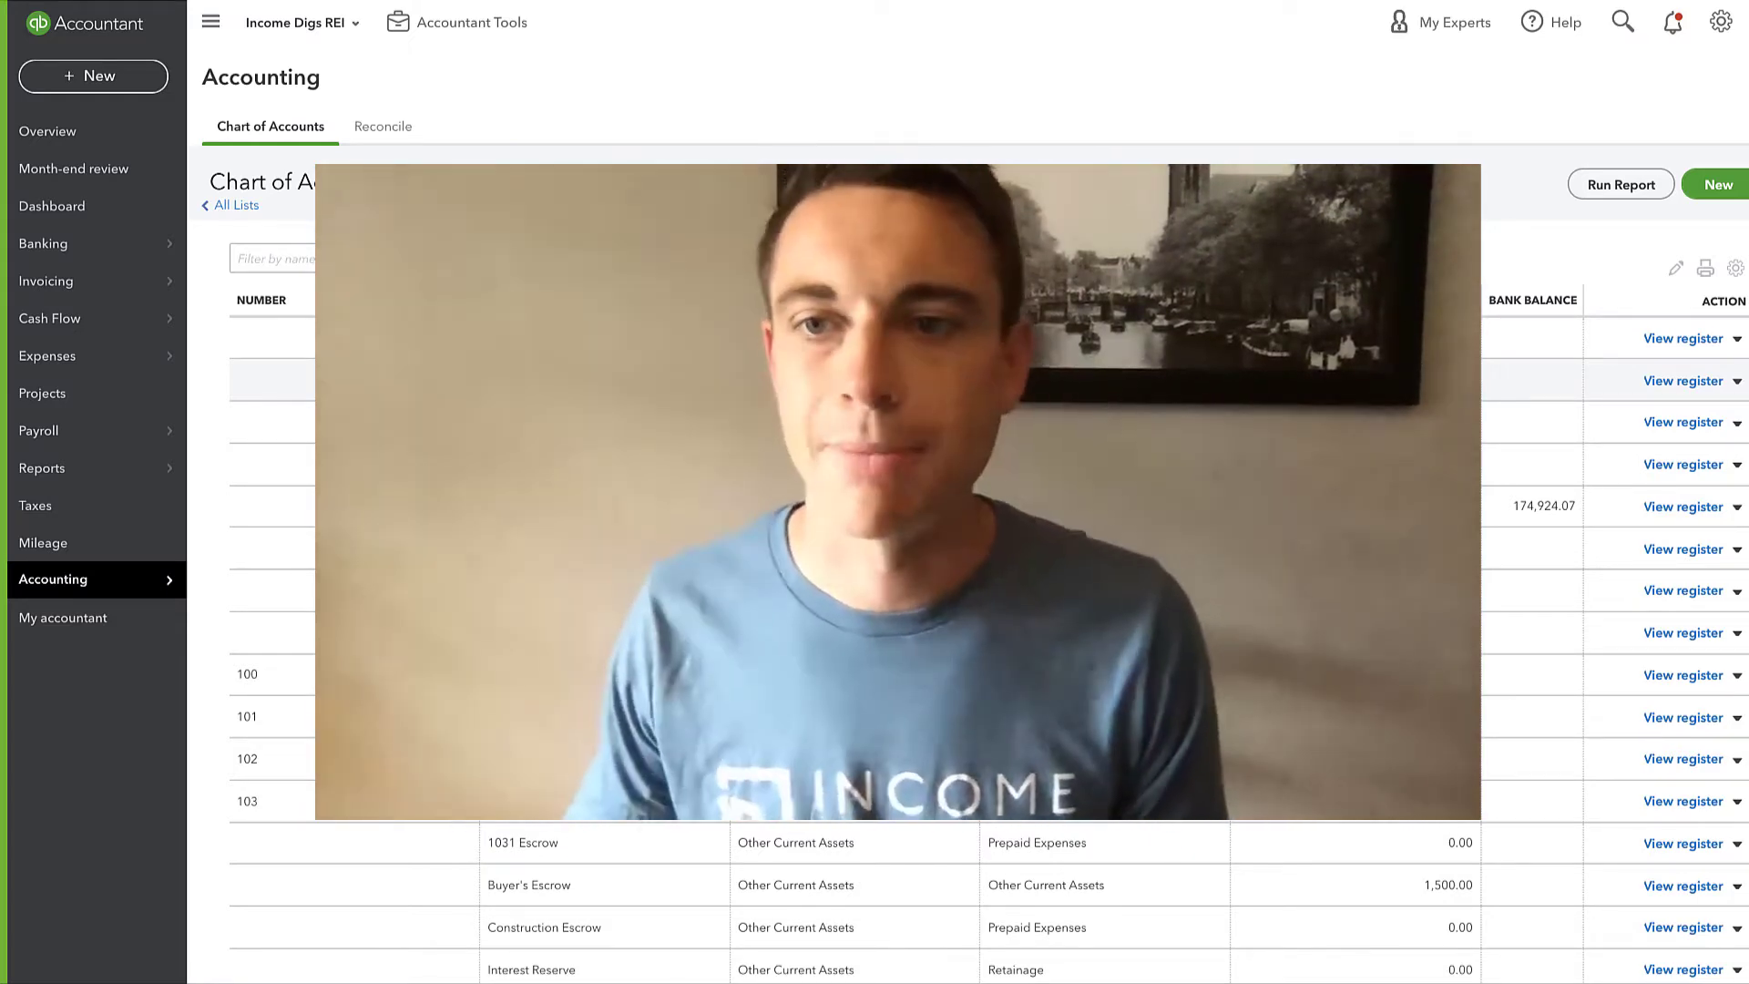
Create a new fixed-asset account named '123 Maint St' and save it.
click(1717, 187)
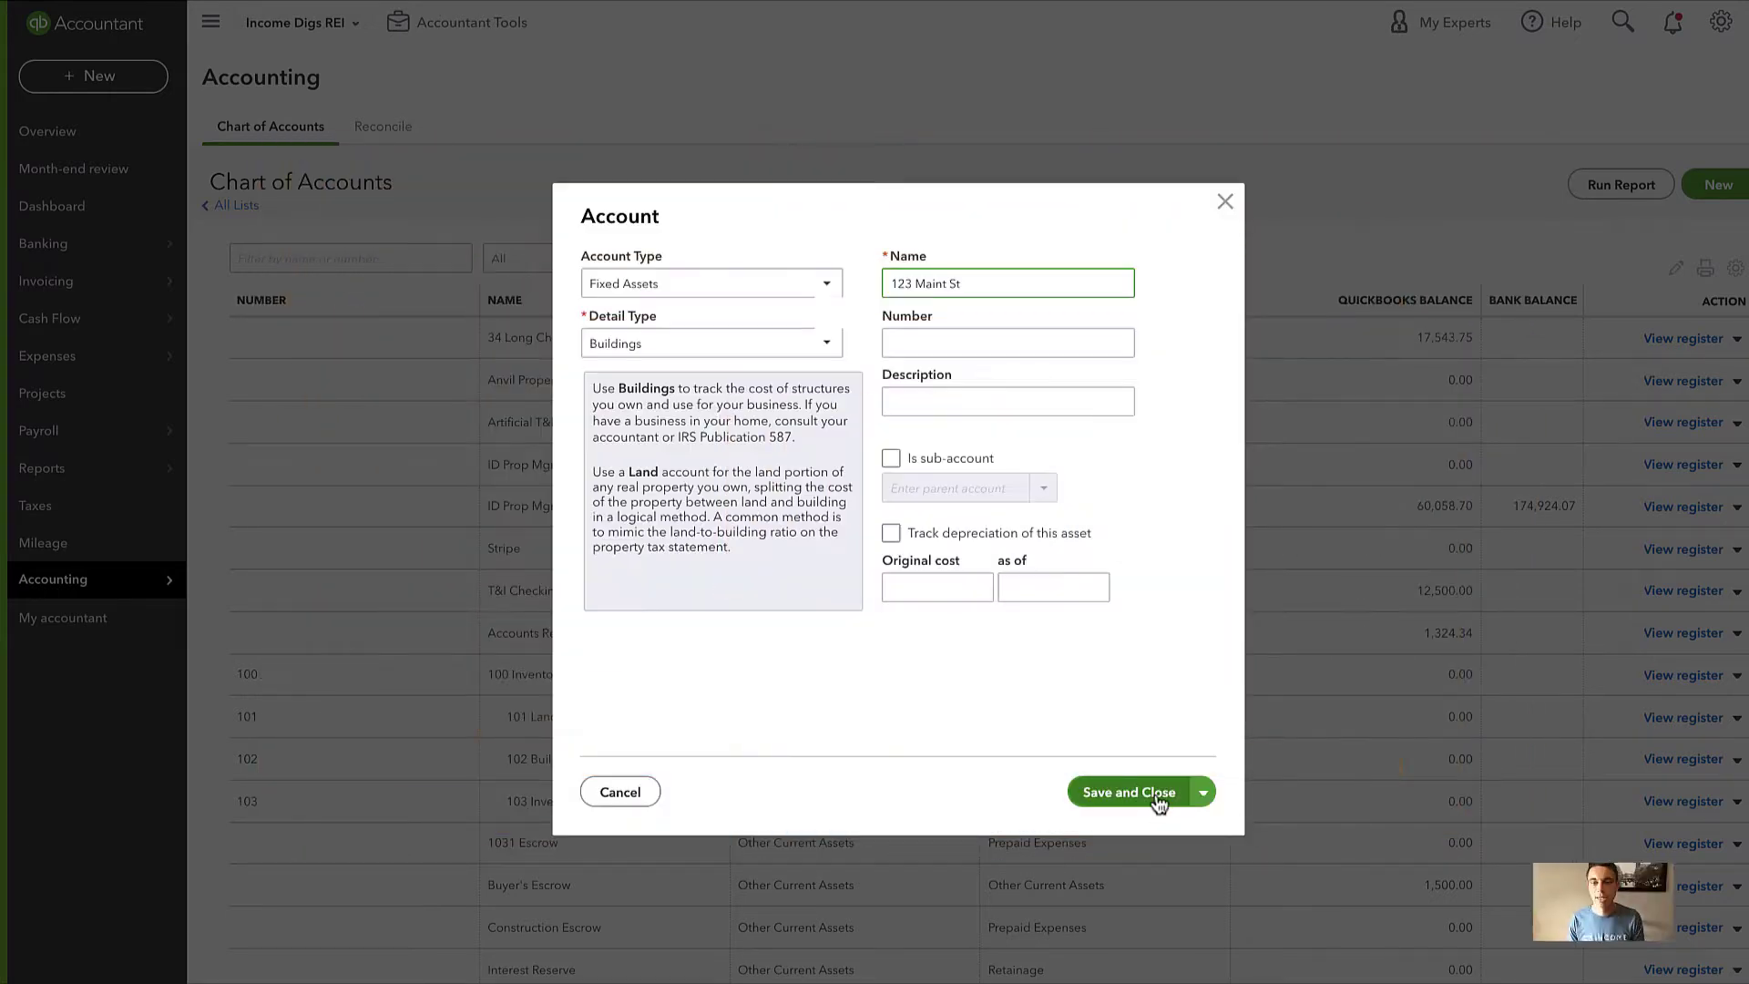
click(1157, 797)
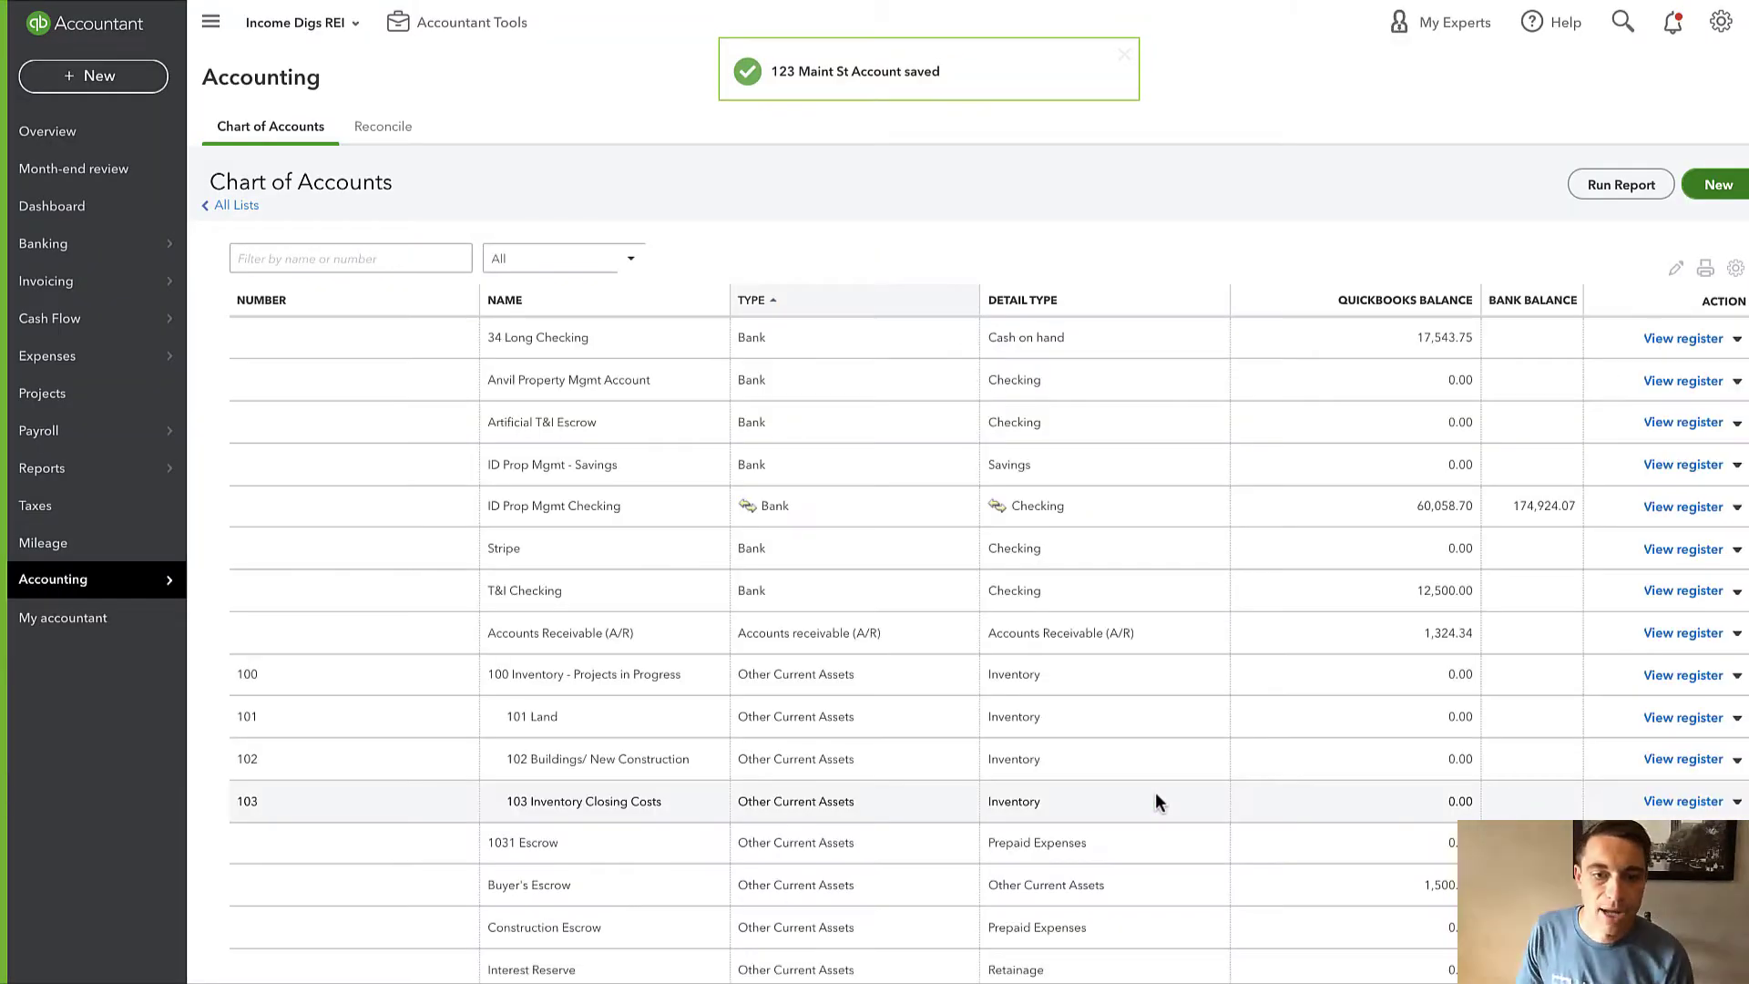
scroll(716, 657, down, 6)
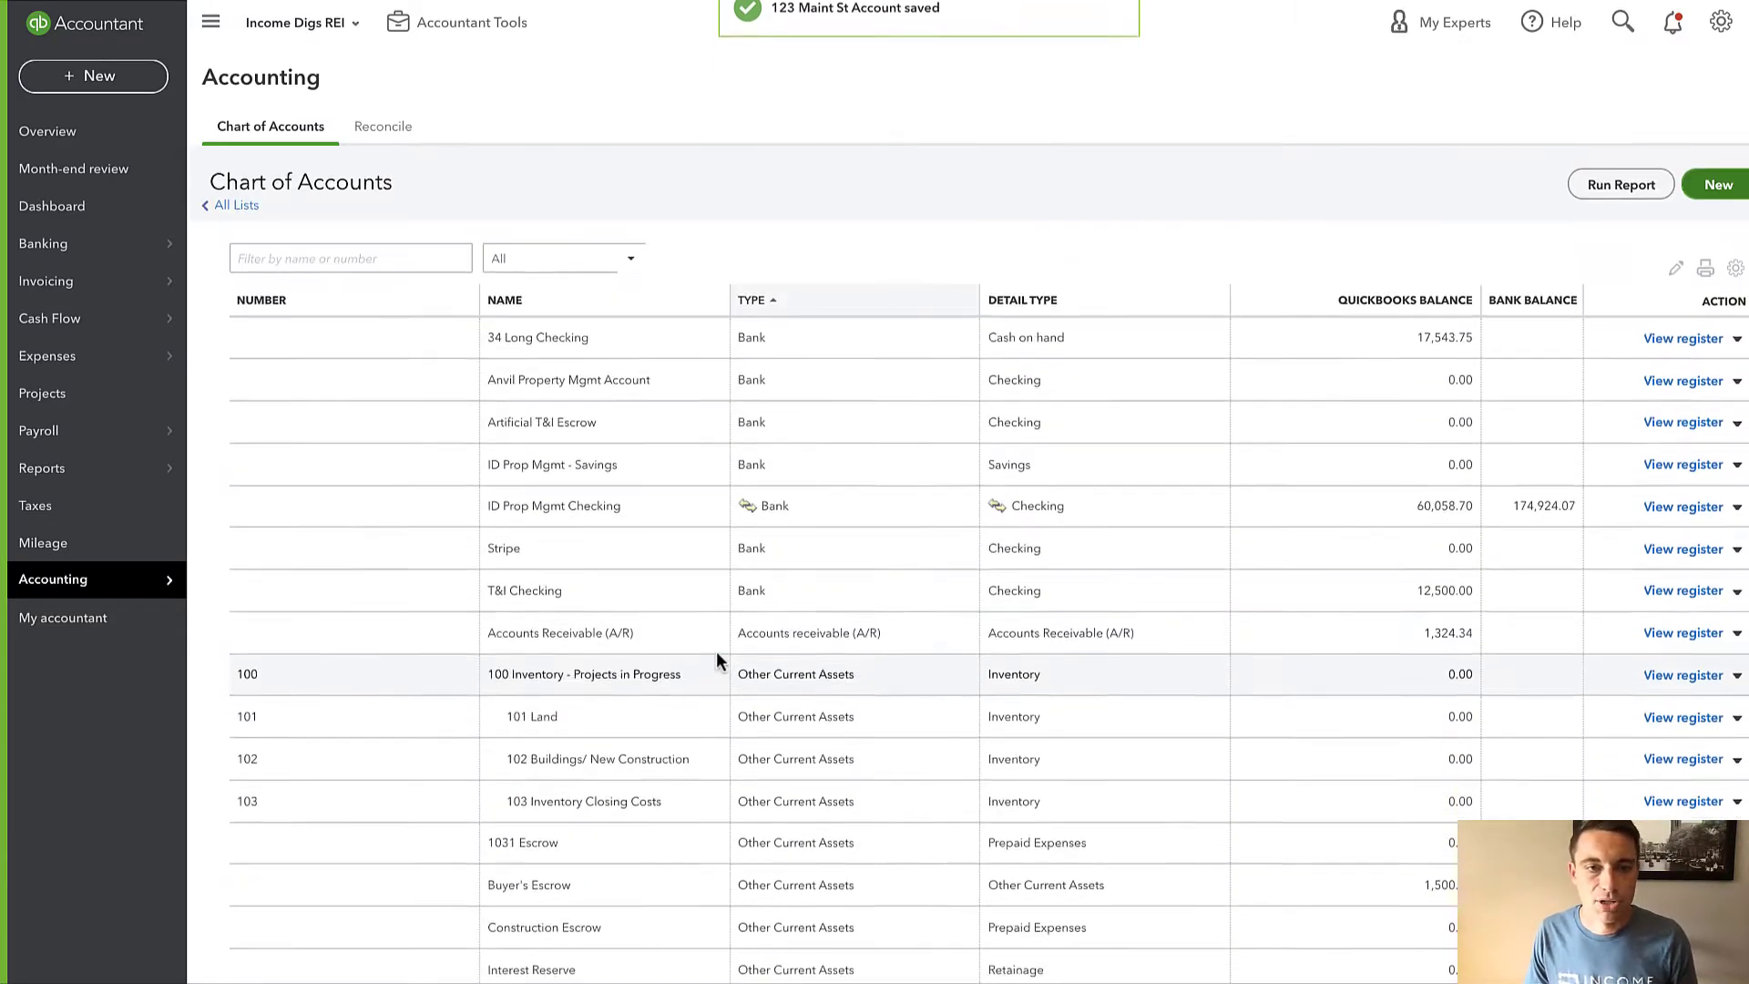
scroll(716, 650, down, 9)
scroll(716, 650, down, 8)
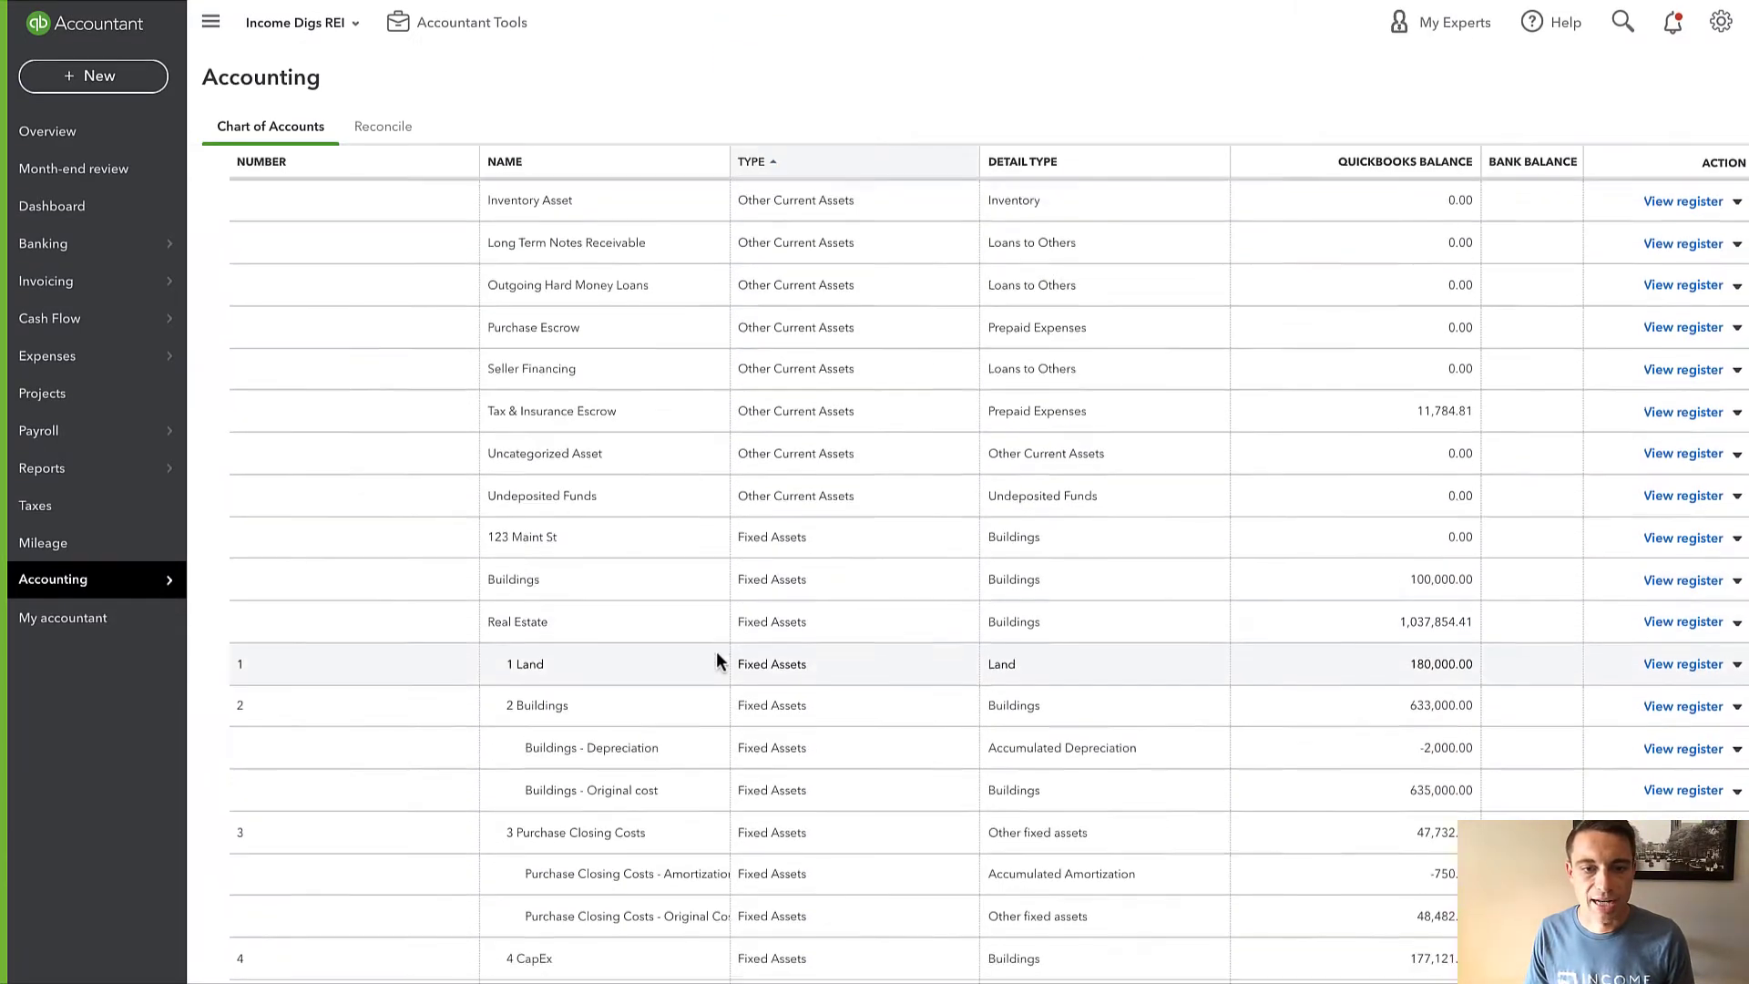
scroll(710, 667, up, 1)
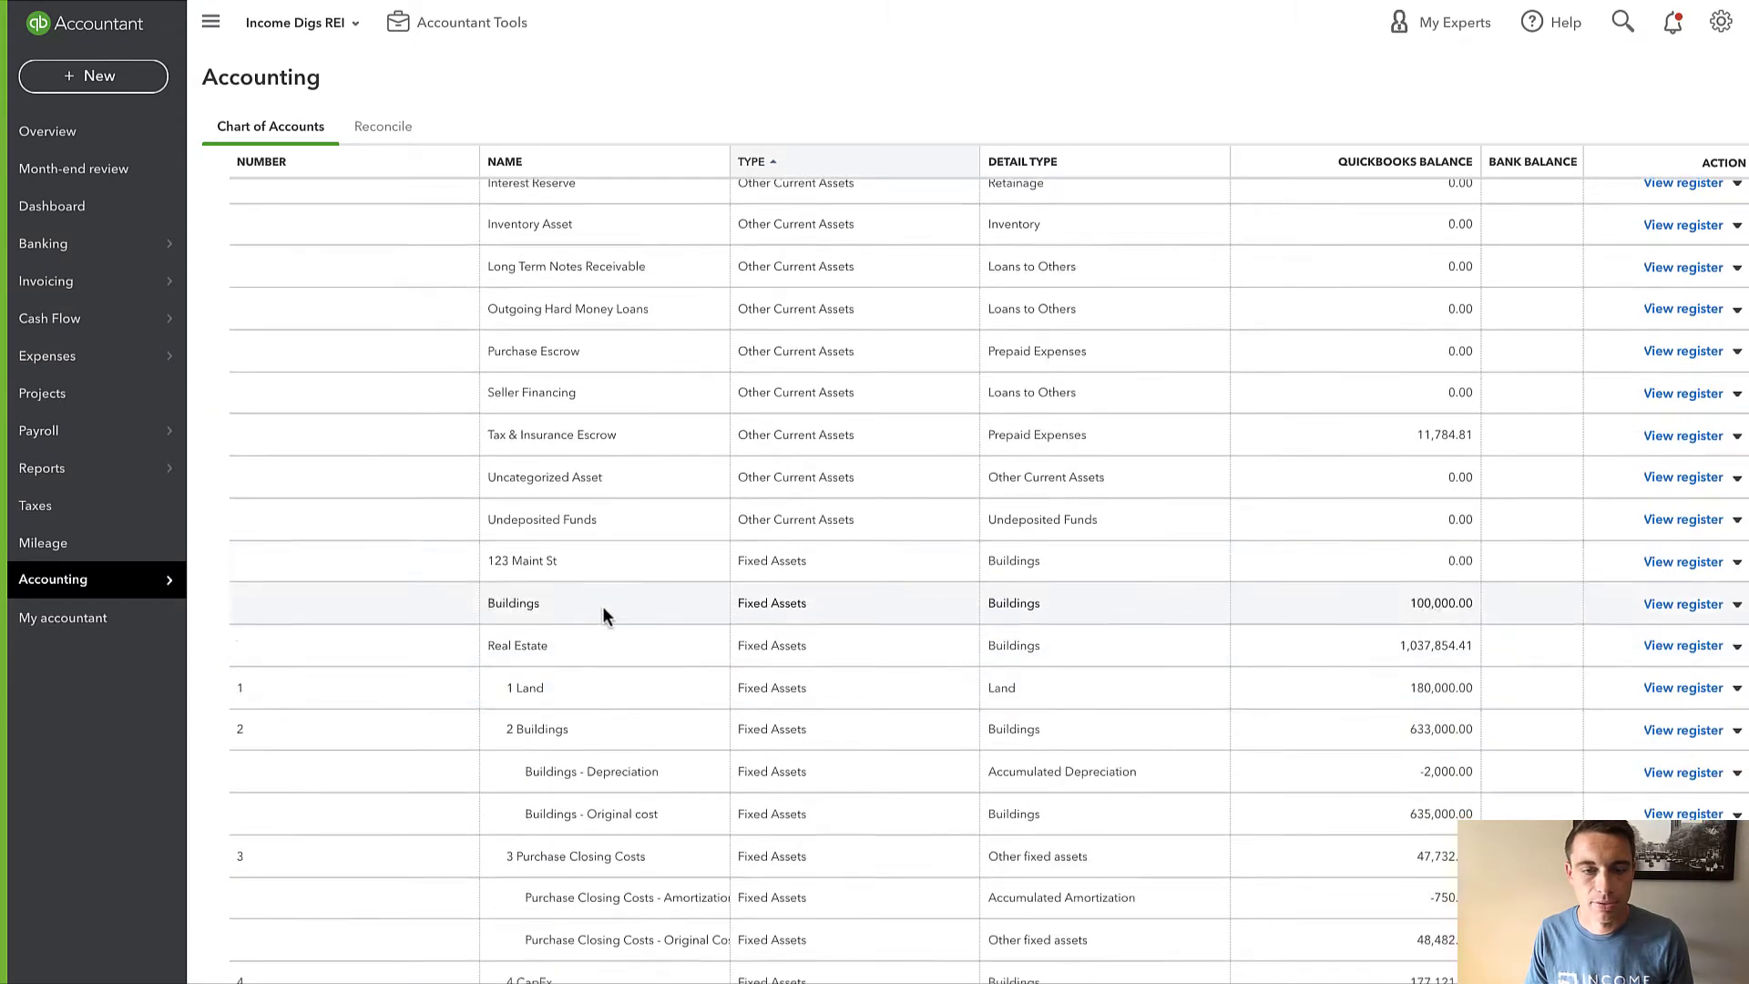
scroll(582, 568, up, 4)
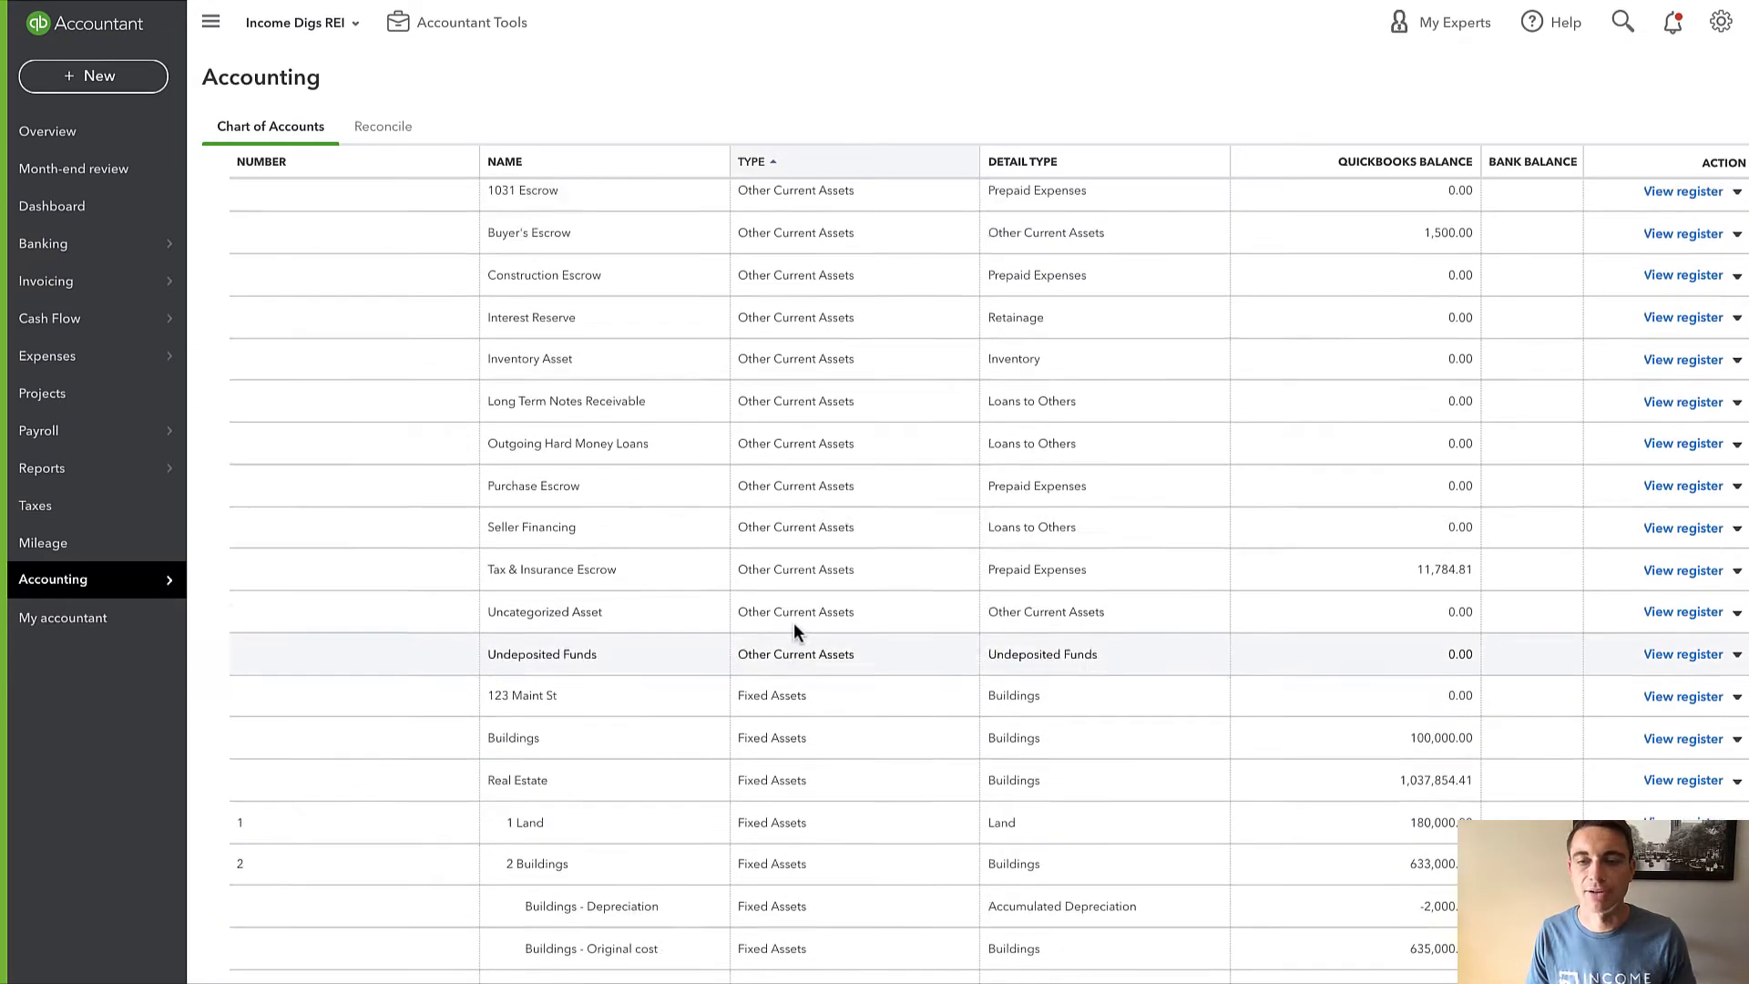
scroll(789, 627, up, 5)
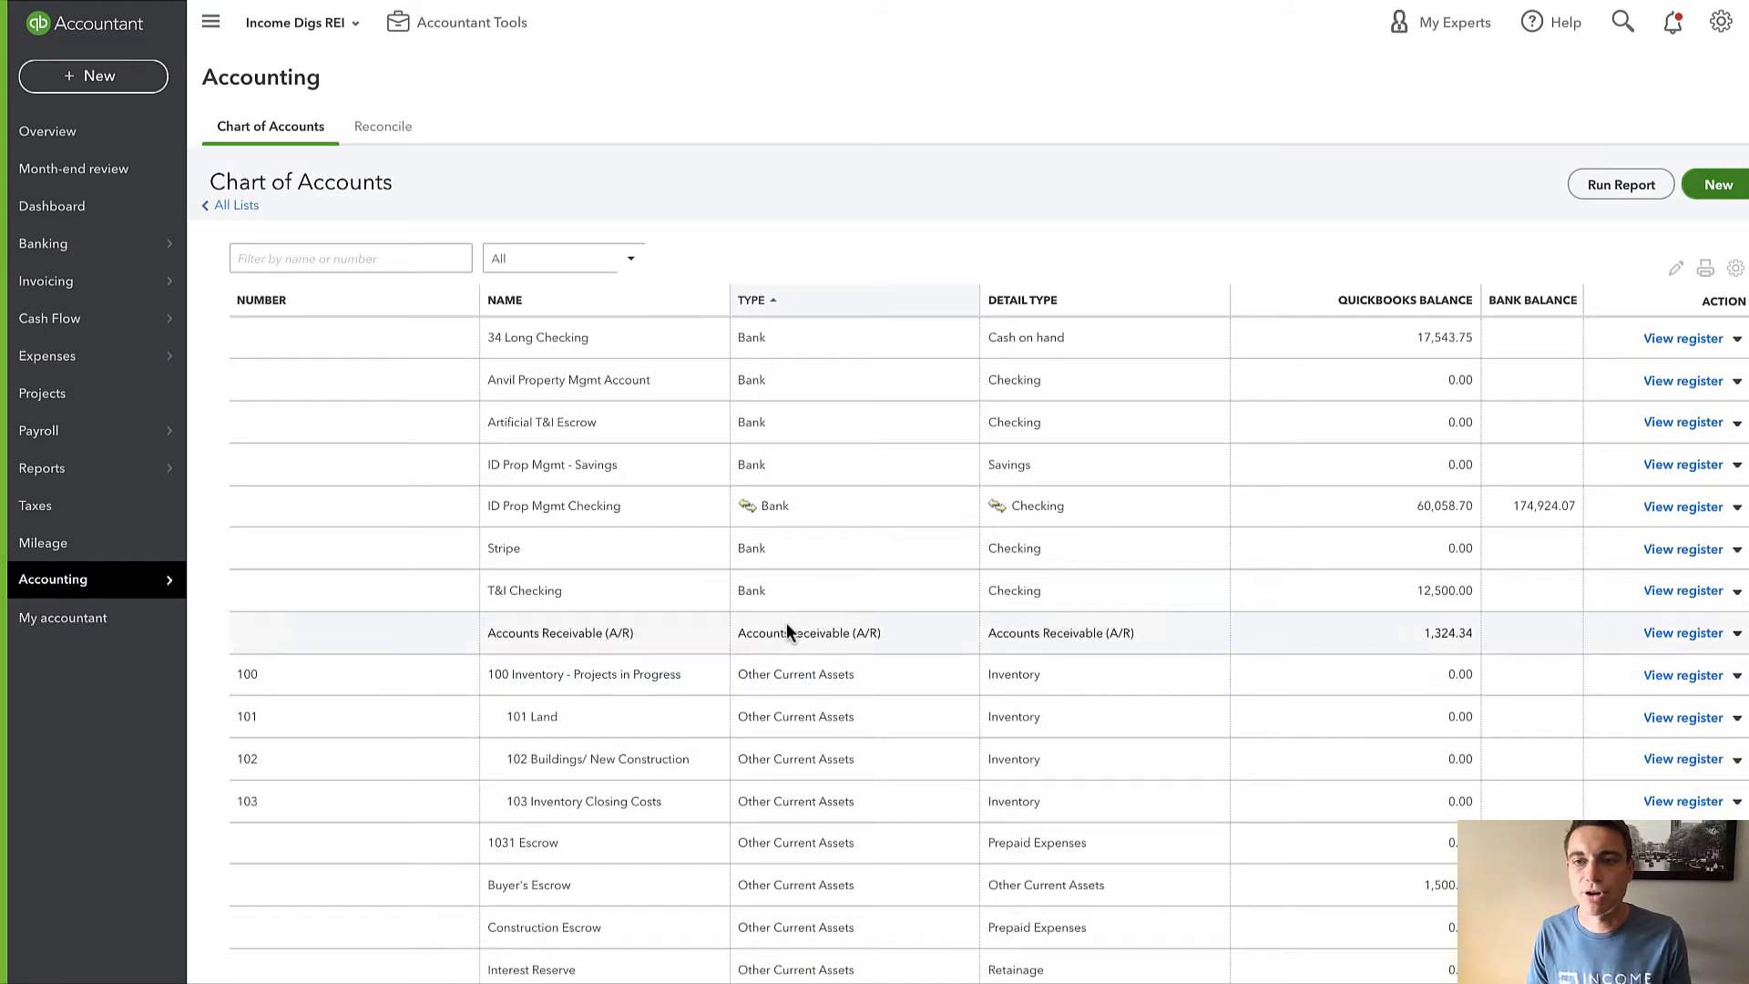
Start a new account with type Fixed Assets and detail type Buildings.
click(1713, 185)
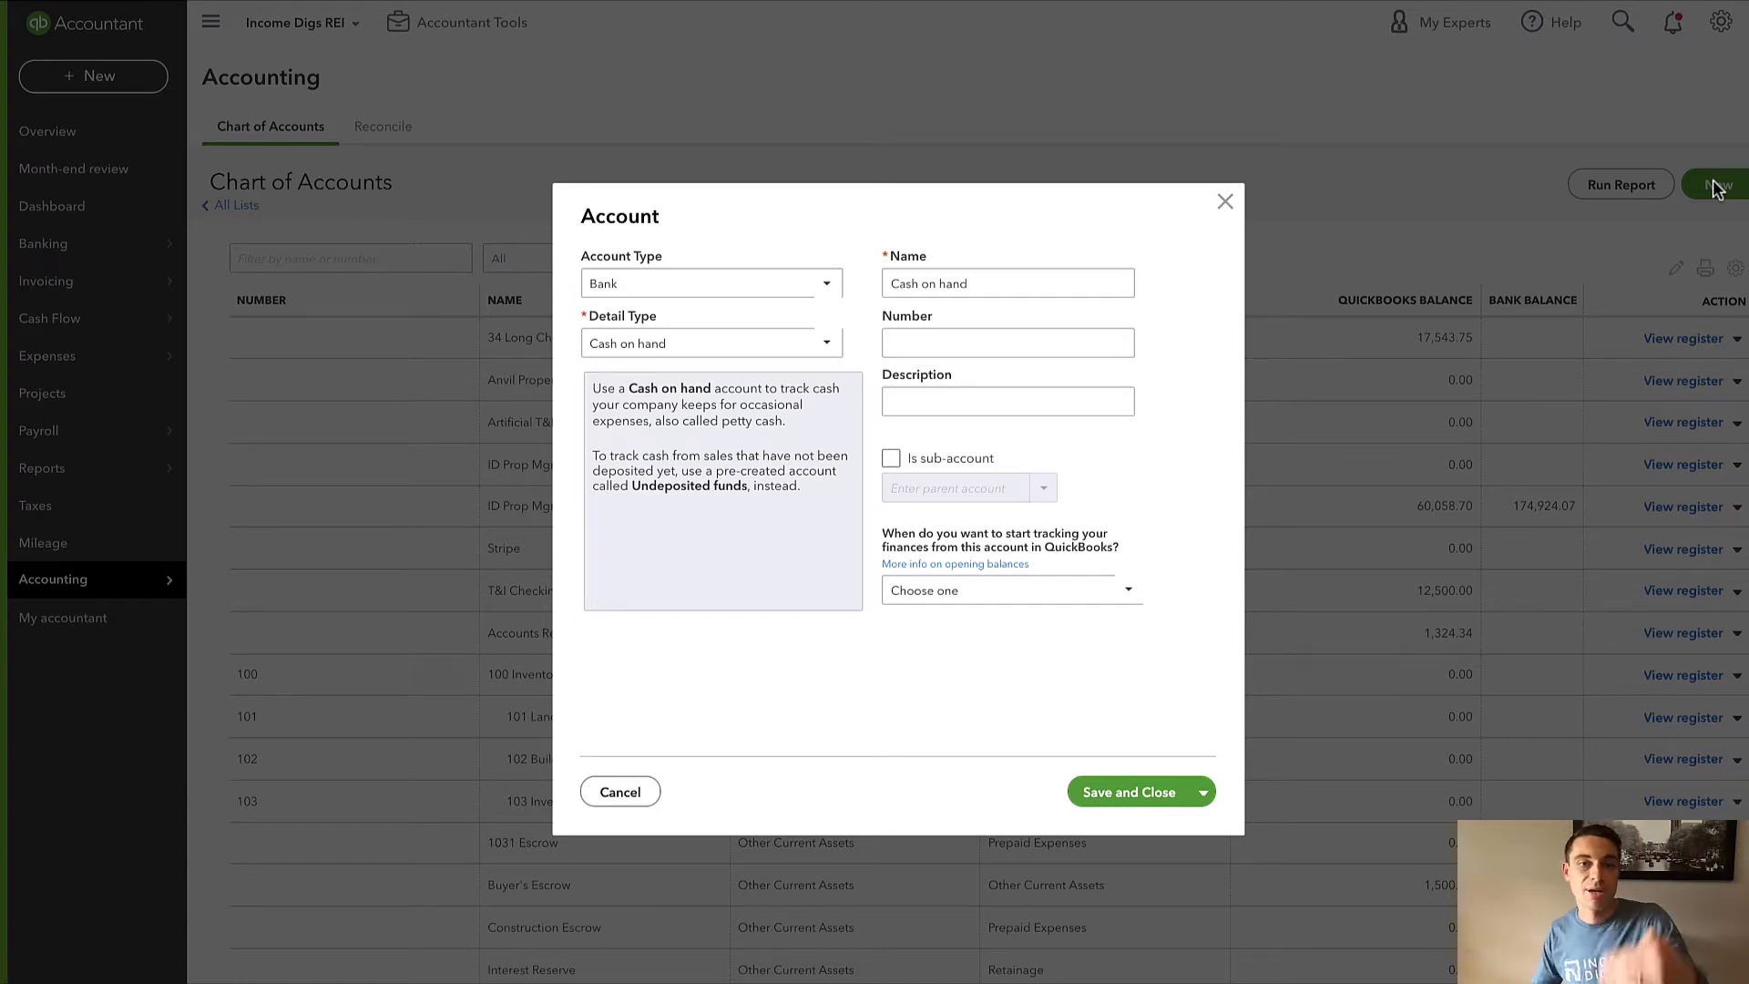
click(647, 281)
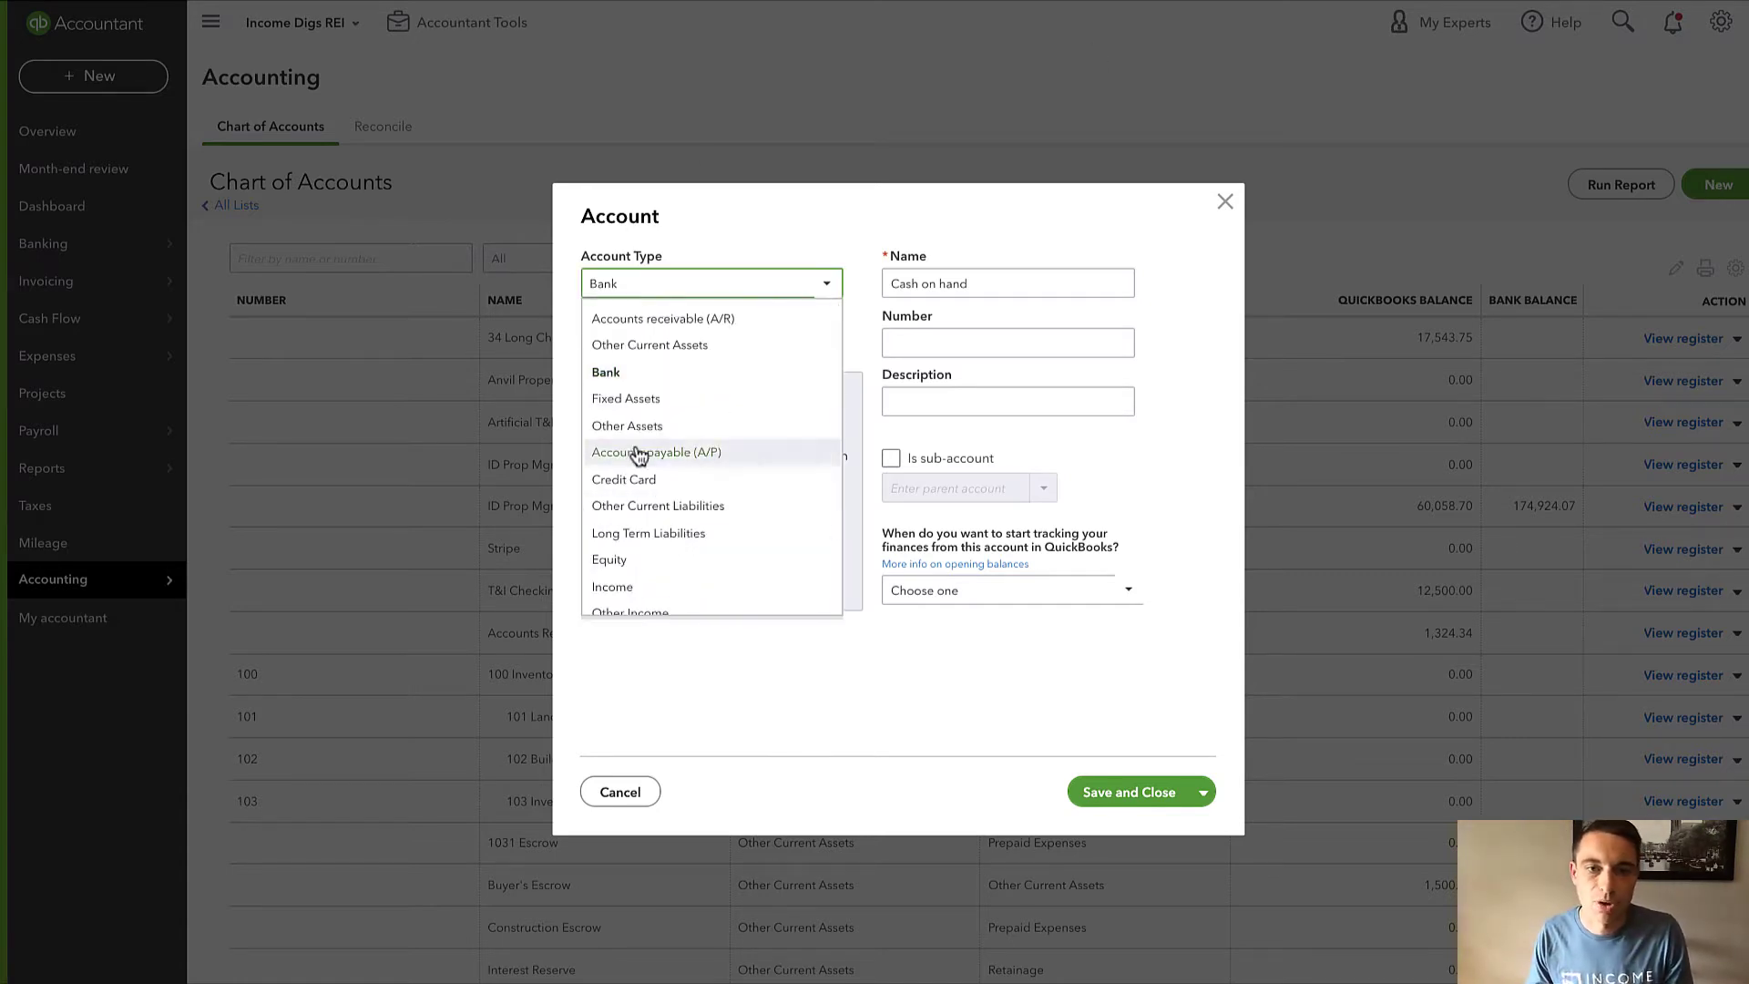
click(628, 399)
click(649, 347)
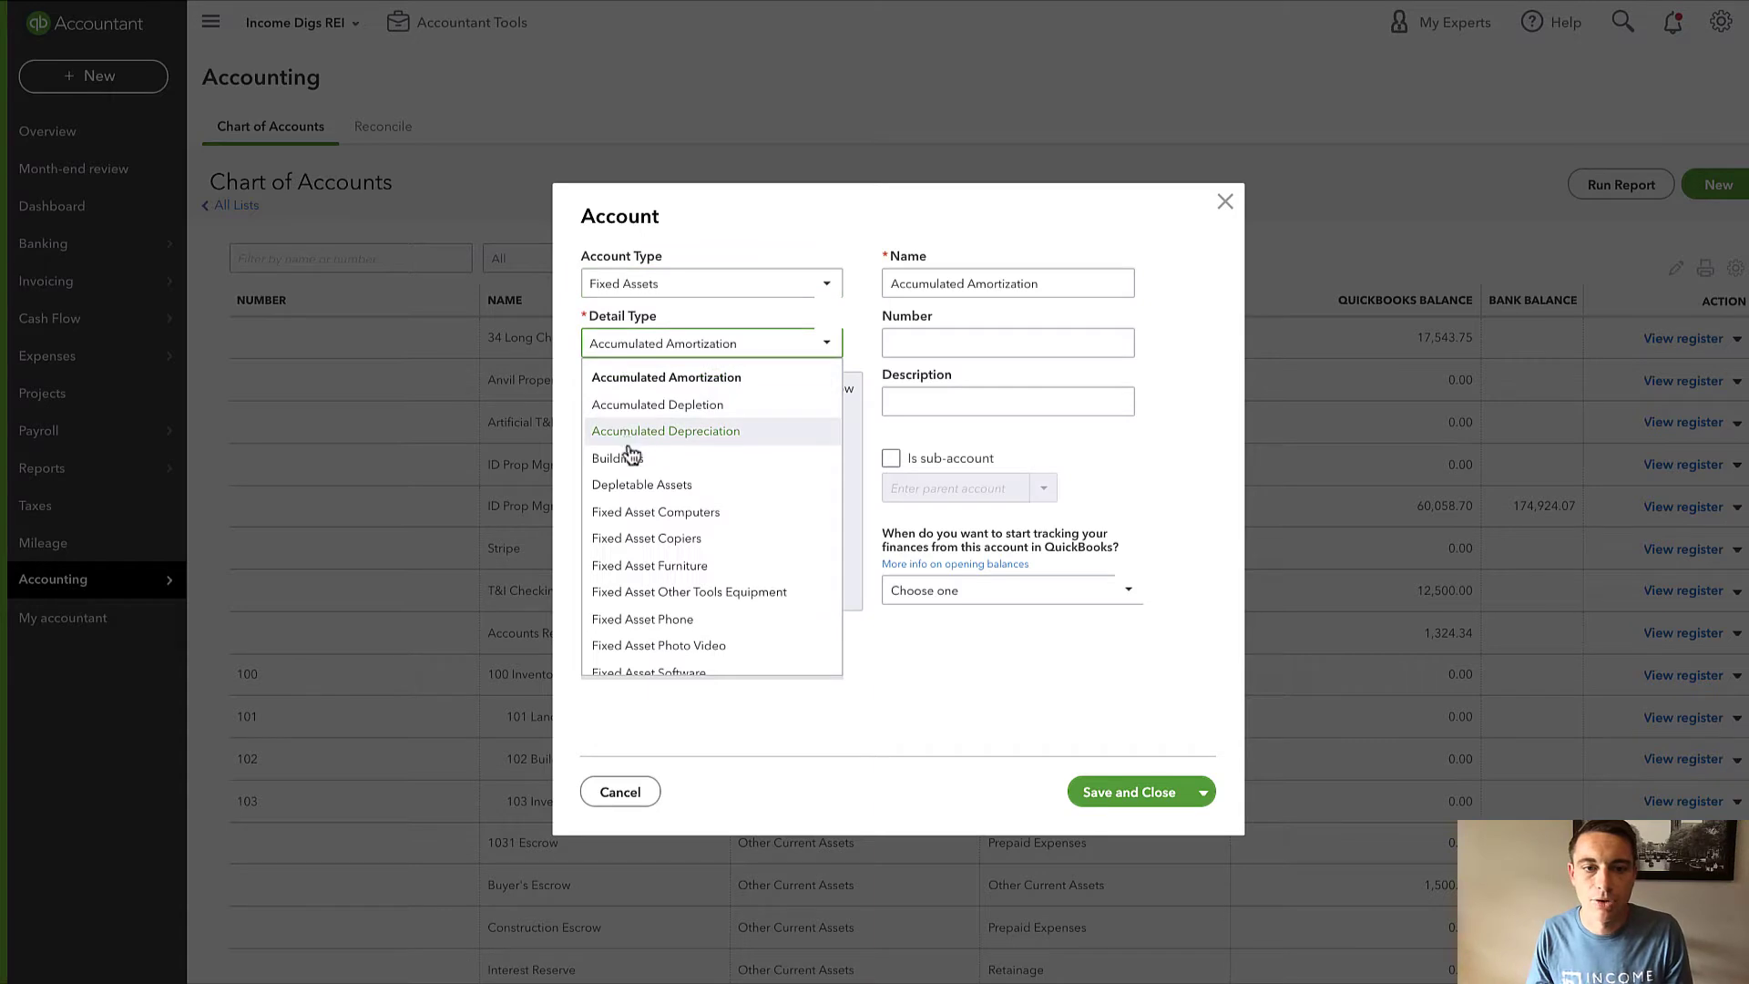
scroll(643, 592, down, 3)
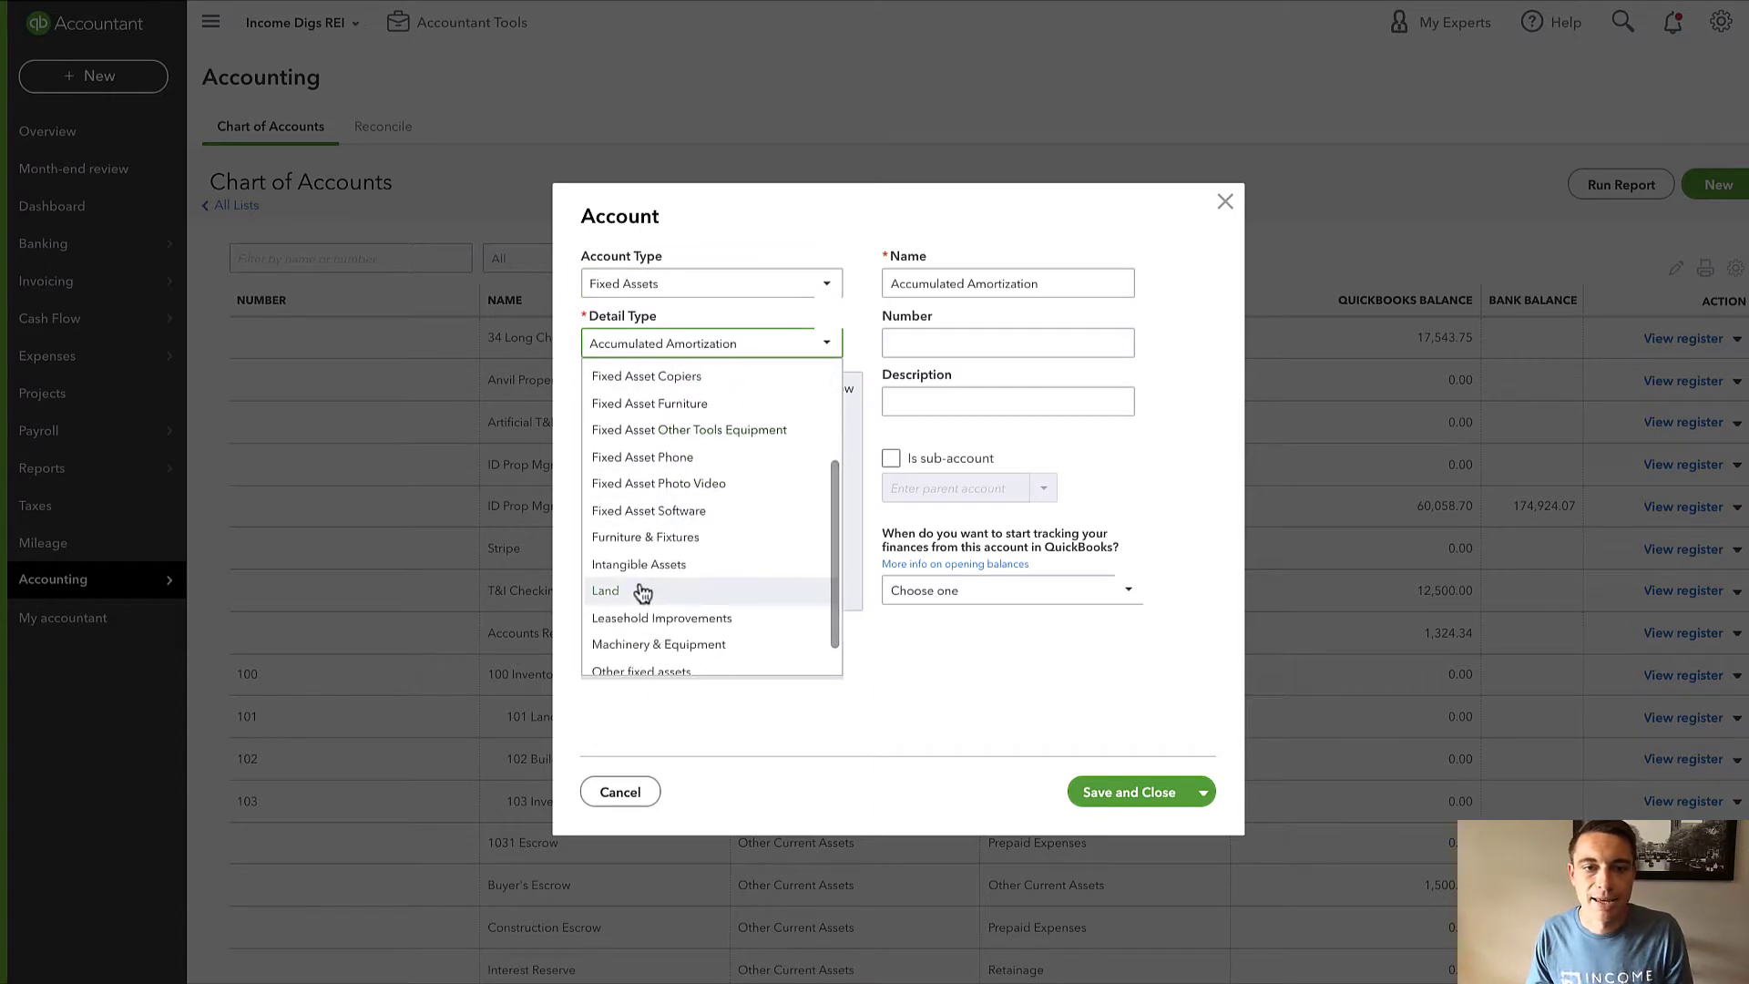
scroll(643, 592, up, 3)
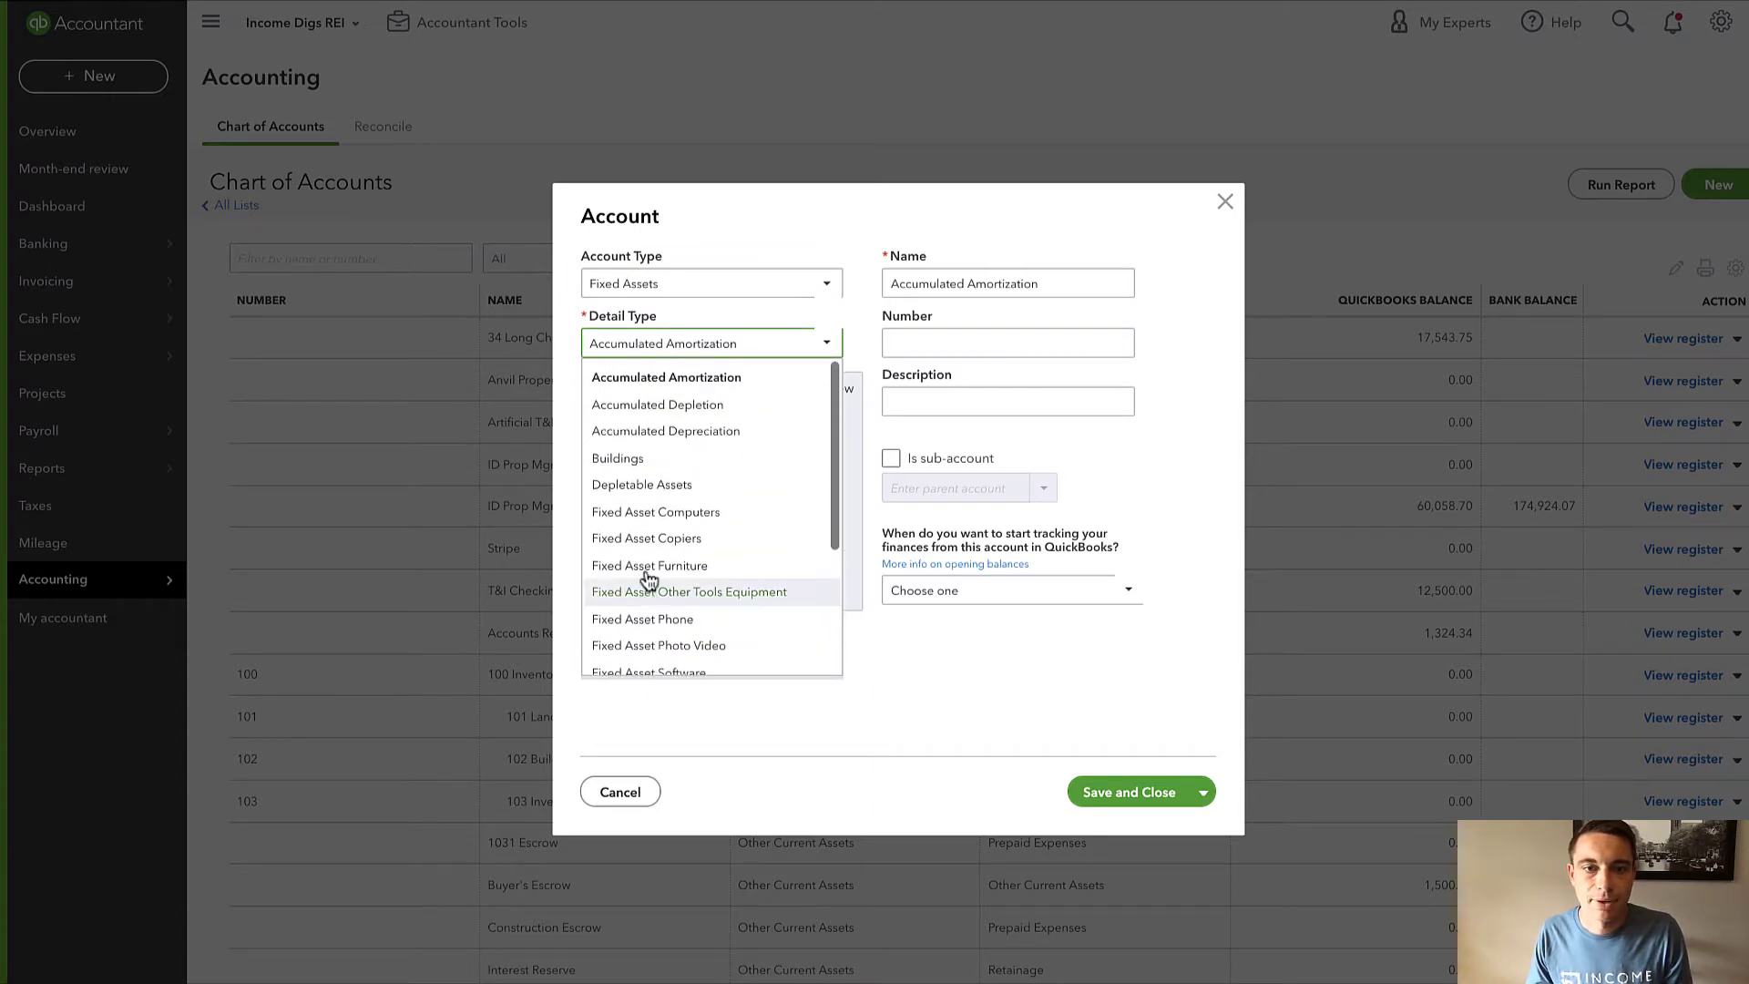
click(618, 458)
Name it '123 Main St - Land' as a sub-account of 123 Maint St and save.
double_click(1008, 285)
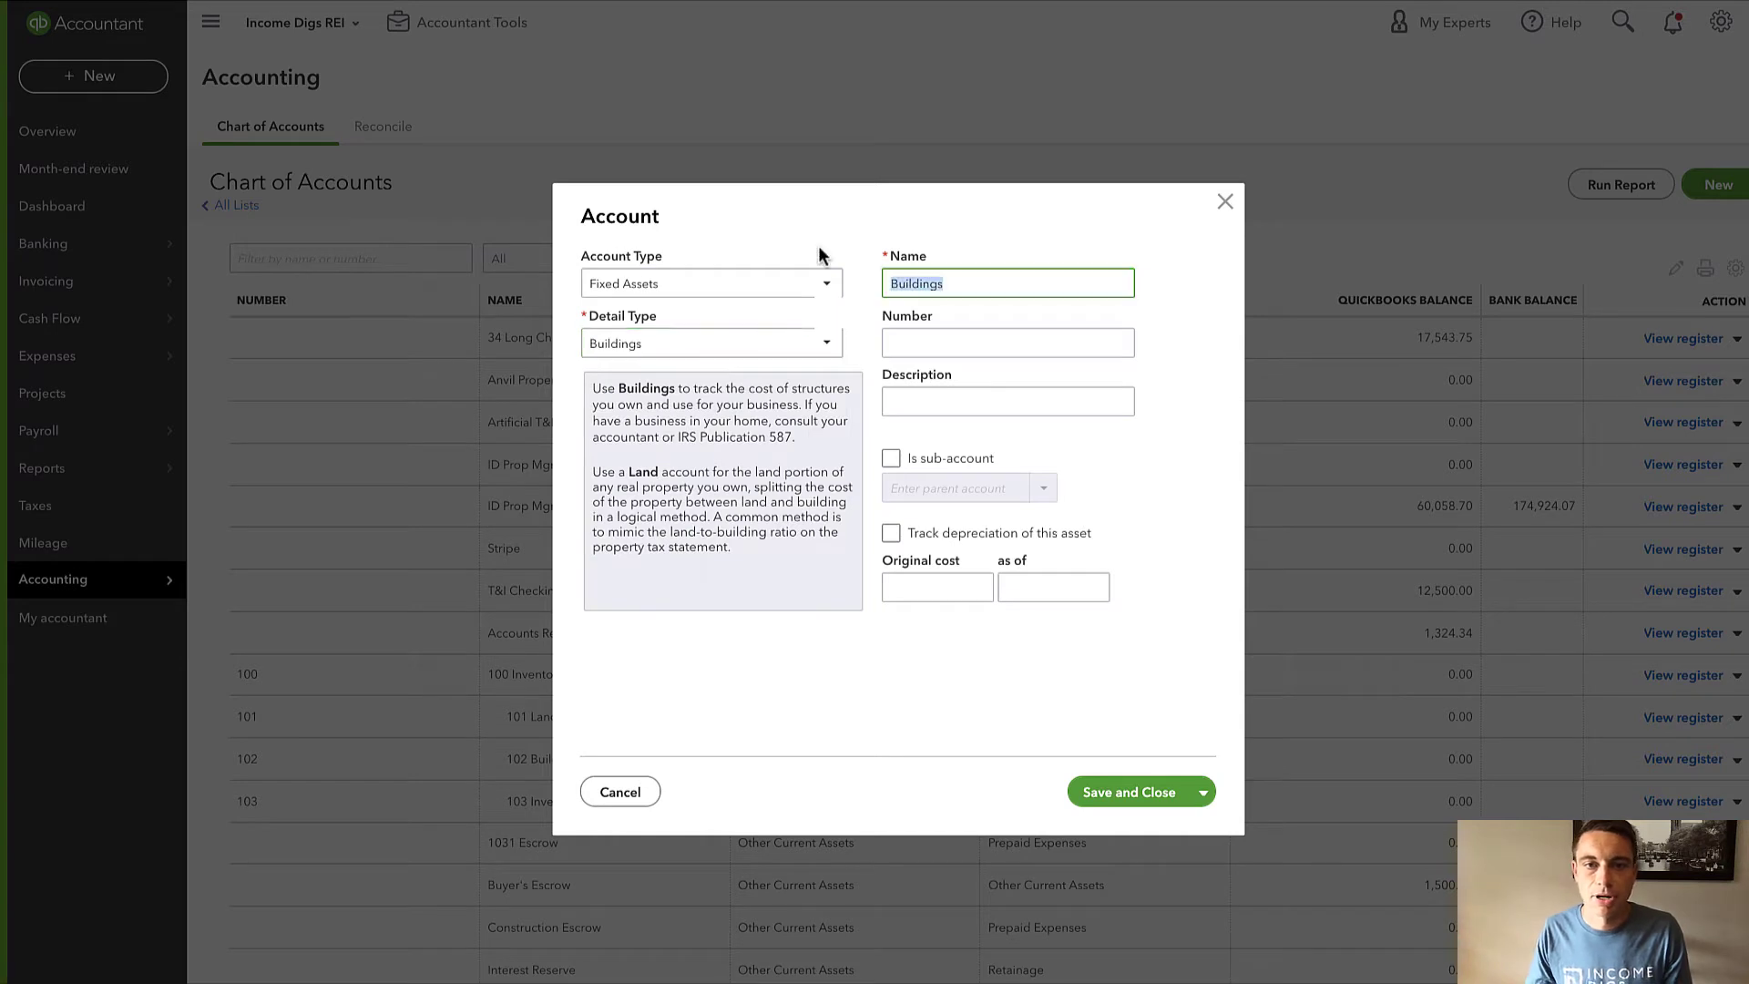
text(123 Main St - Land)
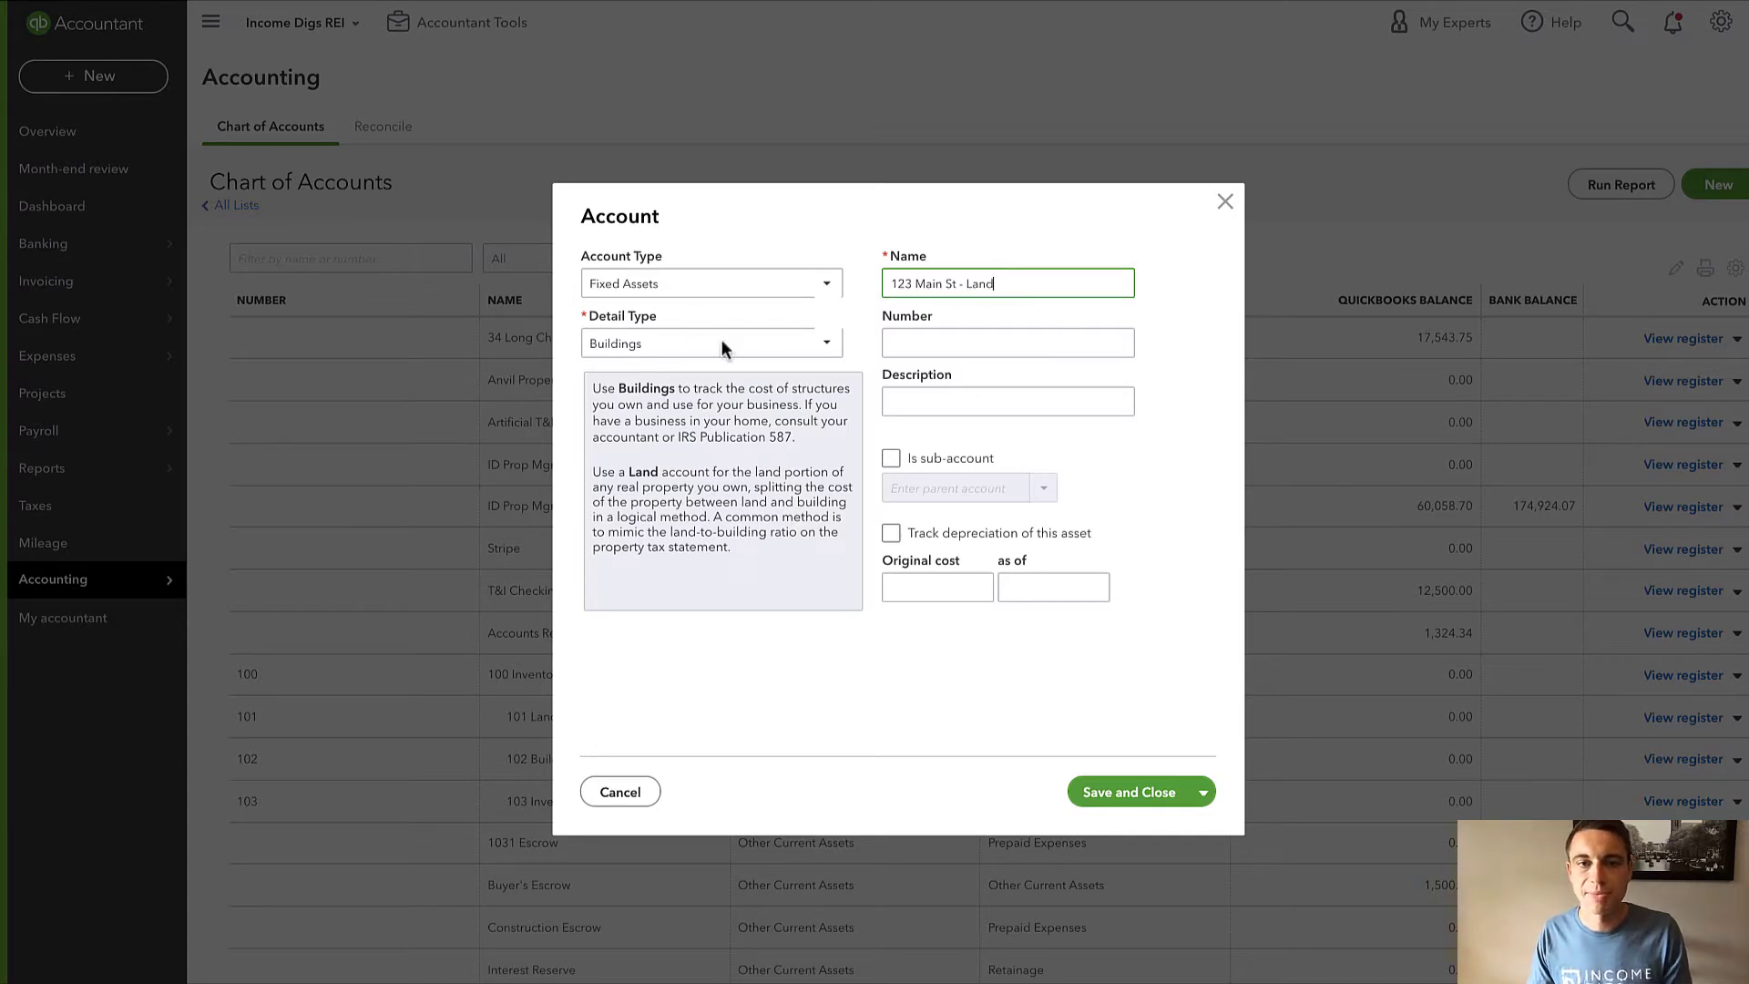
click(891, 458)
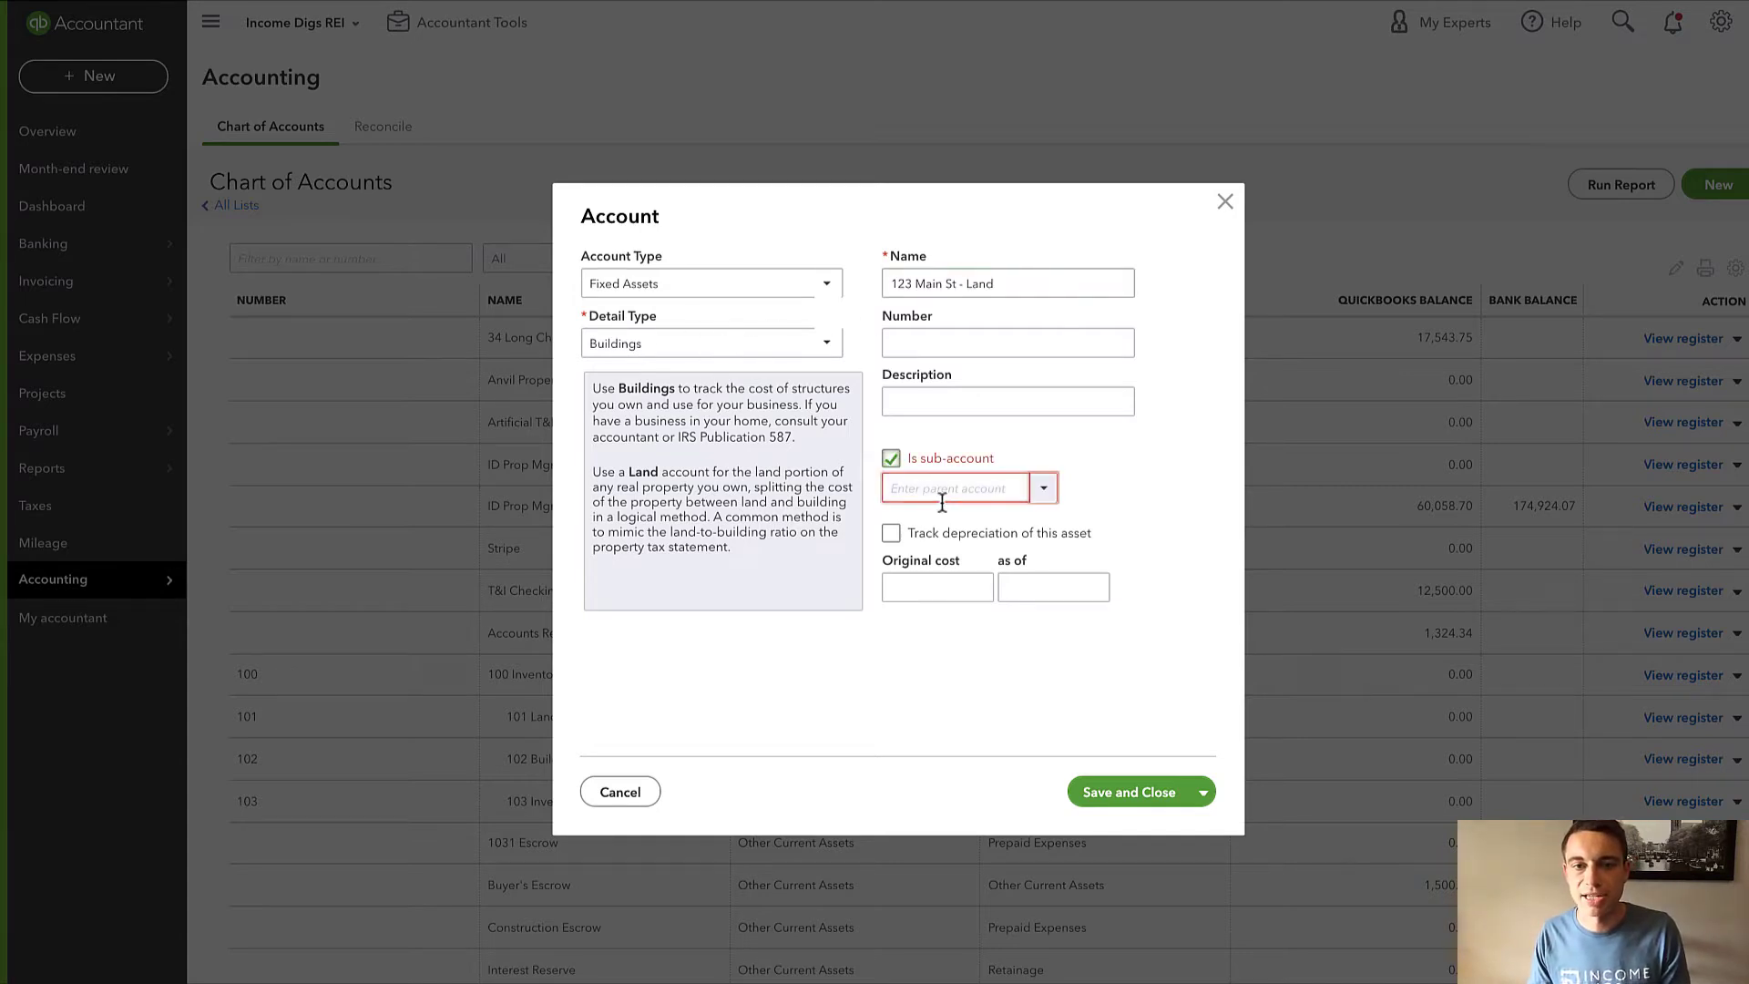
text(123 Maint St)
click(947, 532)
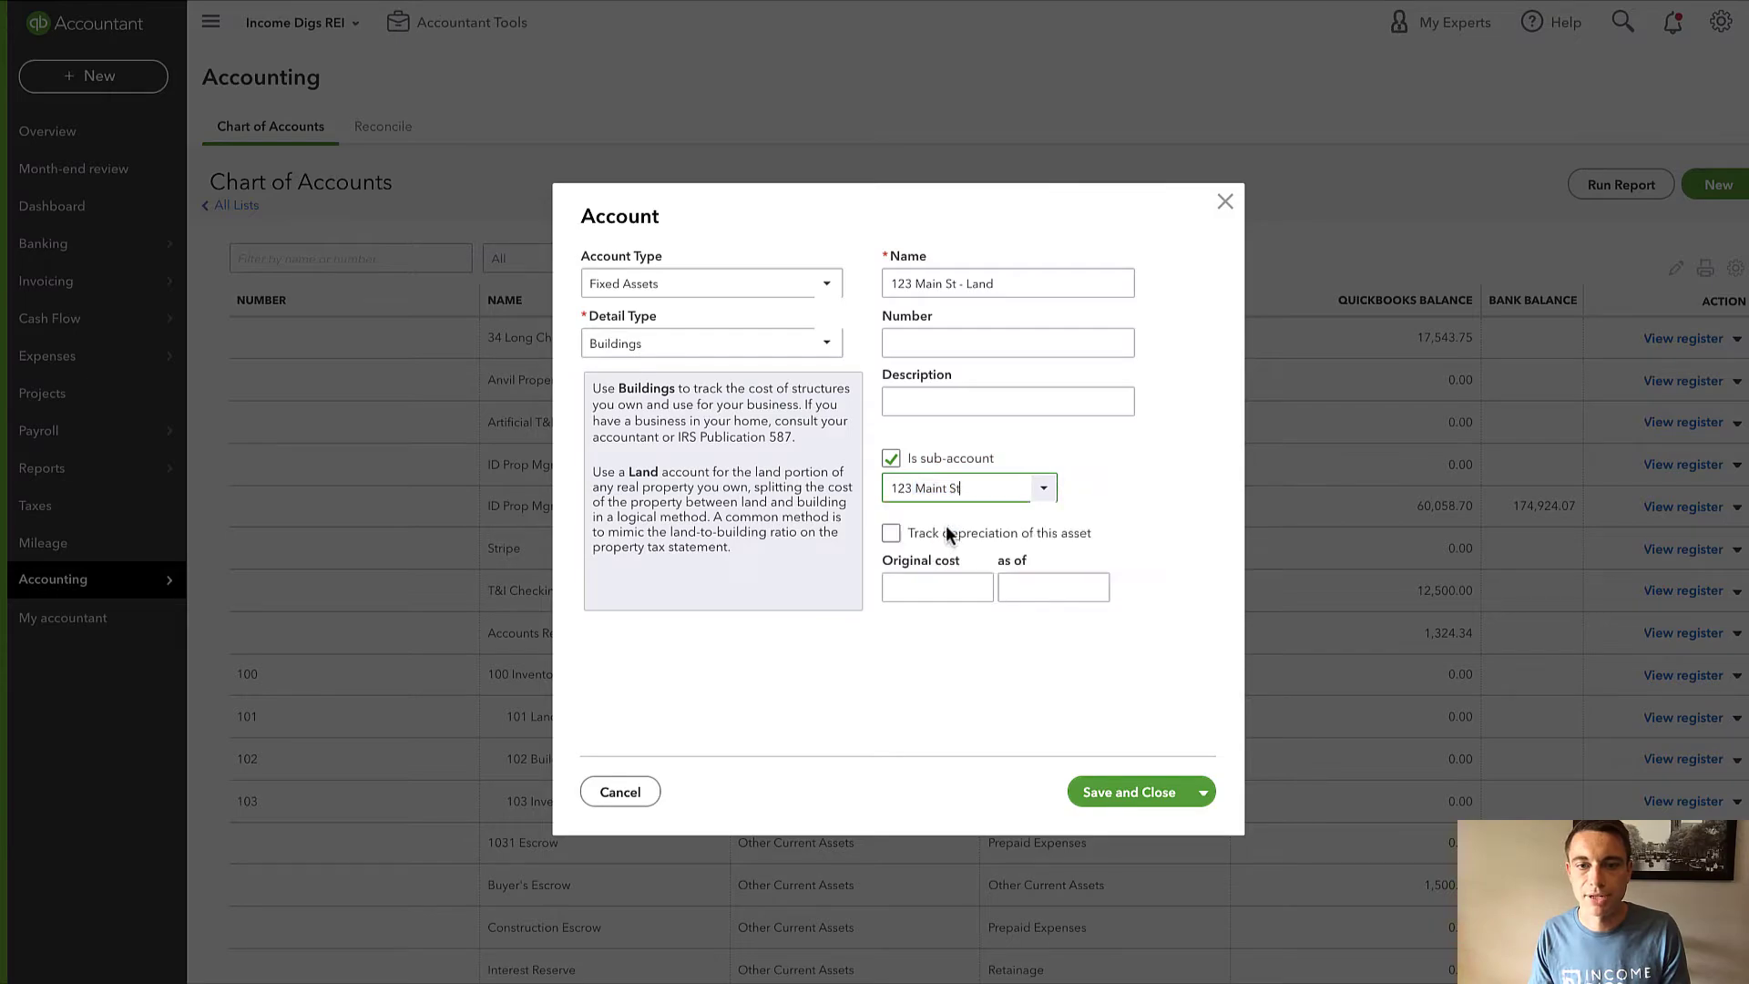
click(1136, 793)
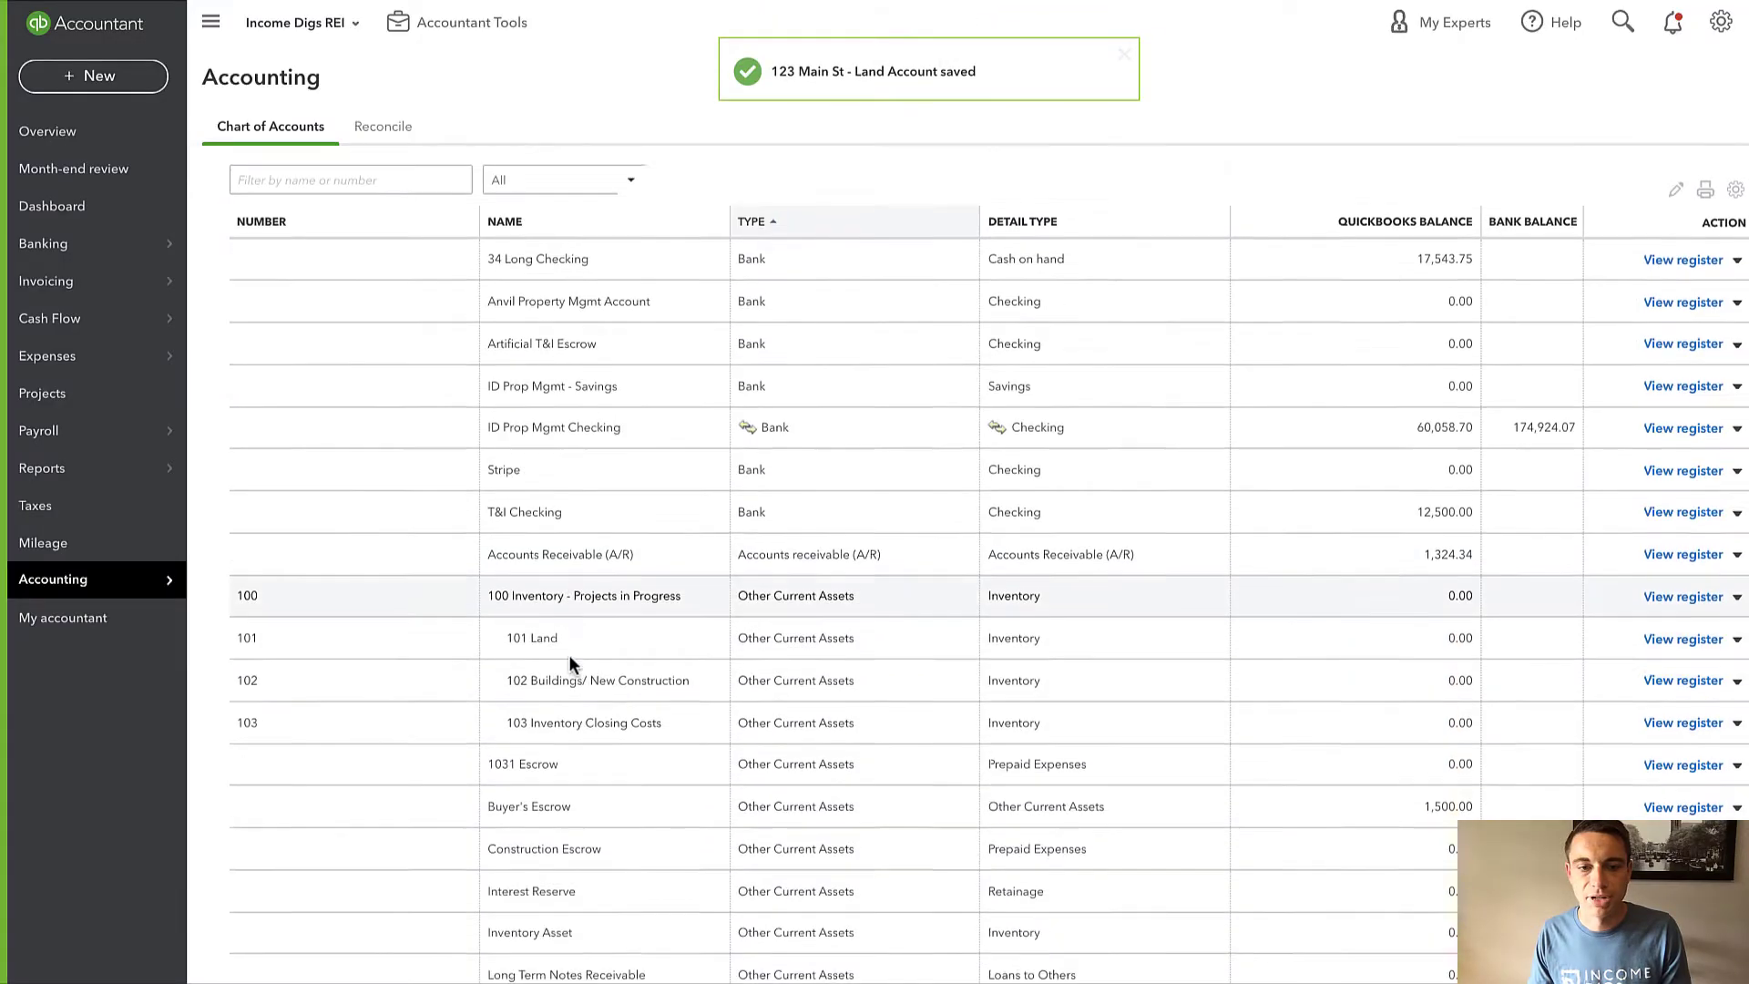
scroll(570, 659, down, 8)
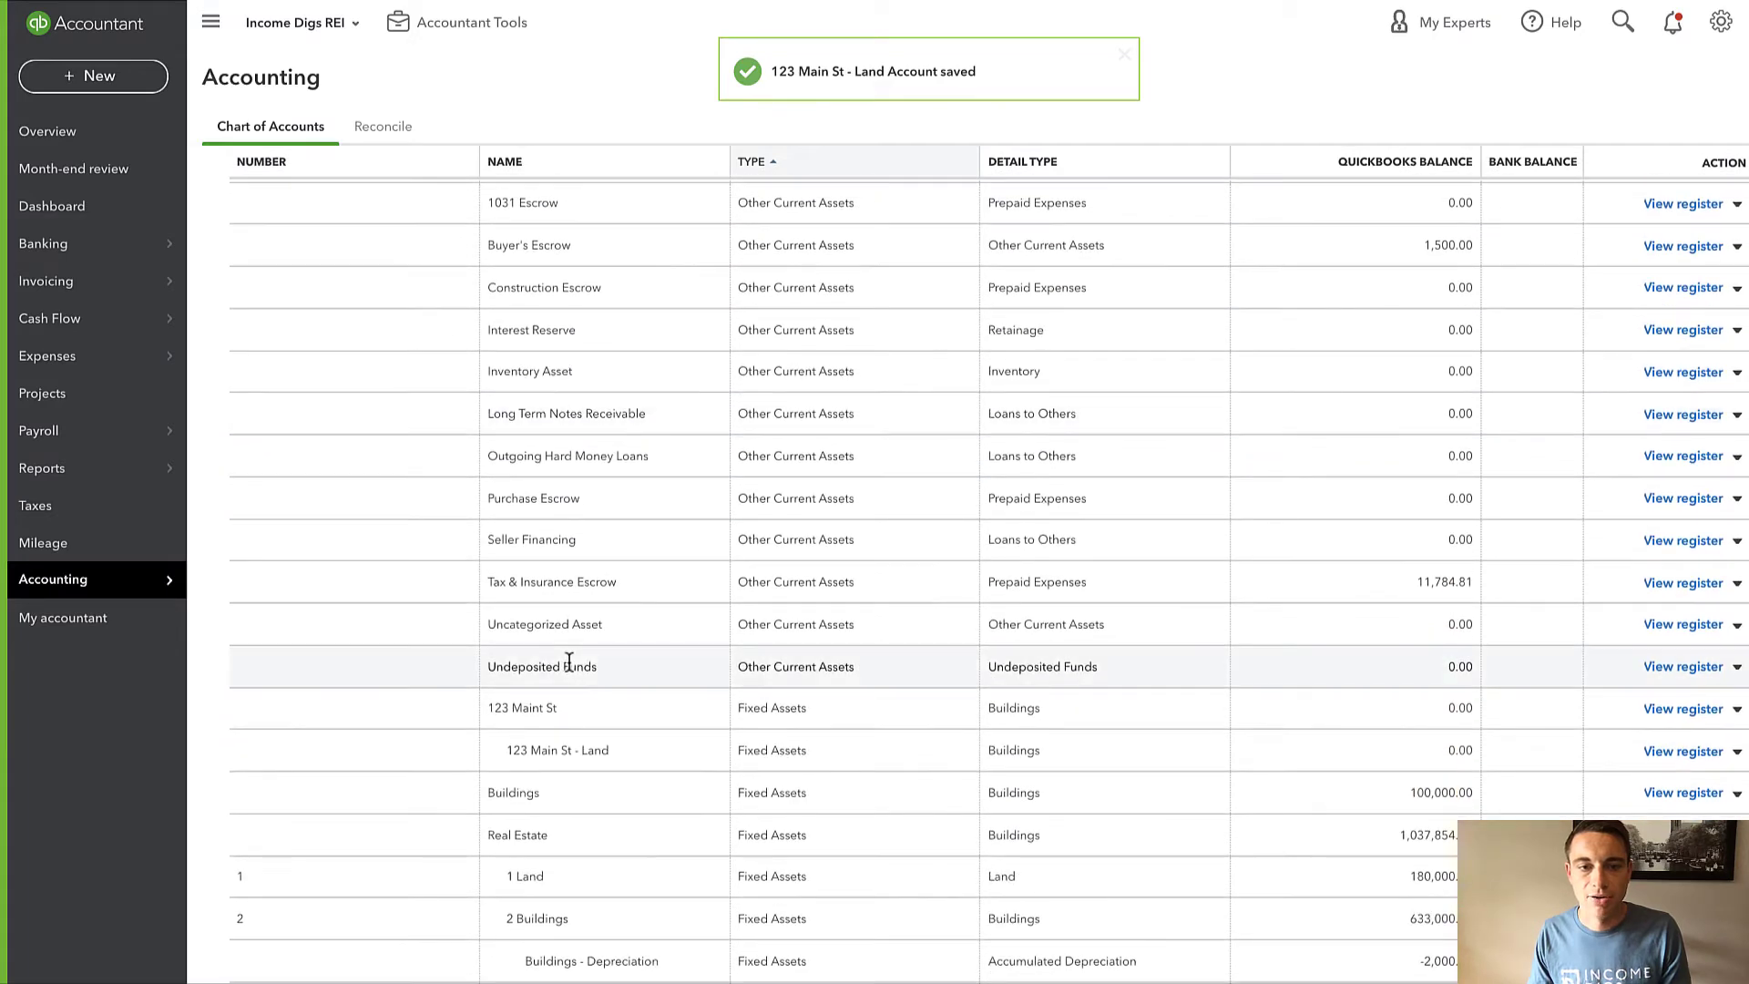
scroll(1429, 463, up, 8)
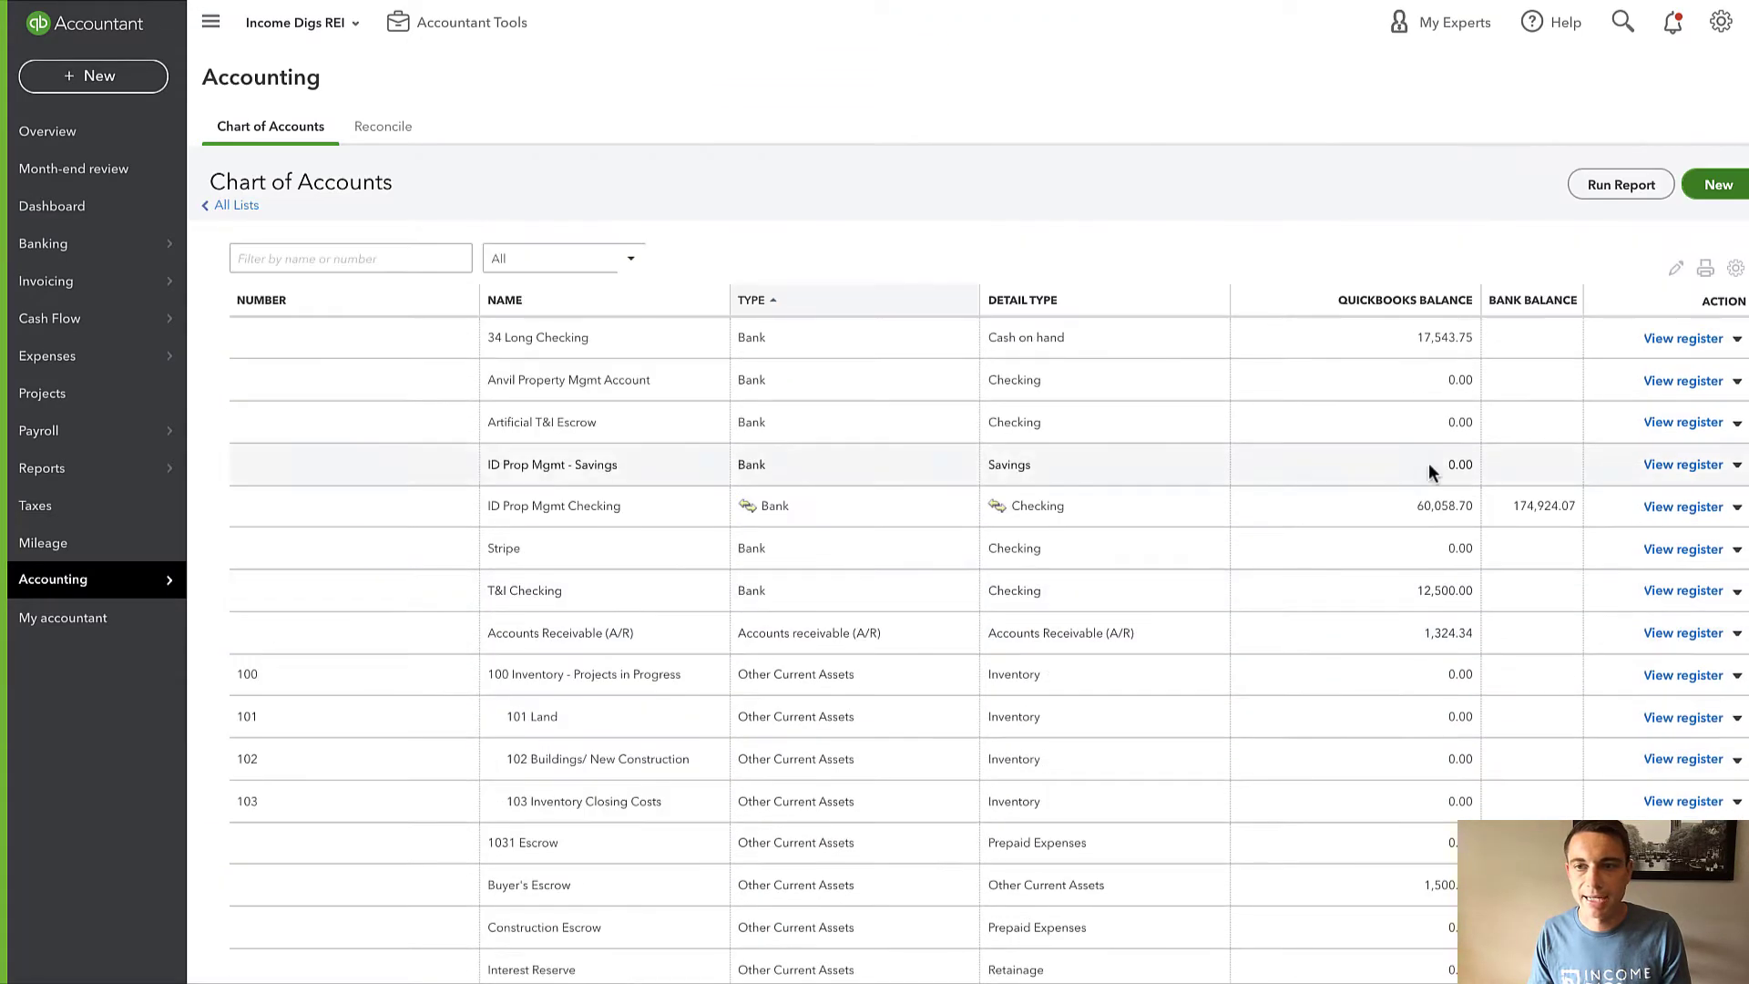
Start another new account set to Fixed Assets with Buildings detail type.
click(1720, 186)
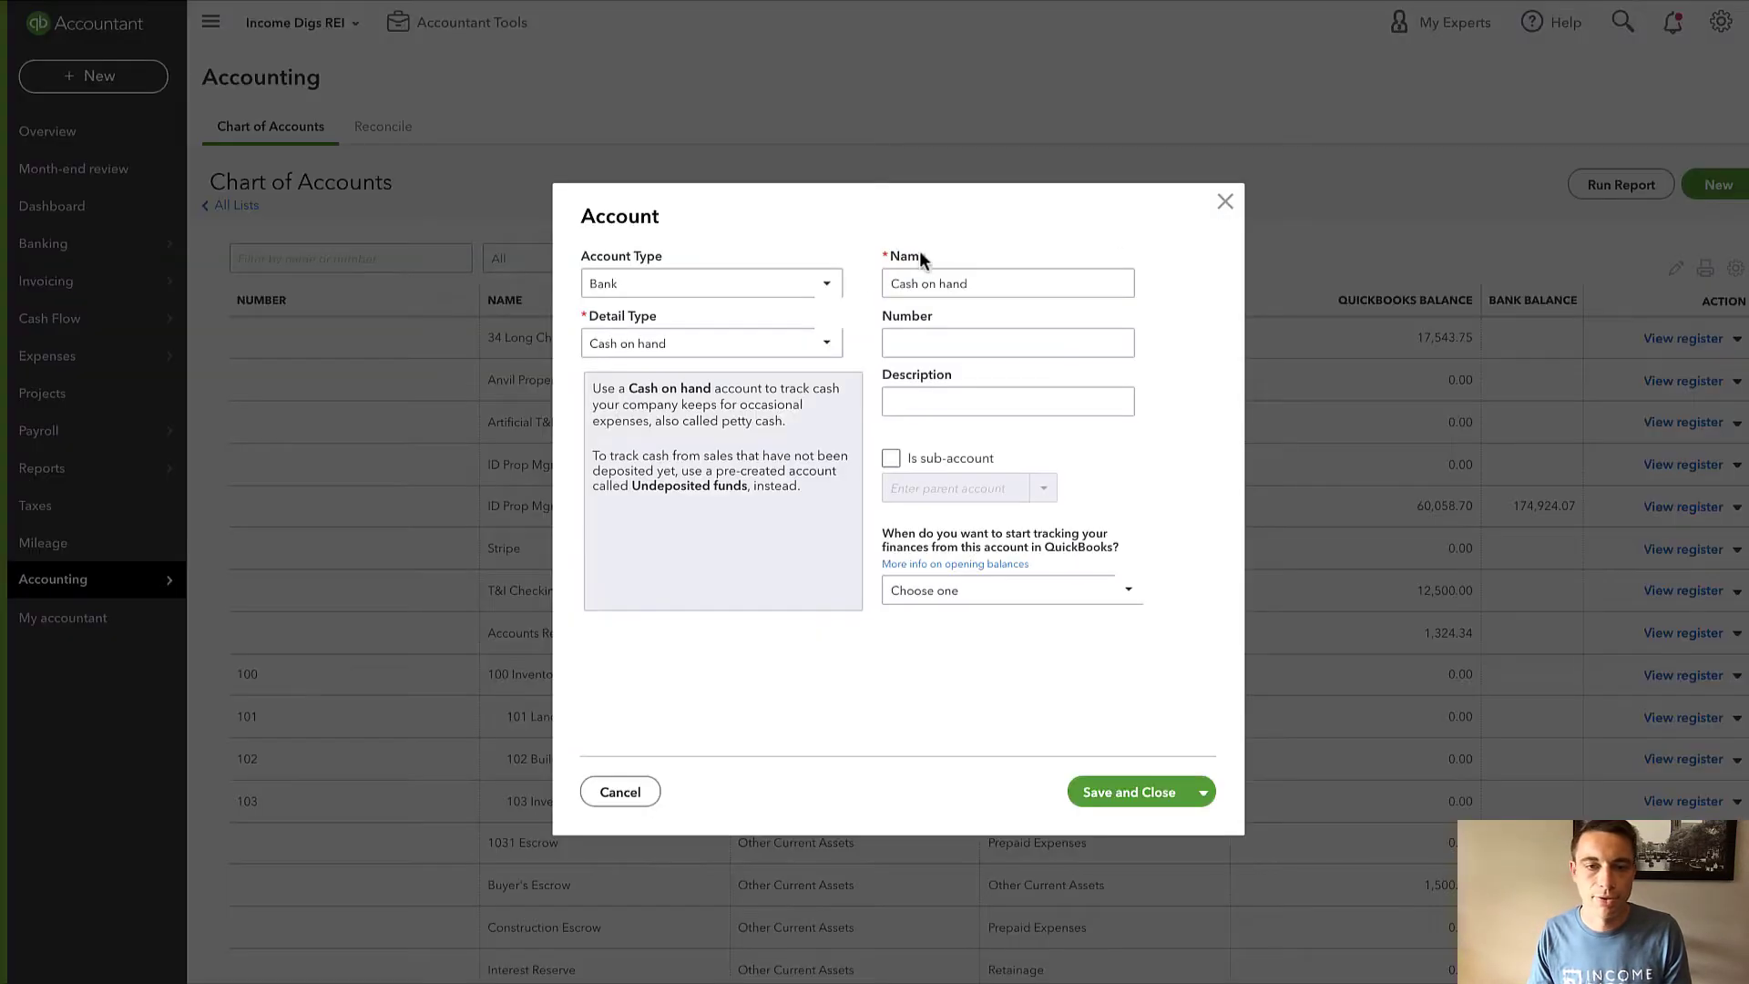
click(770, 284)
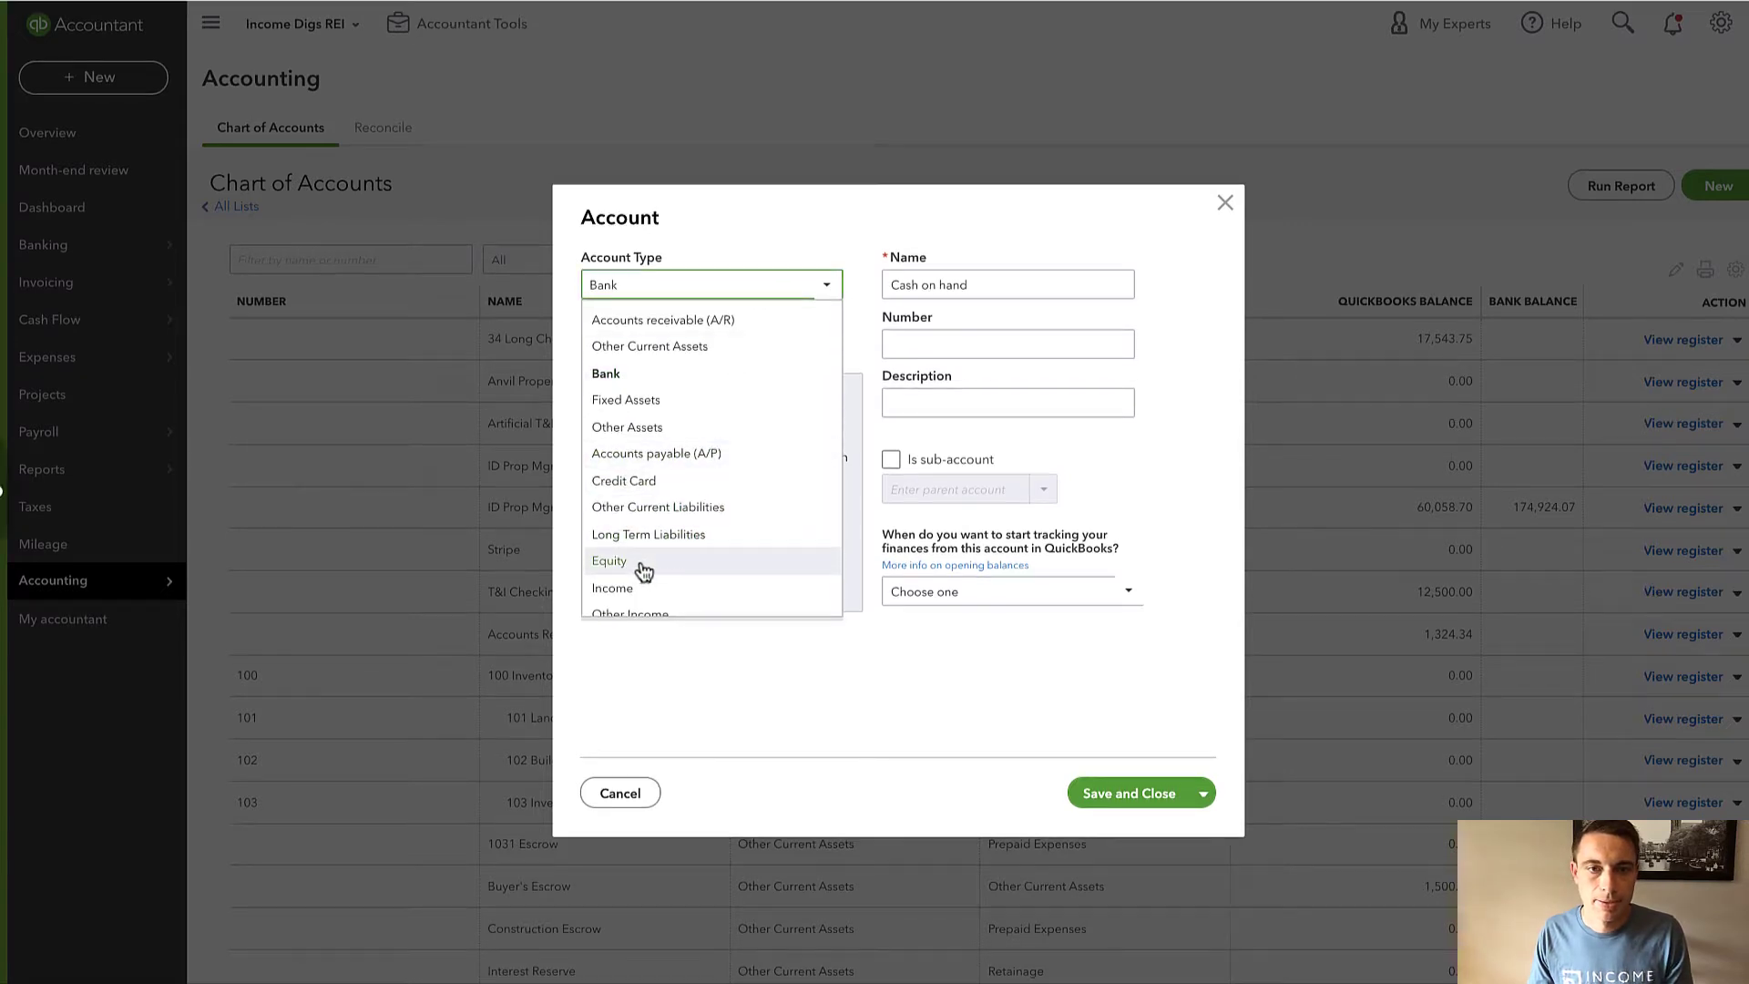
click(652, 399)
click(665, 346)
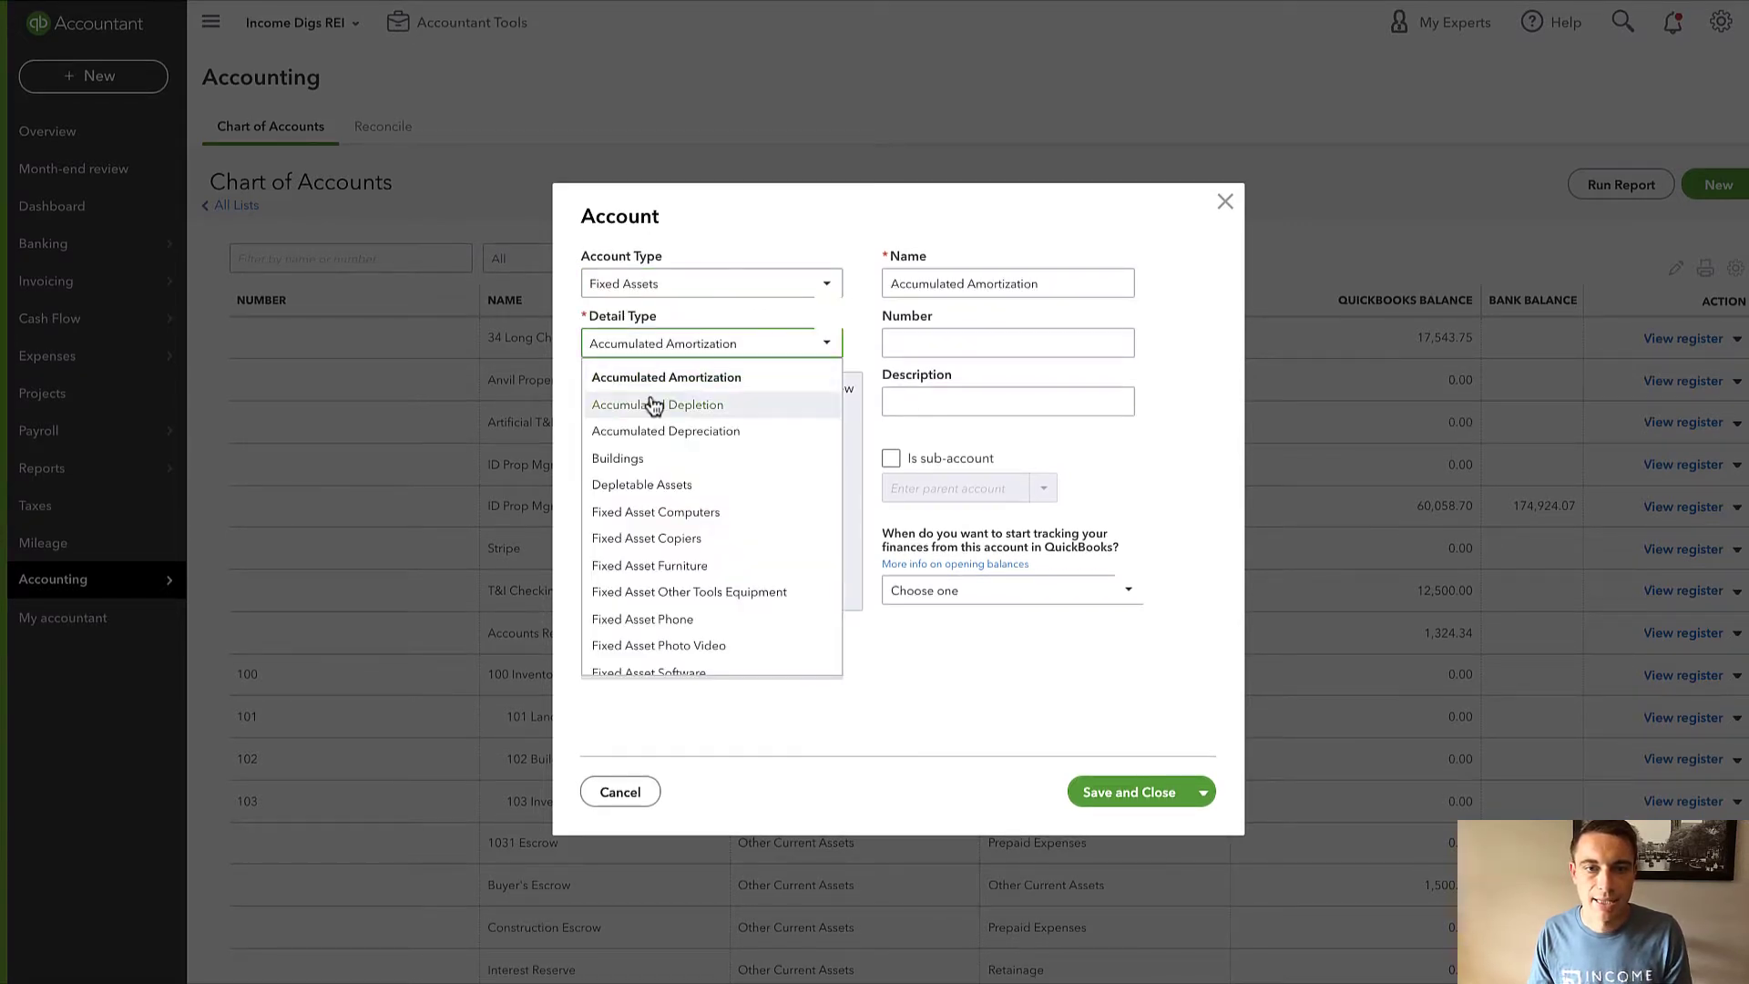
click(646, 457)
Name it '123 Main - Building' under parent 123 Maint St and save.
drag(957, 285, 796, 270)
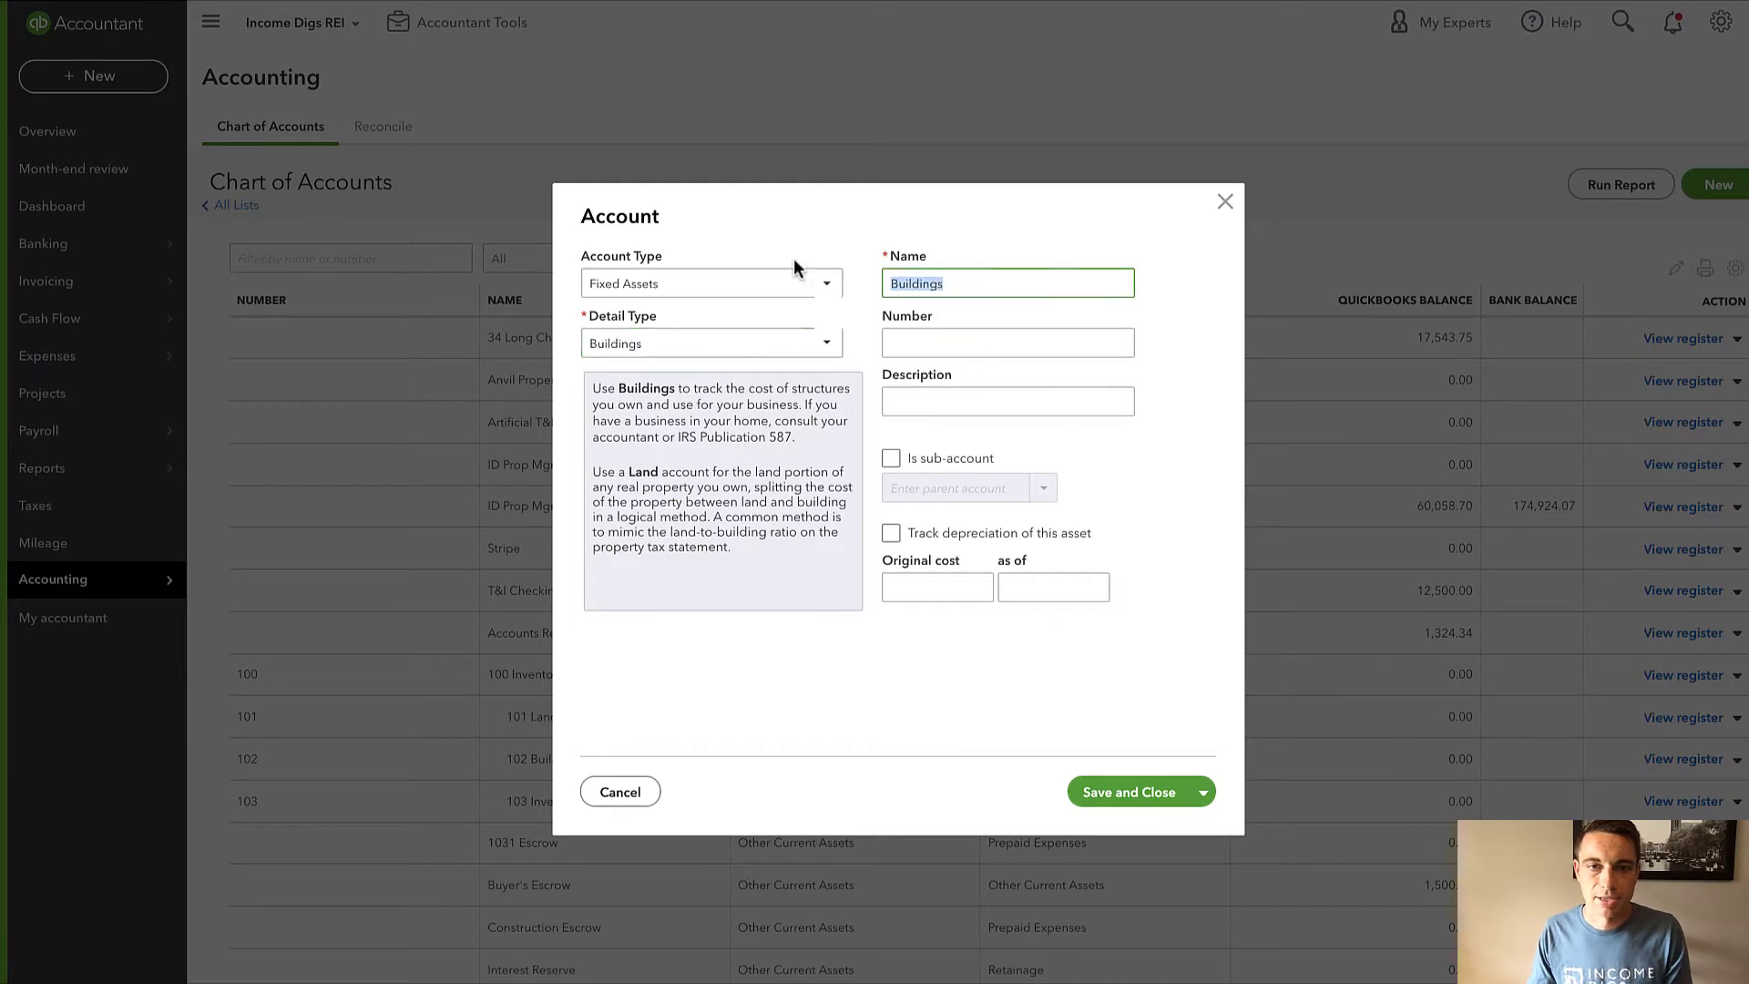
text(123 Main -)
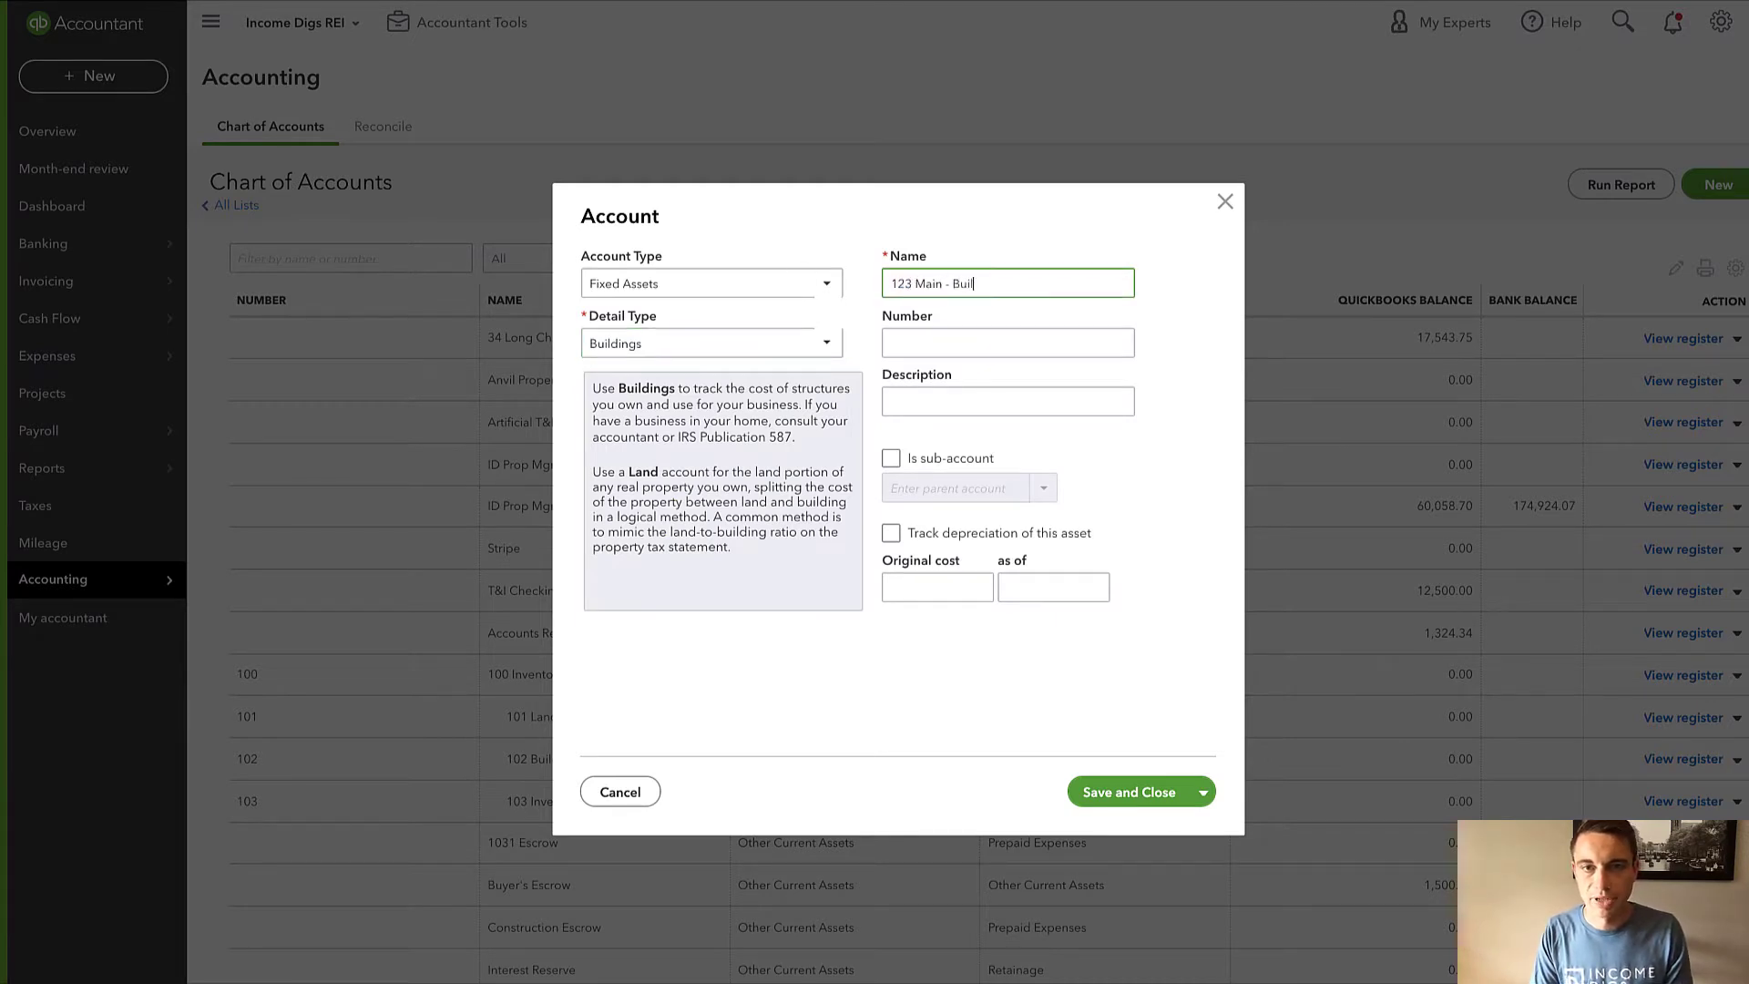
click(891, 459)
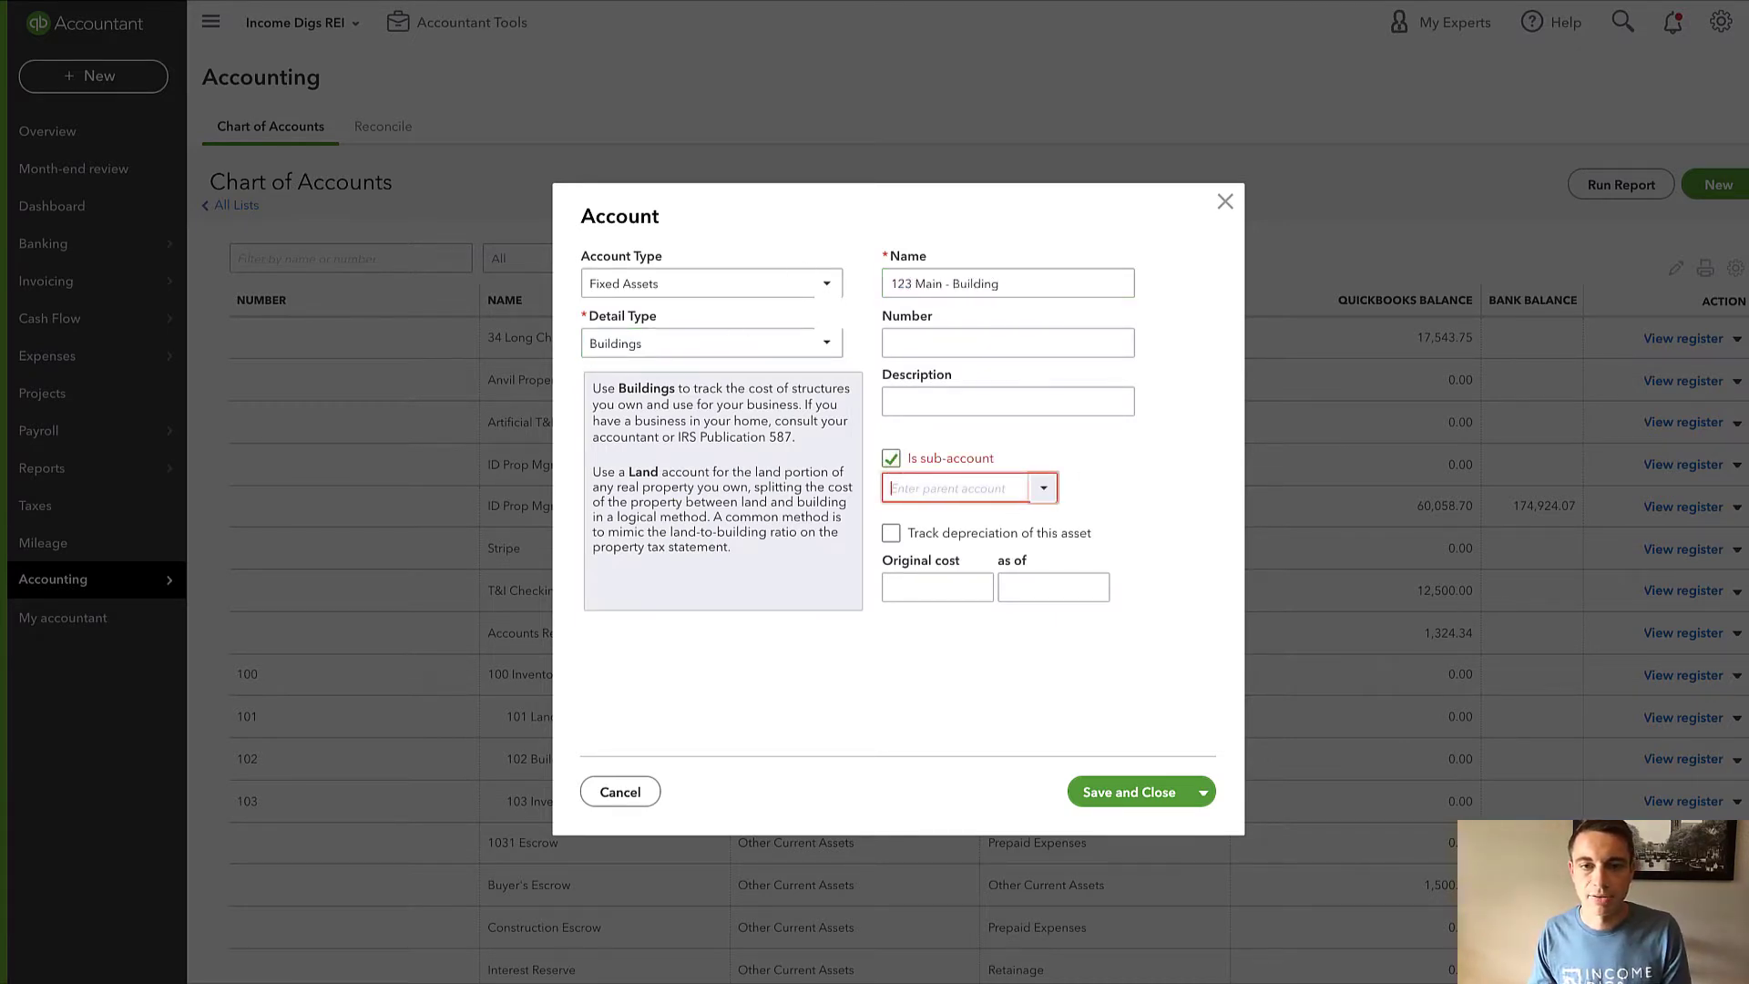
text(123 Maint St)
click(938, 521)
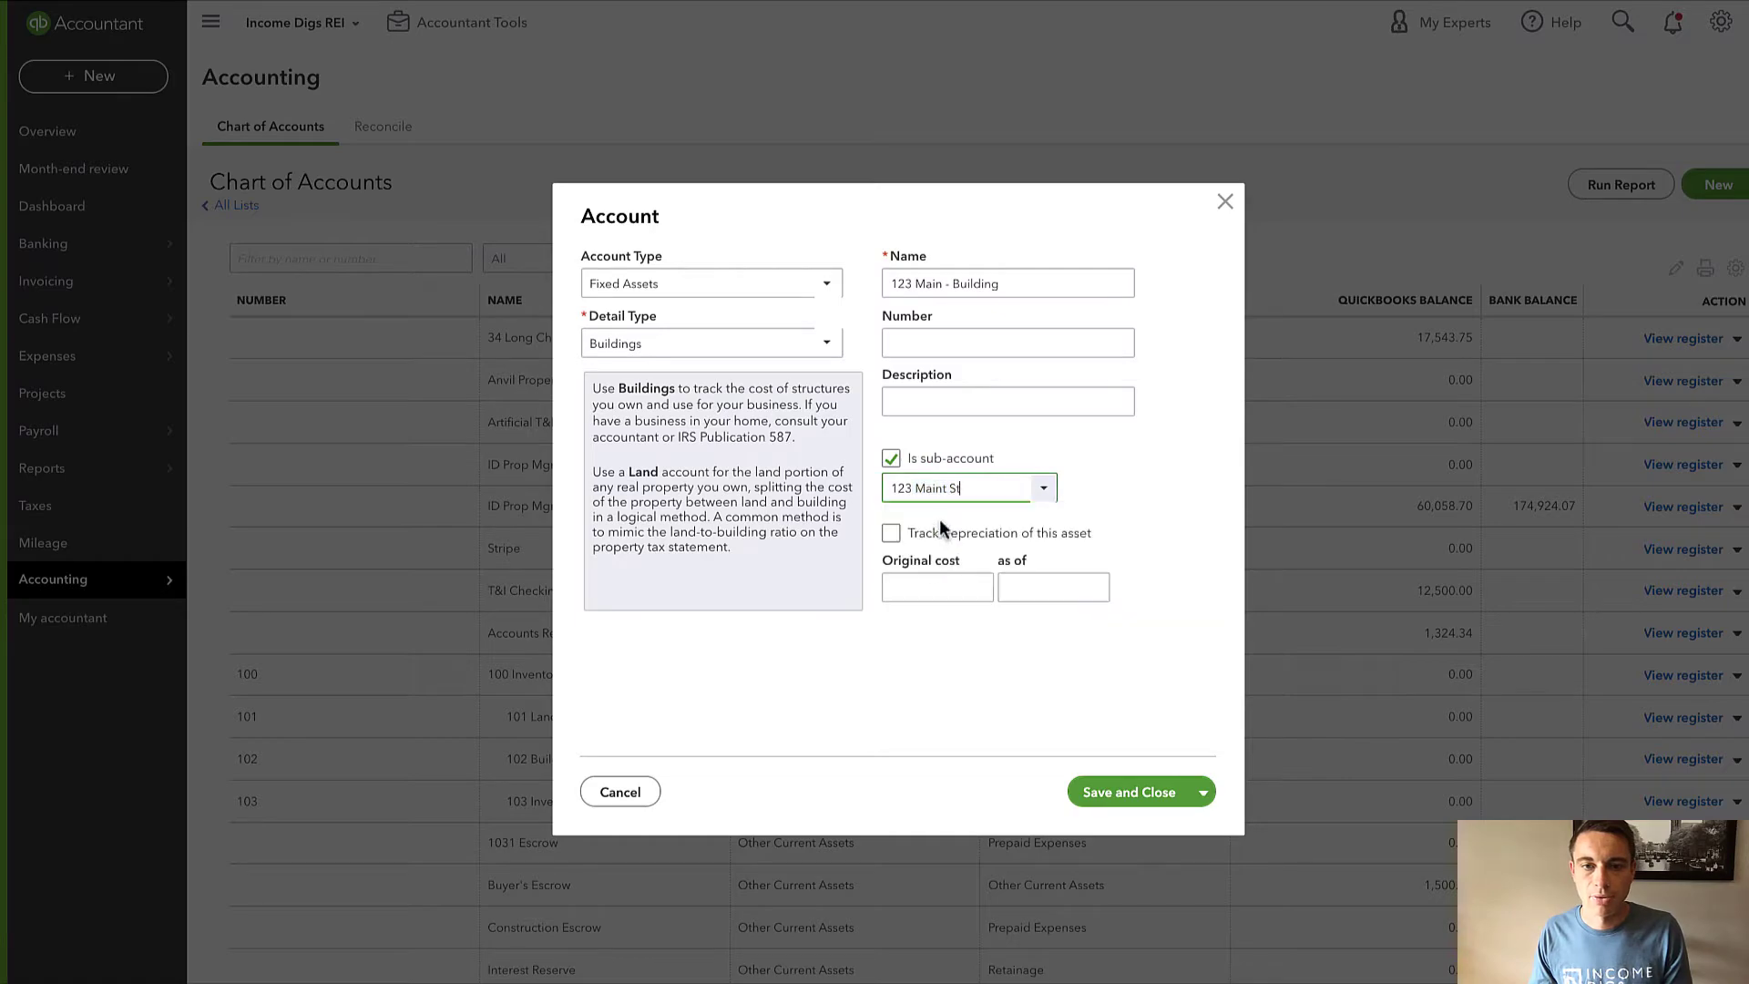
click(1151, 792)
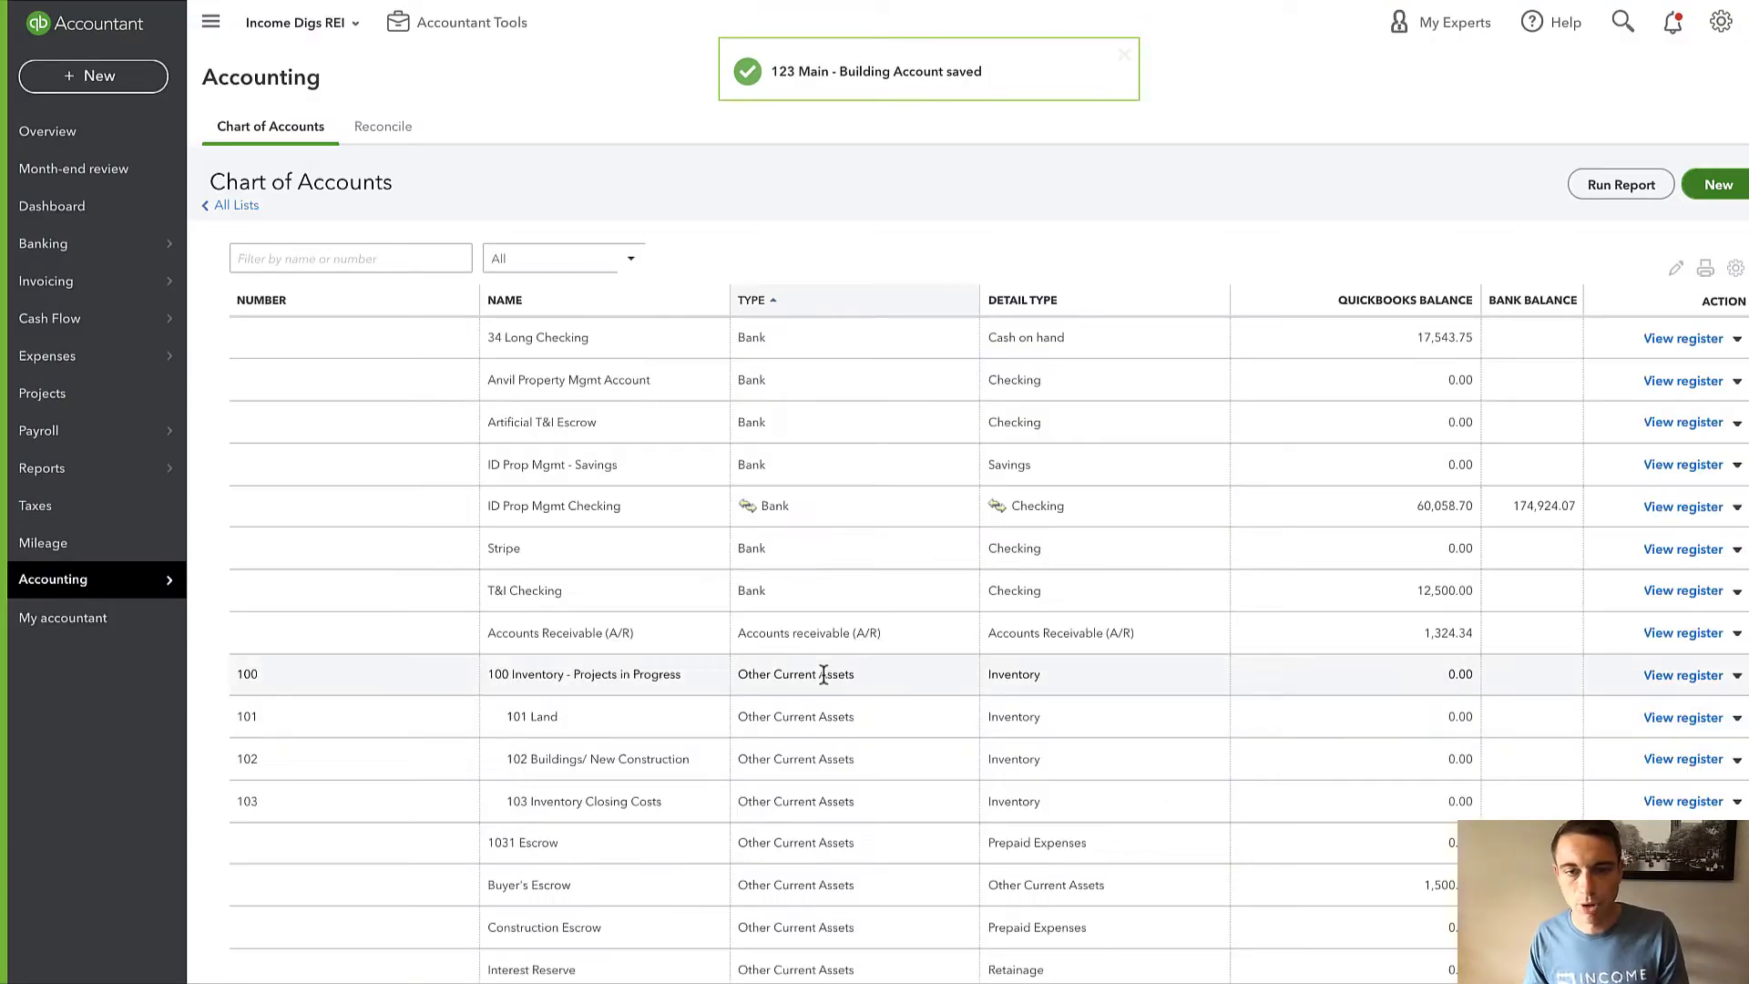
scroll(720, 642, down, 7)
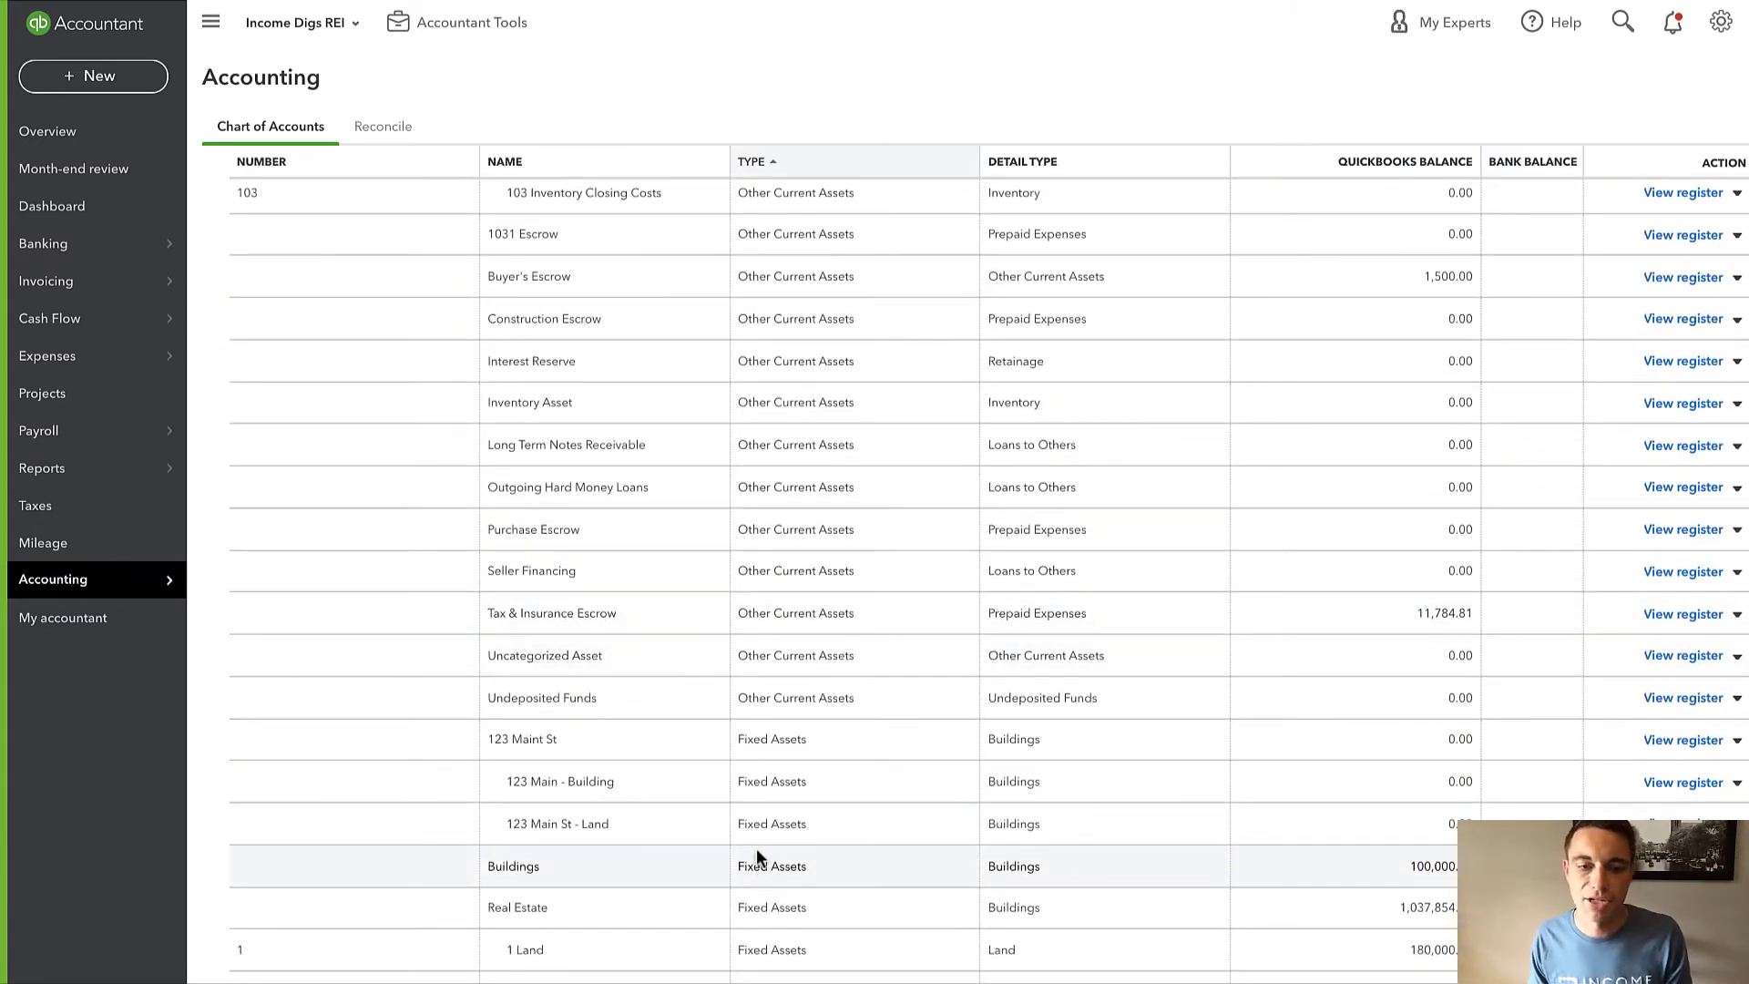
scroll(1456, 777, up, 2)
scroll(1455, 777, up, 5)
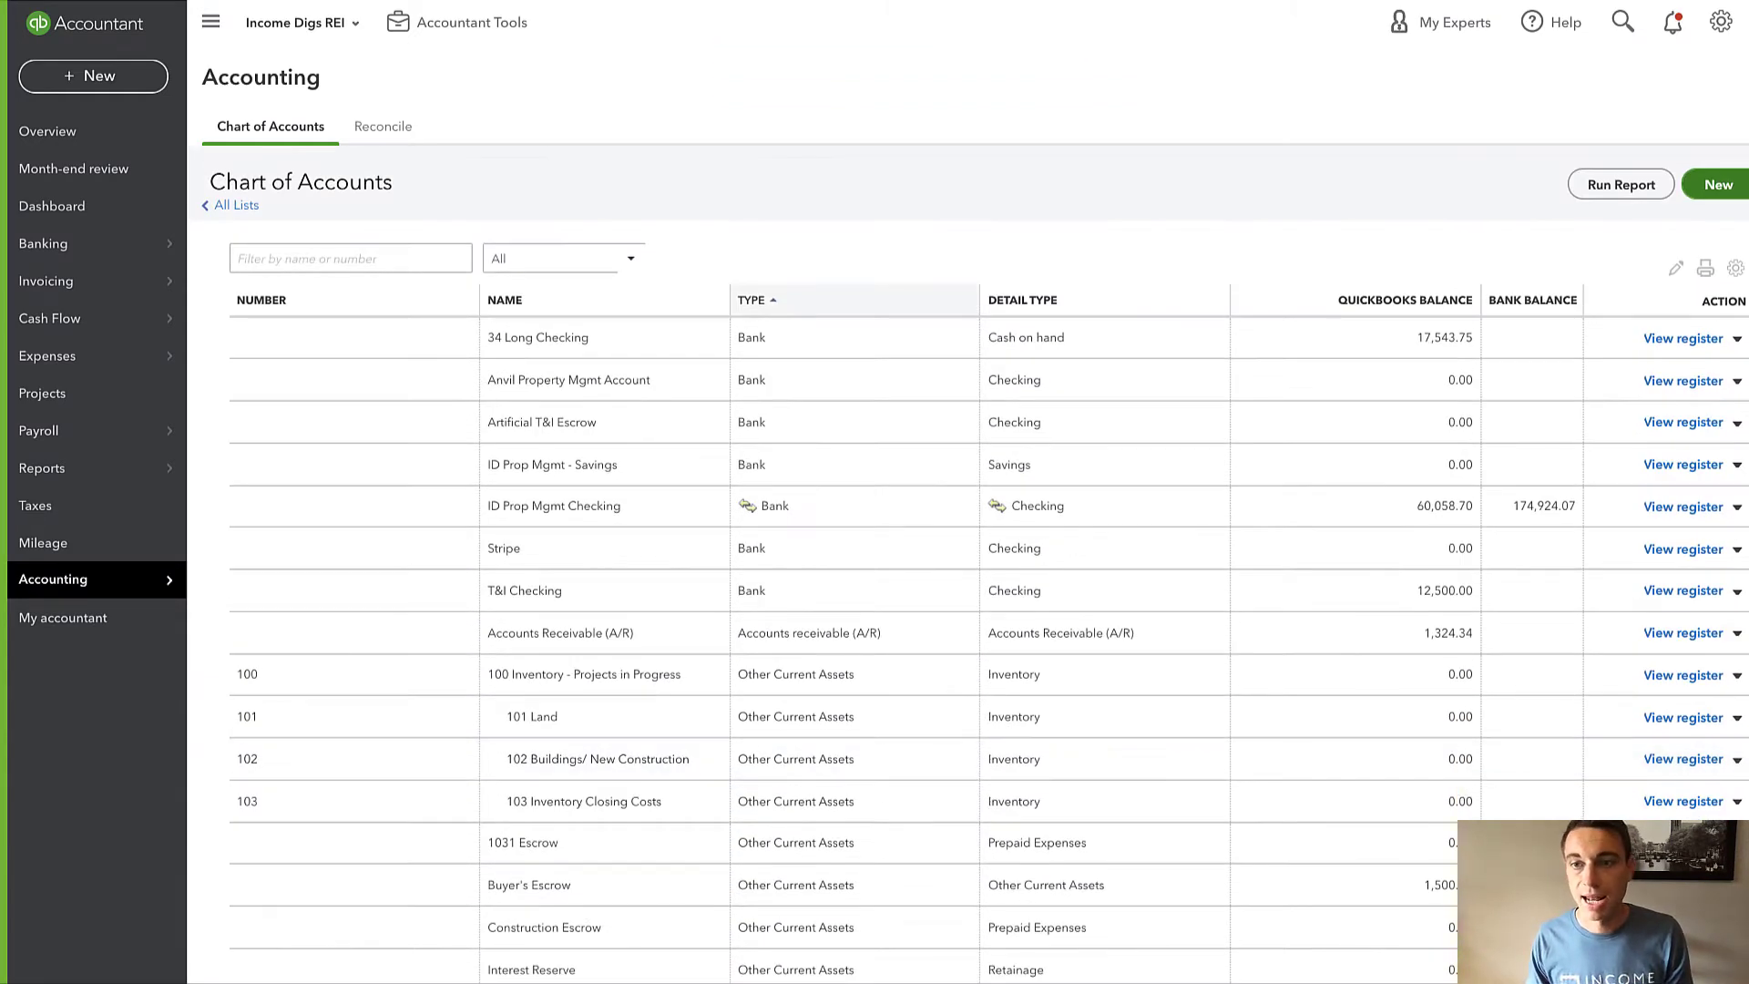
Start a new Fixed Assets account with Buildings as the detail type.
click(1718, 187)
click(695, 286)
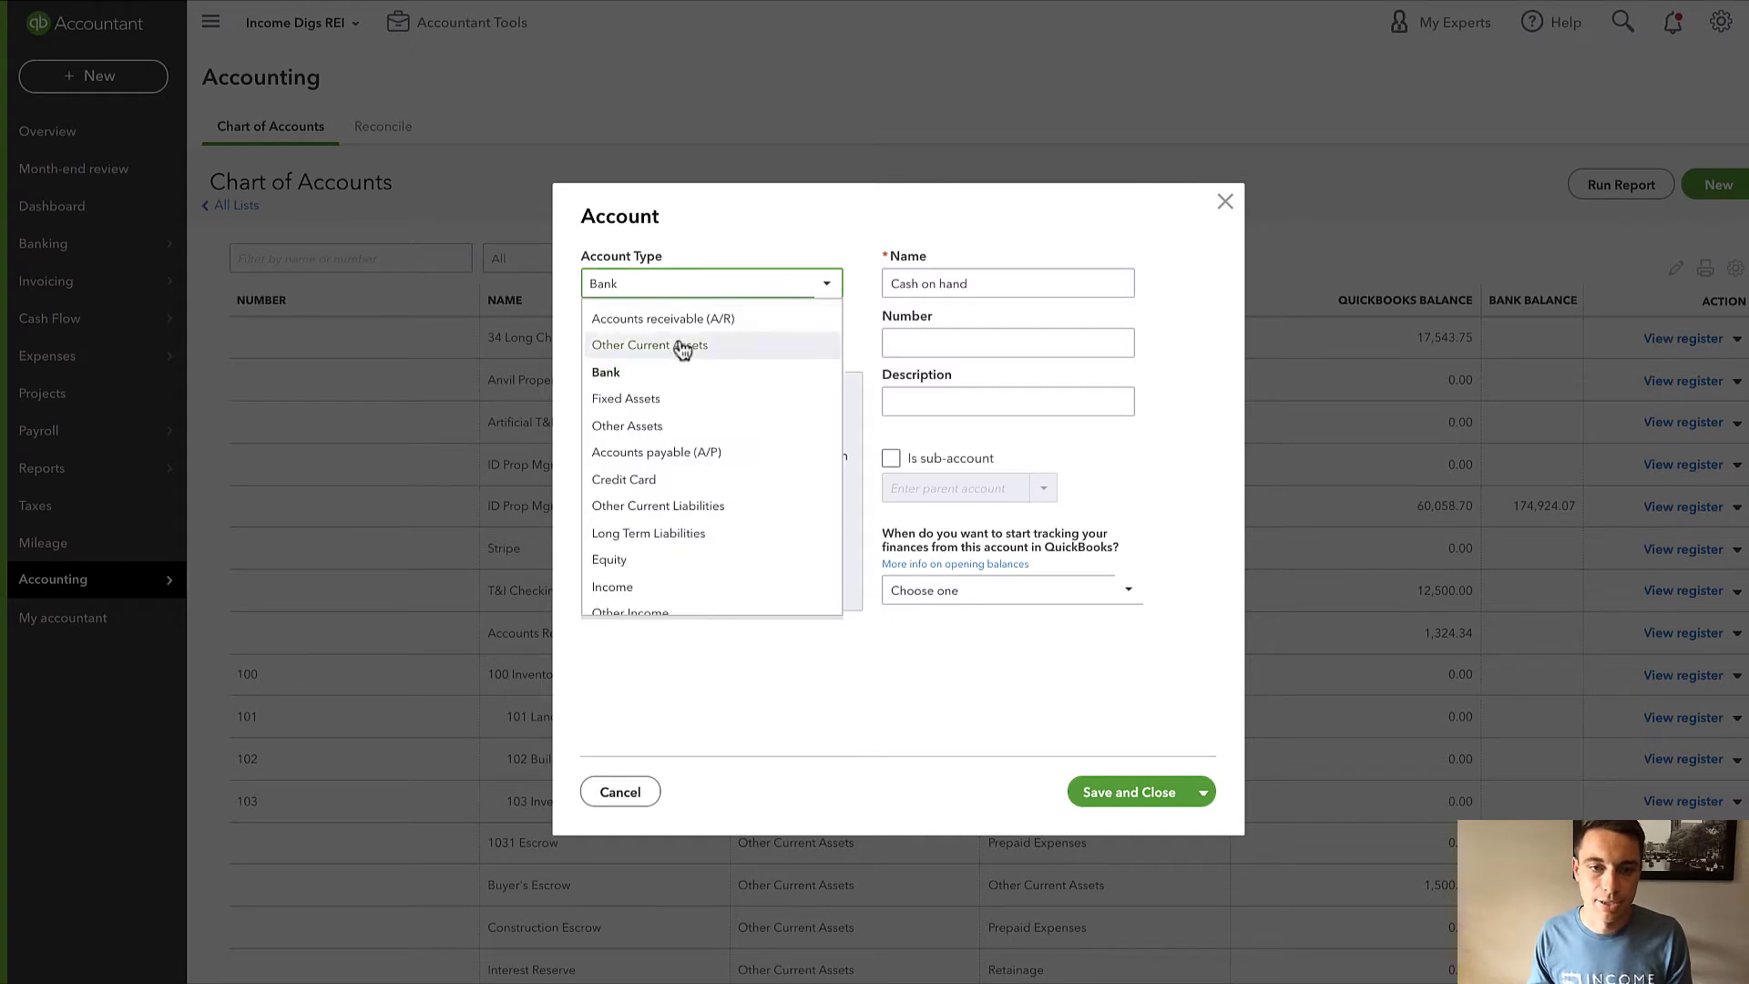
scroll(644, 547, down, 1)
click(644, 365)
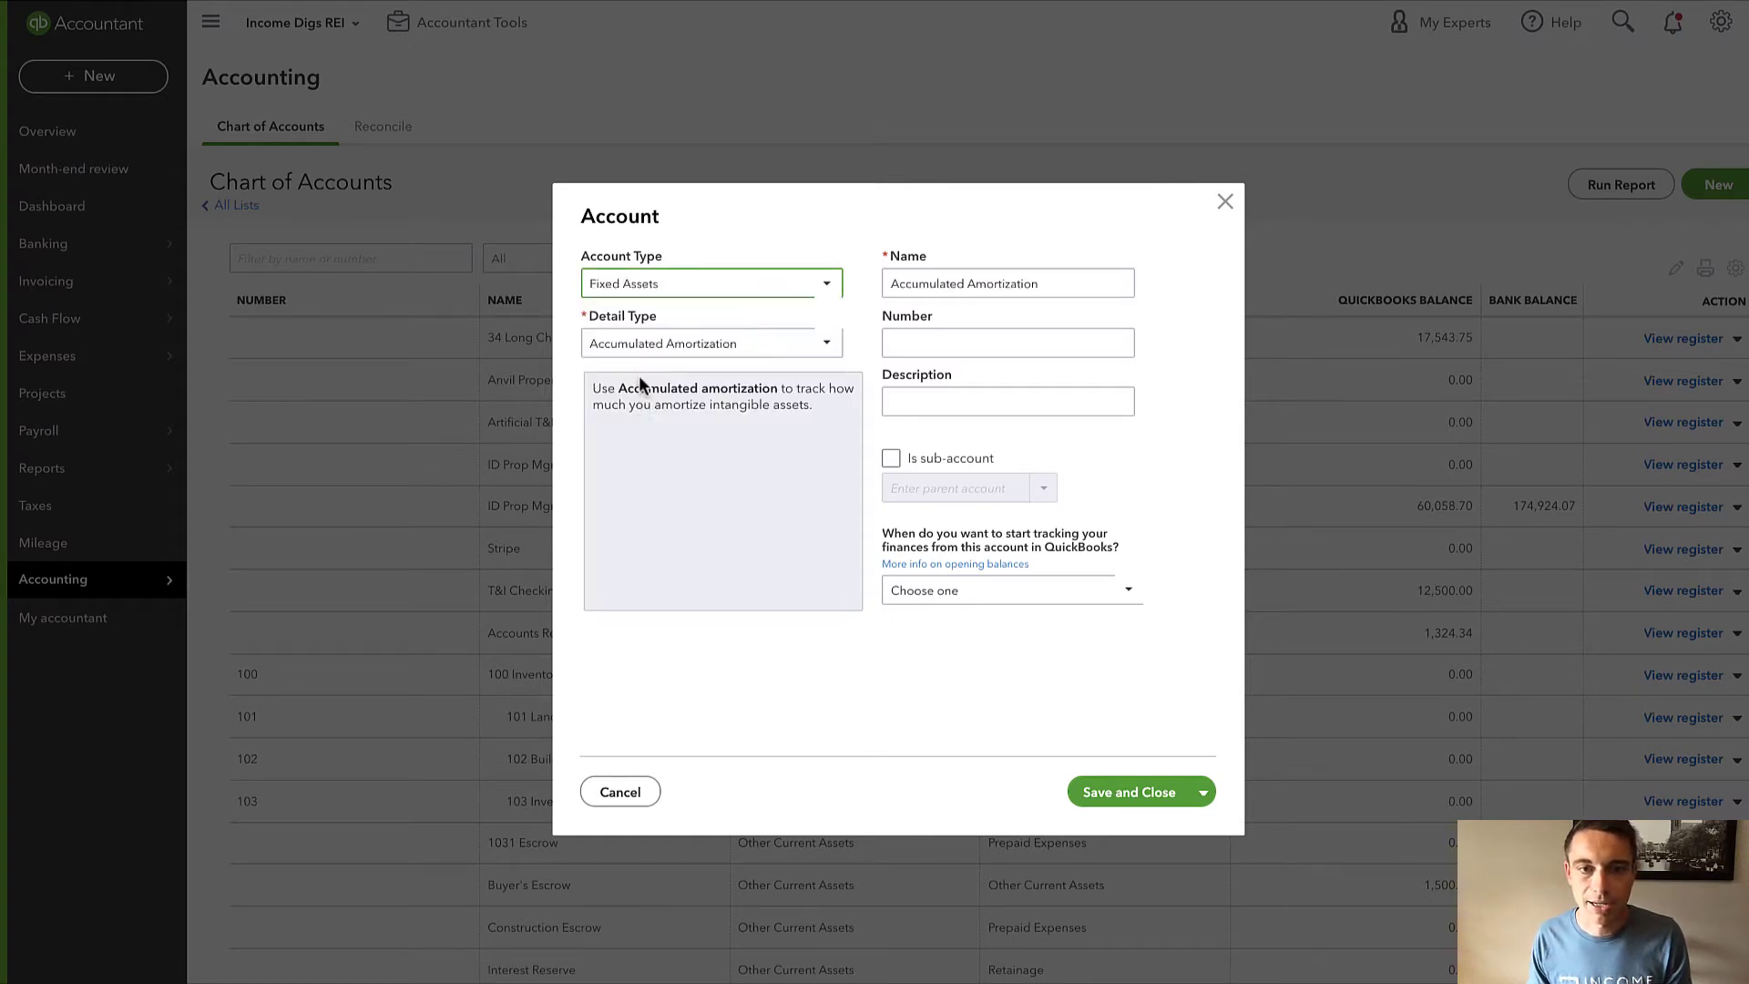
click(638, 347)
click(618, 458)
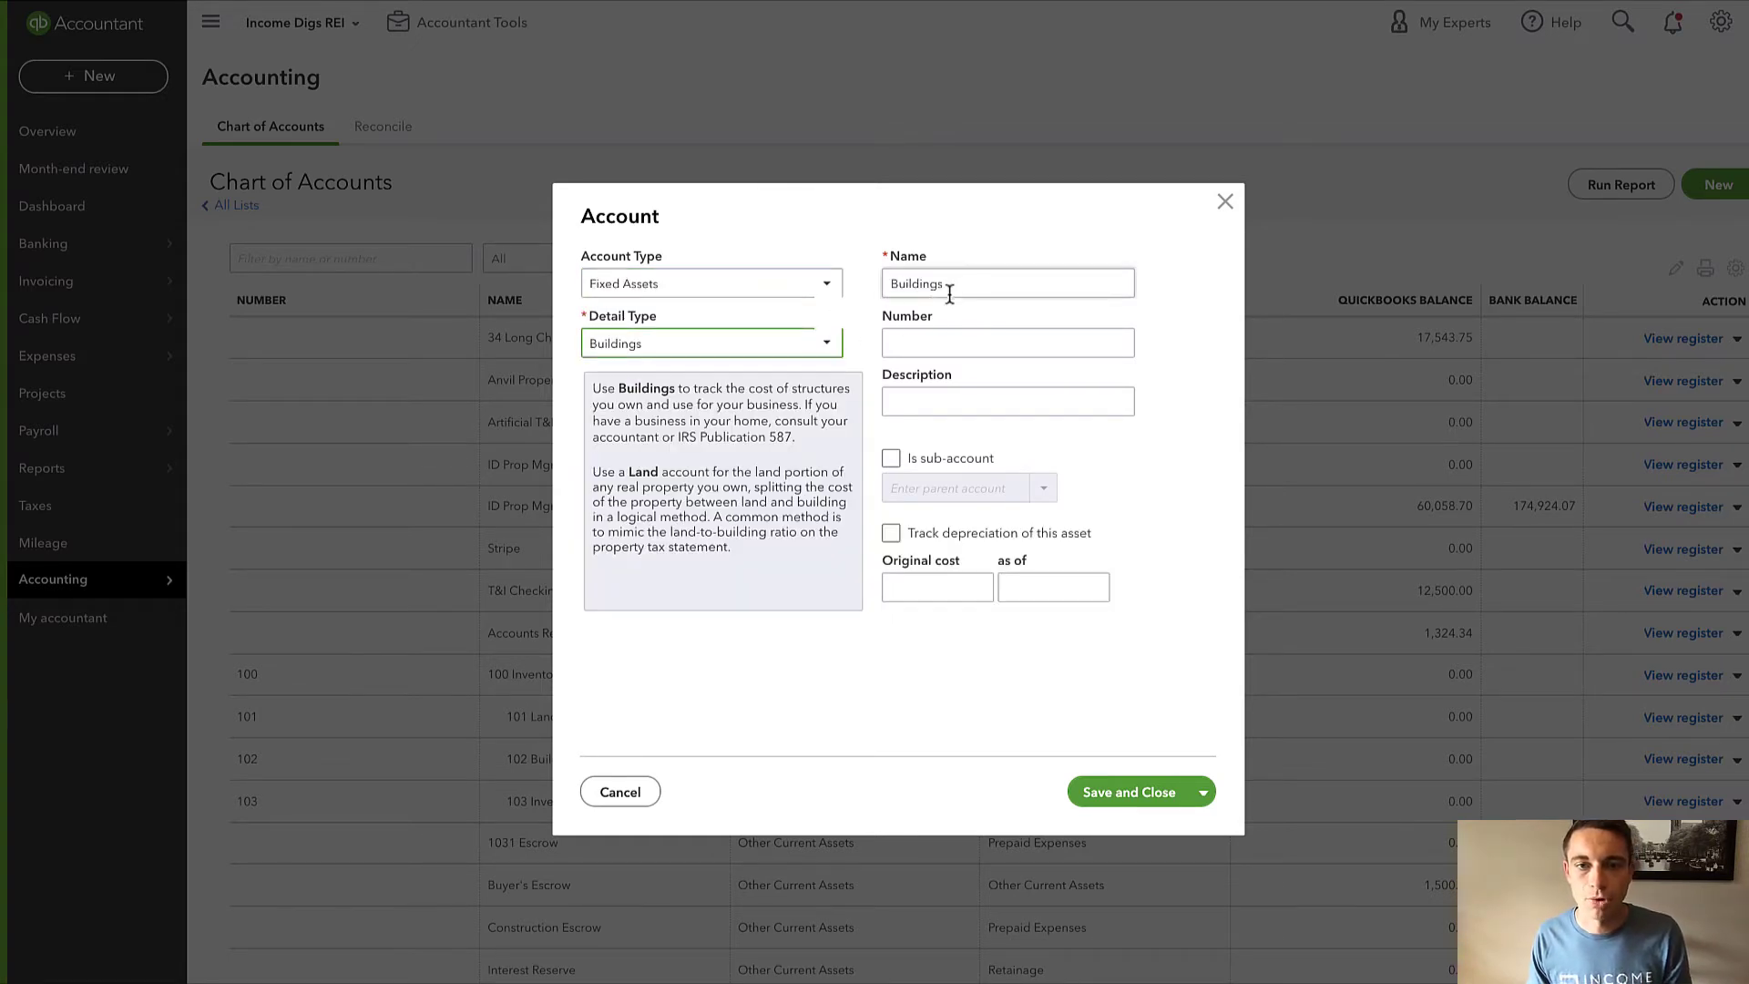
Name it '123 Main - CapEx' as a sub-account of 123 Maint St and save.
double_click(938, 284)
click(937, 287)
double_click(937, 287)
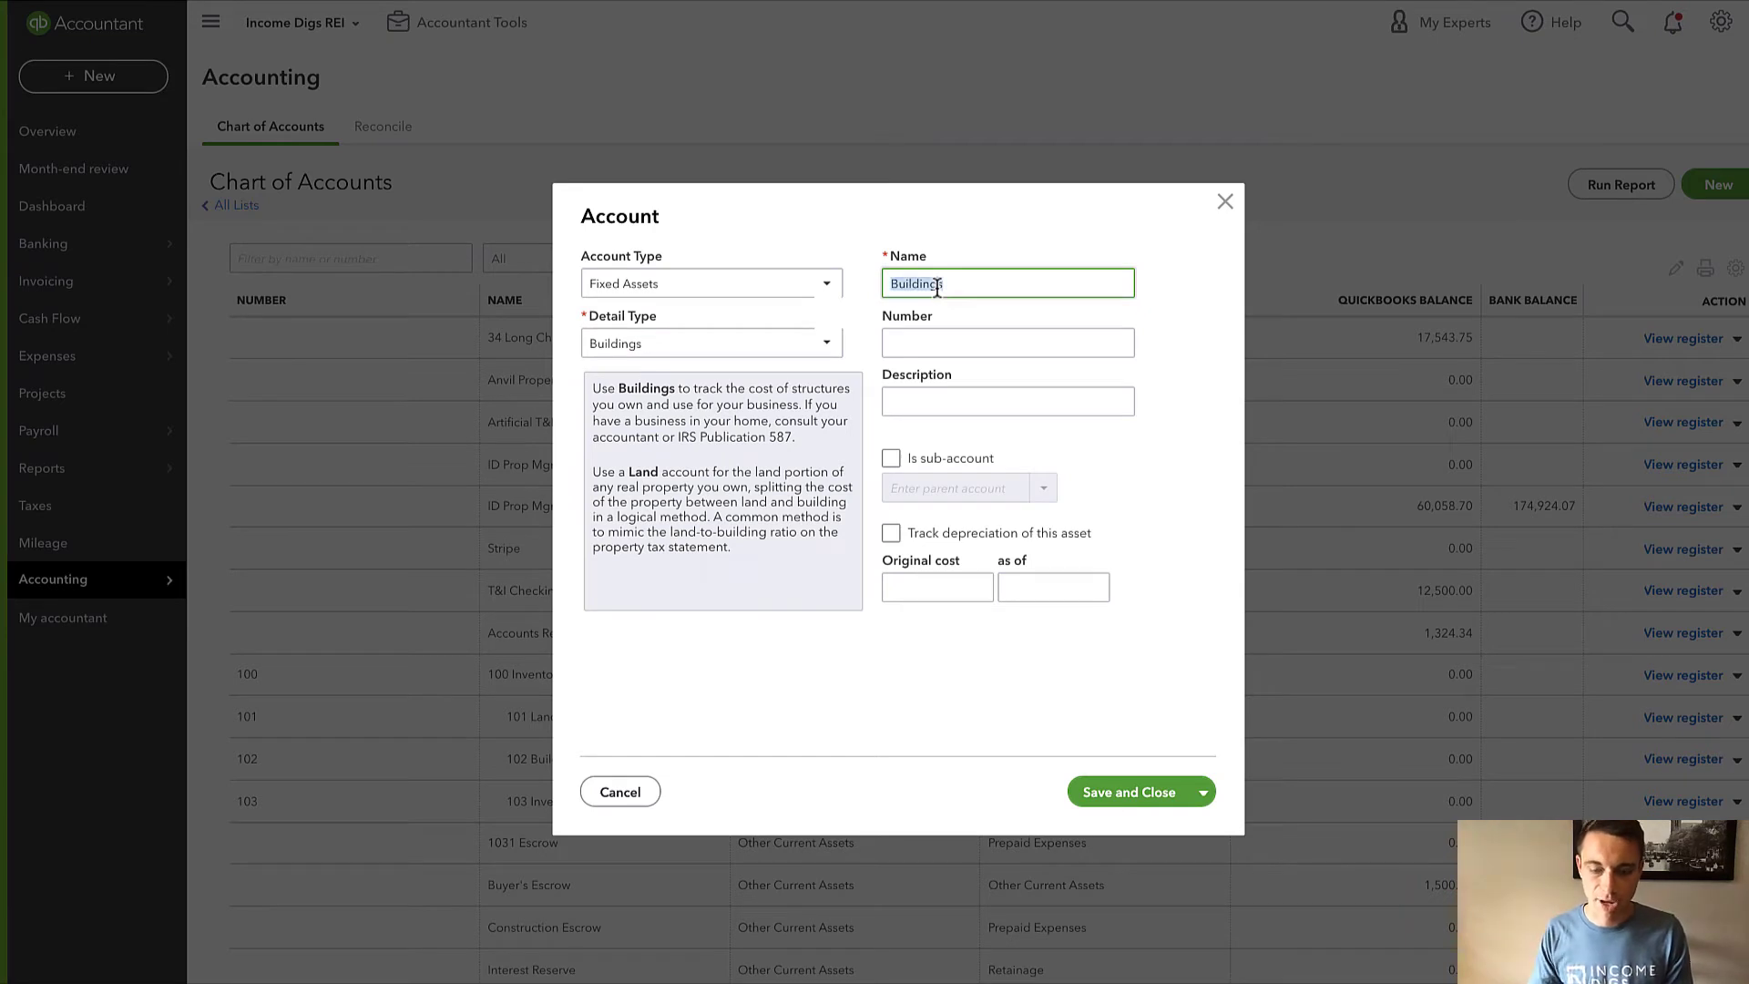
text(CapEx)
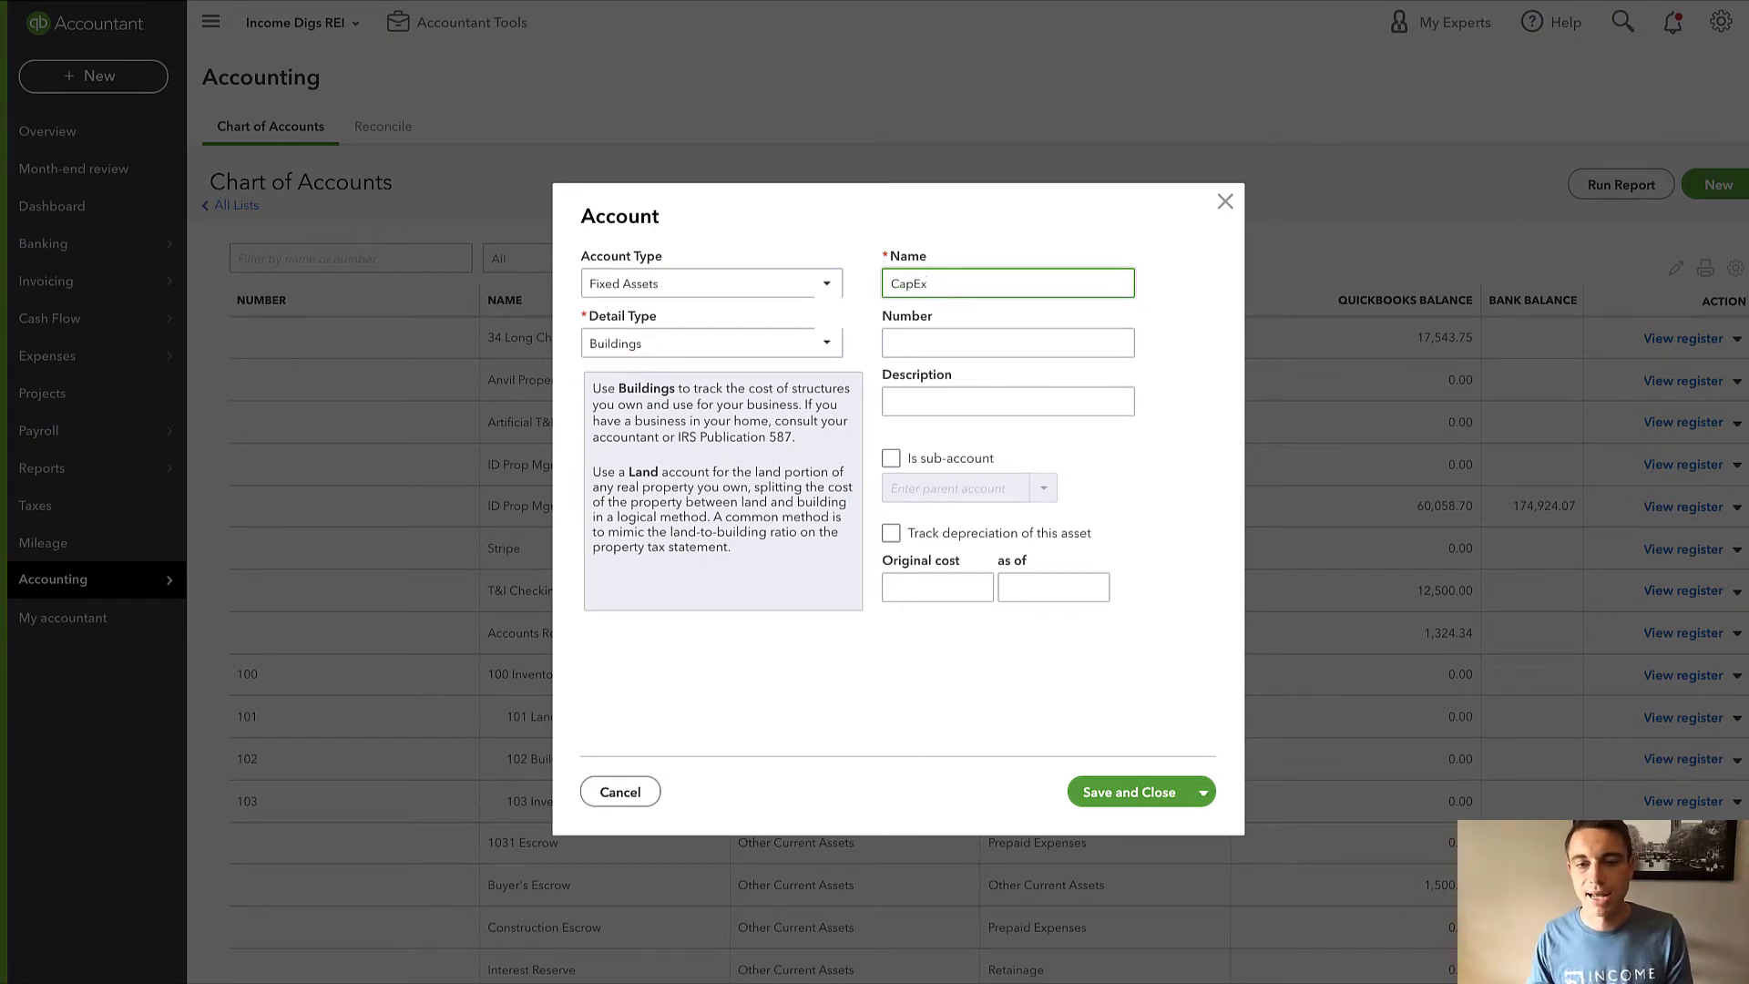
click(890, 458)
text(12)
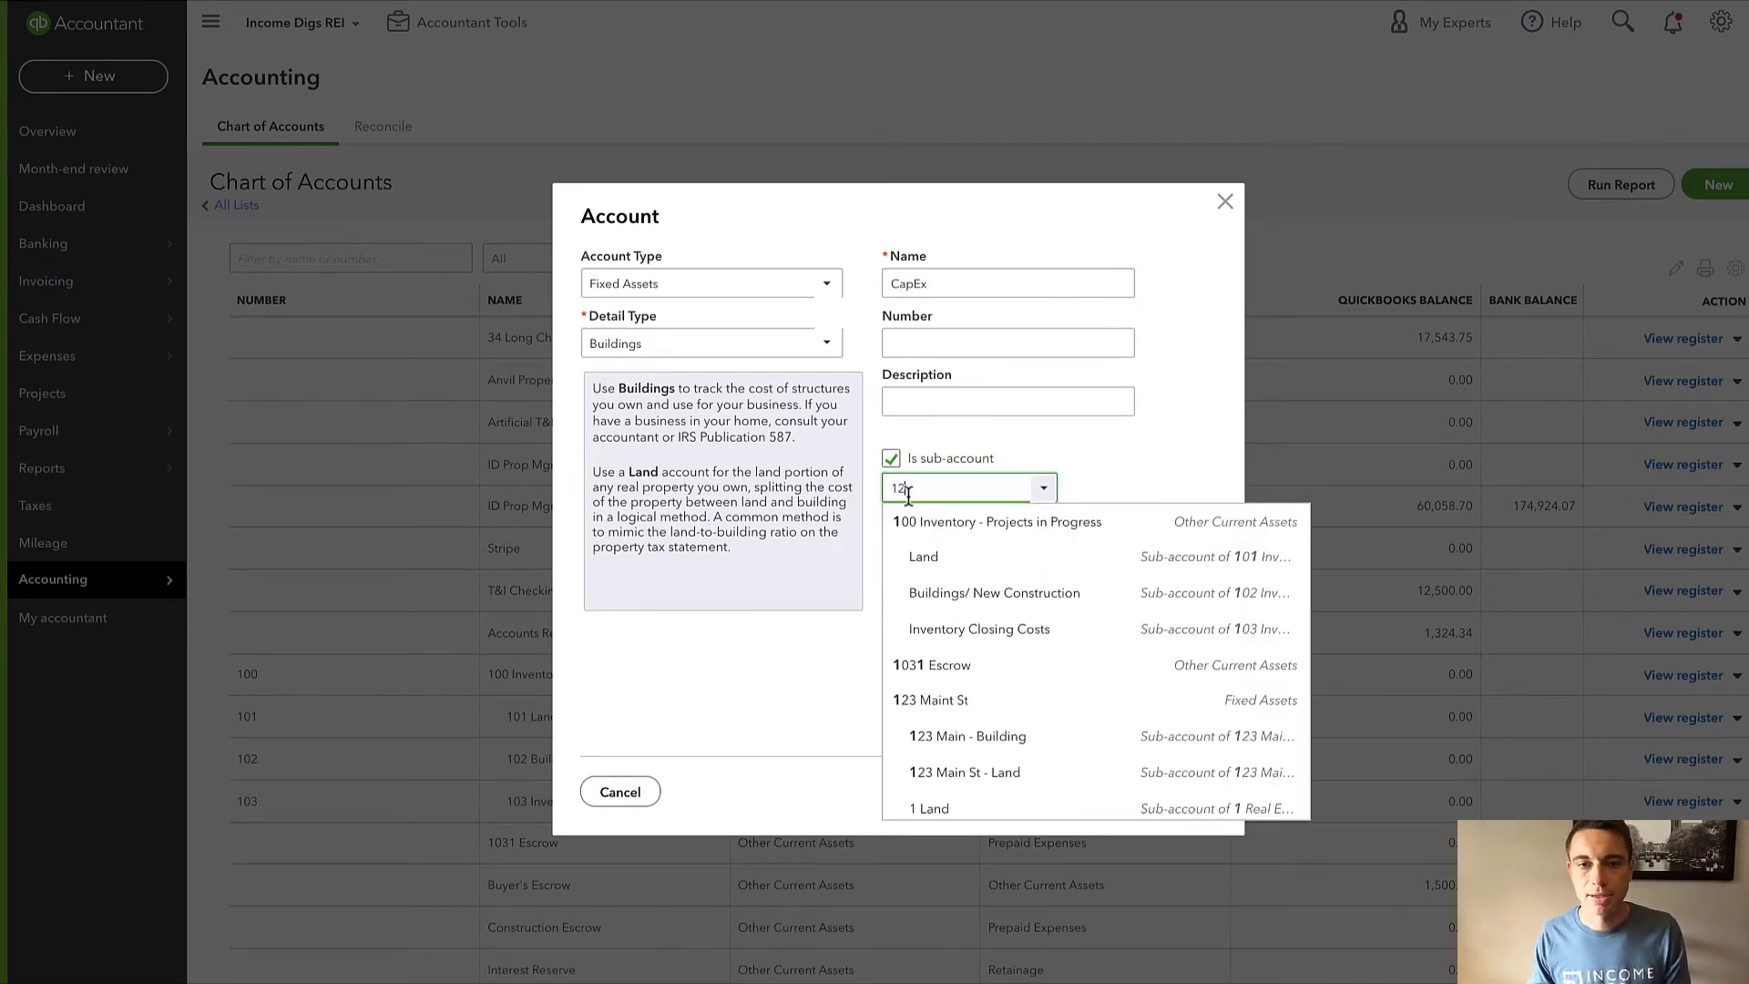
text(3 Maint St)
click(943, 521)
click(892, 279)
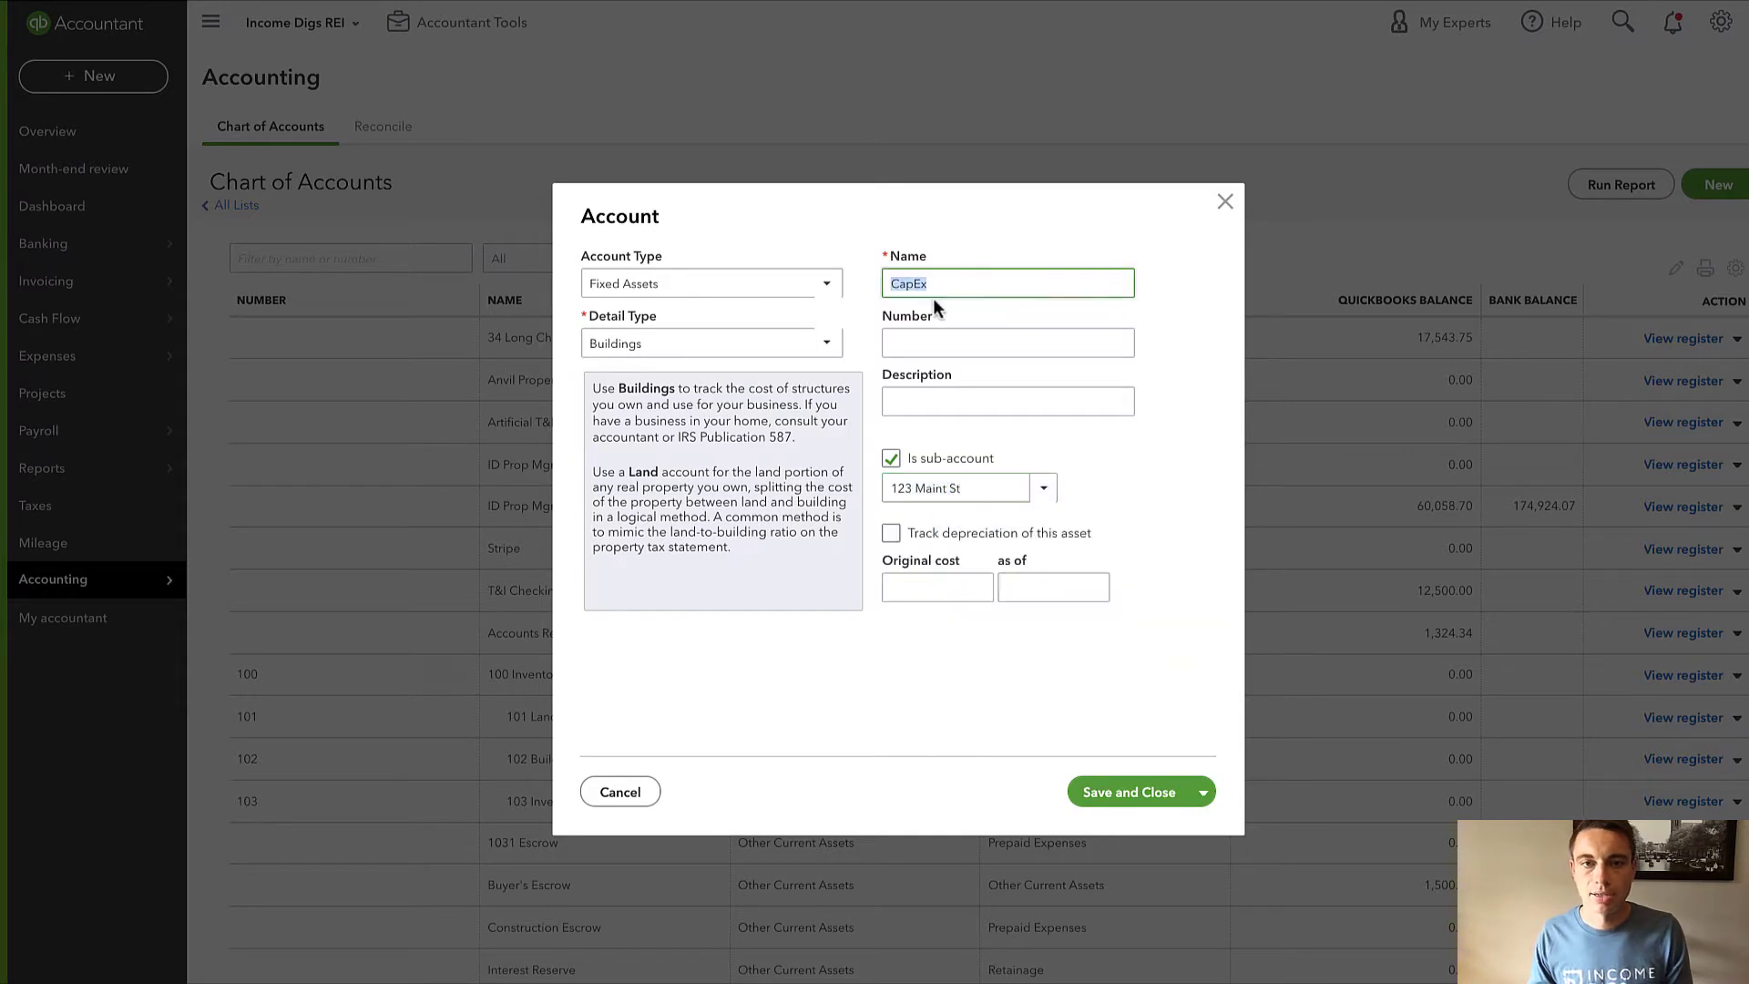
text(123 )
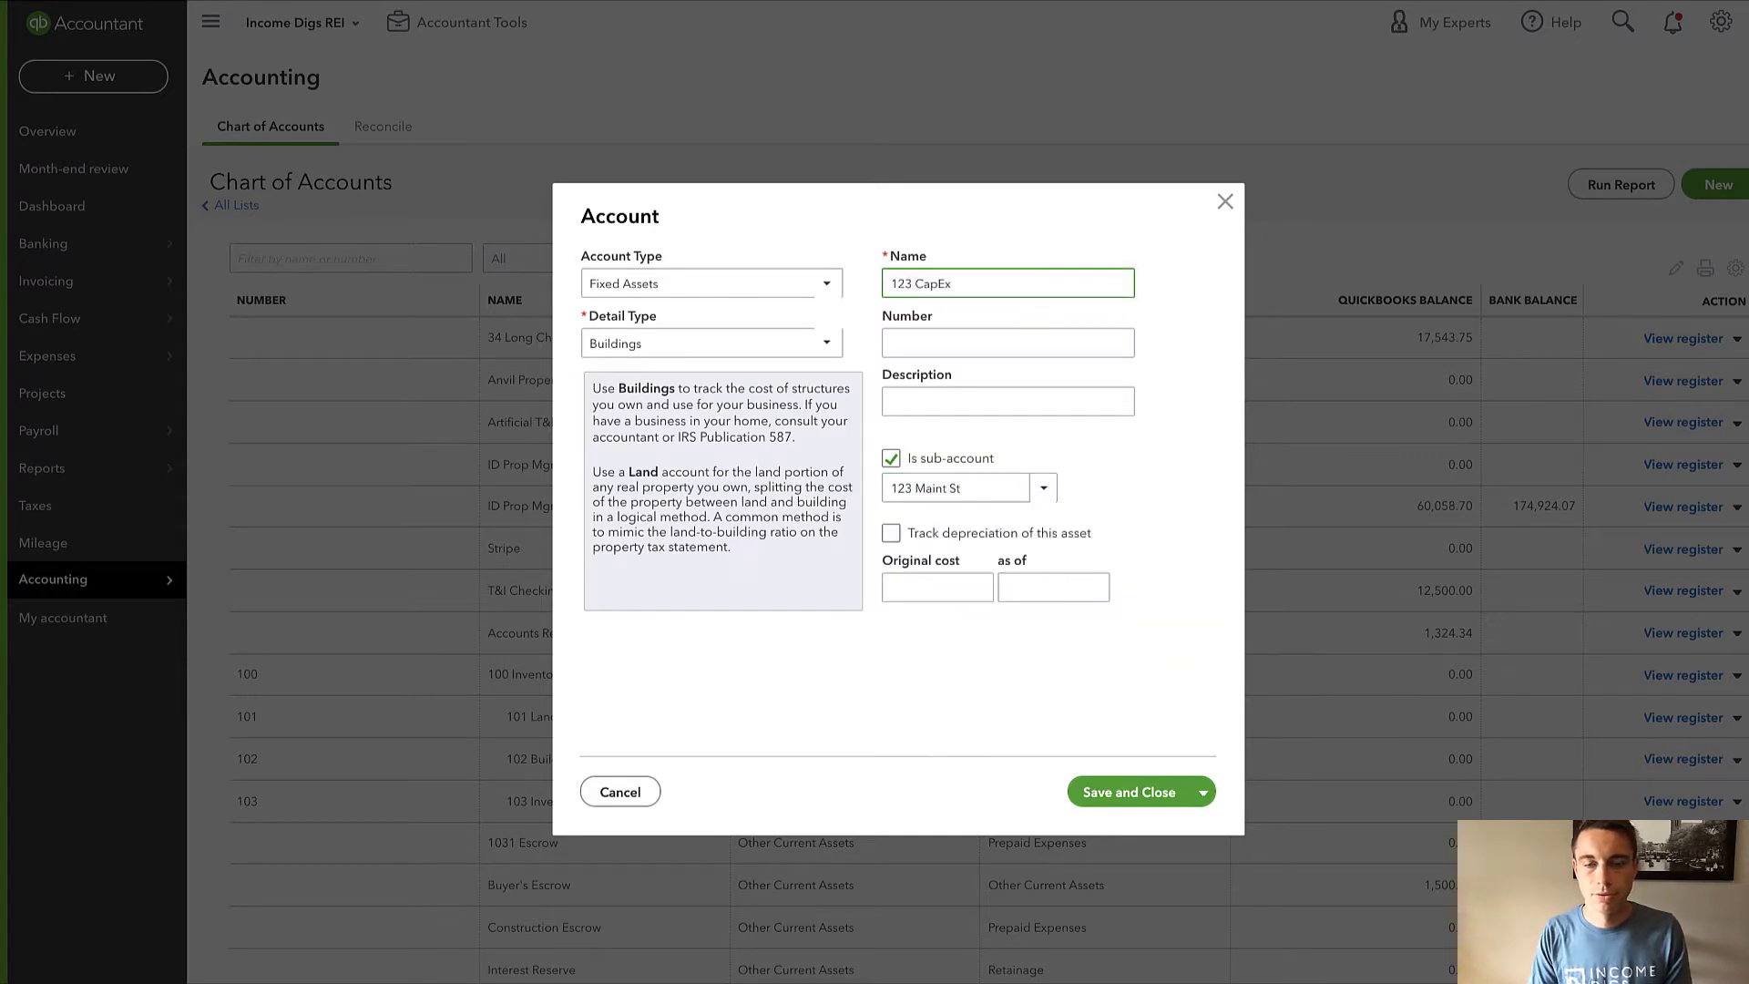
text(Main -)
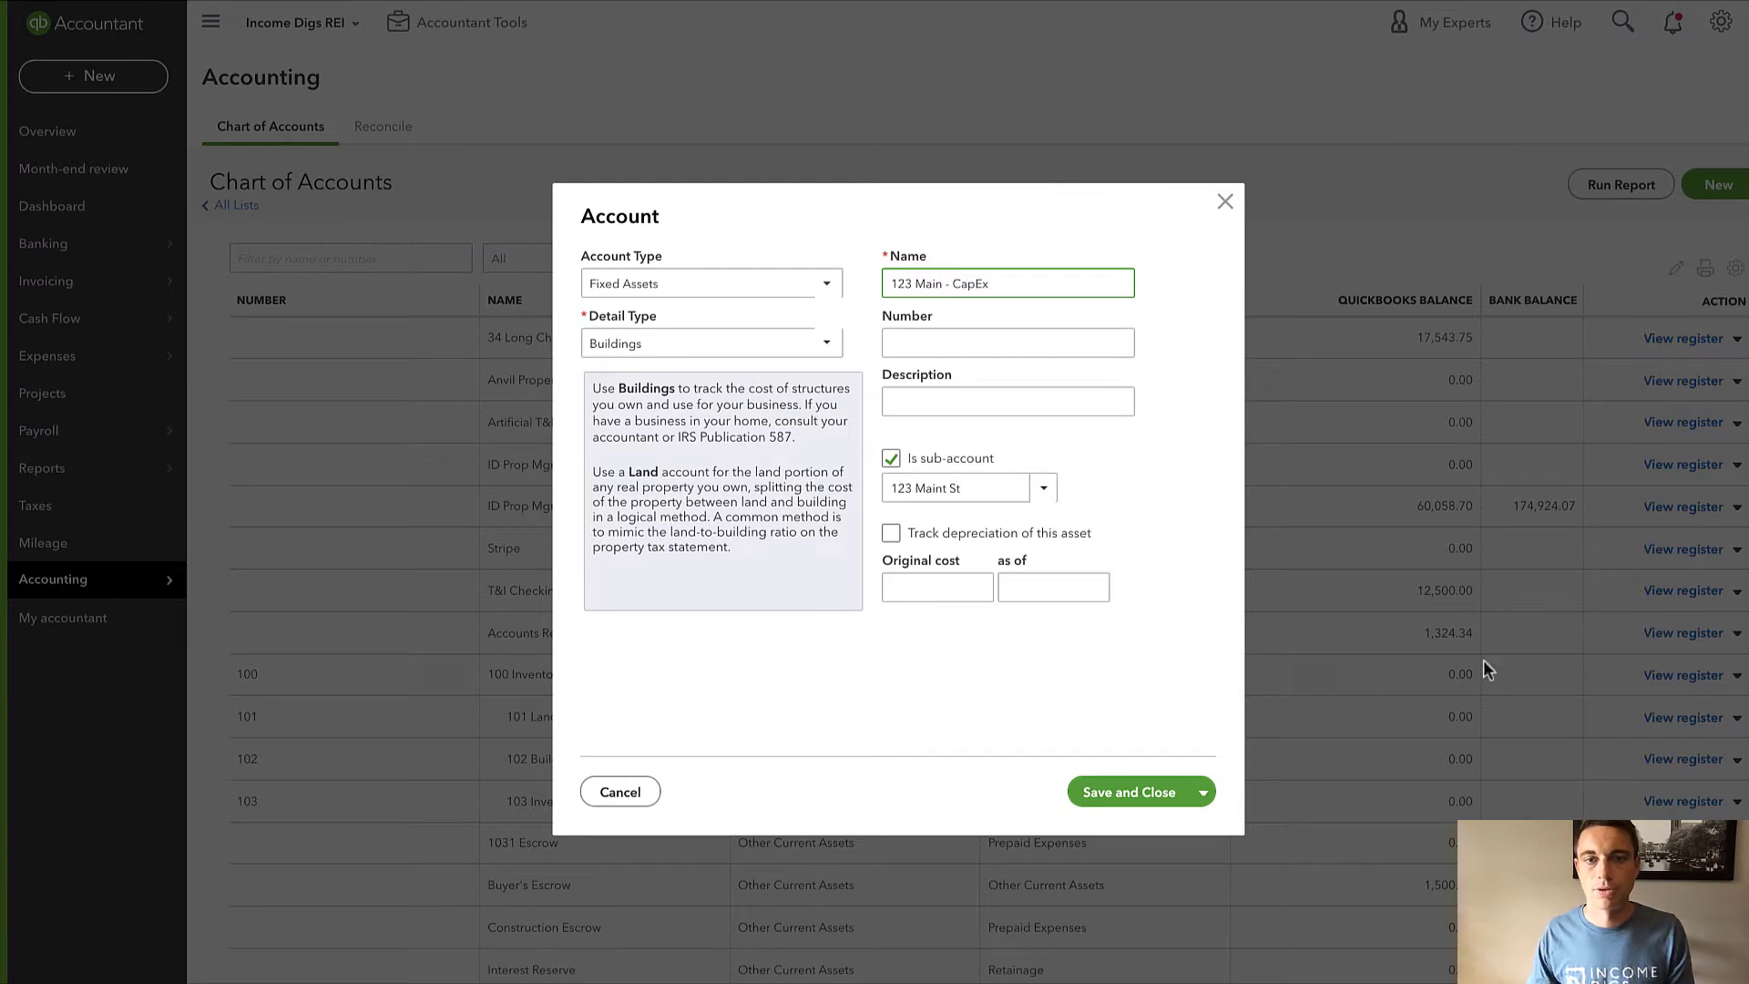
click(1115, 791)
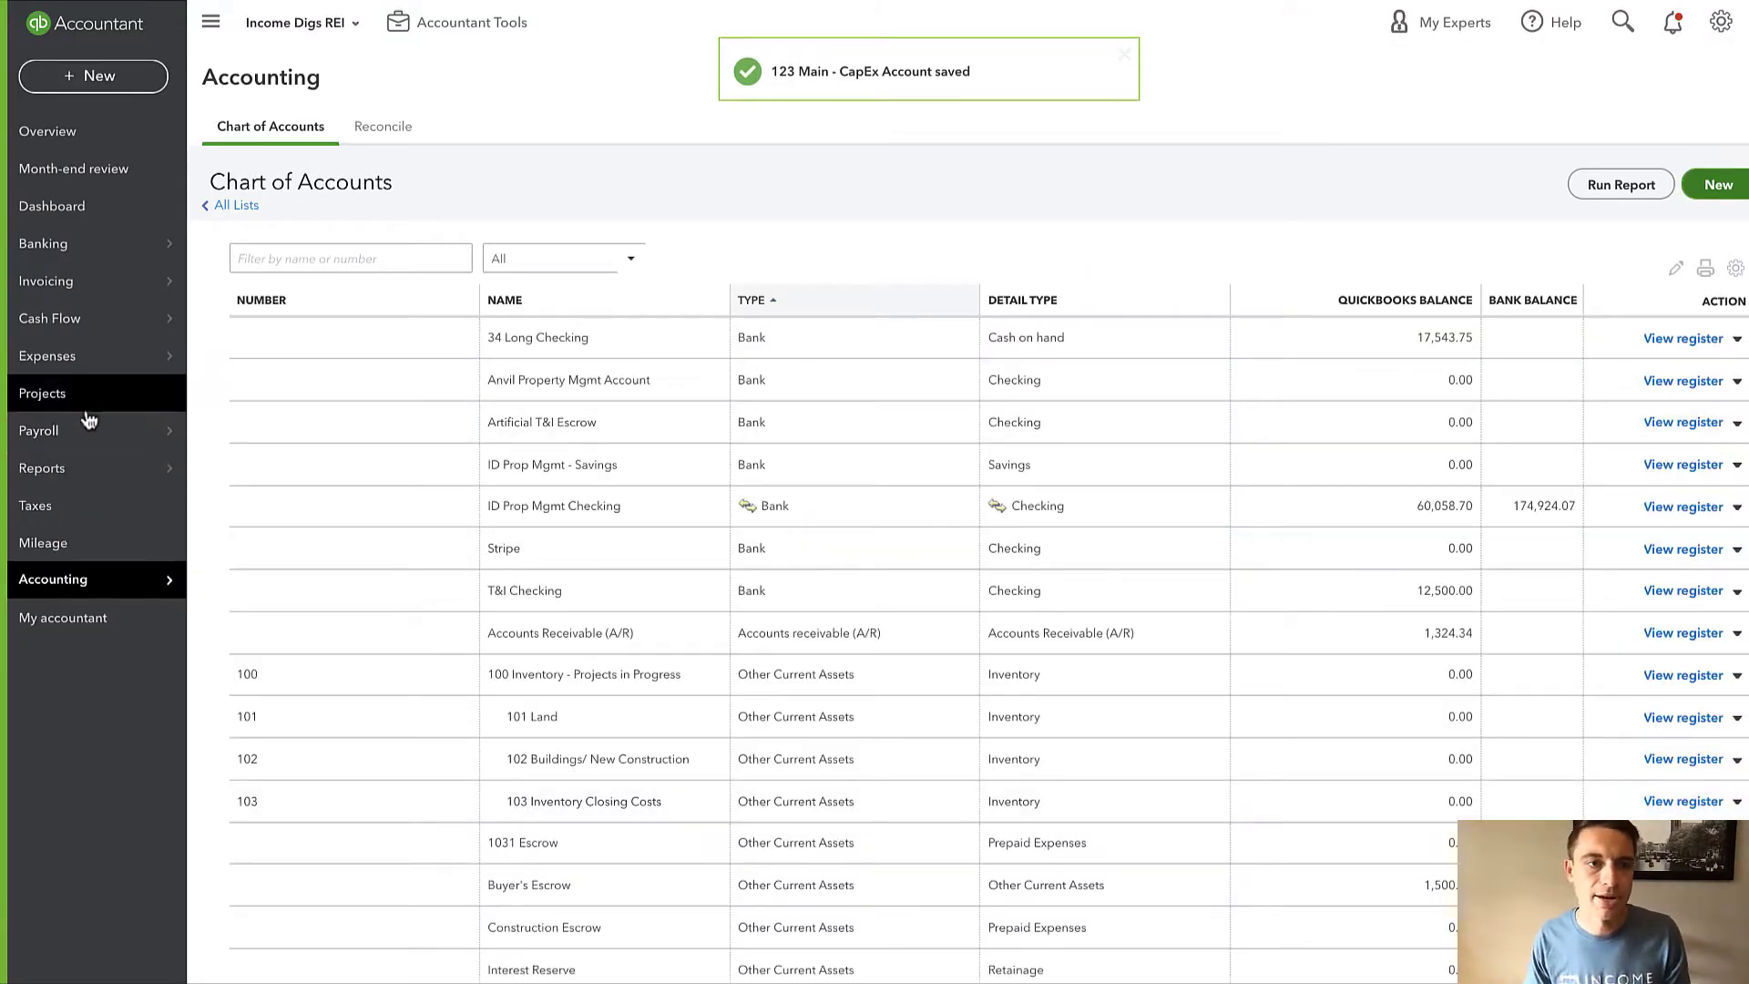
Open the empty Balance Sheet - 2016 custom report, then begin a new journal entry.
mouse_move(97, 468)
click(253, 463)
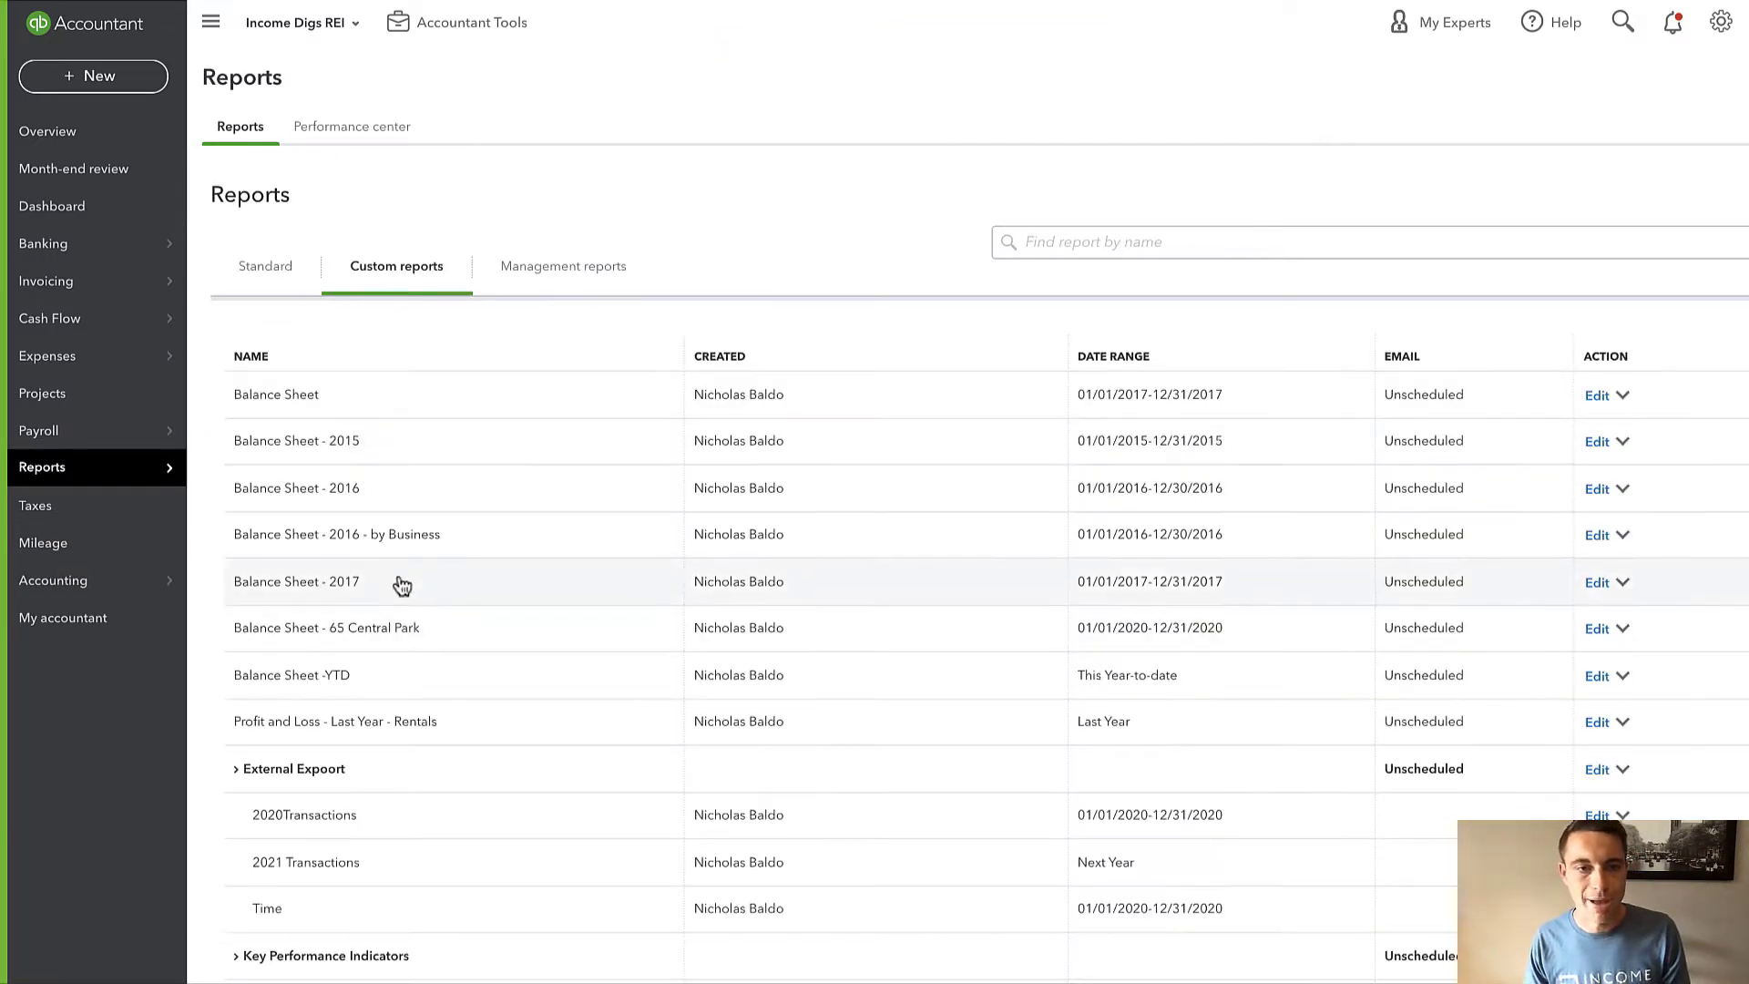
click(337, 492)
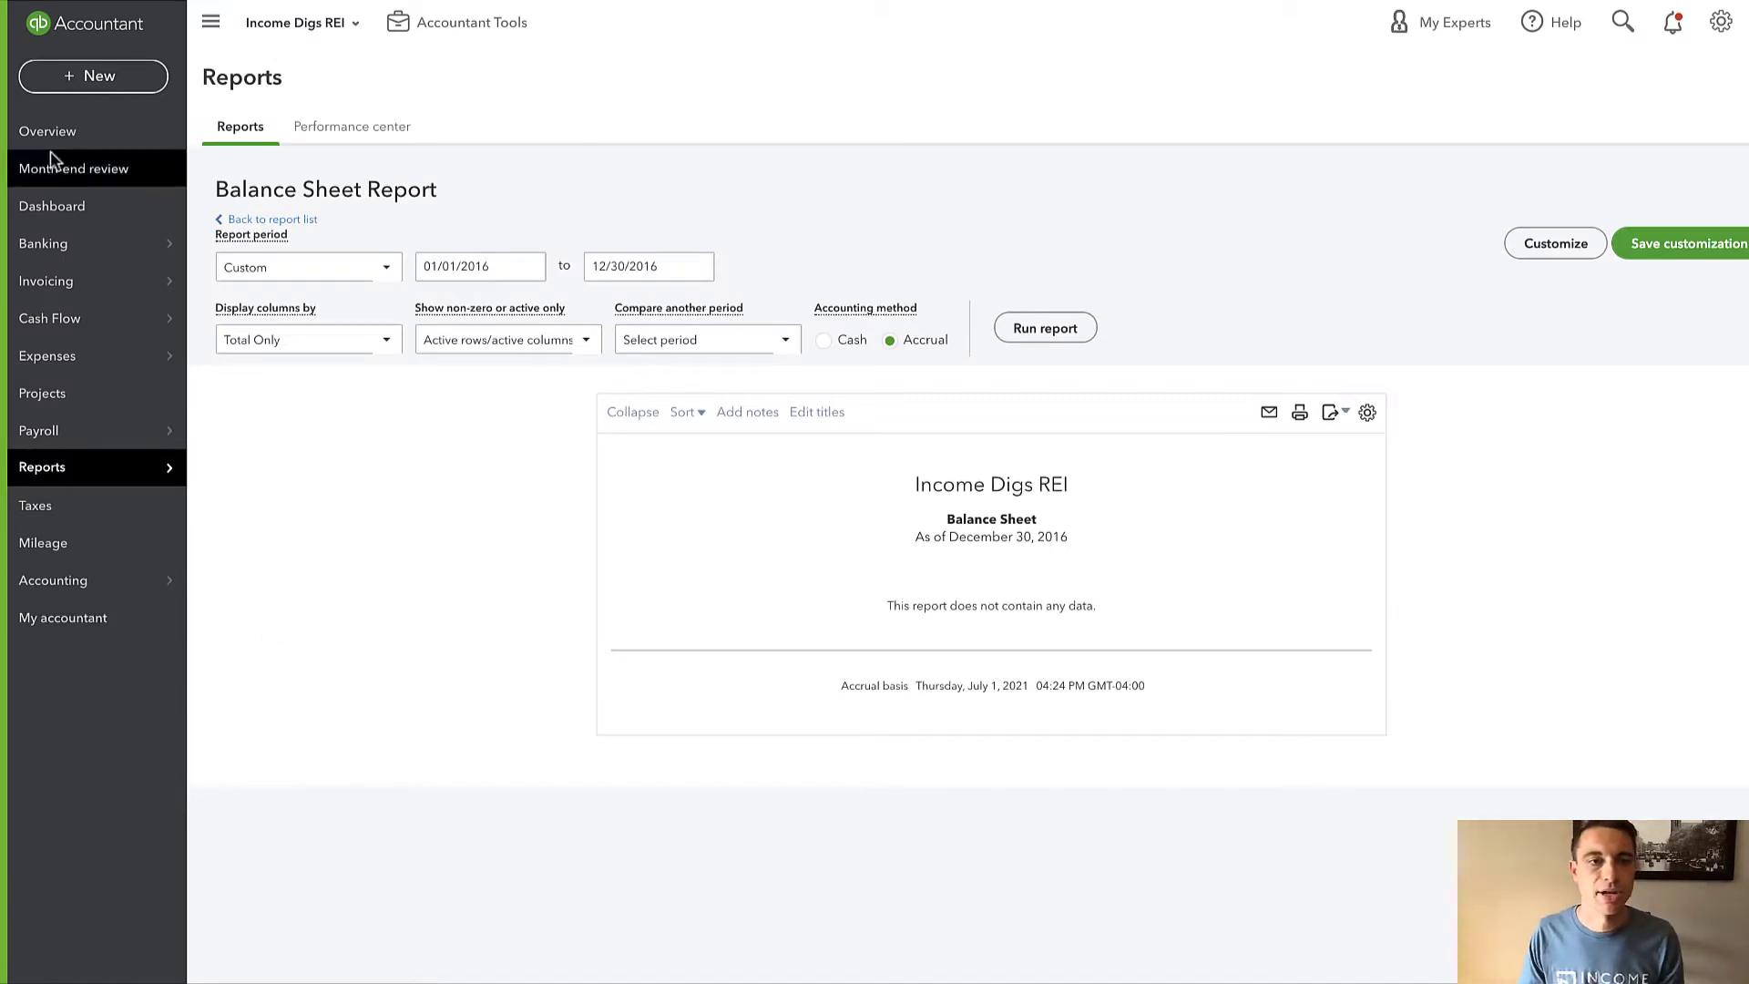
click(66, 80)
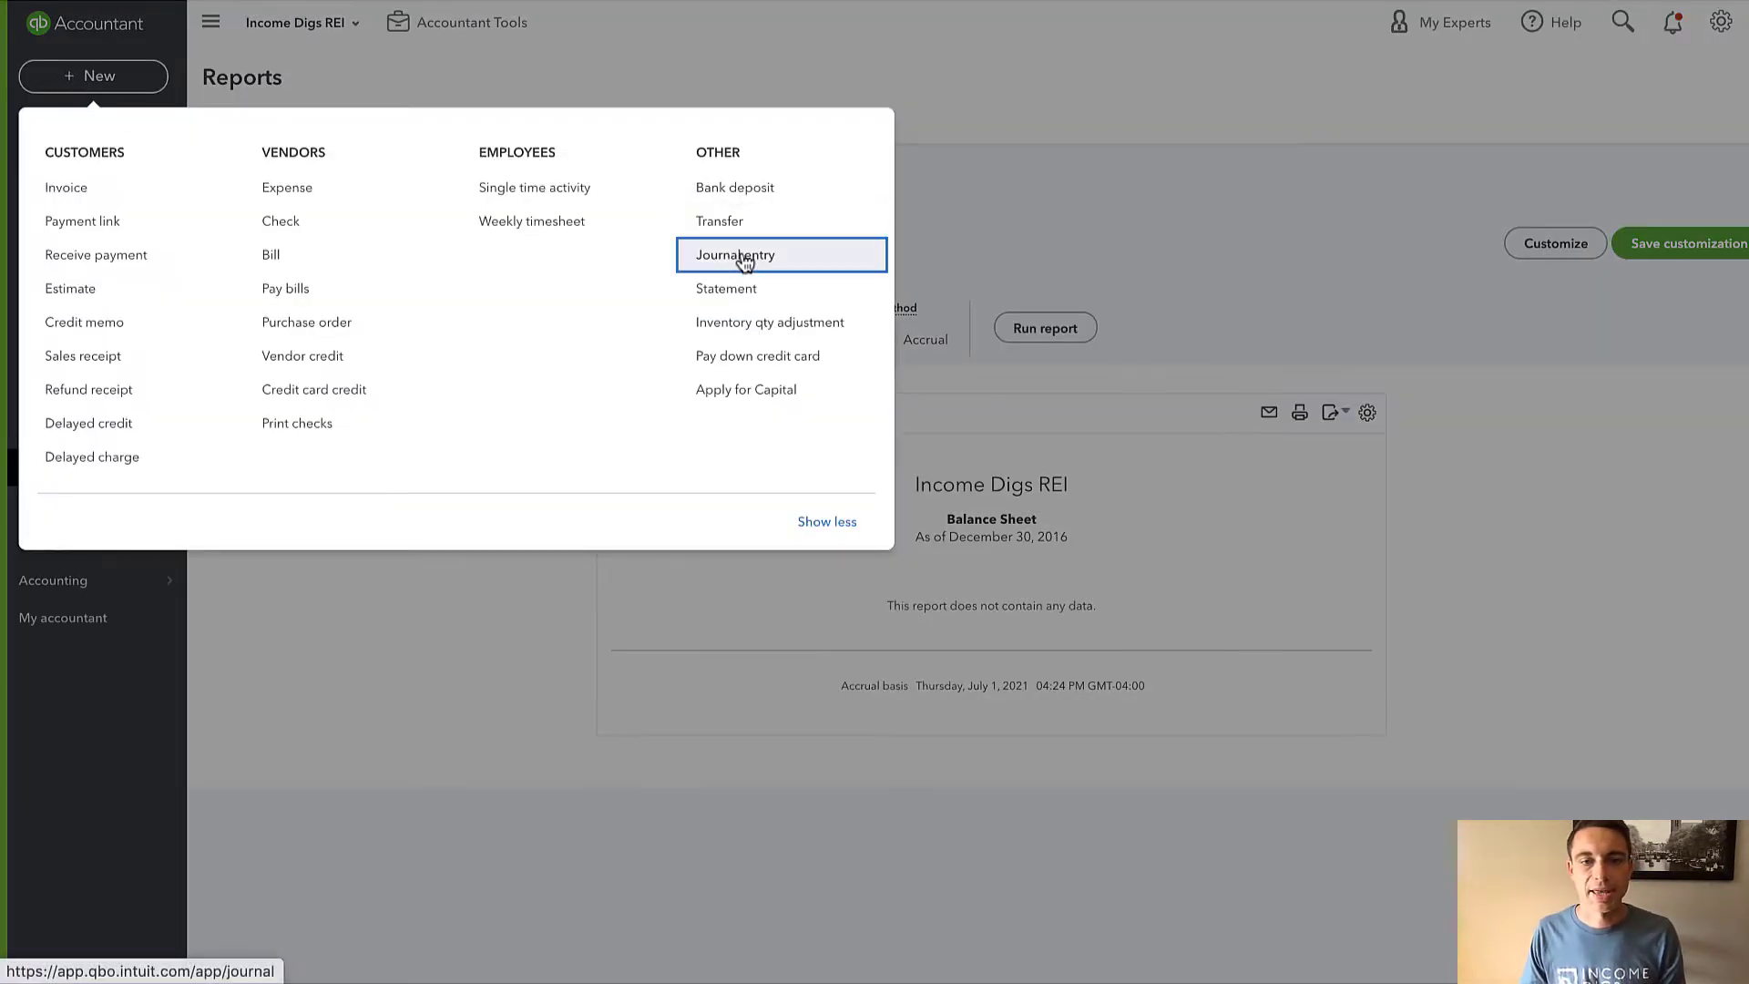
click(741, 255)
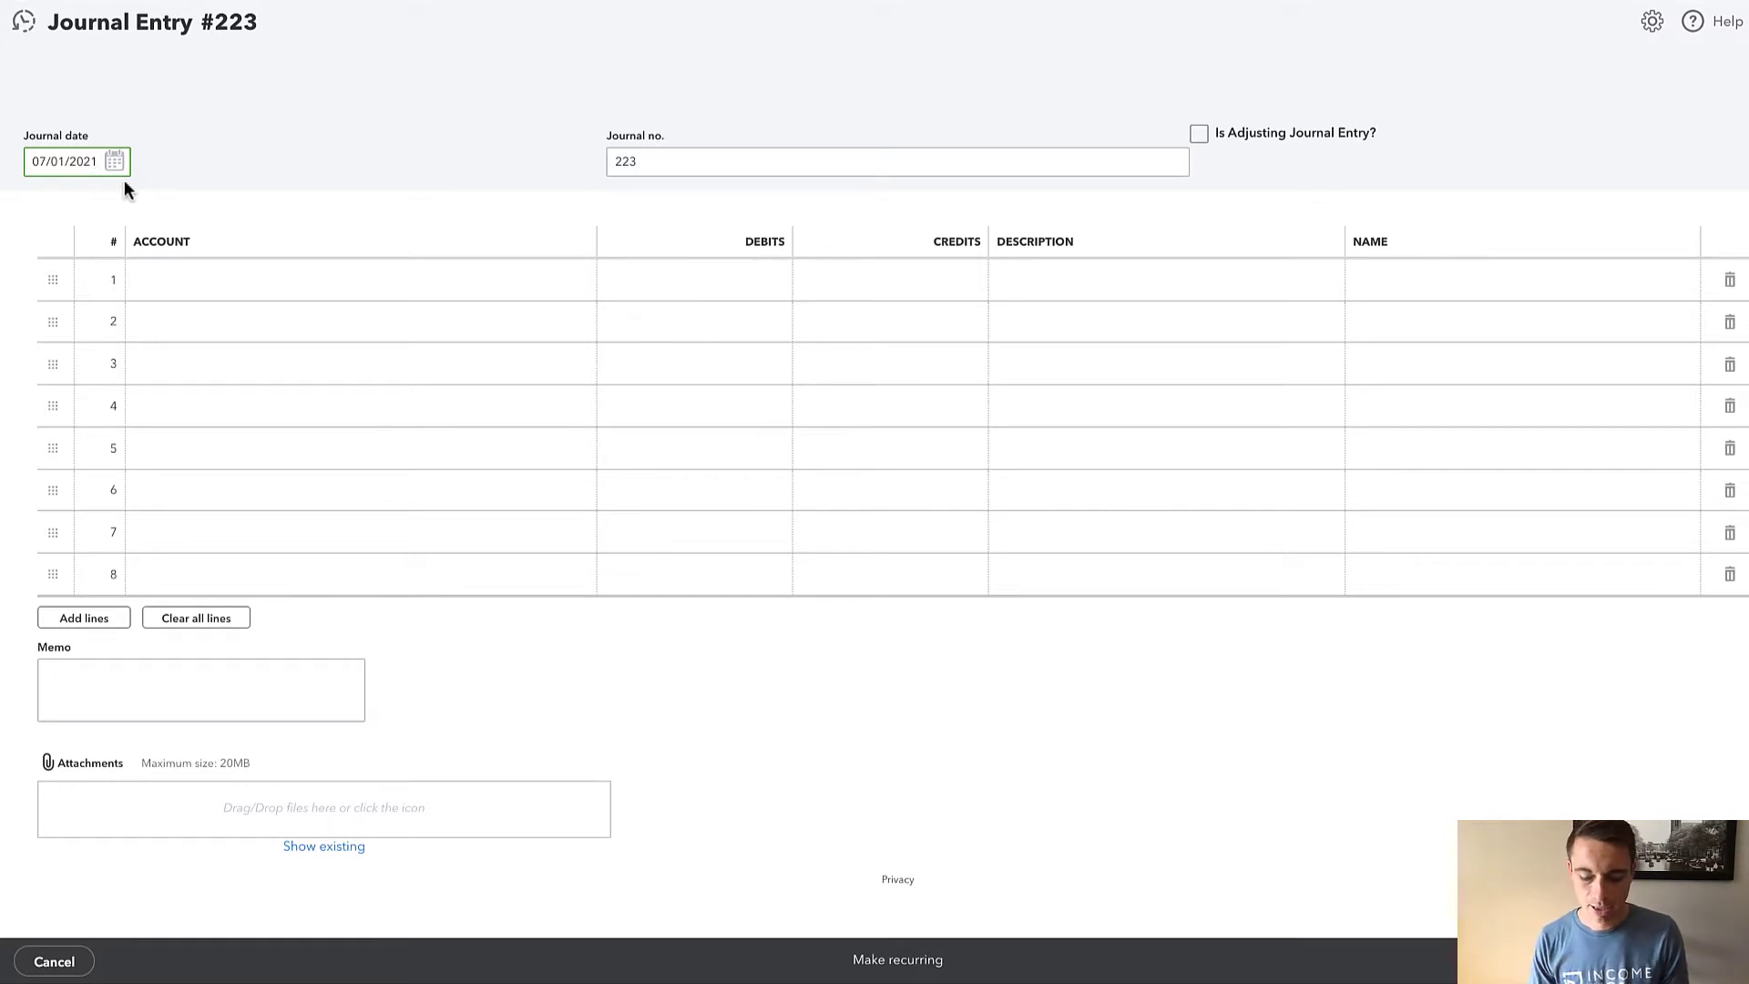
Date the entry 07/01/2016 and put 123 Main Building, Land and CapEx on lines 1-3.
key(ctrl+a)
text(7/01/201)
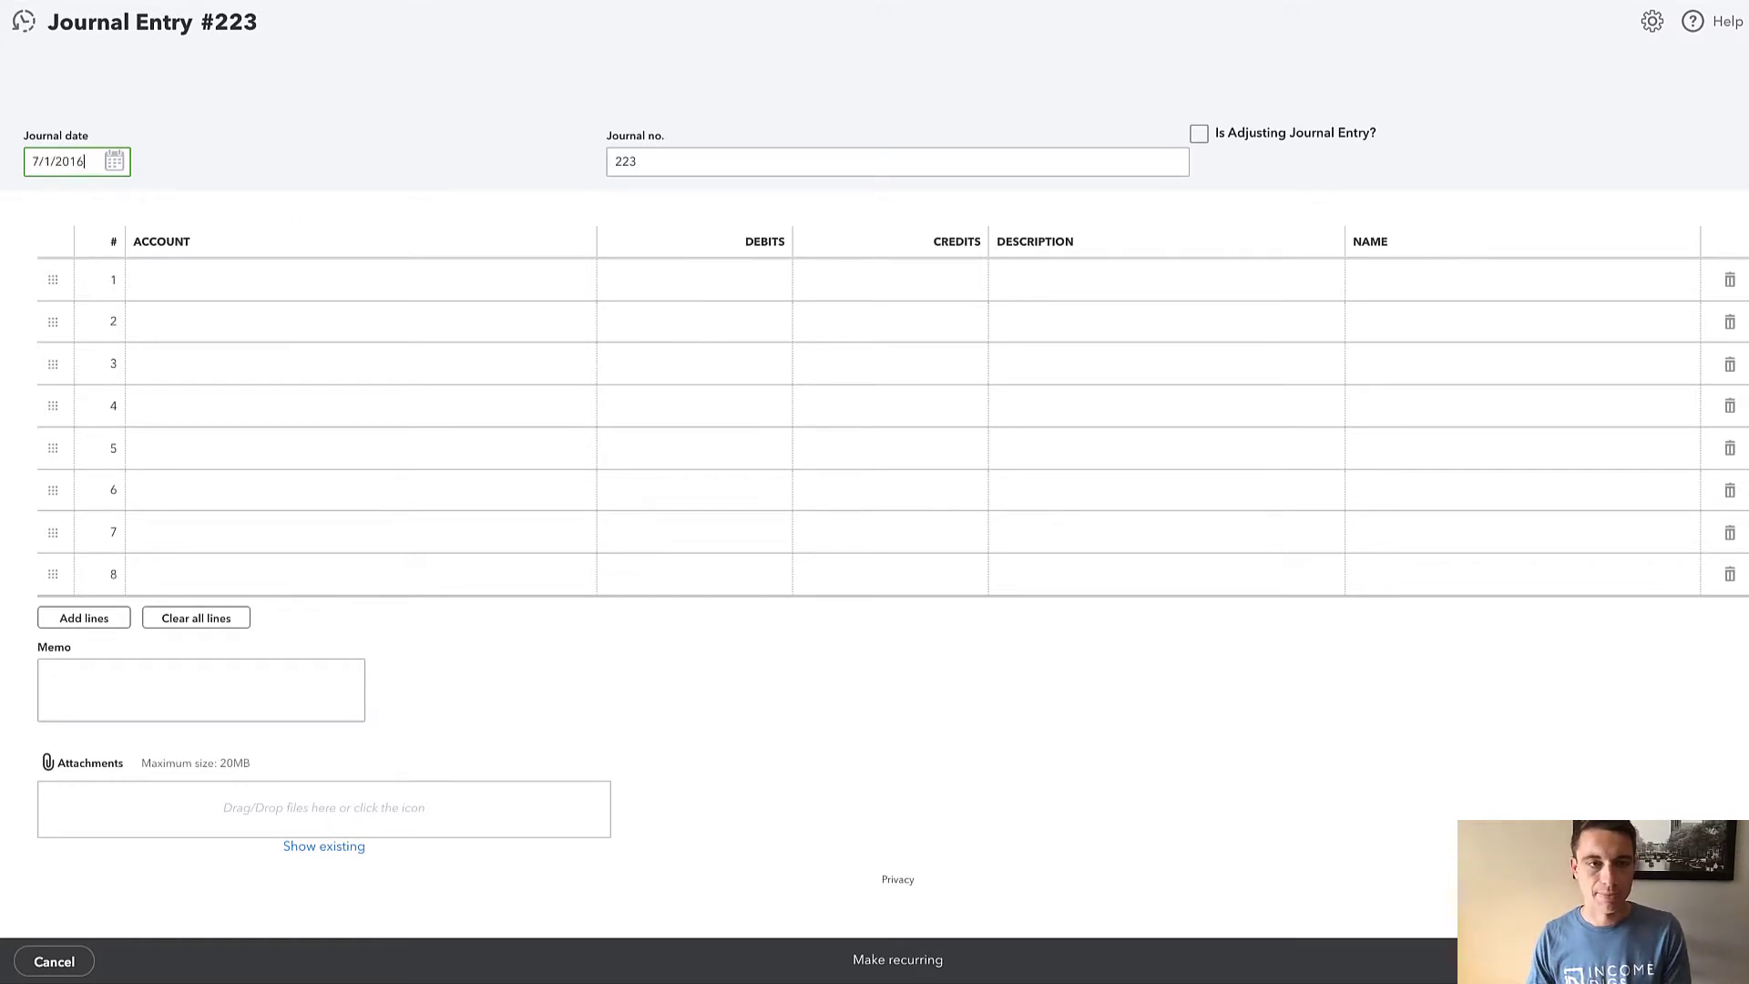
text(6)
key(Tab)
click(219, 290)
text(123)
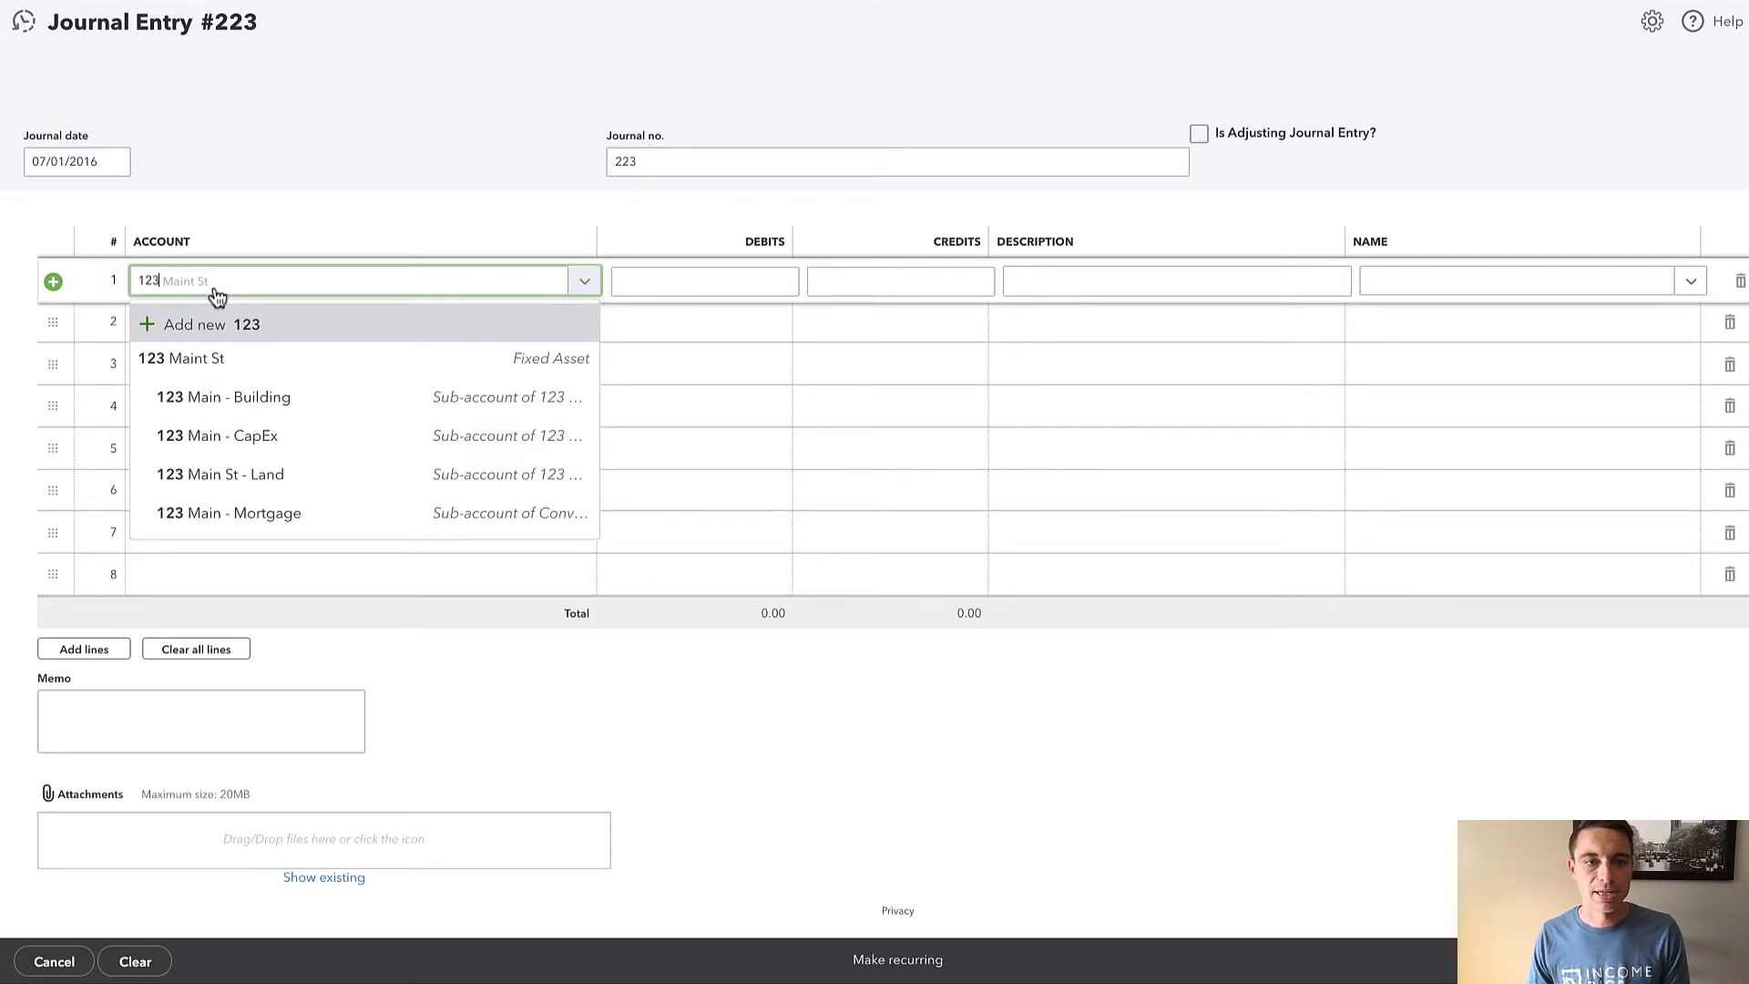
click(253, 403)
click(256, 327)
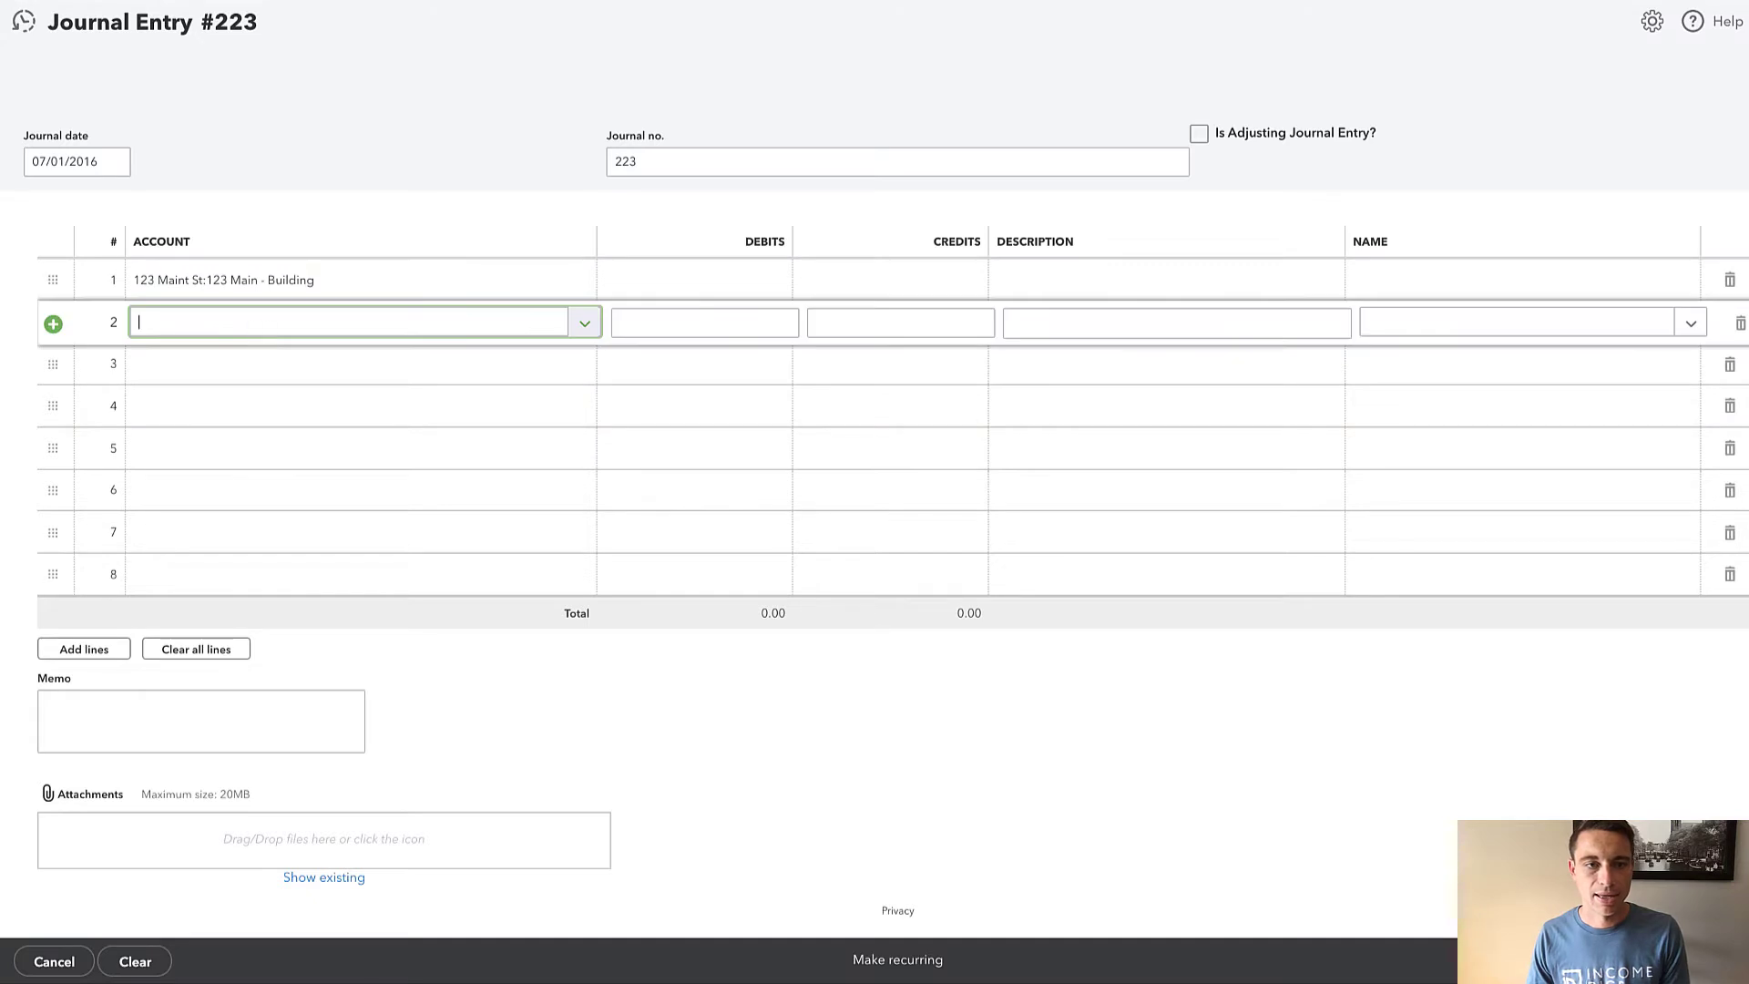
text(123)
click(265, 511)
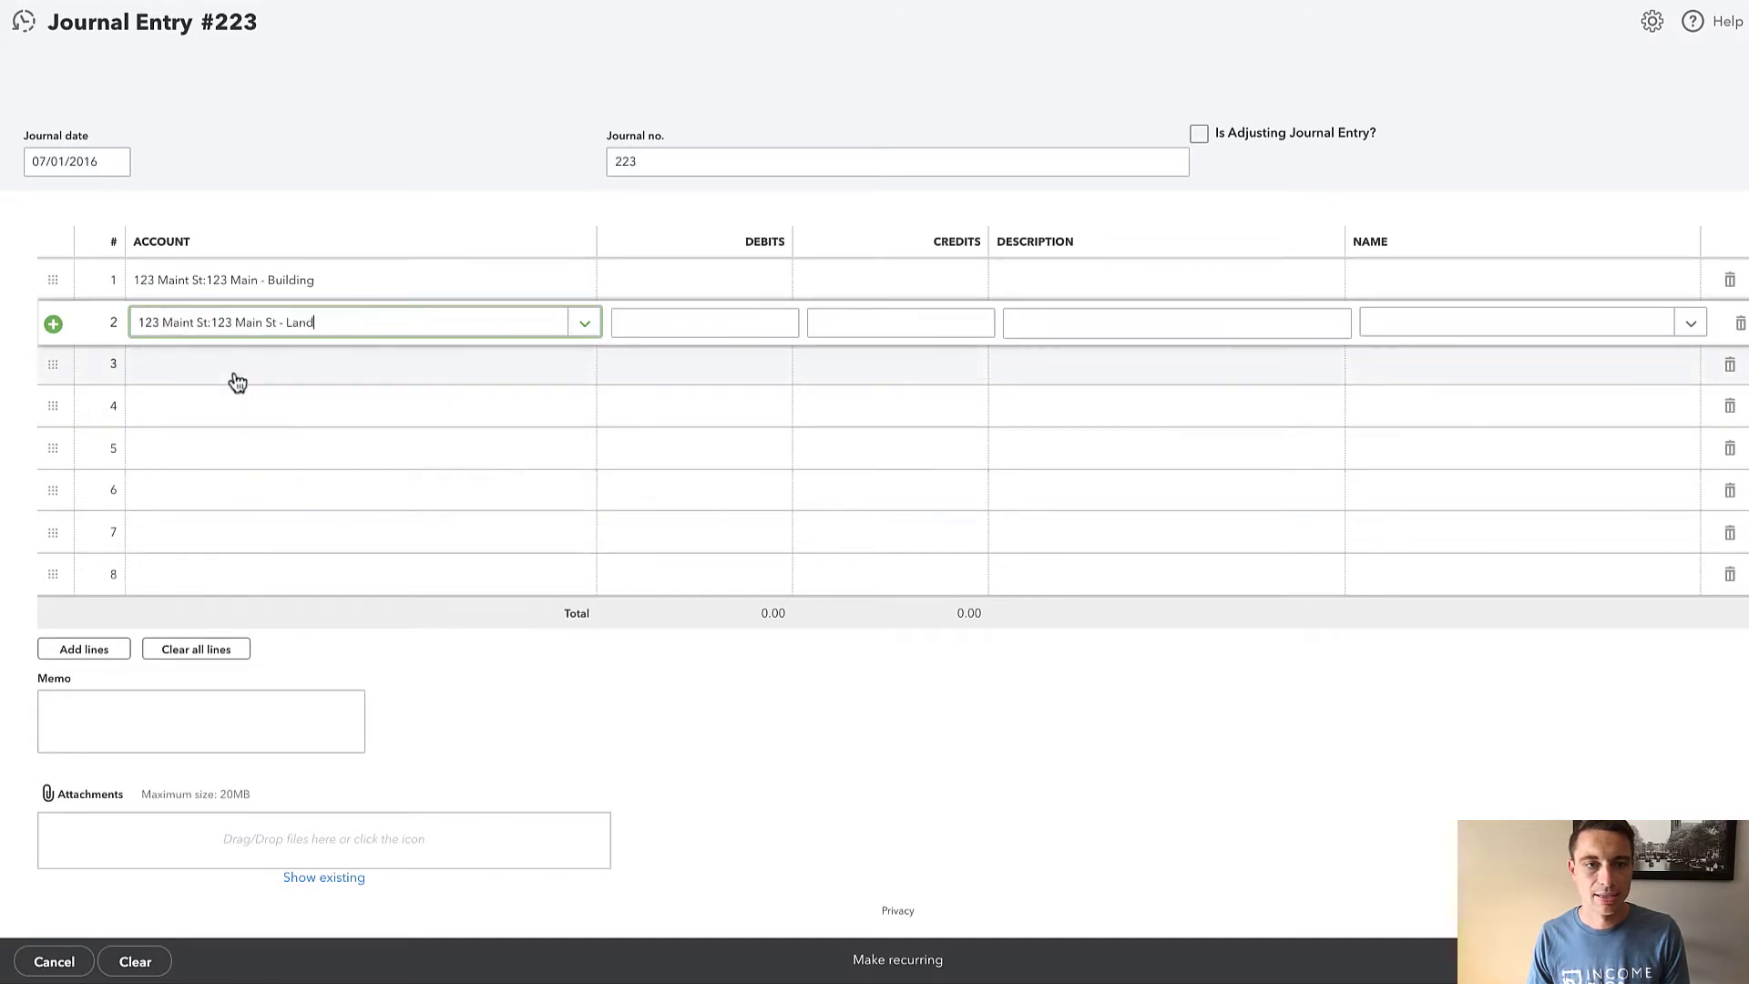
click(237, 381)
text(123)
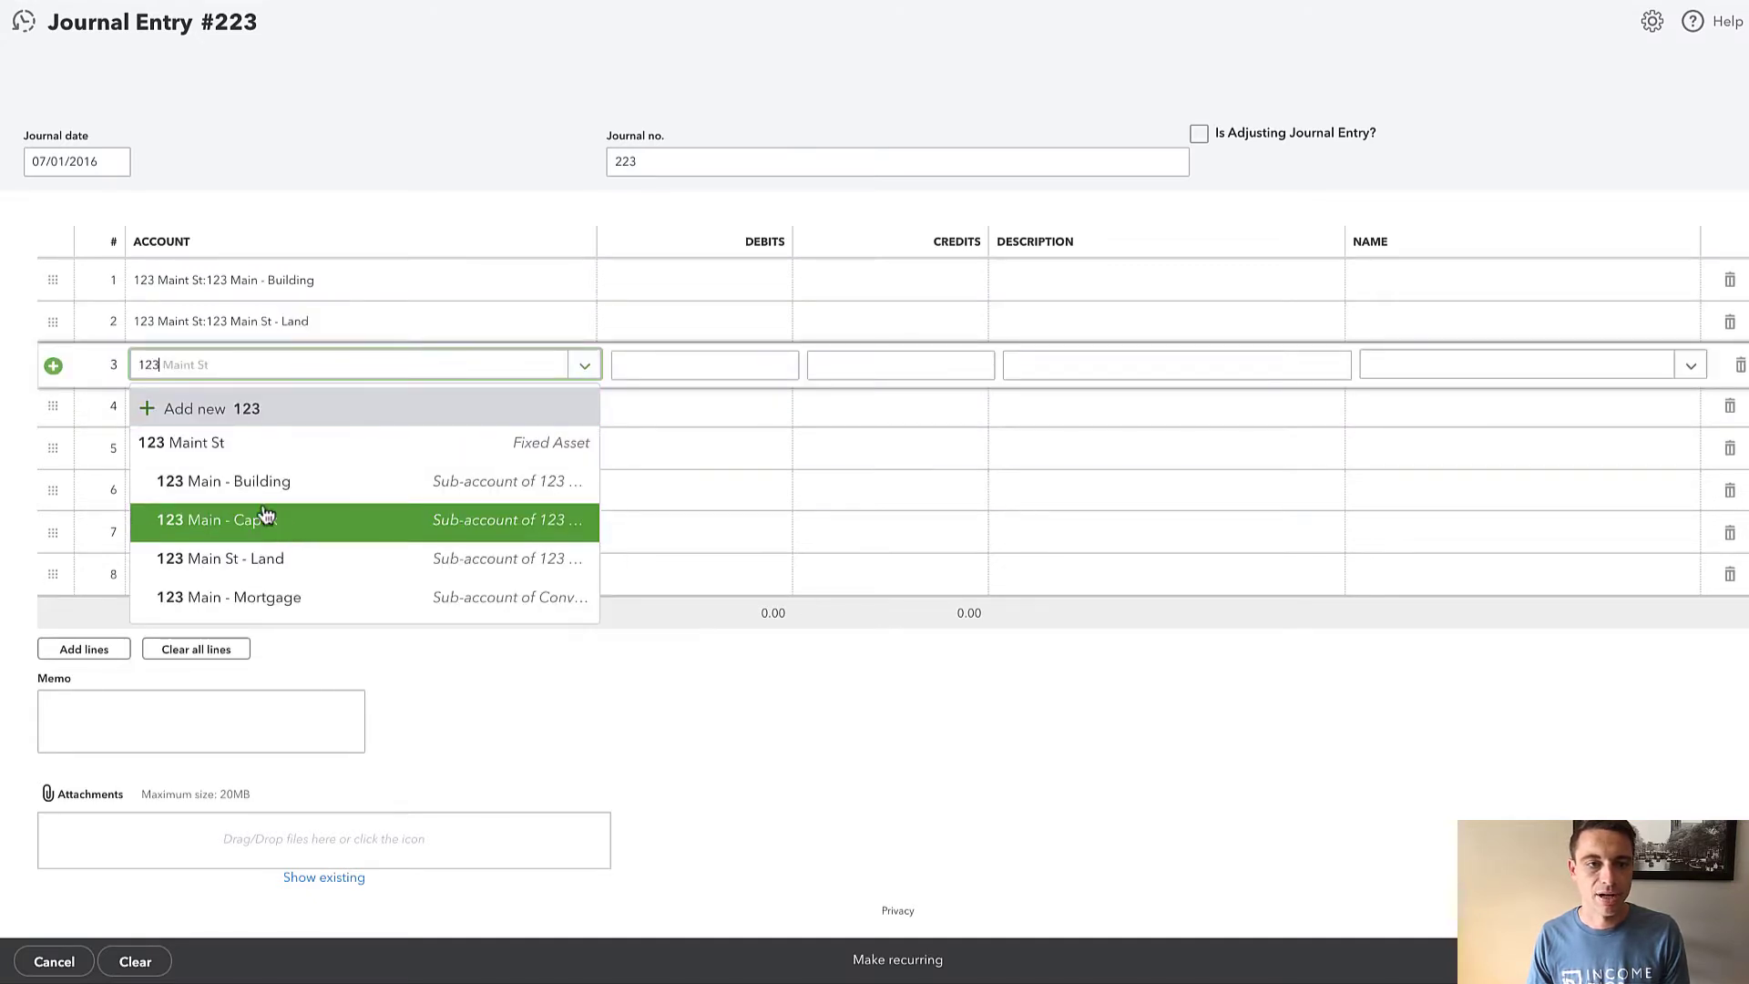
click(360, 517)
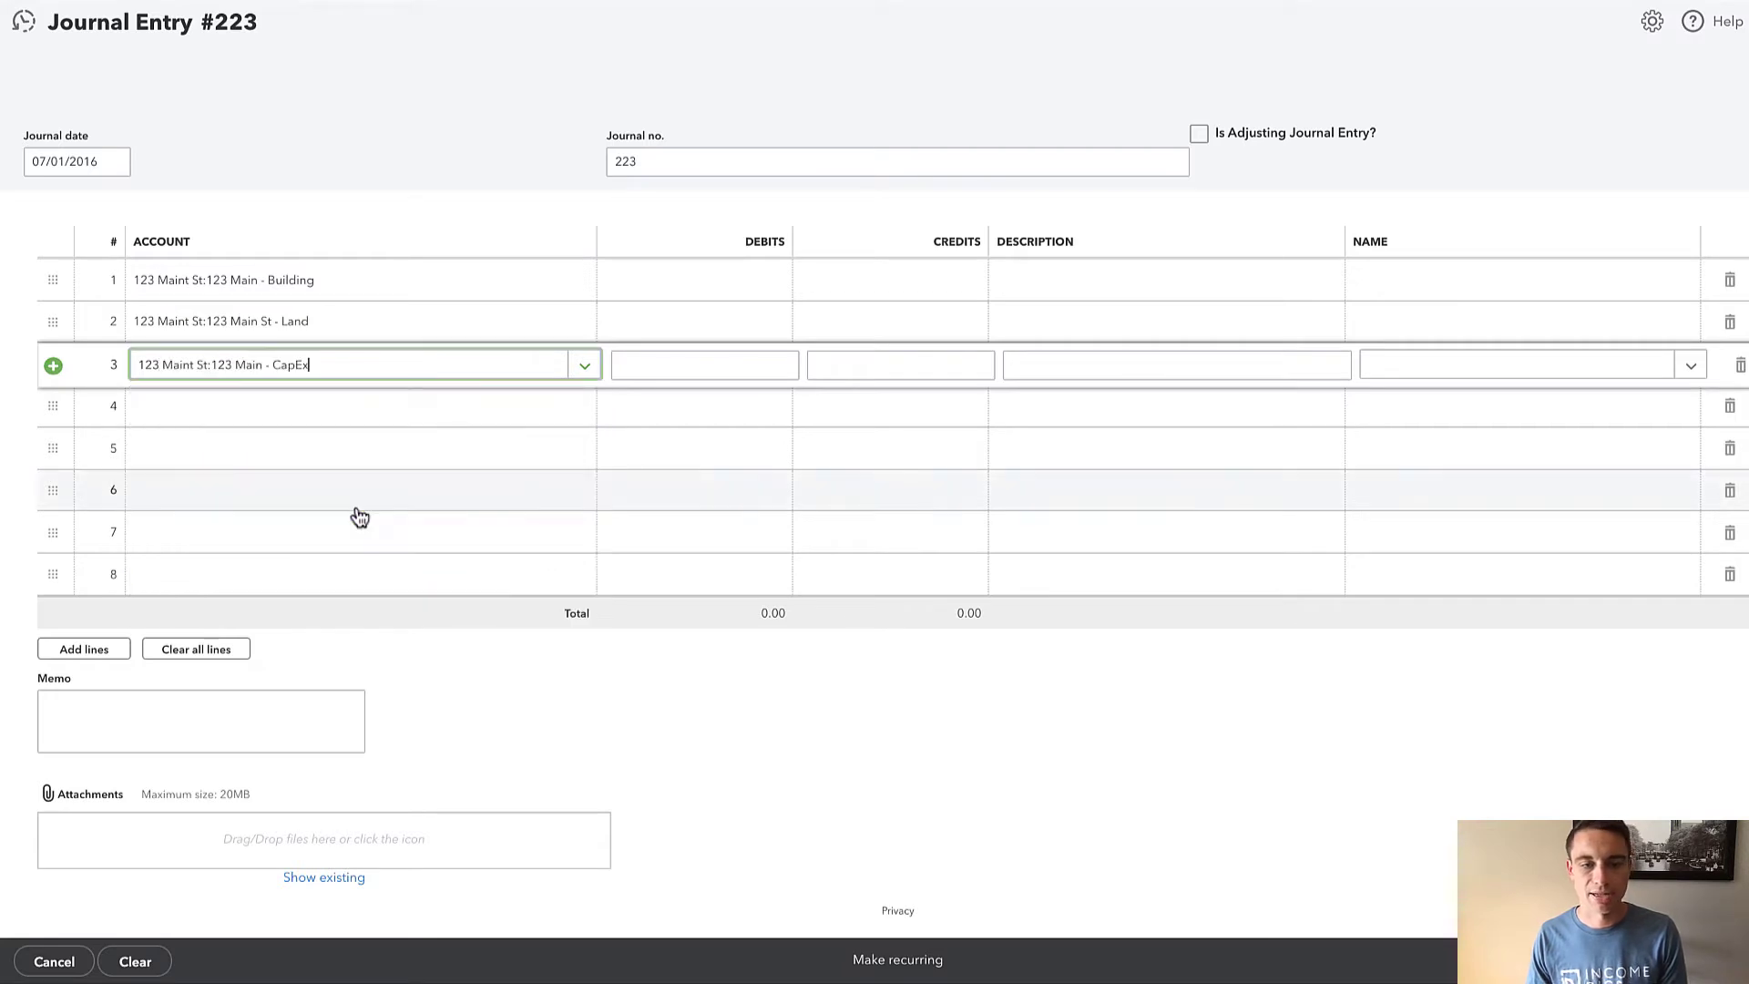
click(765, 762)
Debit 75,000 to the building, 25,000 to land and 15,000 to CapEx.
click(692, 287)
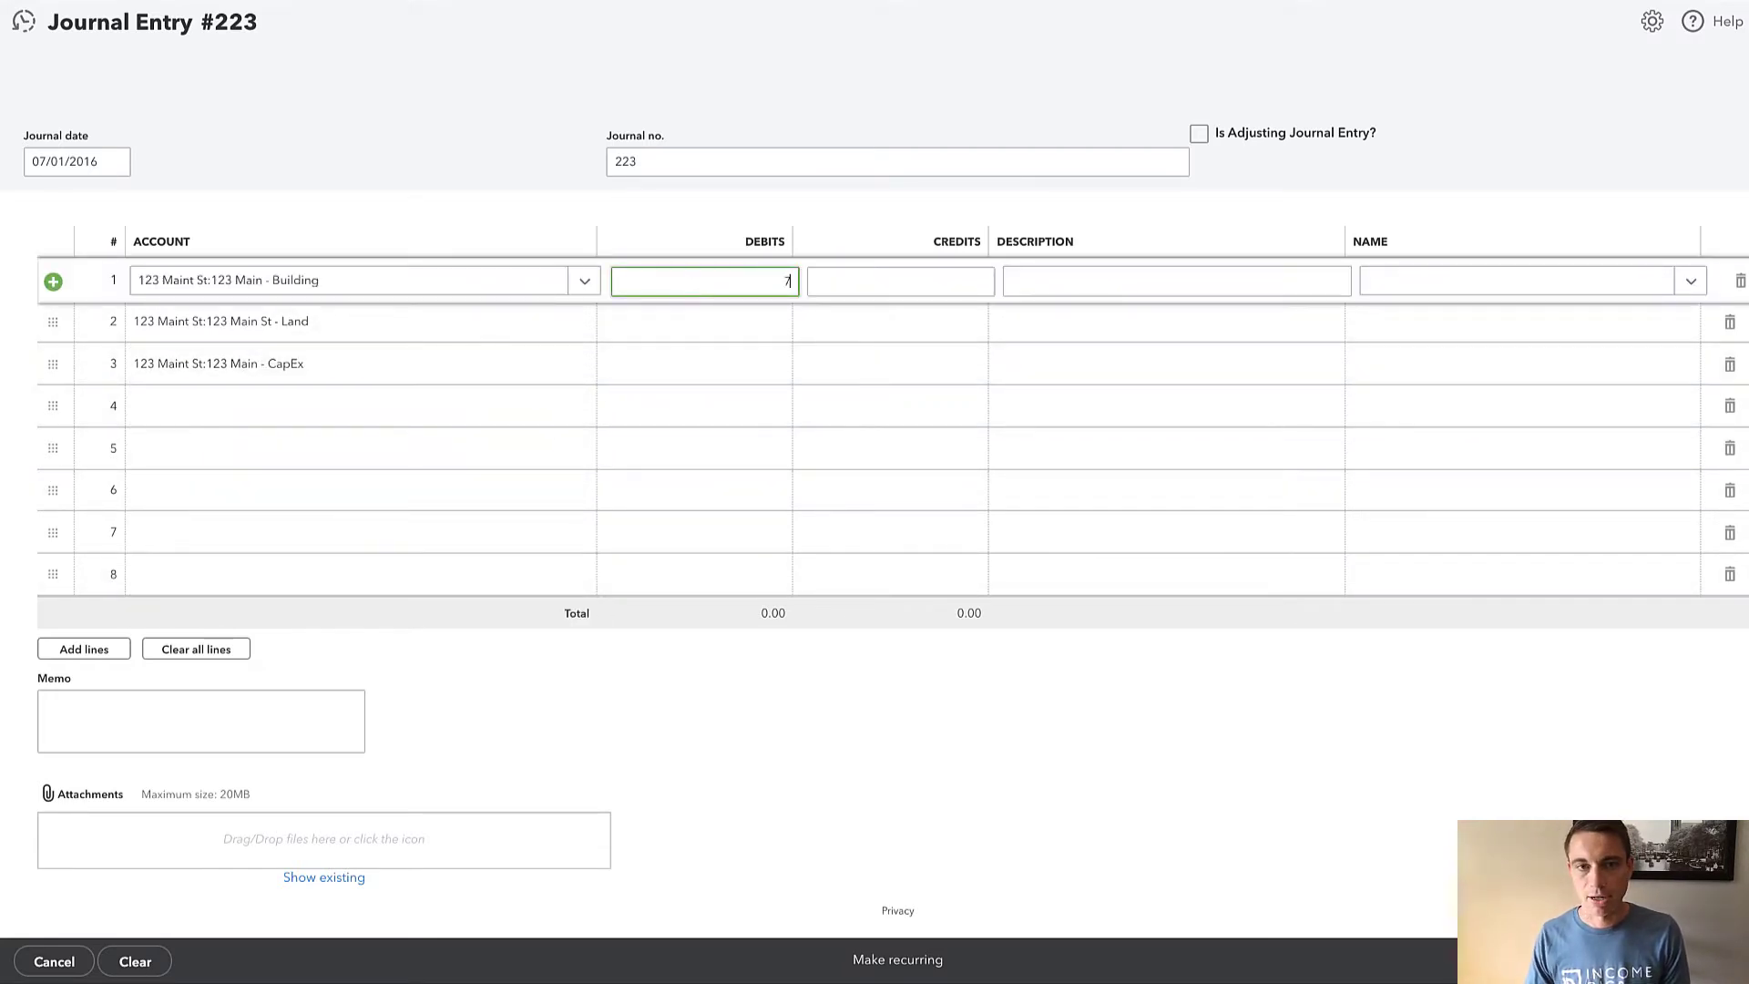
text(75000)
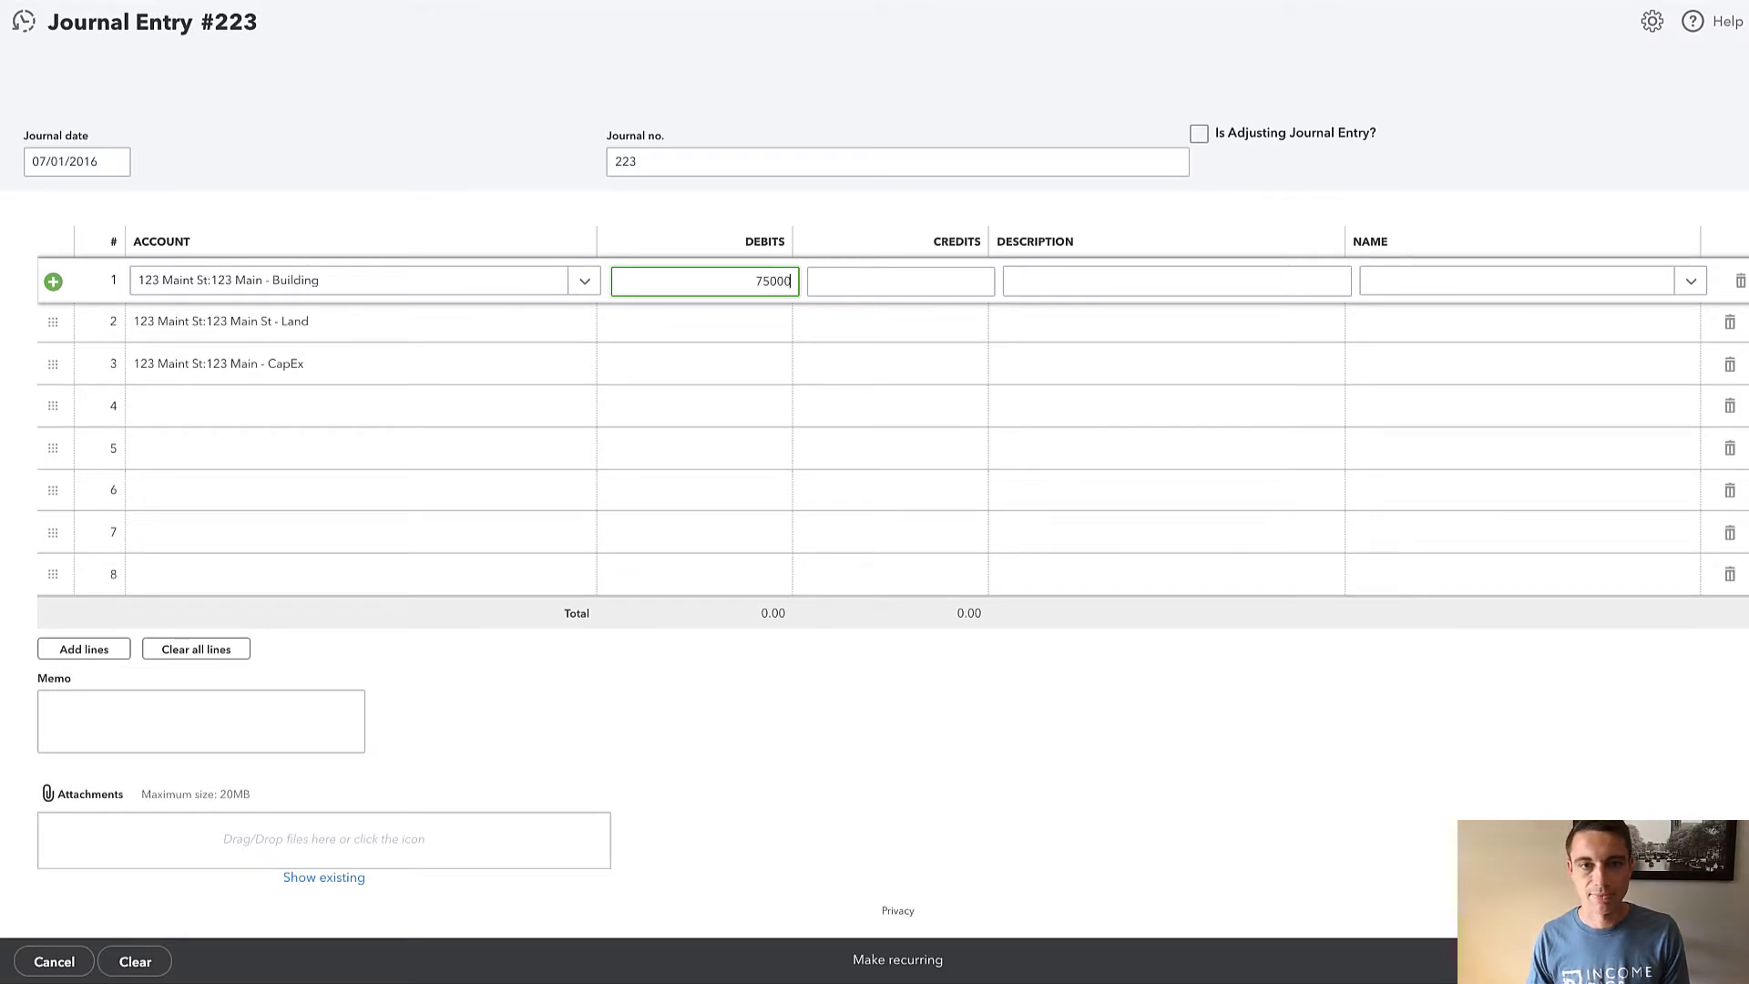
click(661, 335)
text(25000)
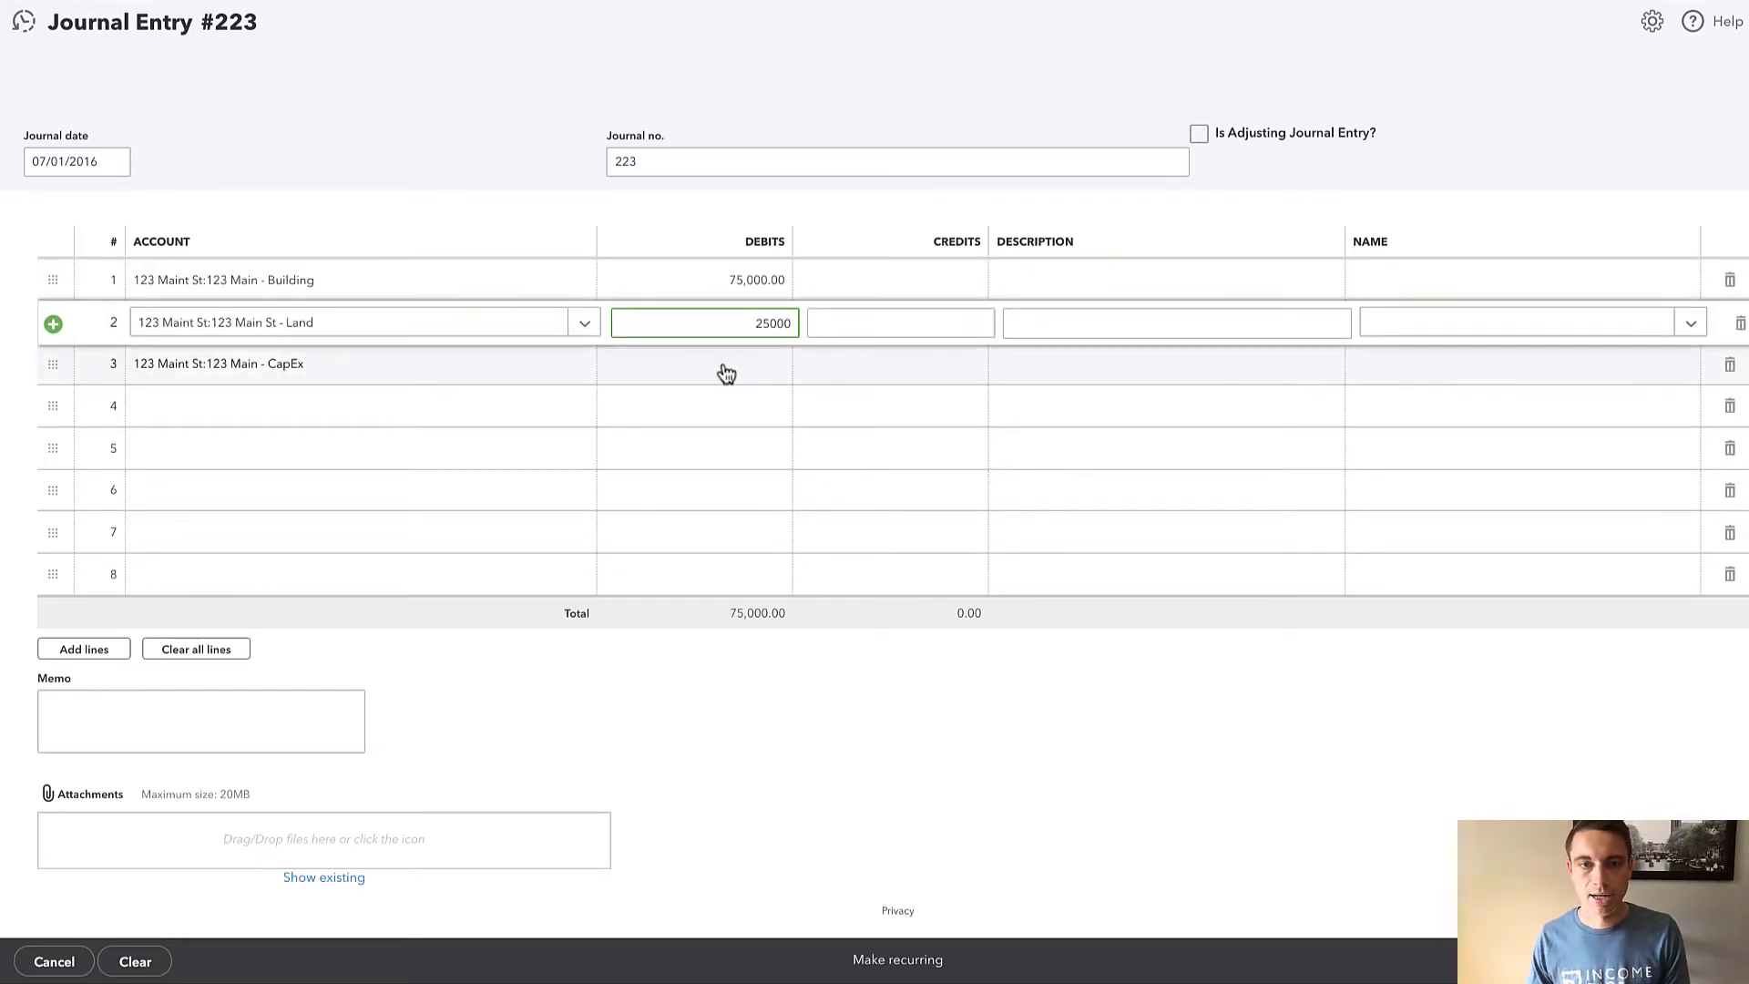
click(722, 369)
text(1)
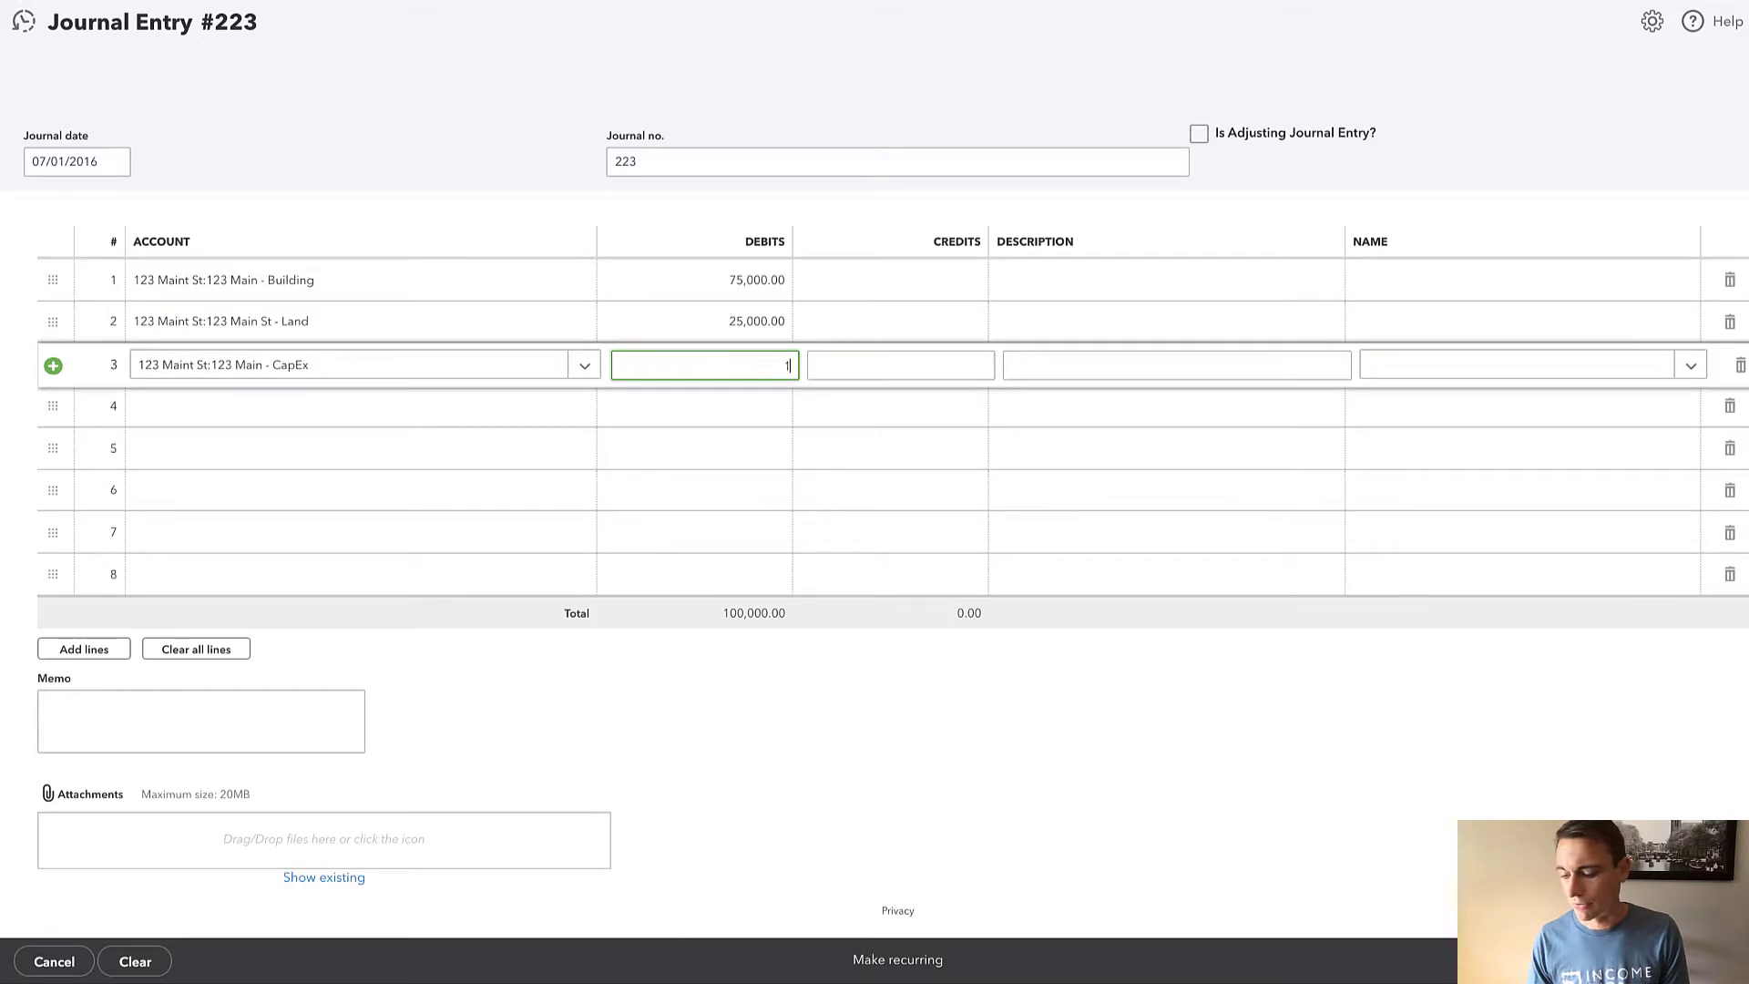
text(5,00000)
key(Tab)
Credit 123 Main - Mortgage for the balancing 115,000 and save the journal entry.
click(469, 418)
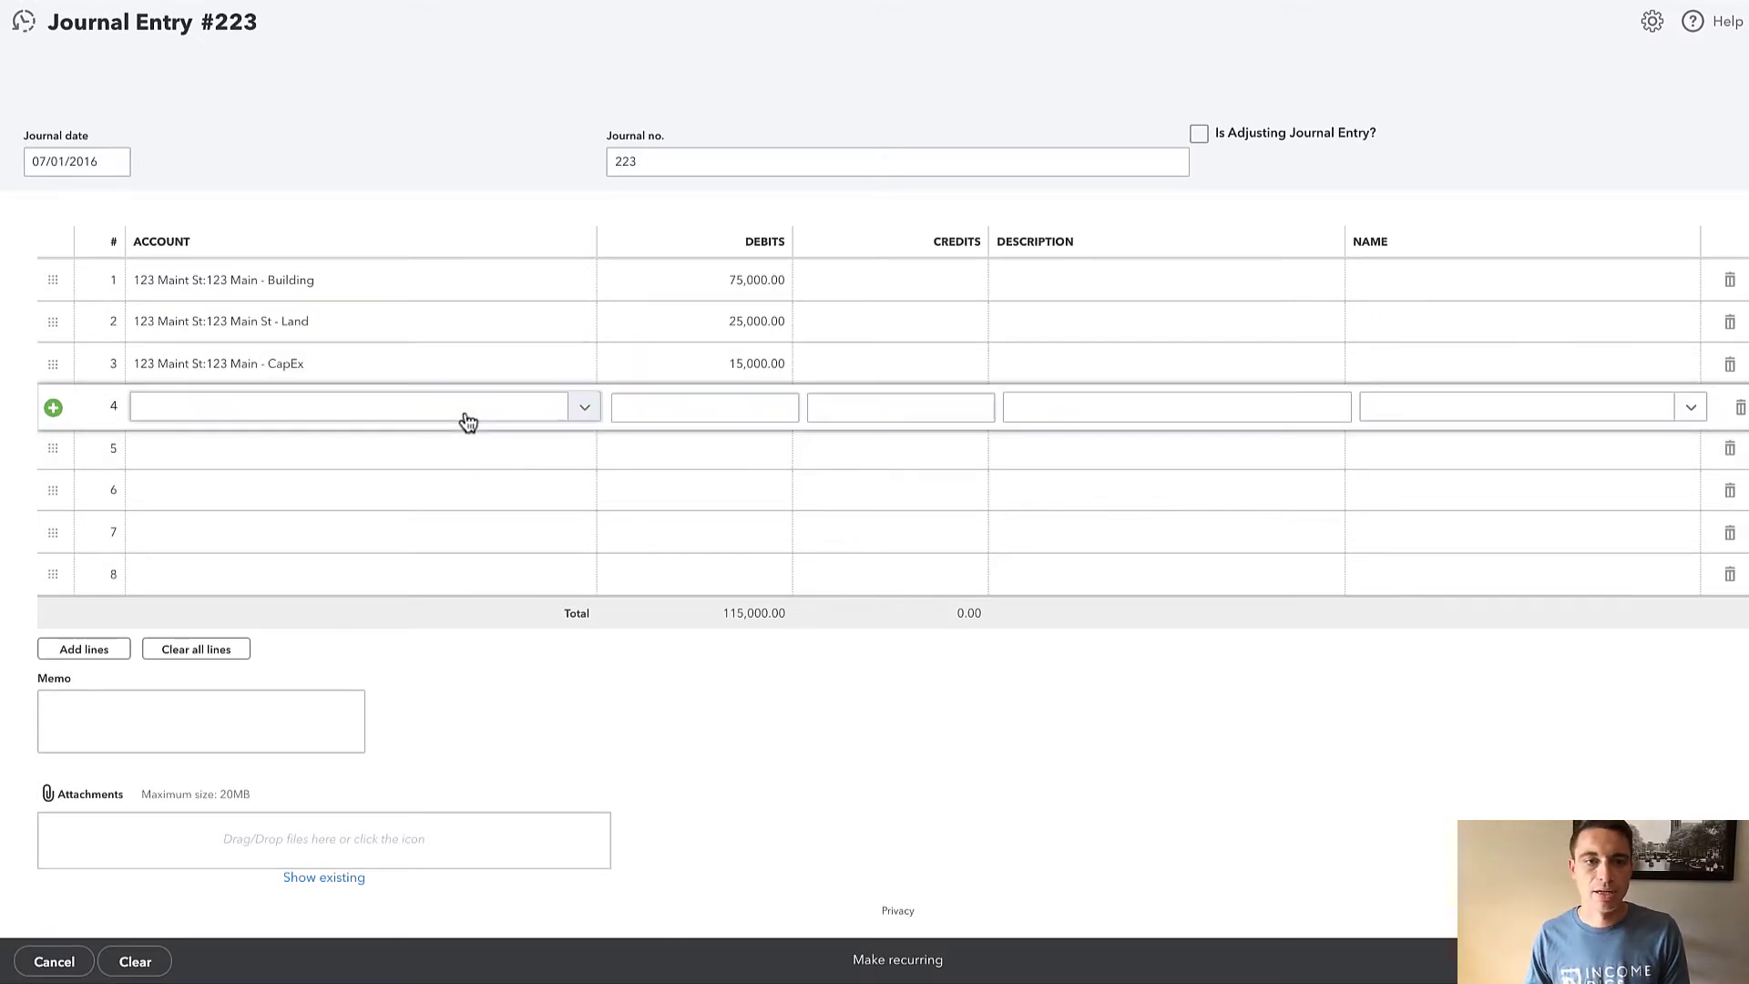
text(123)
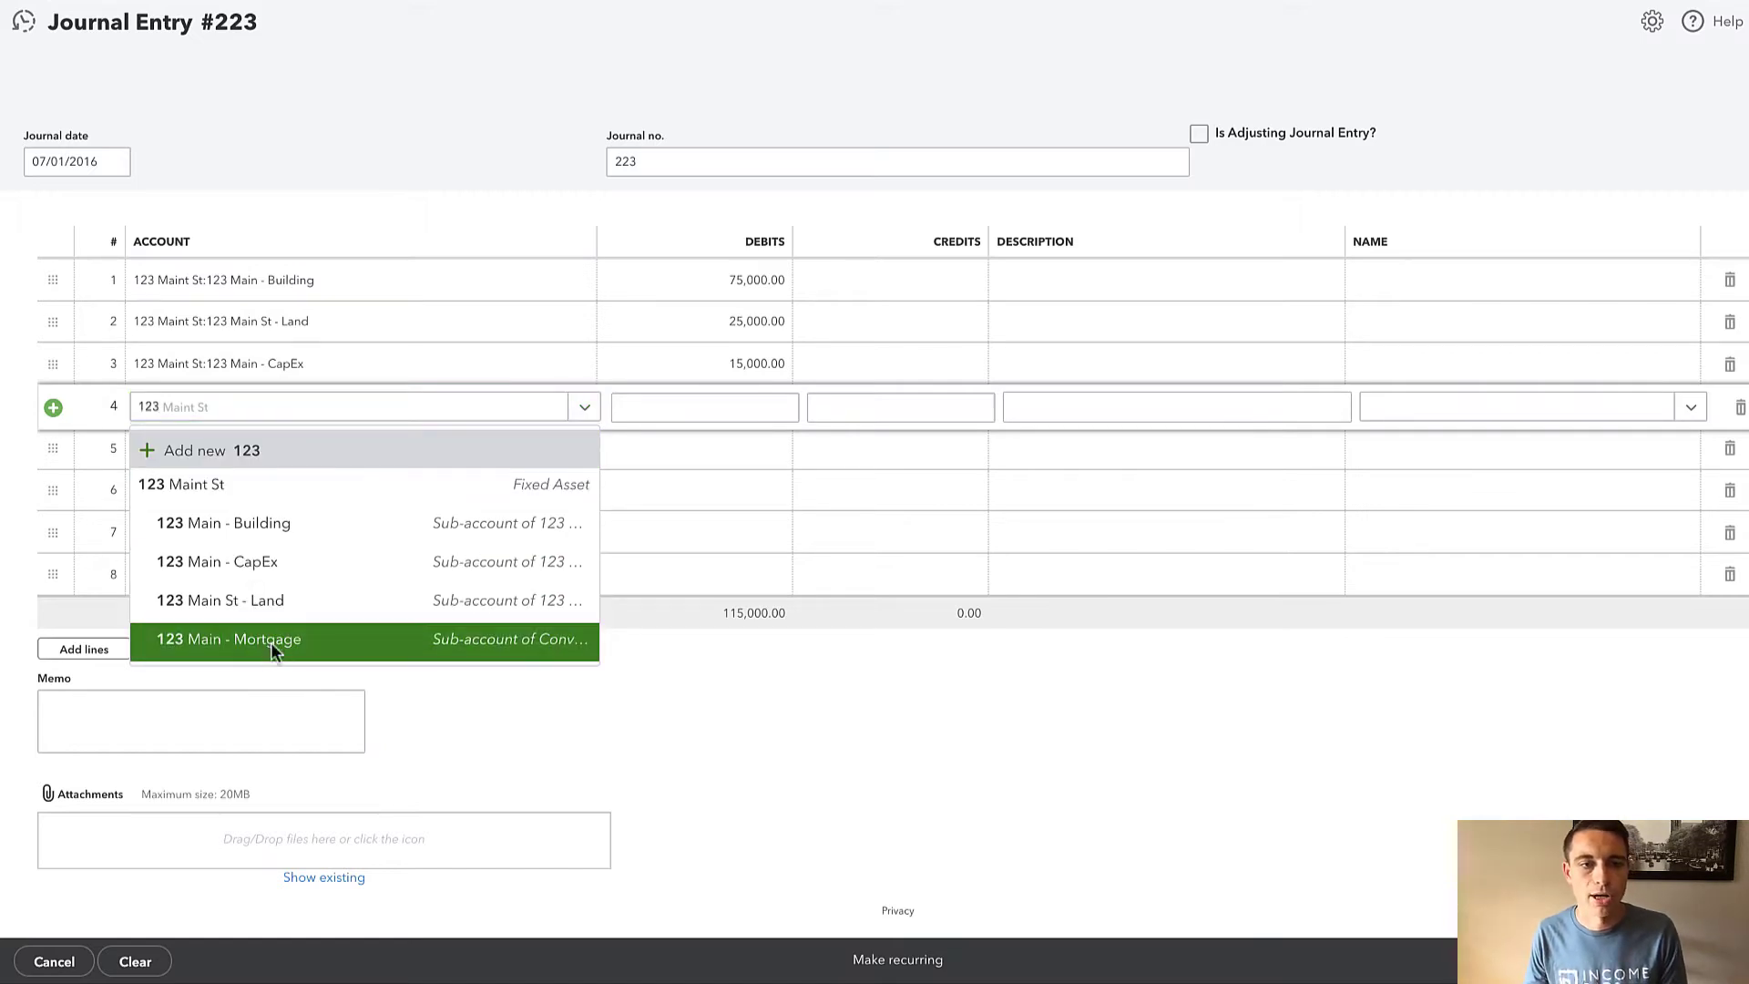
click(272, 645)
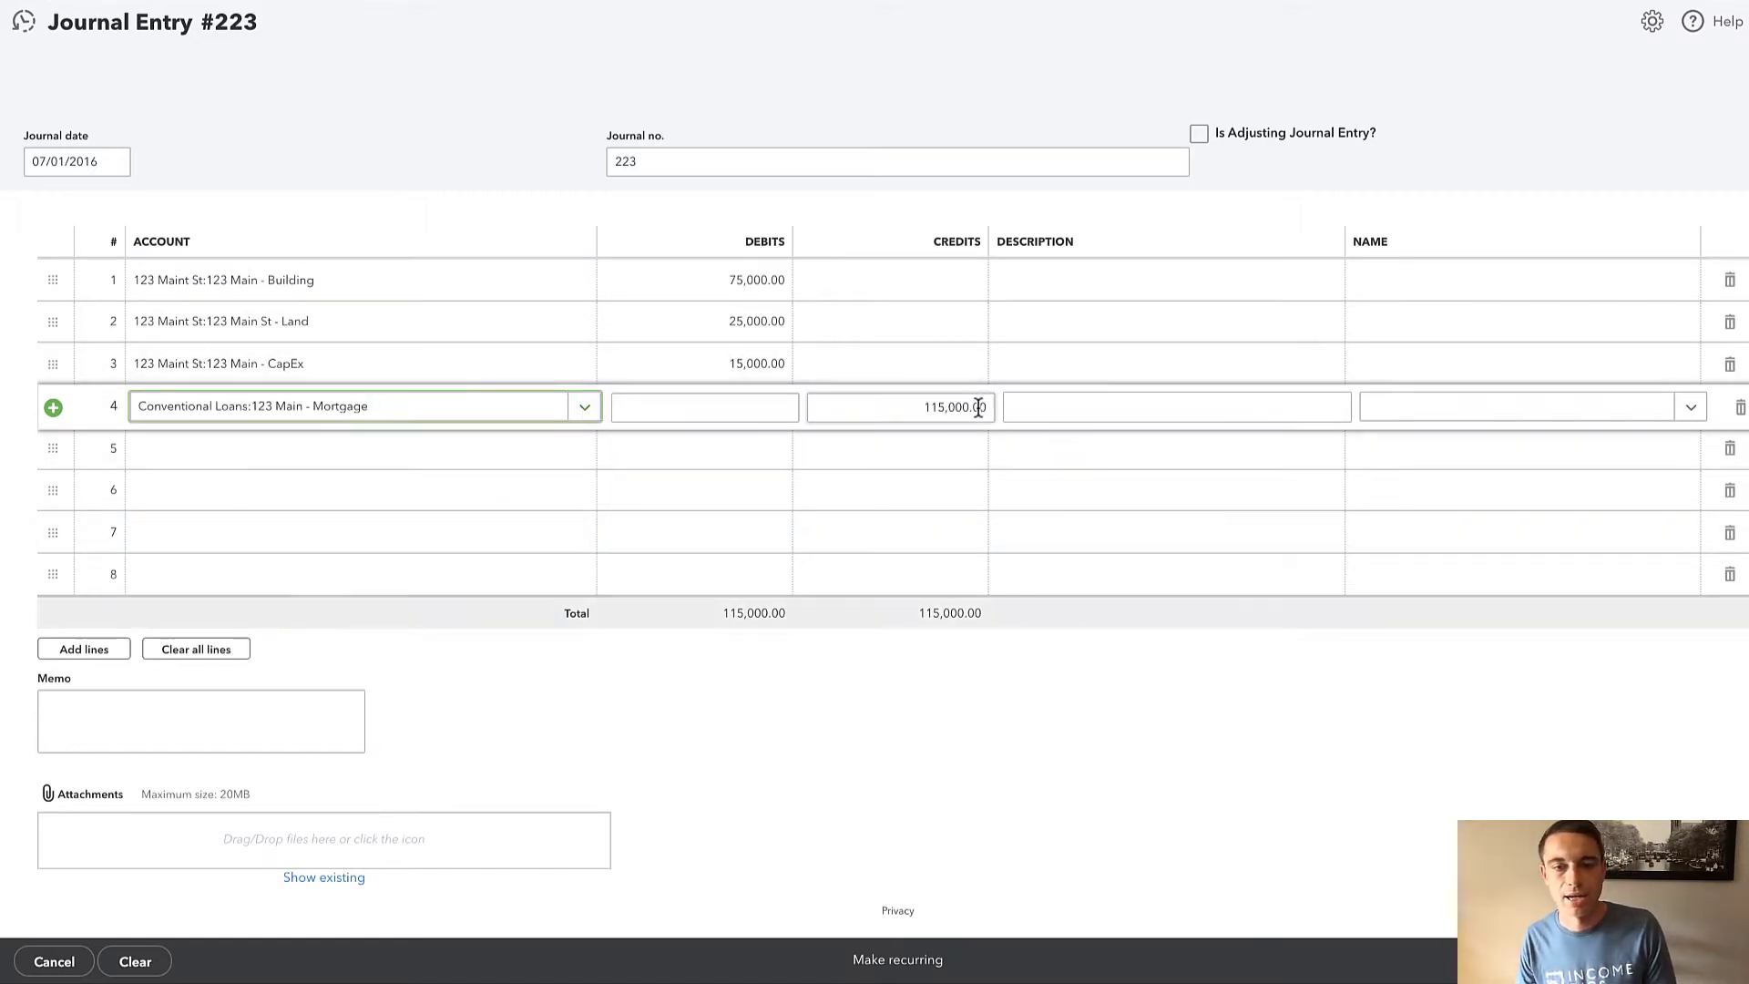
click(1026, 716)
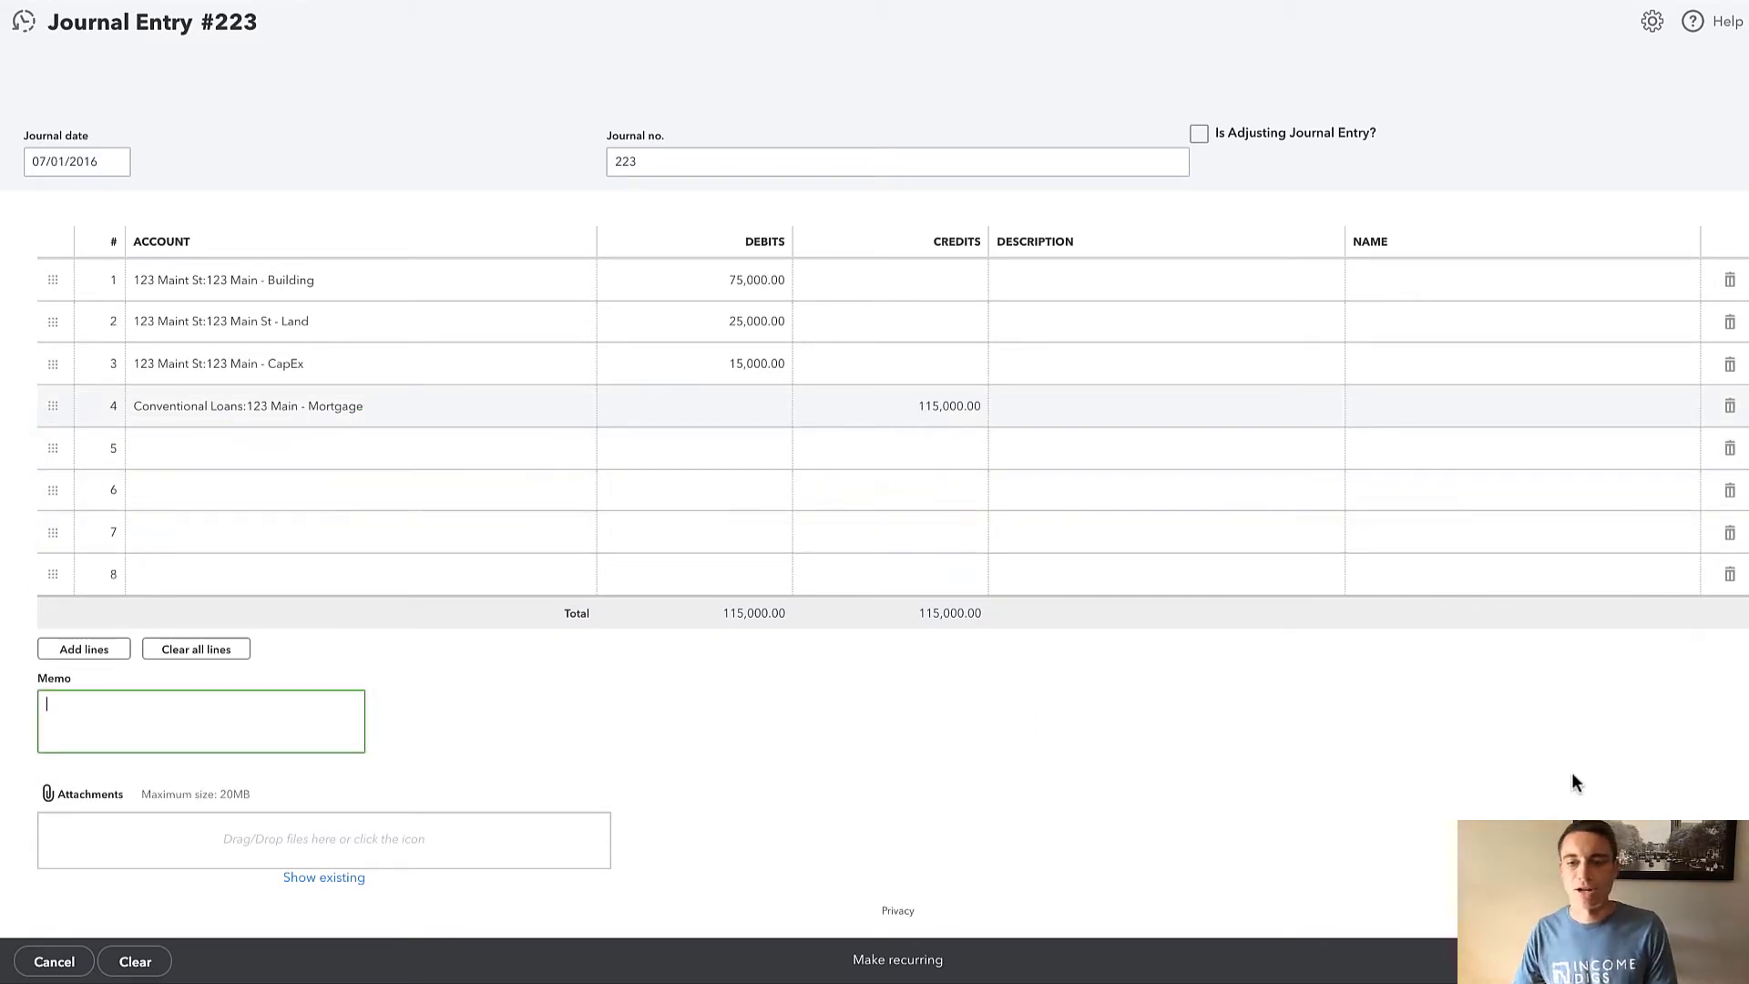
key(ctrl+alt+s)
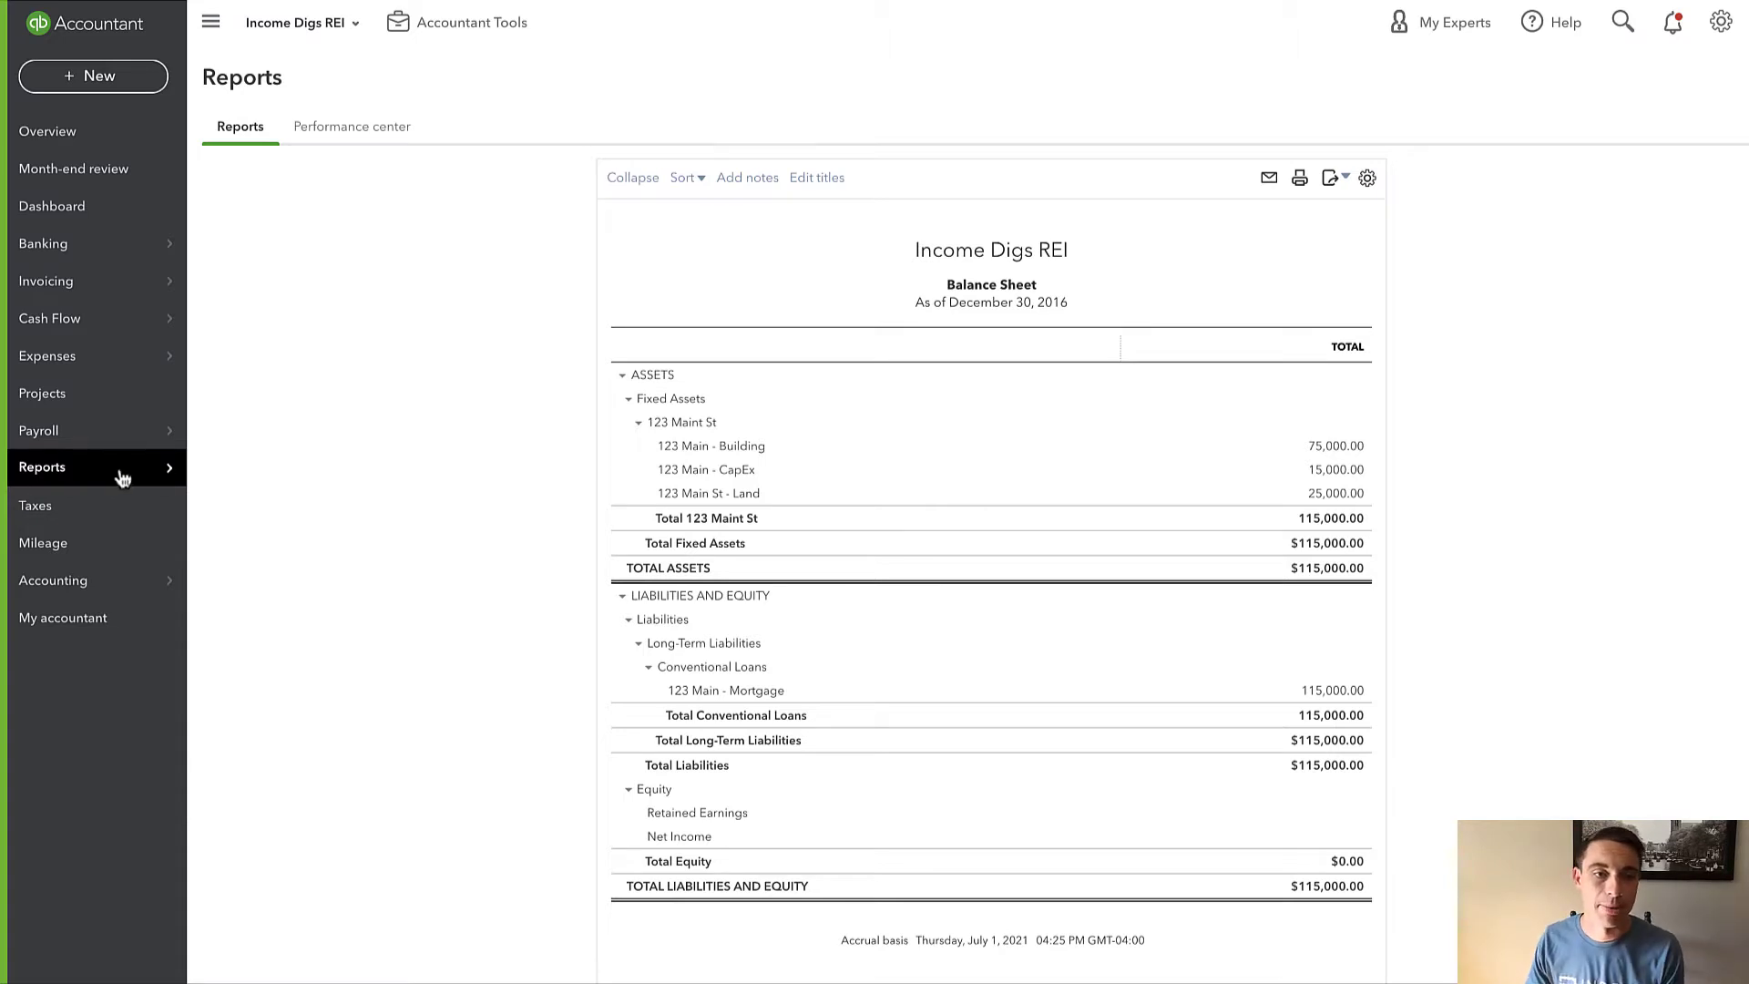
Go to Accounting > Chart of Accounts from the balance sheet report.
mouse_move(118, 468)
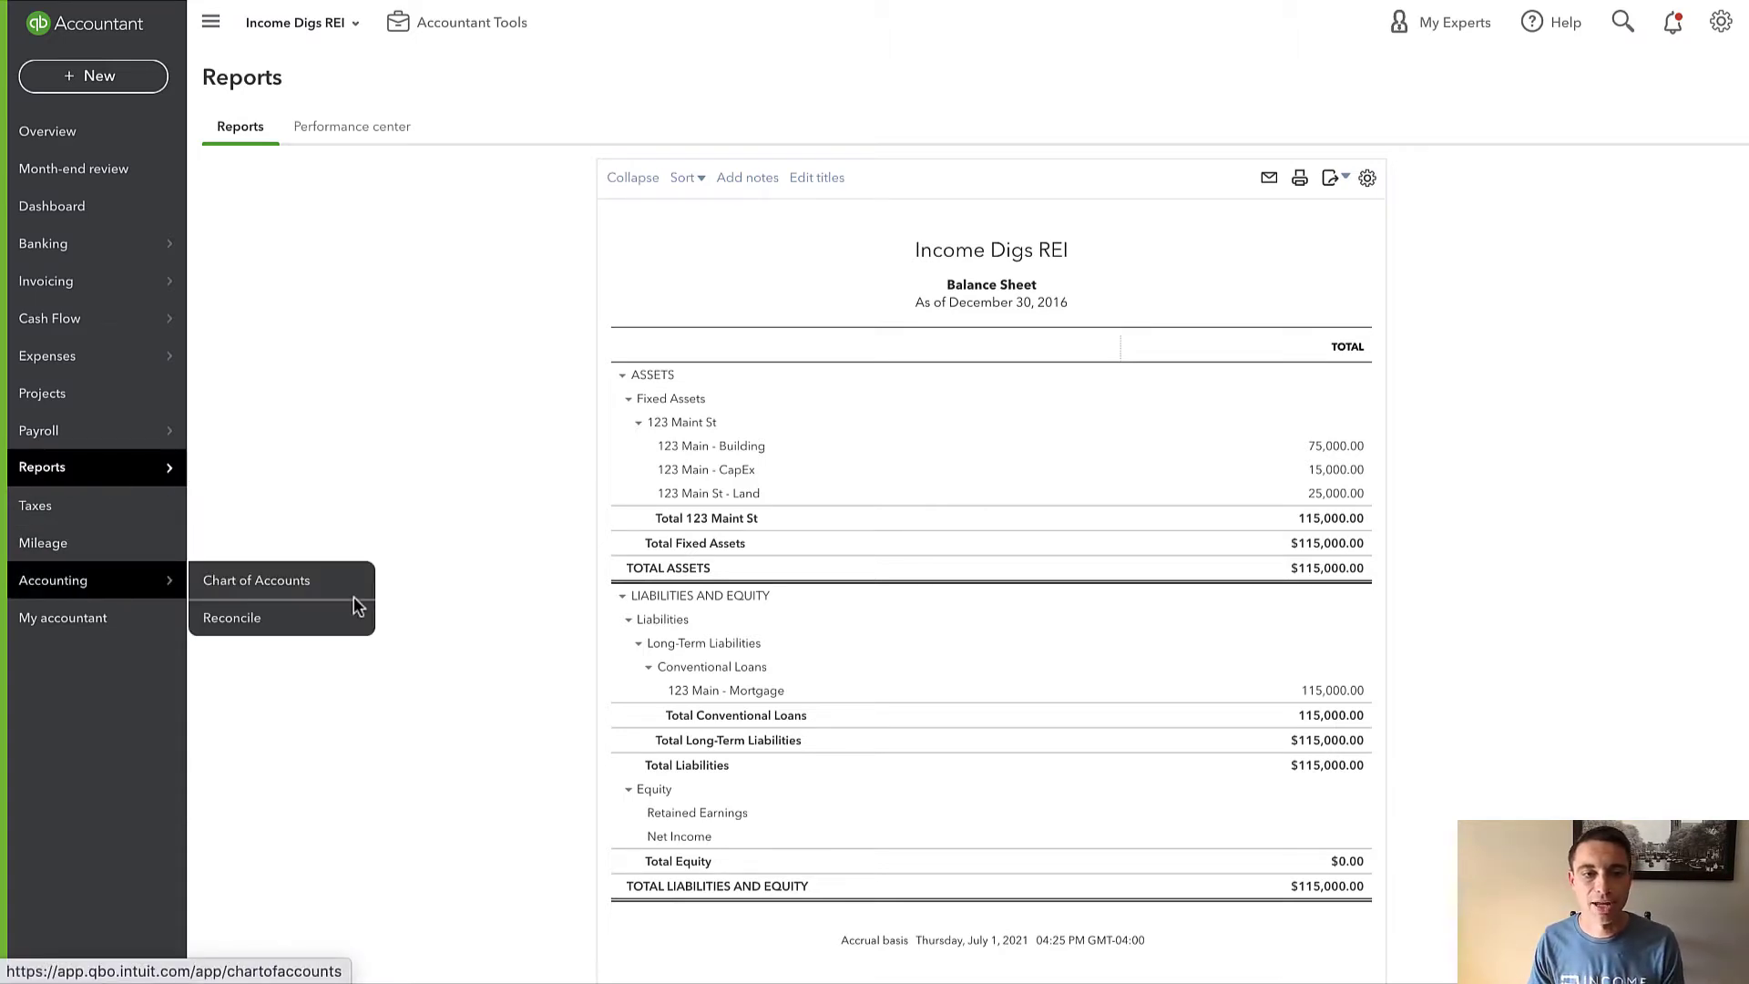
mouse_move(127, 581)
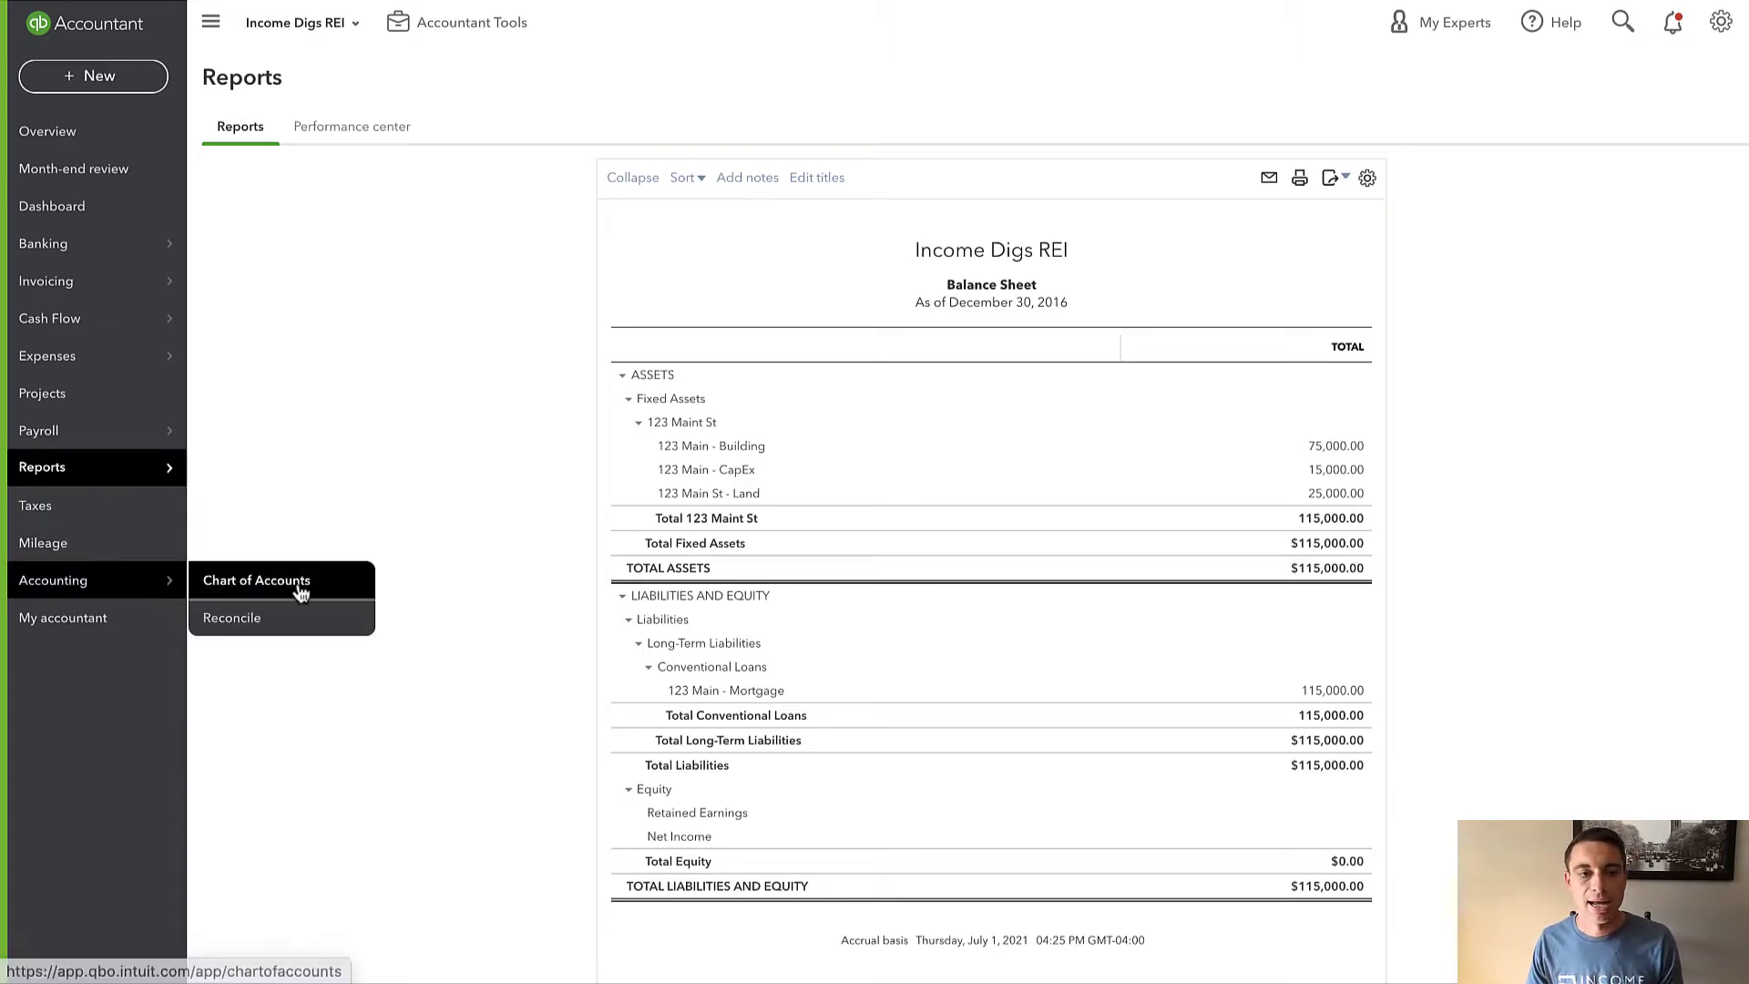
click(289, 584)
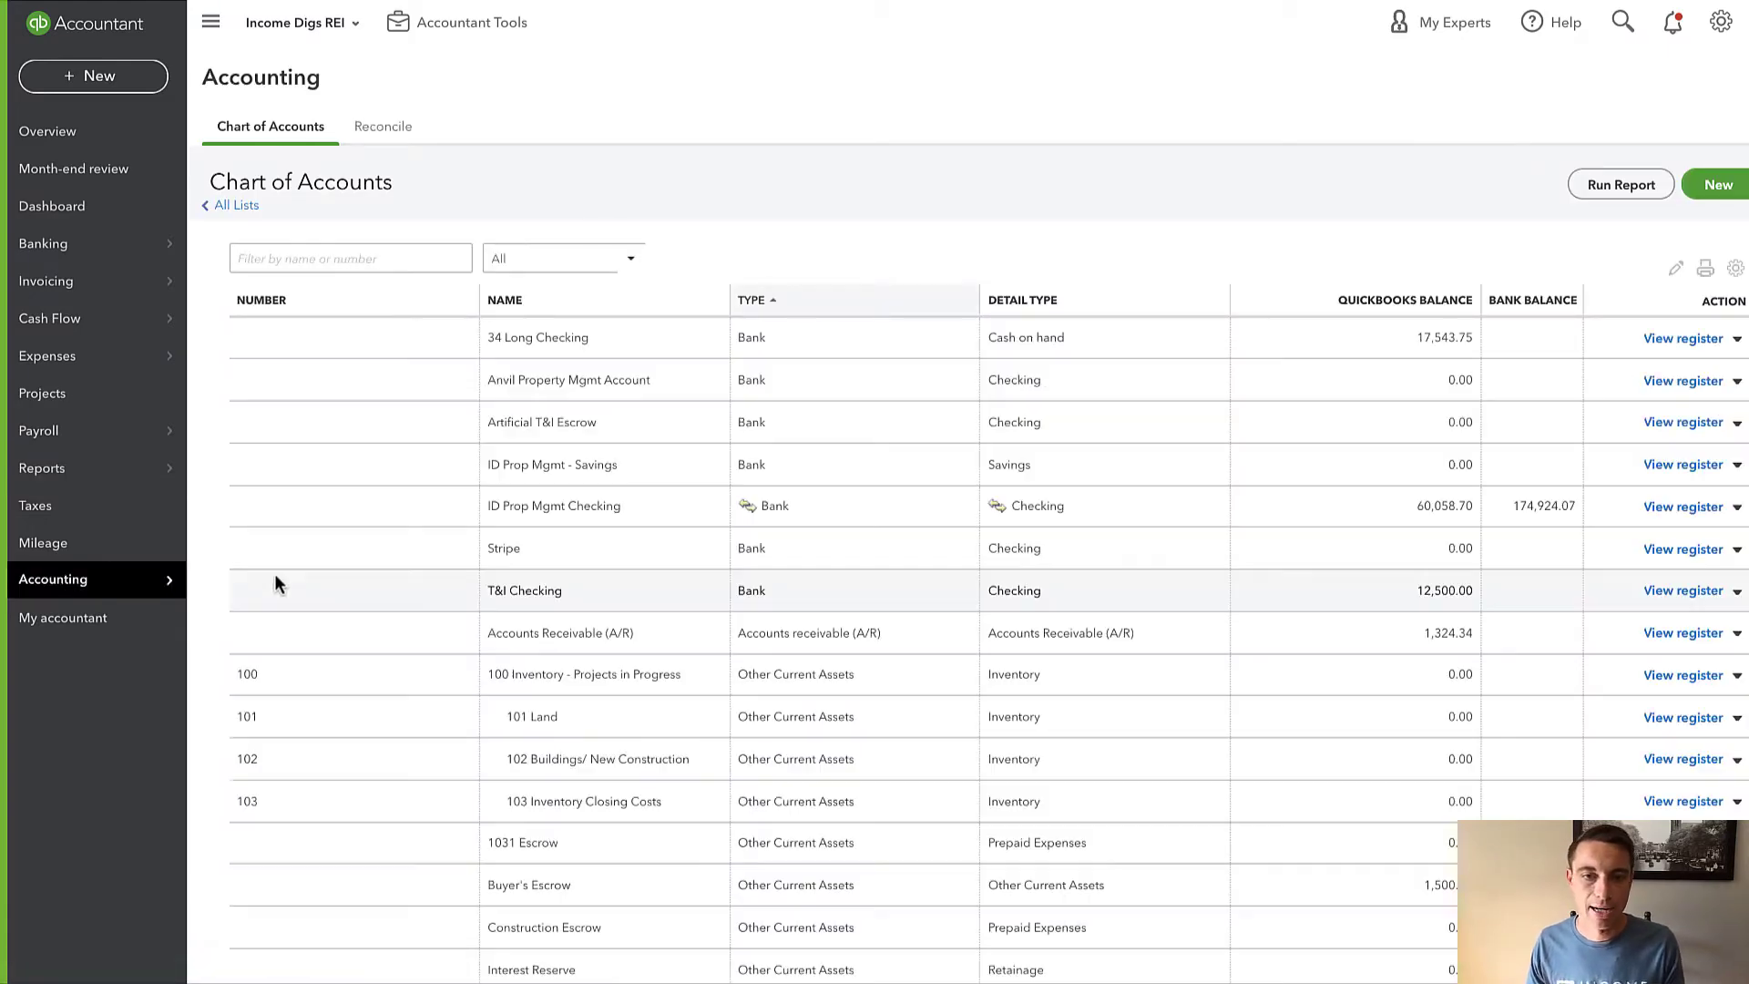
Start a new account with type Fixed Assets and detail type Buildings.
scroll(671, 621, down, 4)
scroll(670, 622, up, 4)
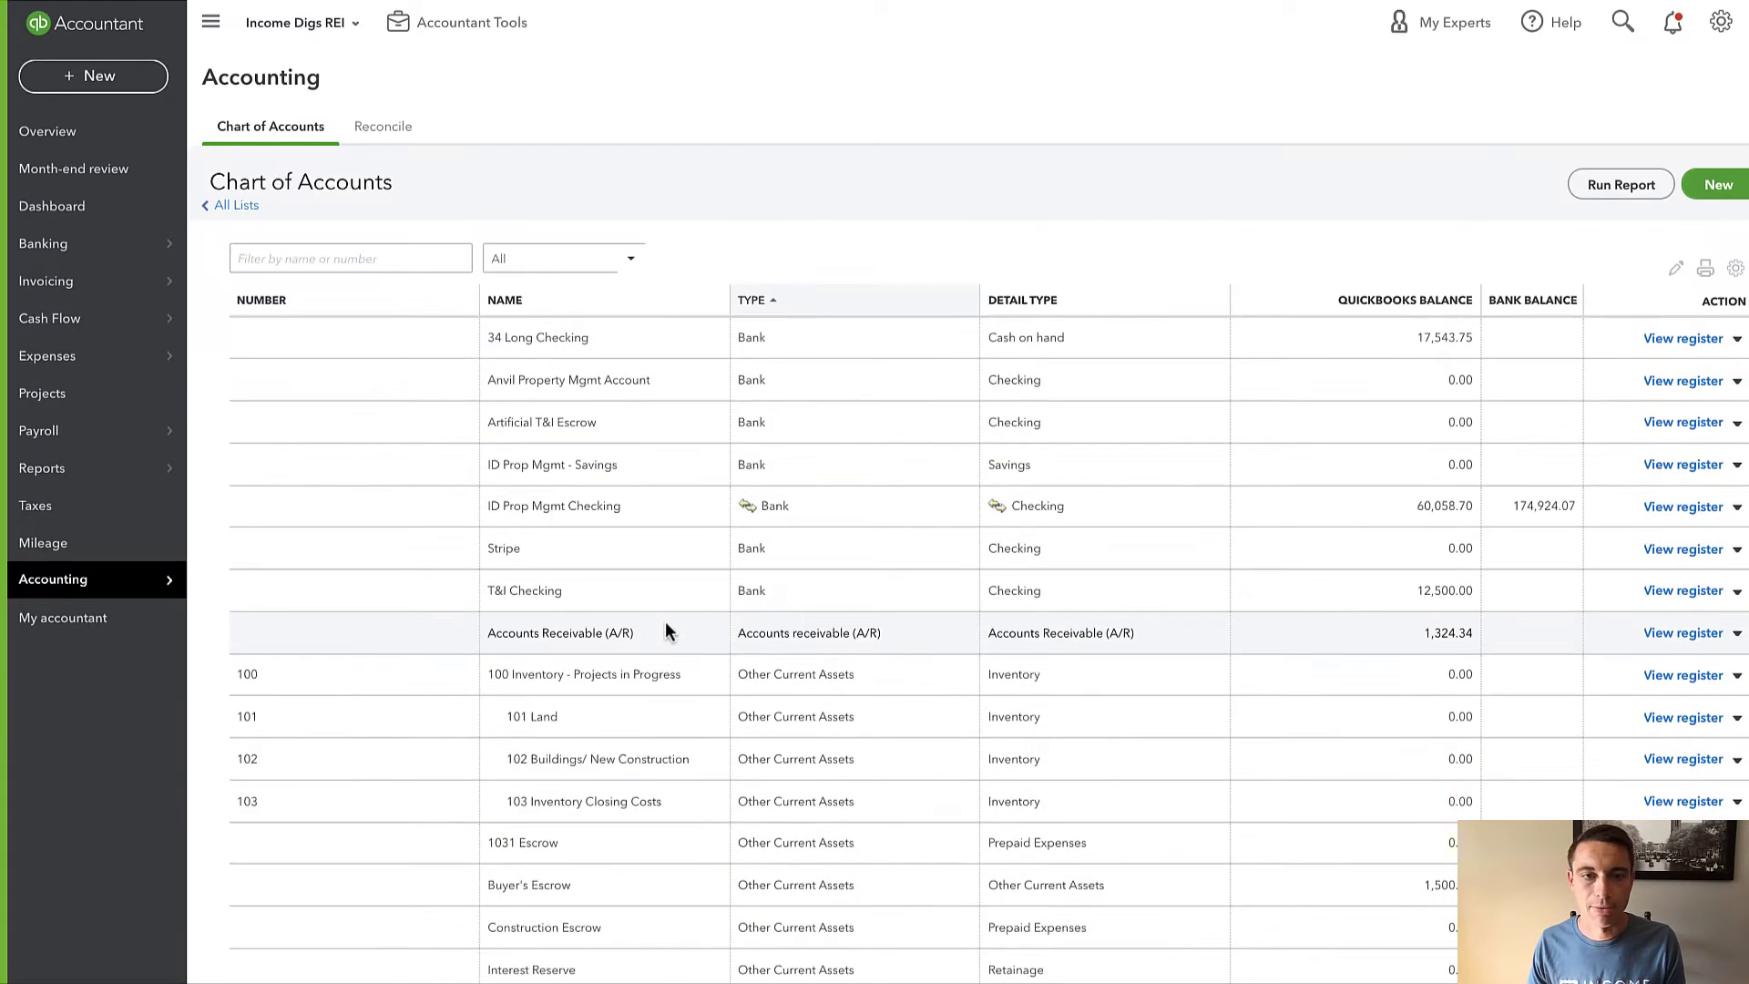
scroll(665, 622, down, 4)
scroll(664, 629, down, 3)
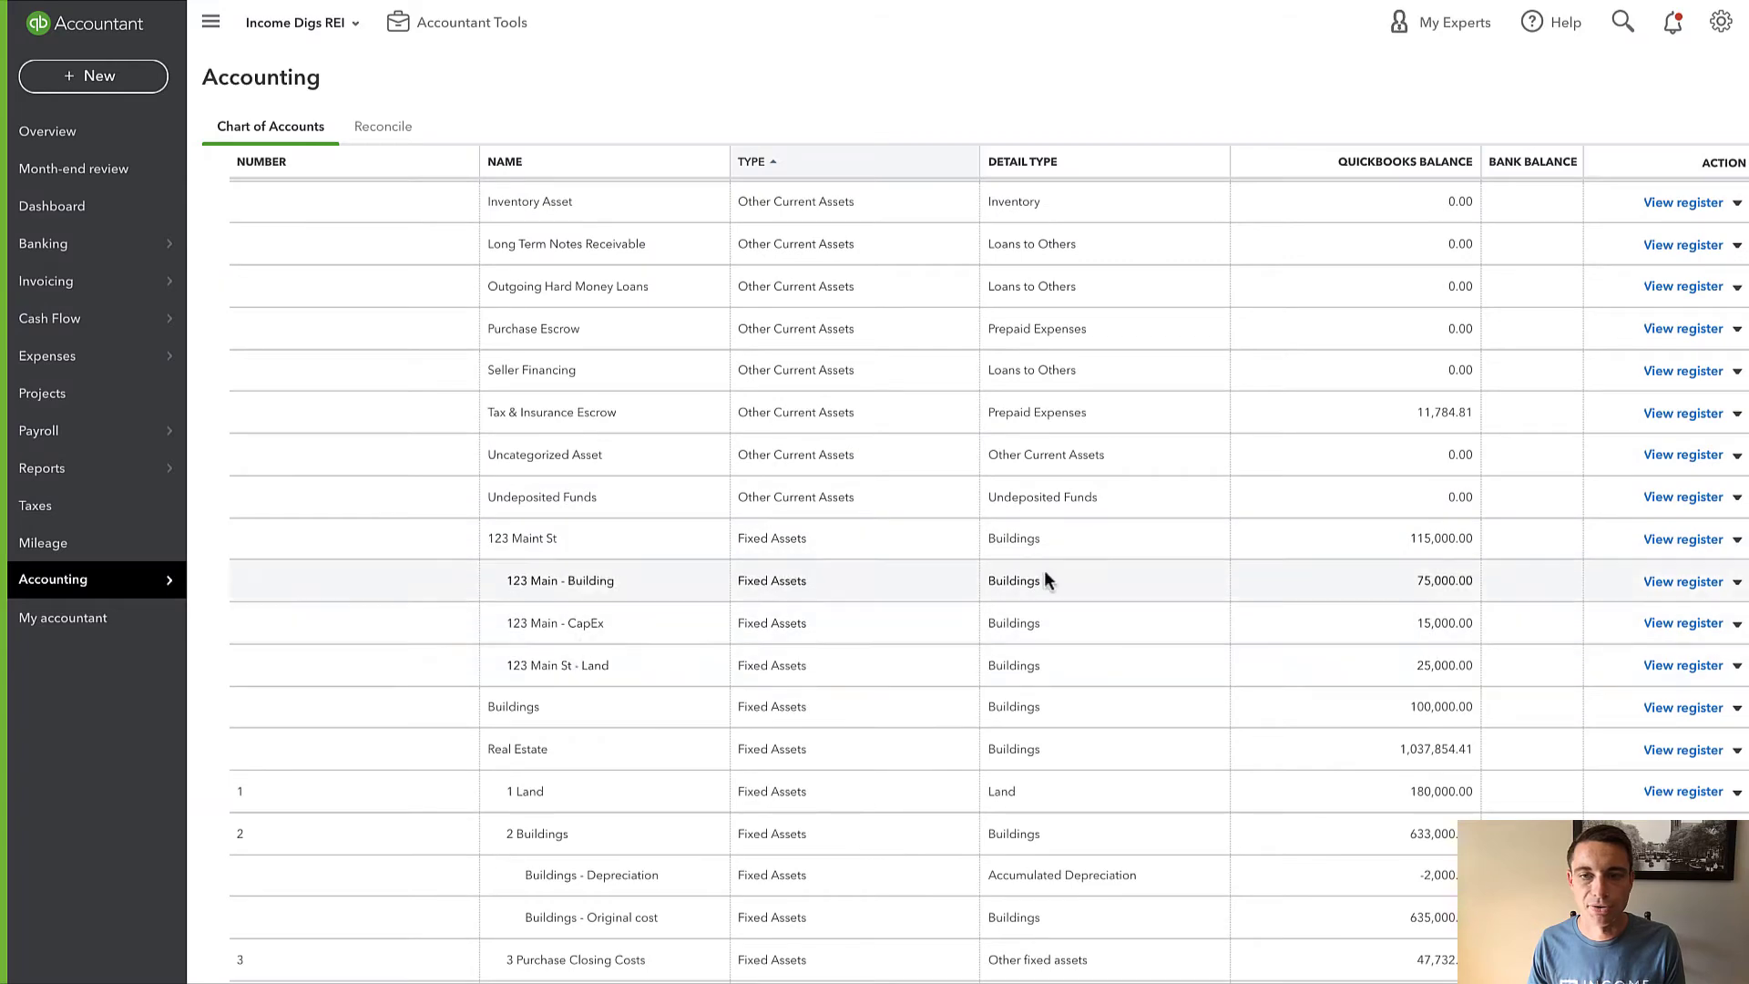
scroll(1157, 551, up, 2)
scroll(1164, 545, up, 5)
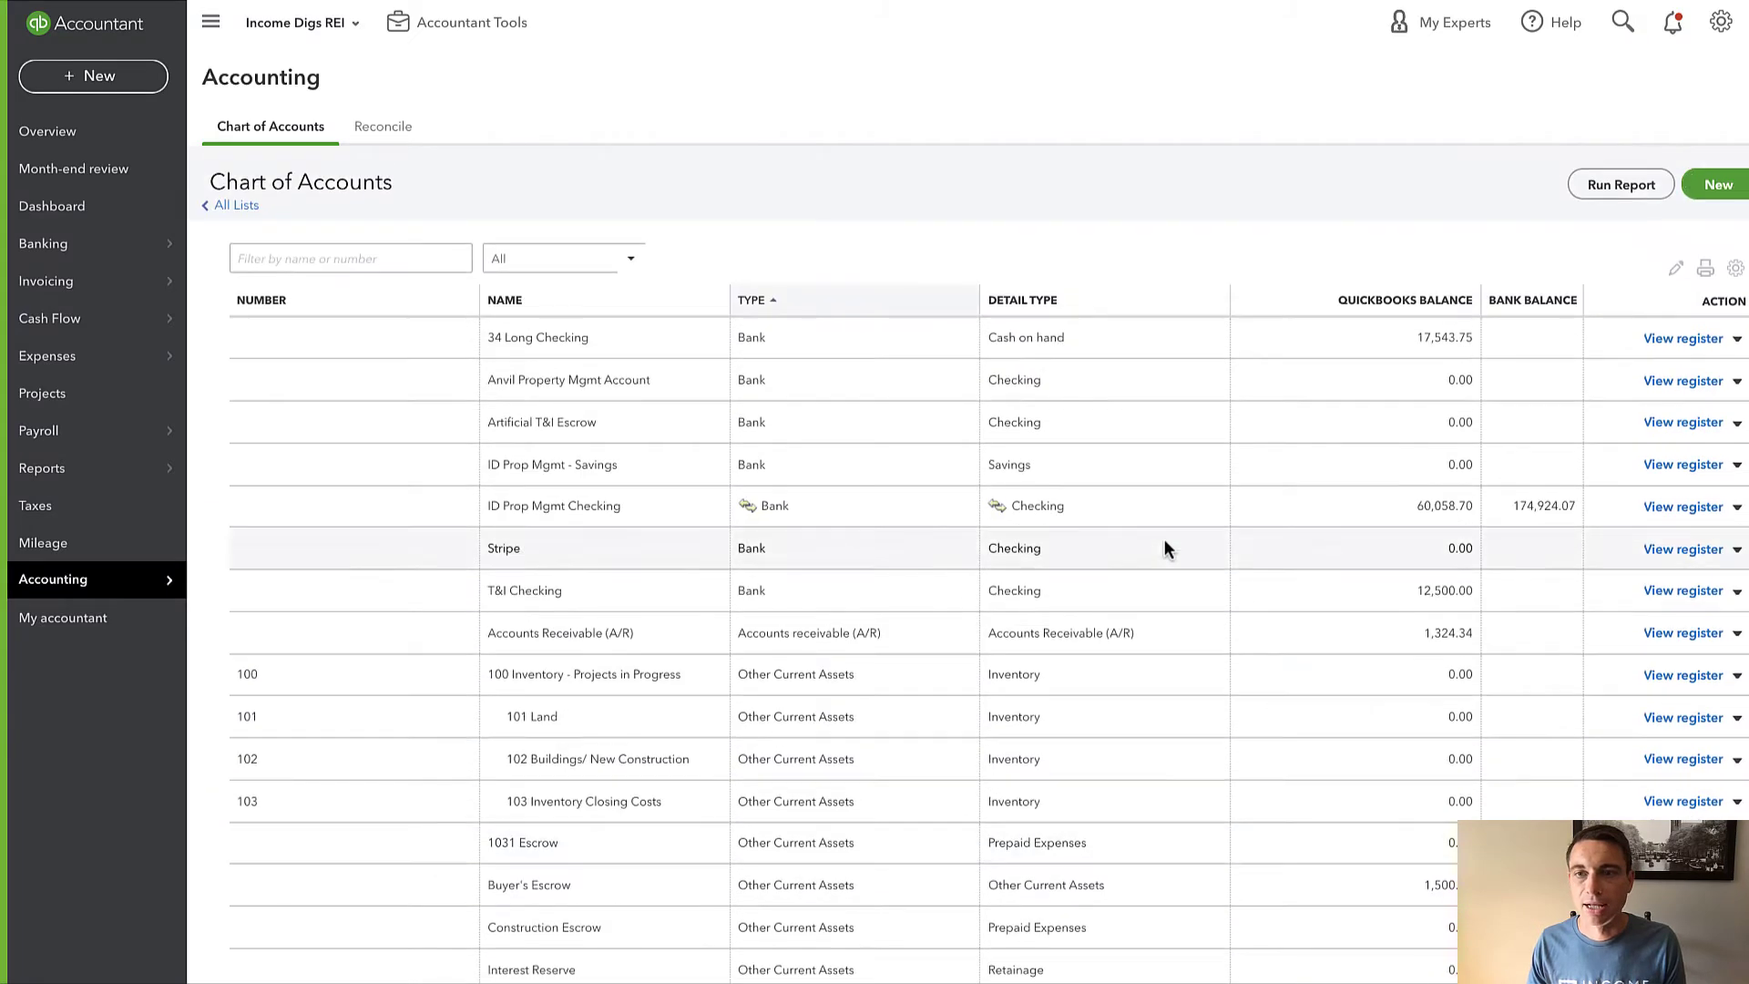
click(1721, 193)
click(665, 287)
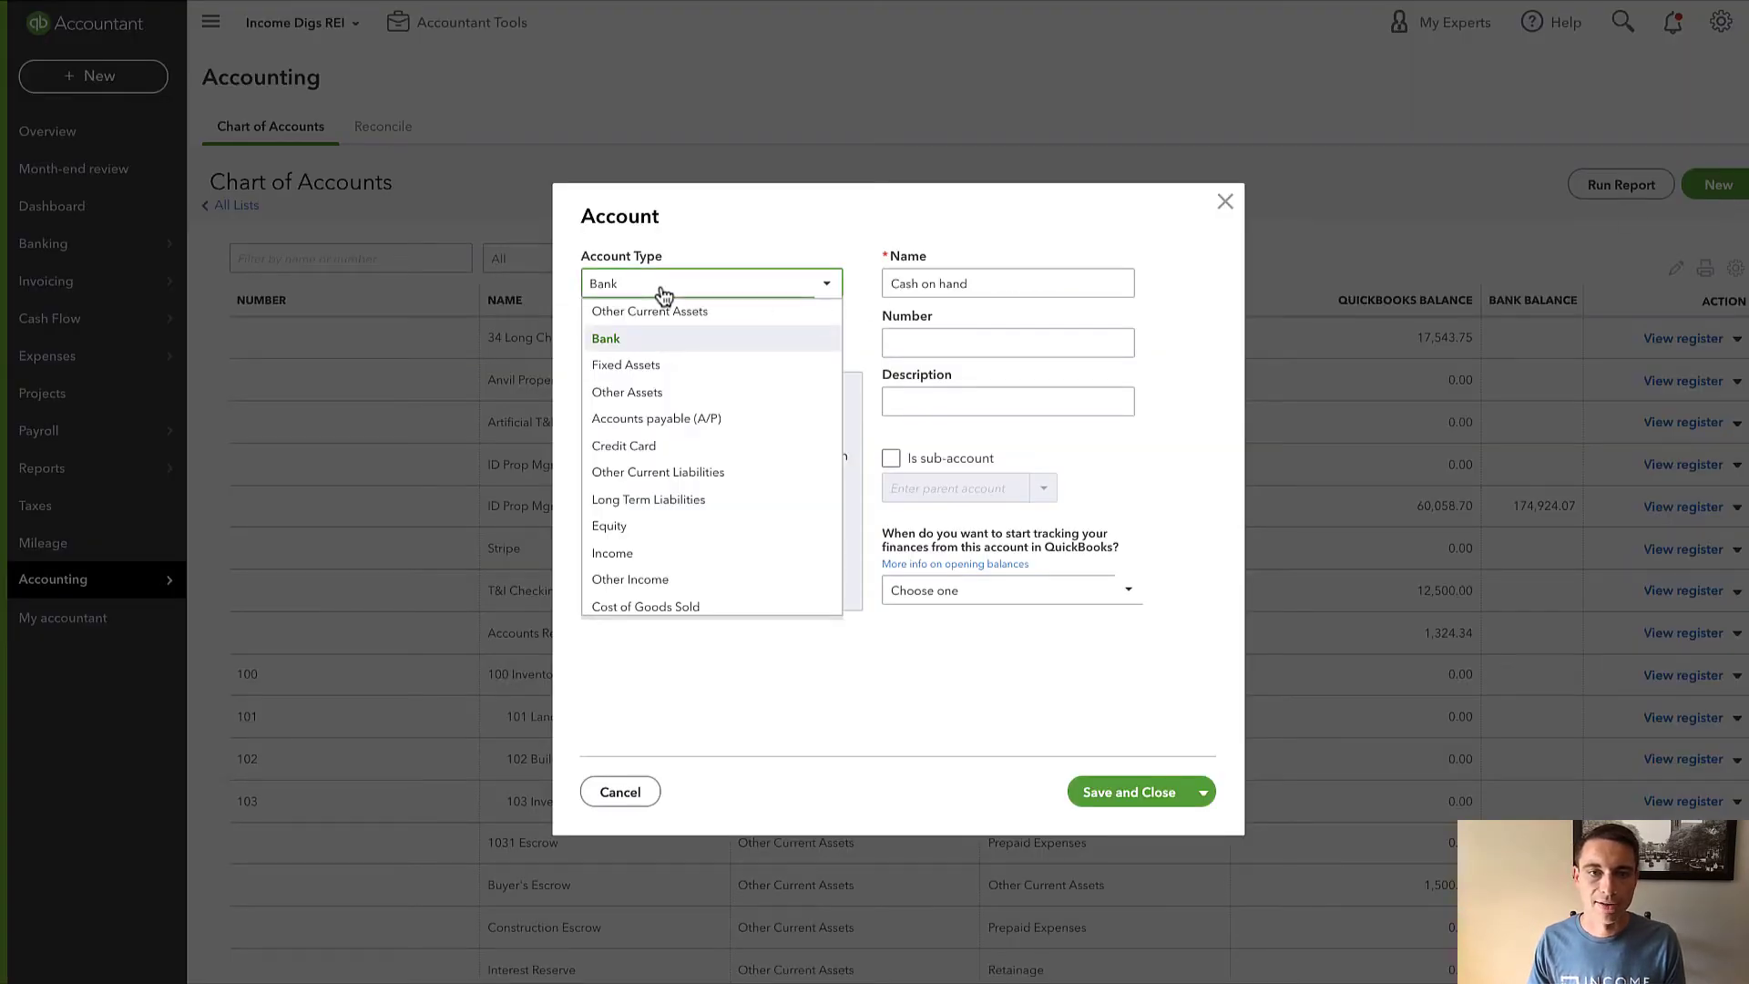
click(628, 367)
click(621, 346)
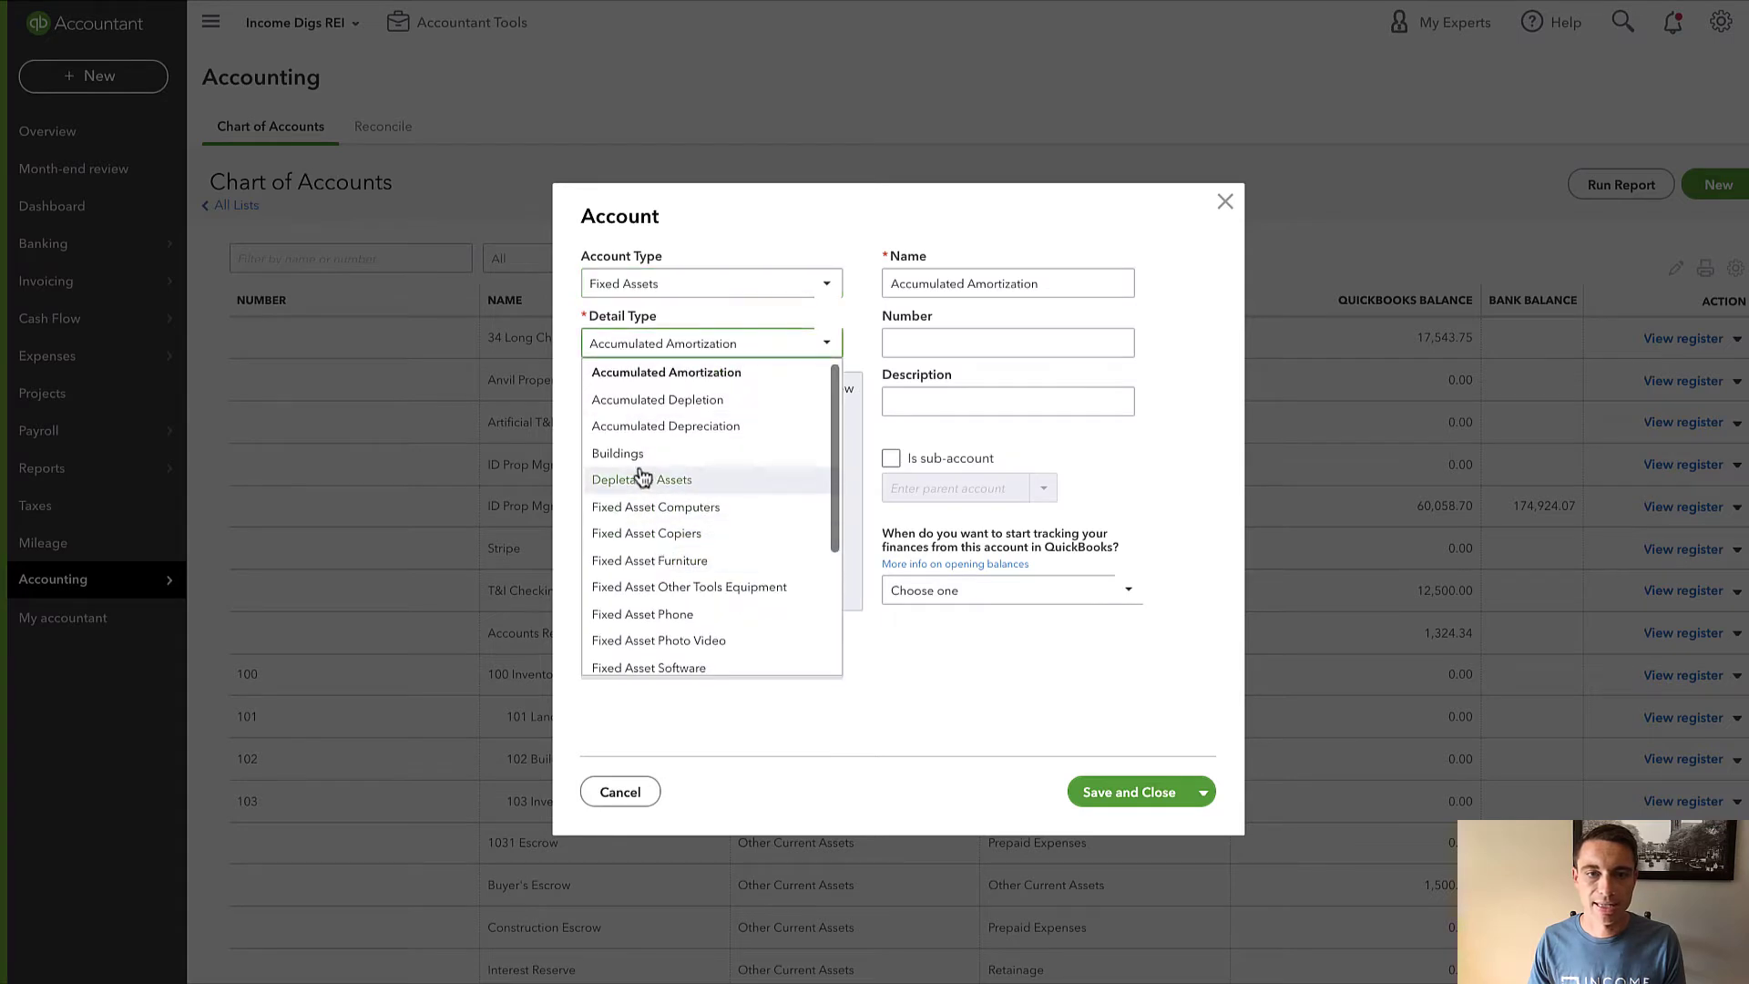
click(627, 453)
Name the account '34 Long' and save it.
double_click(955, 277)
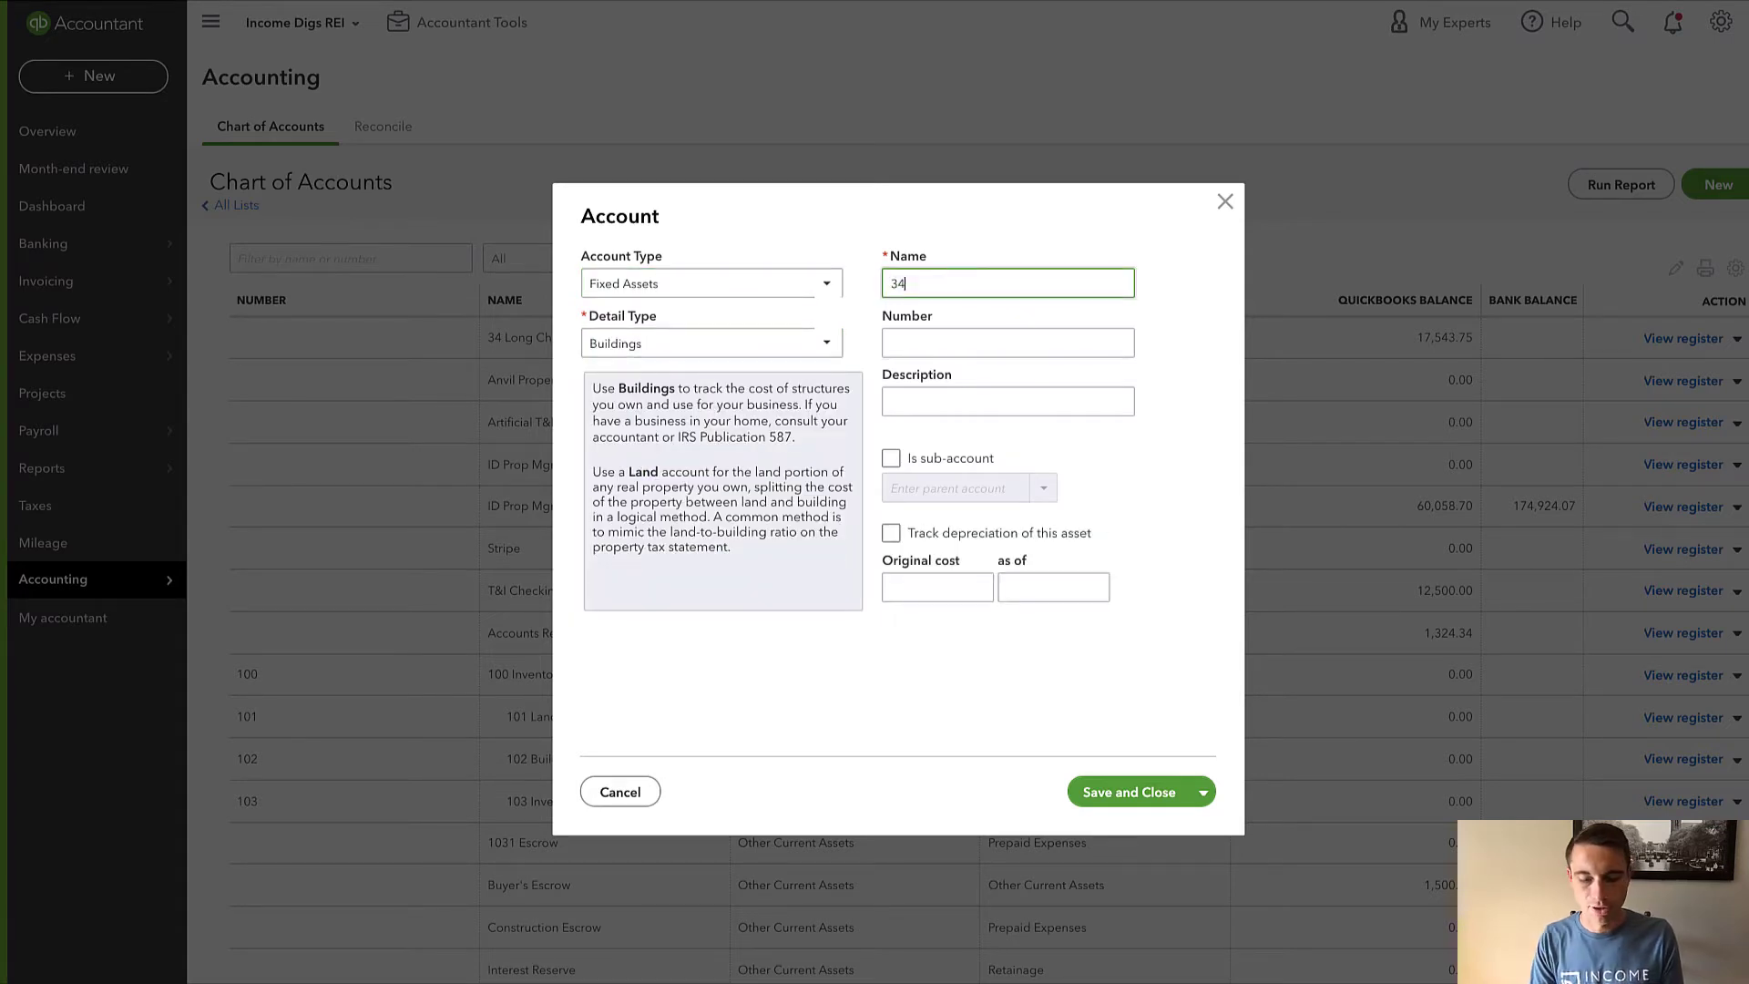
text(34 Long)
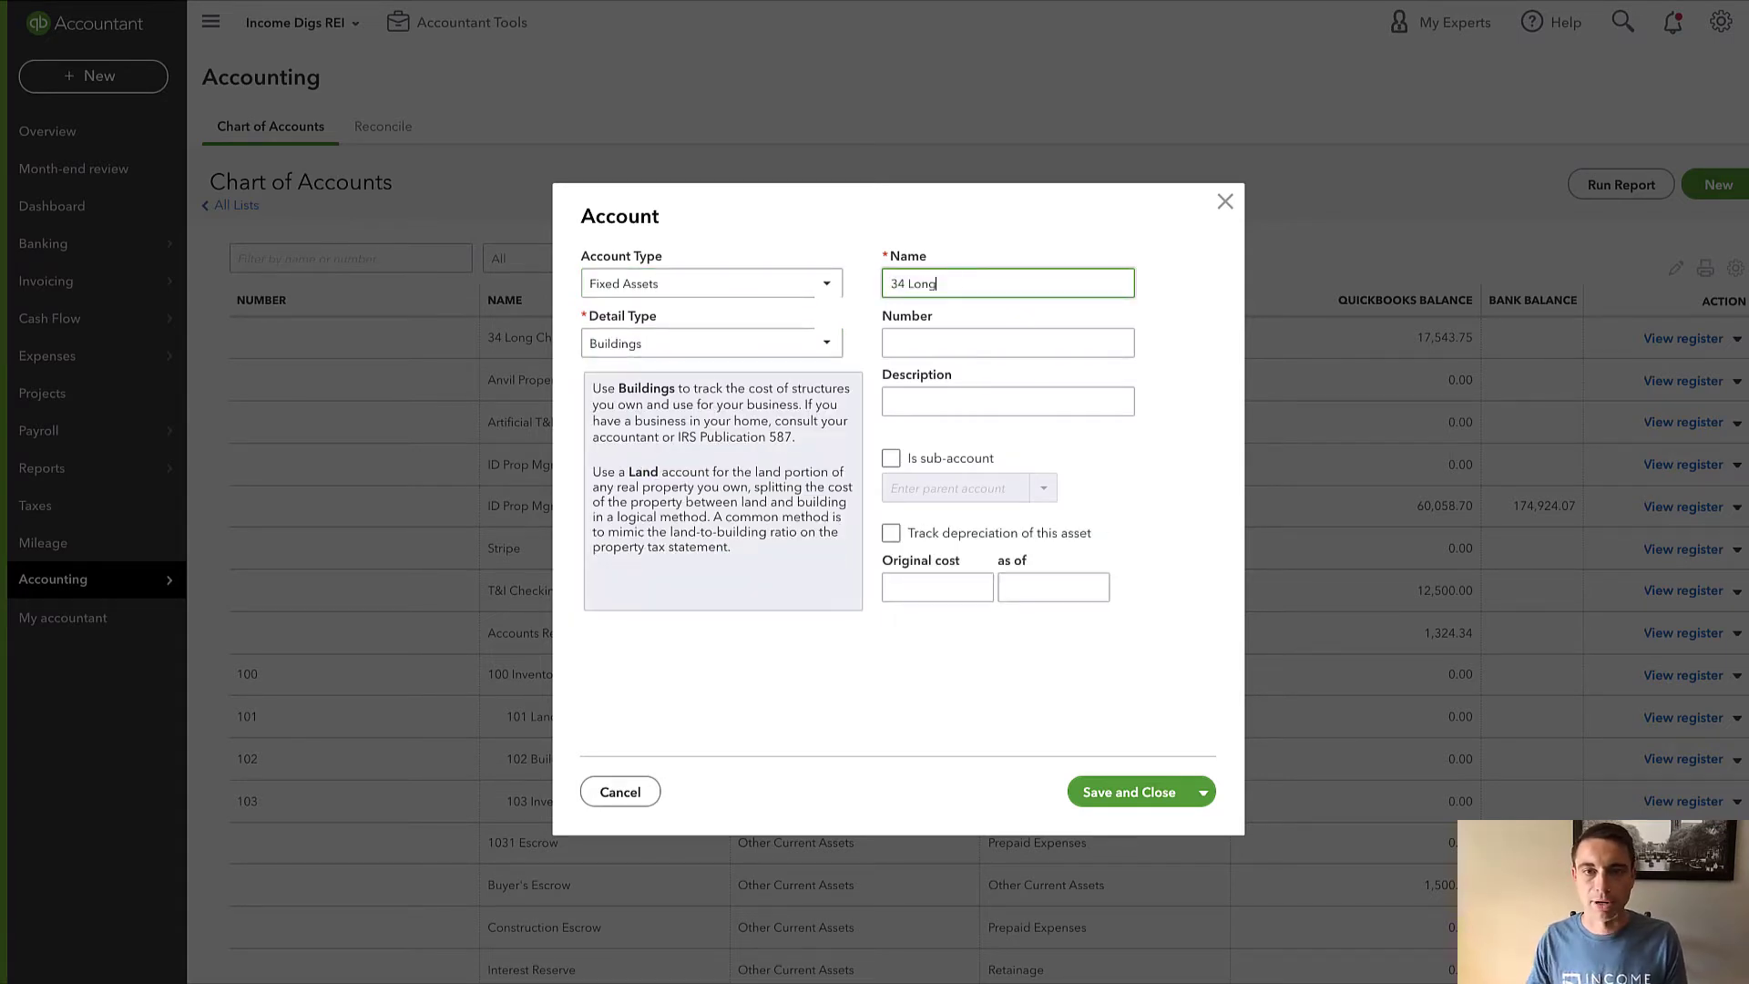
click(1132, 796)
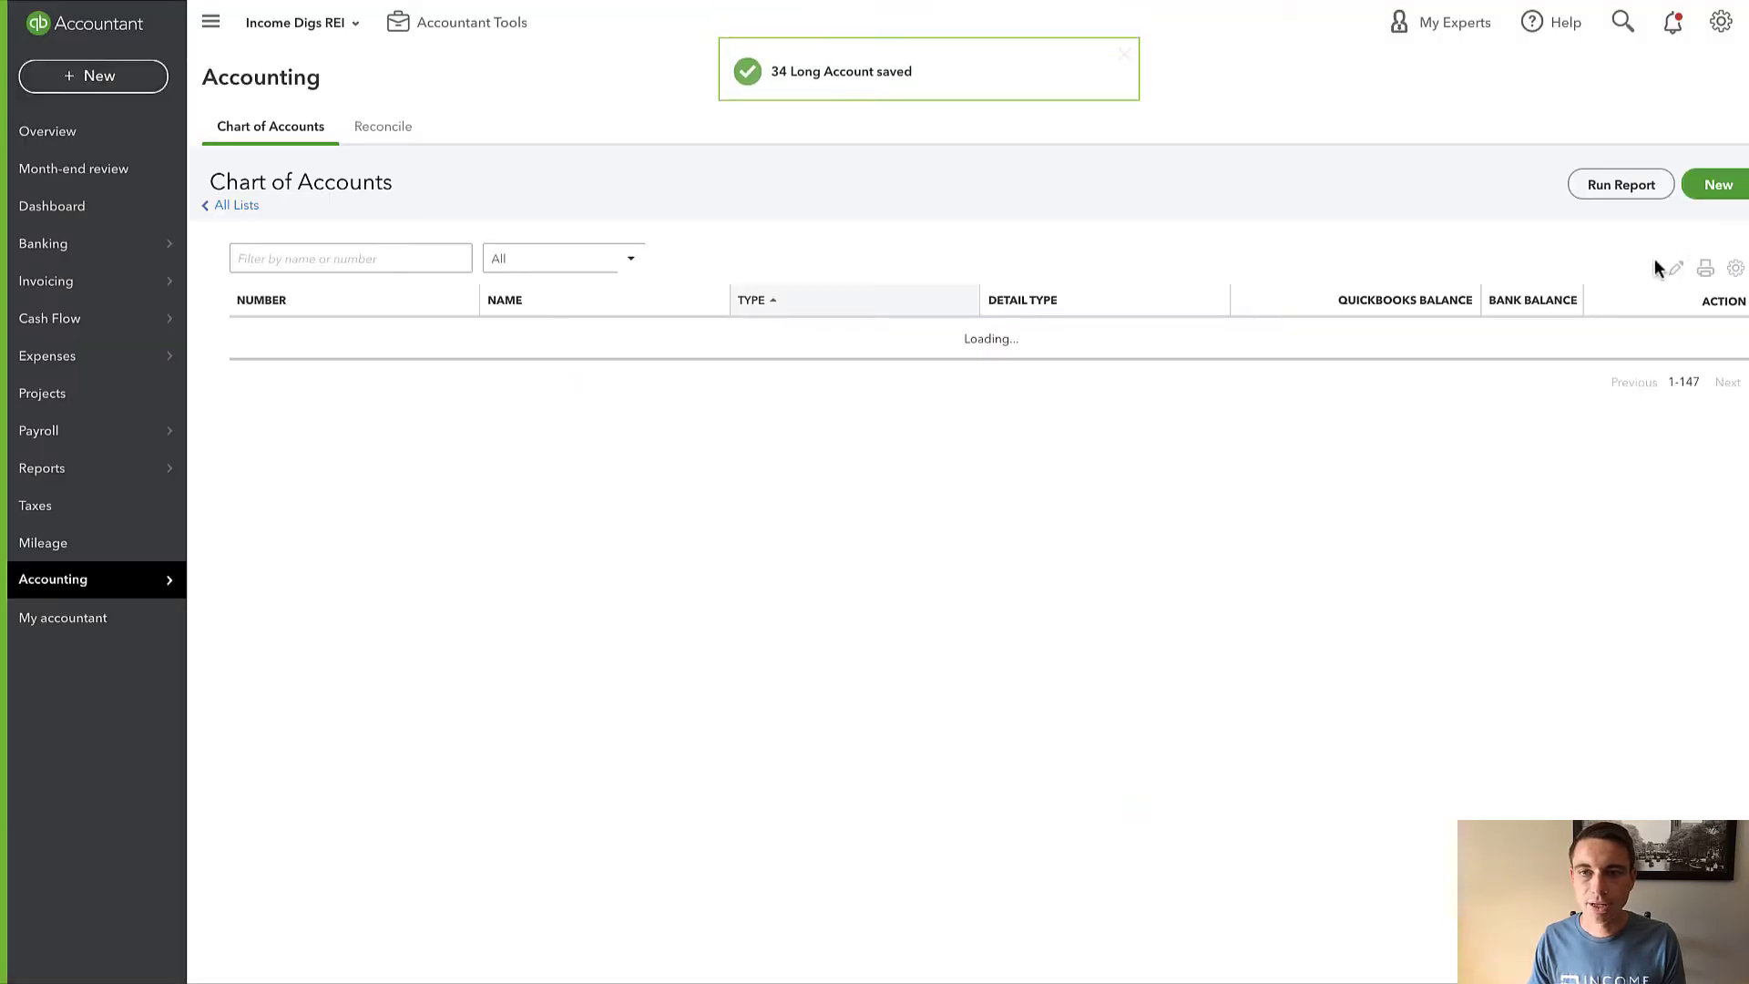
Create 34 Long - Land as a Fixed Assets/Buildings sub-account of 34 Long.
click(1713, 186)
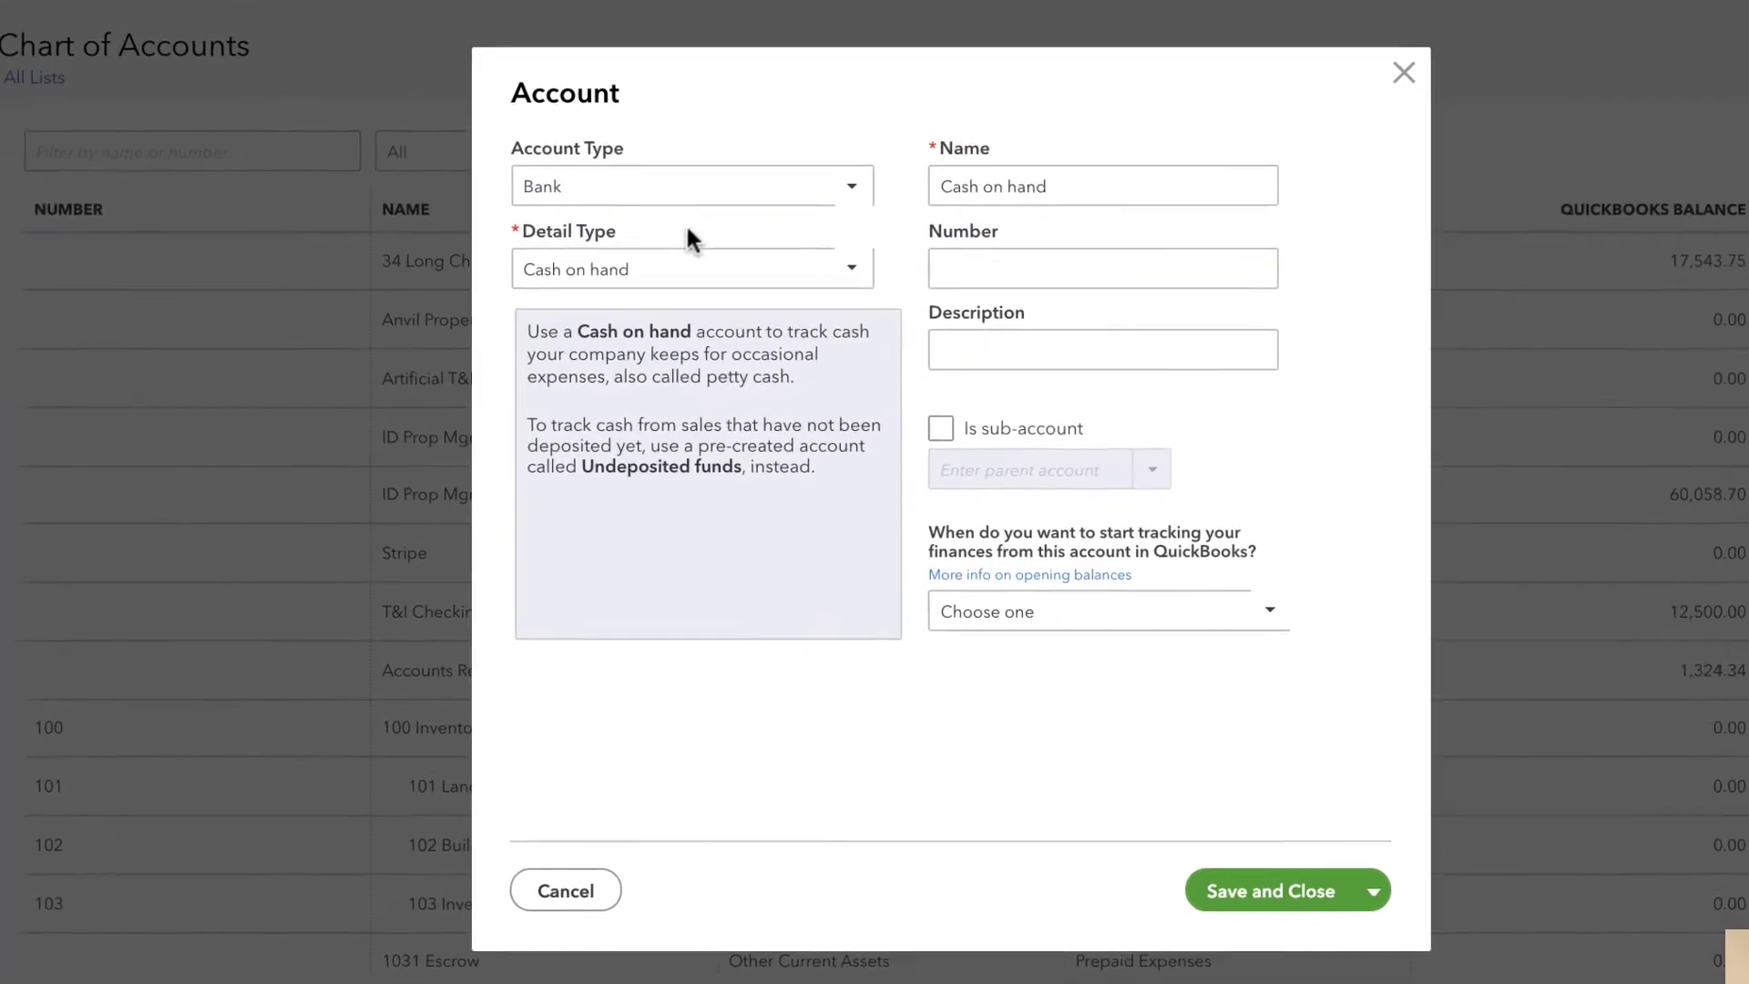
click(652, 271)
click(594, 296)
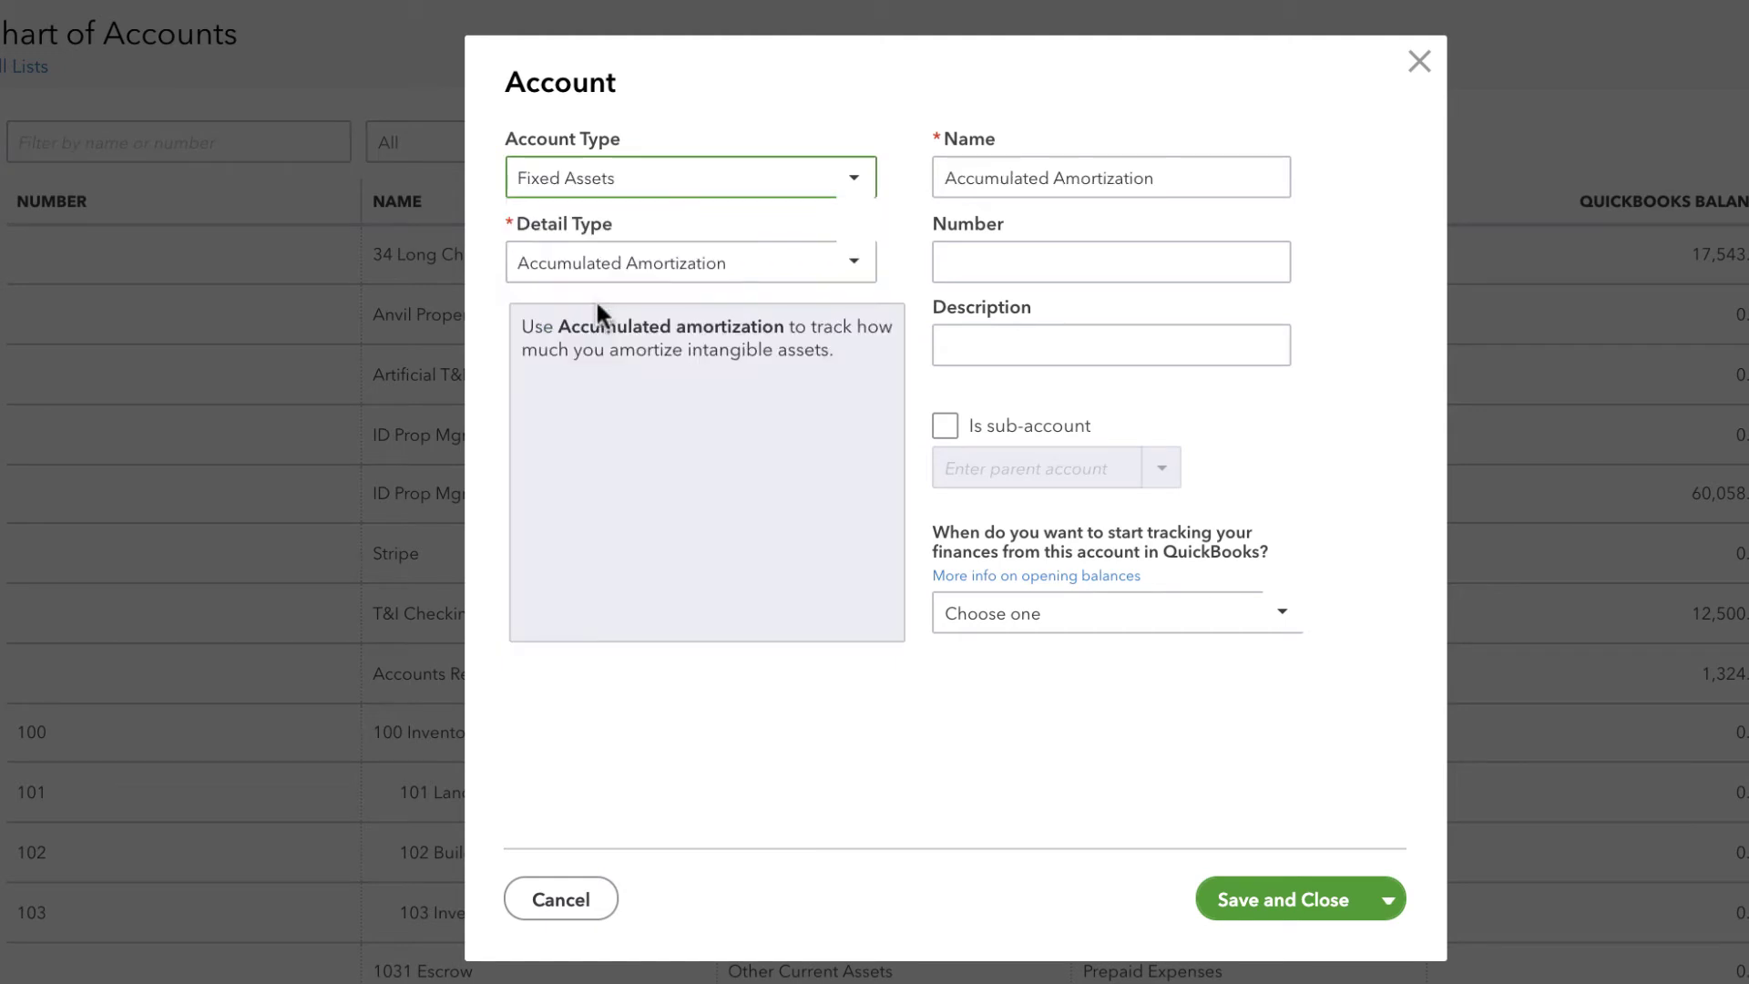
click(603, 268)
click(583, 421)
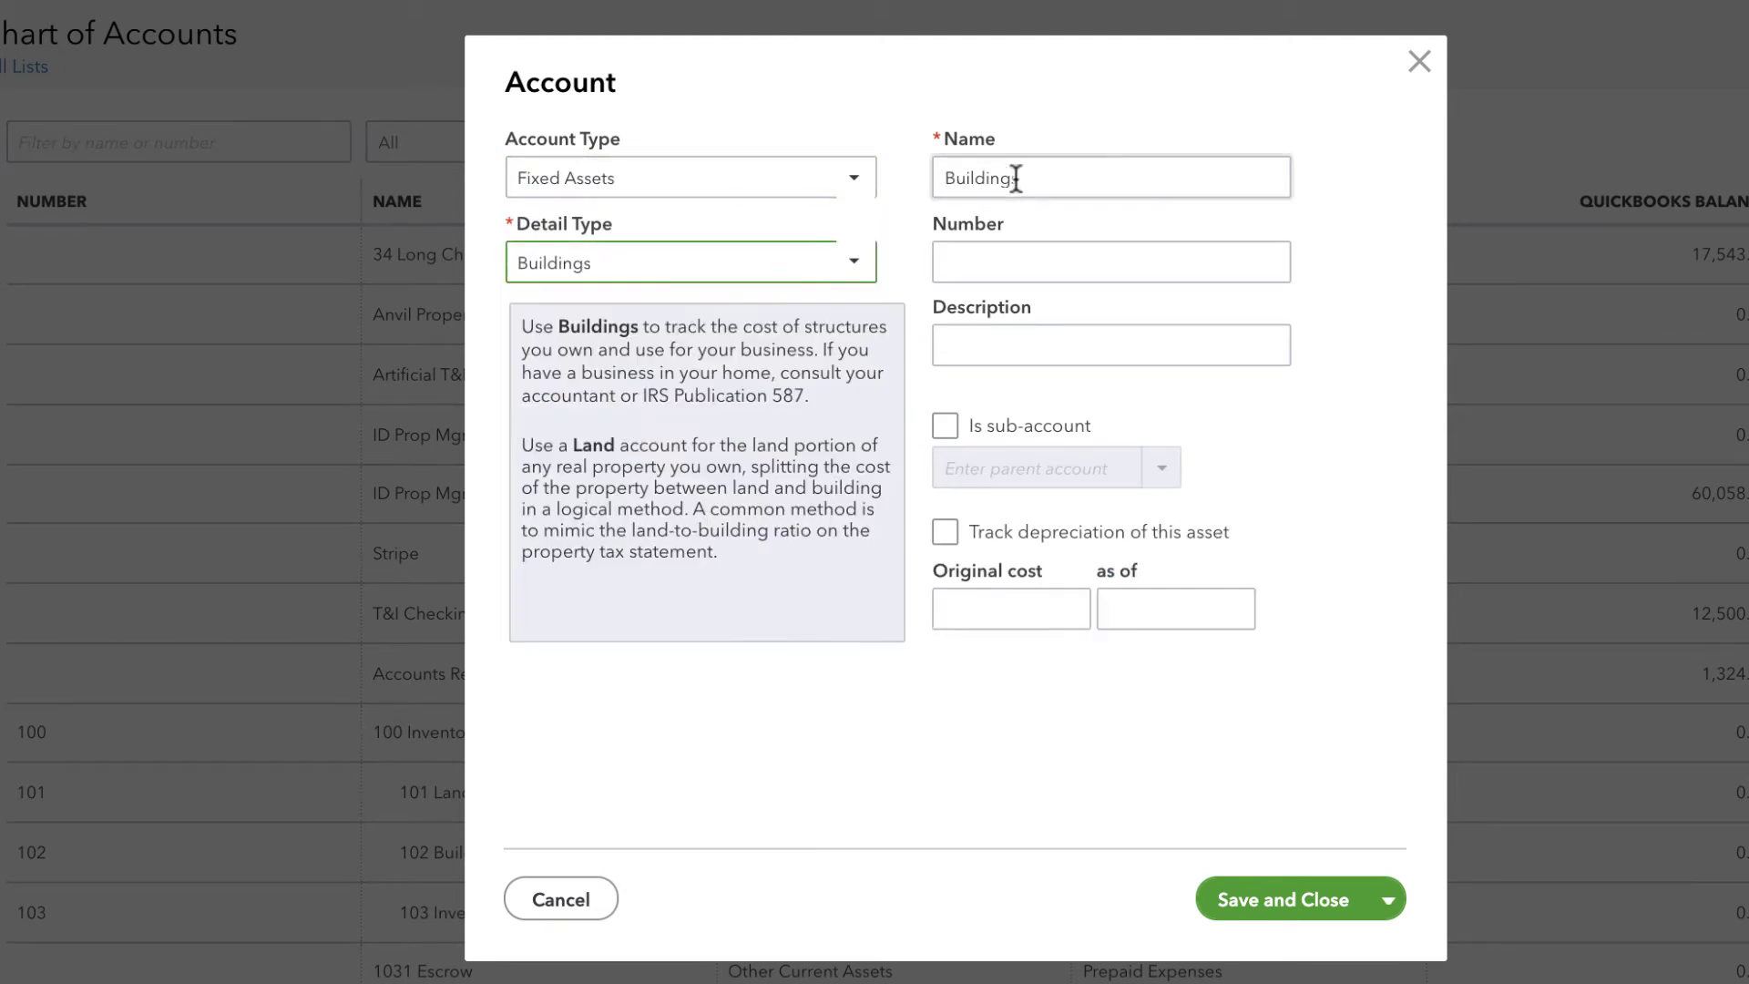
double_click(1003, 180)
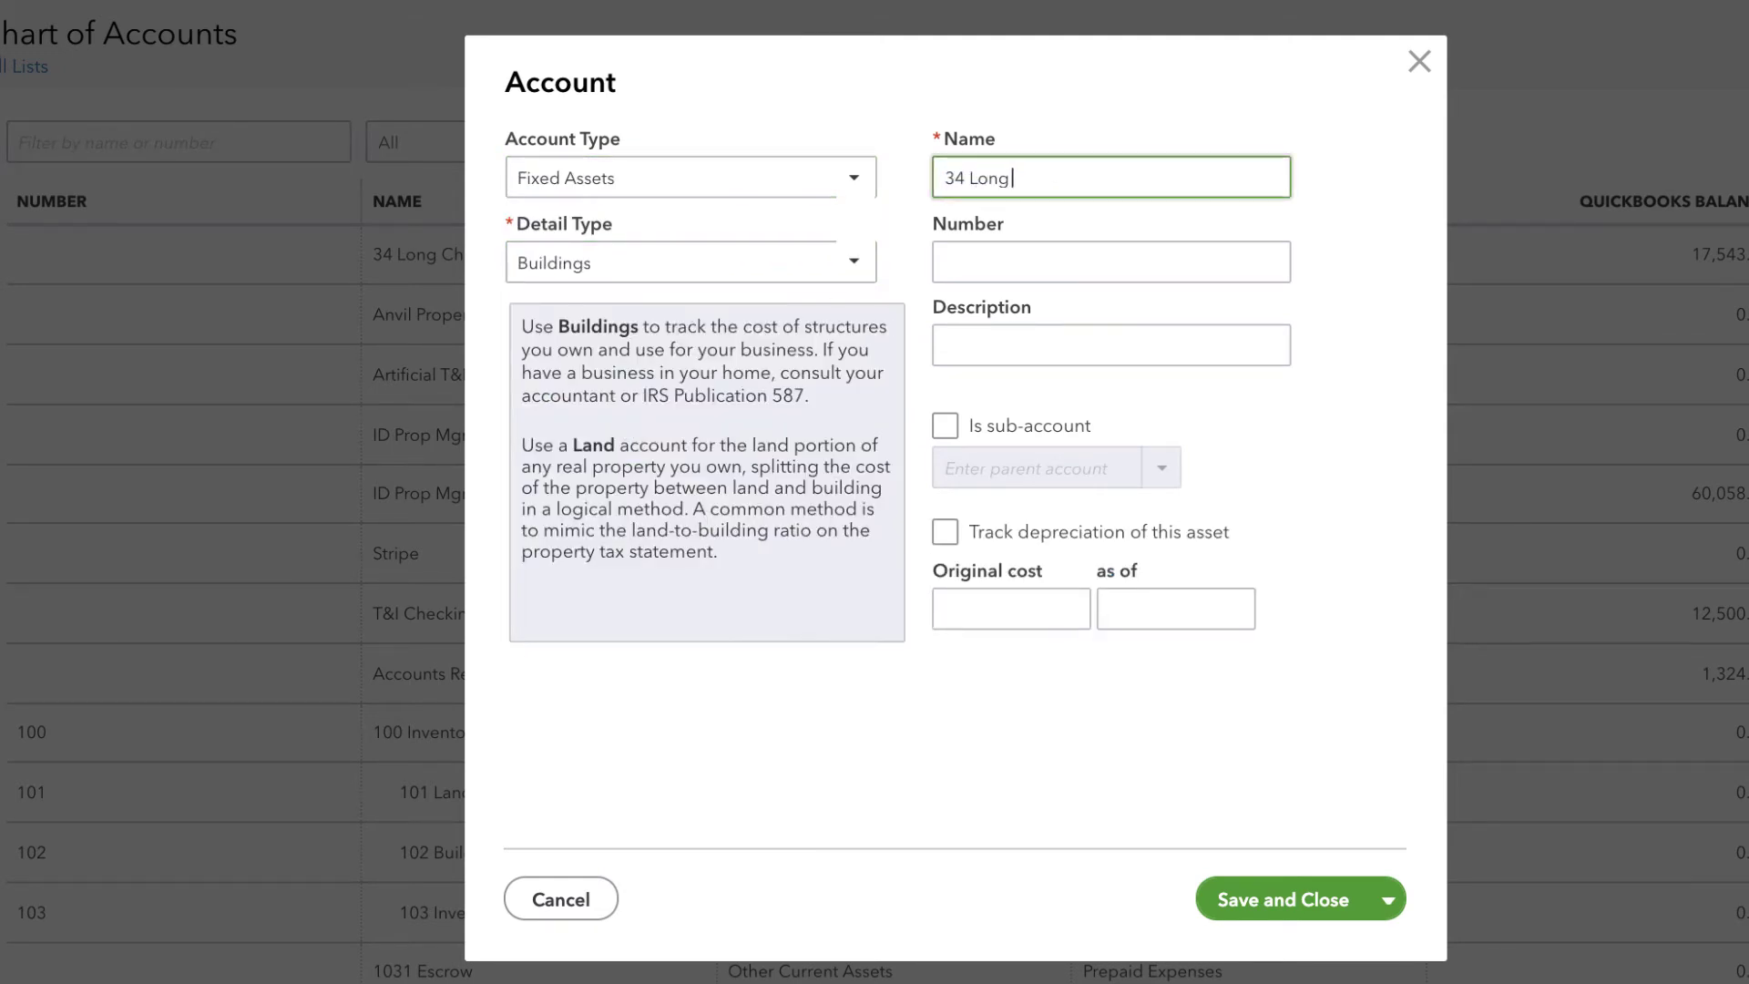
click(944, 426)
click(979, 483)
text(34 Long Checking)
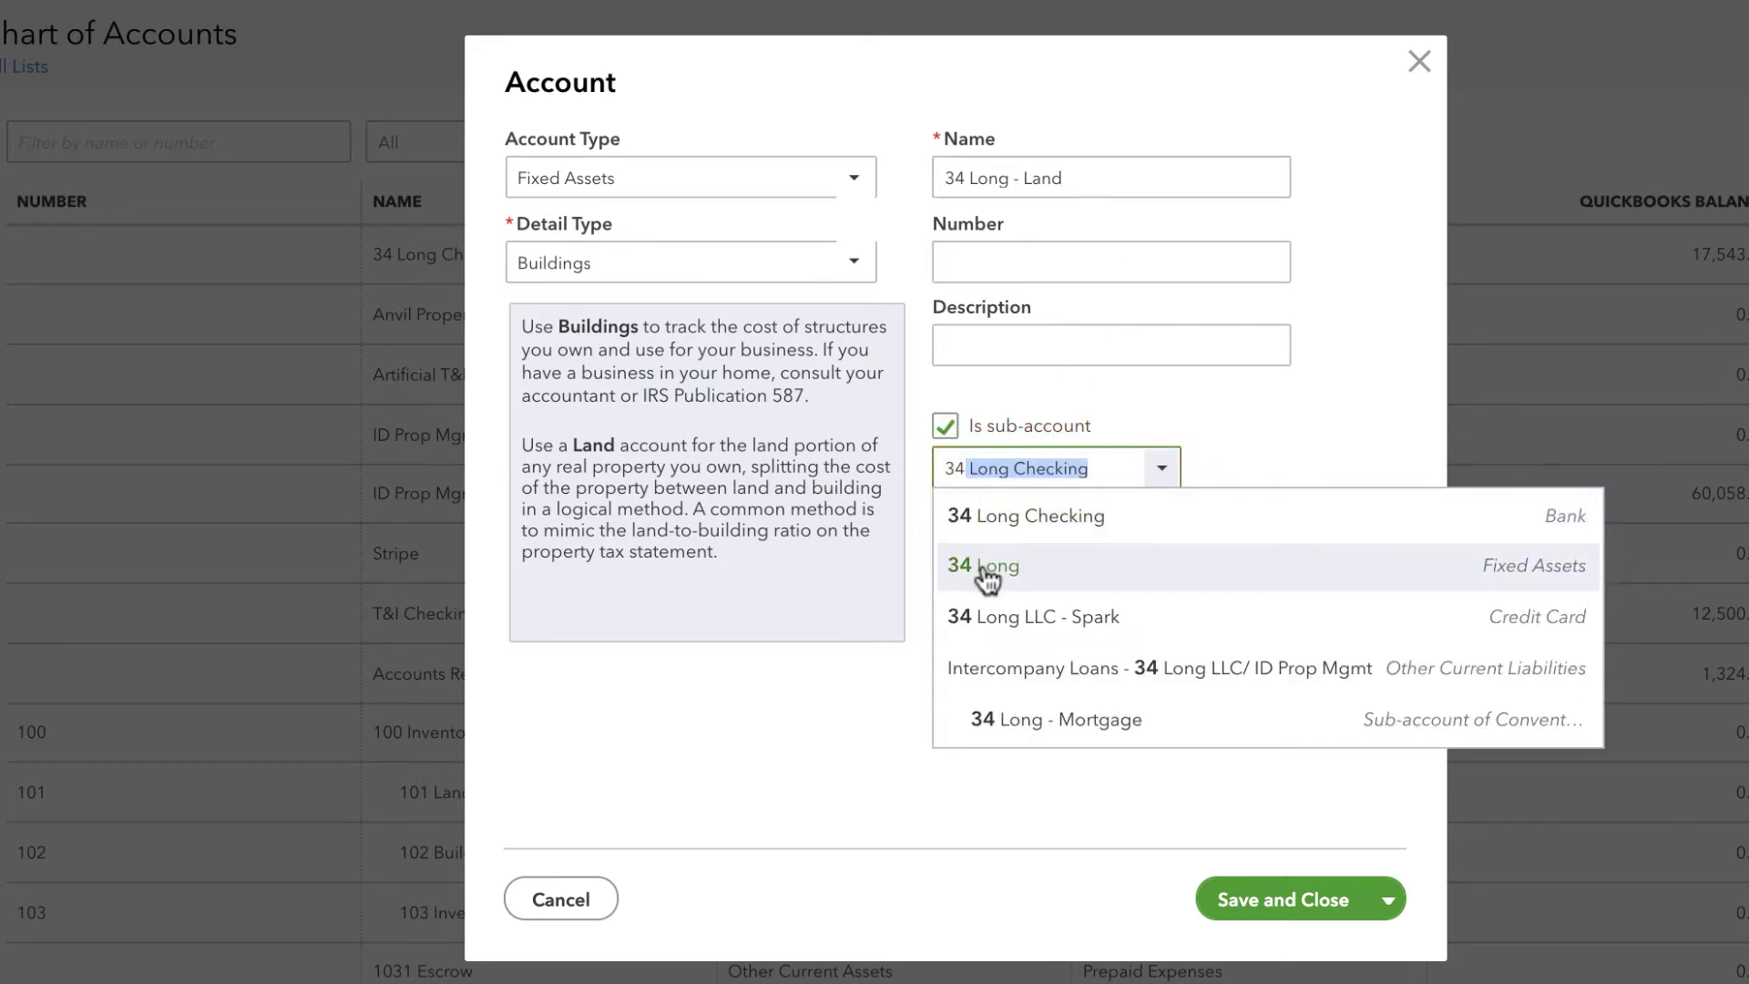
click(990, 581)
click(1388, 901)
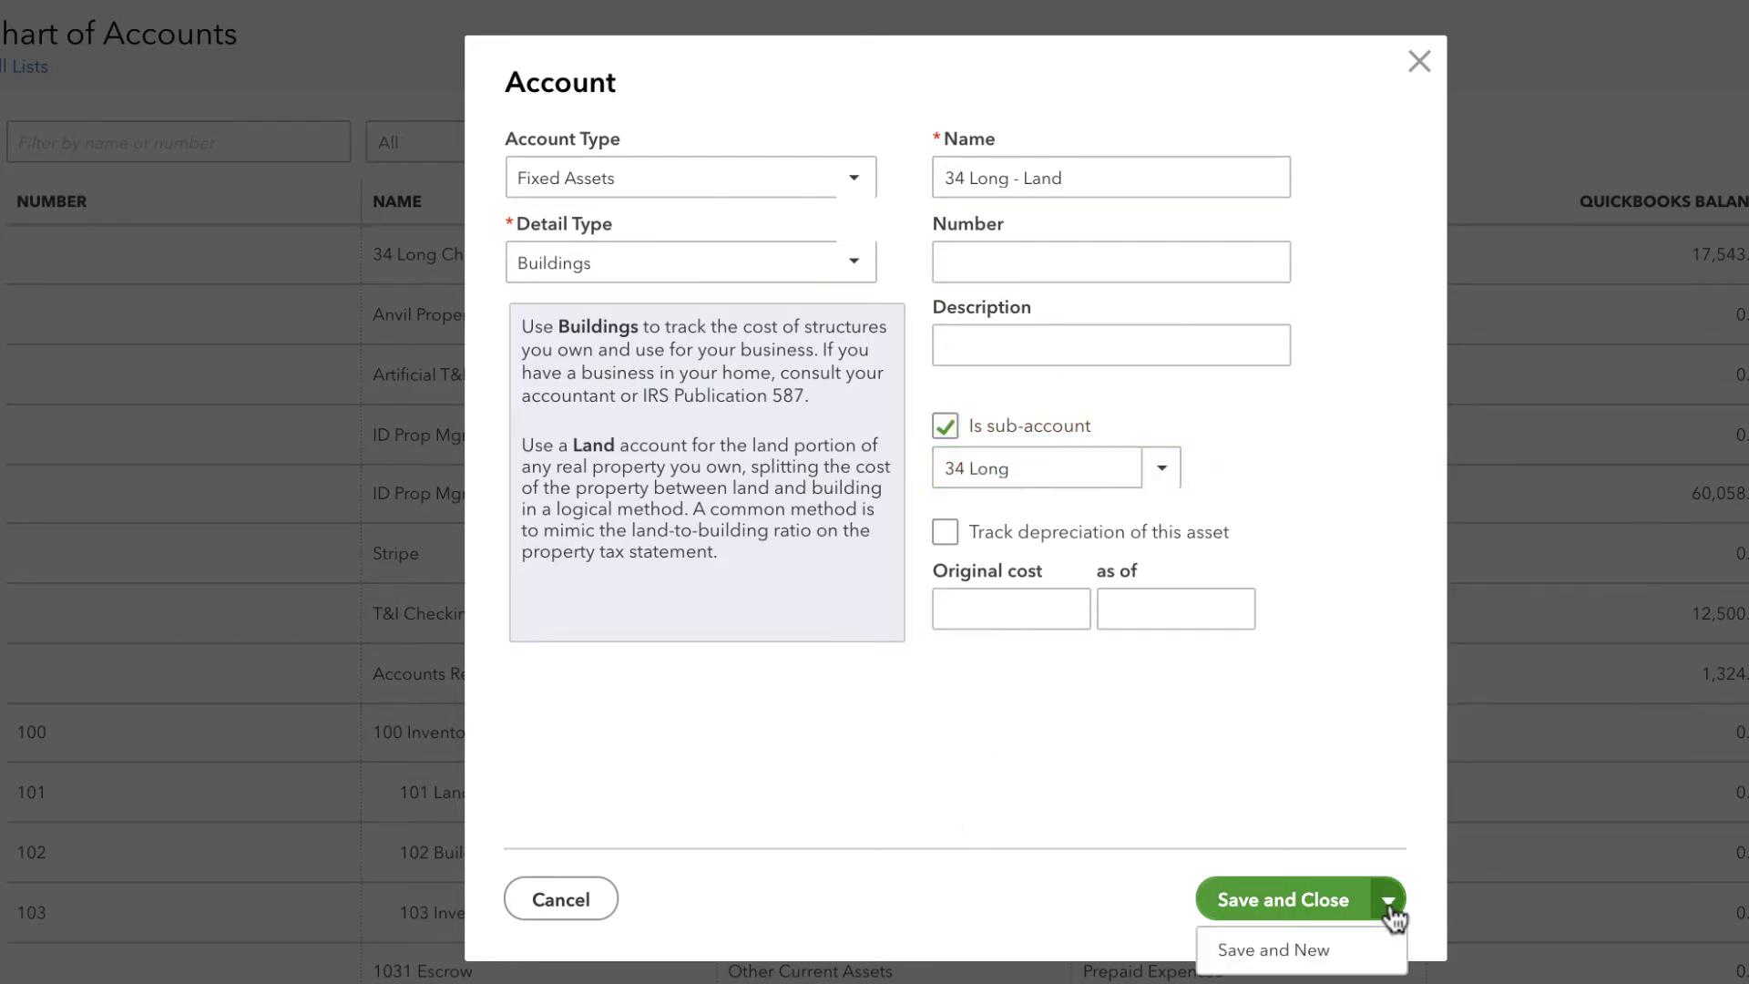
click(1336, 950)
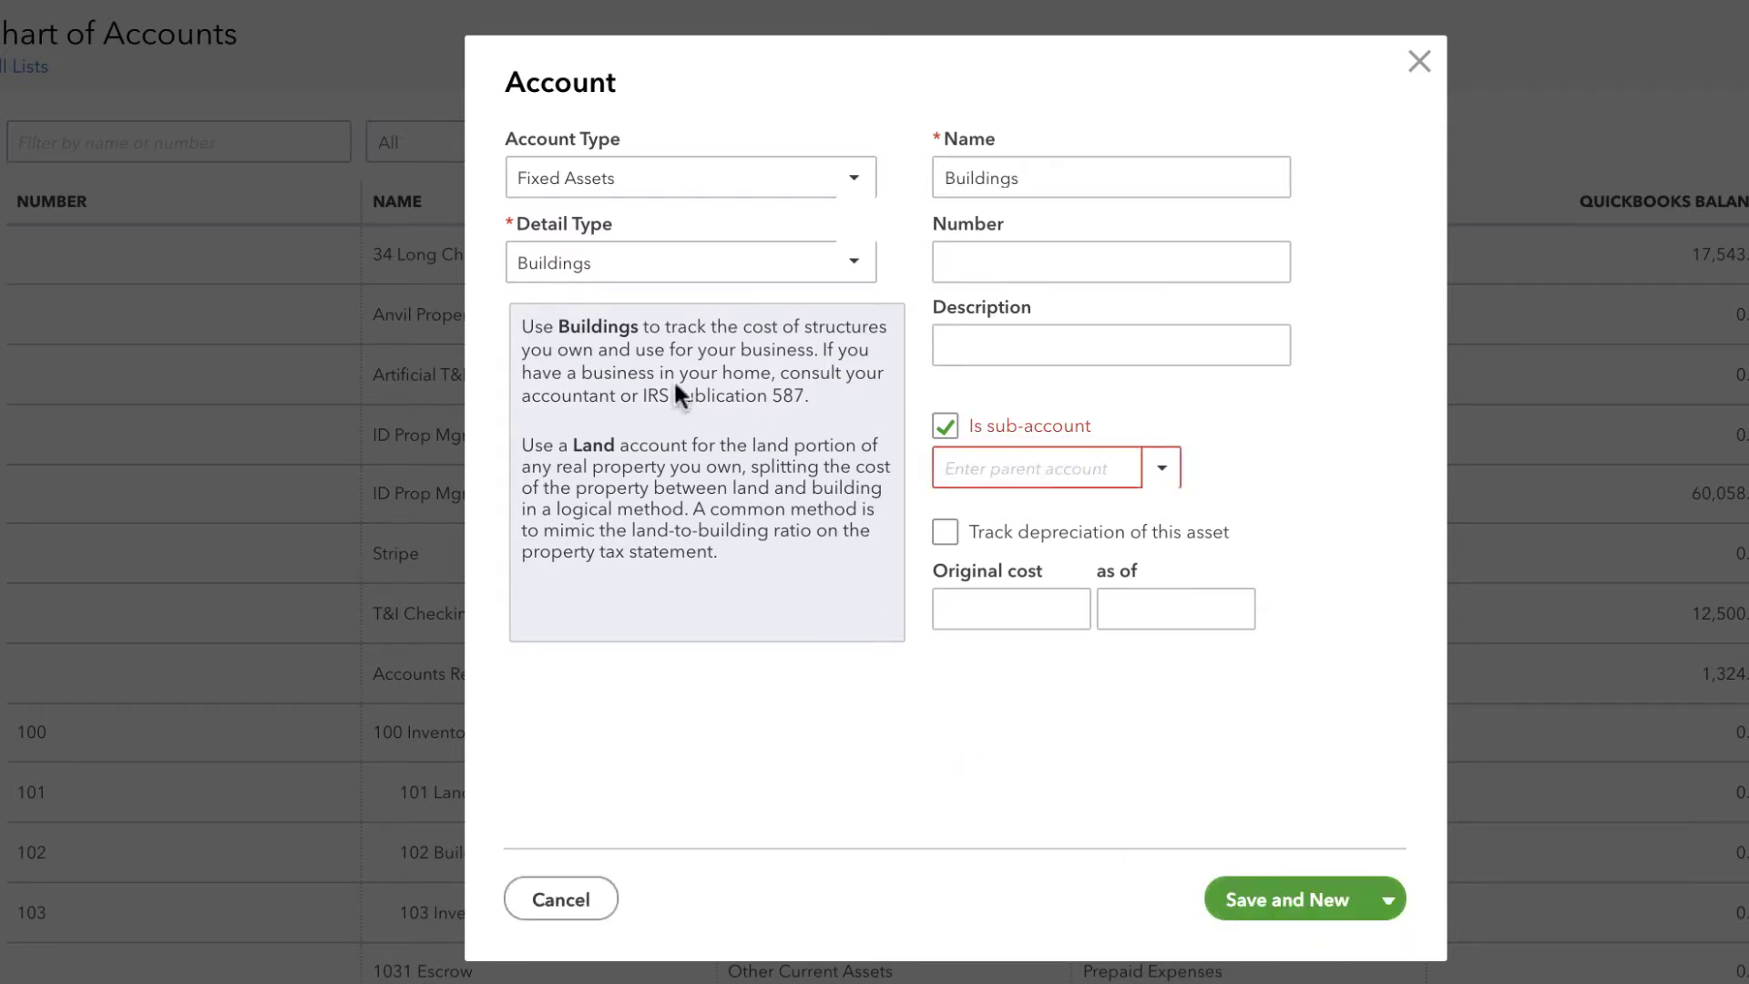
Add 34 Long - Building as another sub-account under parent 34 Long.
double_click(1006, 177)
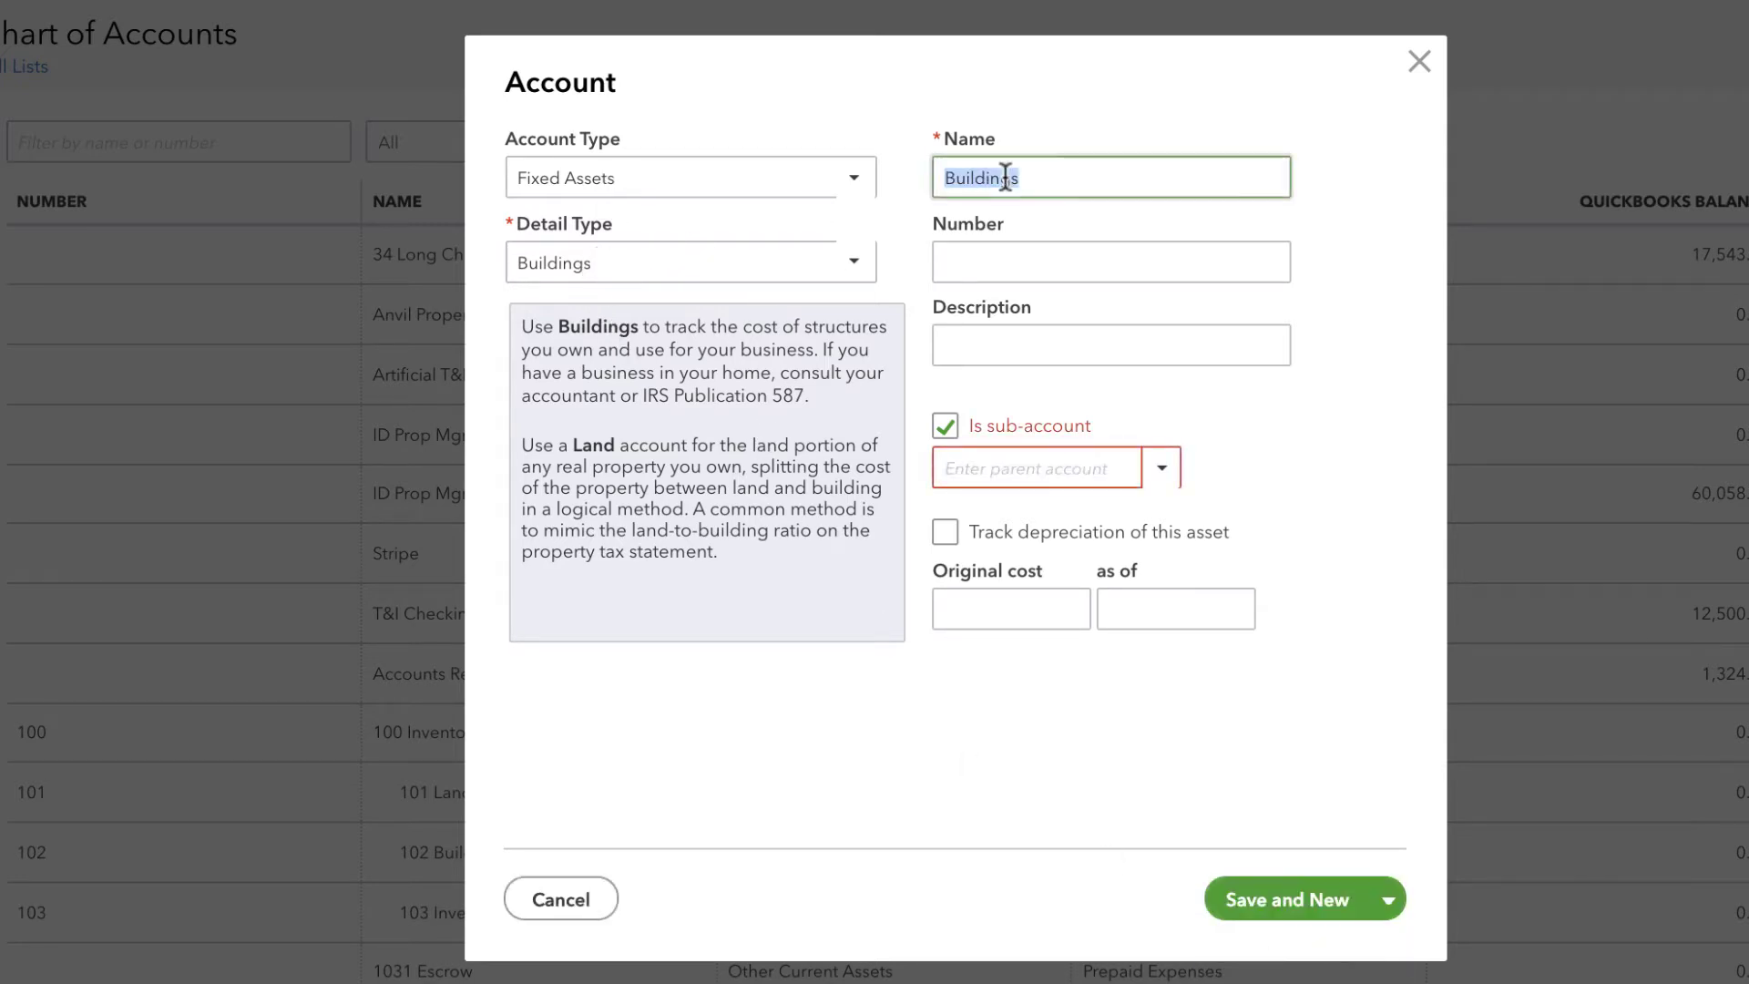
text(34 Long -)
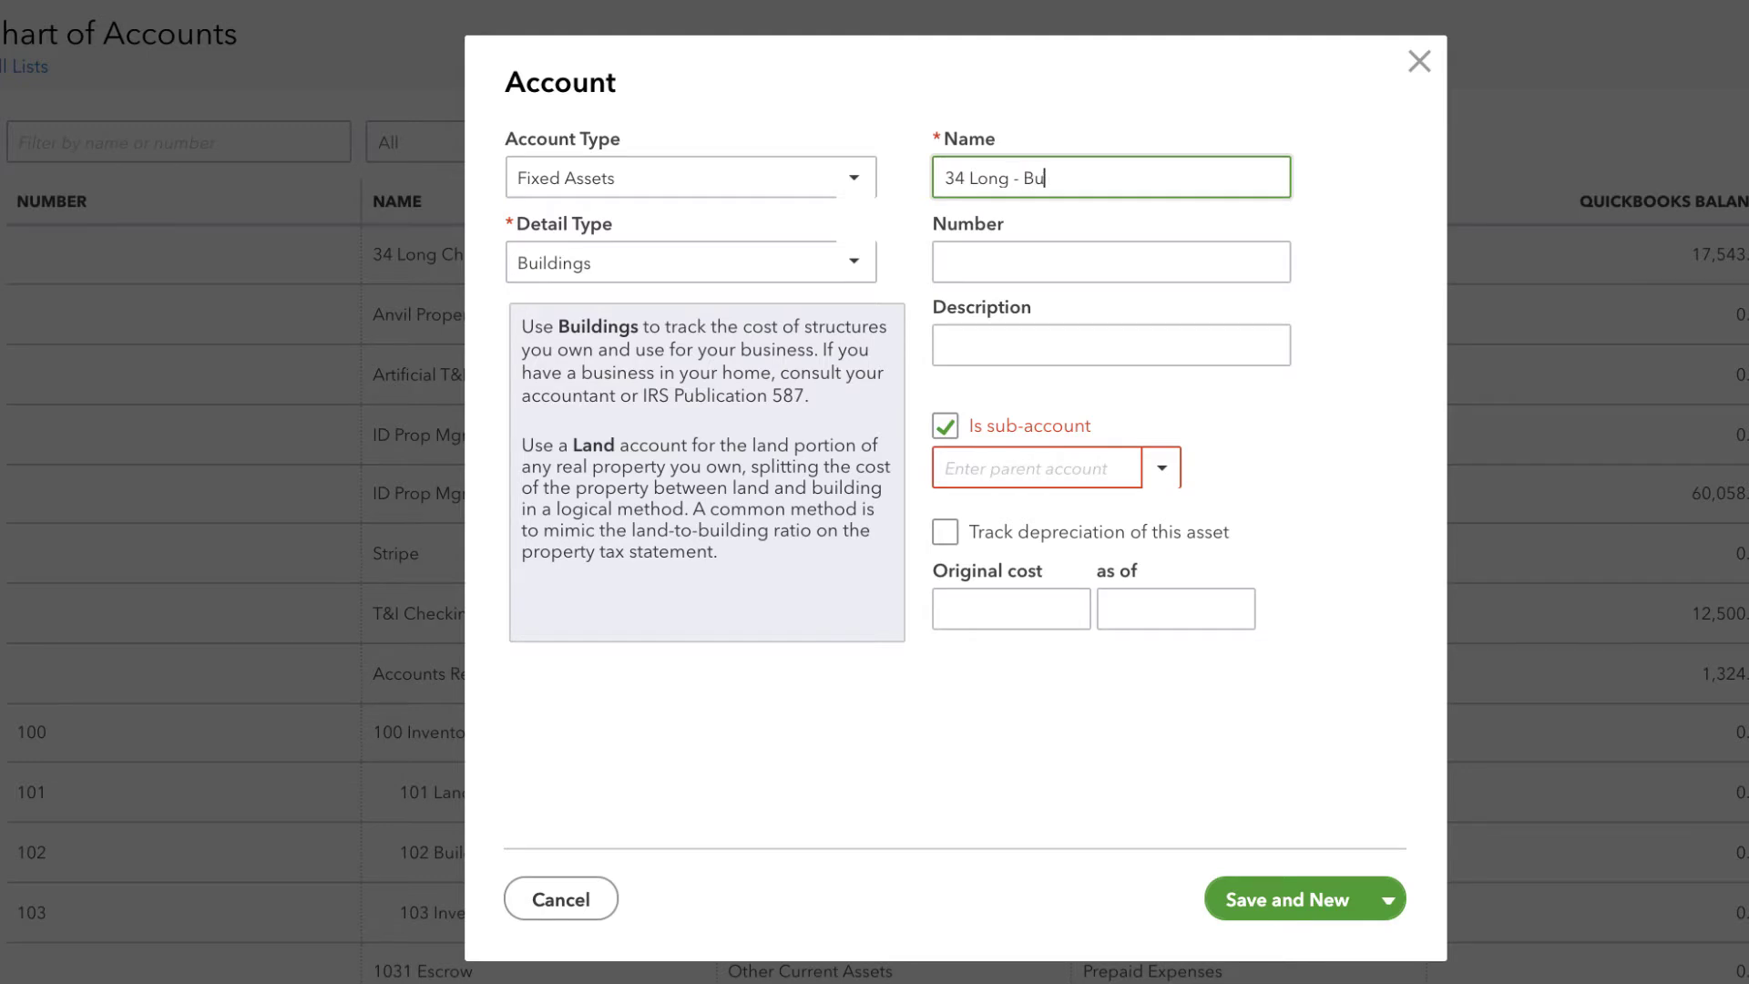
click(984, 465)
text(12)
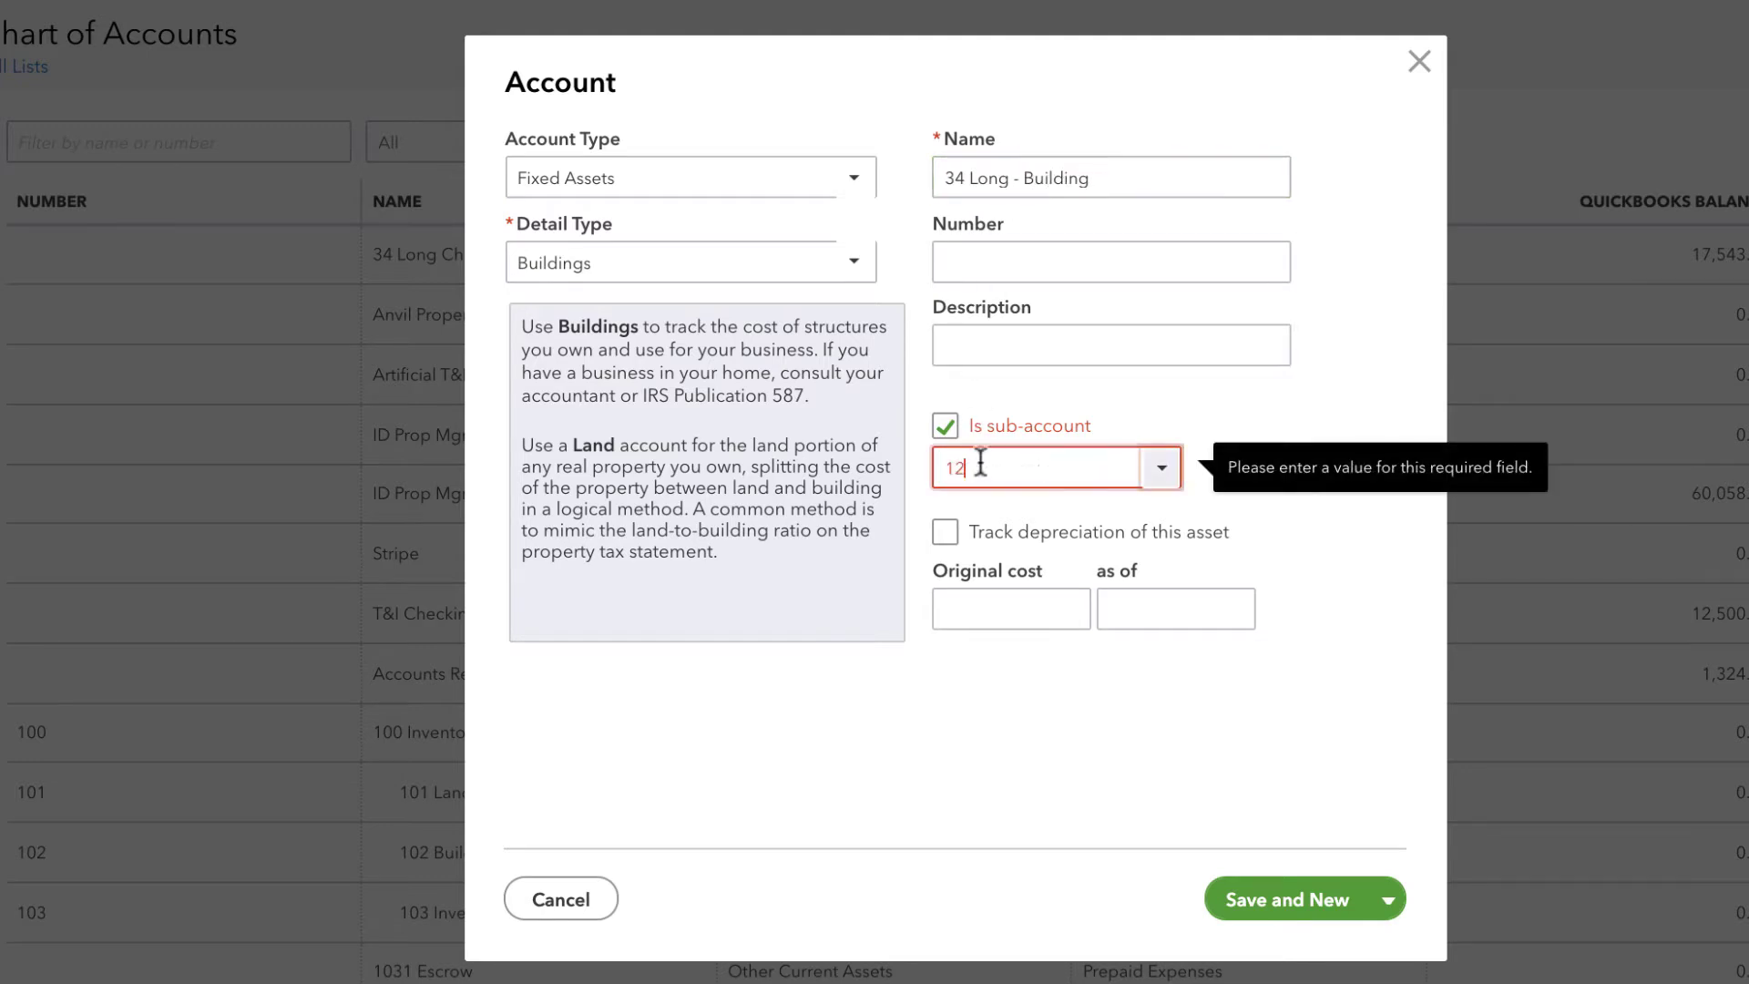
text(334 Long Checking)
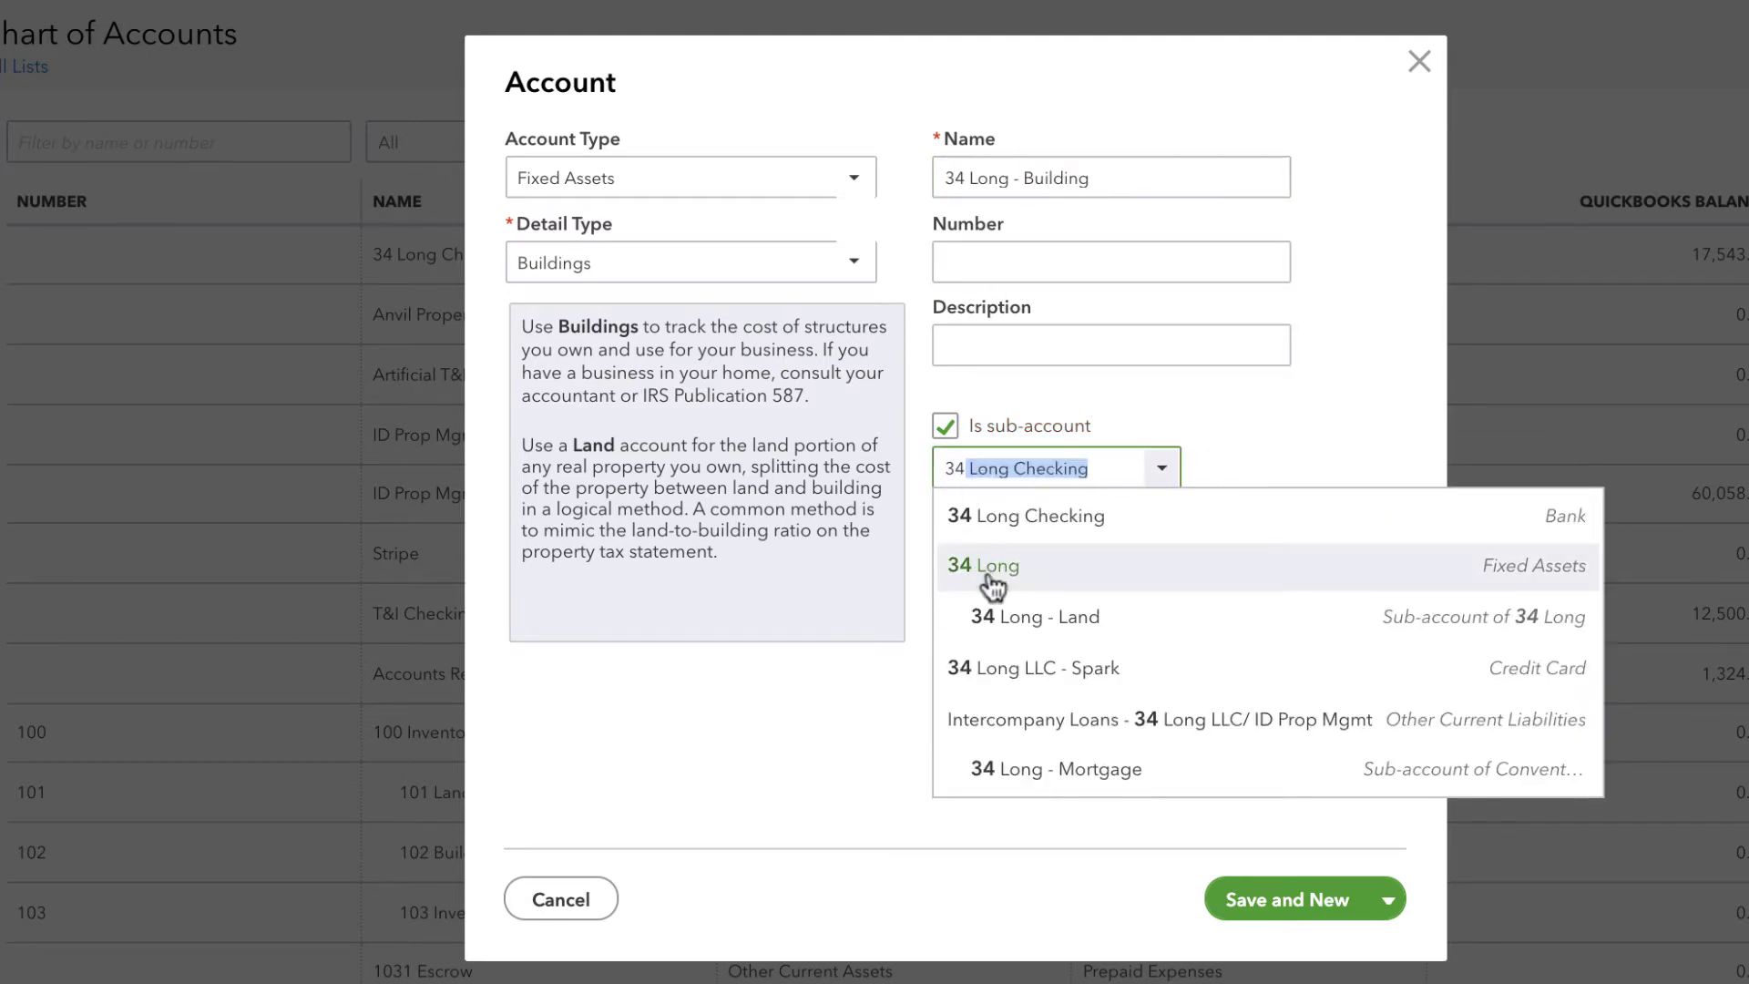
click(979, 566)
click(1323, 902)
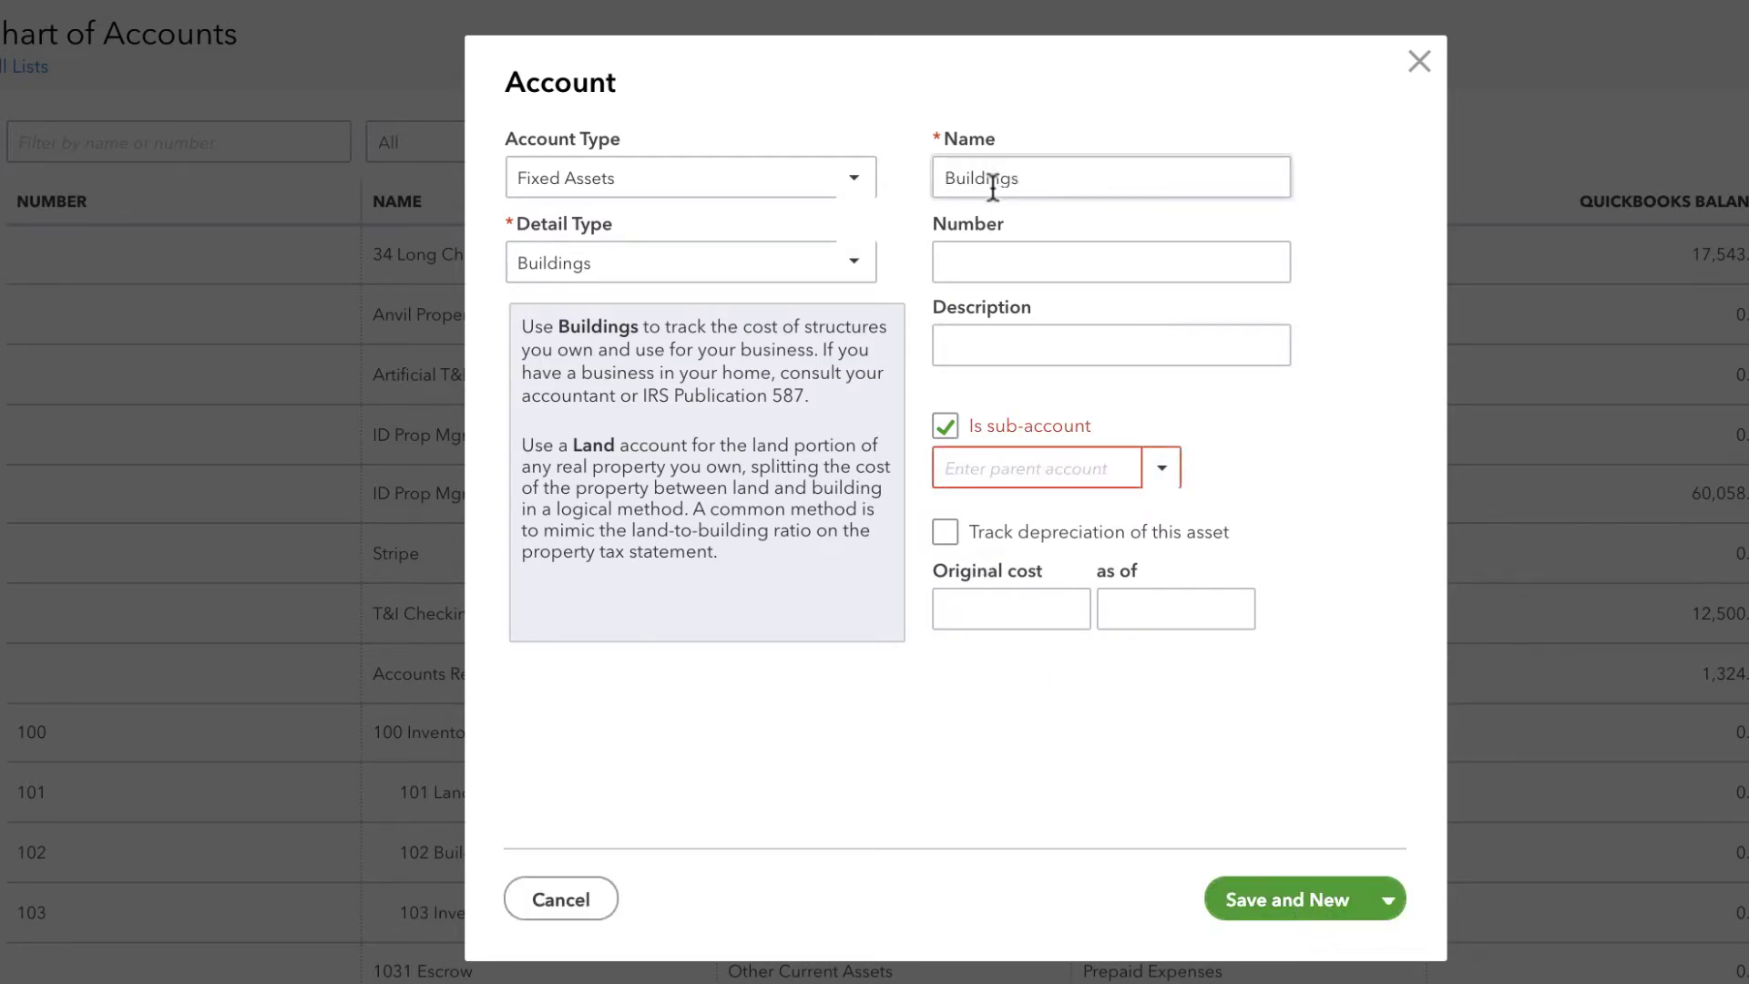
Add 34 Long - CapEx under parent 34 Long and close the form.
drag(945, 177, 993, 183)
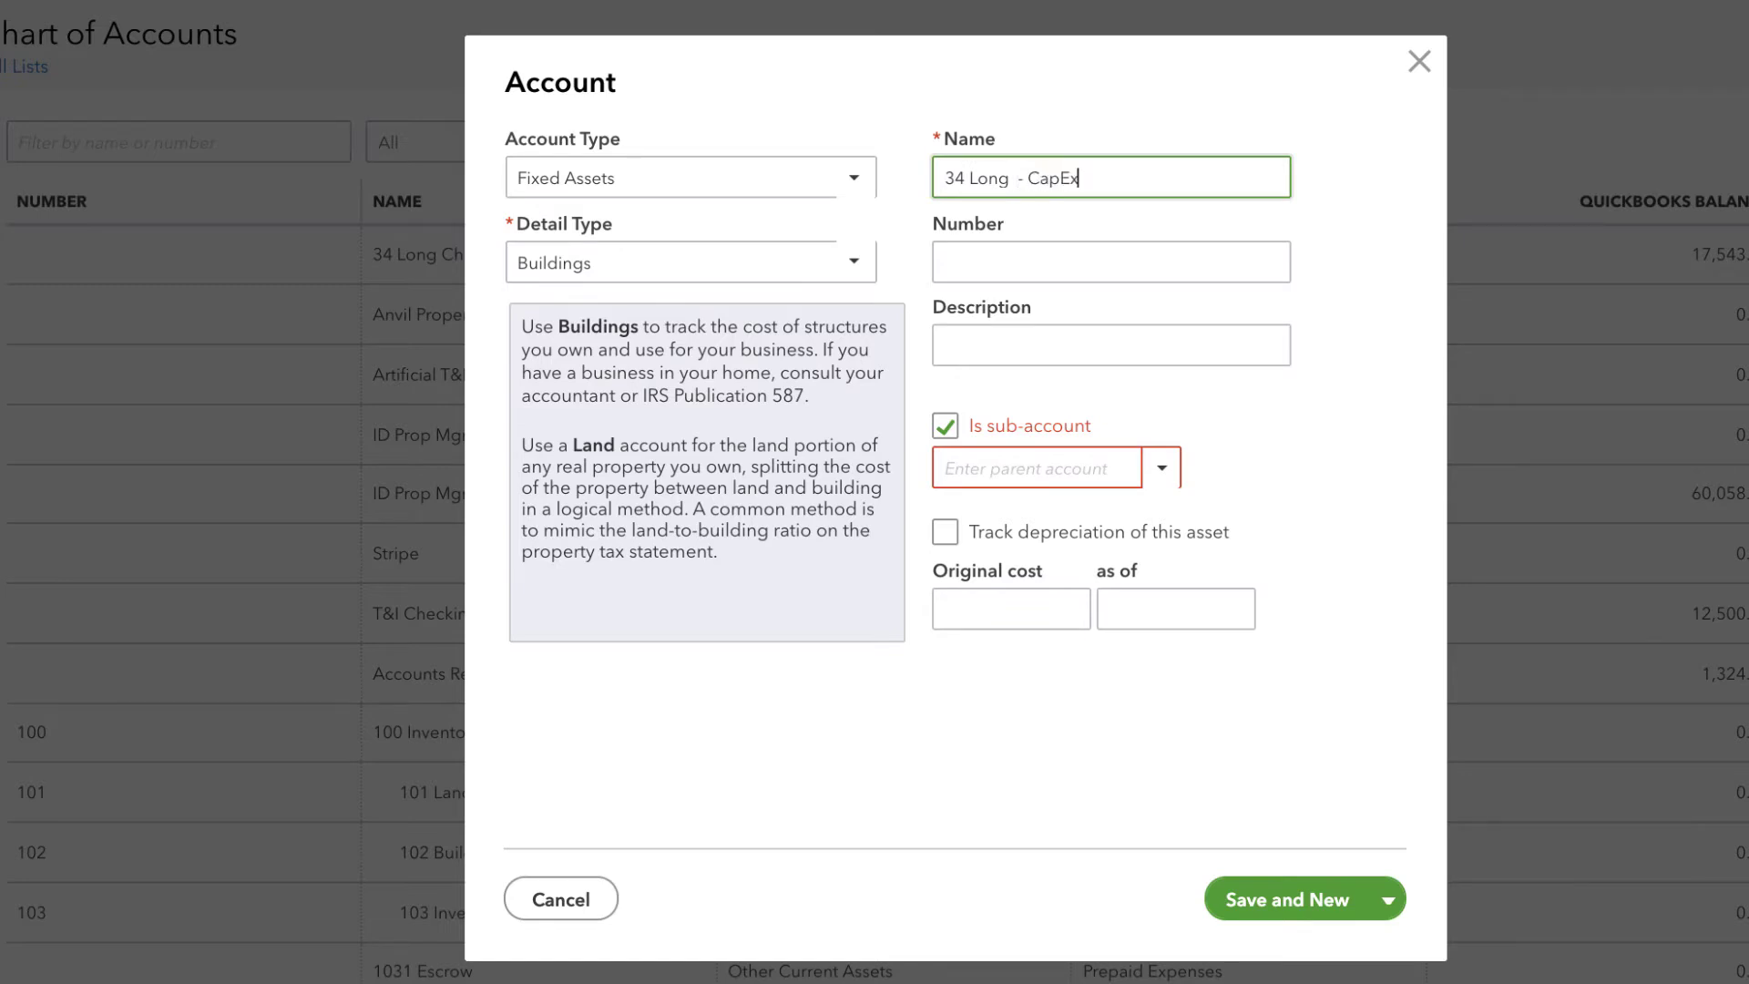
click(1174, 479)
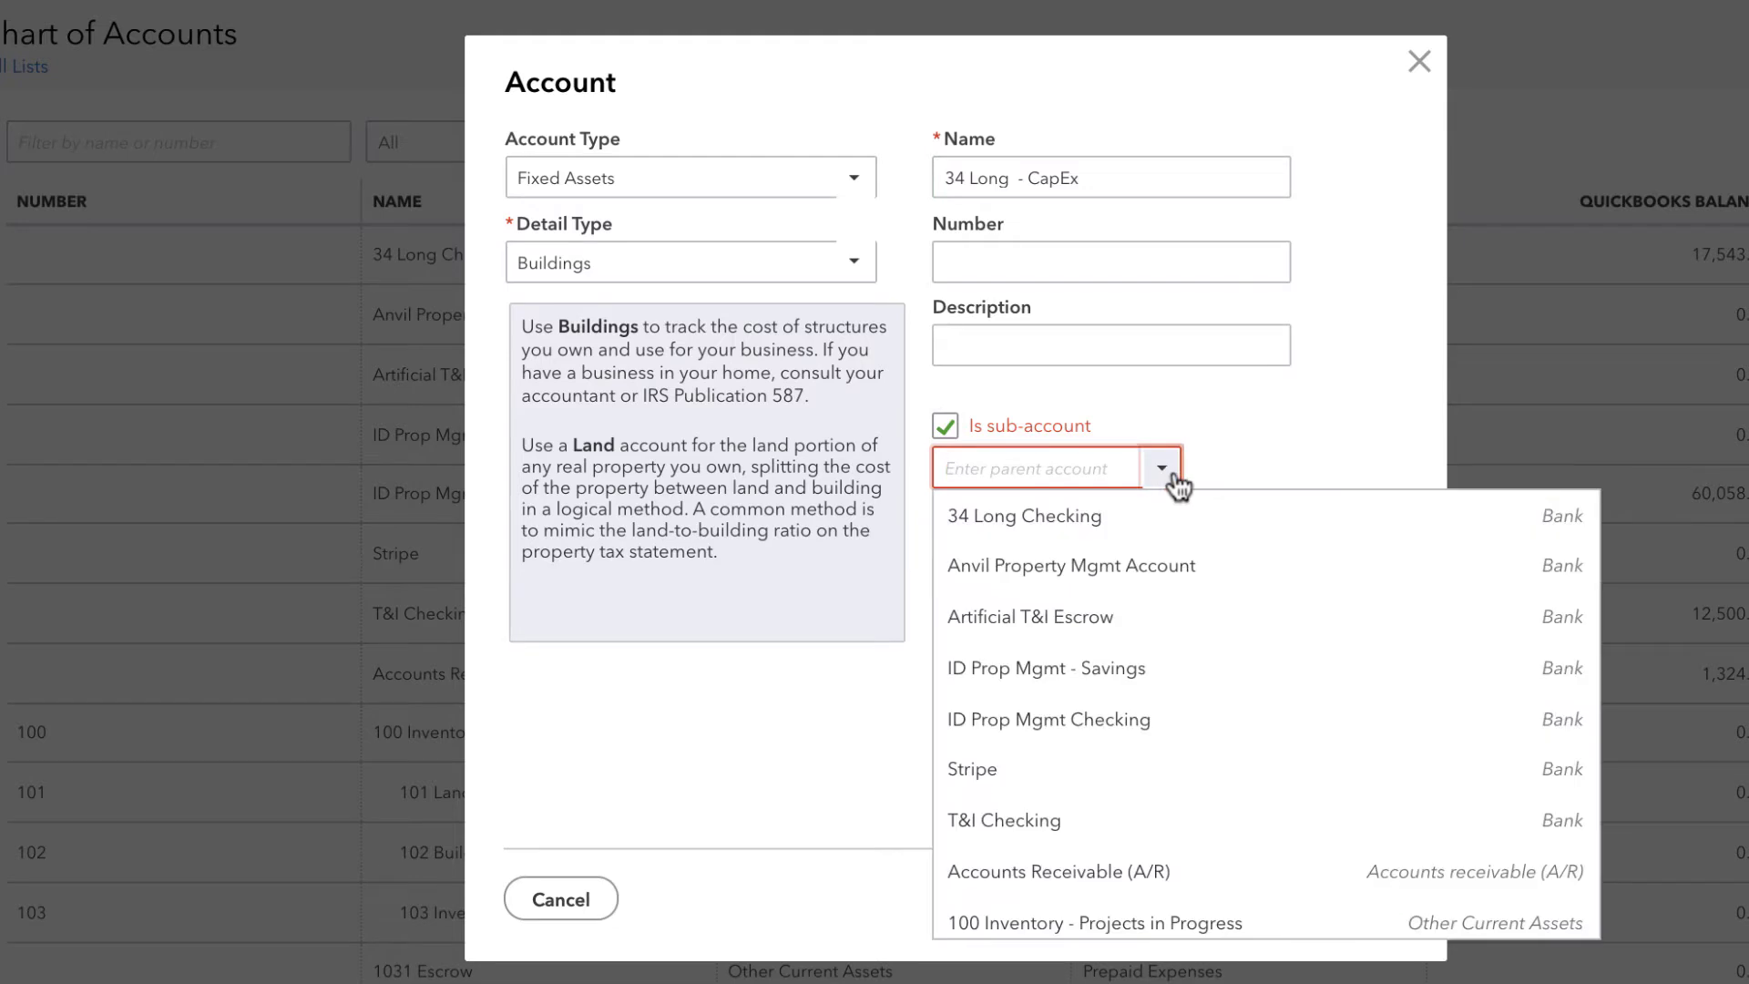
text(34 Long Checking)
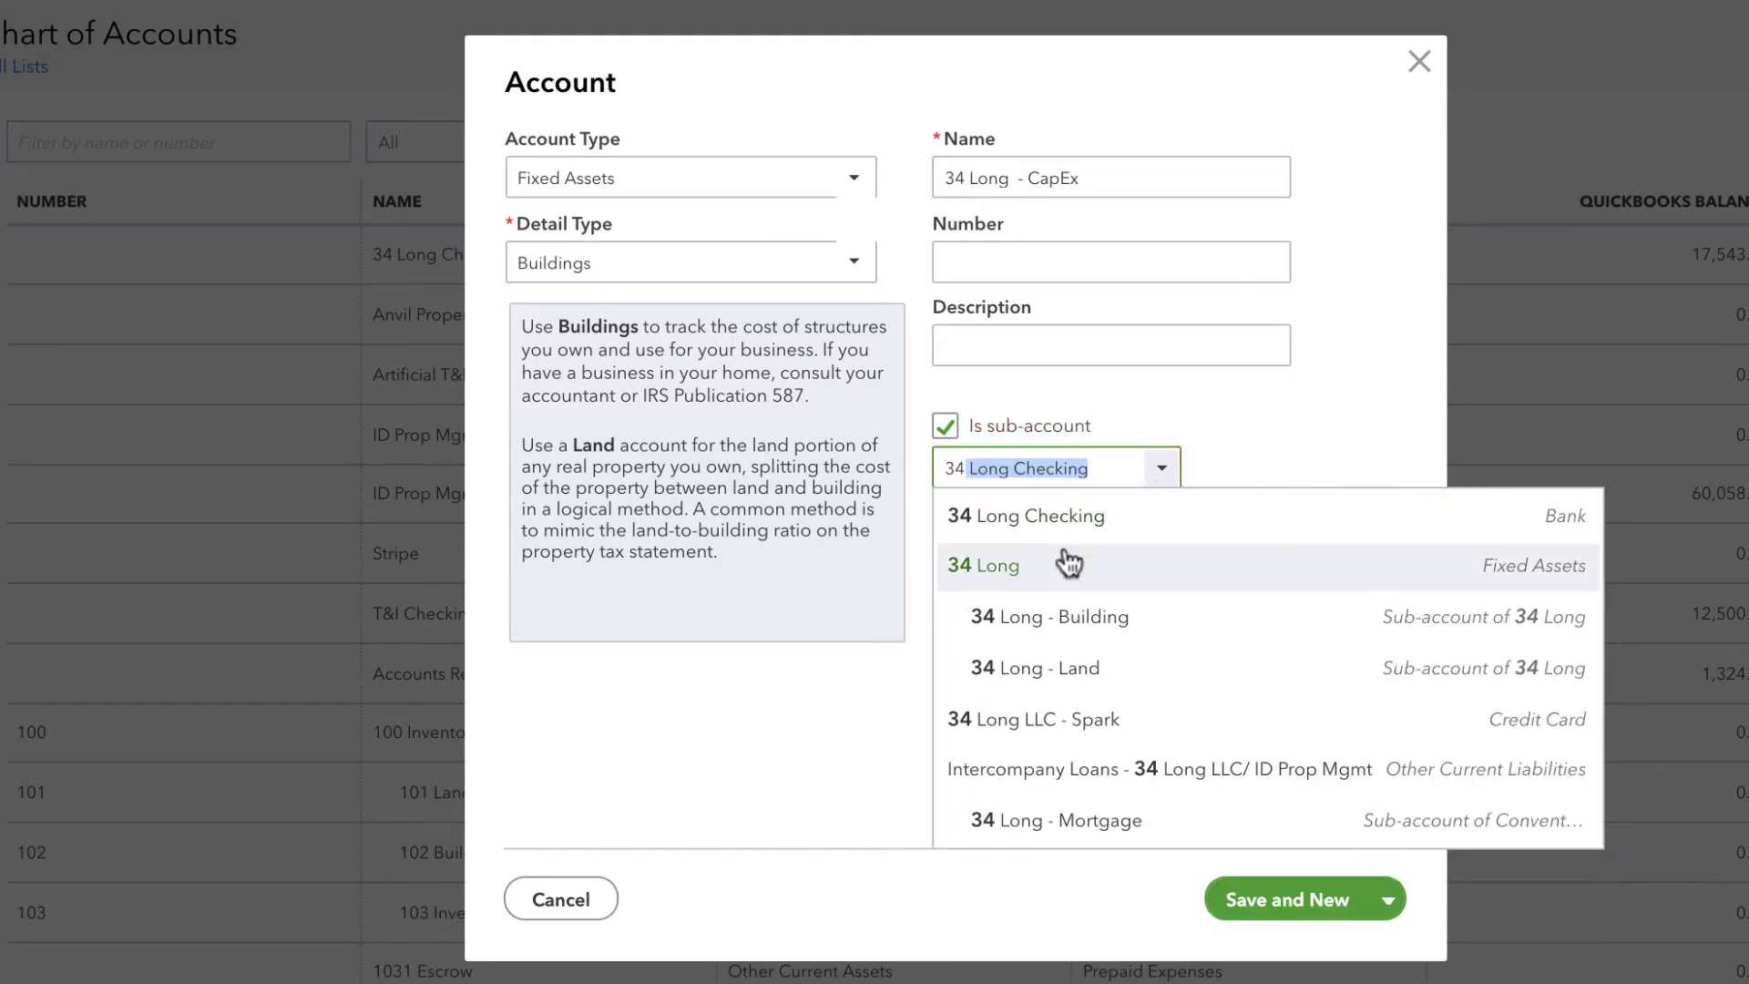
click(1064, 561)
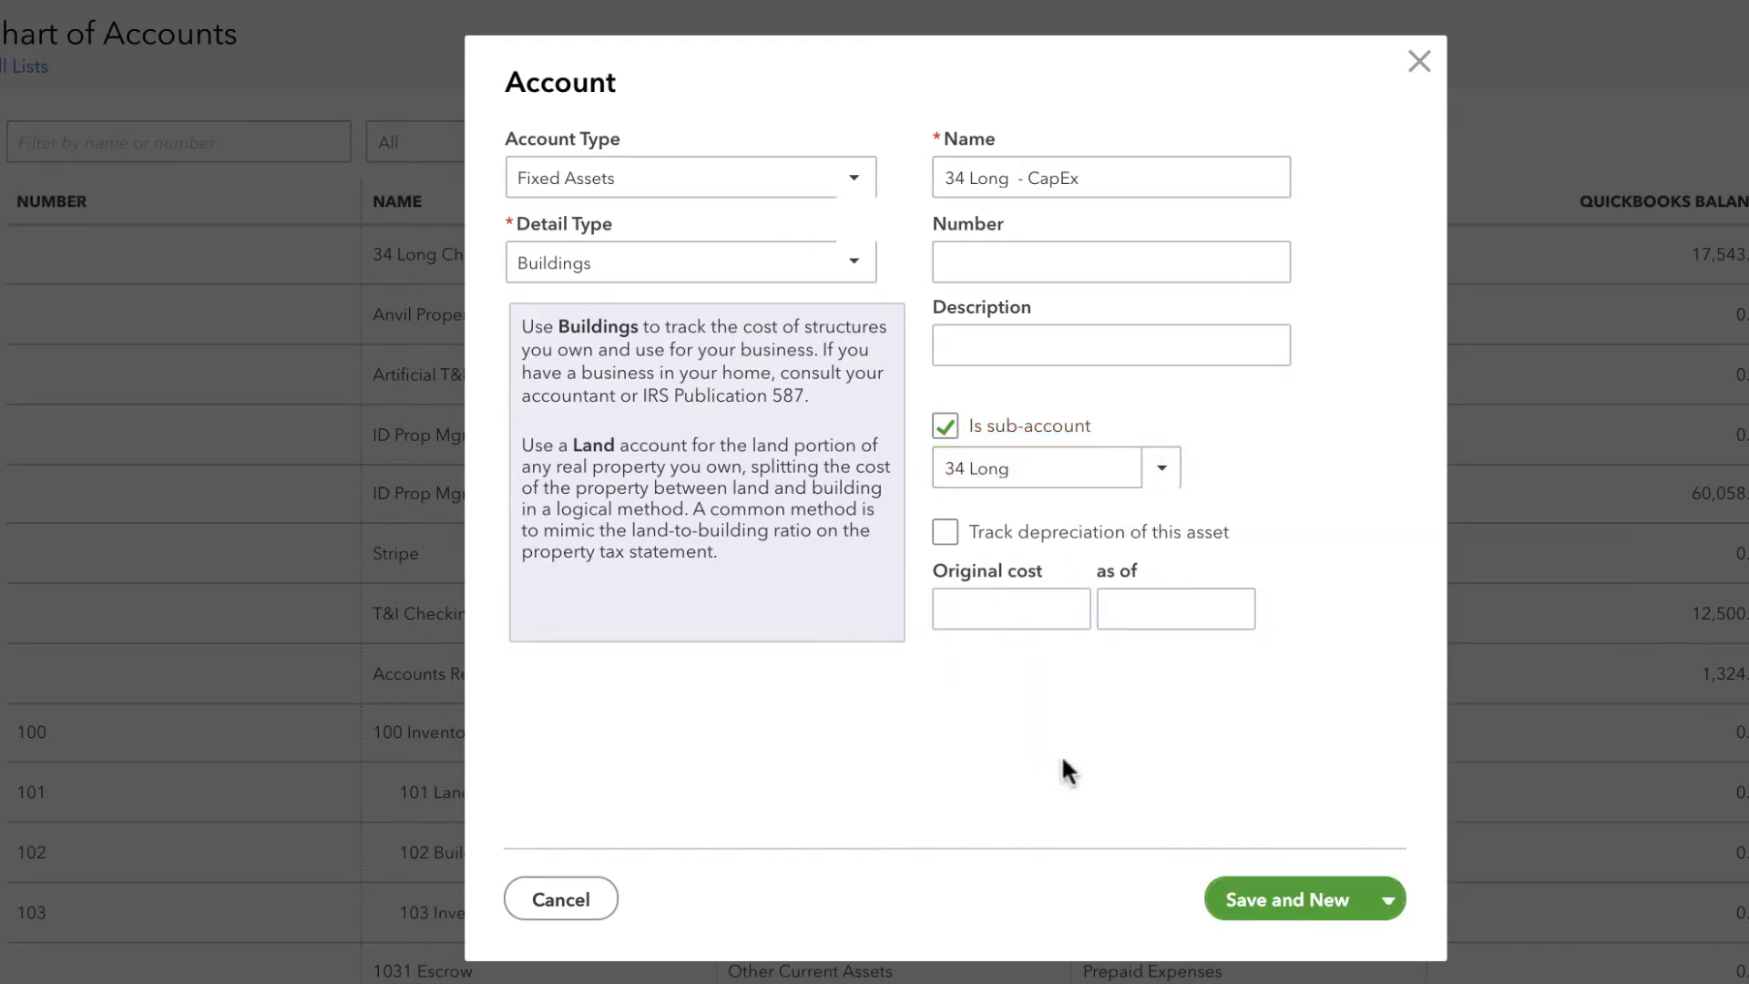
click(1387, 902)
click(1288, 957)
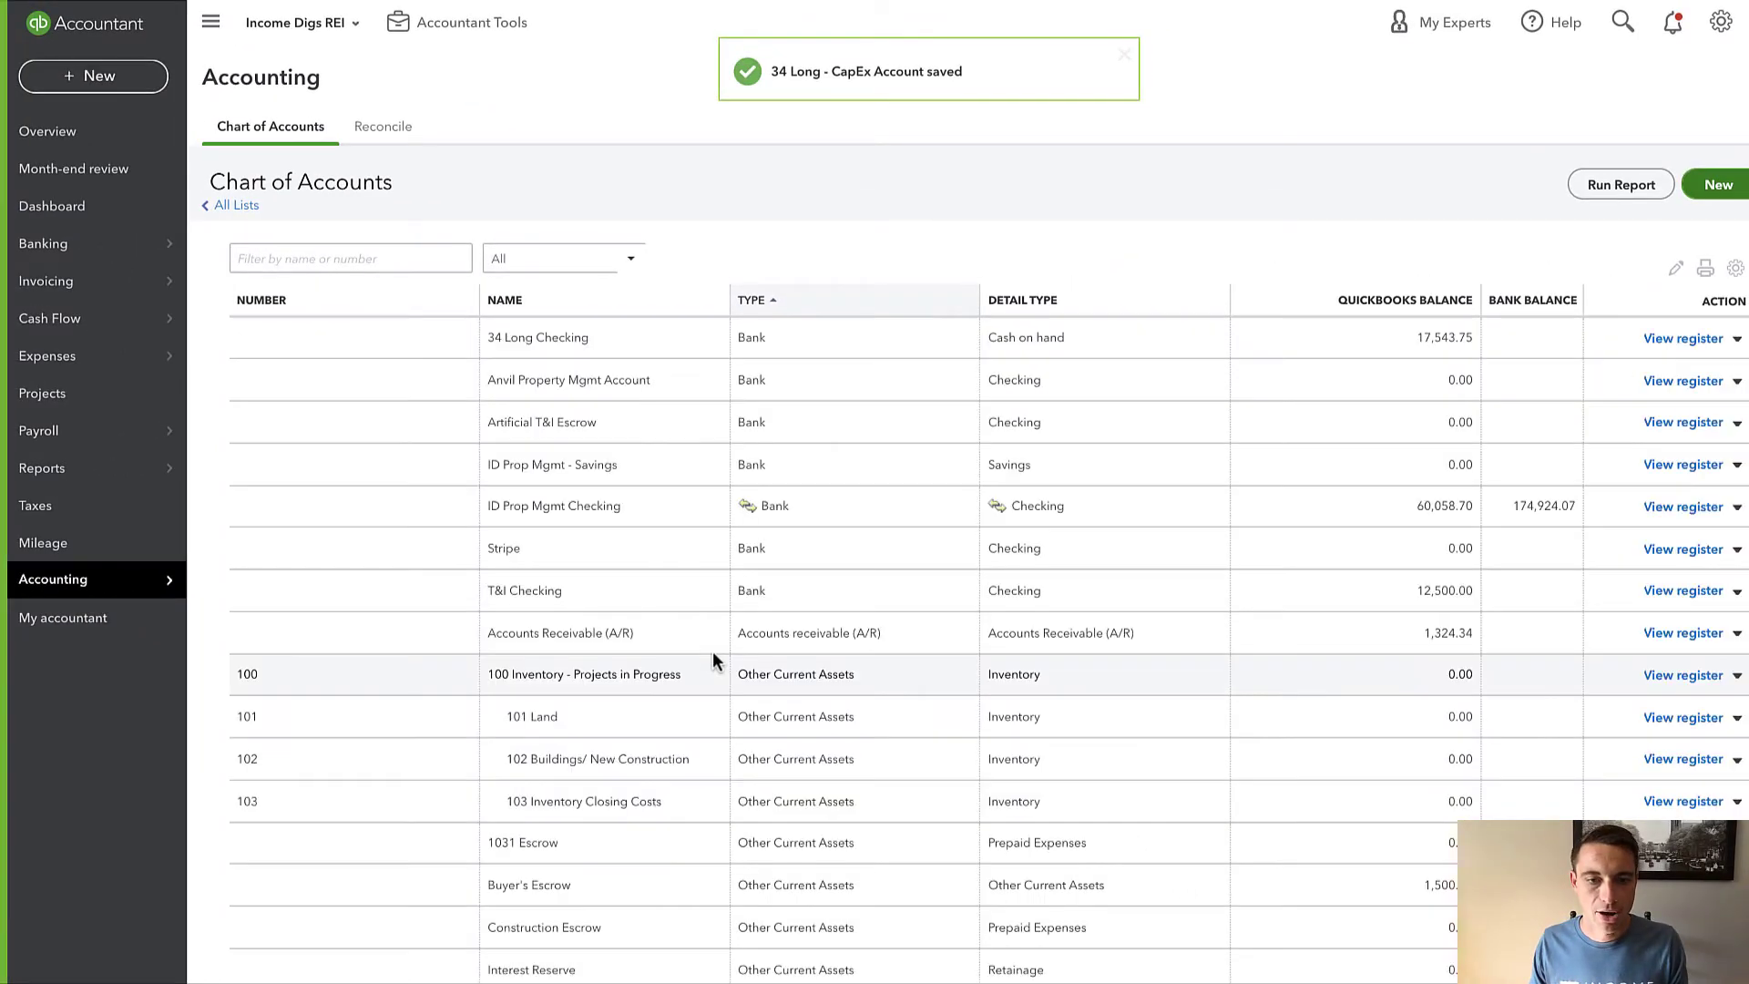
Open the Balance Sheet - 2016 custom report and bring up the + New transaction menu.
scroll(706, 654, down, 5)
scroll(698, 659, down, 2)
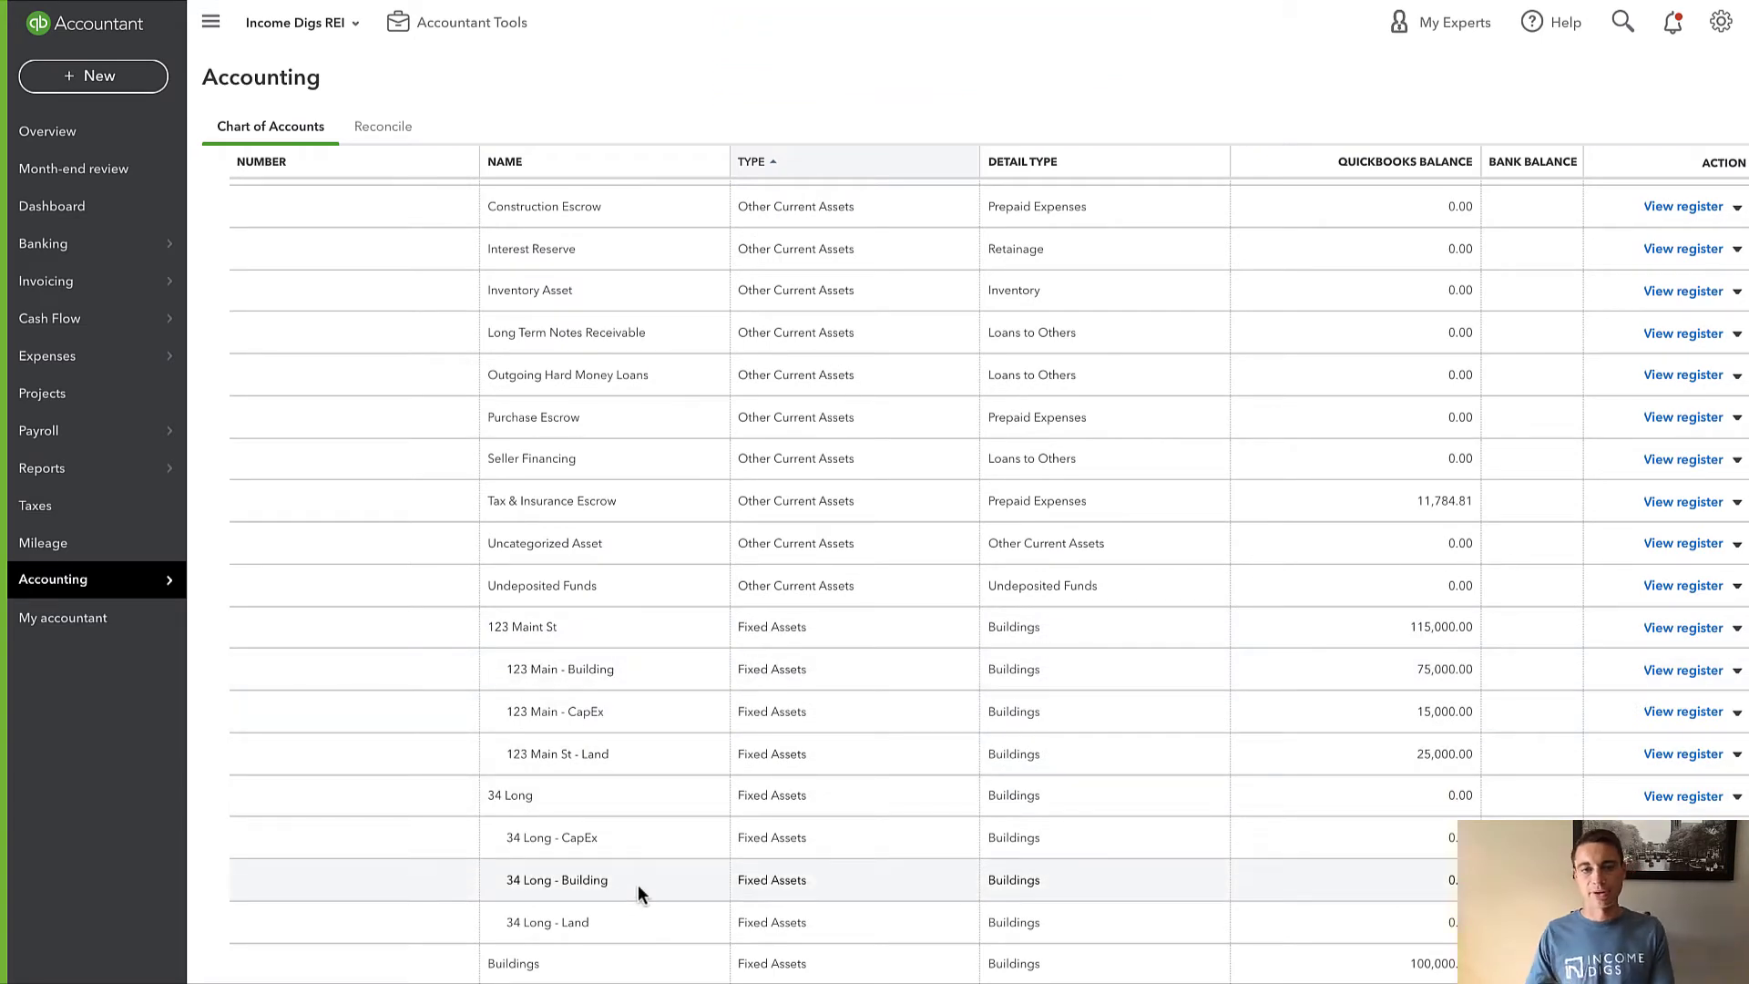
mouse_move(149, 469)
click(218, 472)
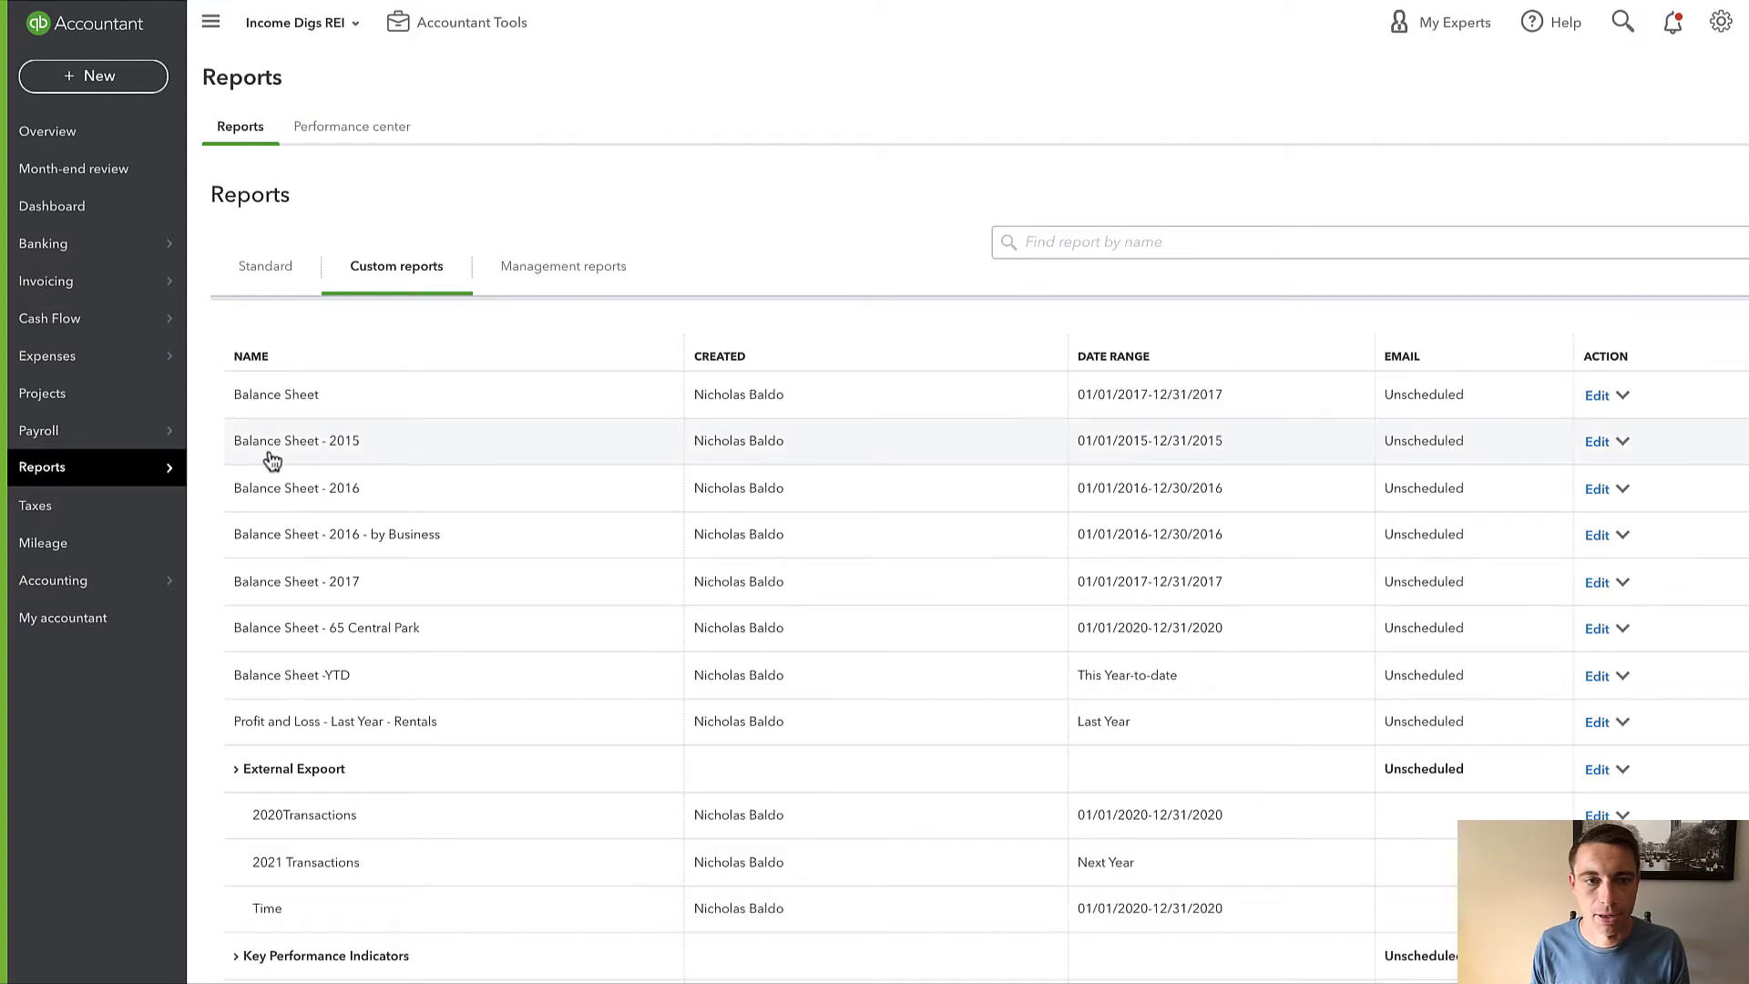
click(272, 487)
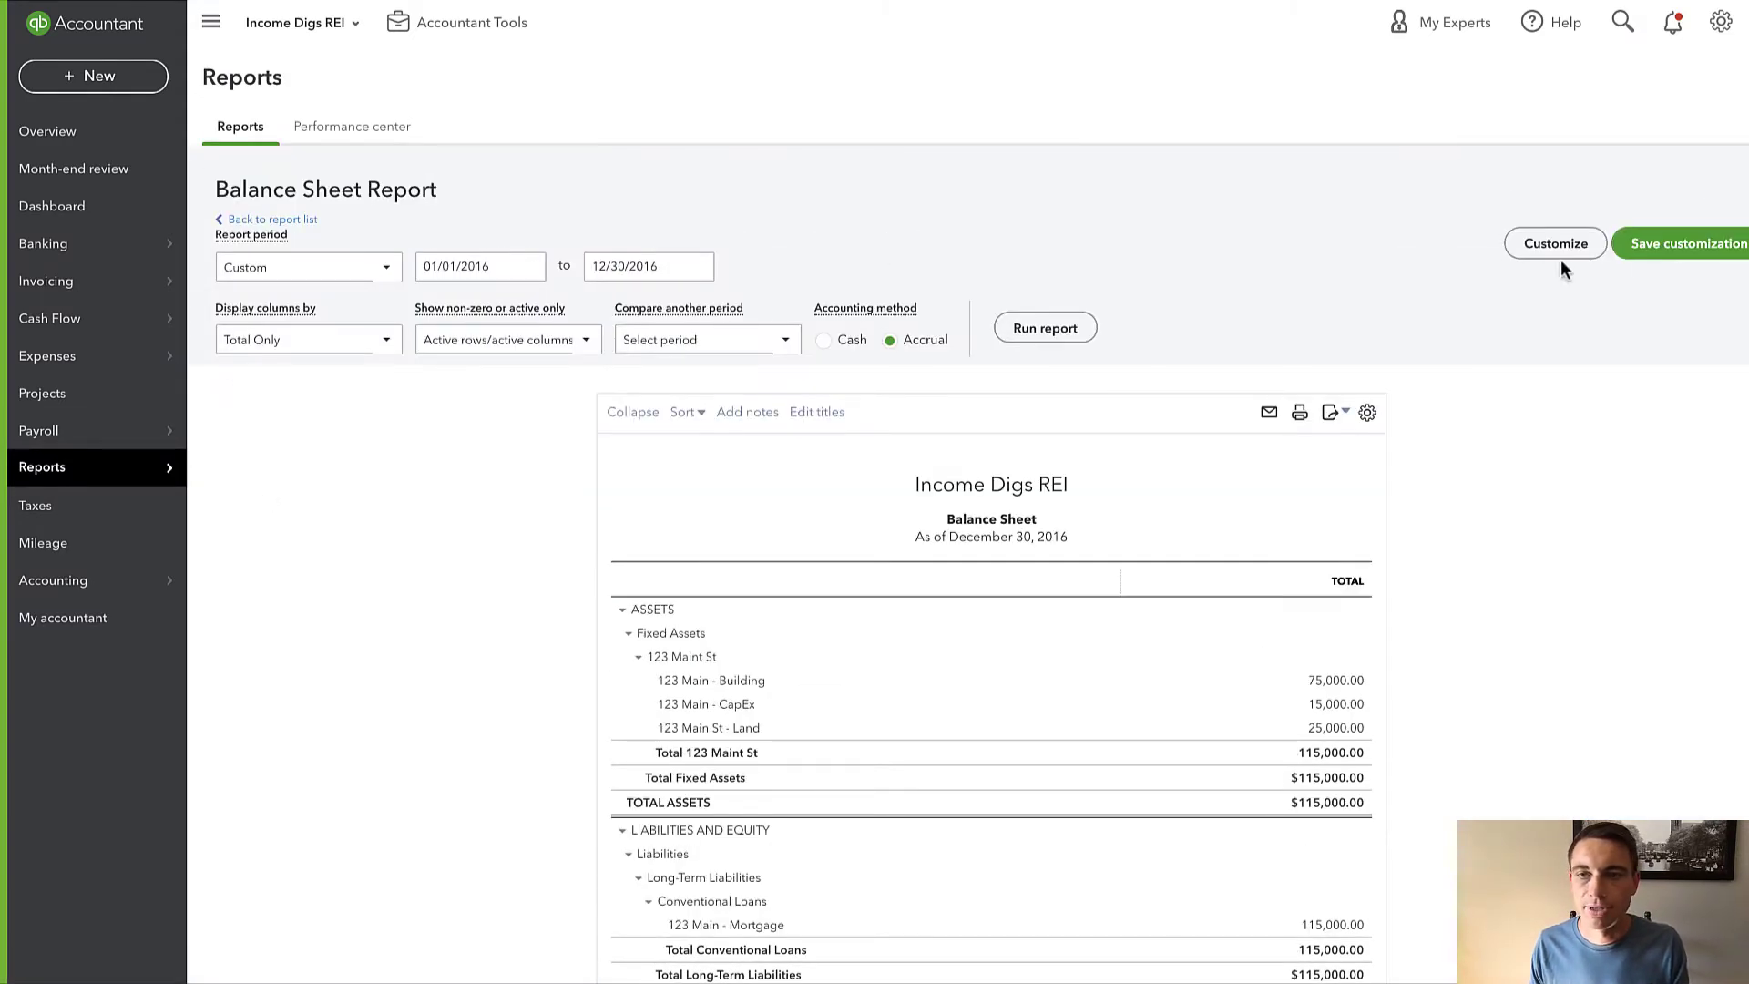
click(150, 78)
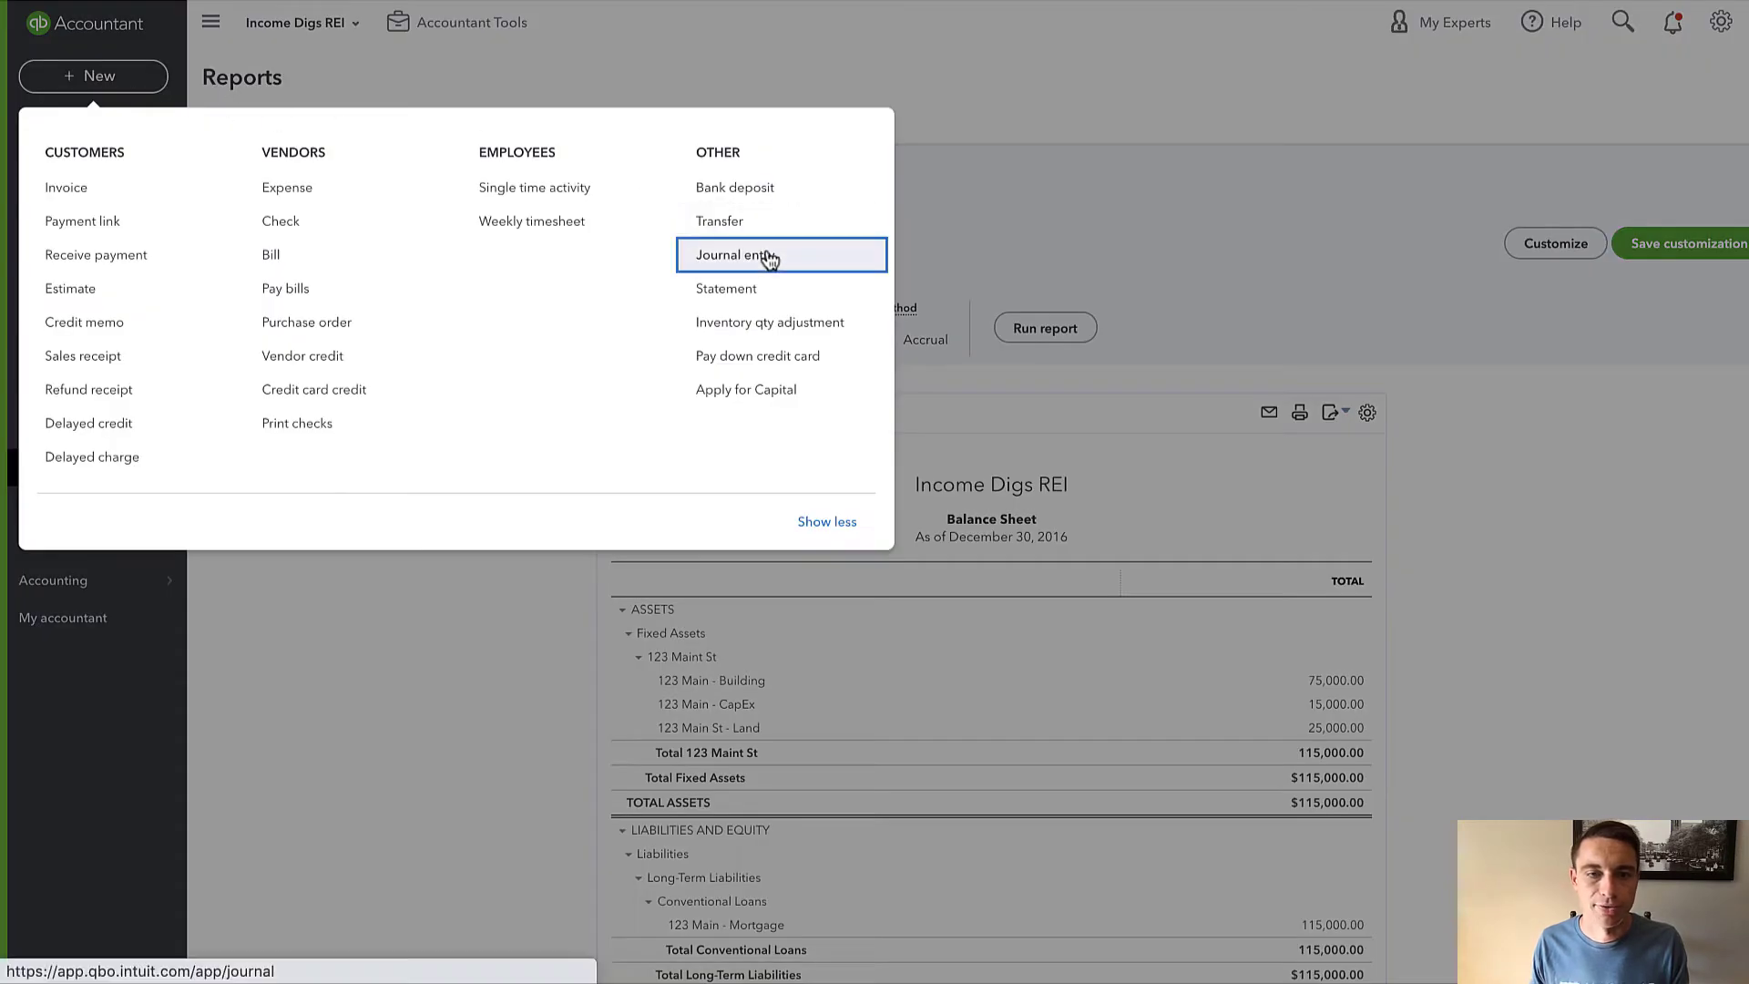
Start a journal entry dated 07/11/2016 with lines for 34 Long - Building, CapEx and Land.
click(767, 257)
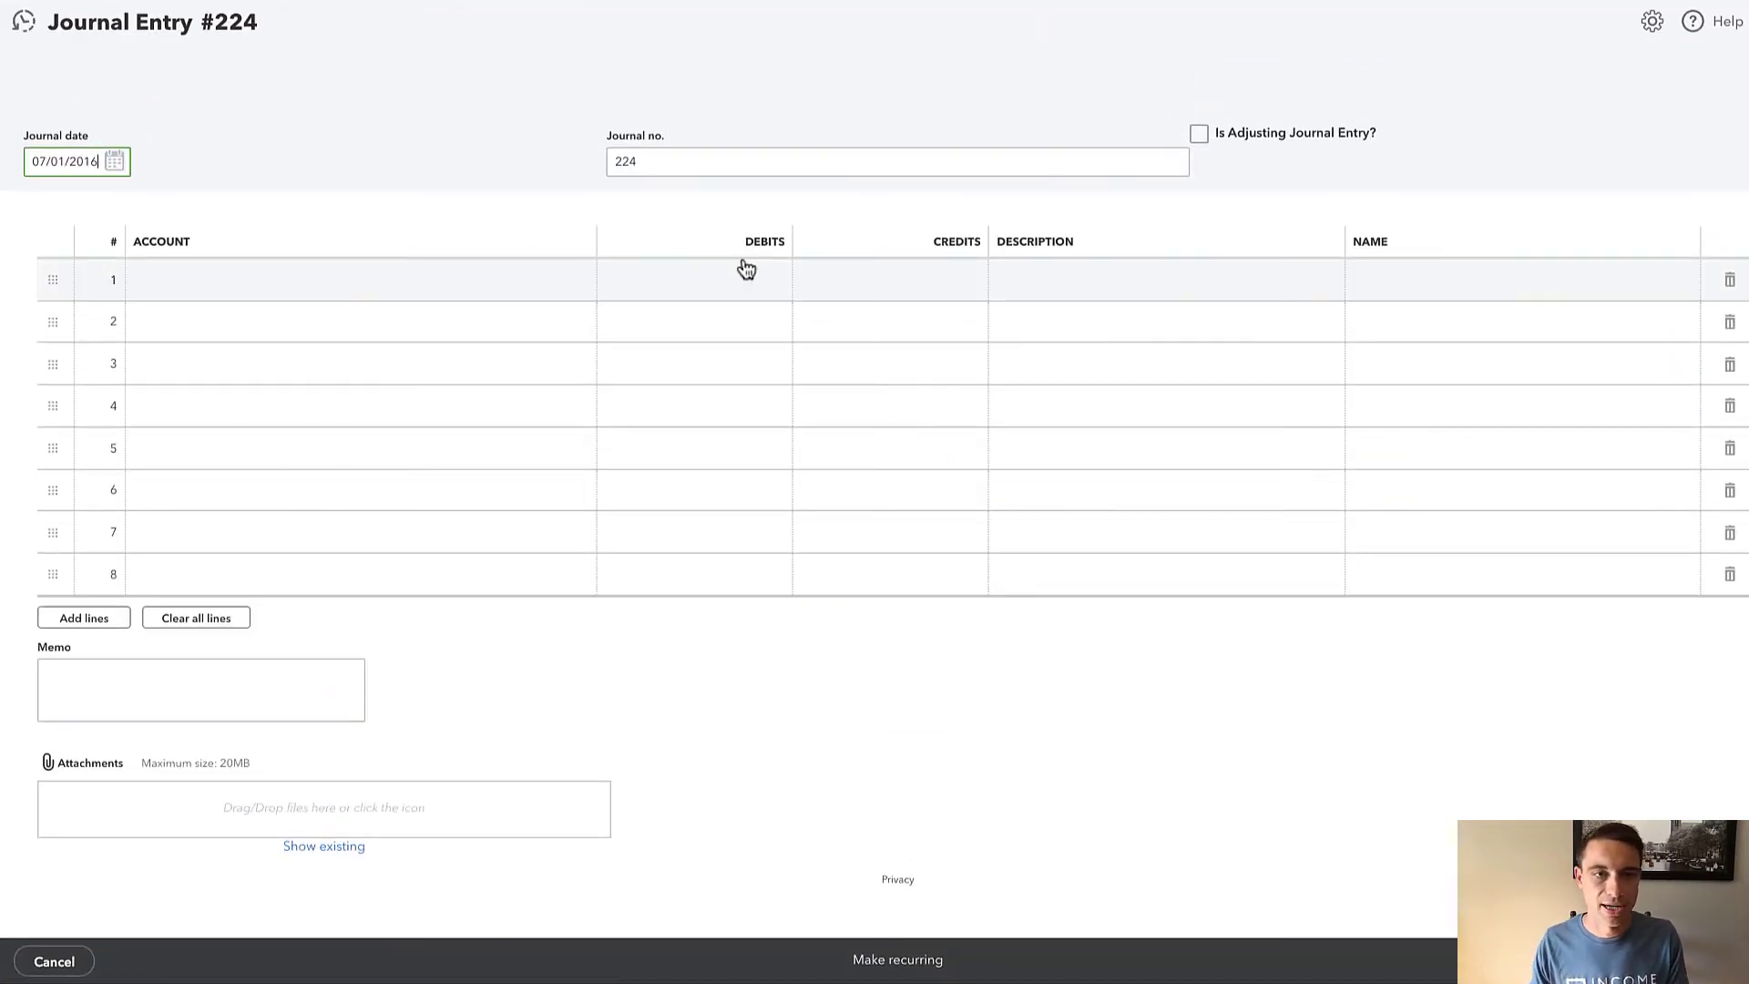
click(114, 166)
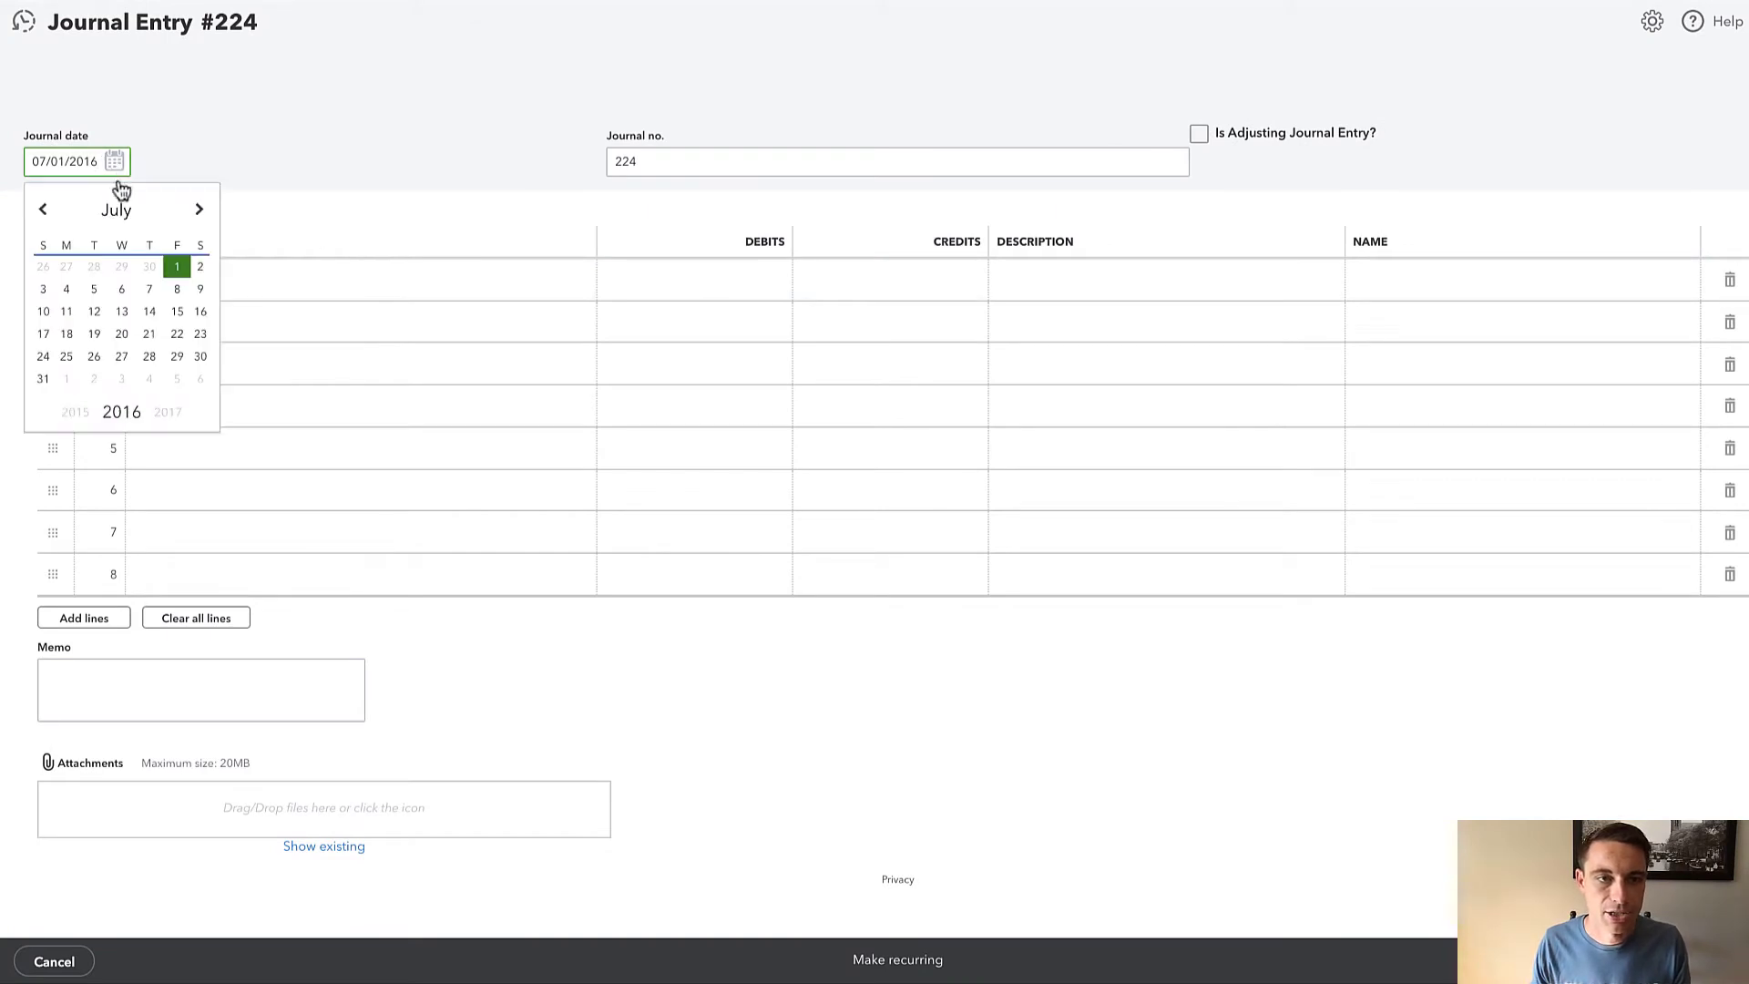
click(66, 315)
click(232, 289)
text(34)
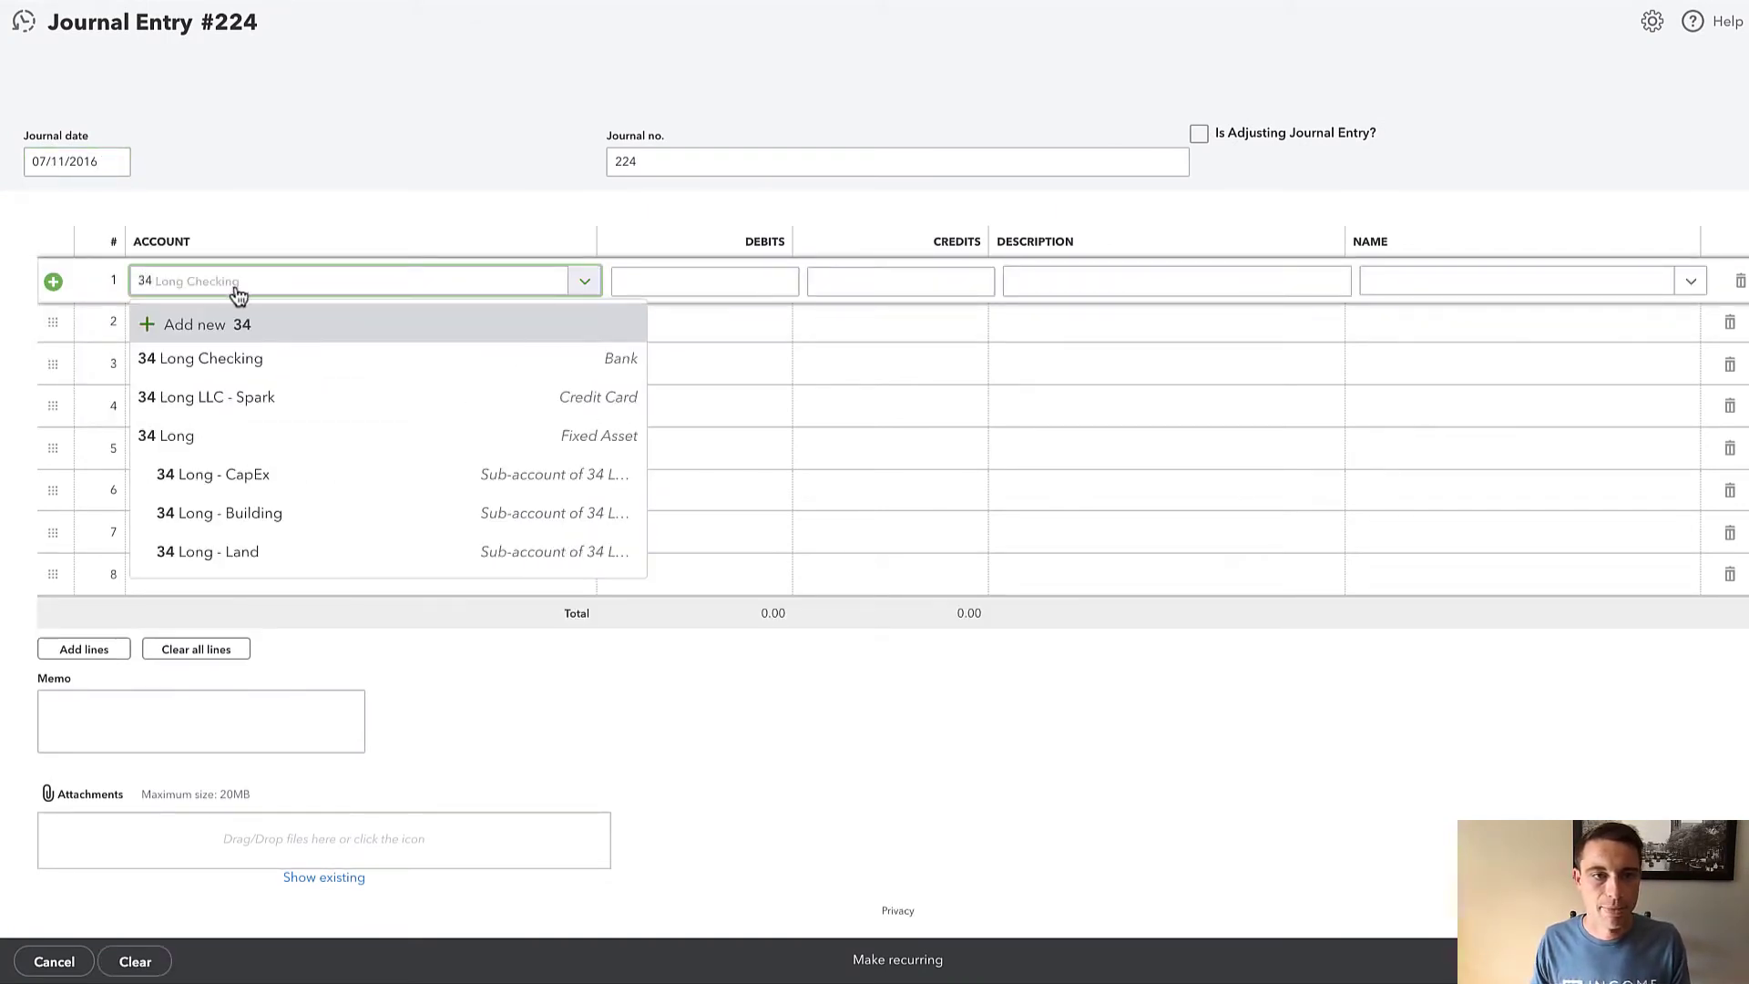
click(264, 513)
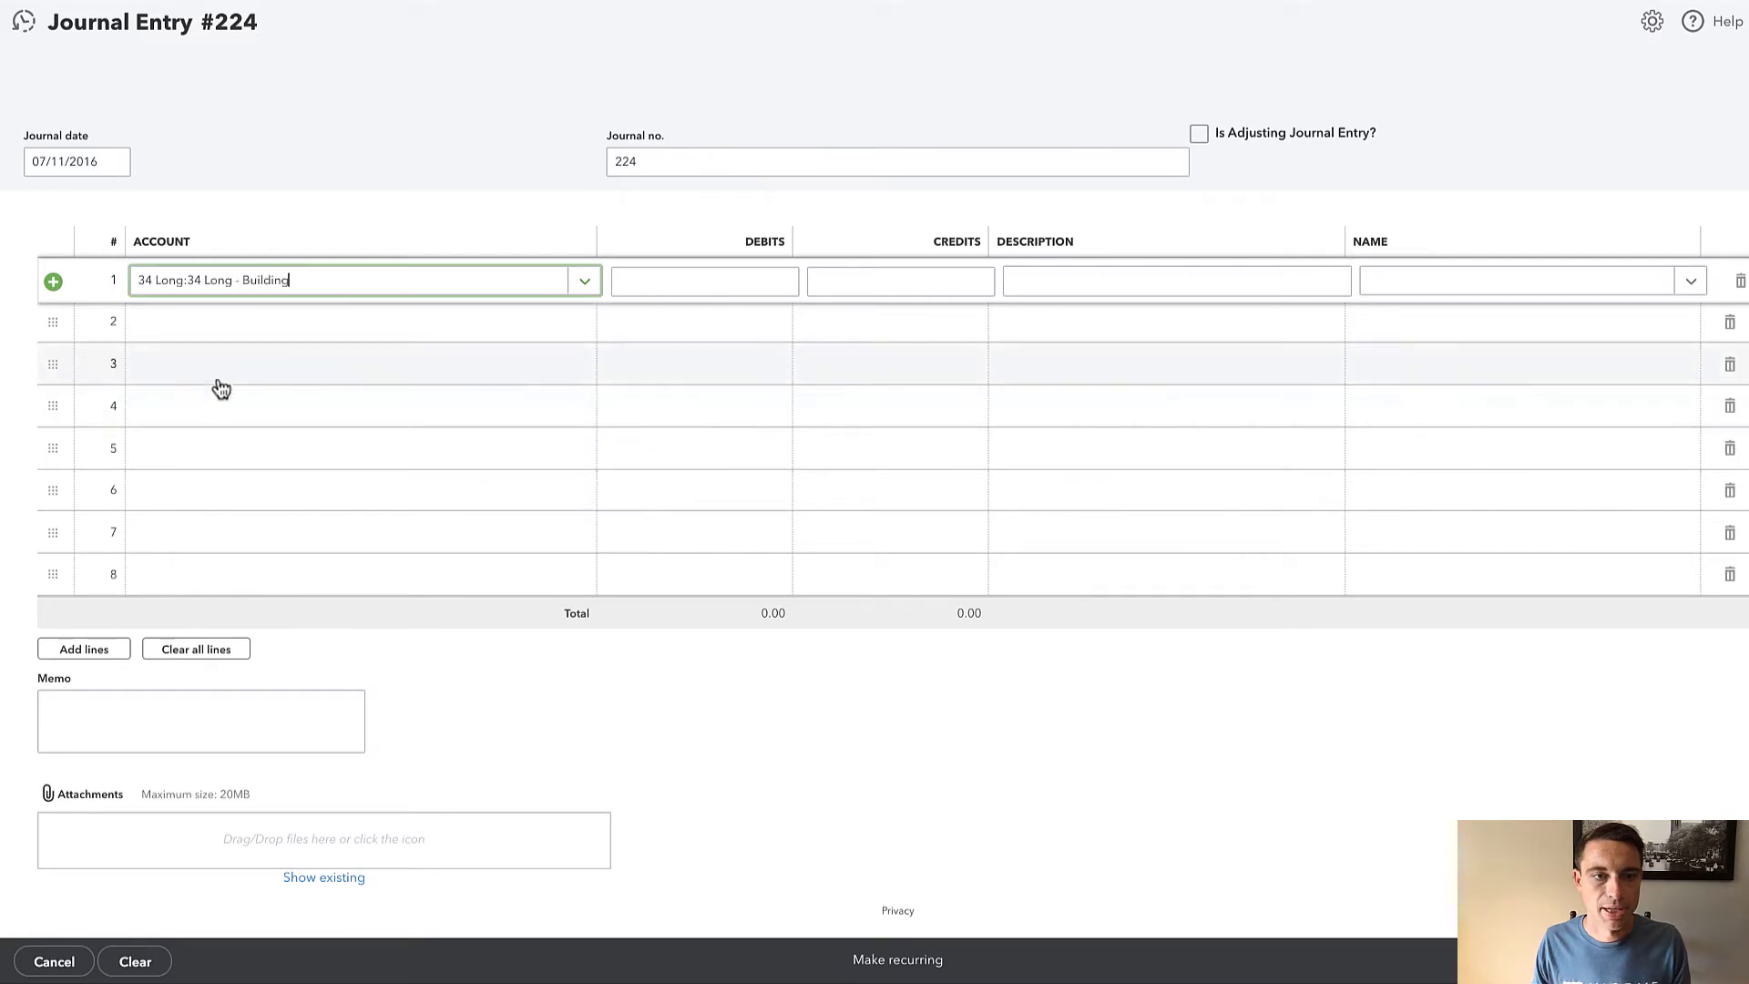
click(228, 323)
text(34)
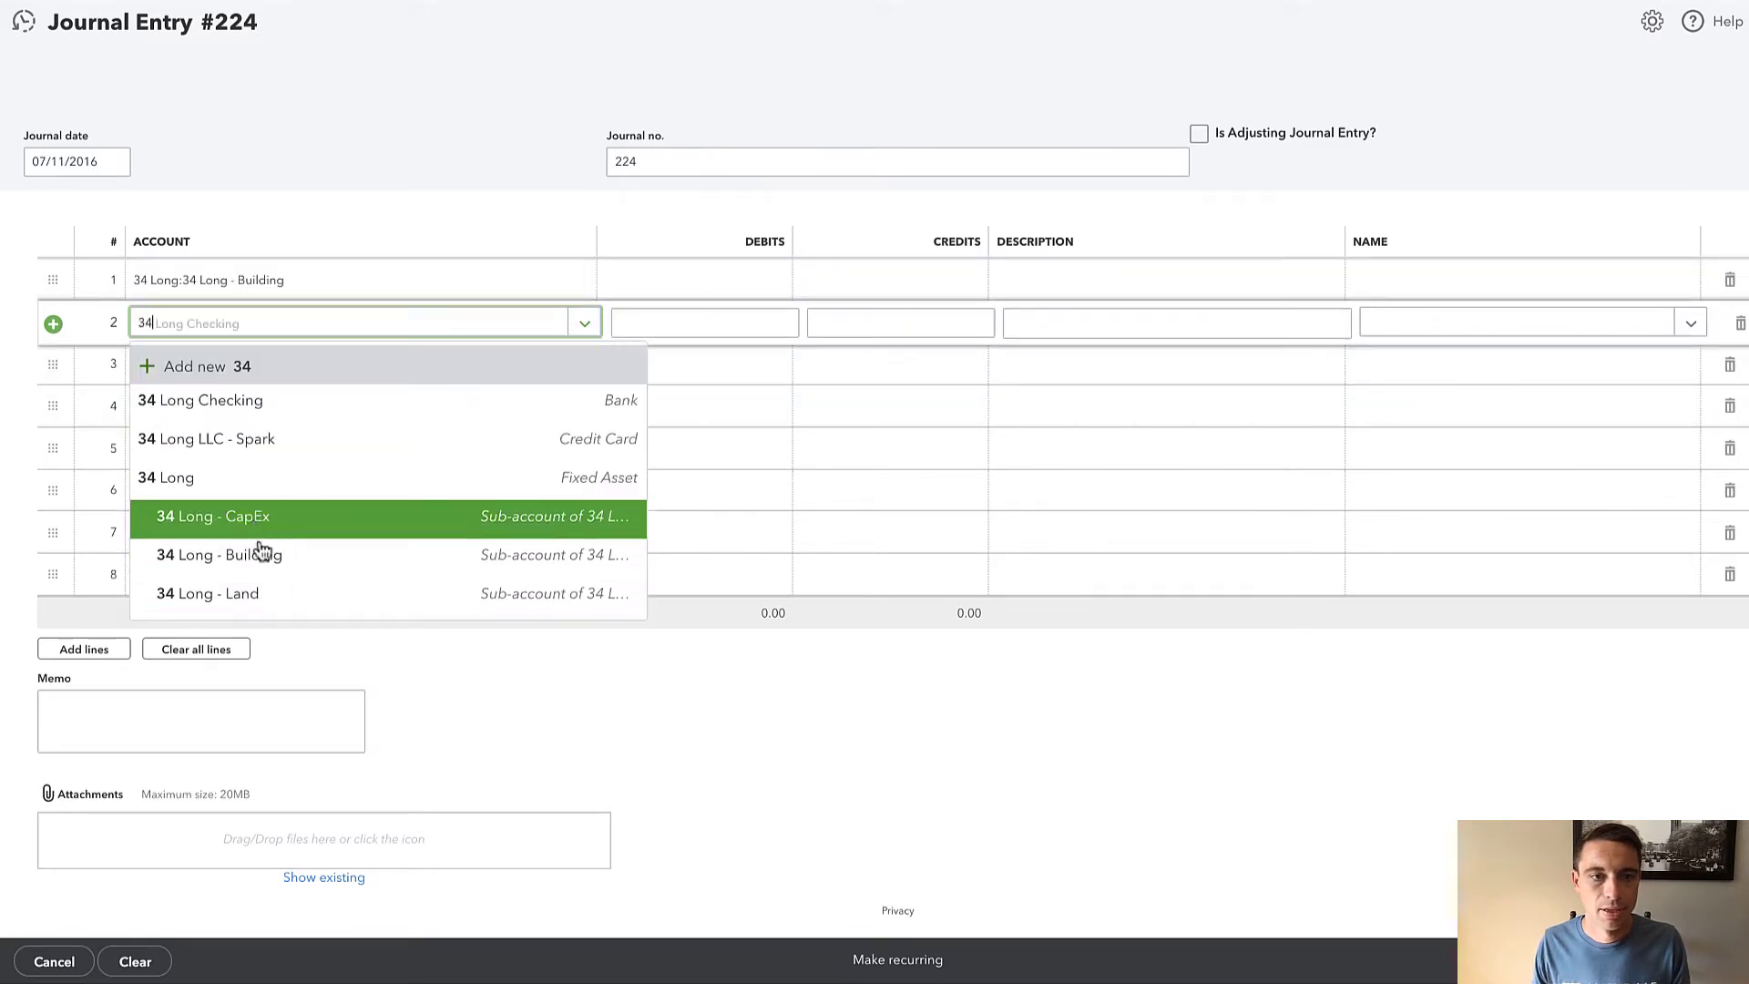
click(252, 517)
click(234, 379)
text(34)
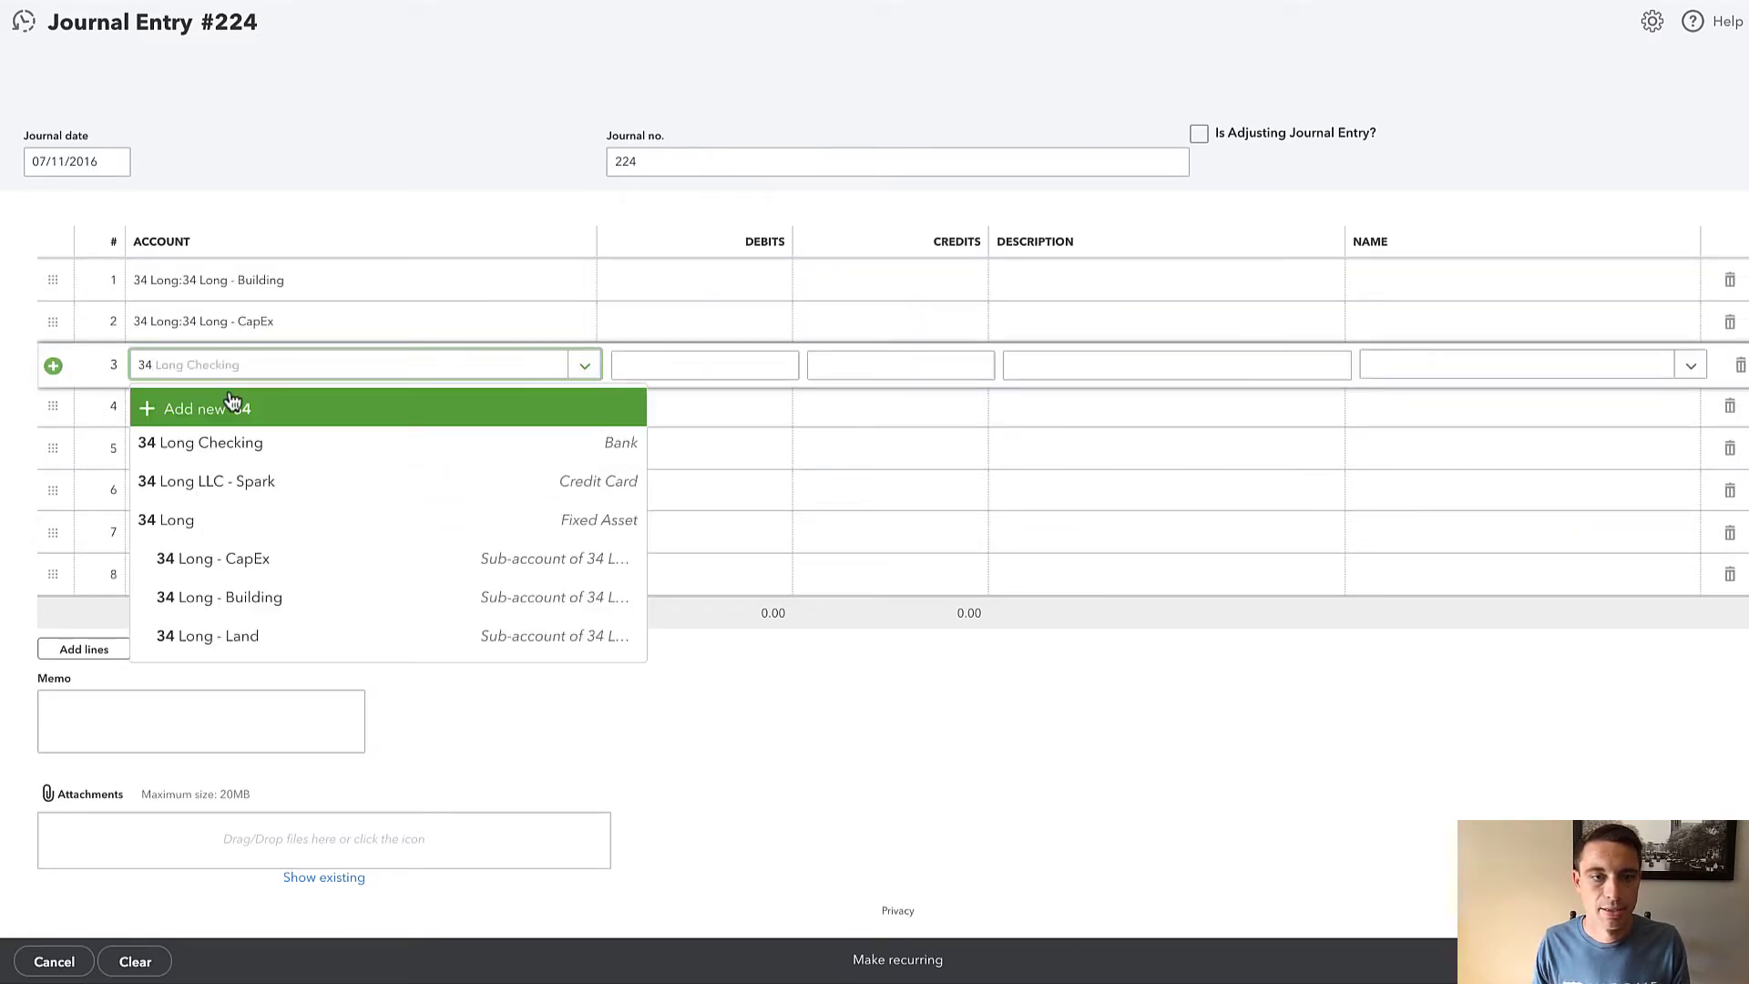
click(208, 636)
Debit 220,000 to Building, 350,000 to CapEx and 35,000 to Land.
click(701, 282)
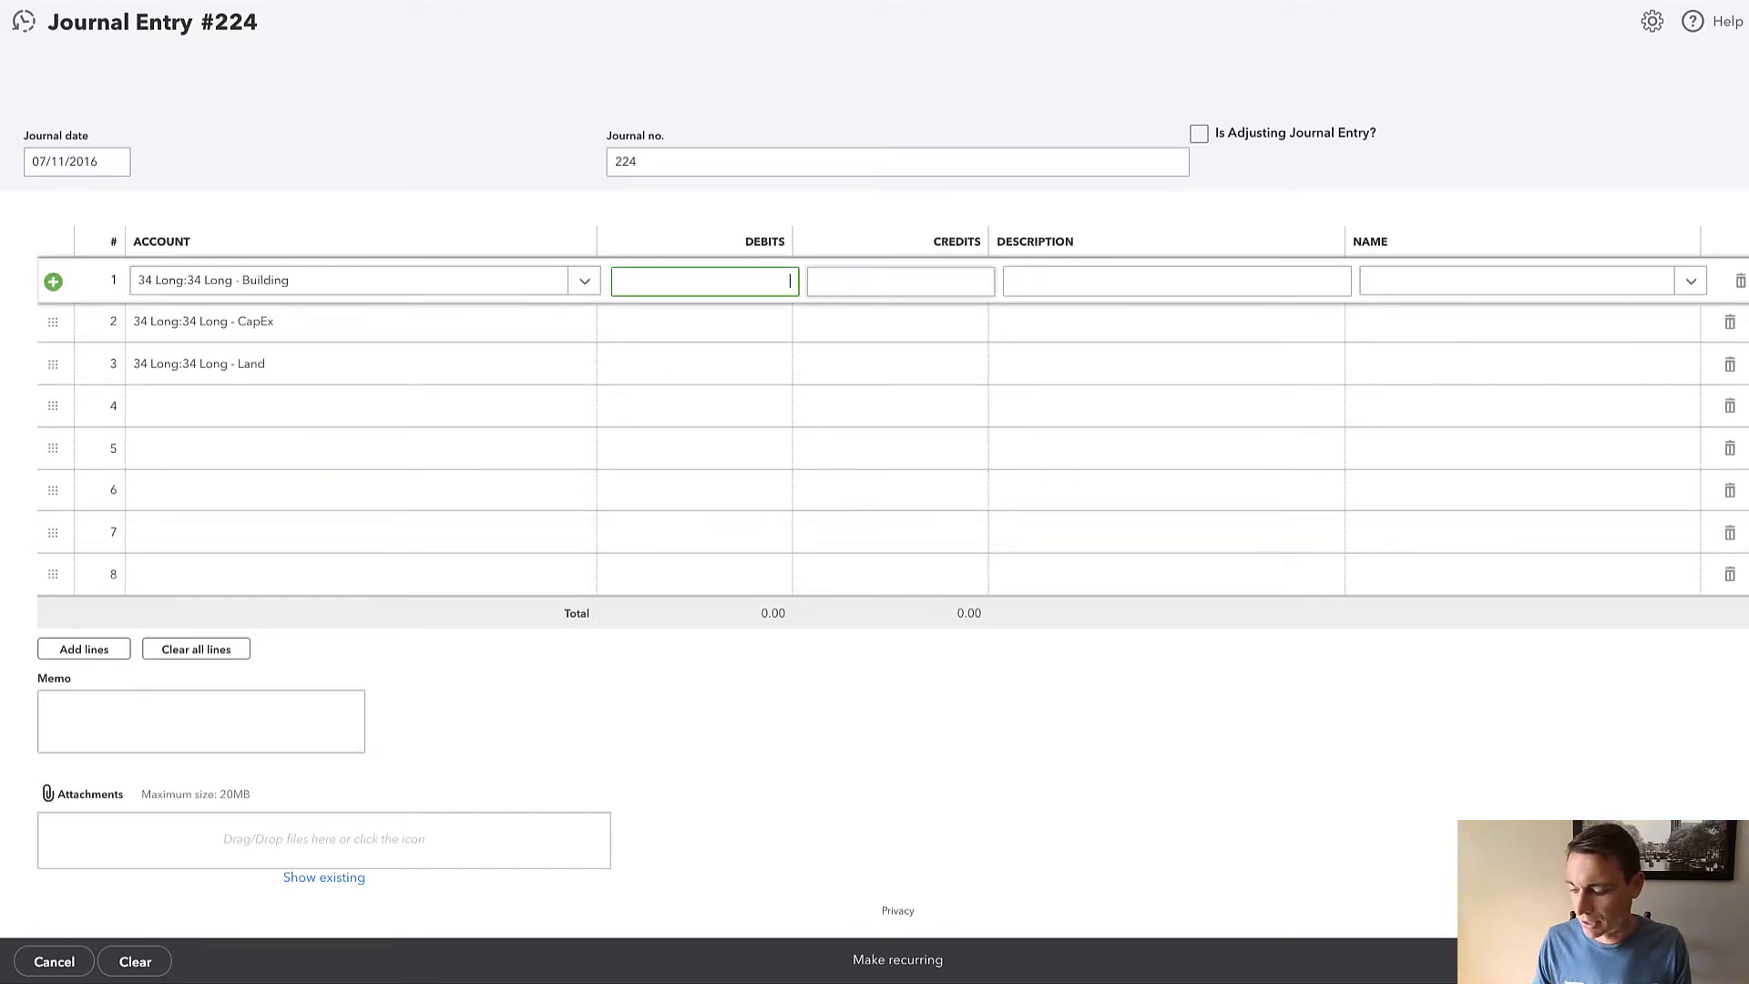
text(220000)
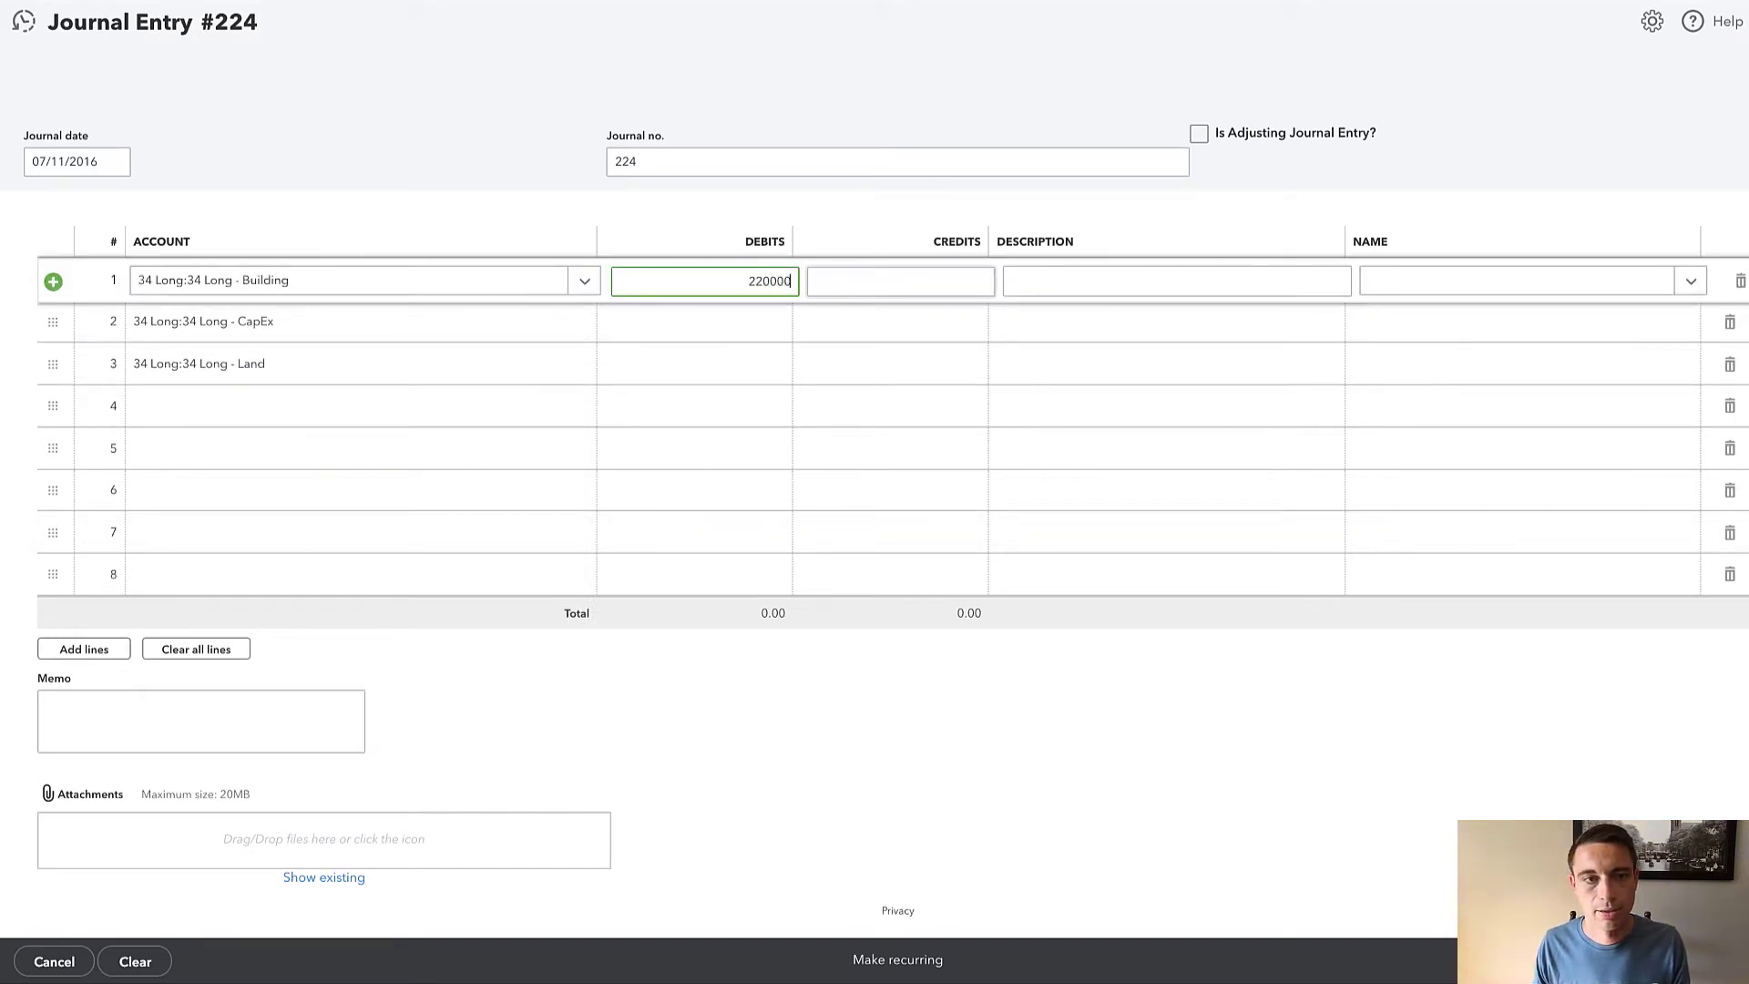
key(Tab)
click(722, 322)
text(350,0)
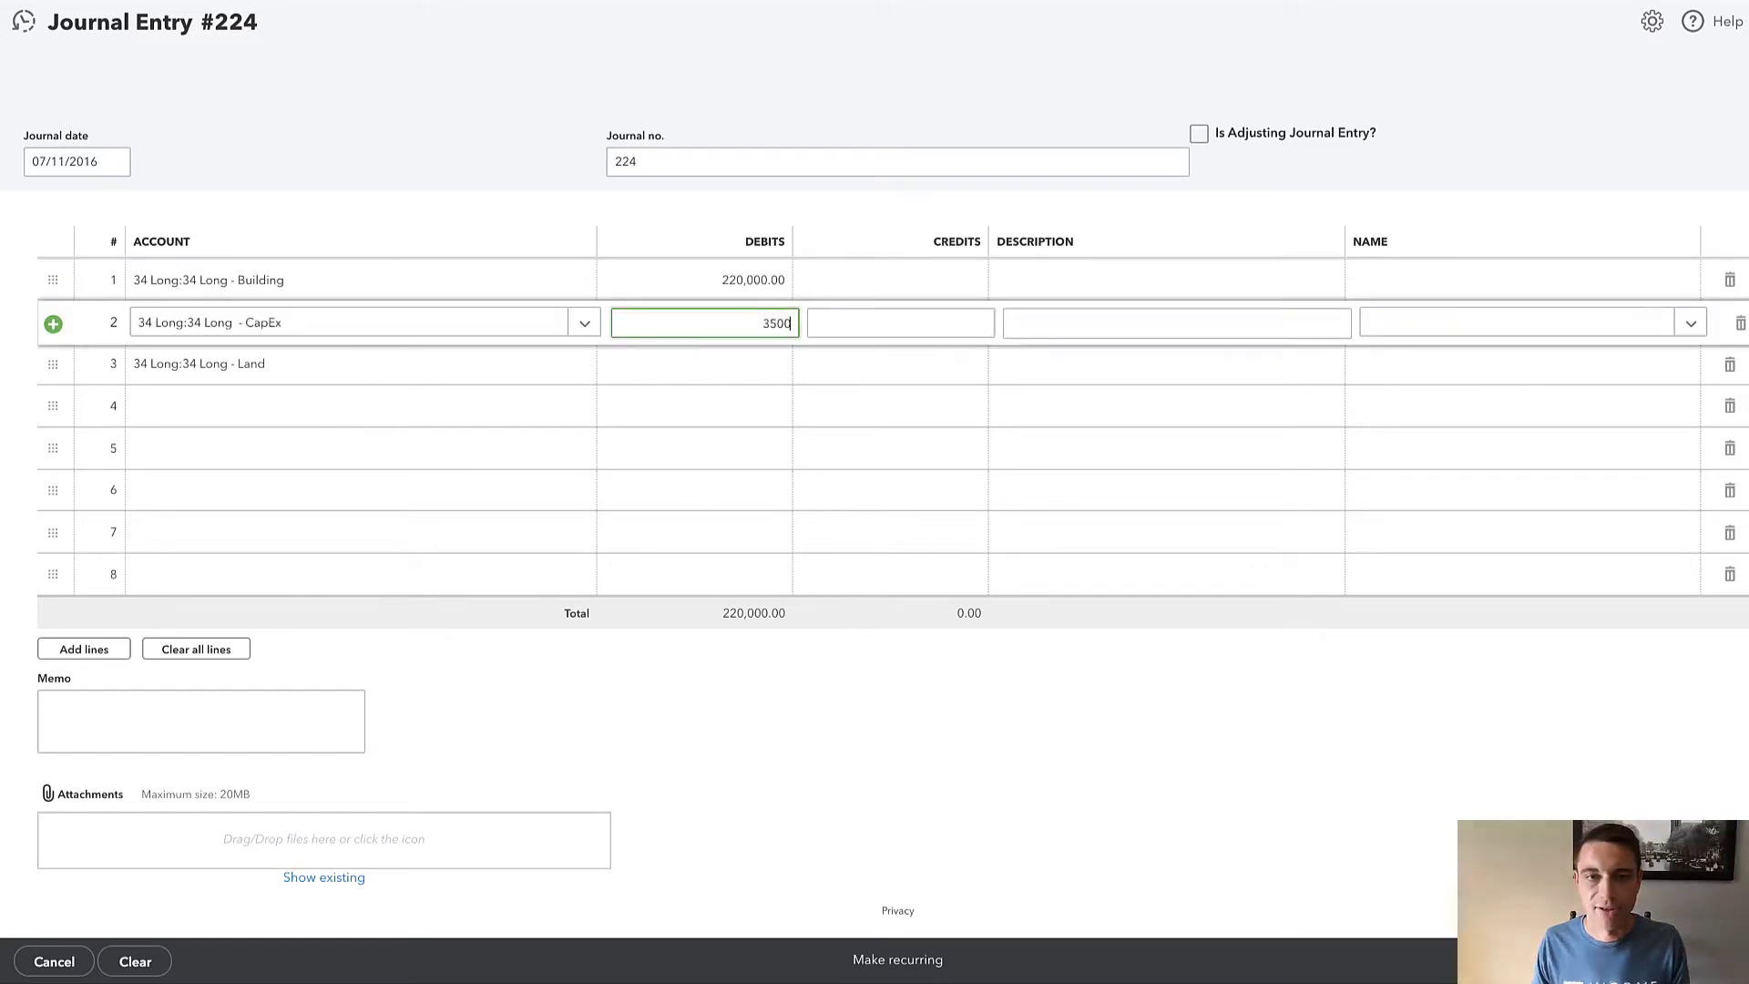
text(00)
key(Tab)
click(708, 373)
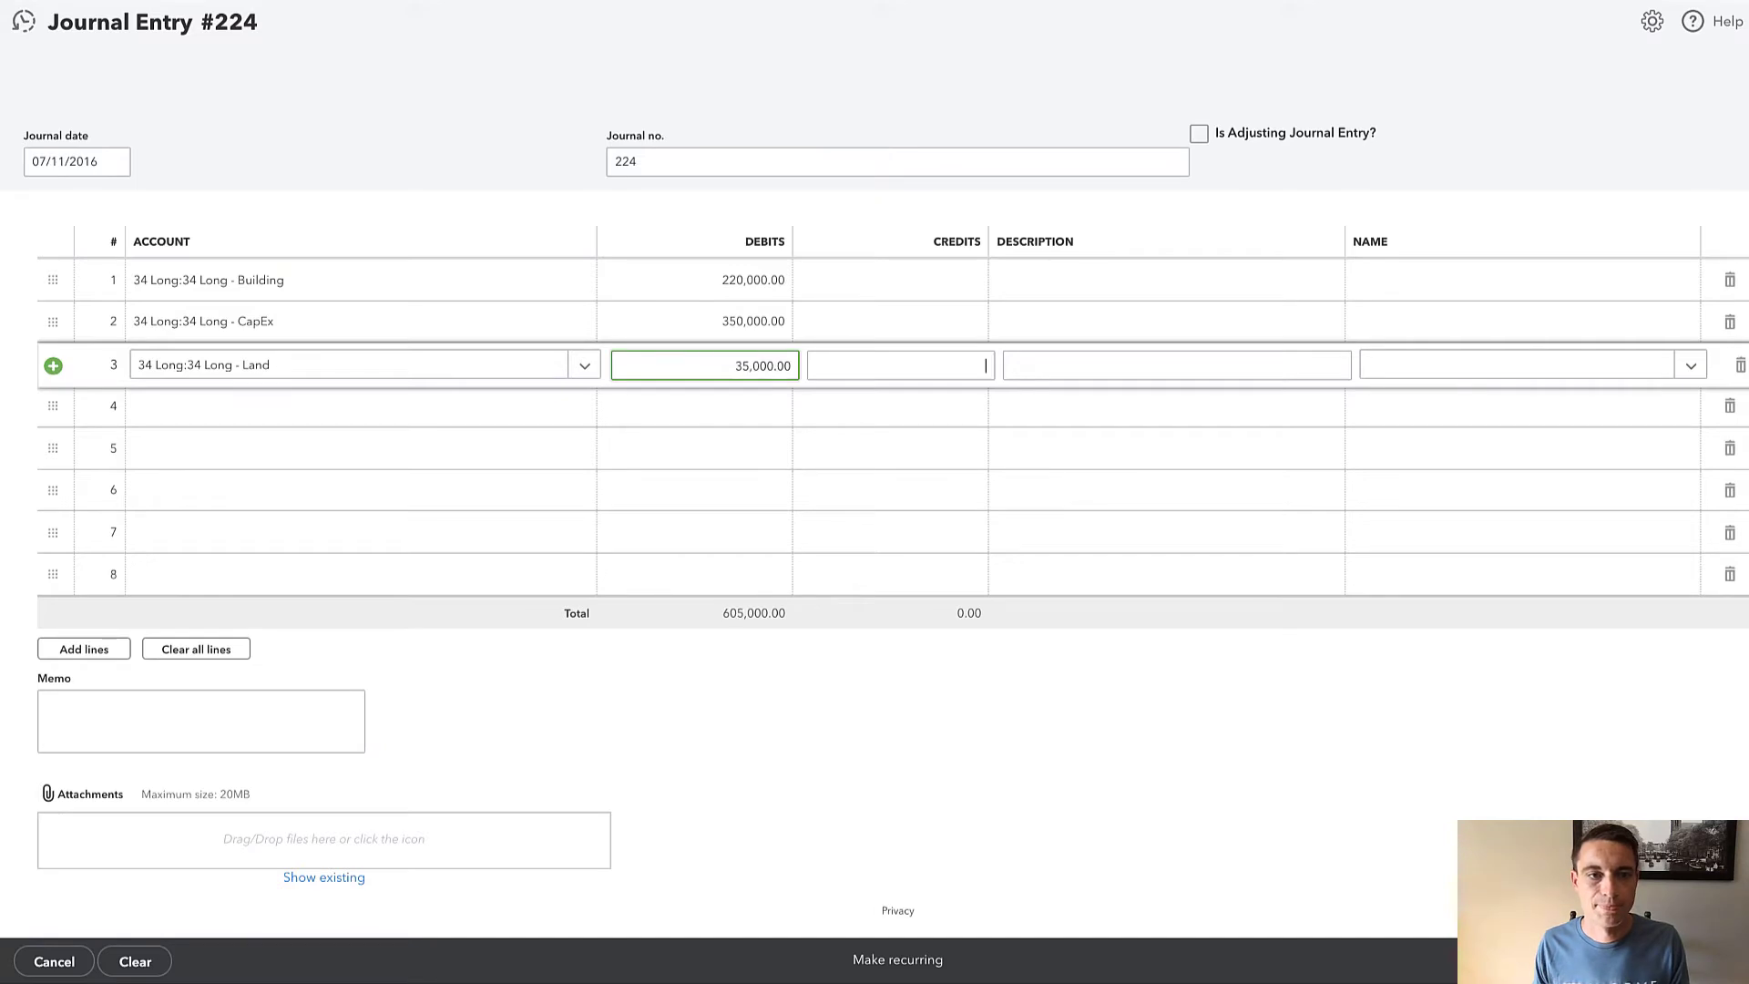
click(136, 715)
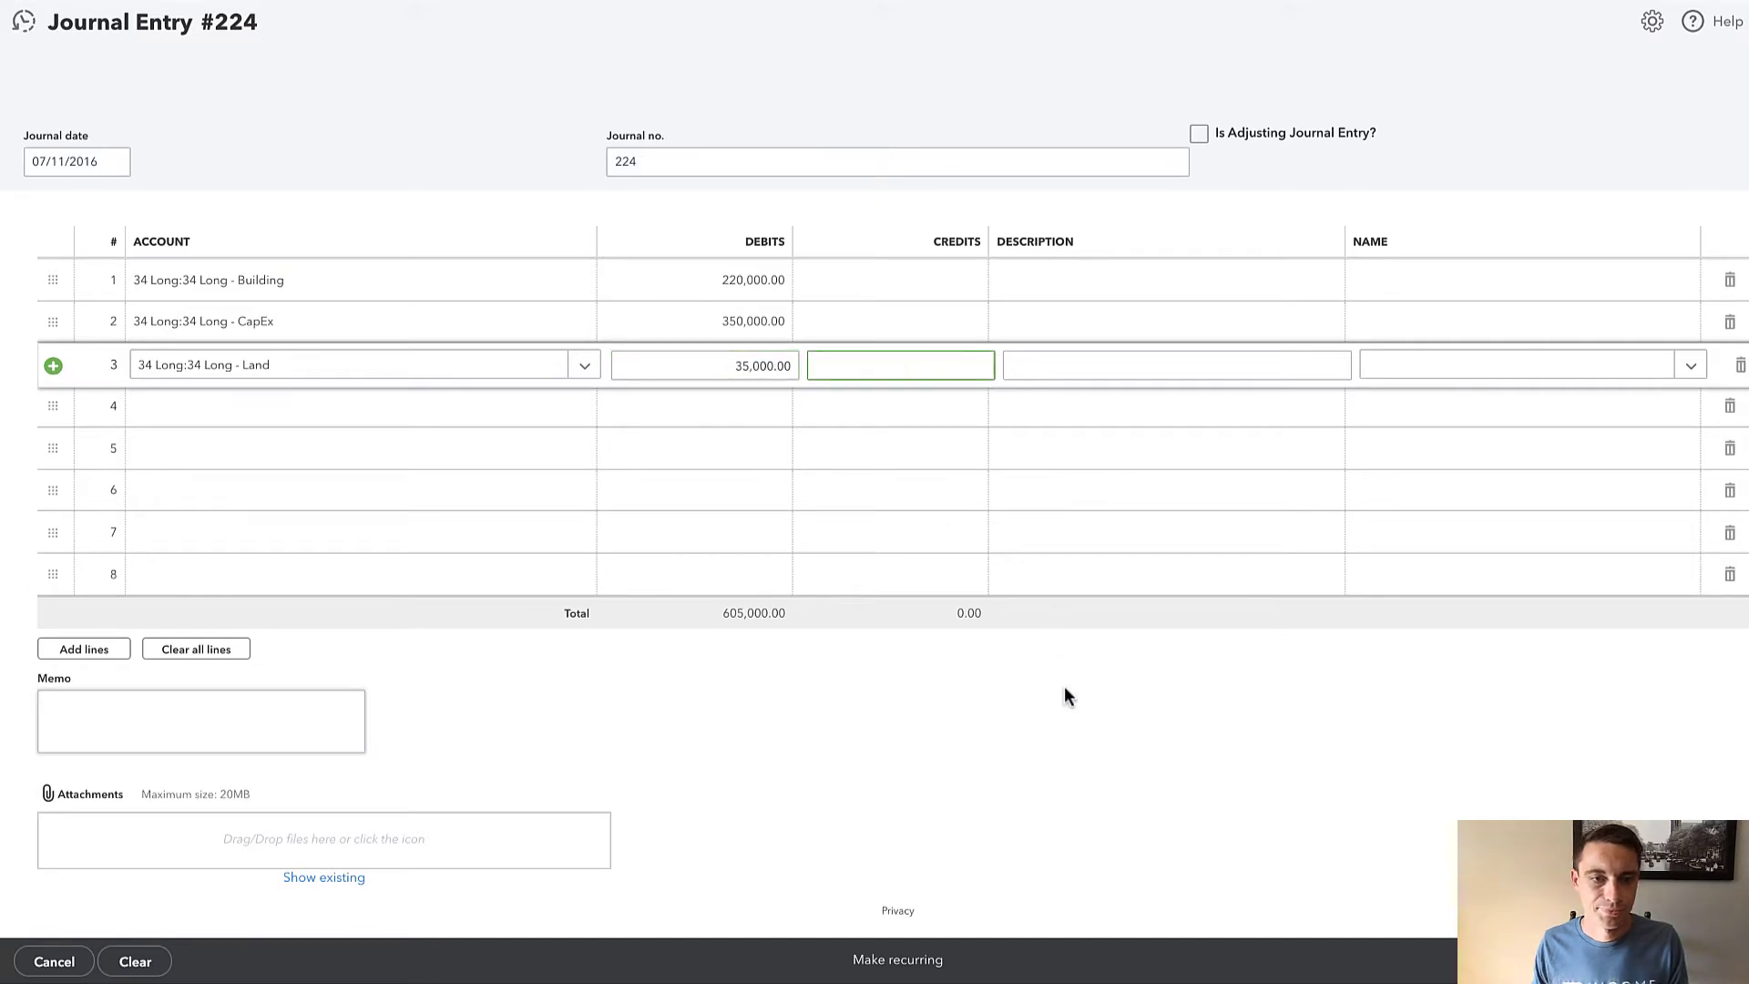
Add a fourth line crediting 605,000 to 34 Long - Mortgage.
click(336, 408)
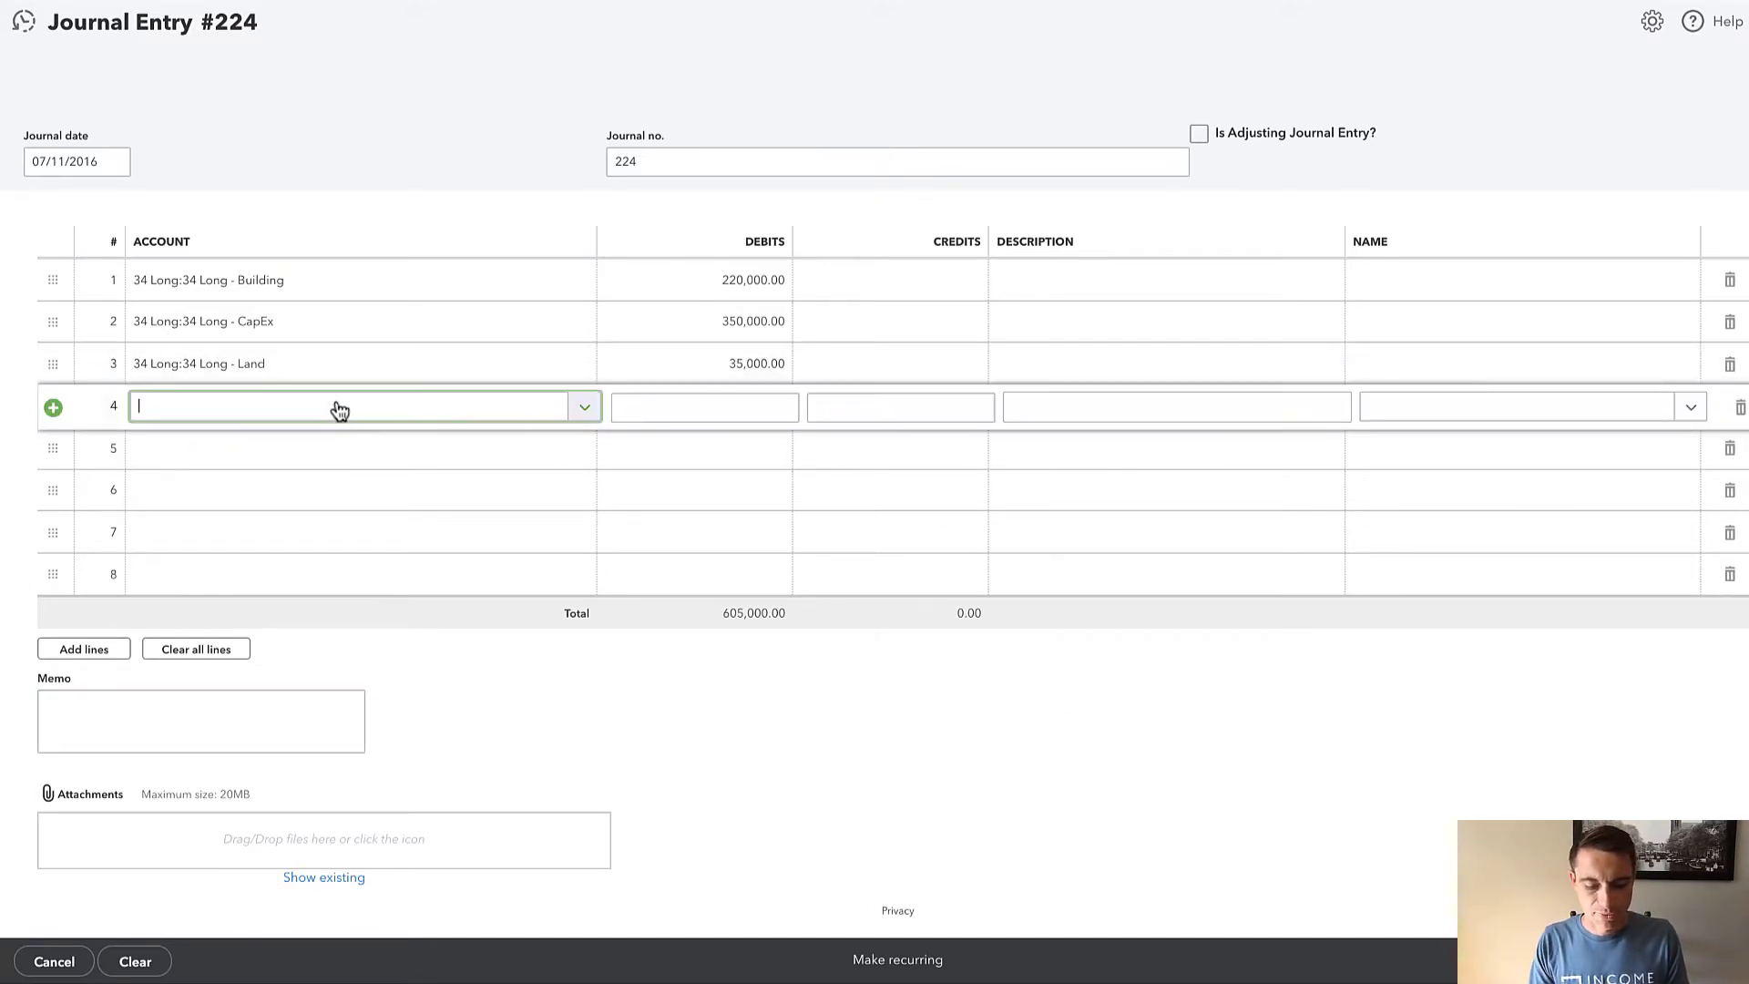
text(34 Long)
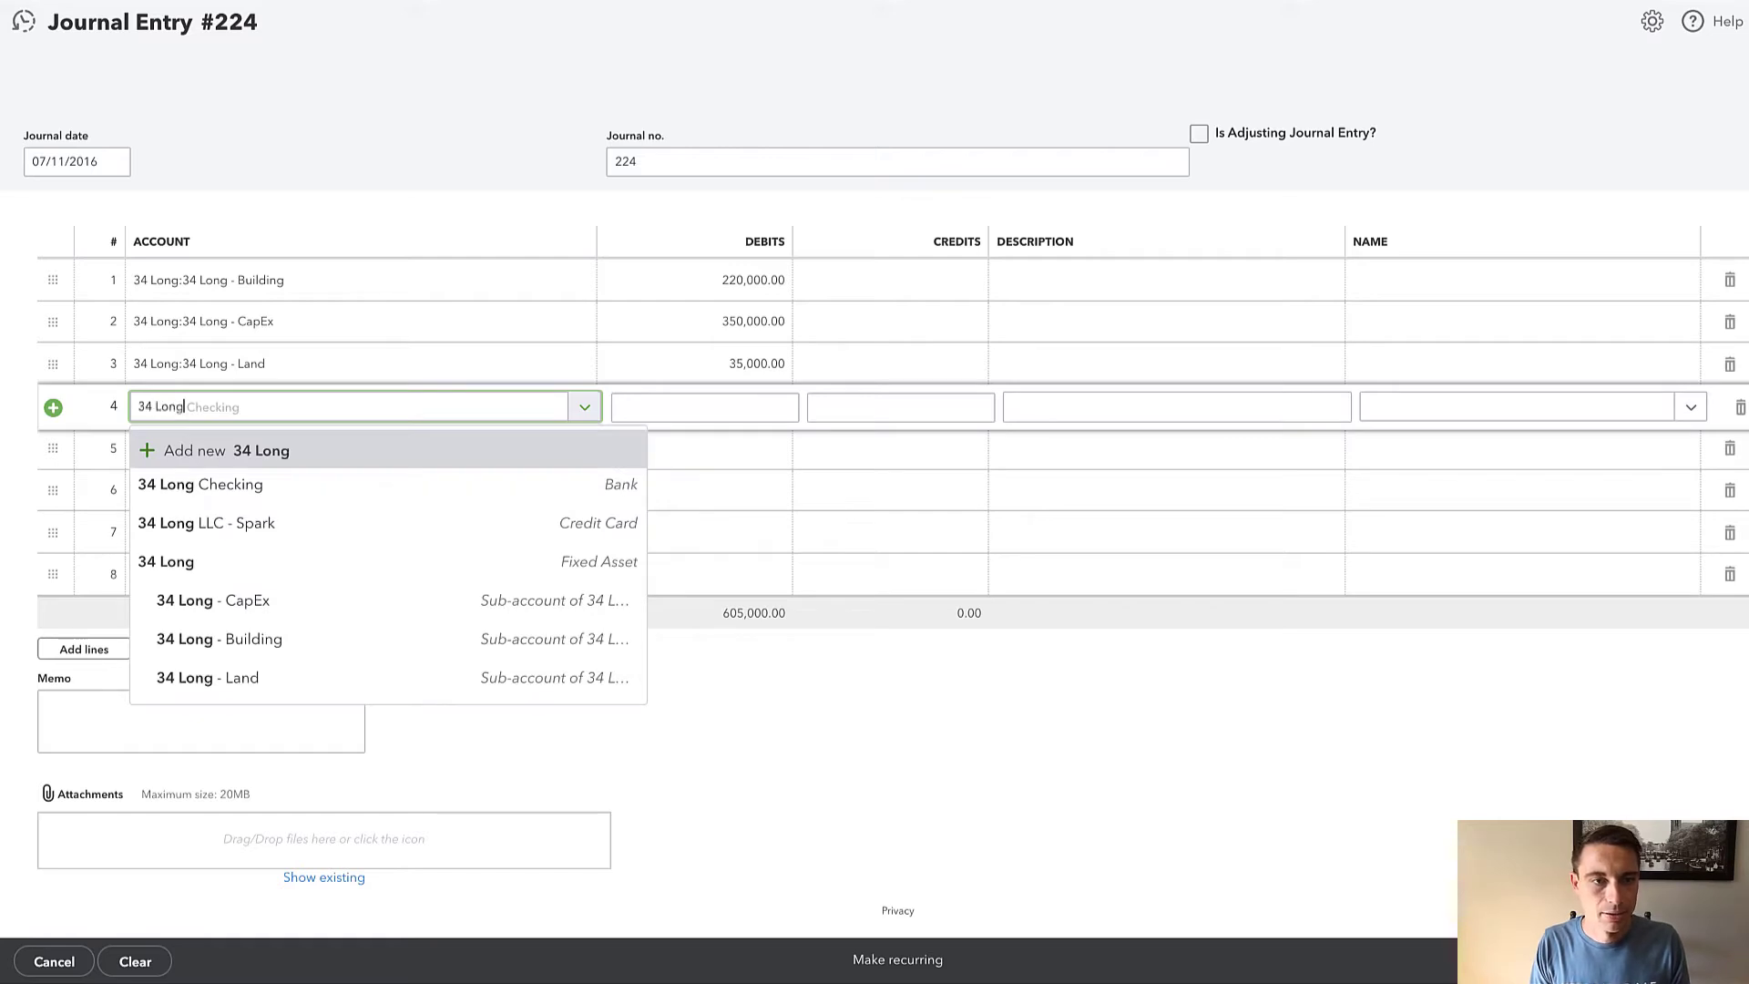
text( - Mortgage)
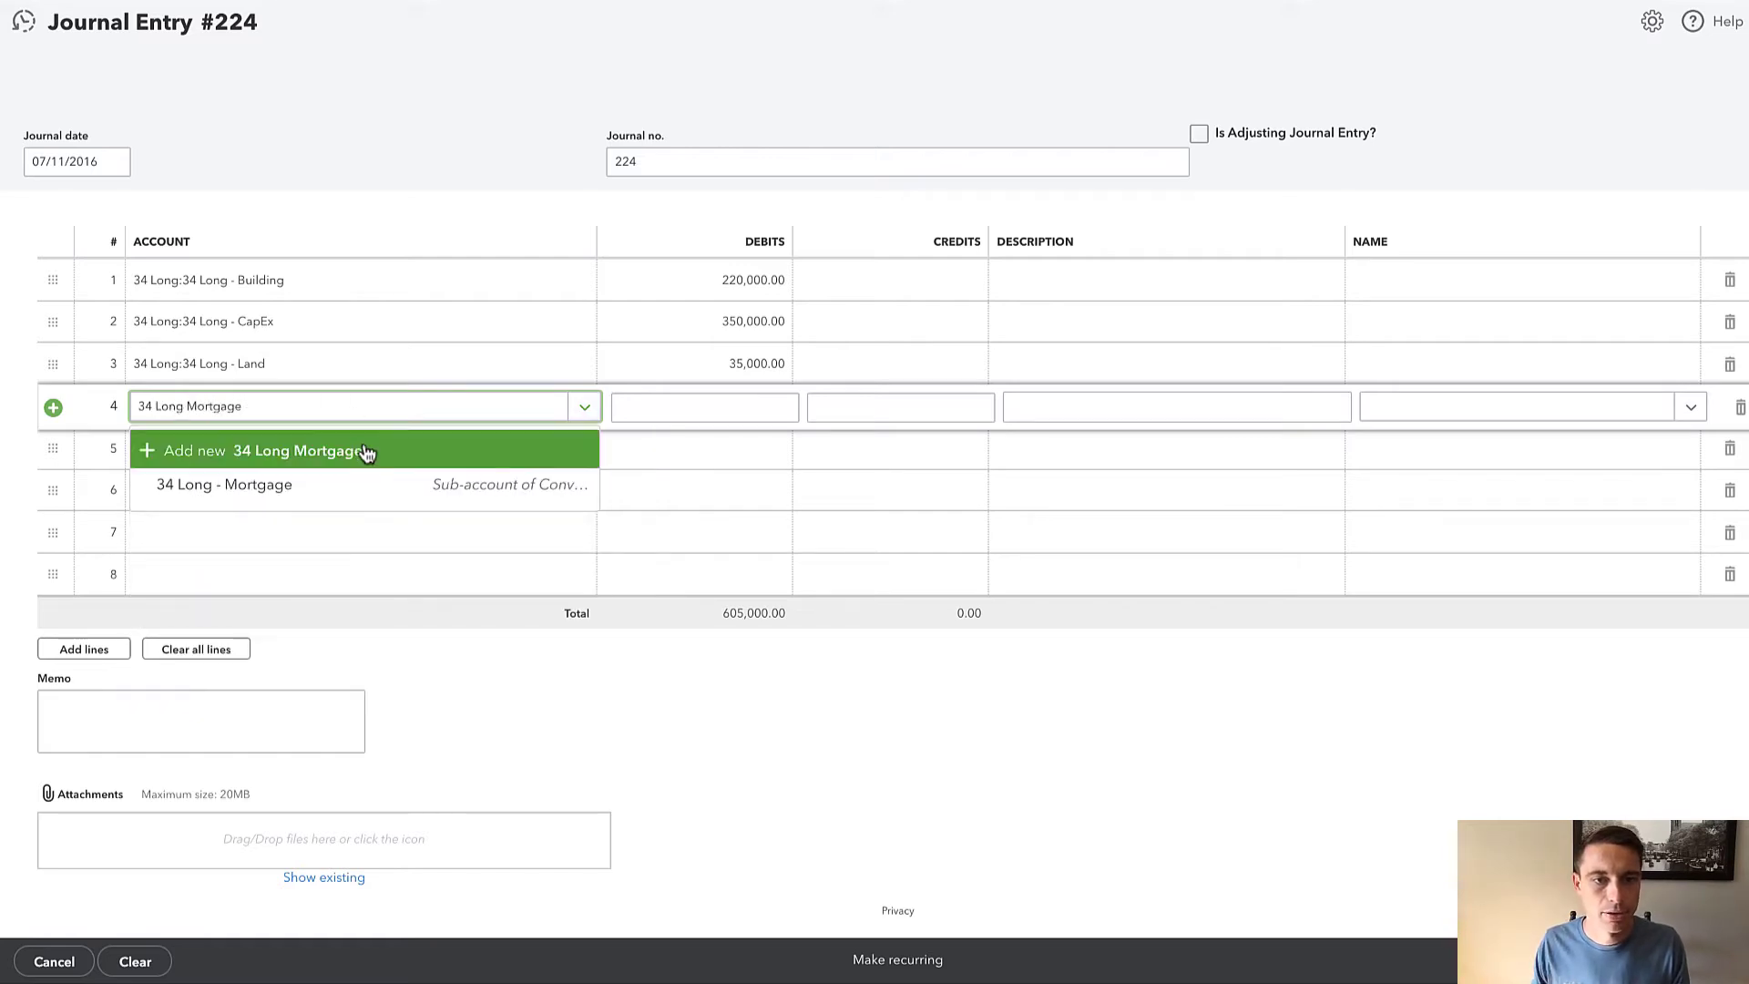
click(316, 488)
click(1248, 761)
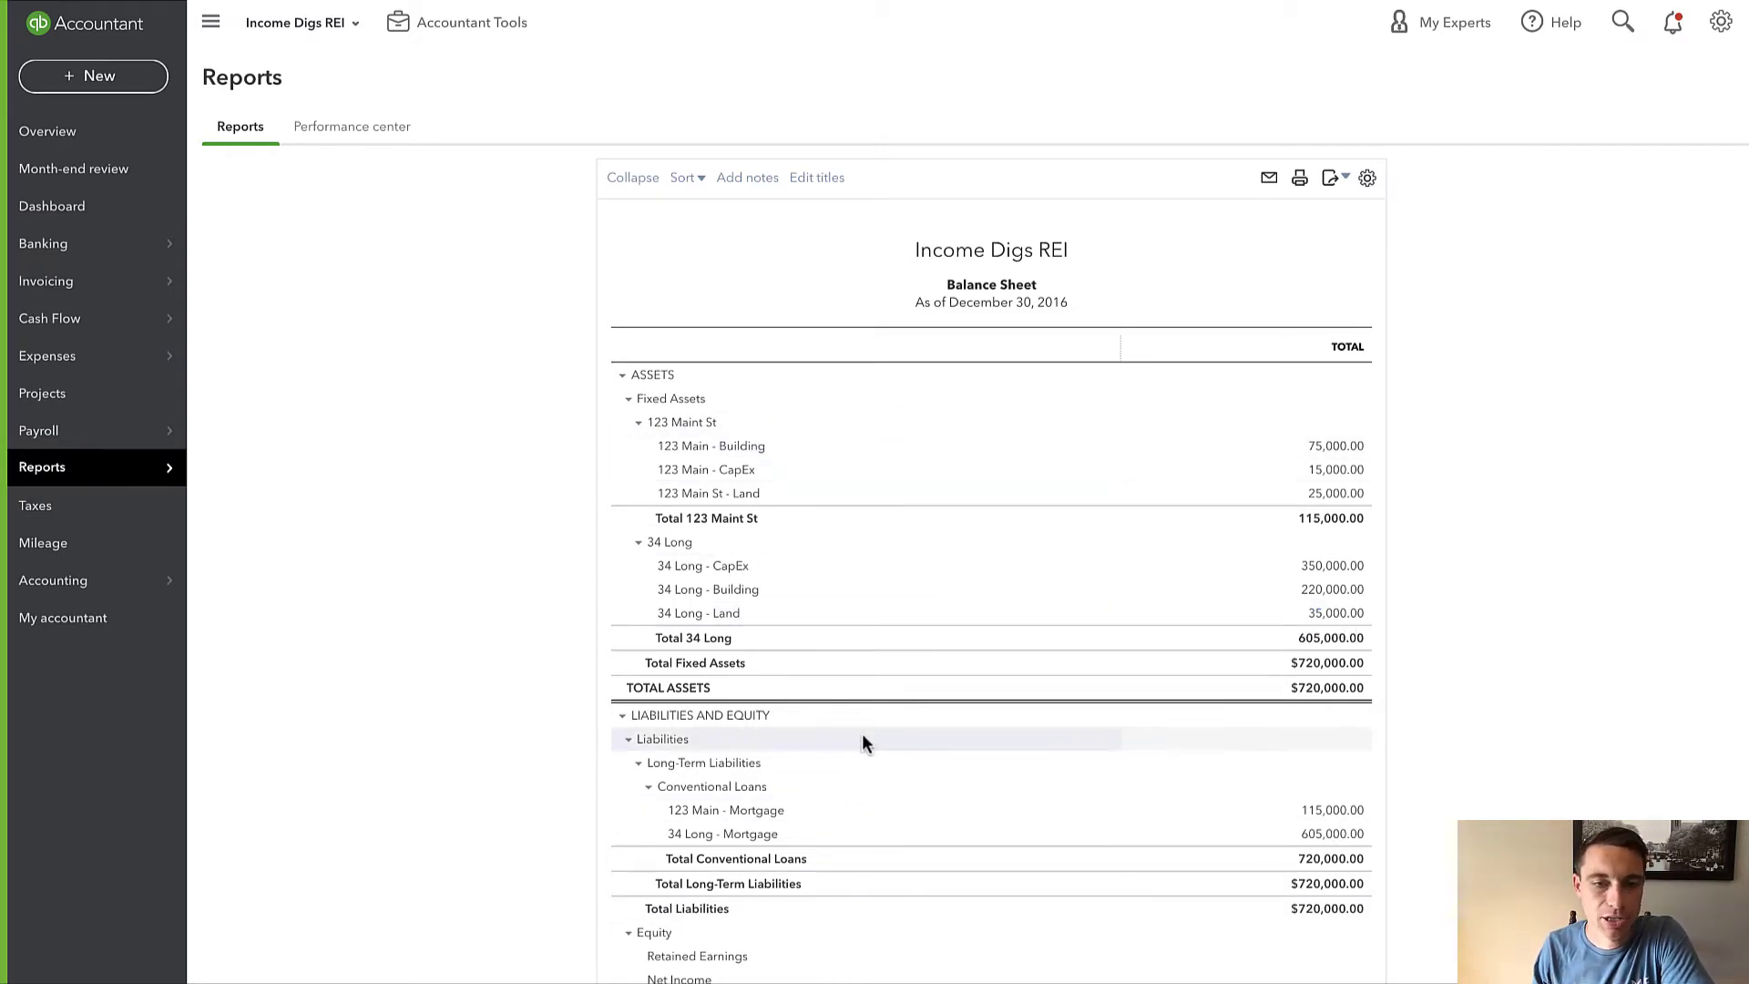
Scroll through the rerun 2016 balance sheet to check the 34 Long assets and mortgage.
scroll(860, 711, down, 2)
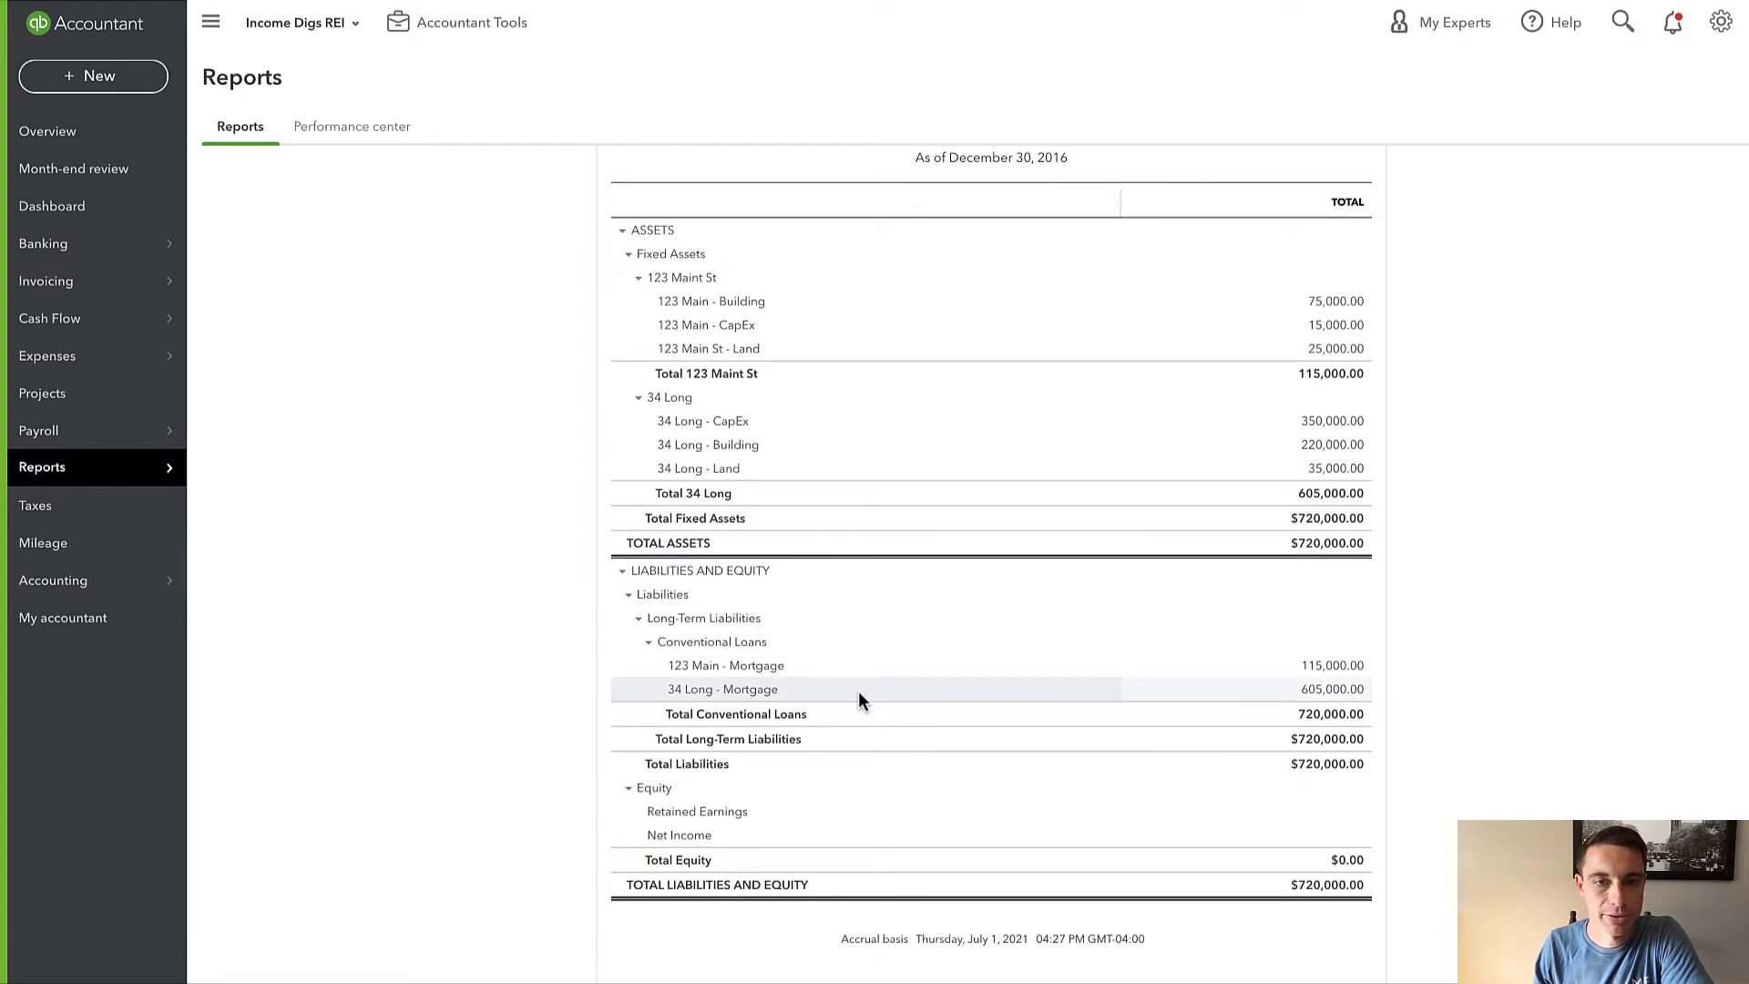
scroll(735, 556, up, 2)
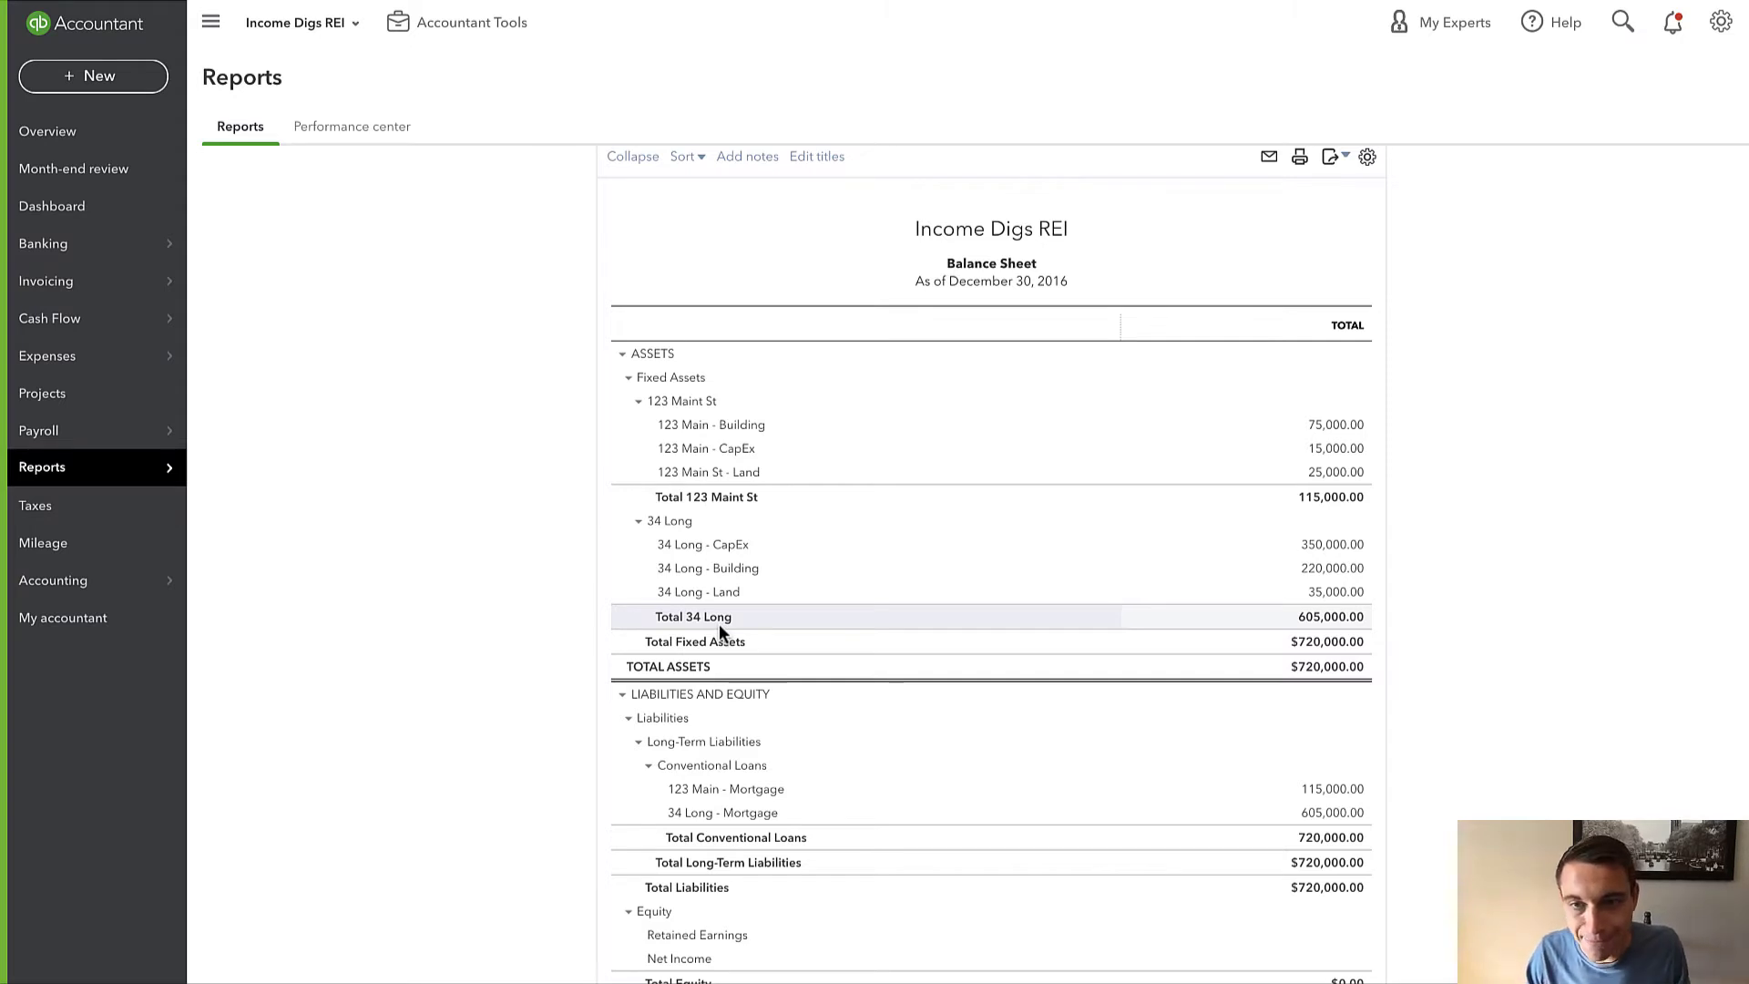
scroll(512, 597, down, 2)
scroll(512, 599, up, 2)
scroll(511, 603, up, 1)
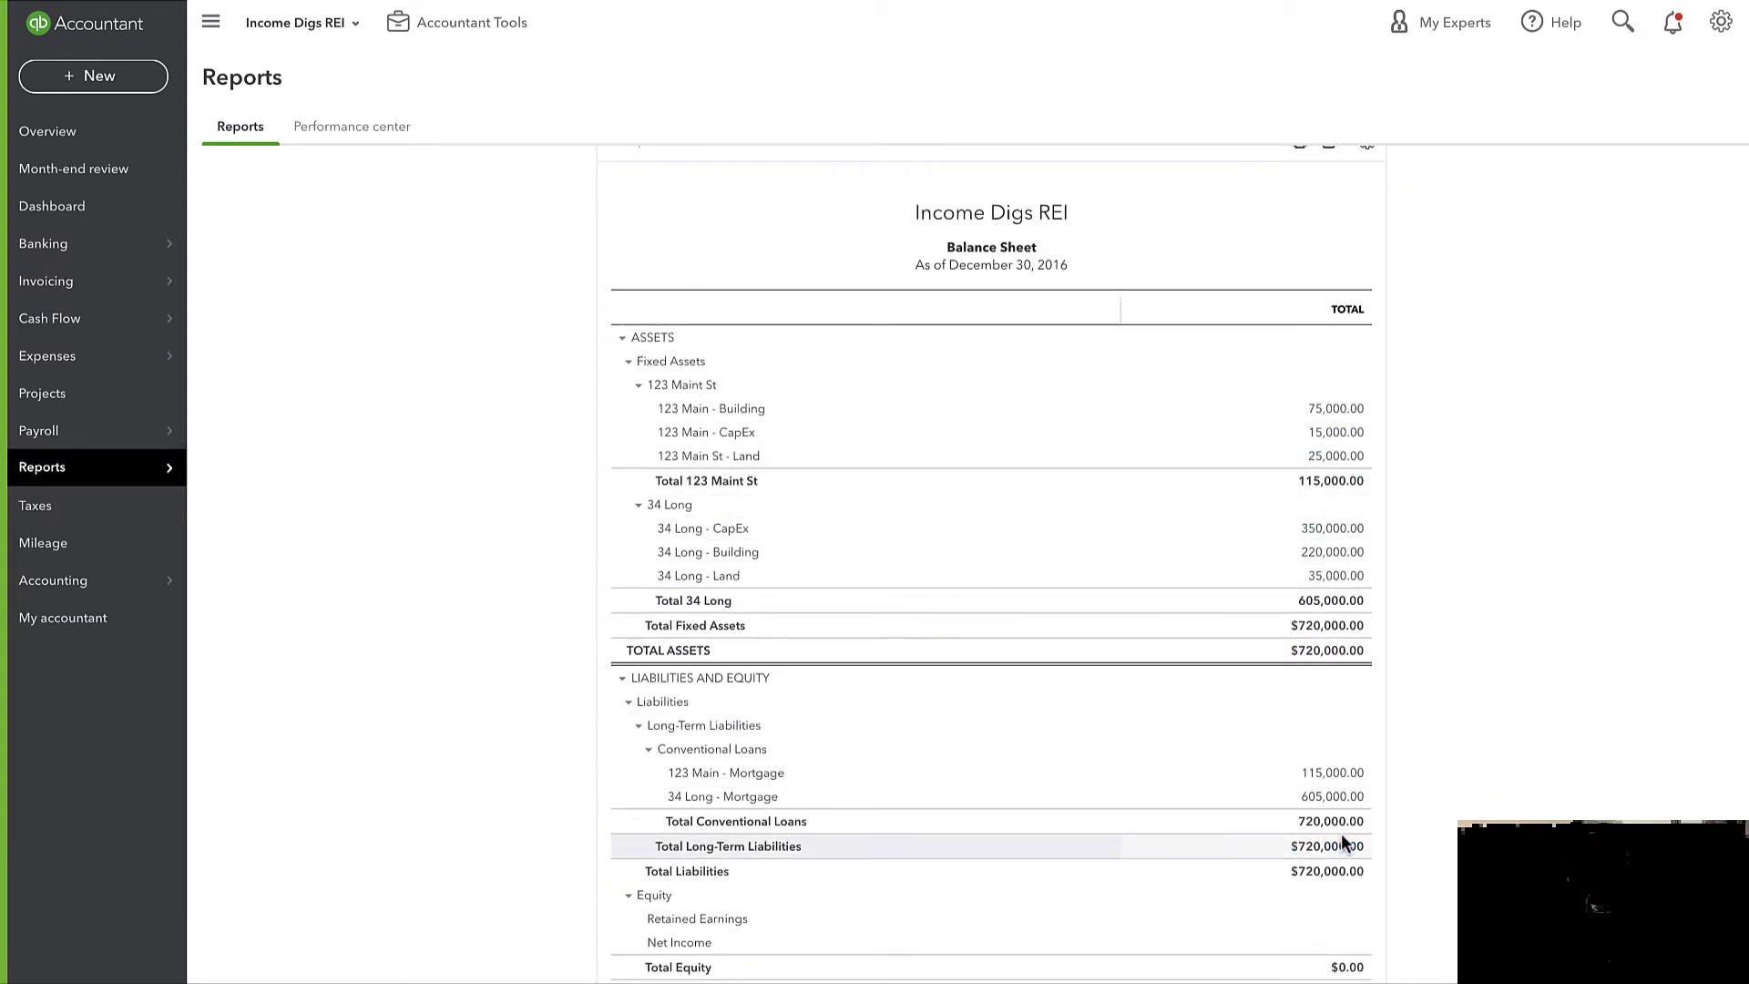
Review the balance sheet's $720,000 totals, then bring up the + New transaction menu.
scroll(1348, 829, up, 2)
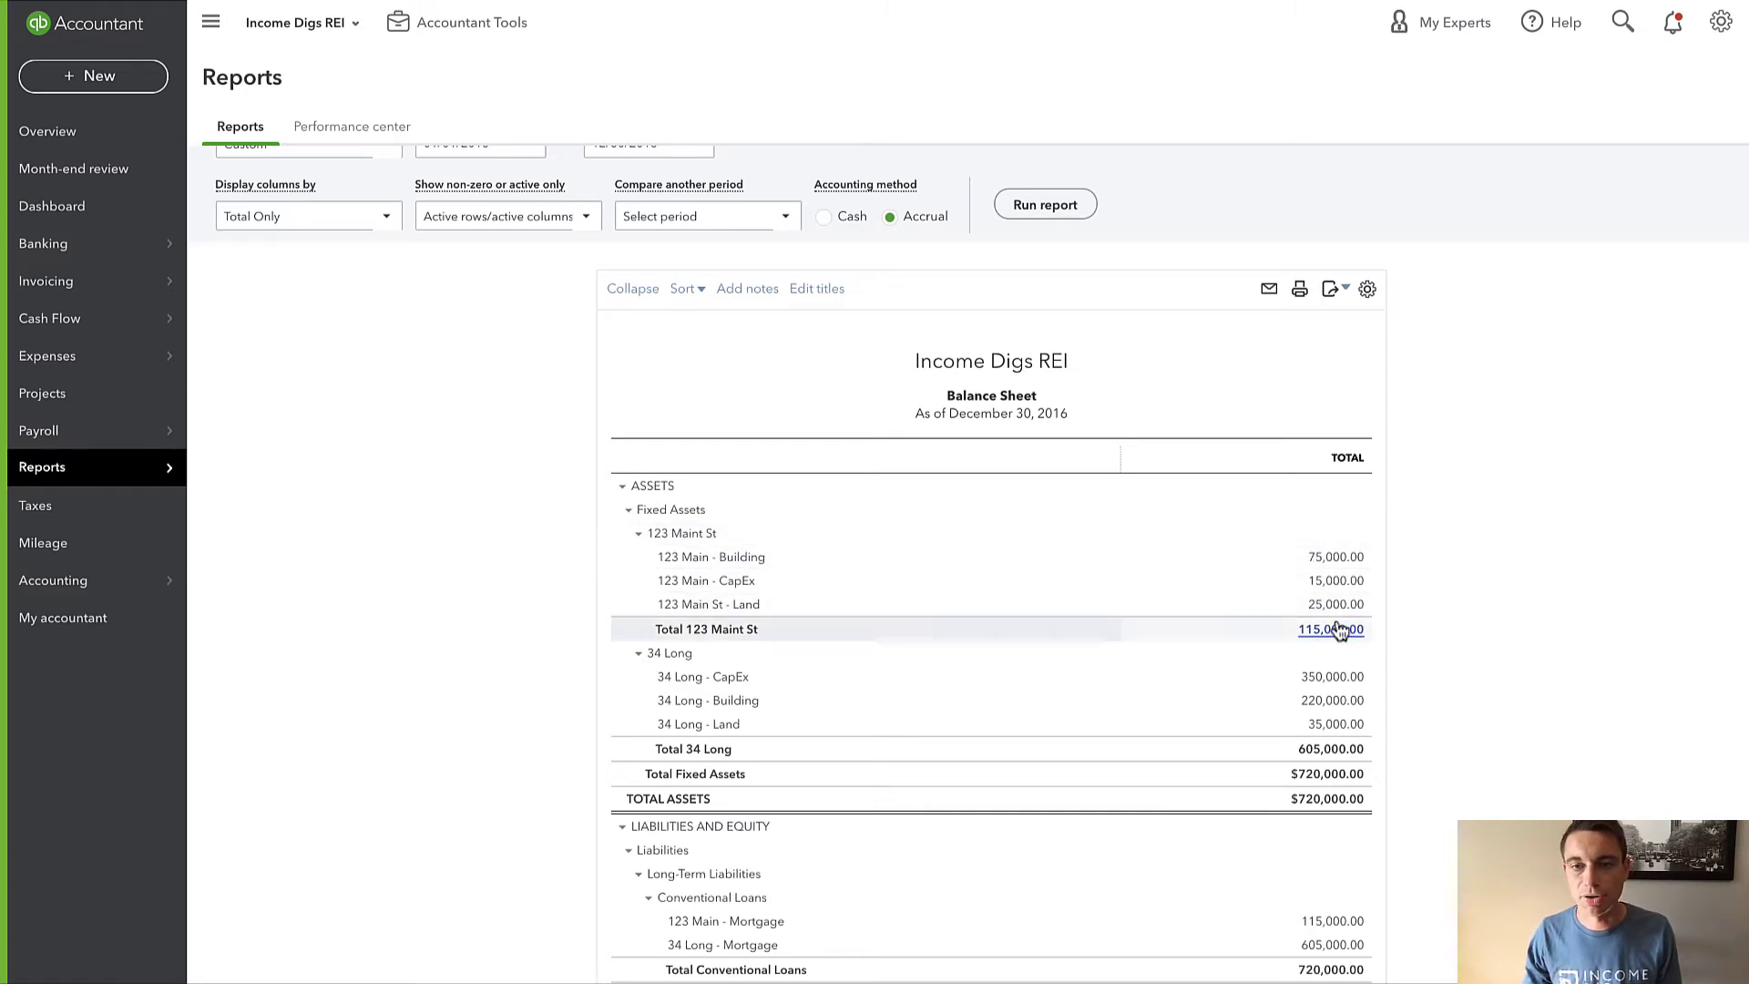
scroll(1337, 638, down, 1)
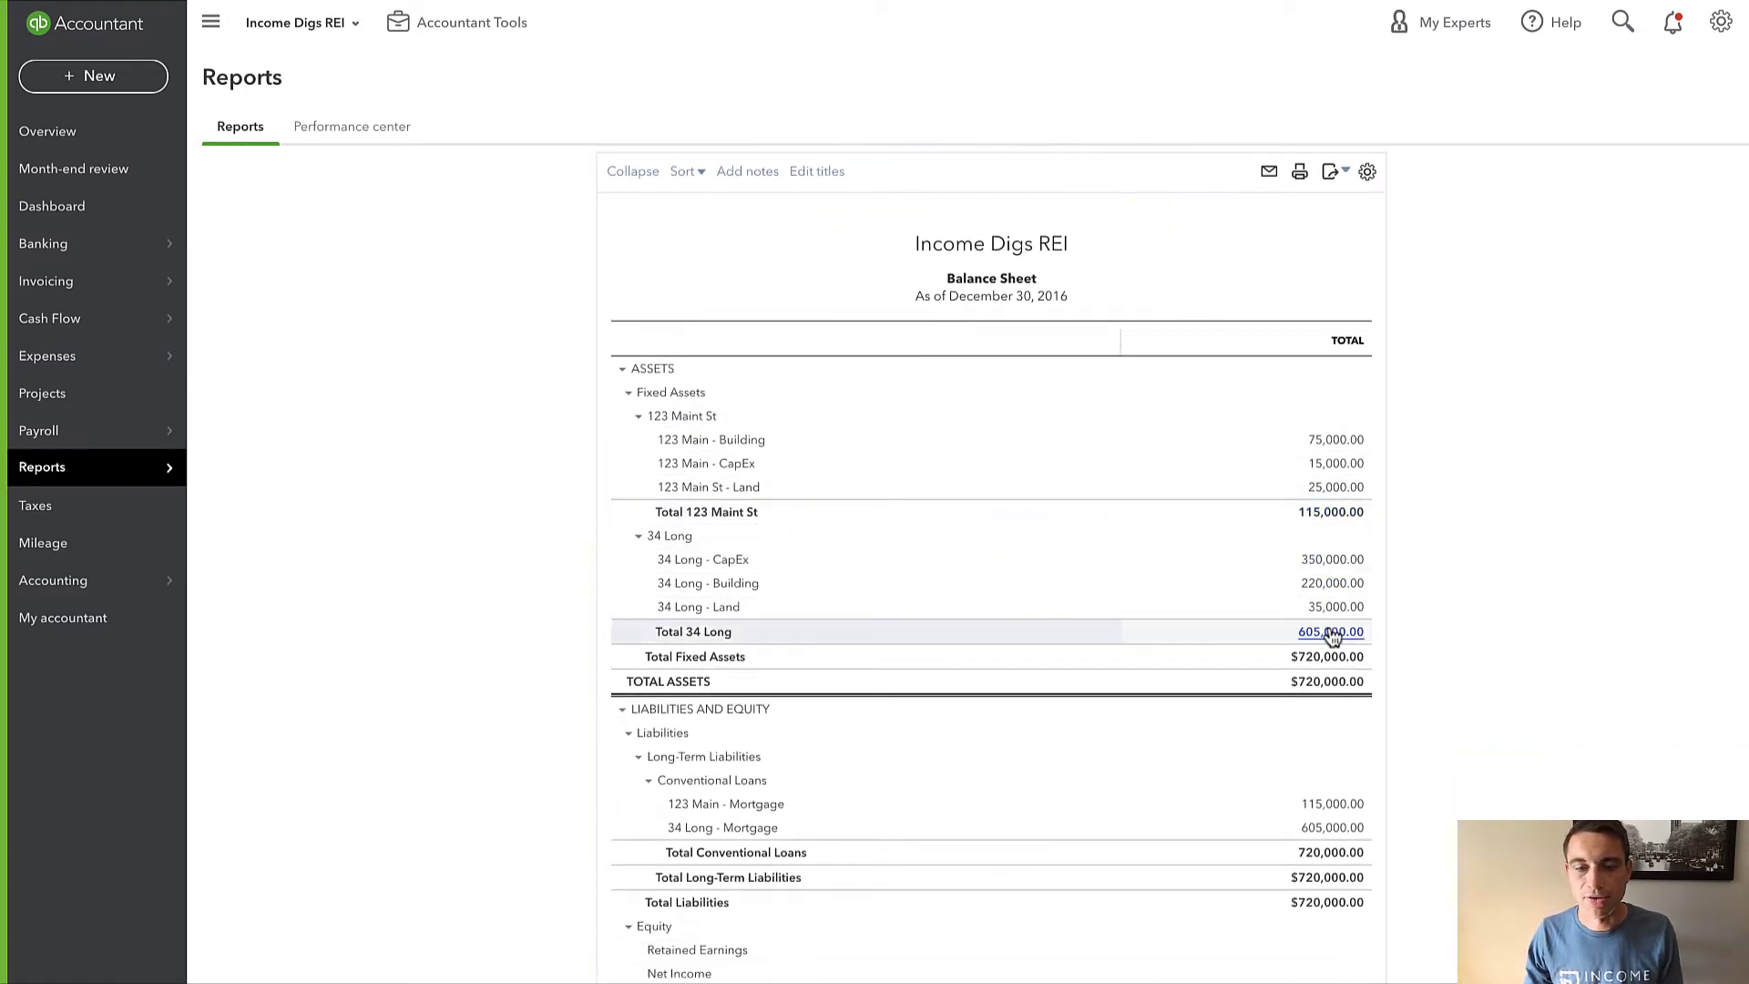
scroll(1332, 629, down, 1)
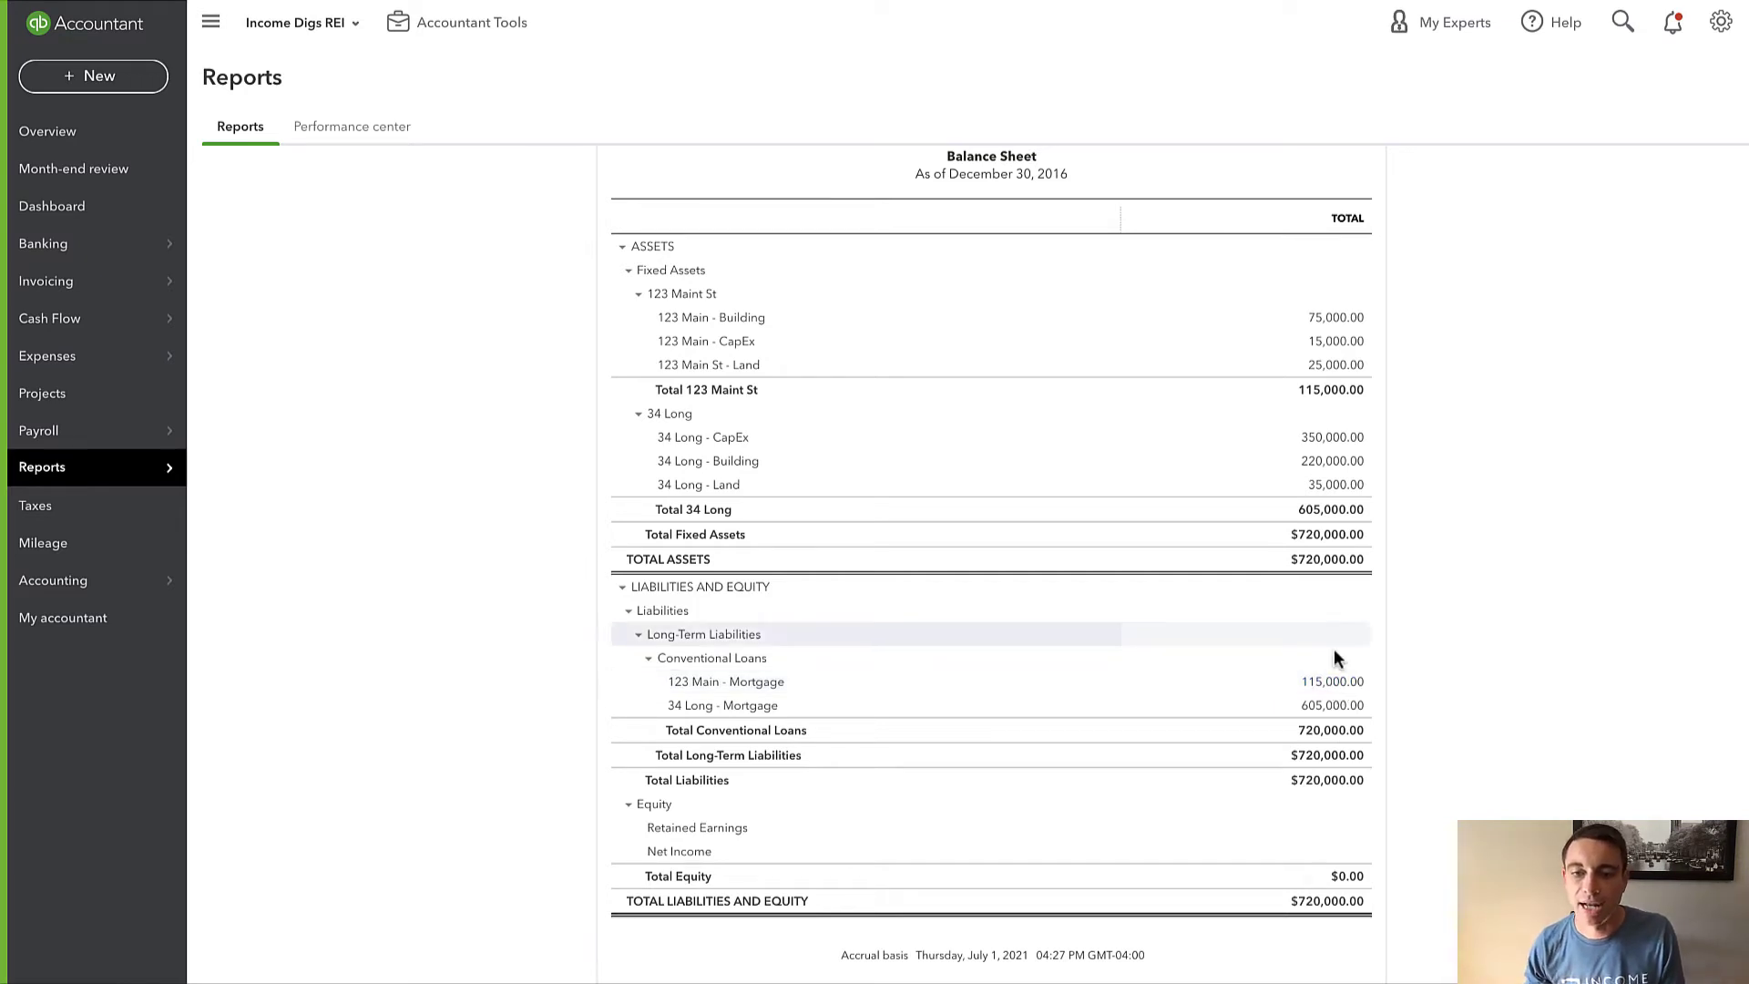
click(141, 72)
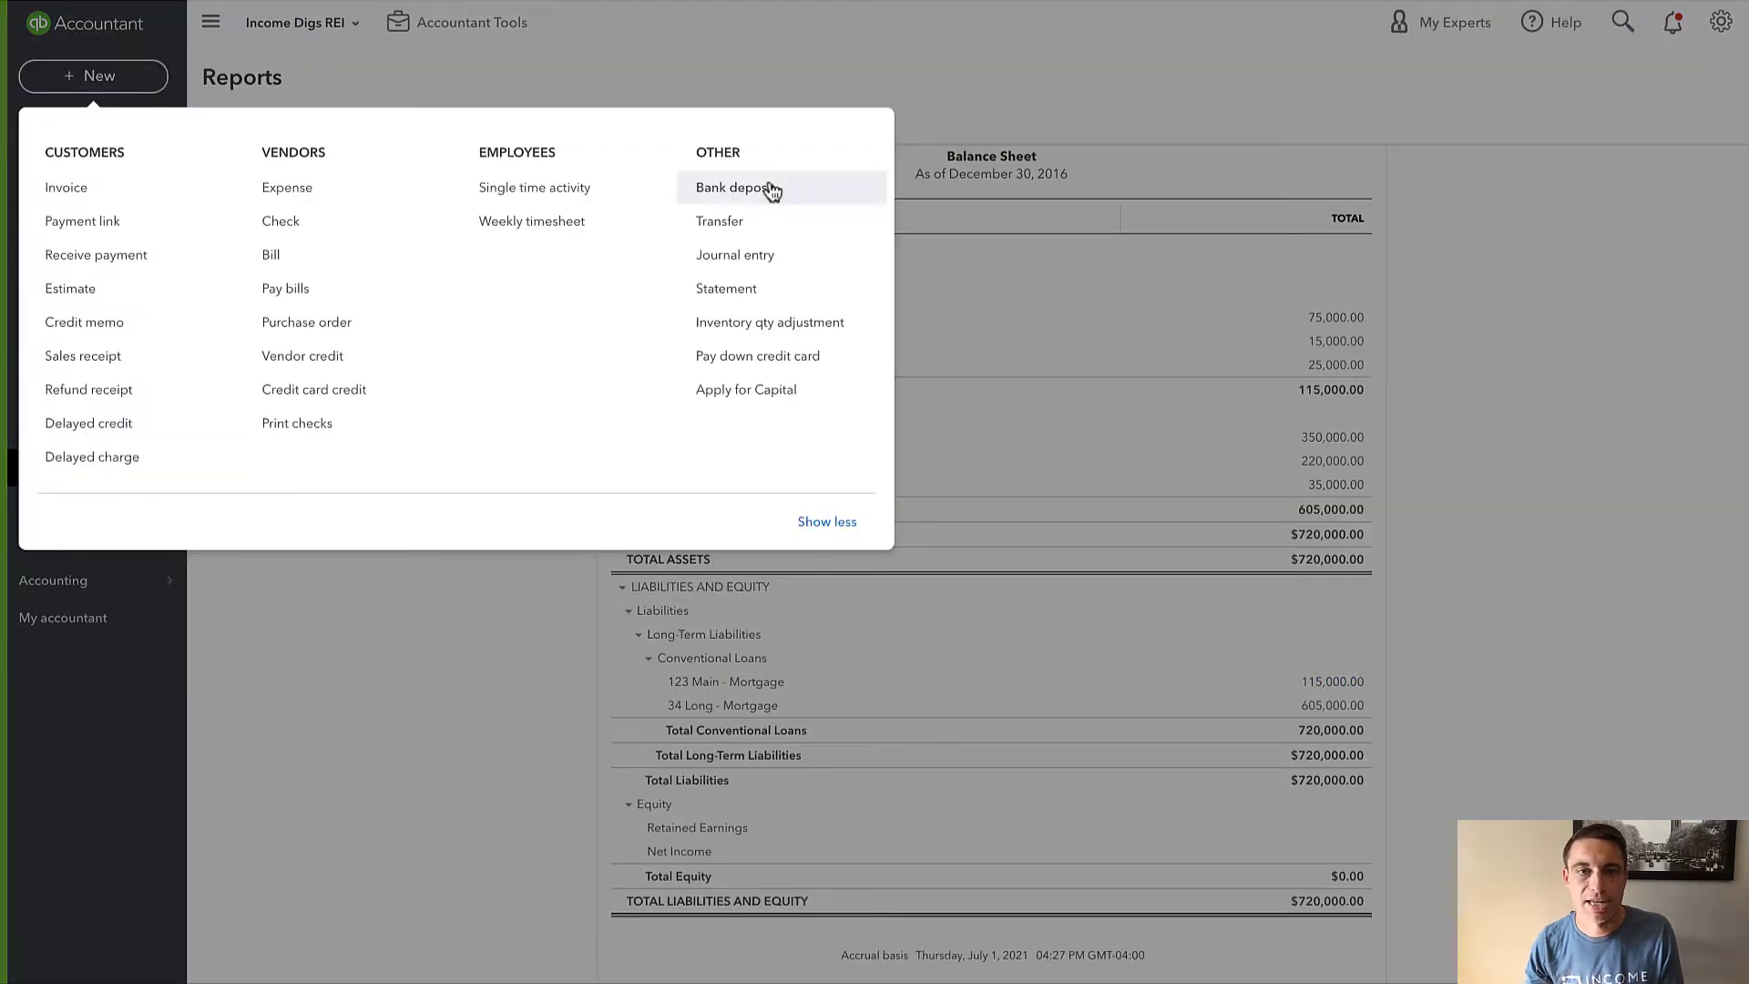
Record a $2,000 expense to 123 Main - Mortgage and save and close it.
click(335, 190)
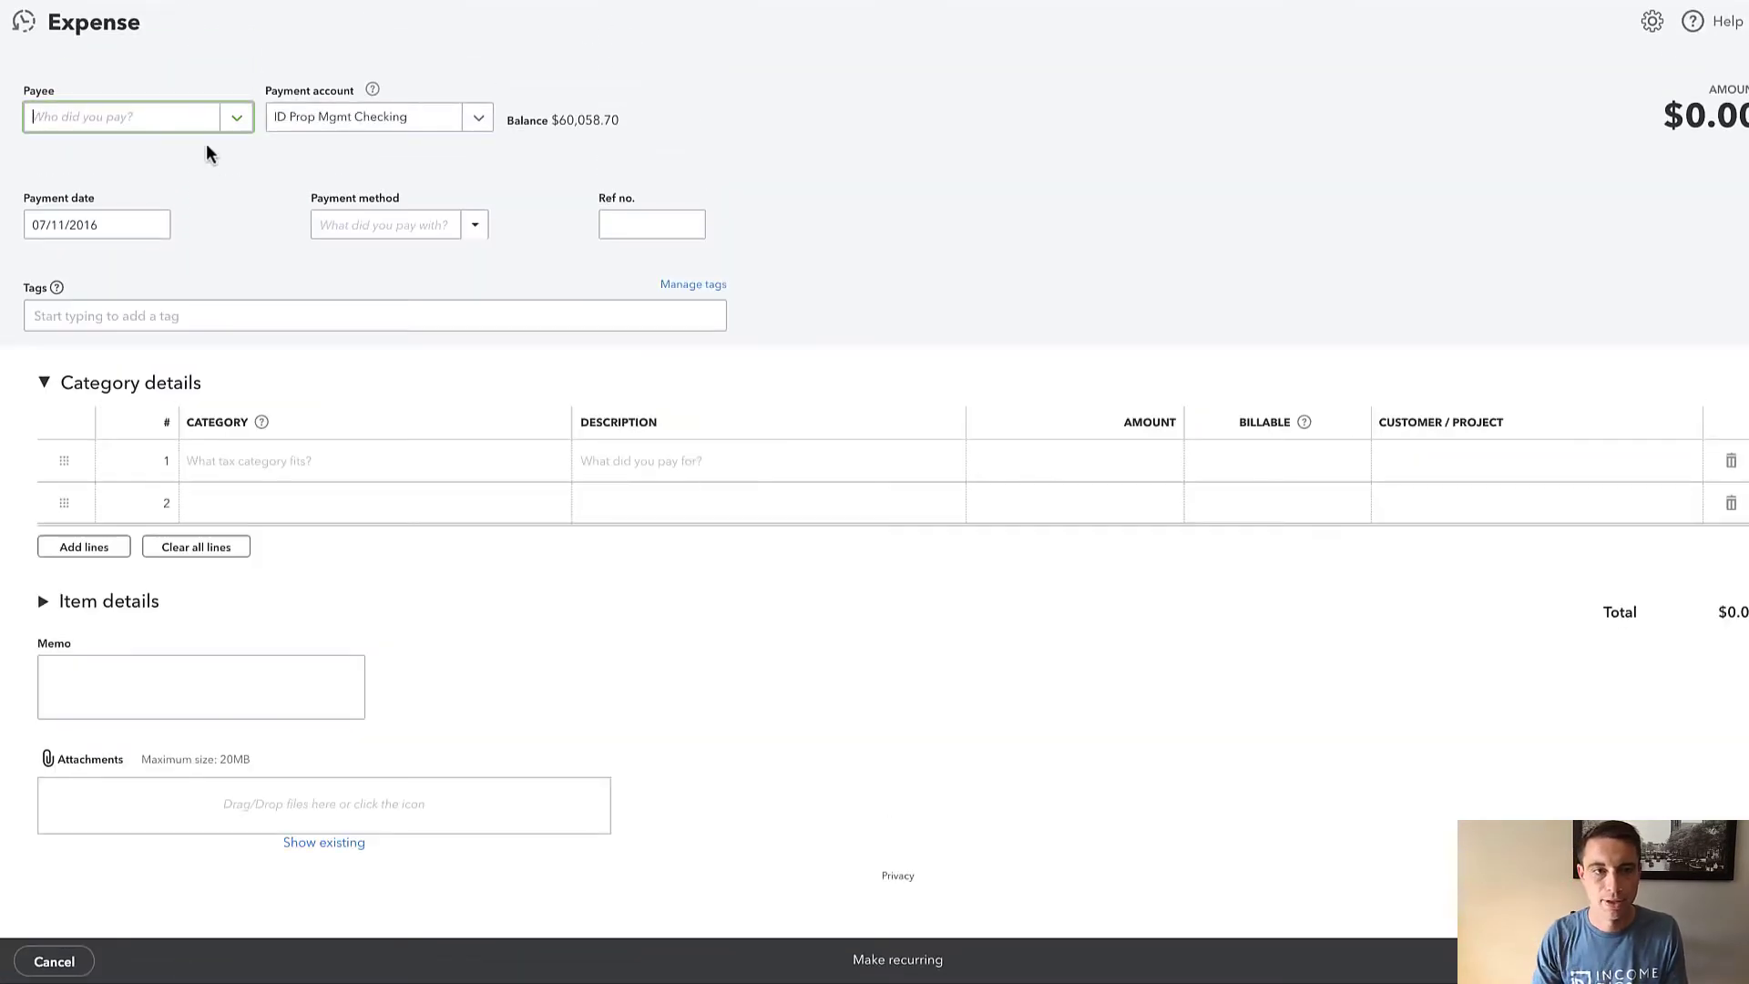
click(304, 460)
text(123)
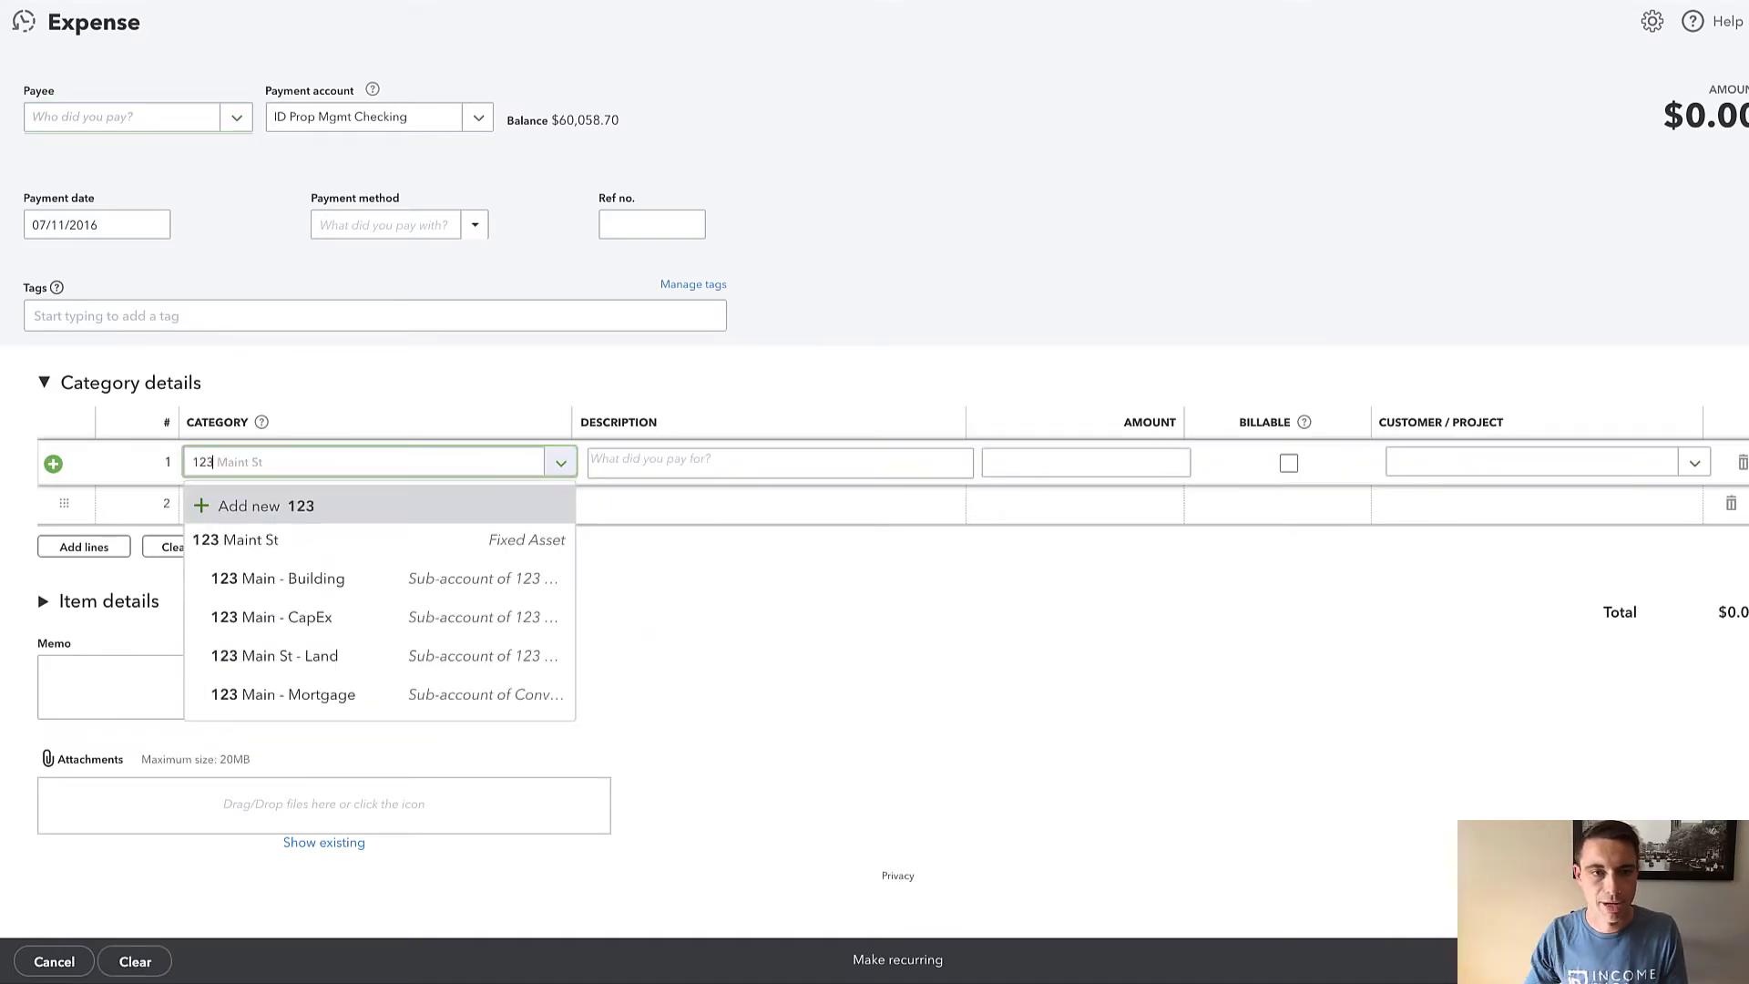
click(328, 696)
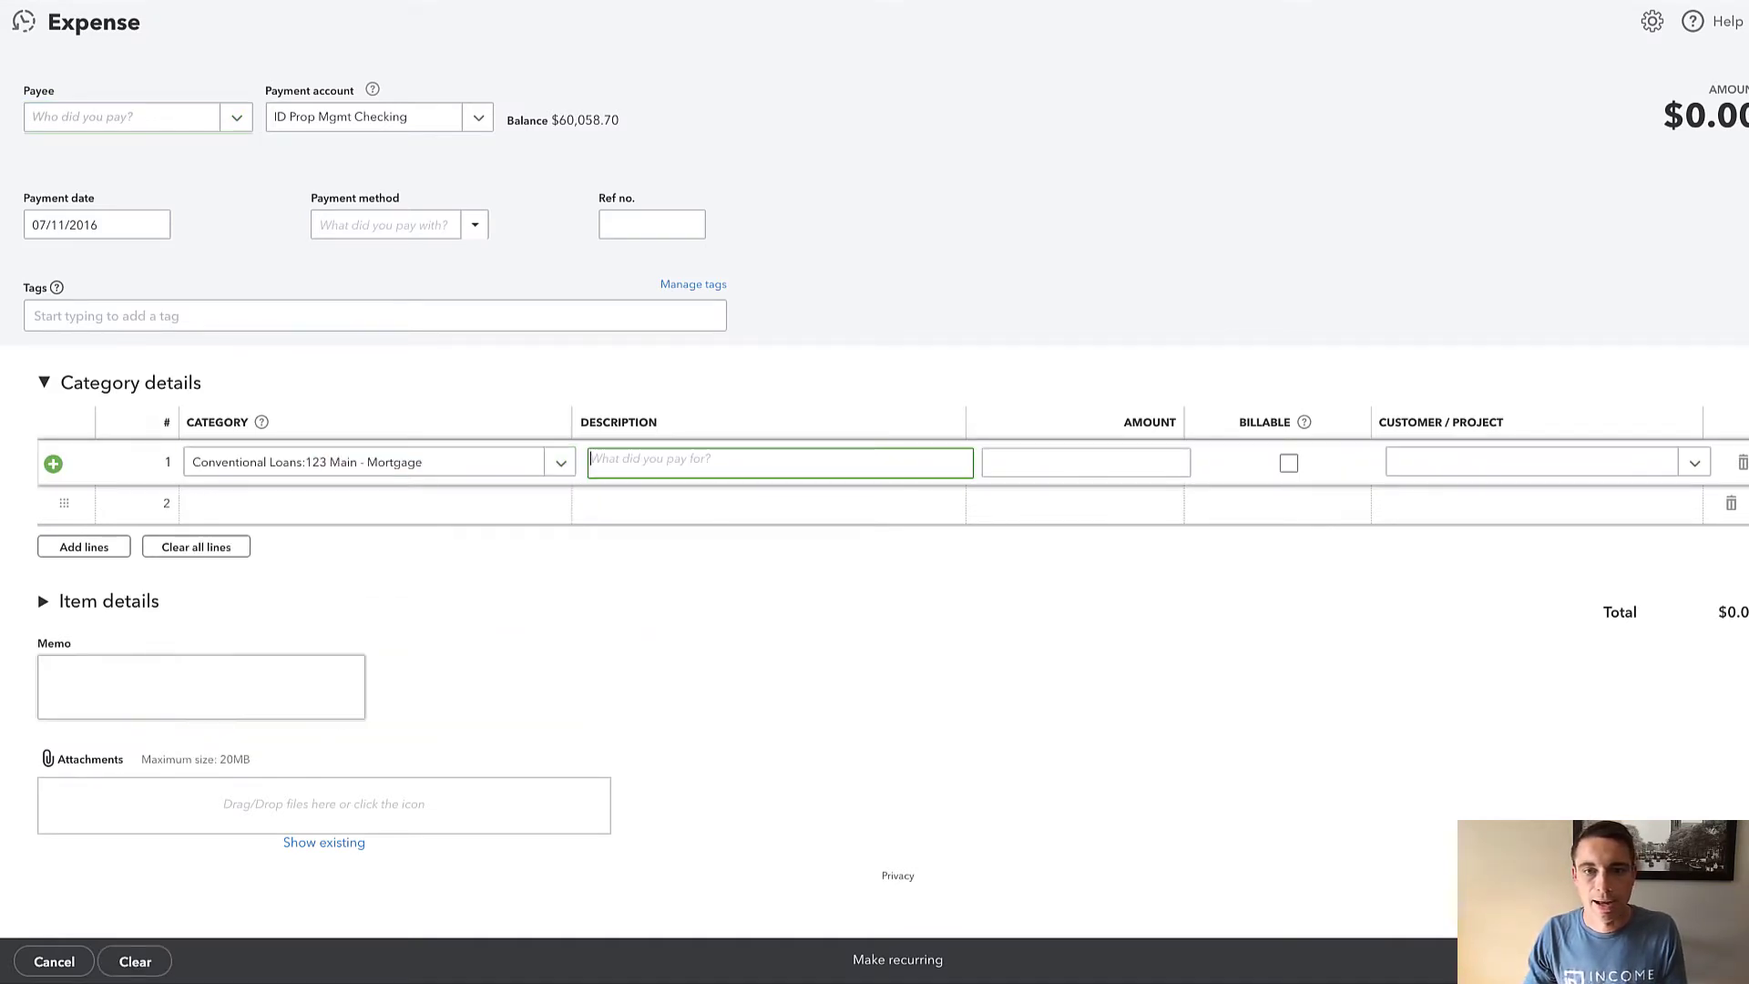
key(Tab)
text(2000)
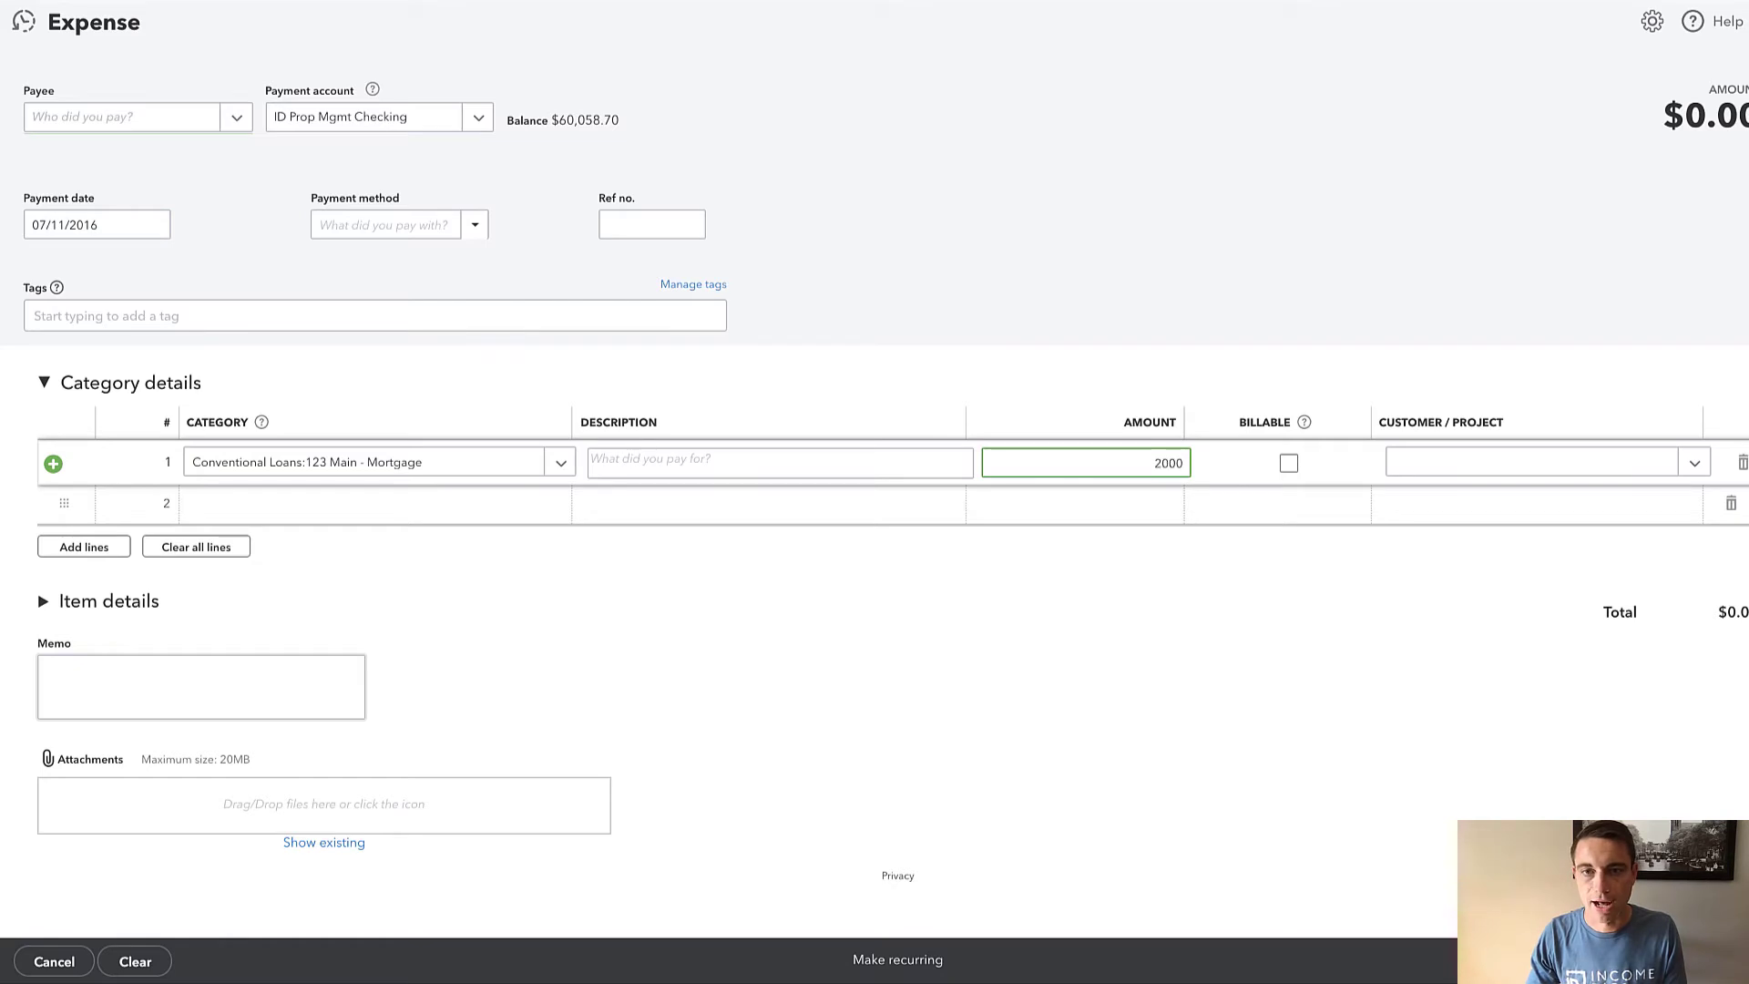
key(Tab)
click(982, 888)
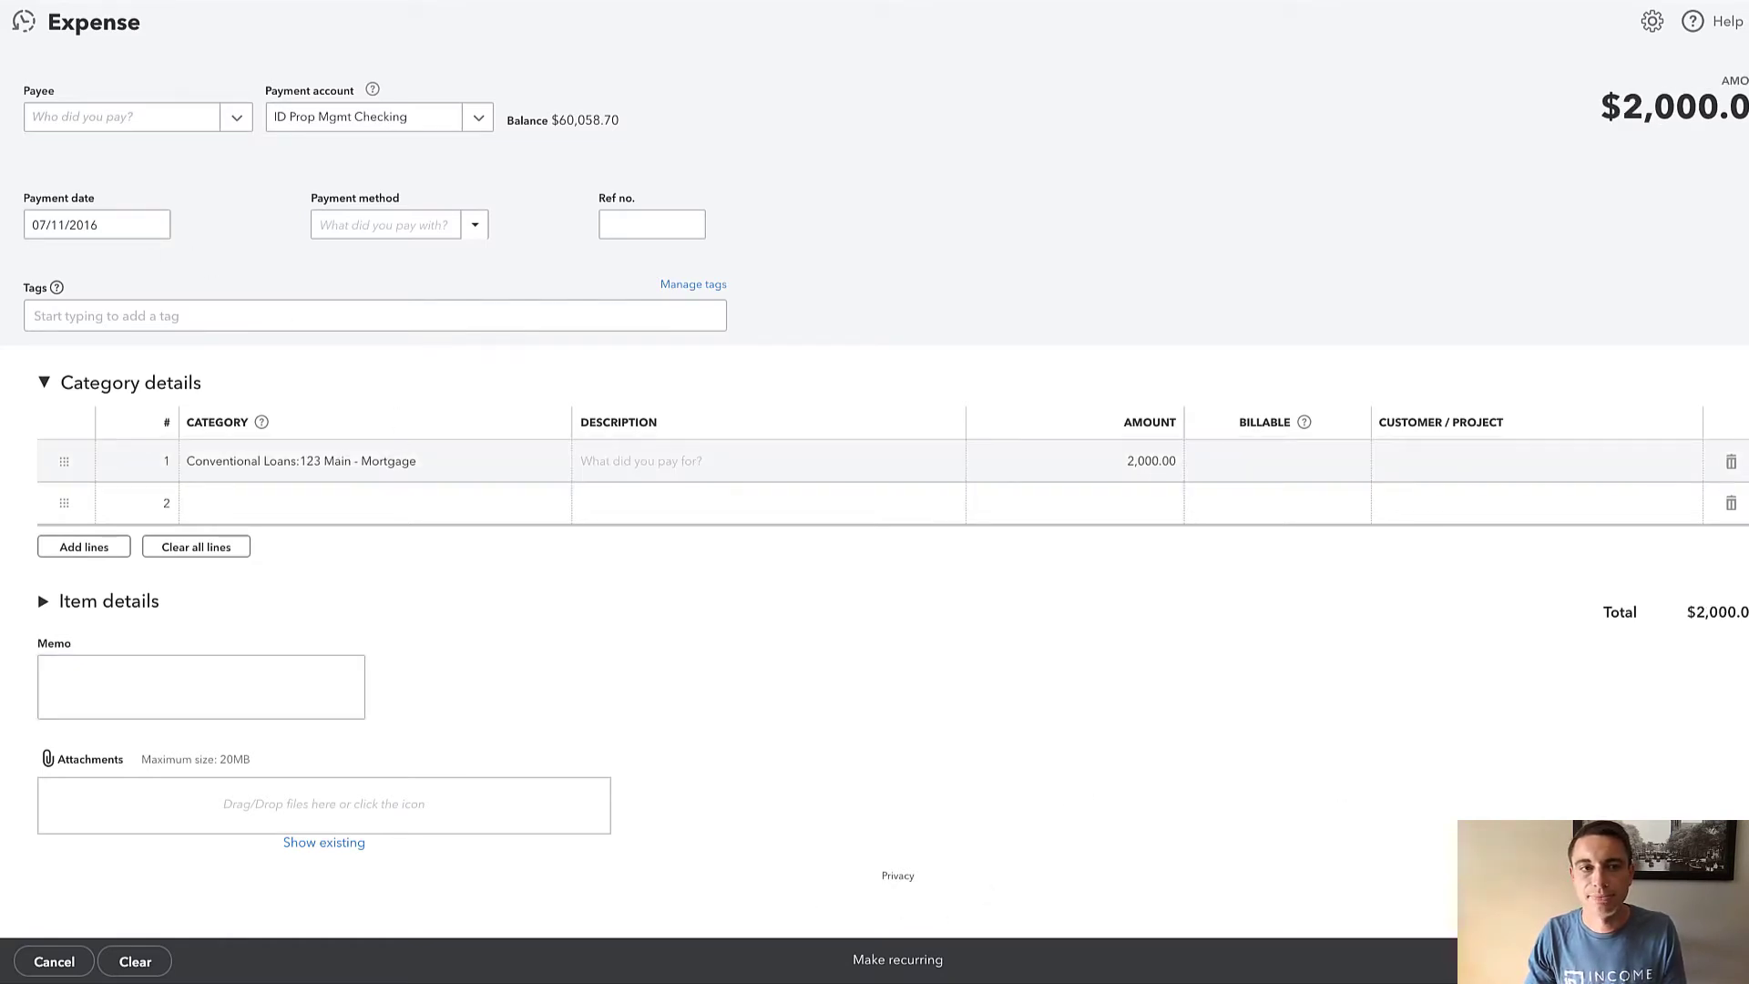
key(ctrl+alt+d)
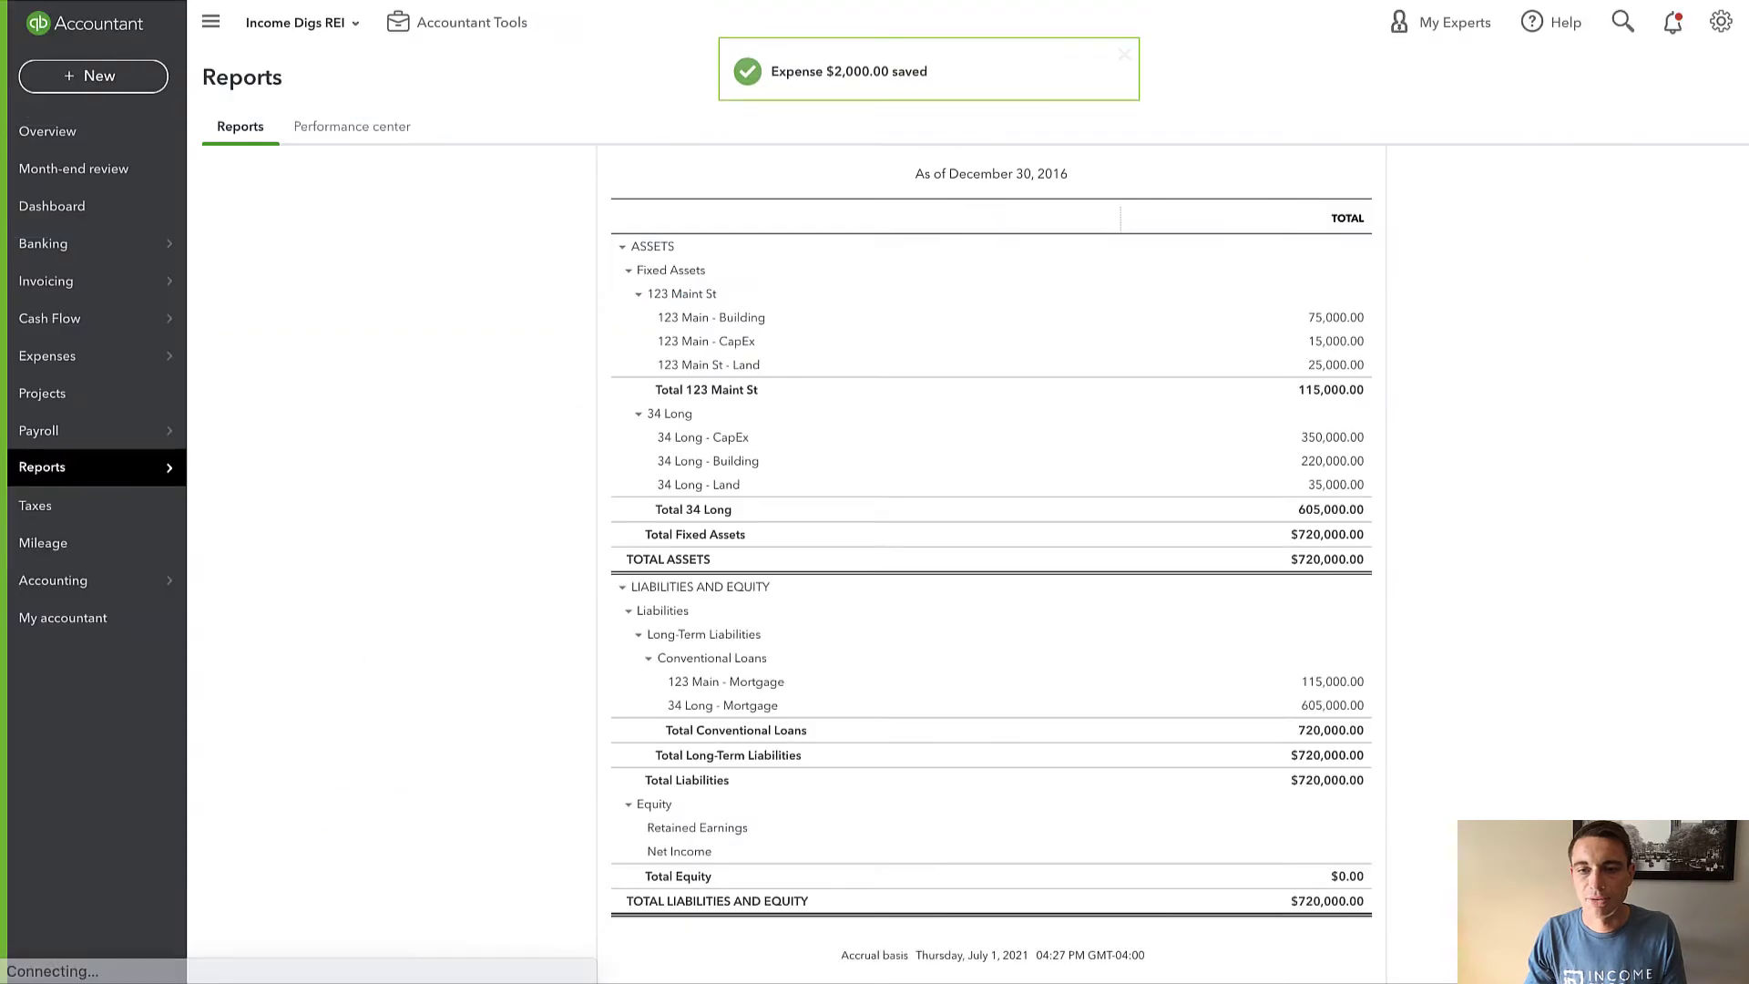
scroll(1327, 817, down, 3)
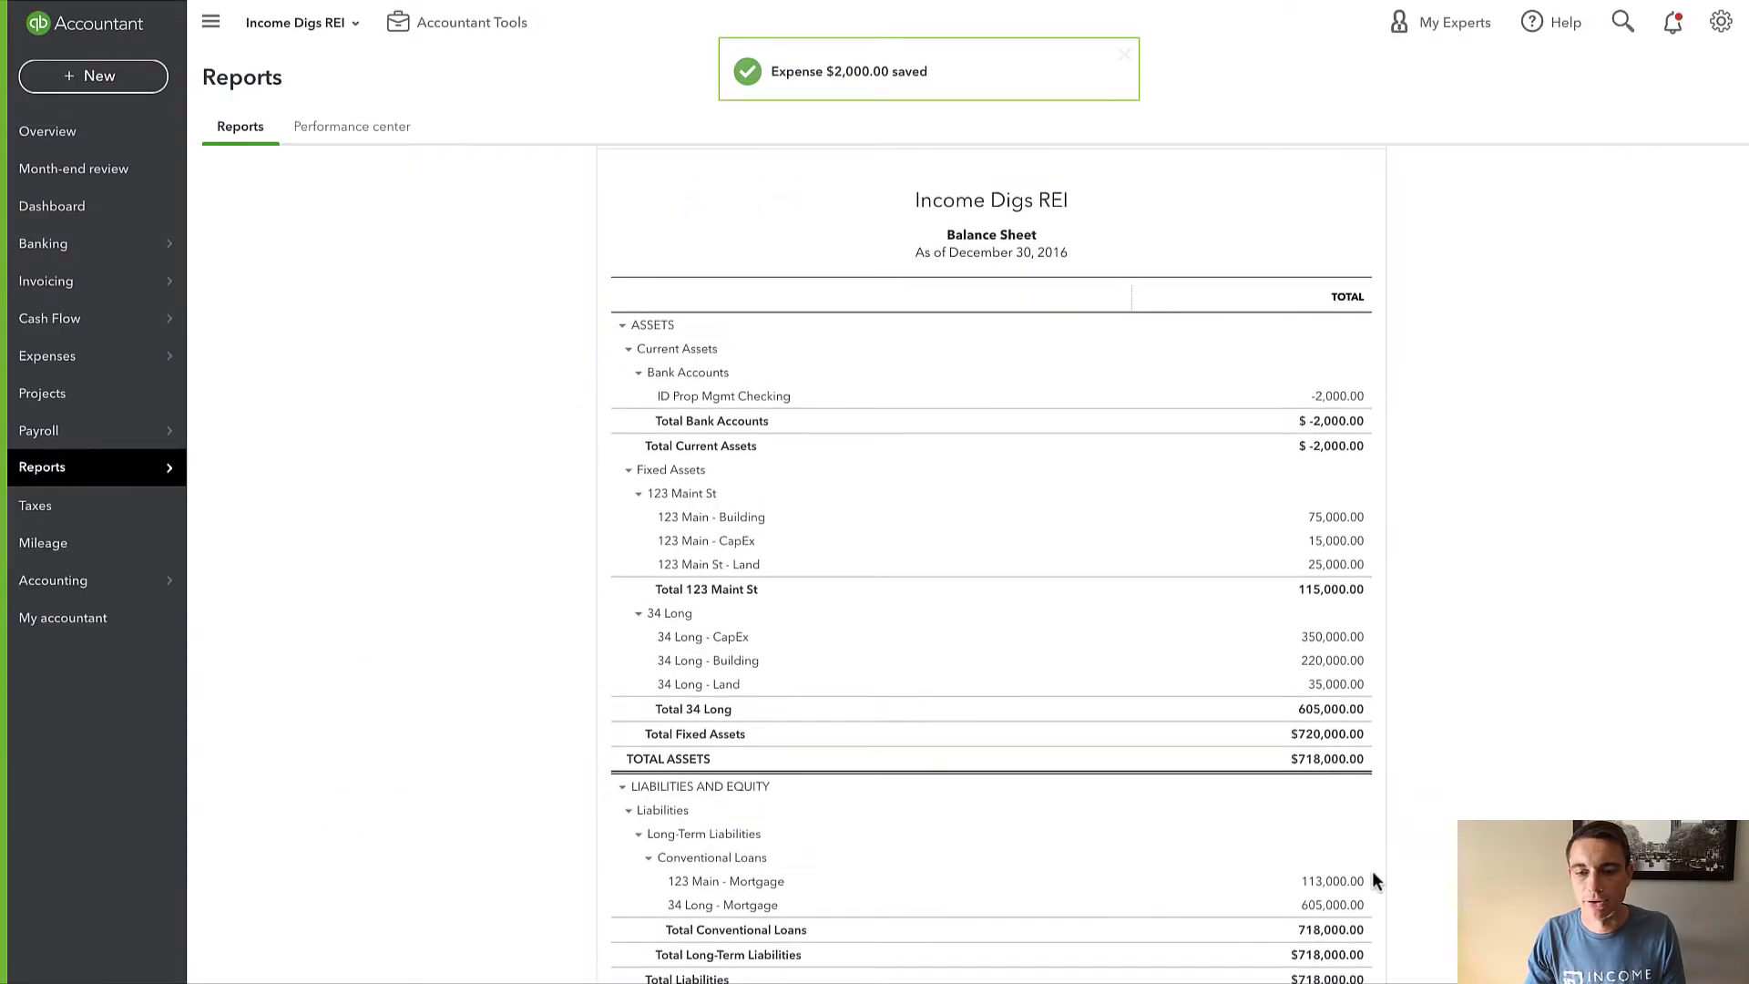
scroll(1339, 890, down, 1)
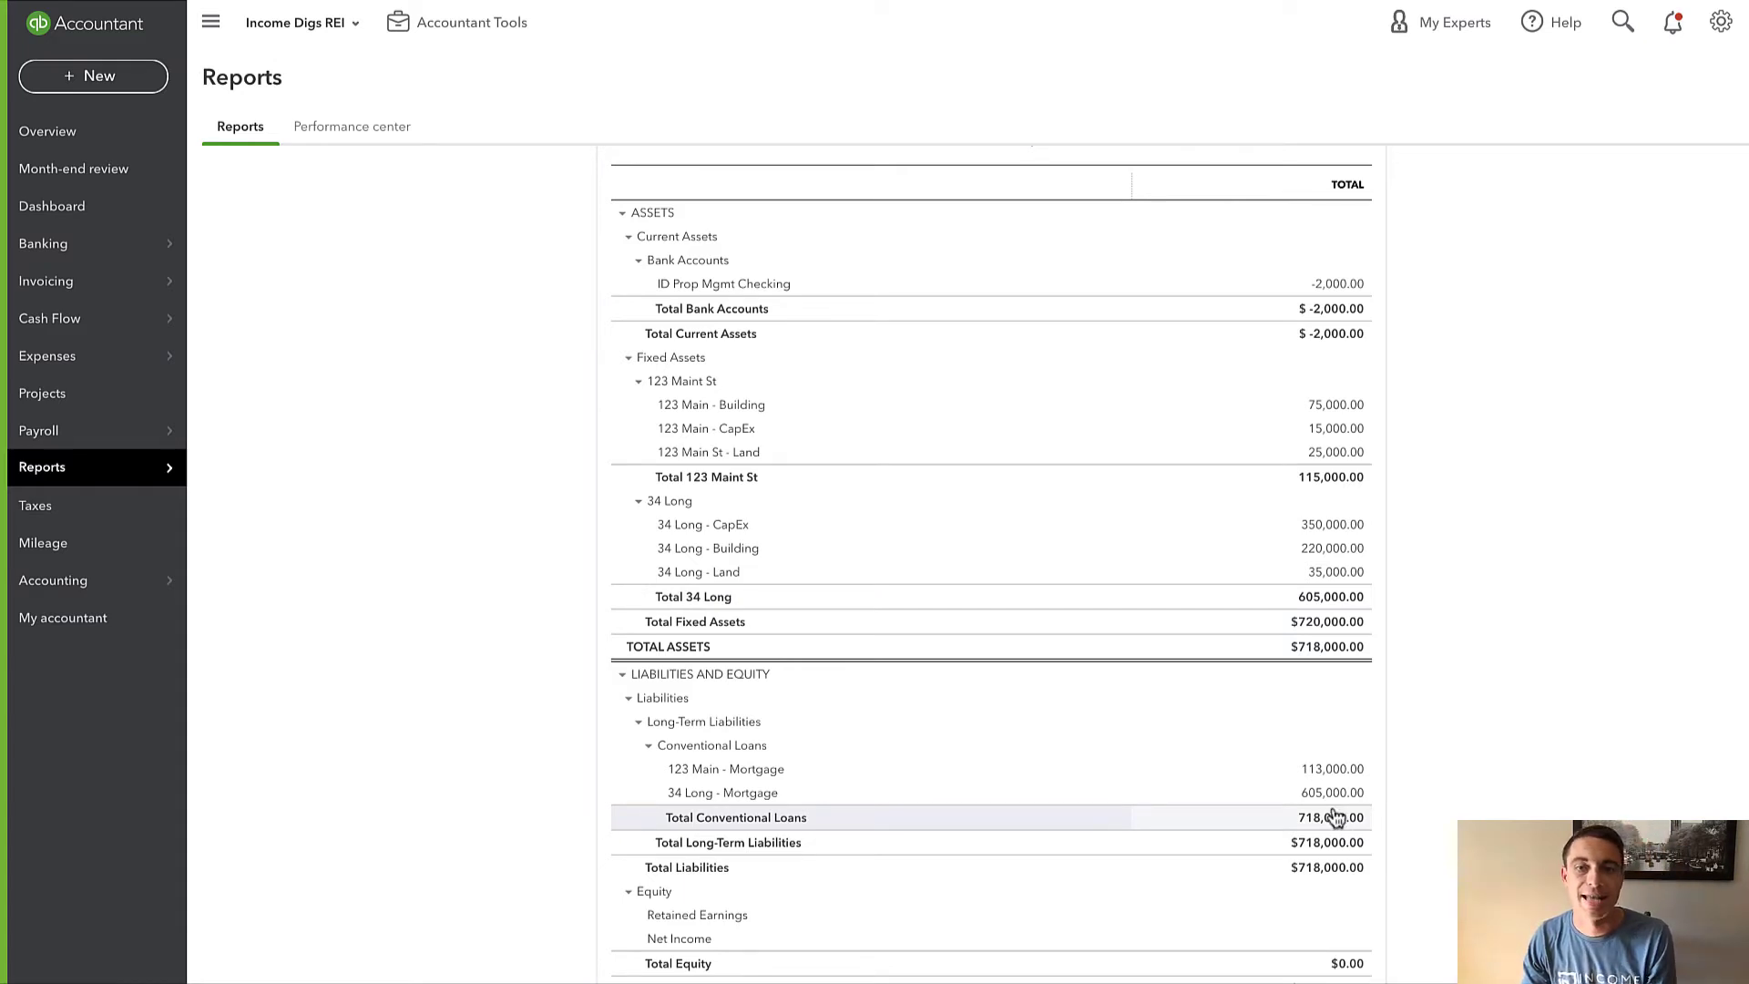
scroll(1334, 806, up, 3)
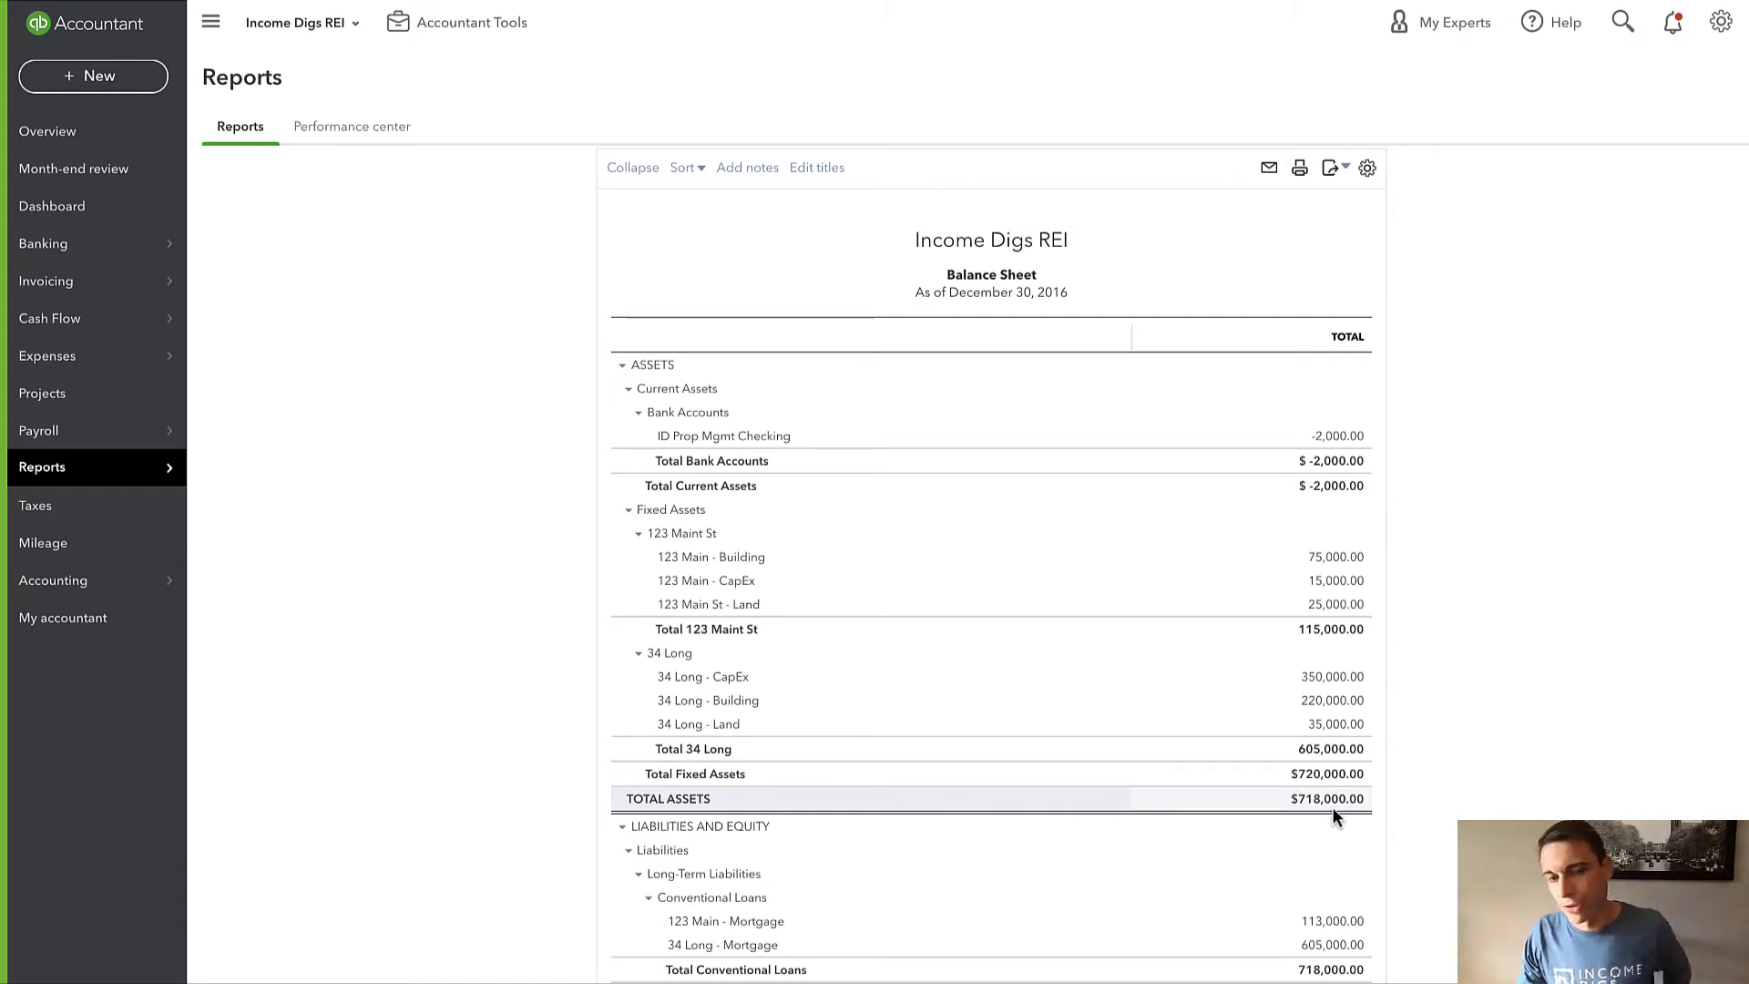
In Advanced settings, enable Track classes with missing-class warnings and one class per row.
click(1721, 24)
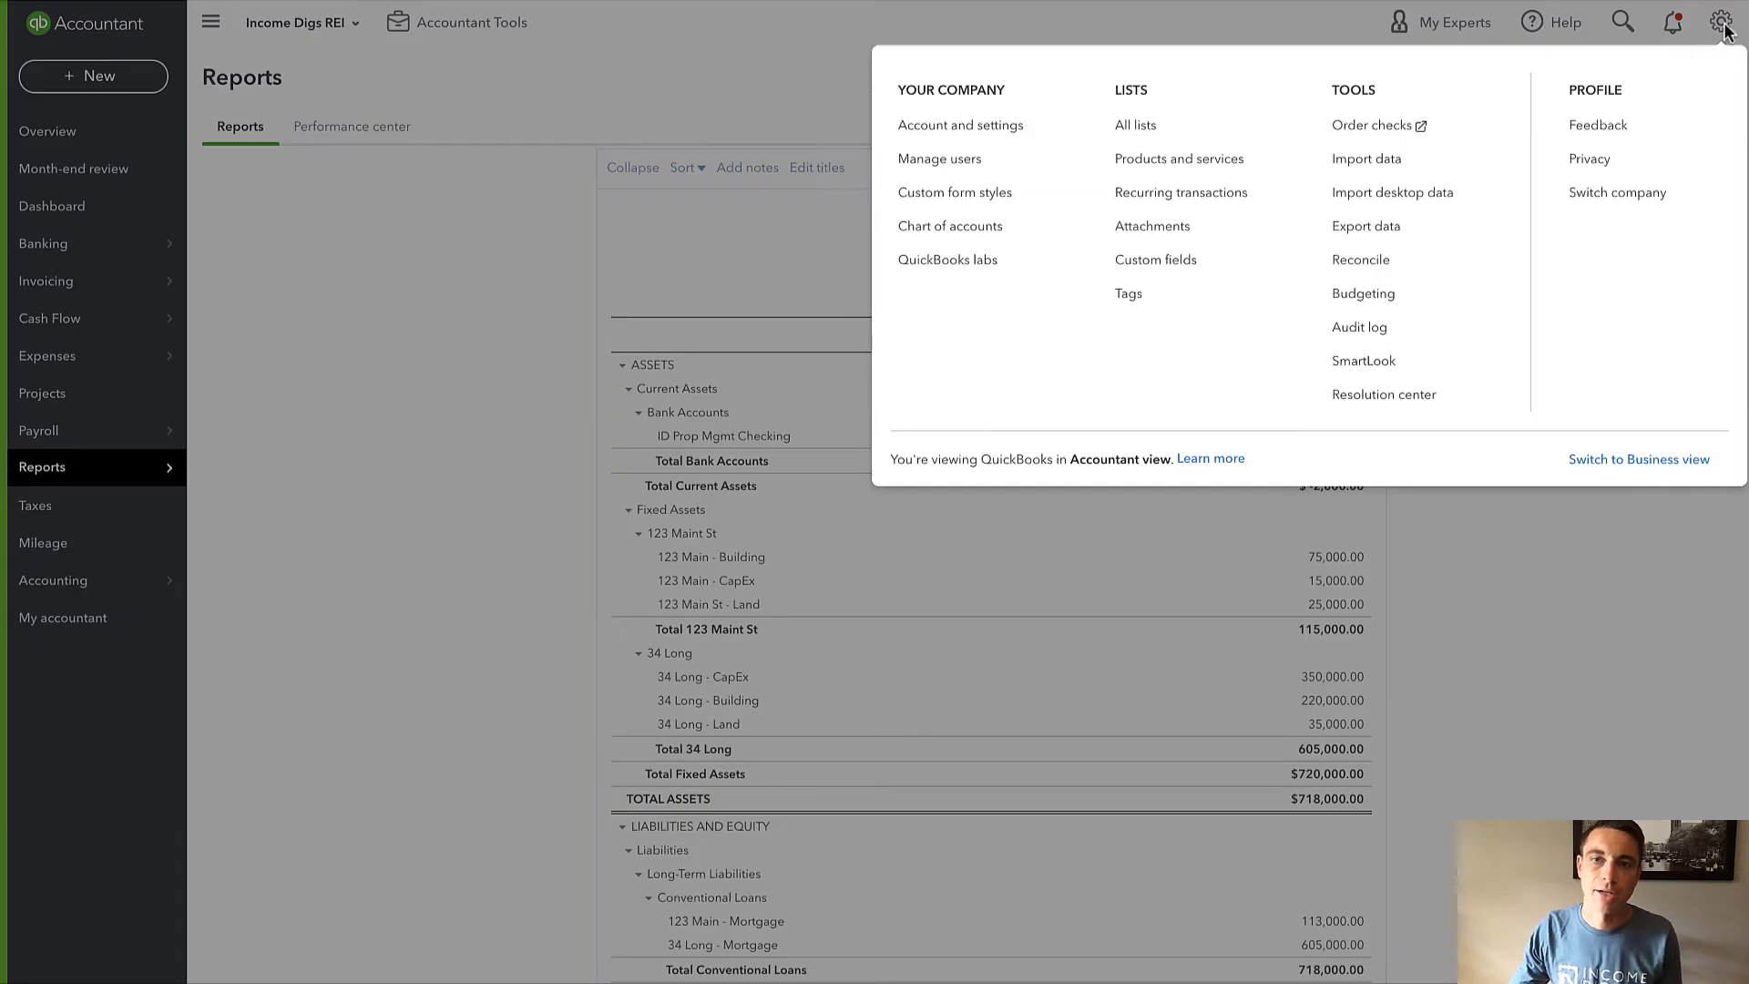
click(996, 129)
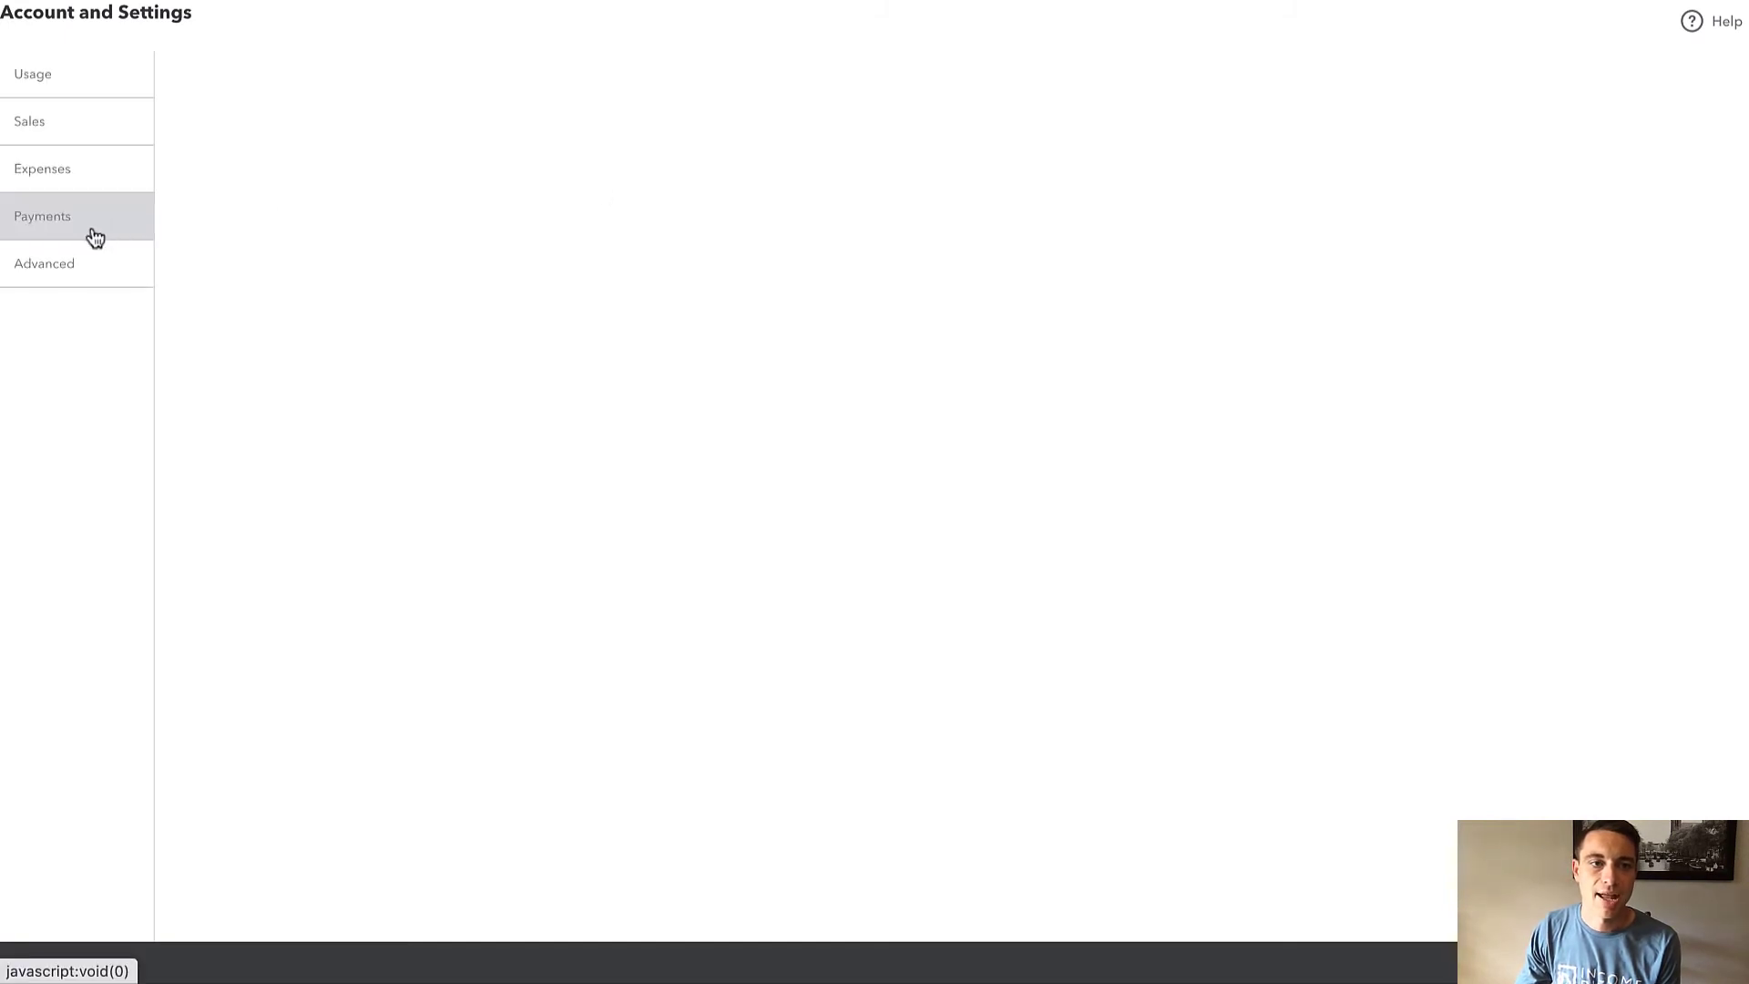
click(82, 270)
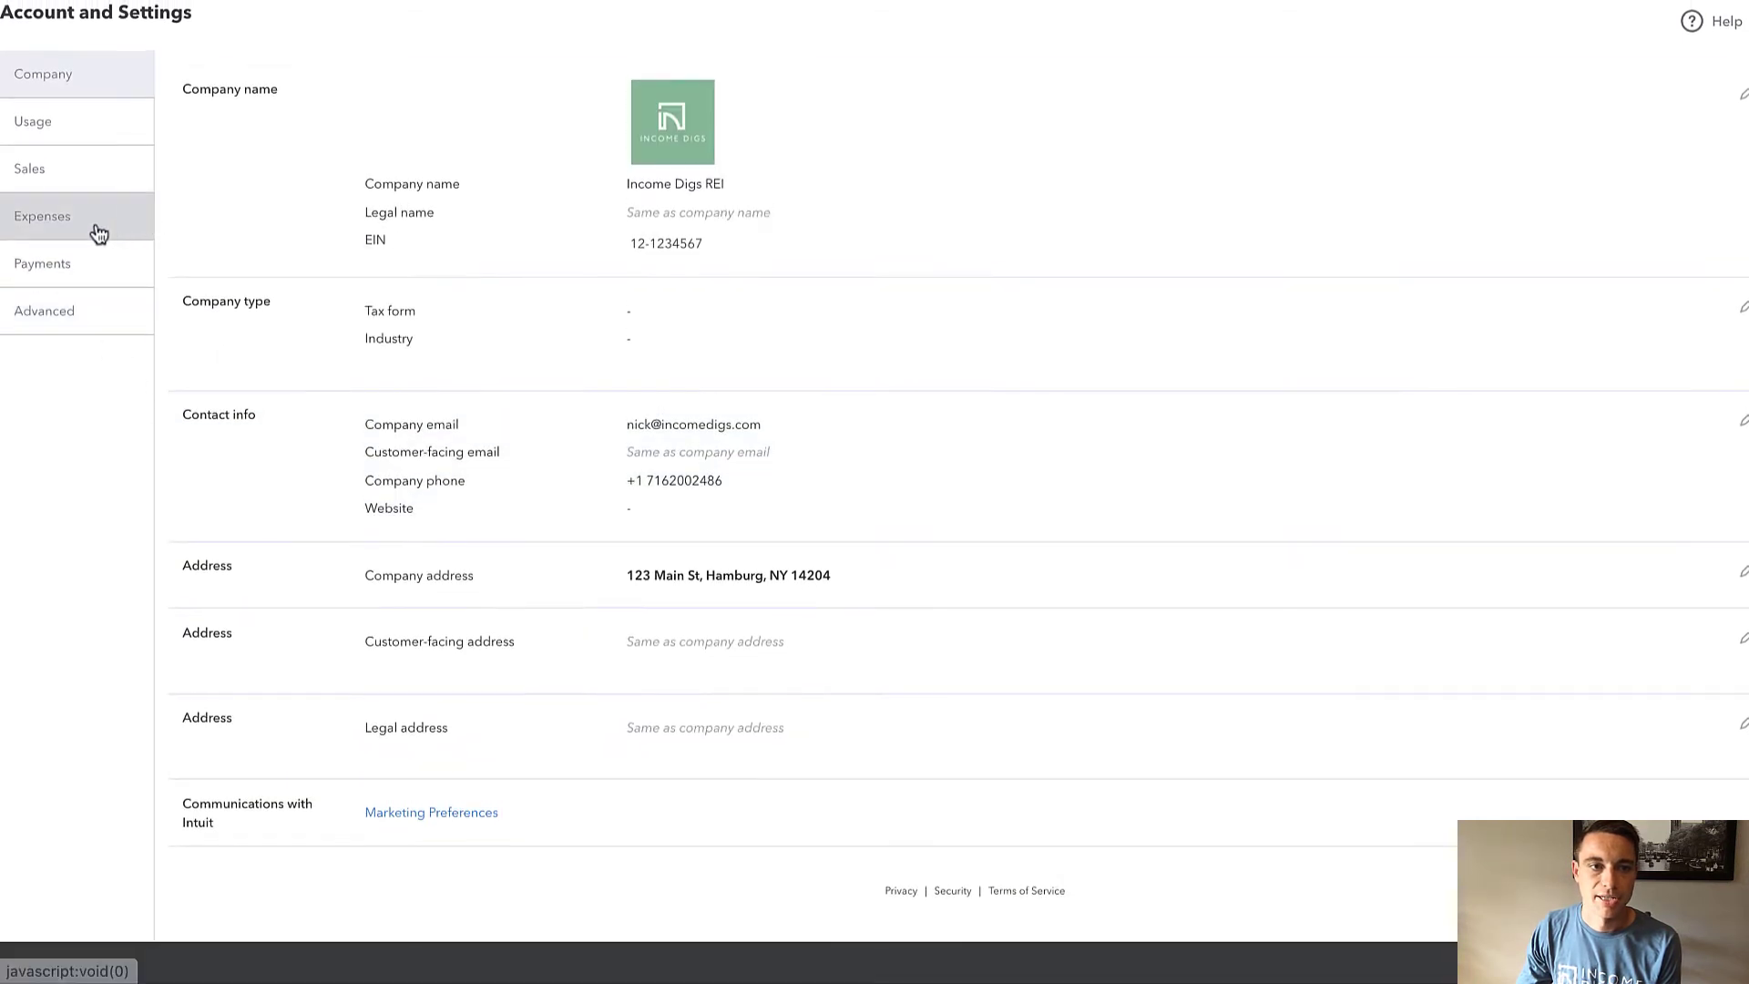
click(119, 233)
click(71, 330)
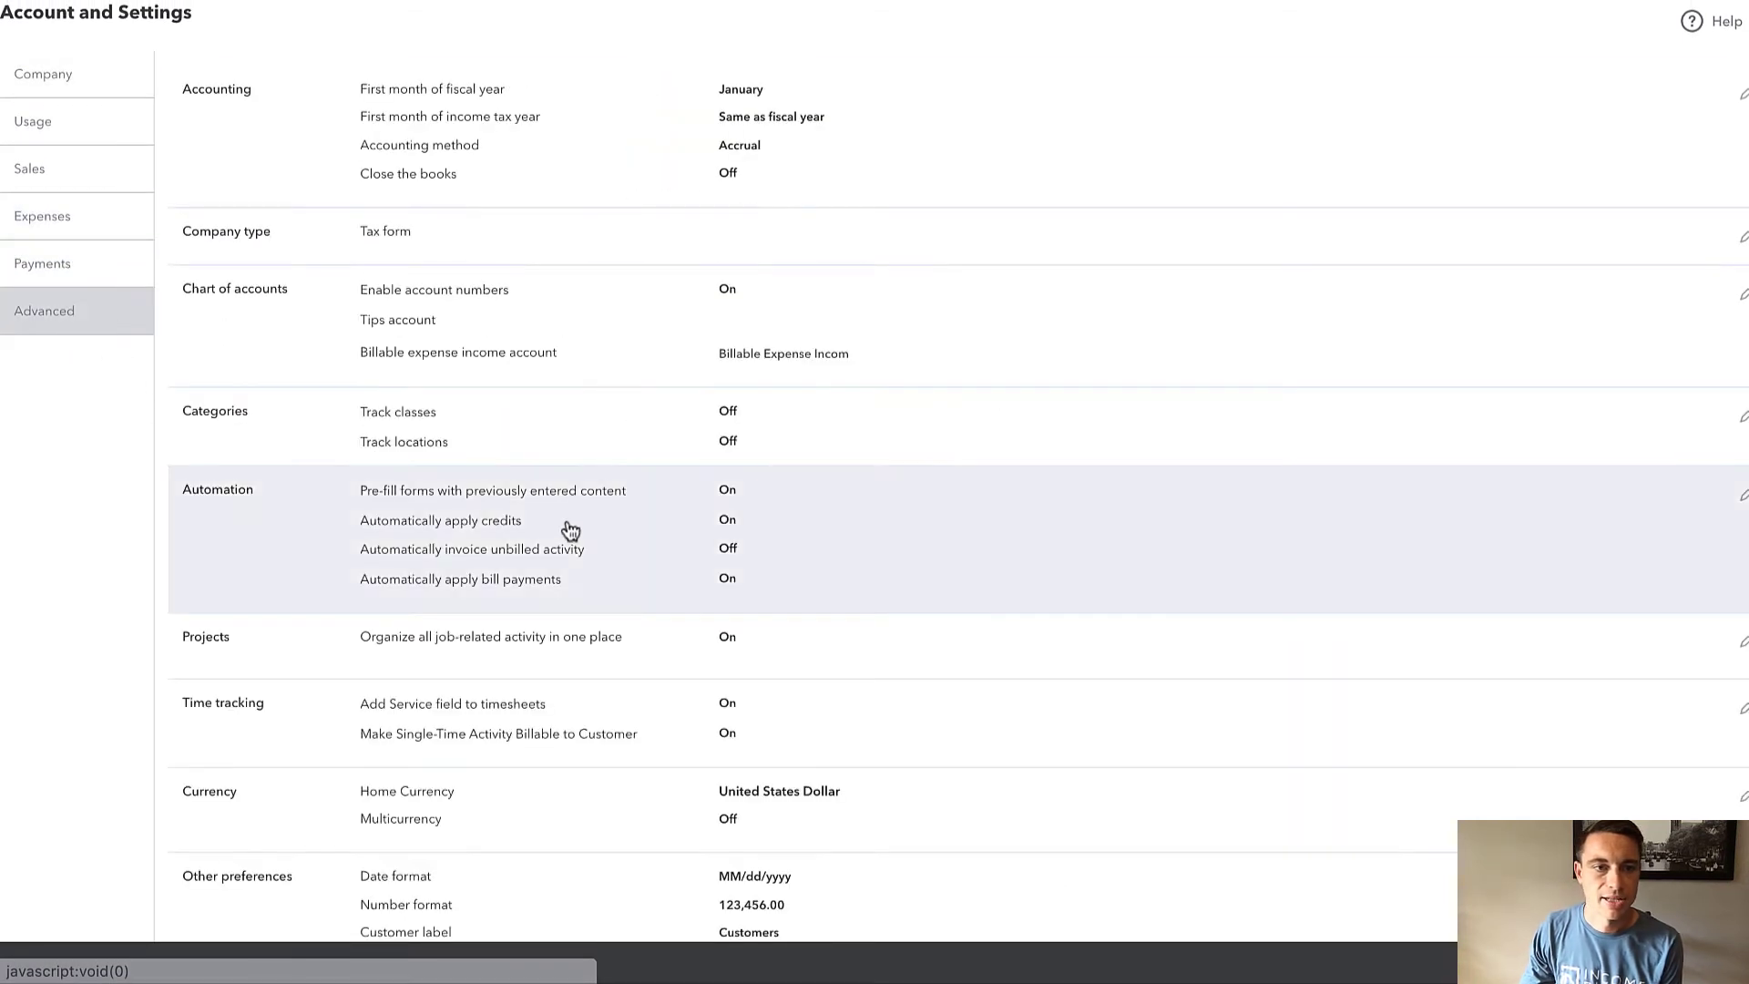
click(740, 425)
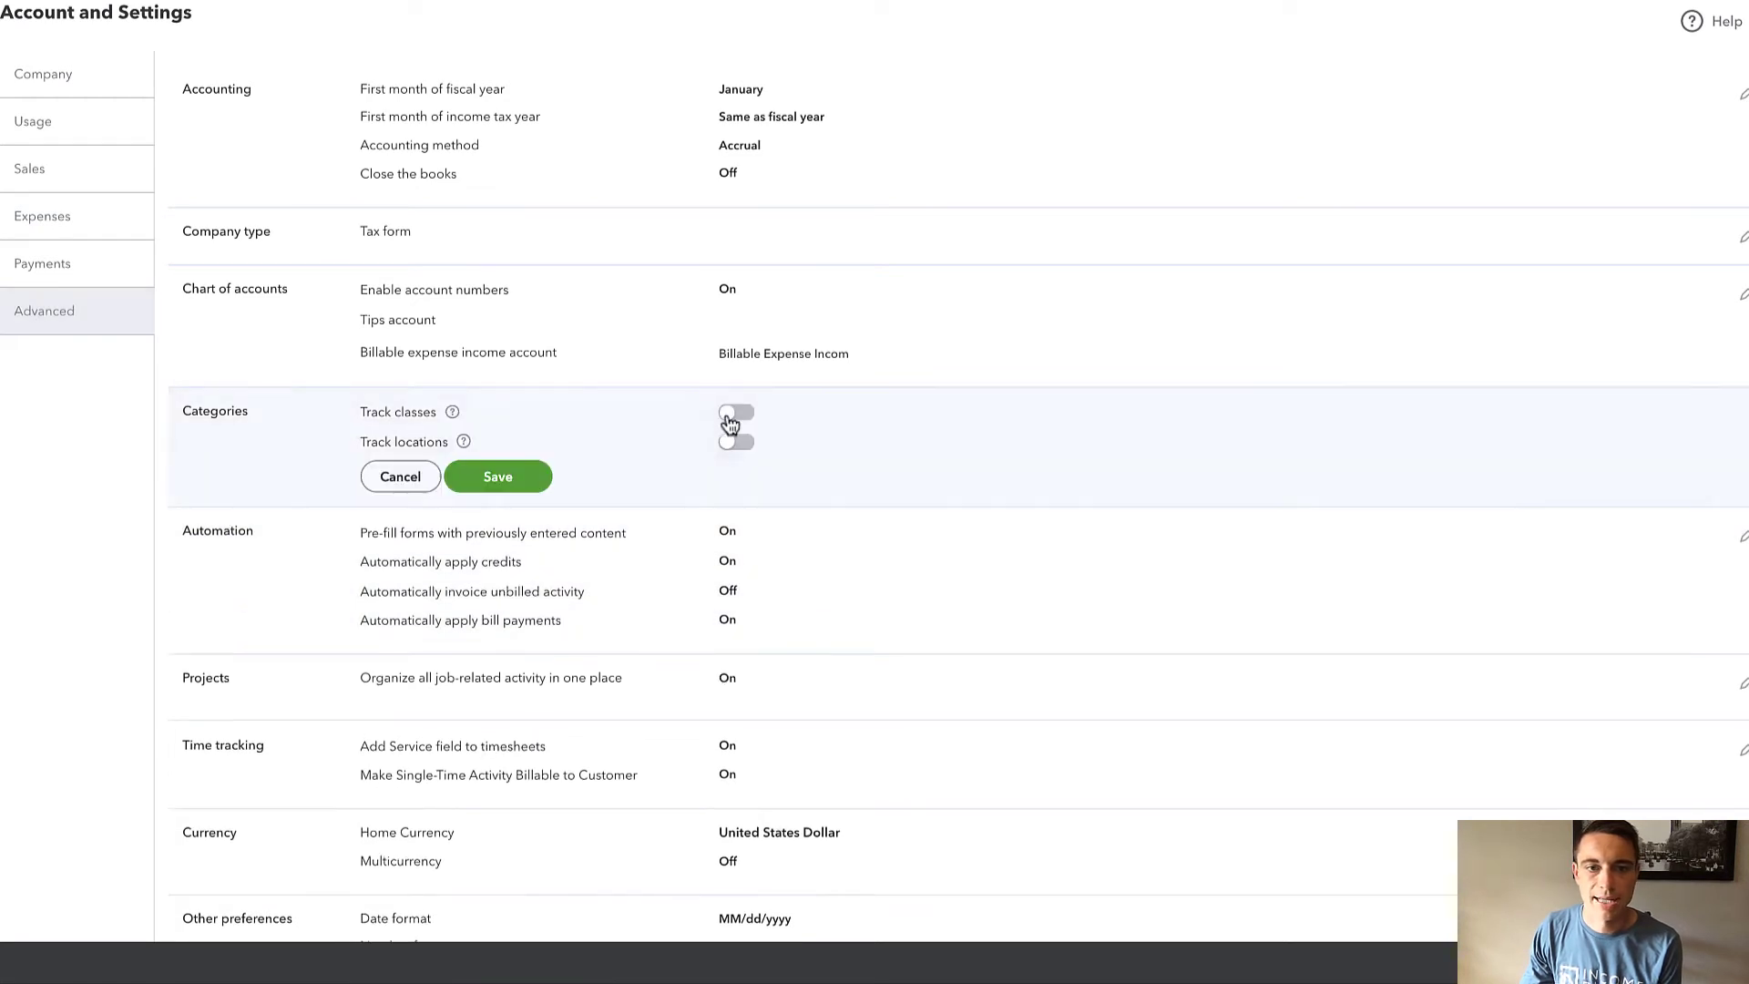
click(737, 415)
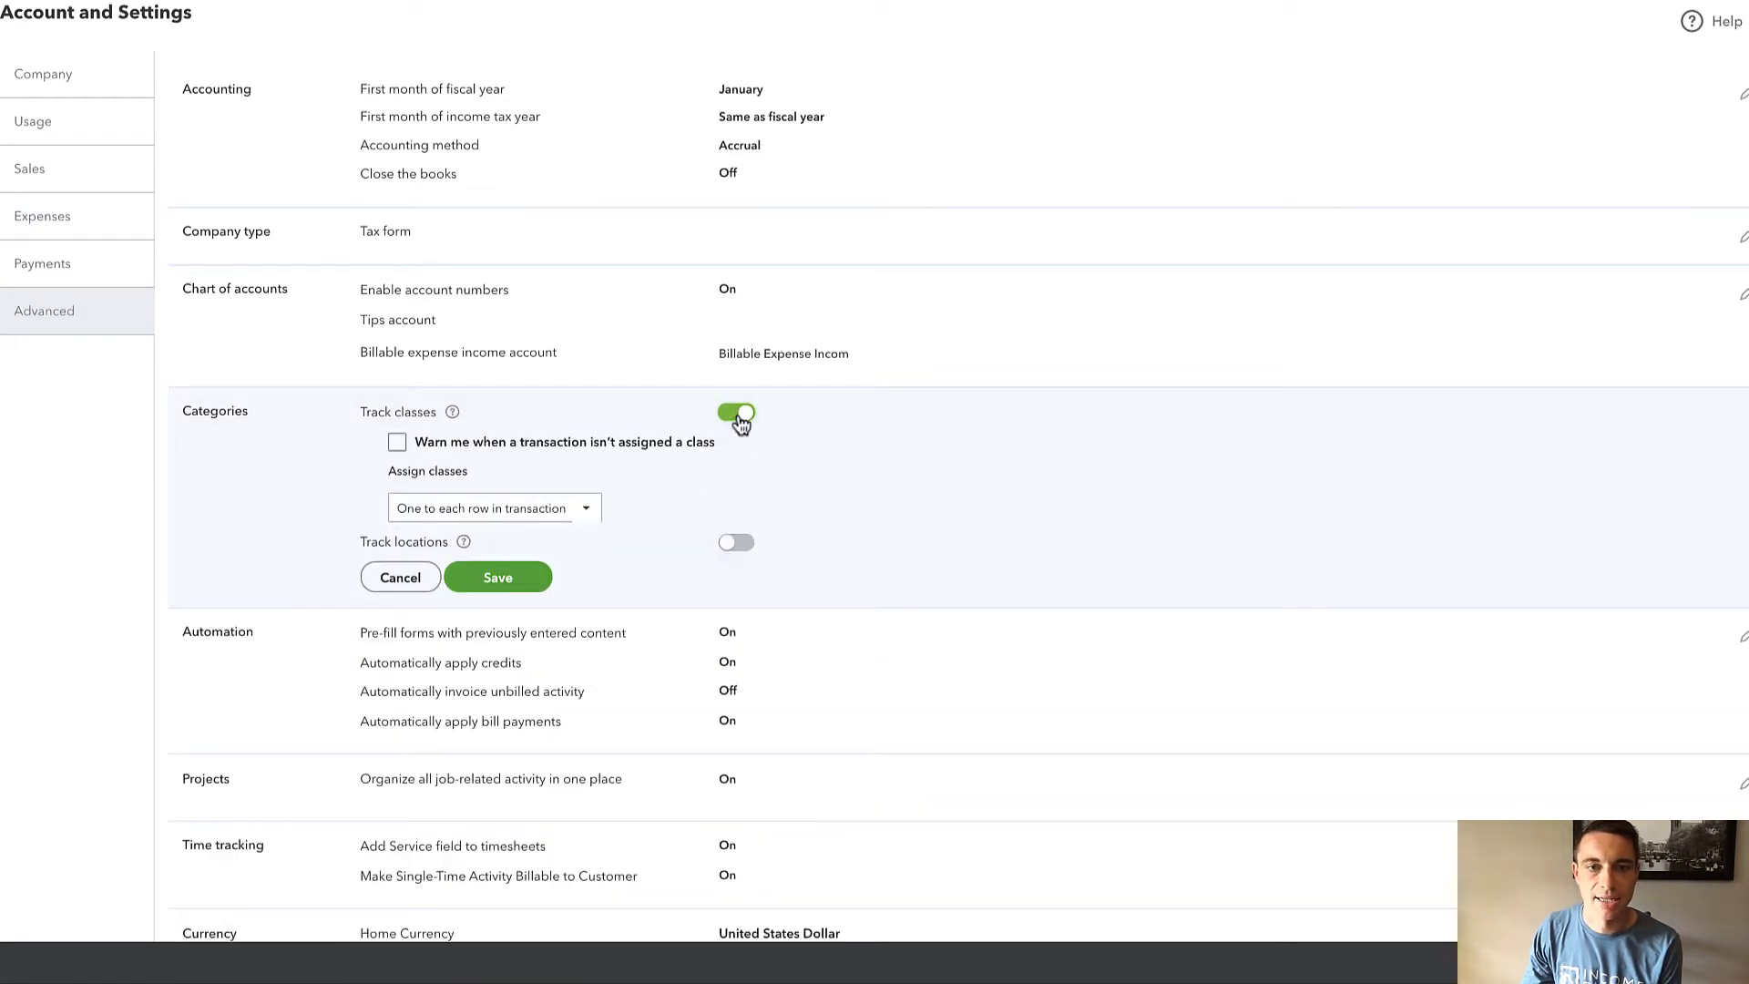
click(398, 443)
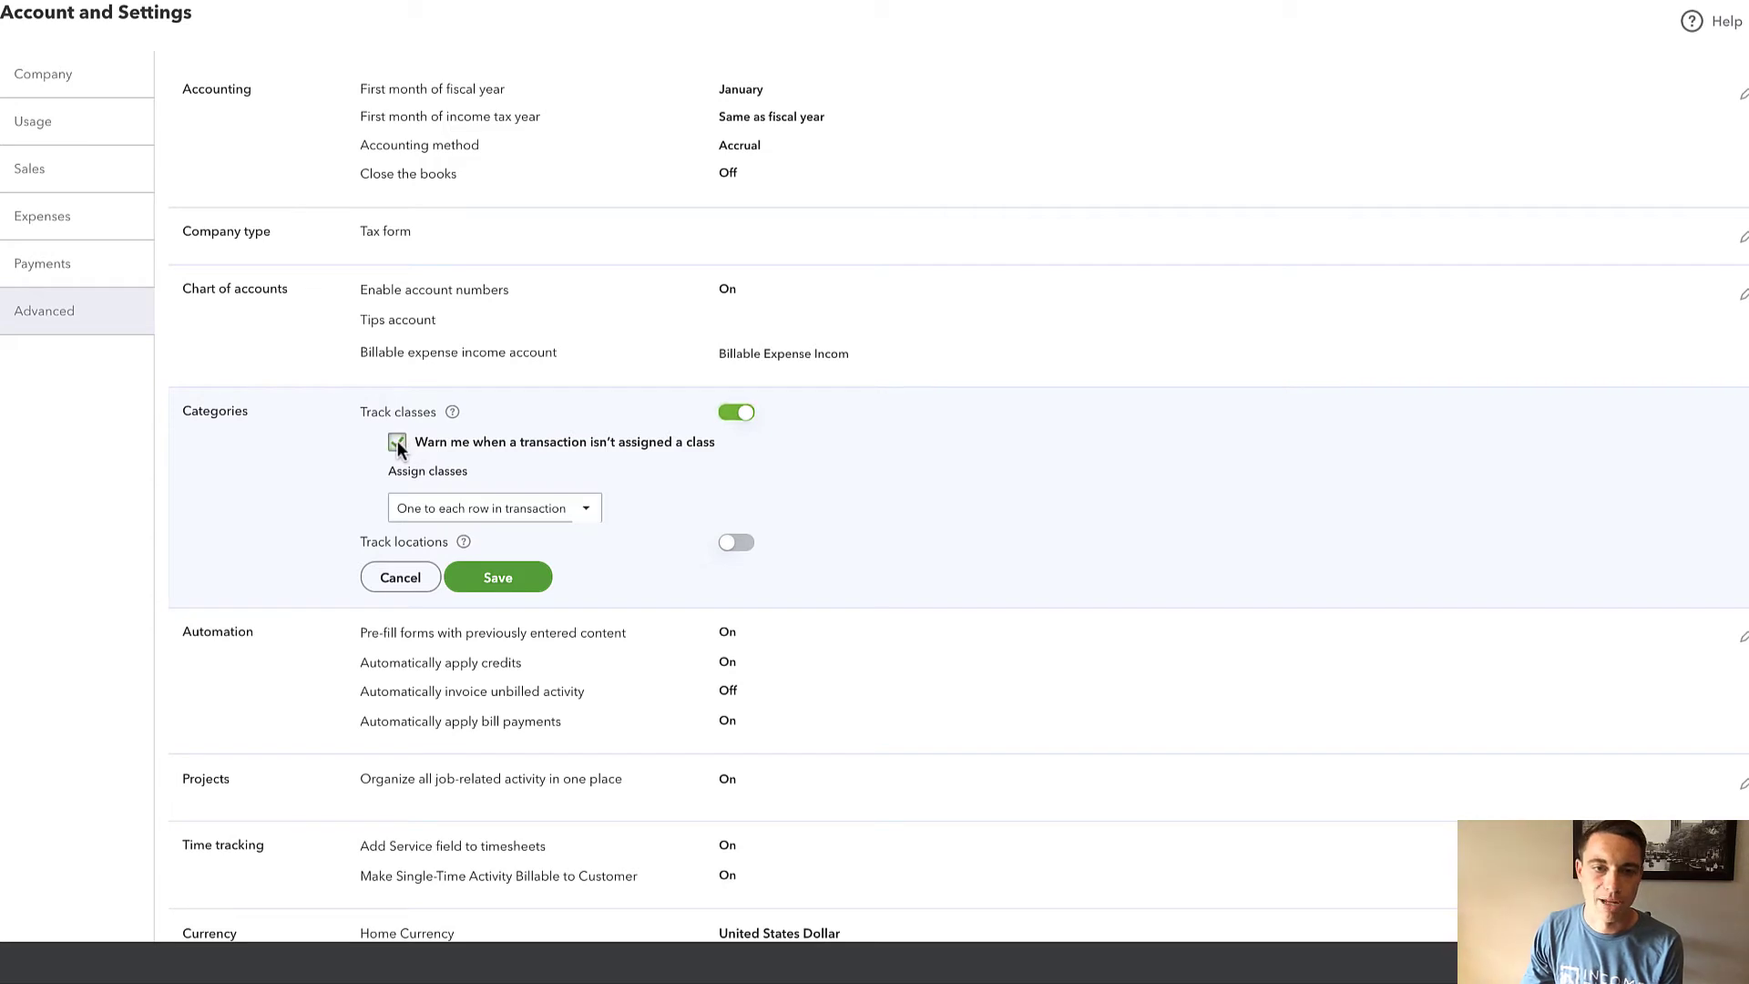
click(586, 514)
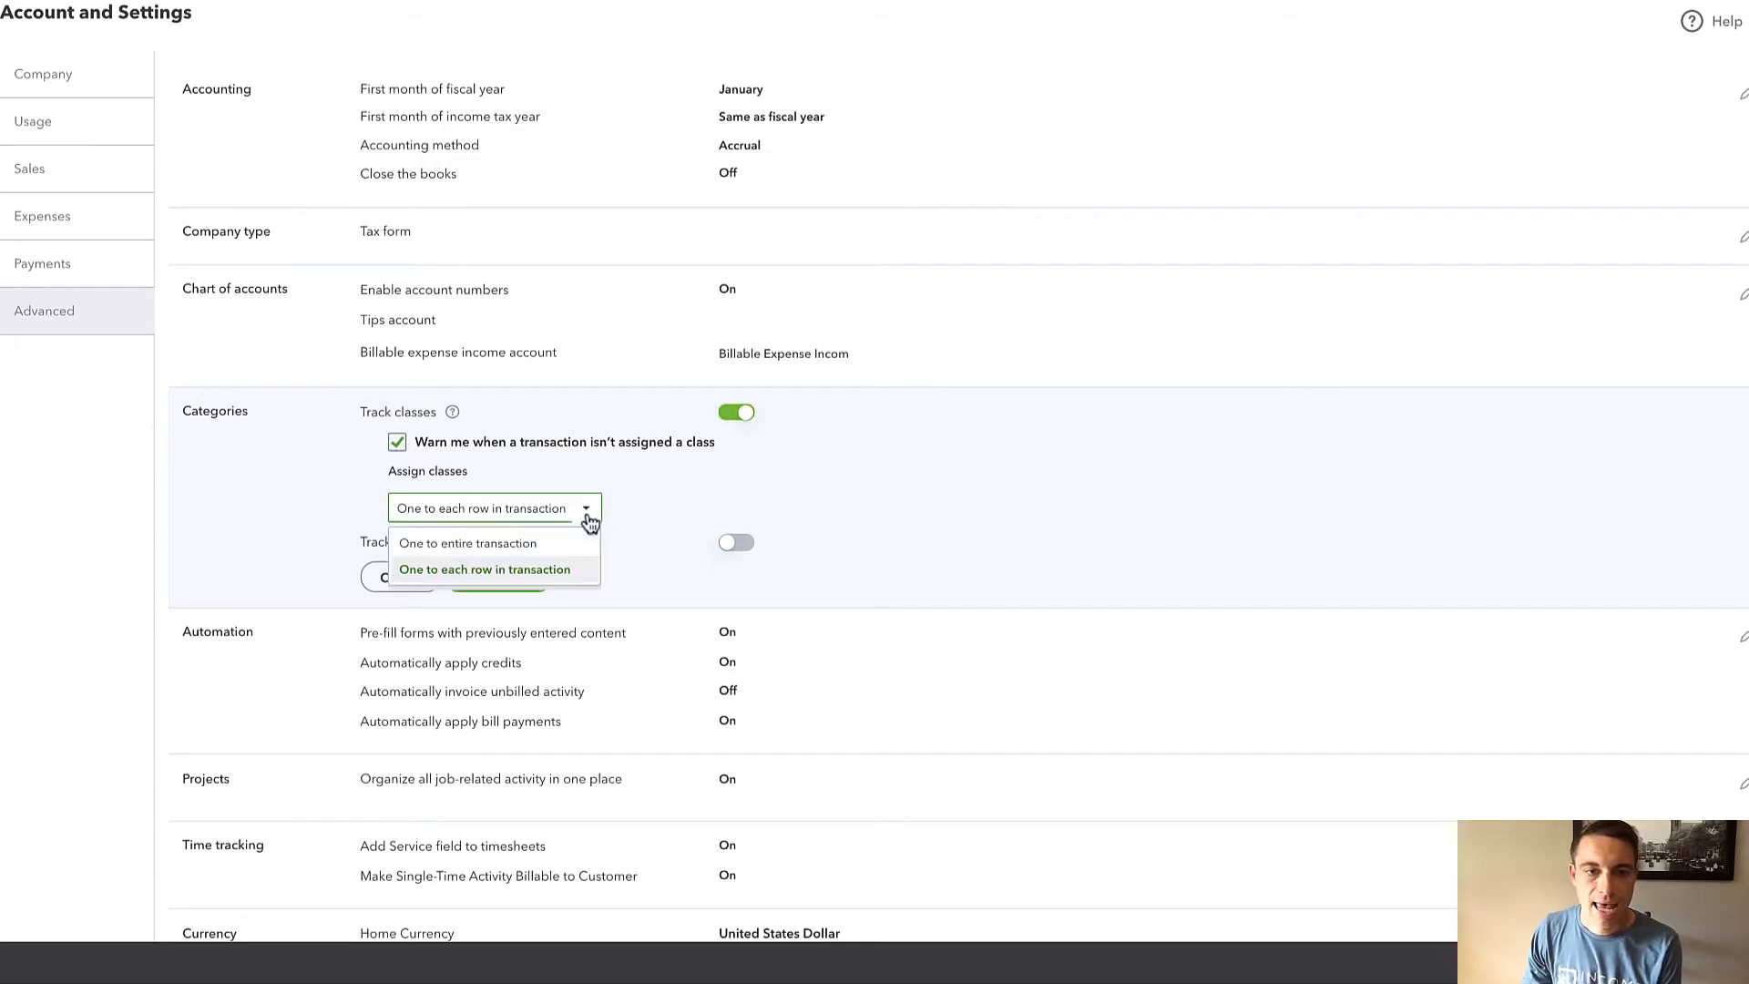
click(543, 579)
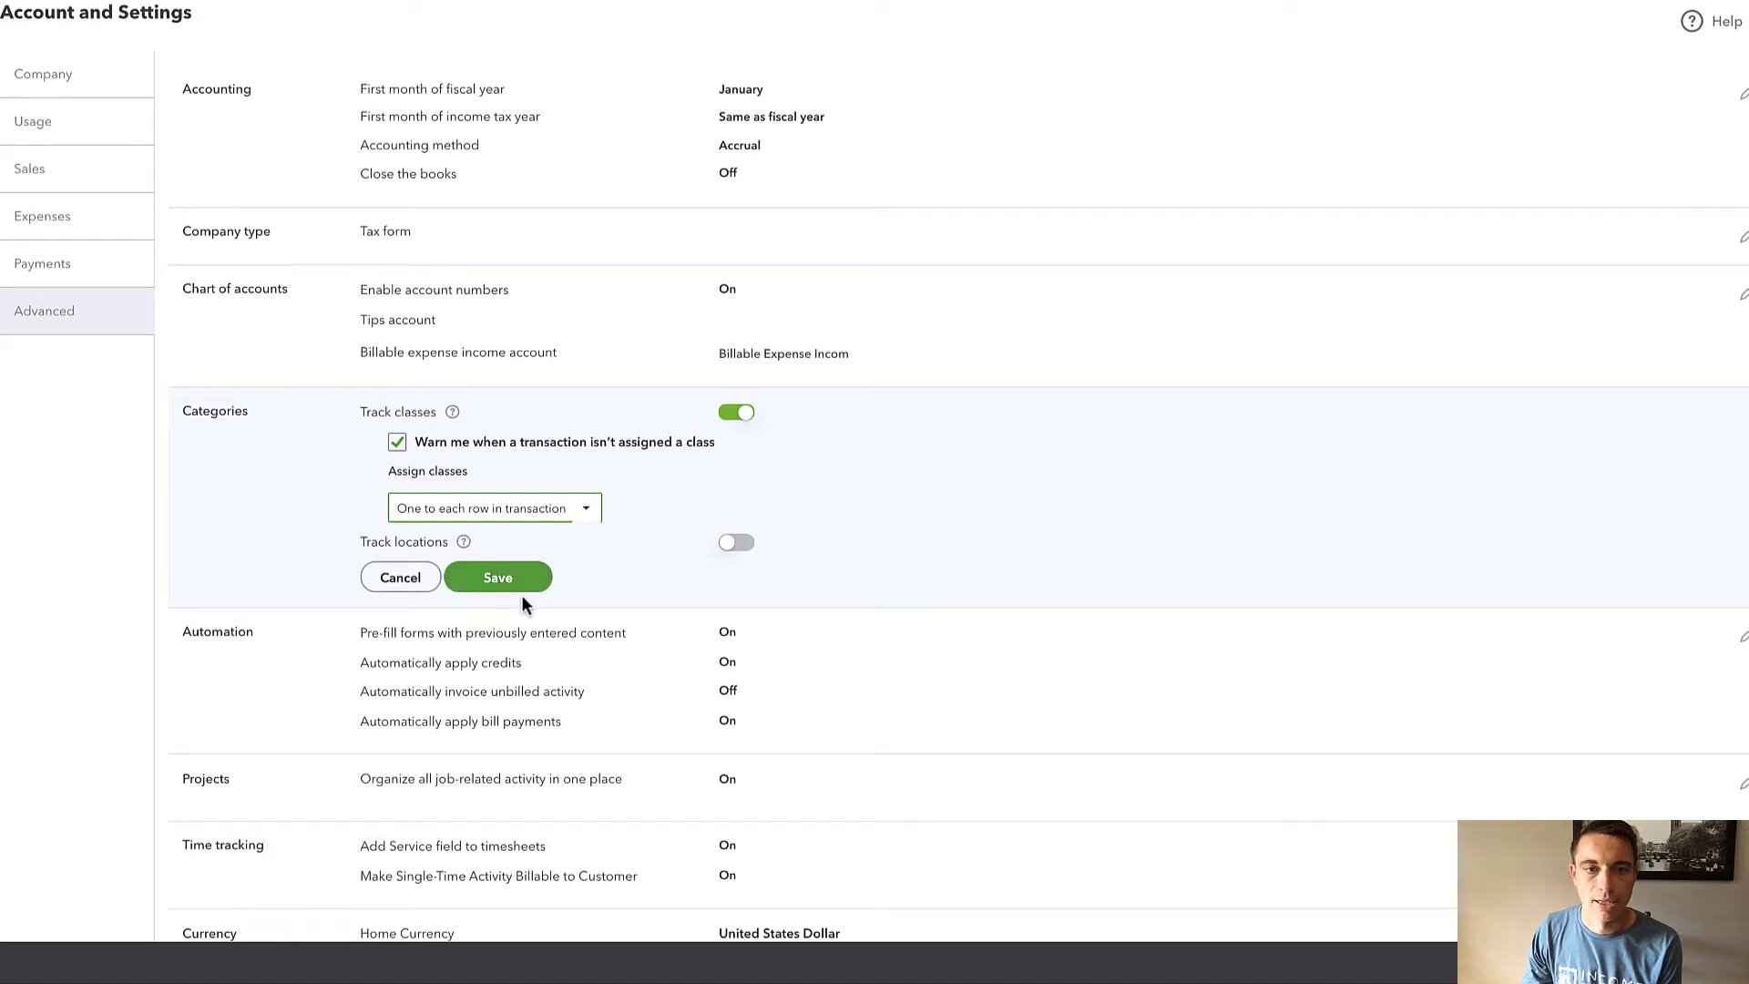
click(525, 581)
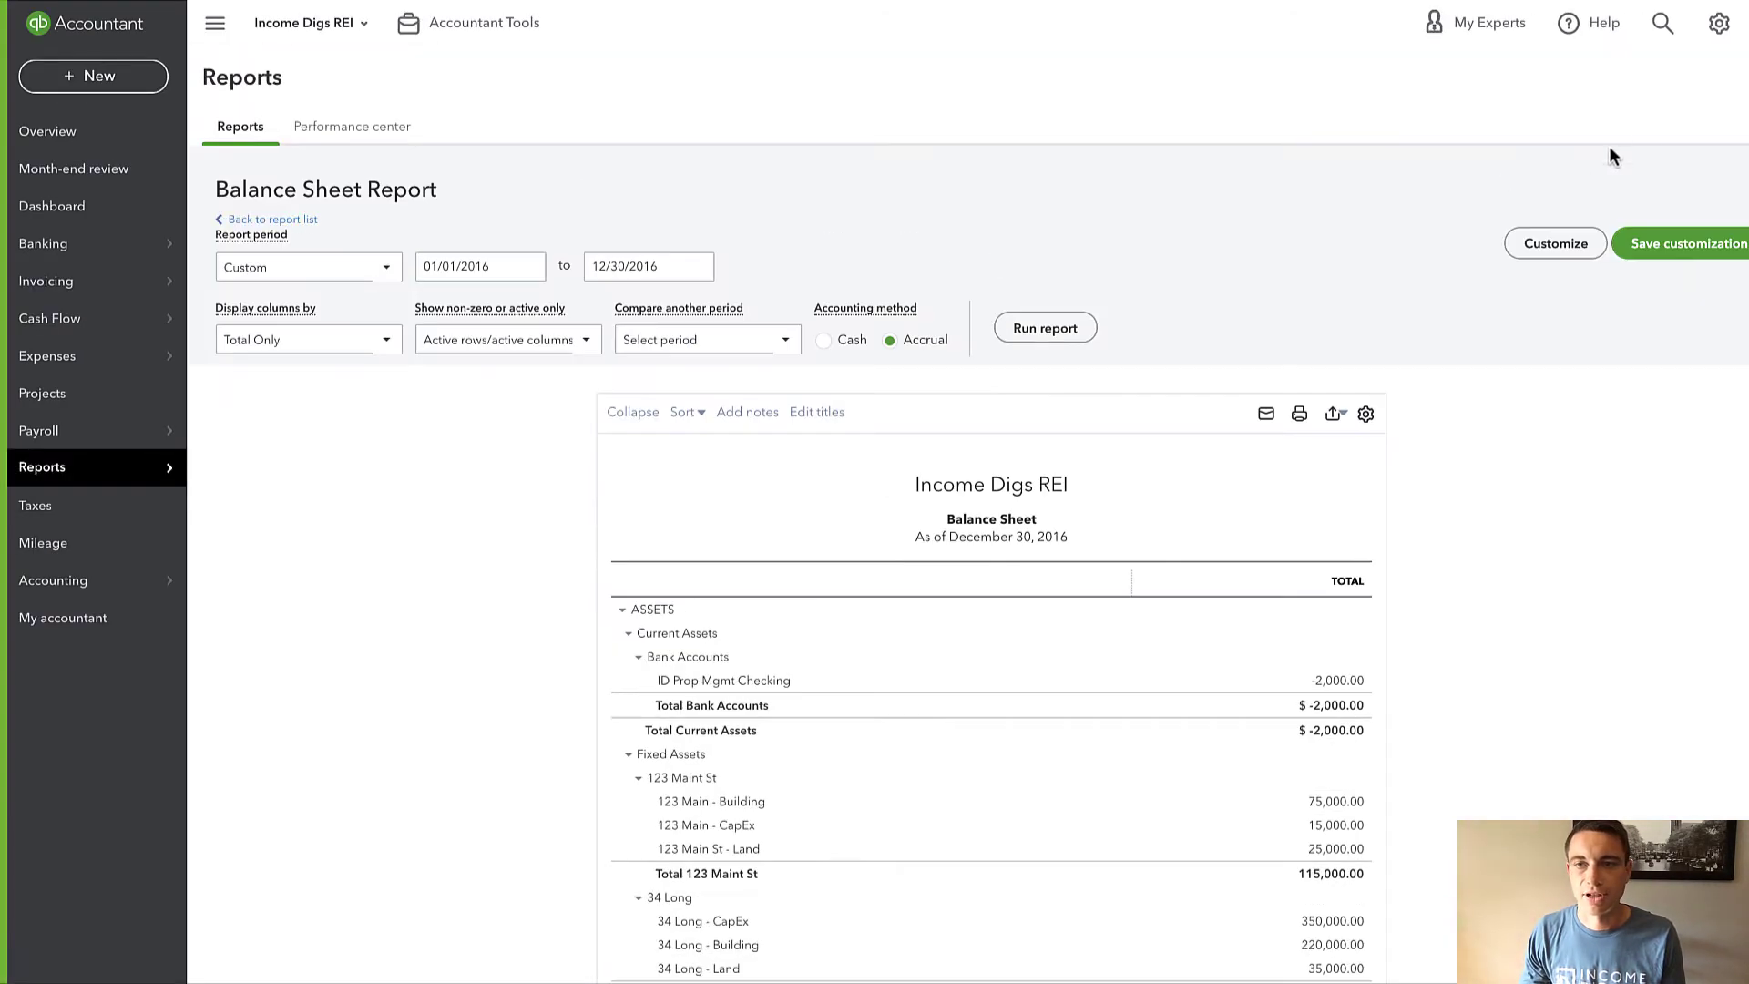
View the Classes list from the All lists page.
click(1718, 27)
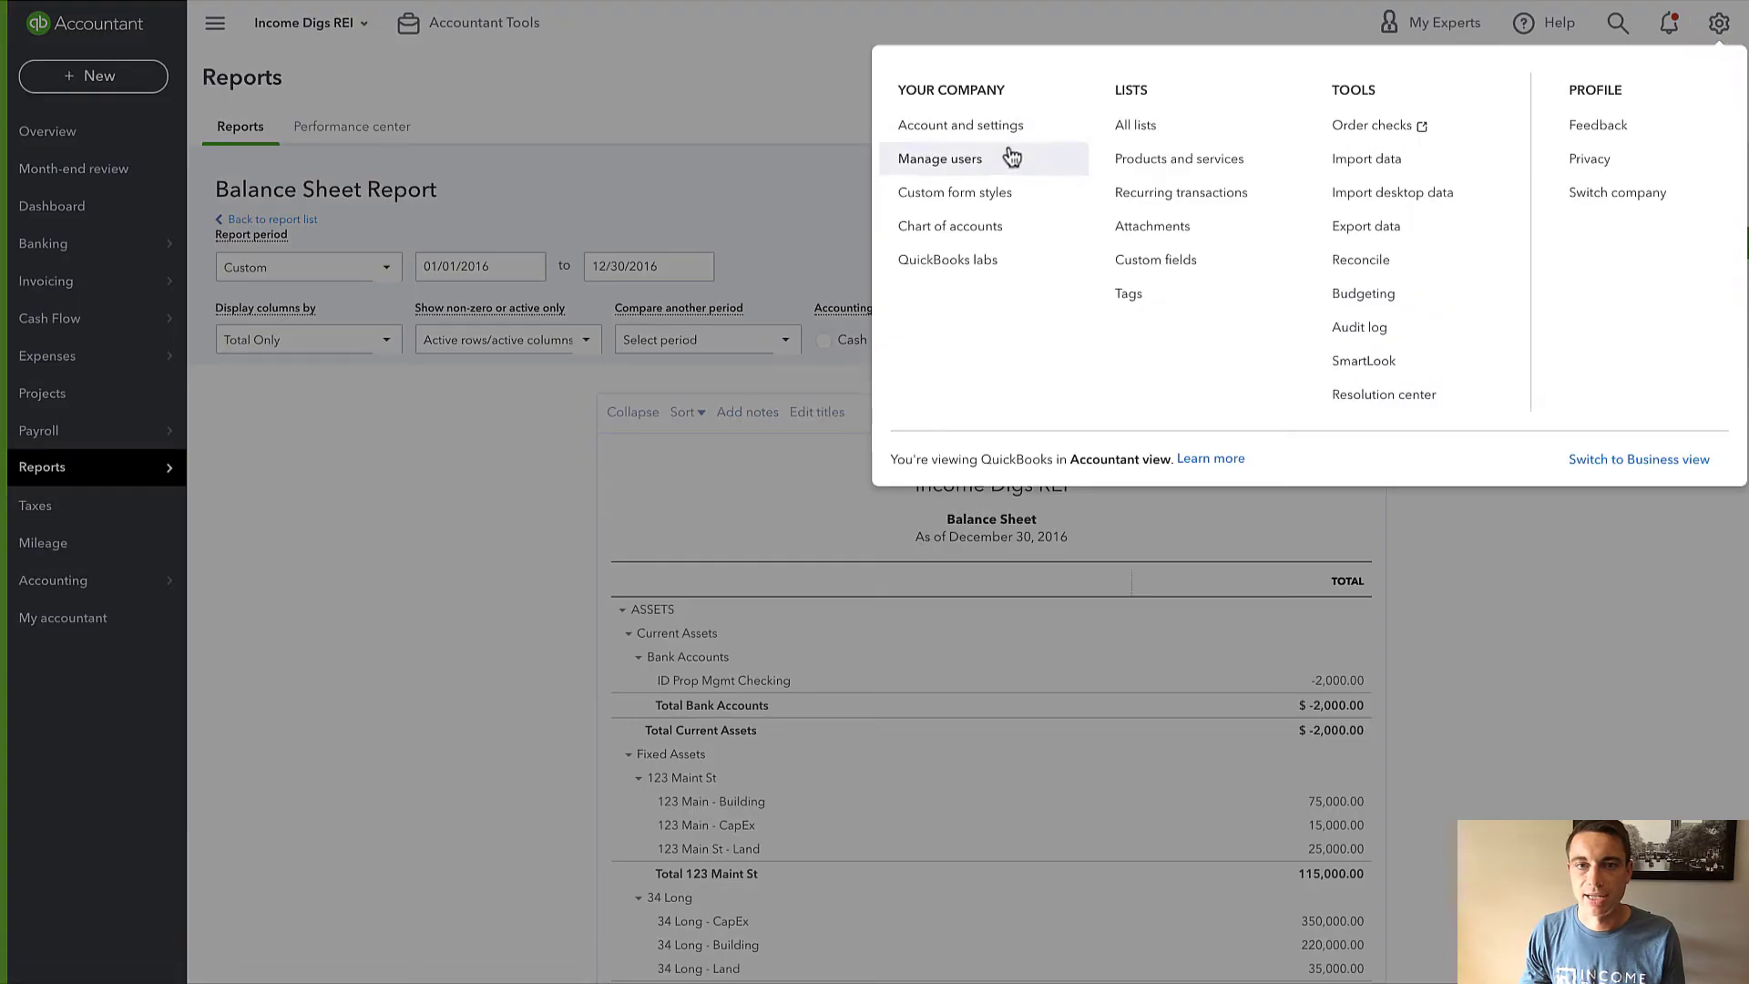
click(1124, 133)
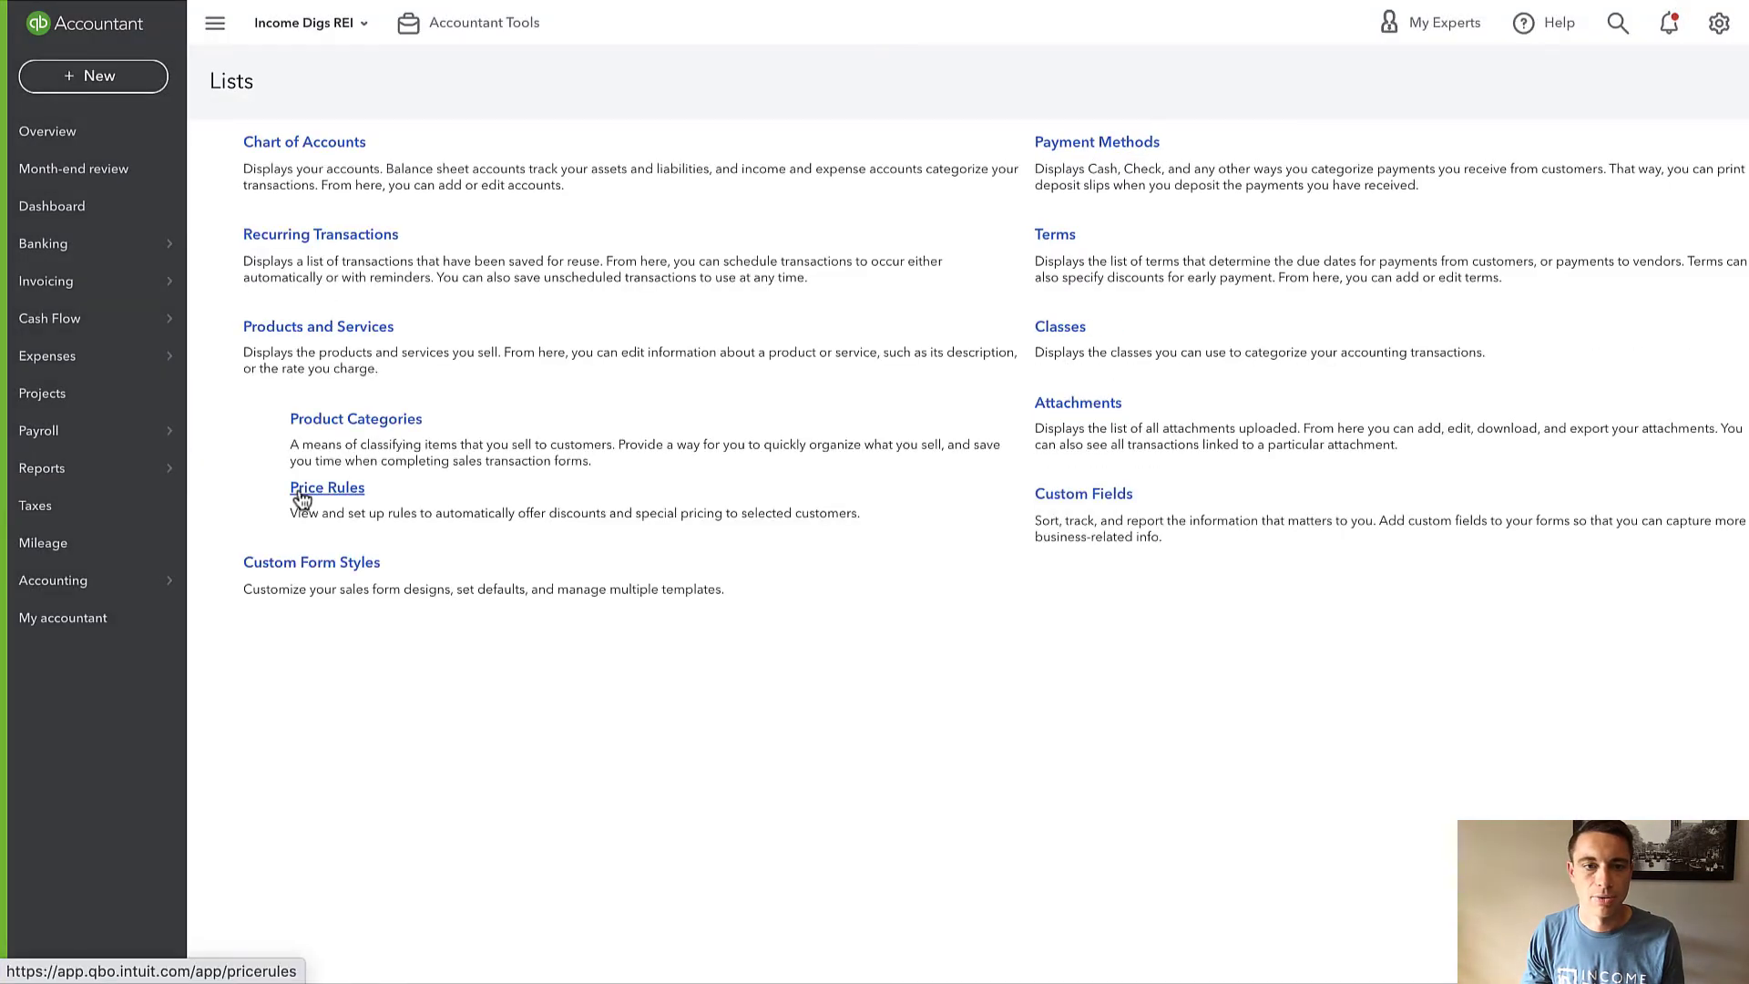
click(1063, 328)
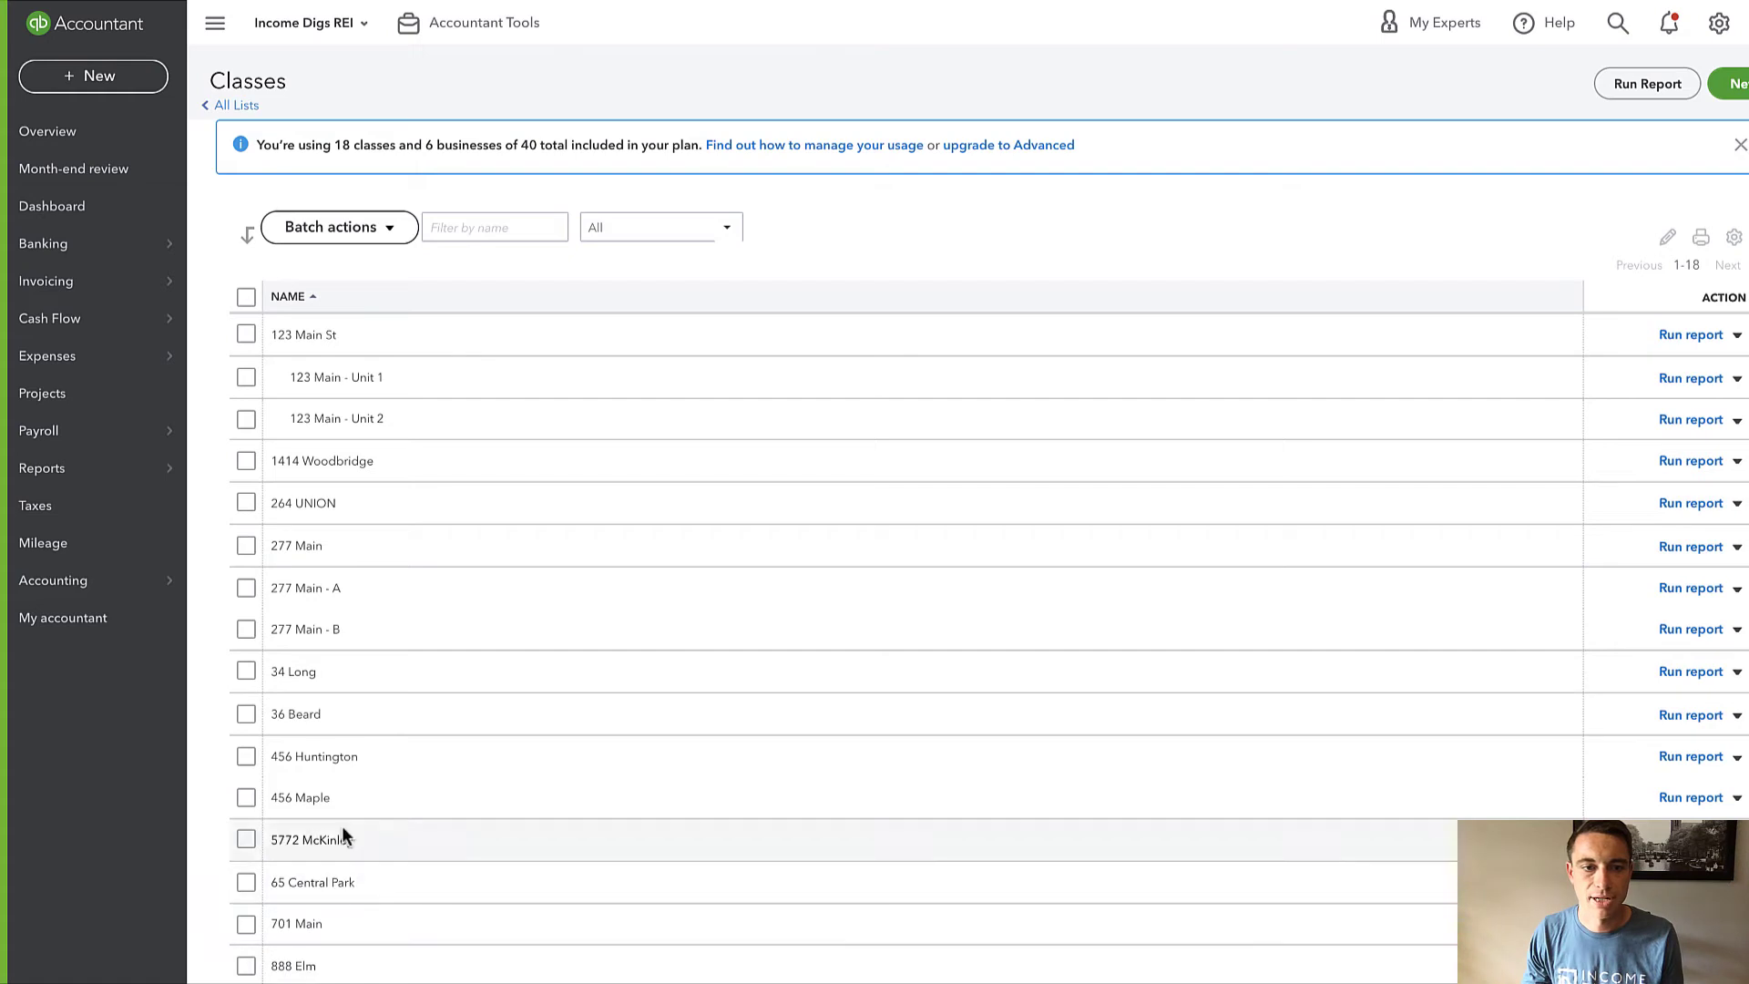
Reopen the Balance Sheet - 2016 custom report and scroll through it.
click(61, 479)
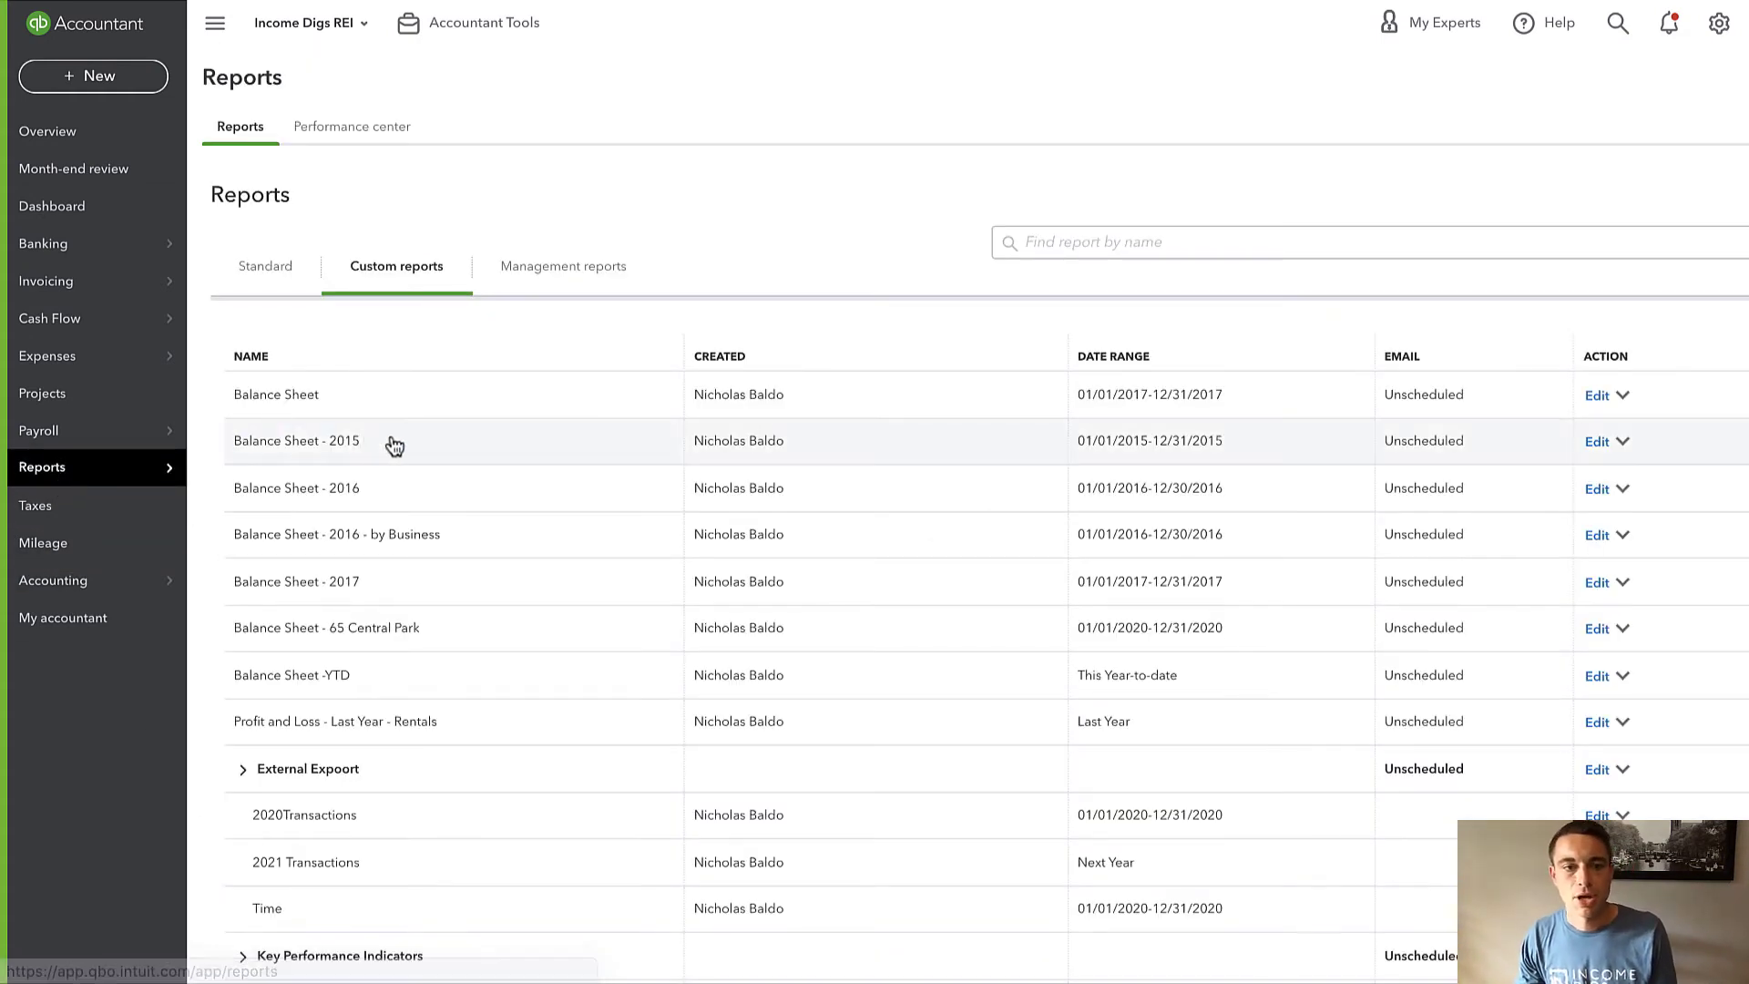
click(315, 492)
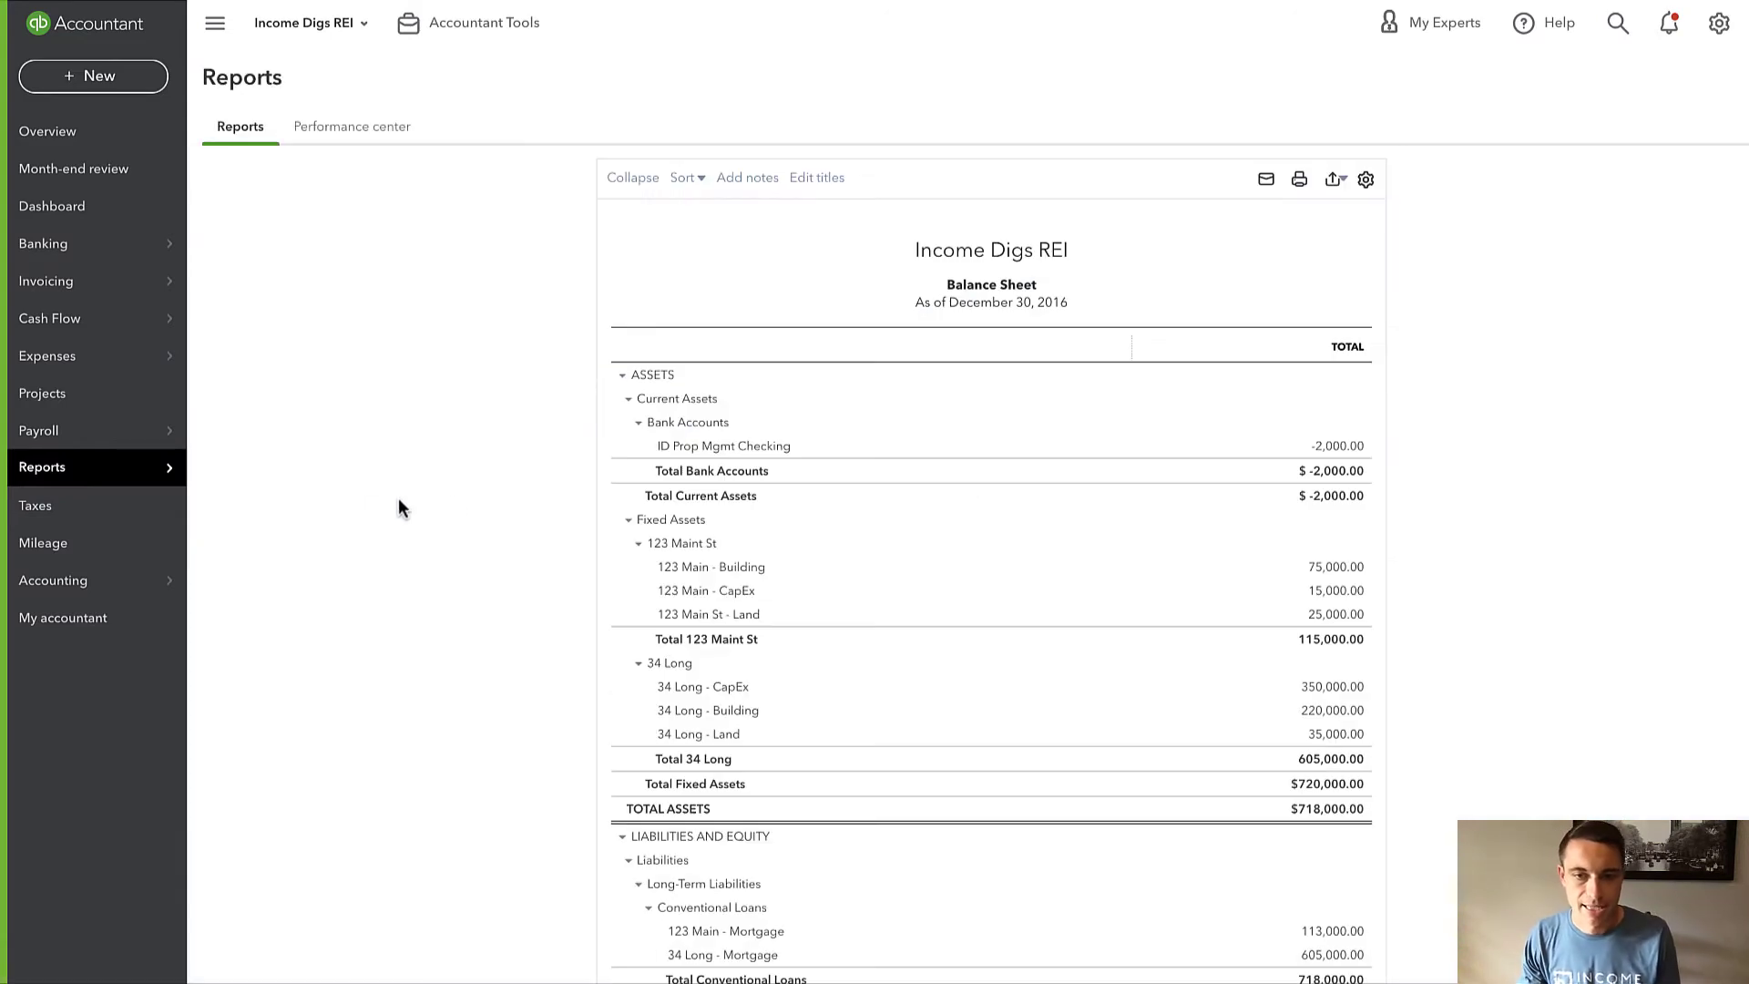
scroll(829, 829, down, 4)
scroll(829, 829, up, 2)
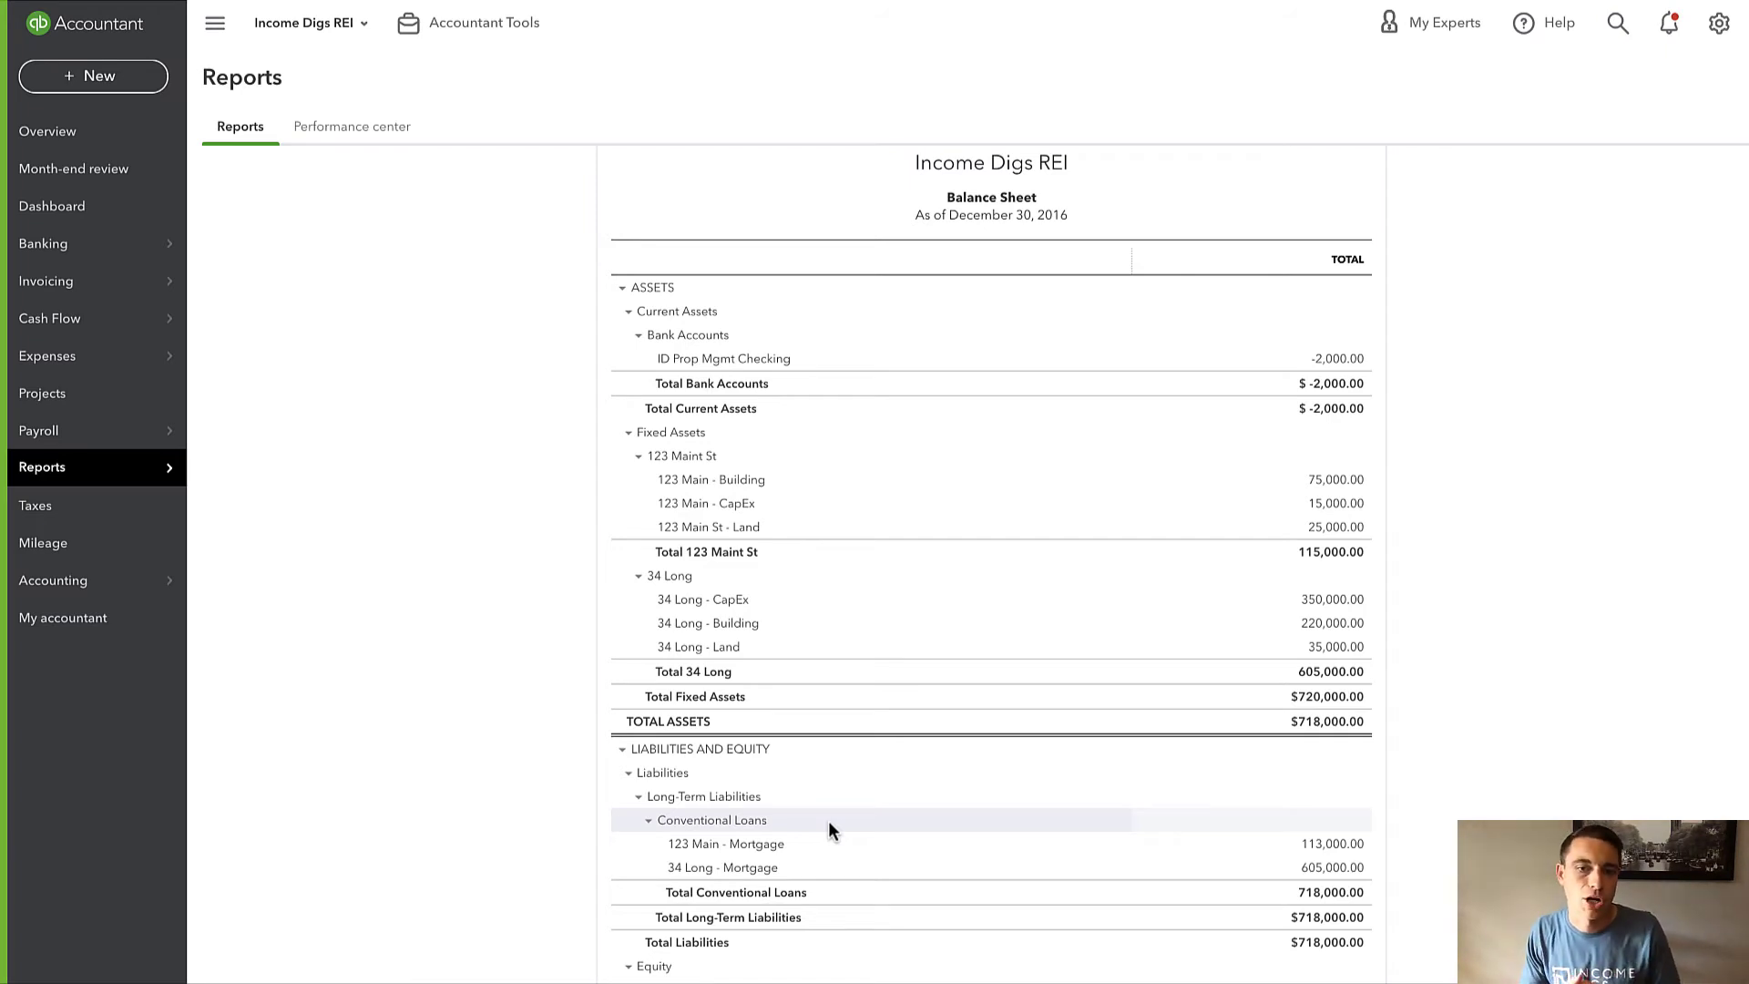
Open the Chart of Accounts and widen the account name column to find 5. Added Market Value.
mouse_move(129, 468)
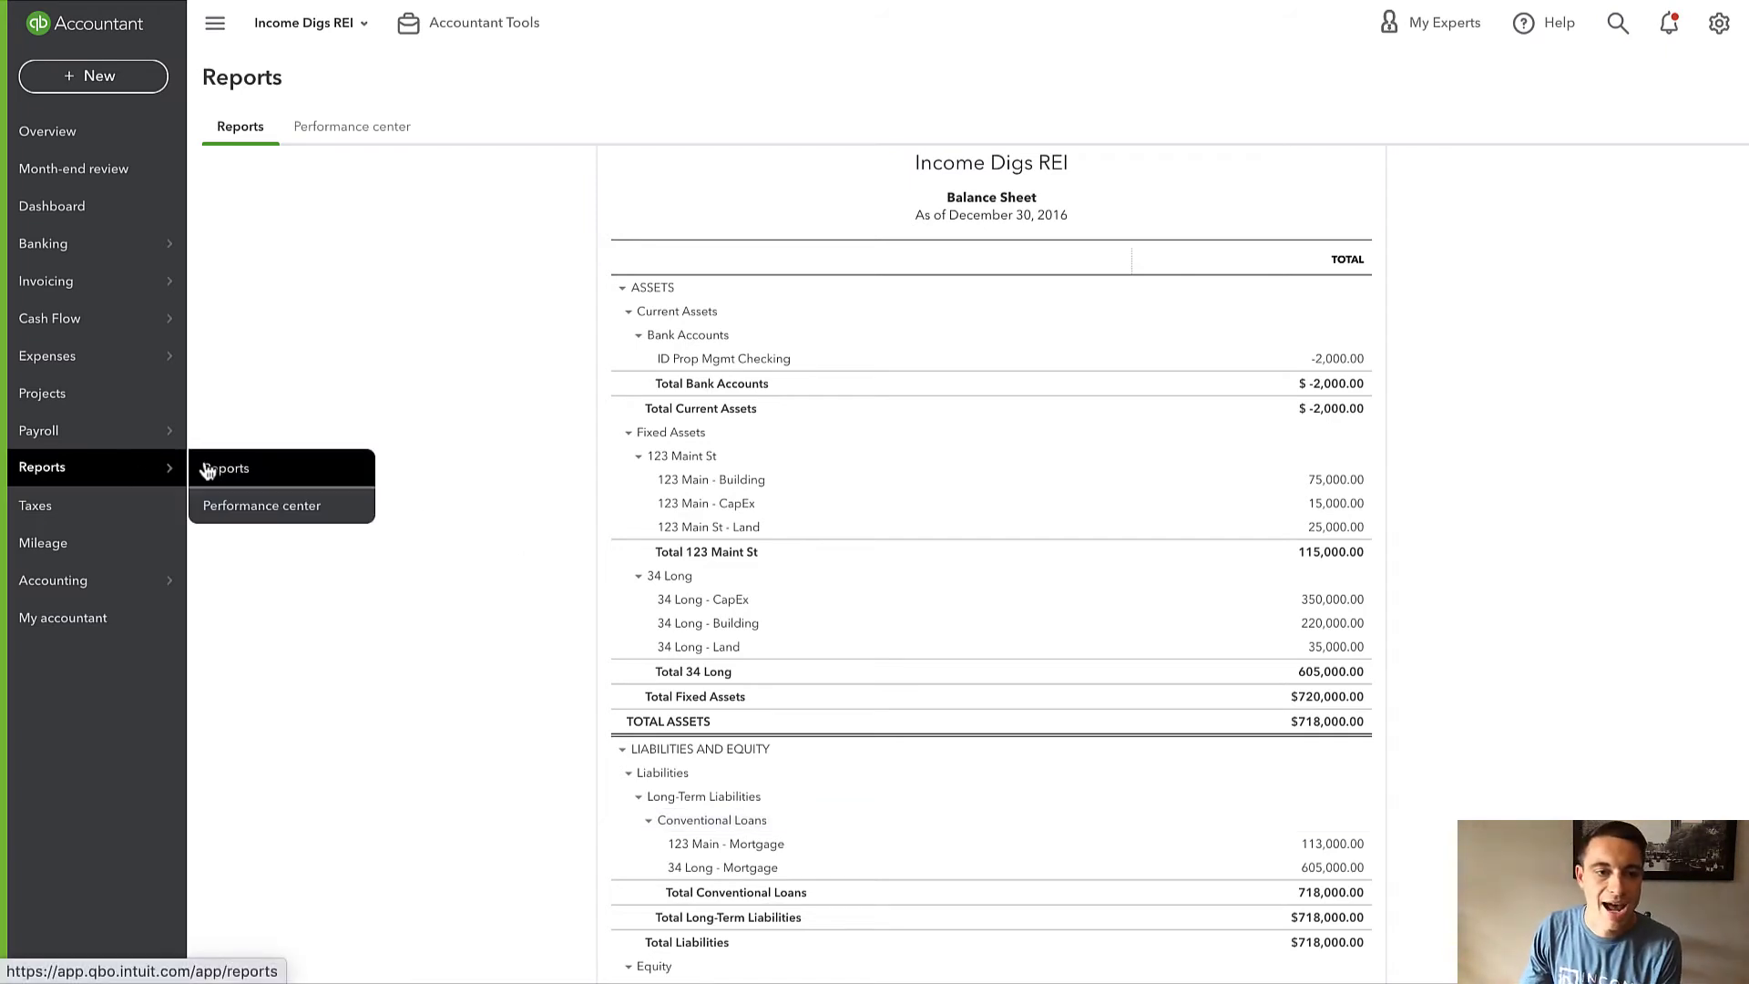
mouse_move(98, 583)
click(243, 585)
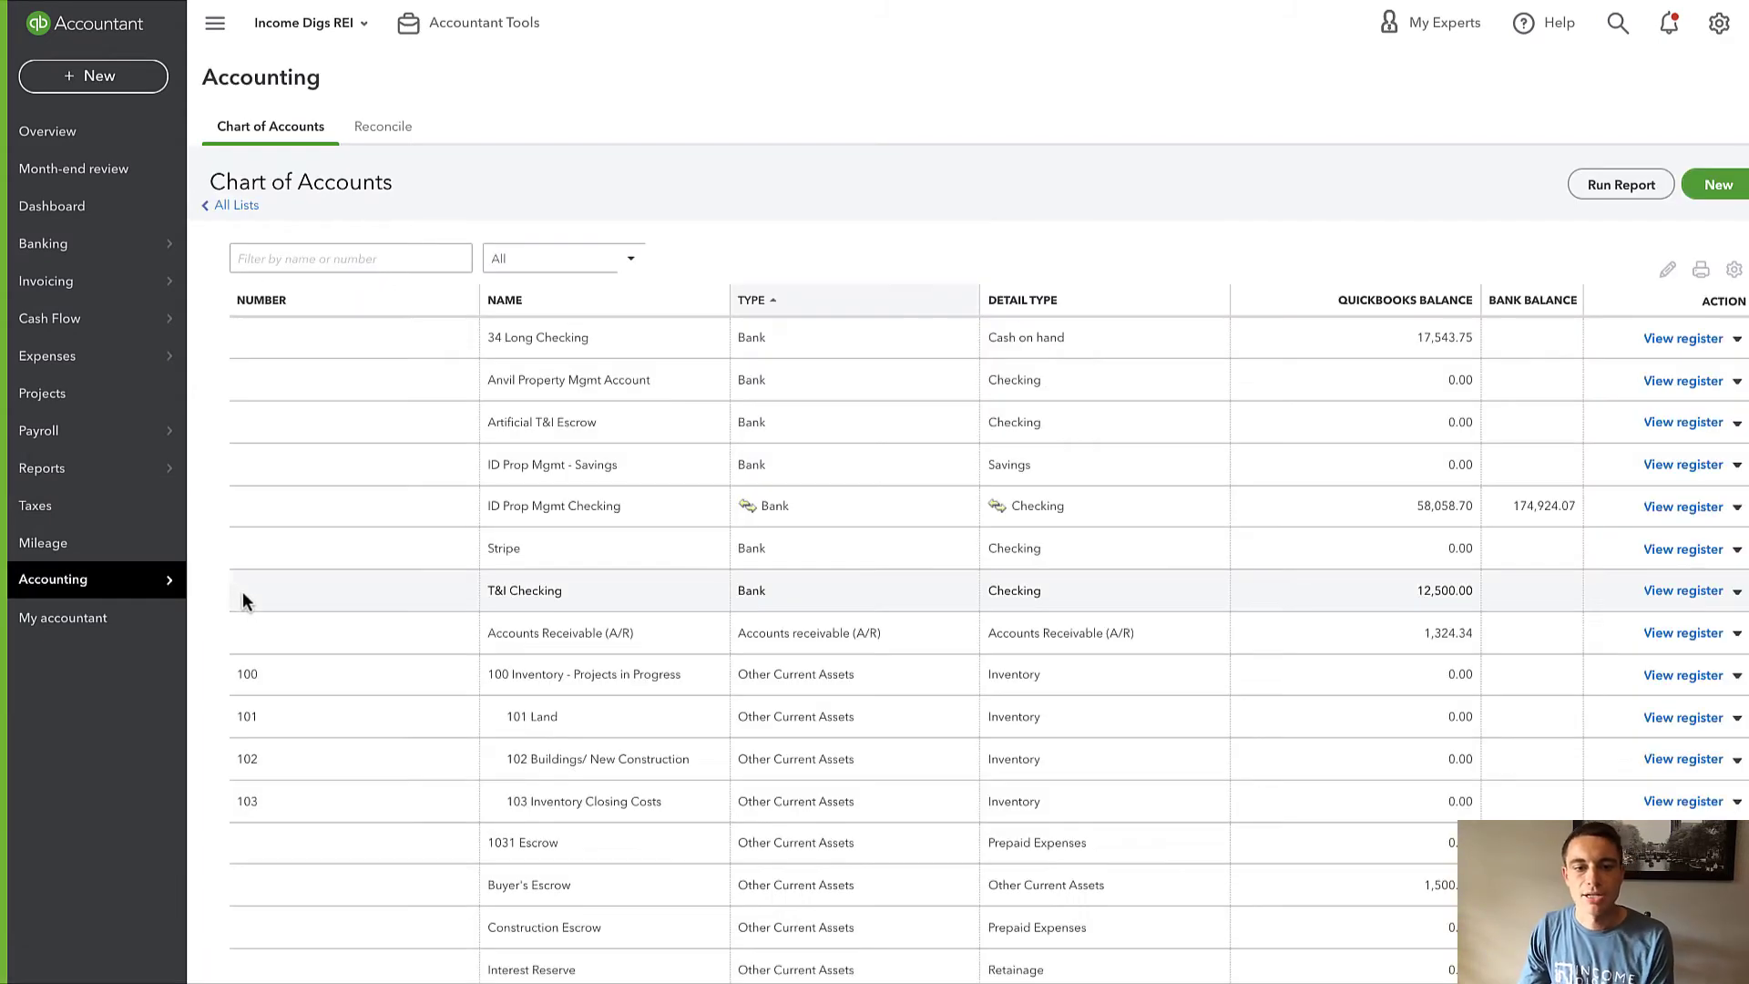
scroll(528, 642, down, 10)
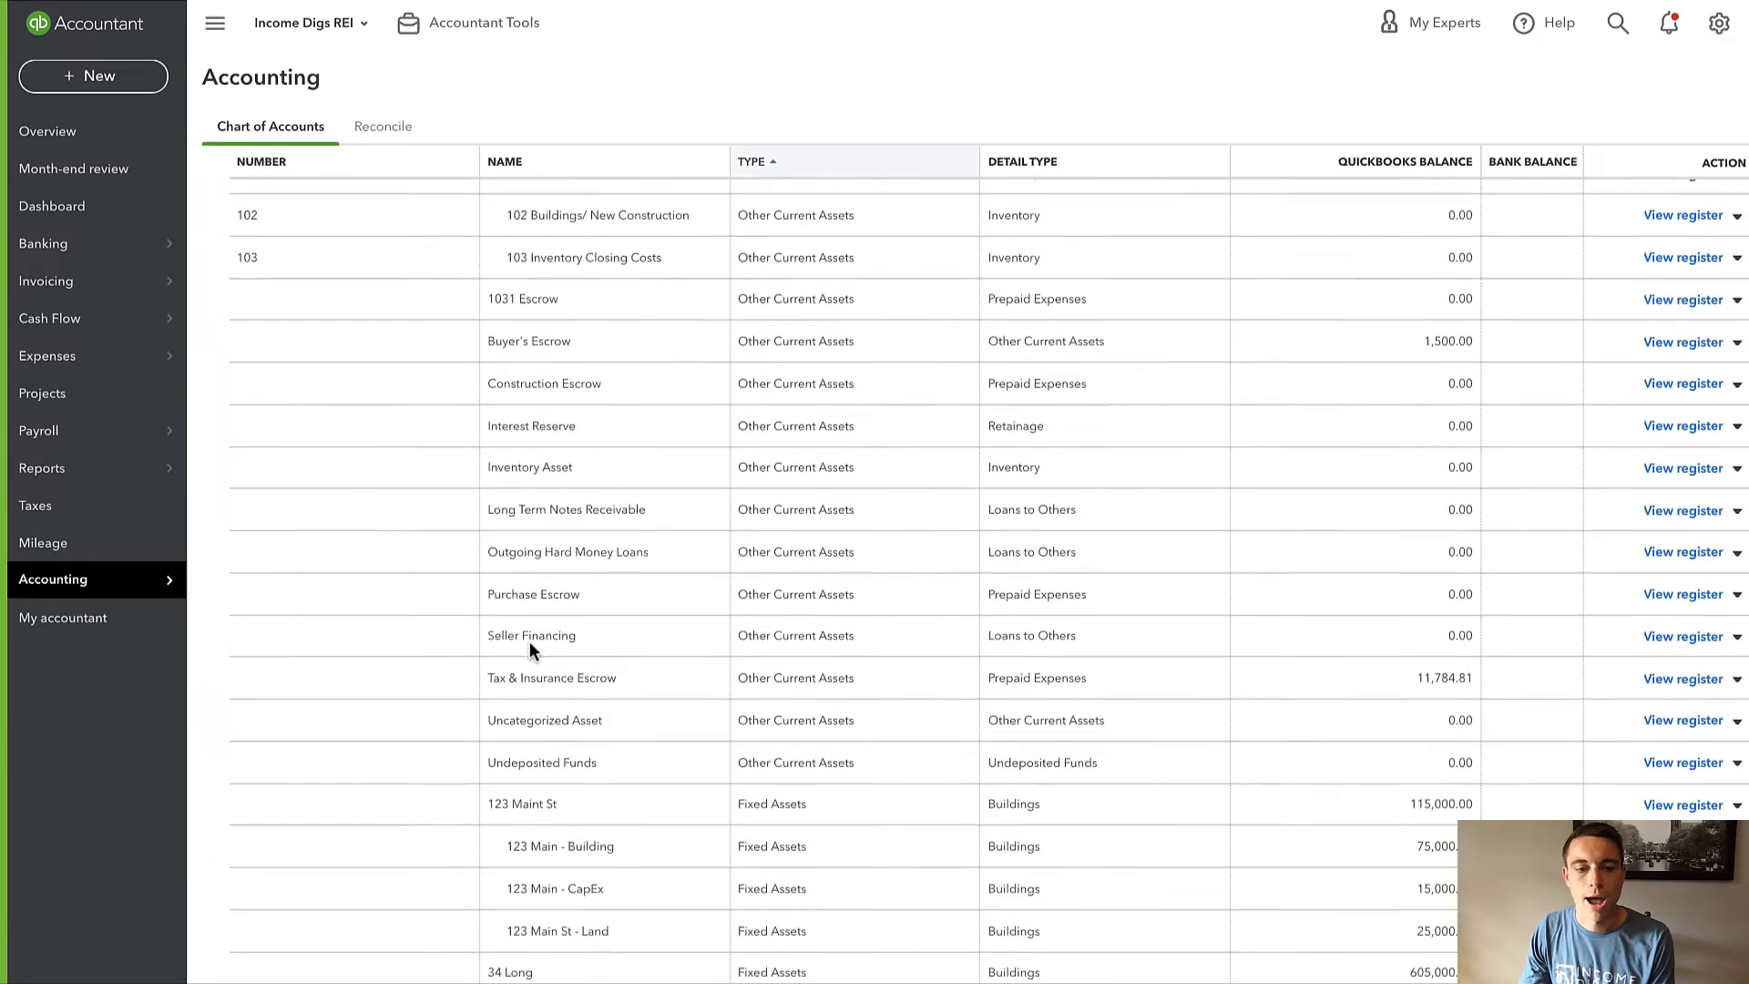
scroll(530, 647, down, 4)
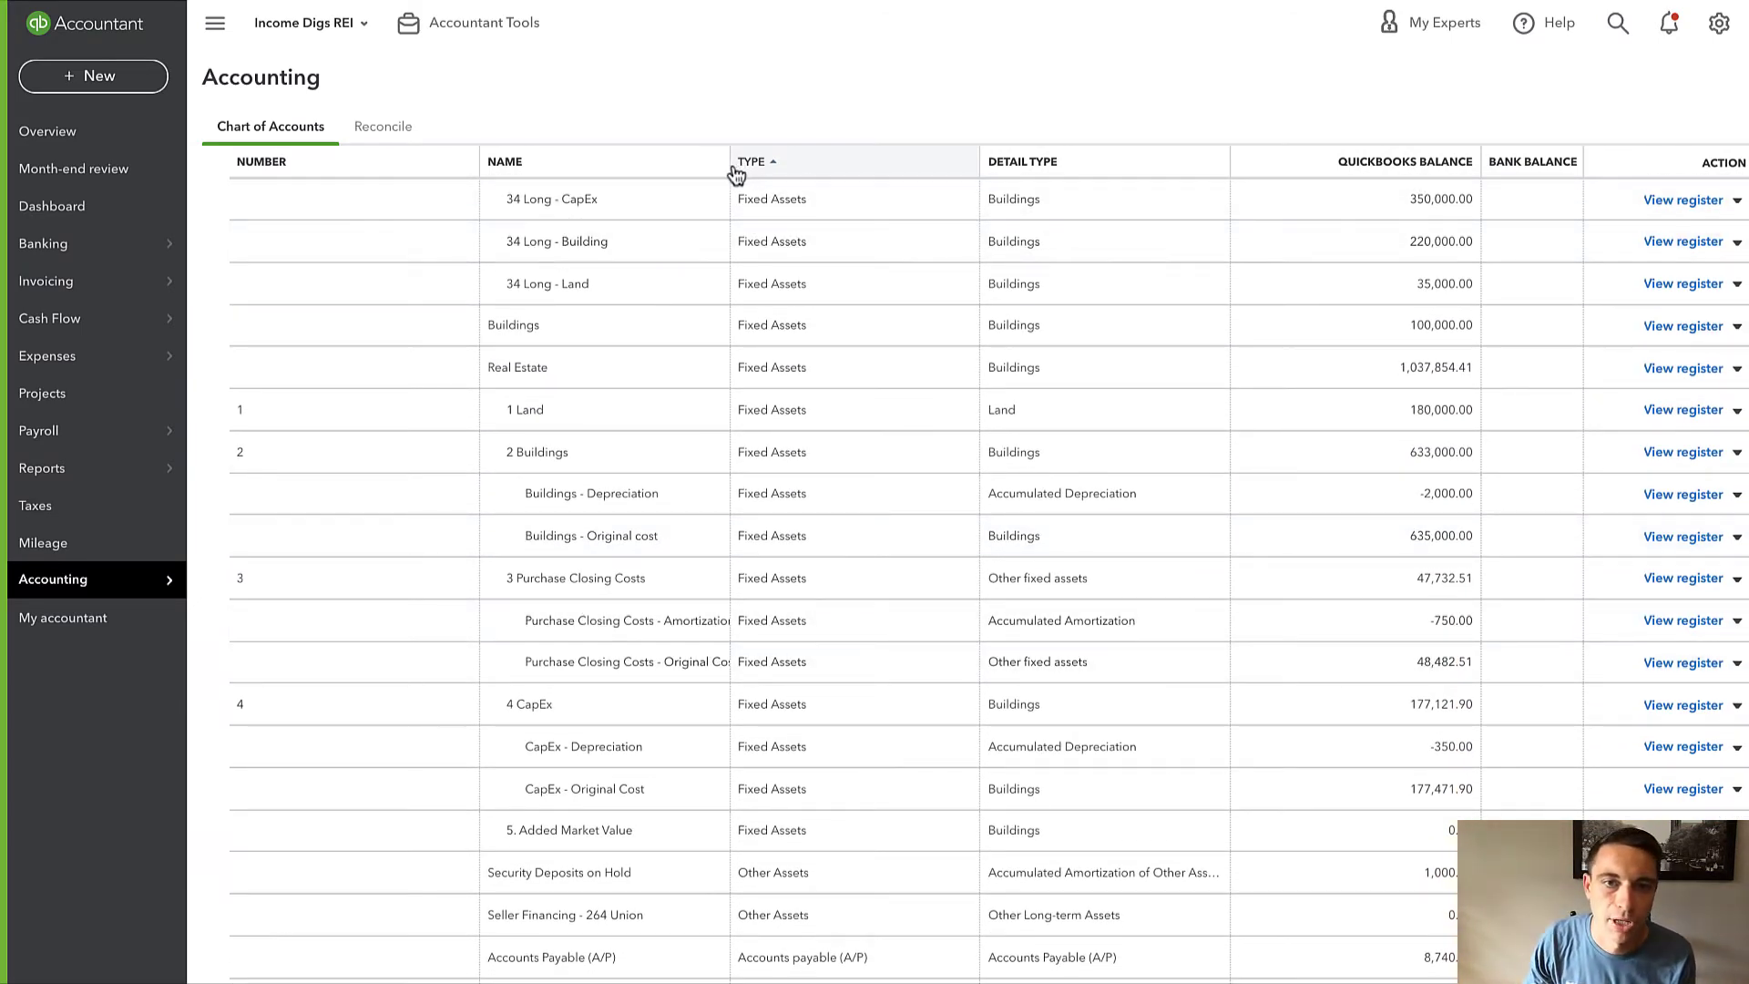
drag(727, 165, 880, 175)
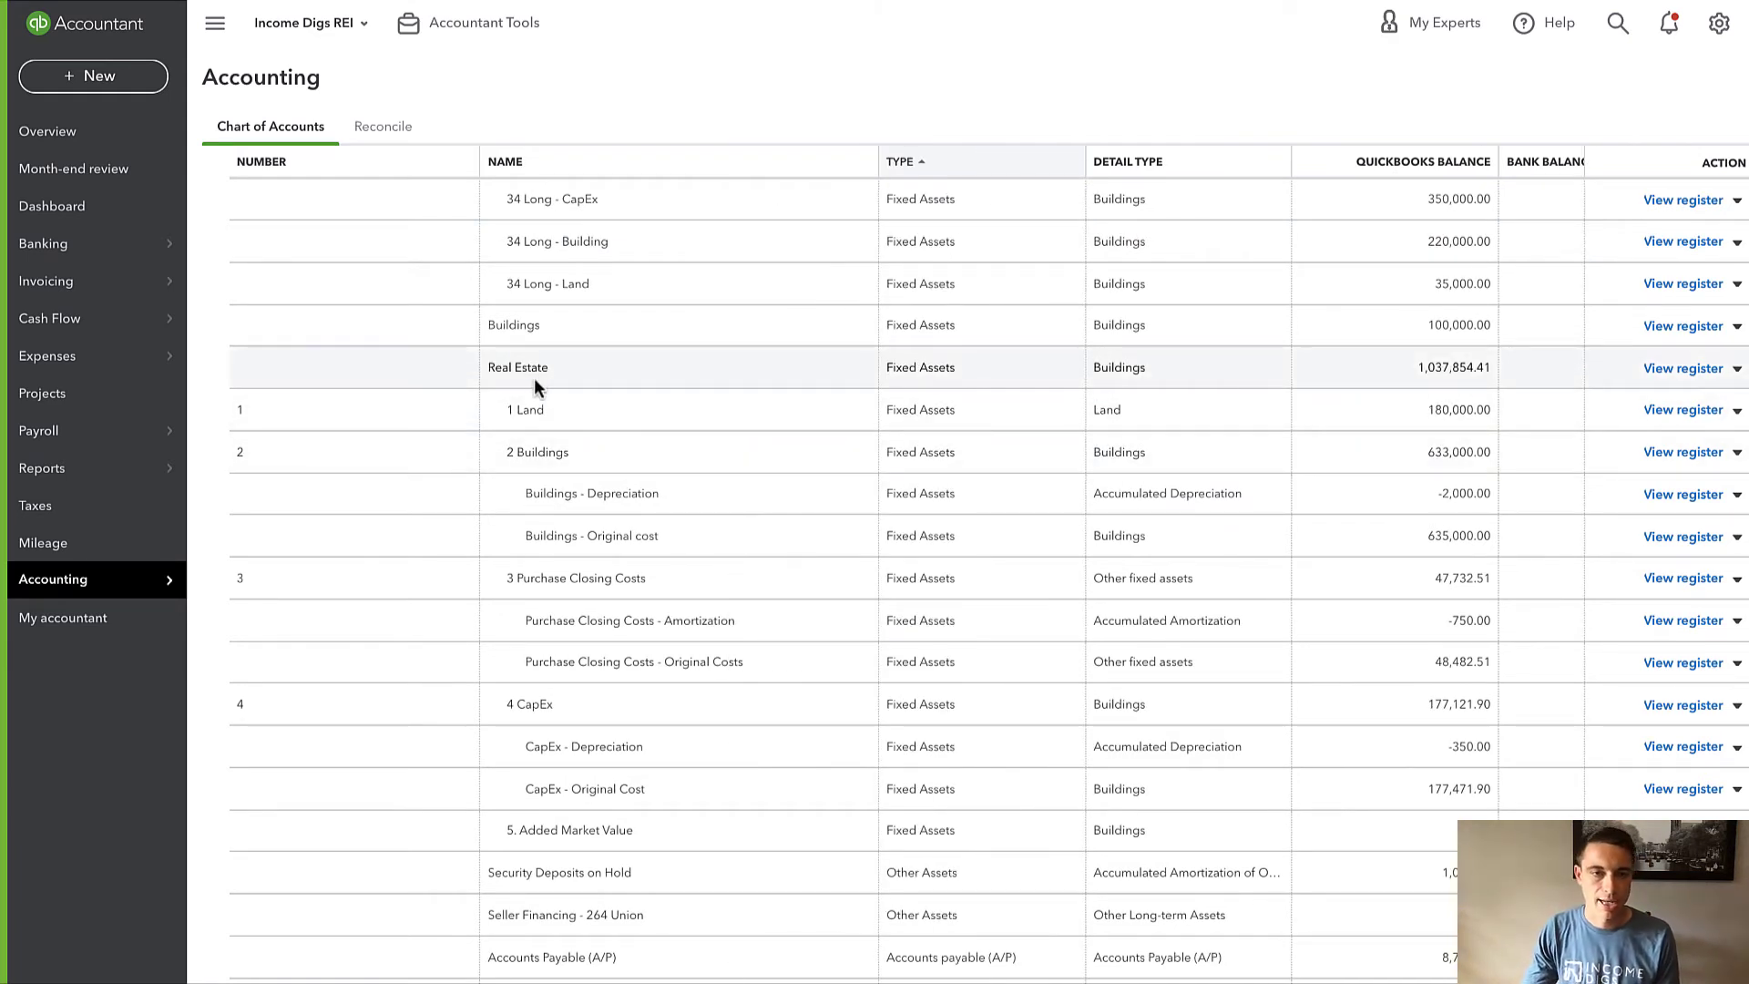
scroll(533, 386, down, 1)
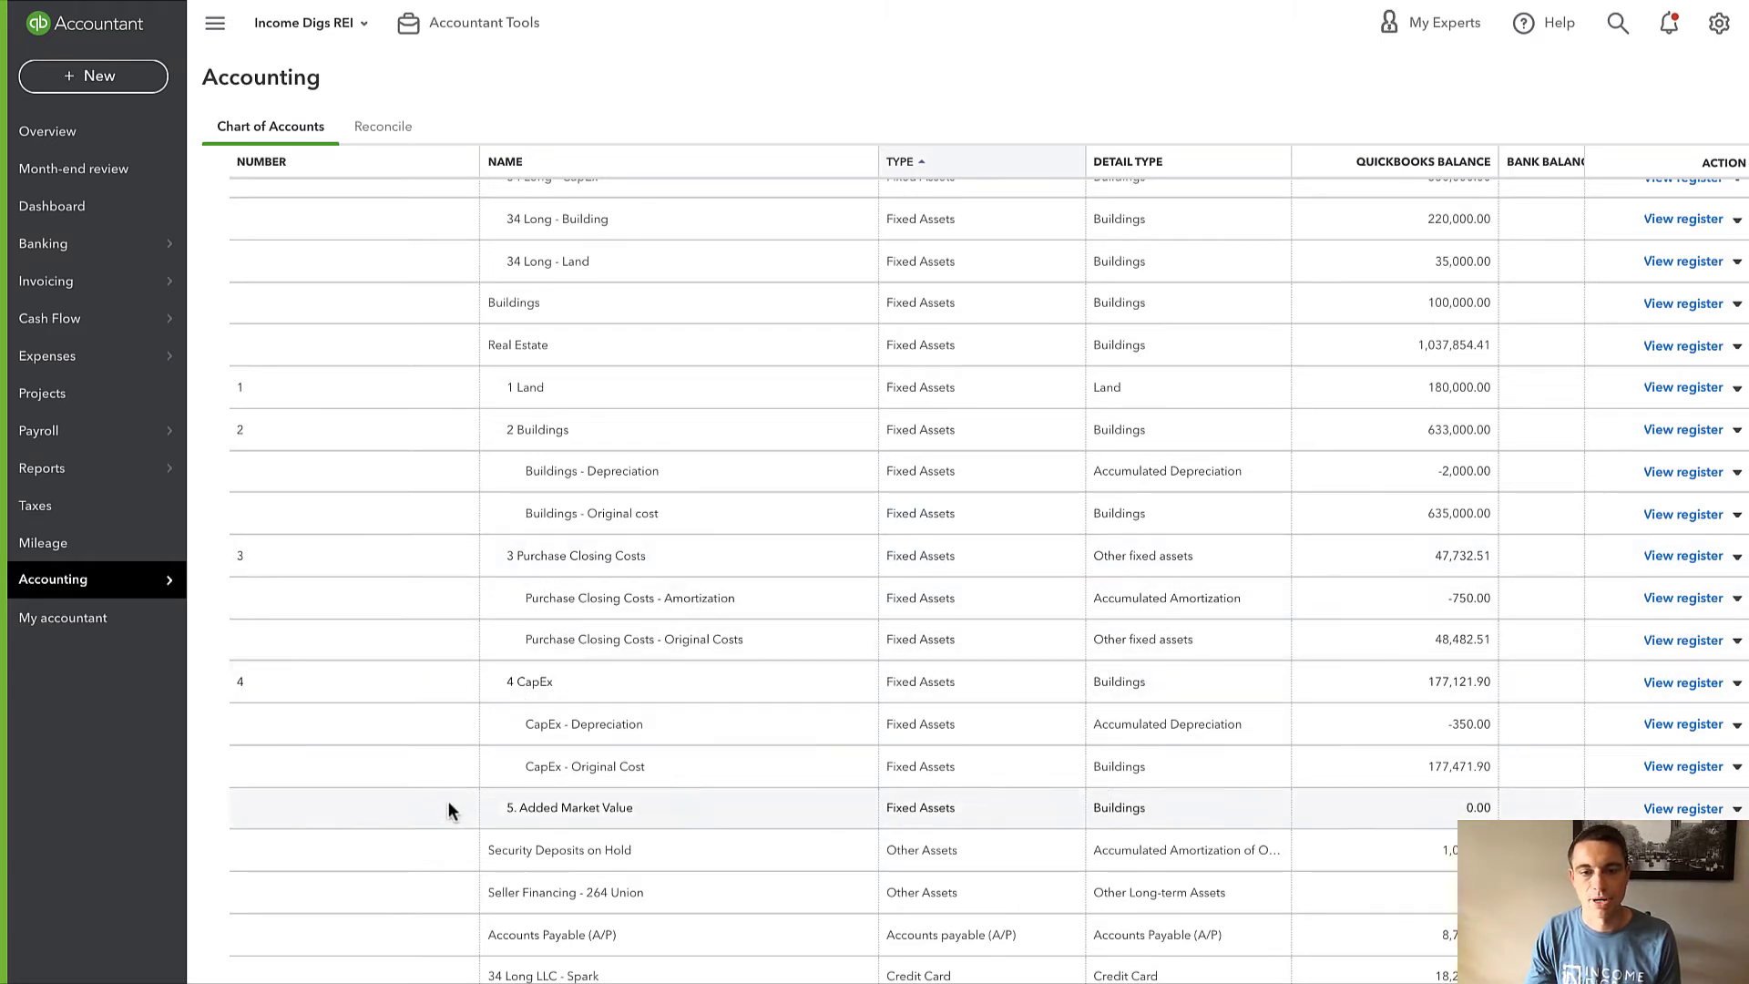
Make the Real Estate:5. Added Market Value account inactive and confirm with Yes.
click(1736, 811)
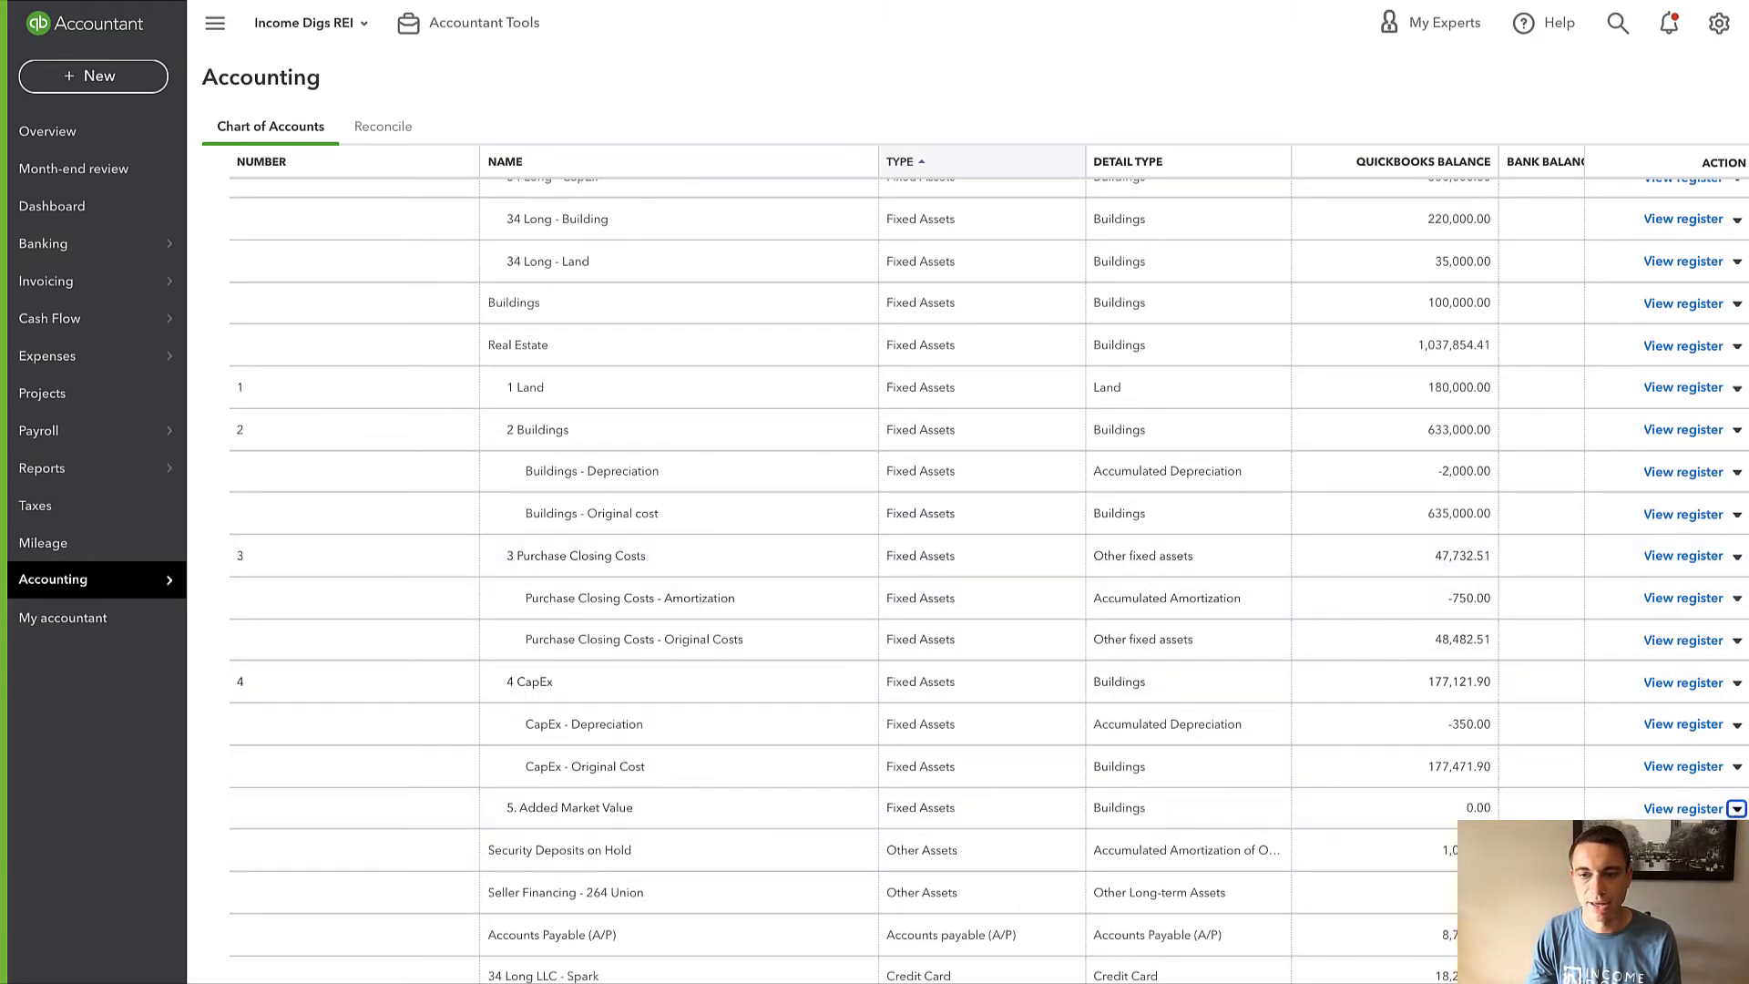
click(1667, 888)
click(1008, 539)
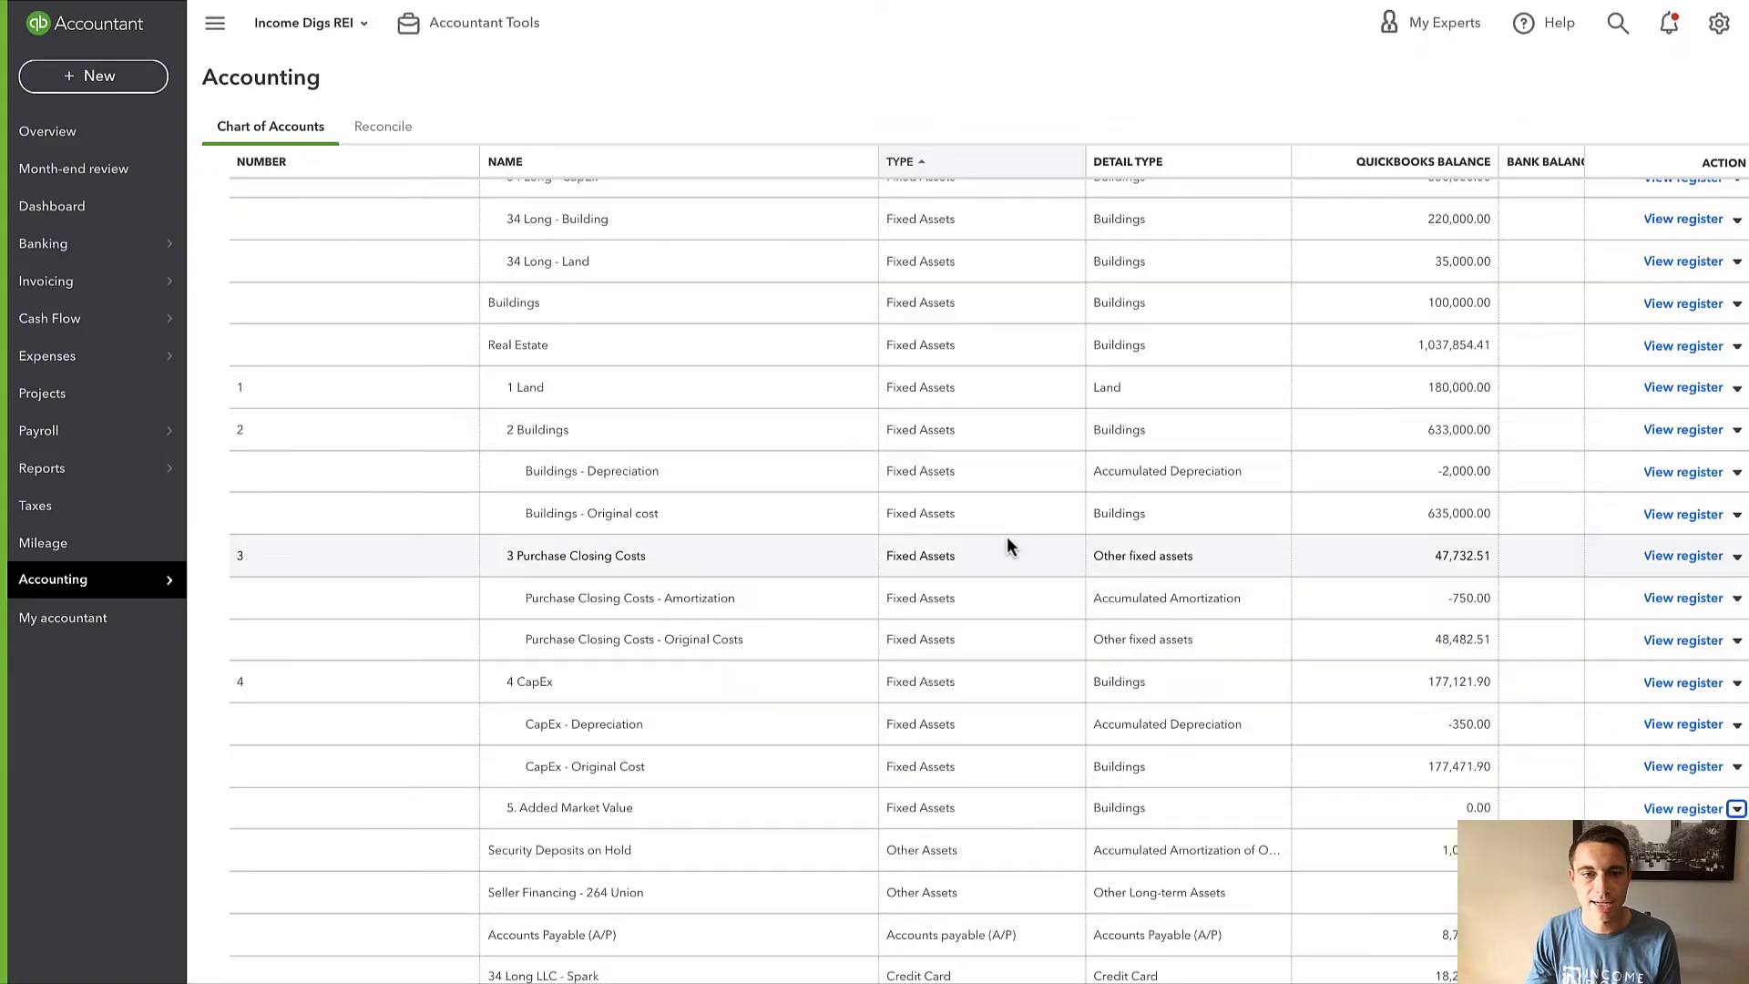
scroll(845, 730, down, 20)
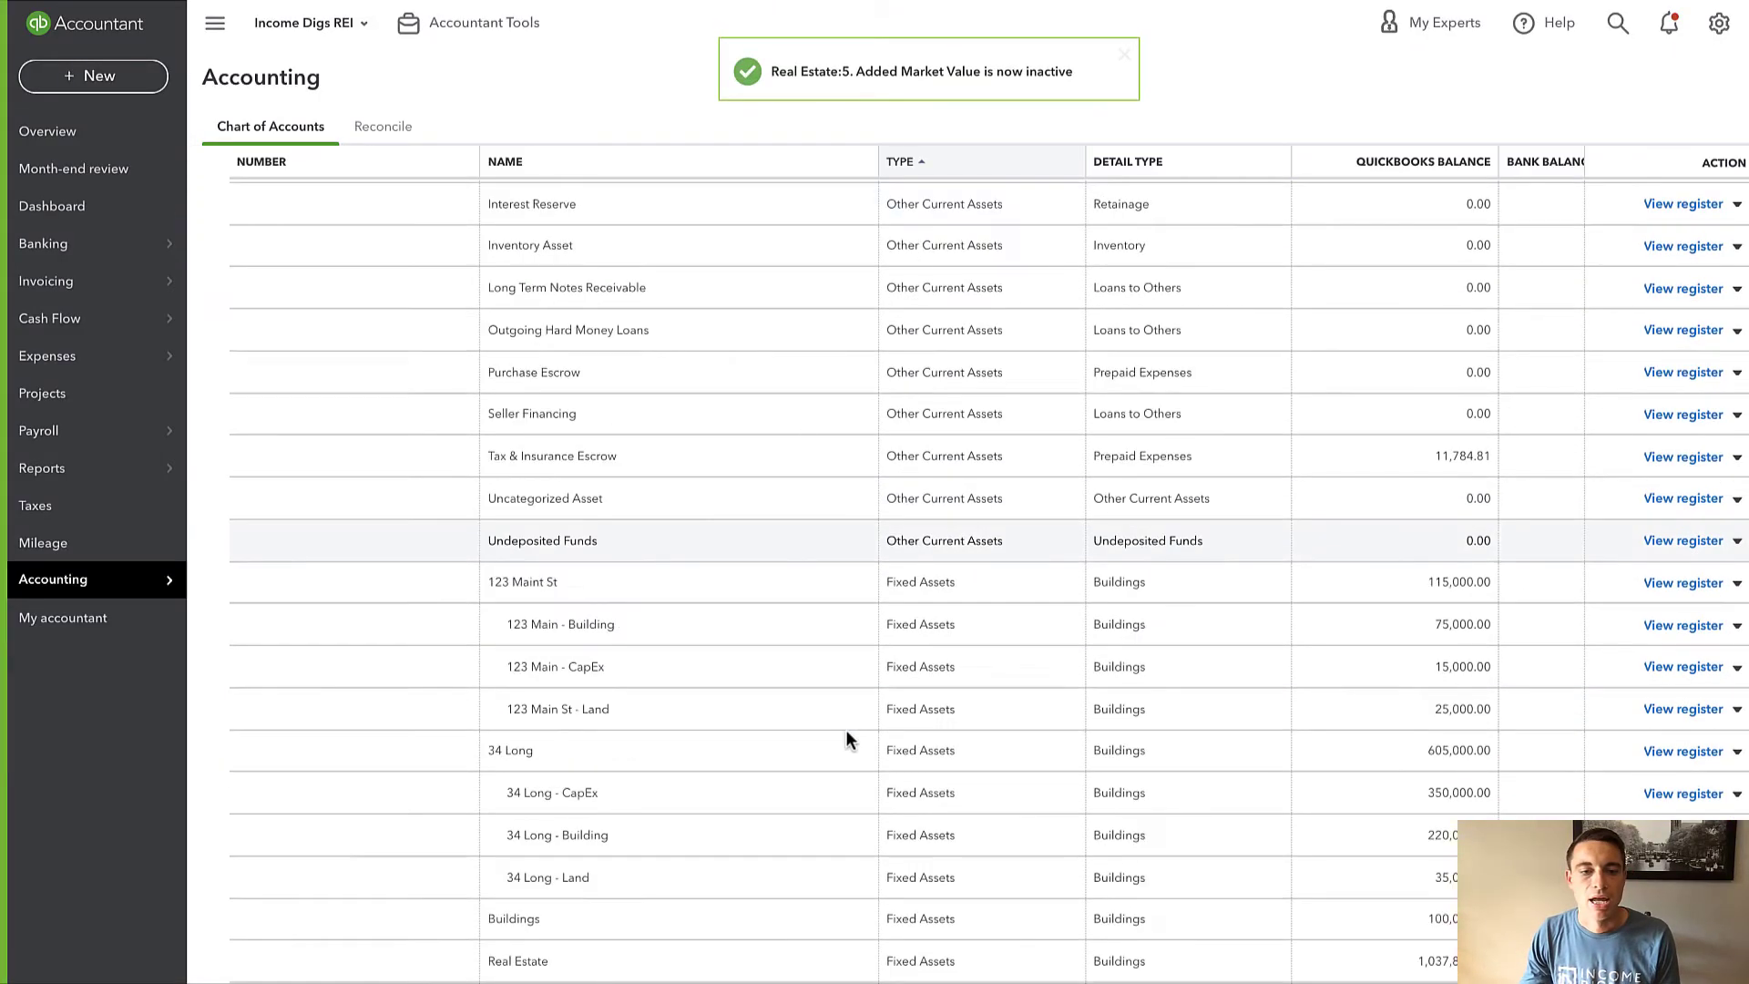
scroll(846, 730, up, 6)
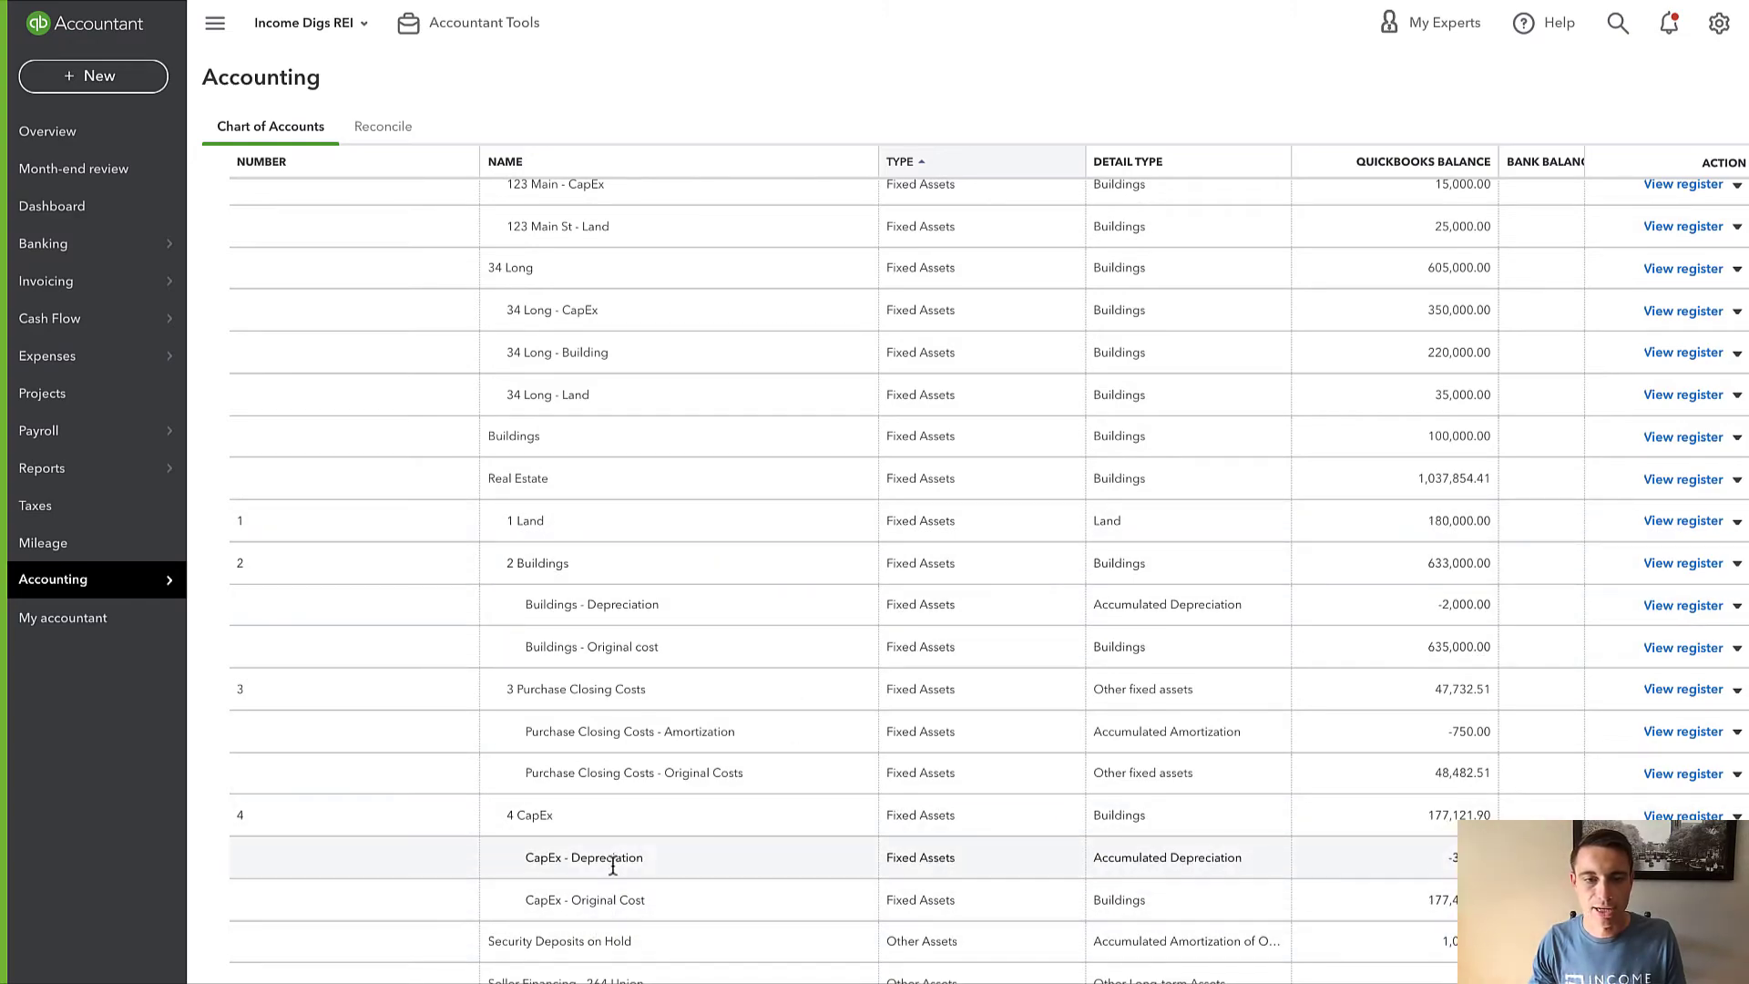
scroll(614, 865, down, 15)
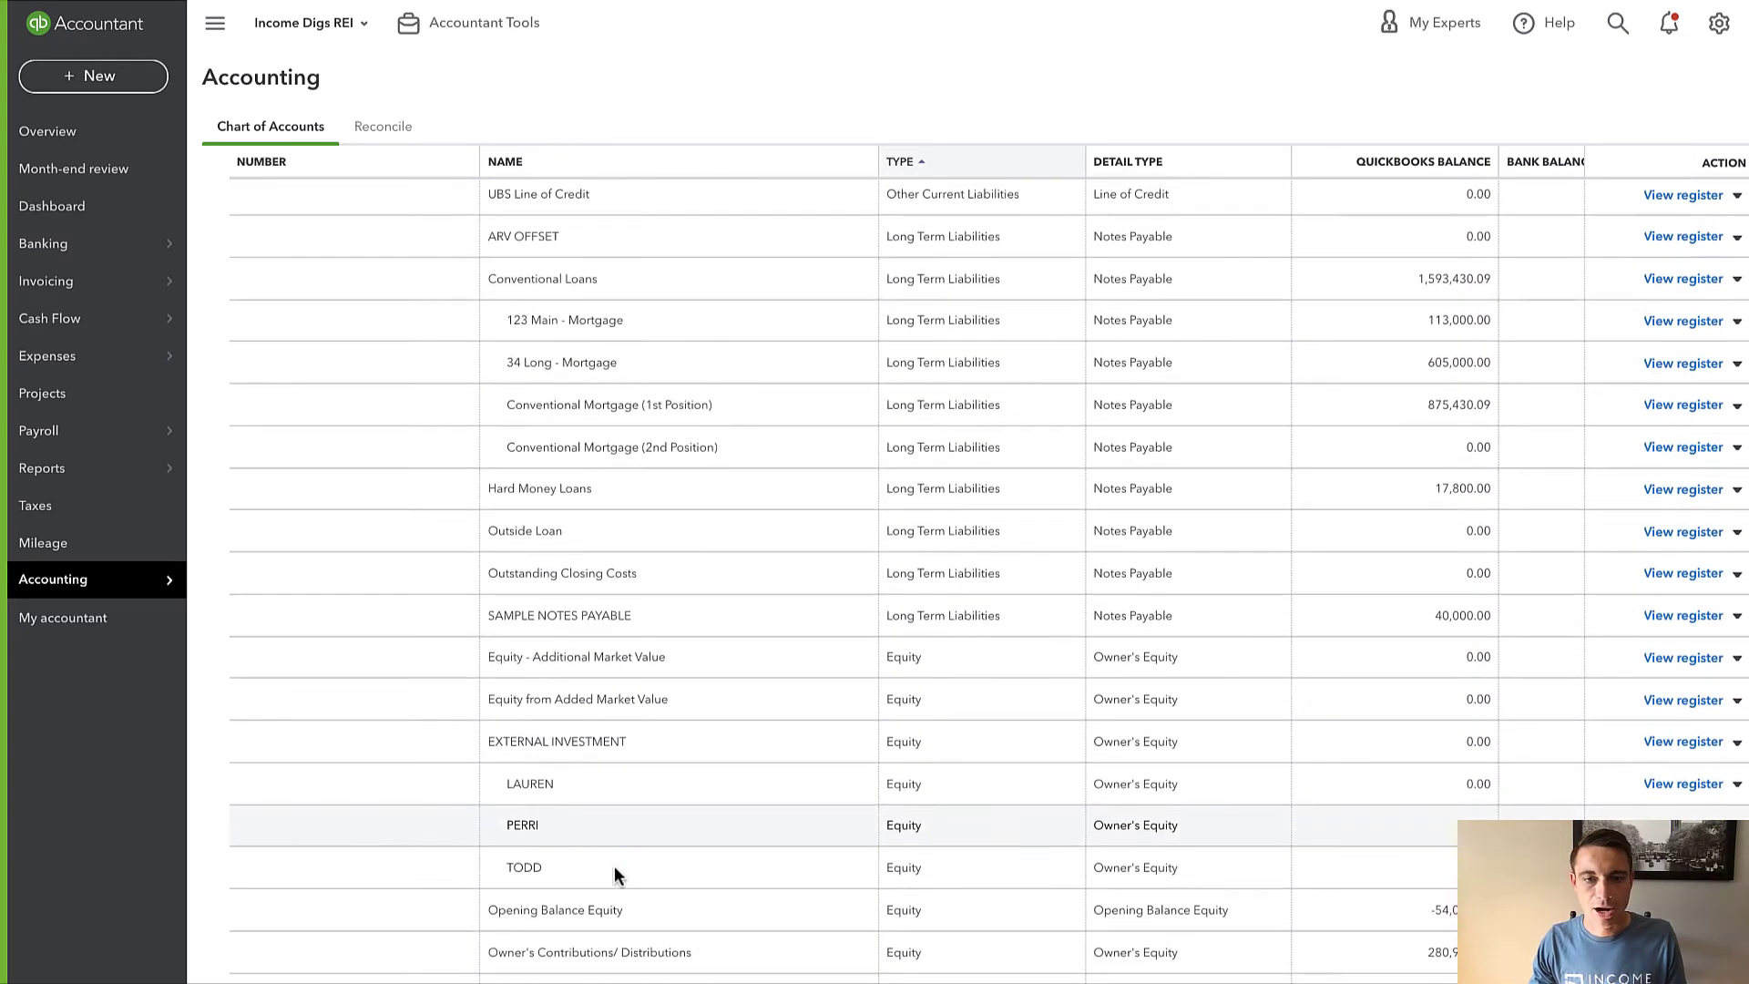
scroll(614, 865, down, 15)
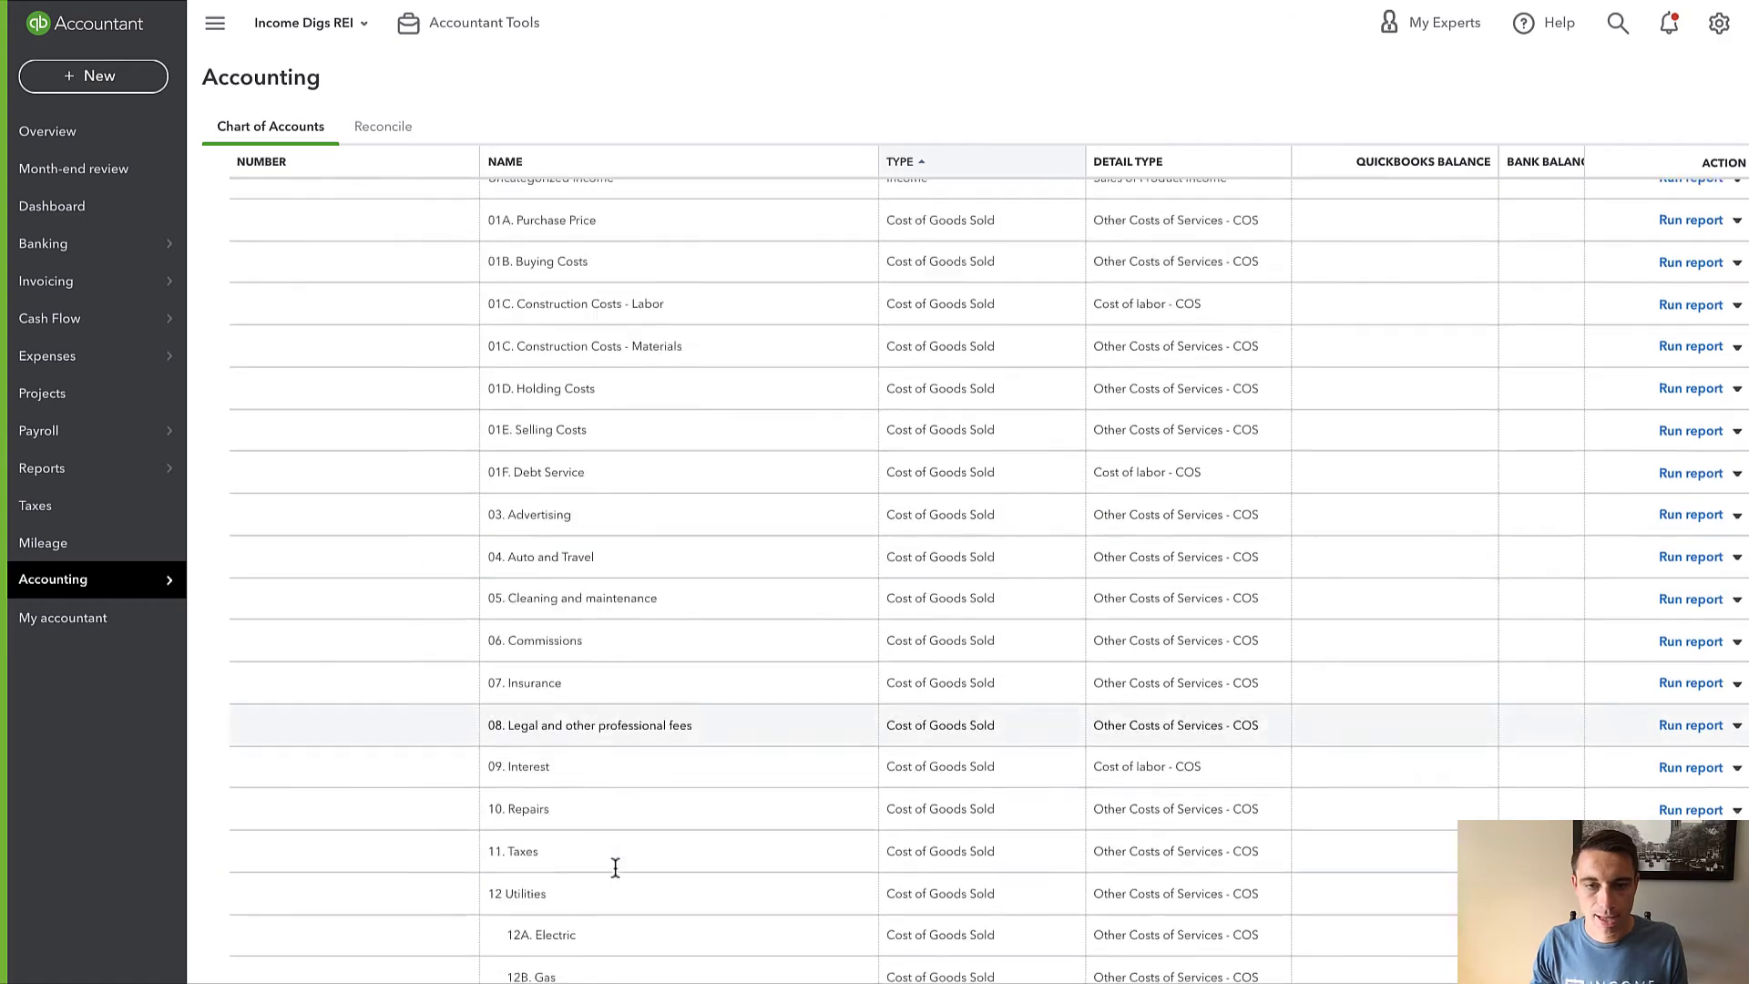
scroll(614, 866, down, 15)
scroll(614, 866, up, 8)
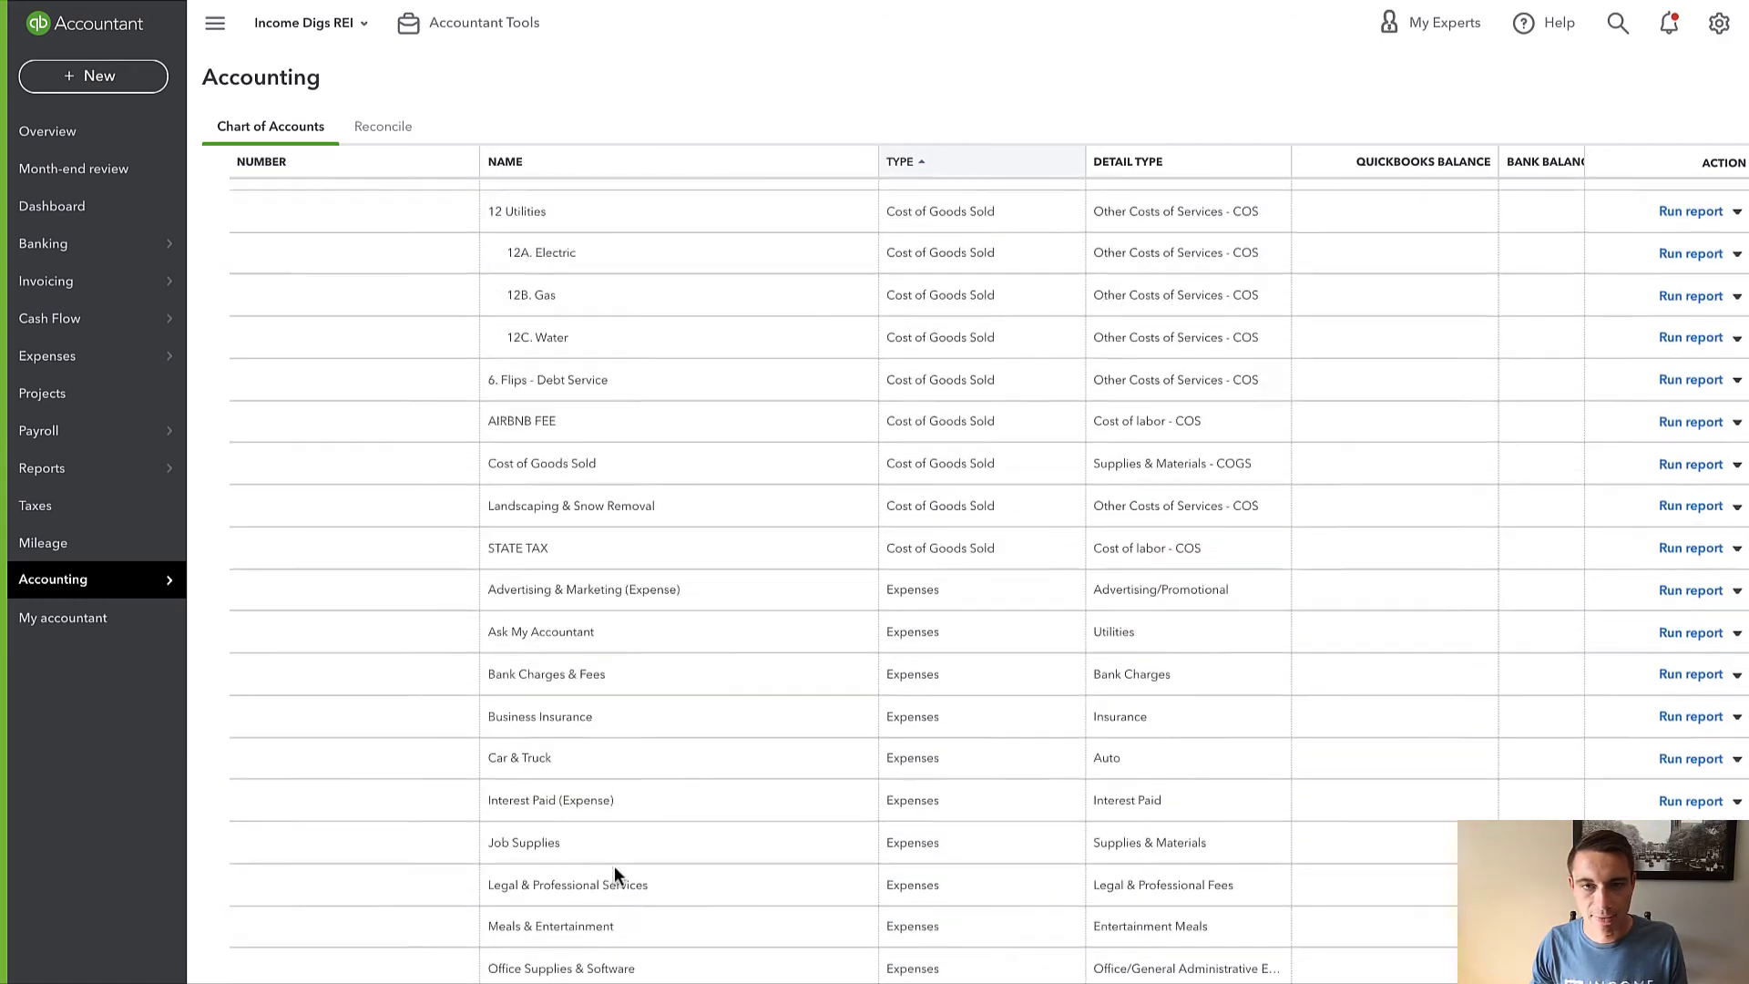
scroll(614, 873, up, 10)
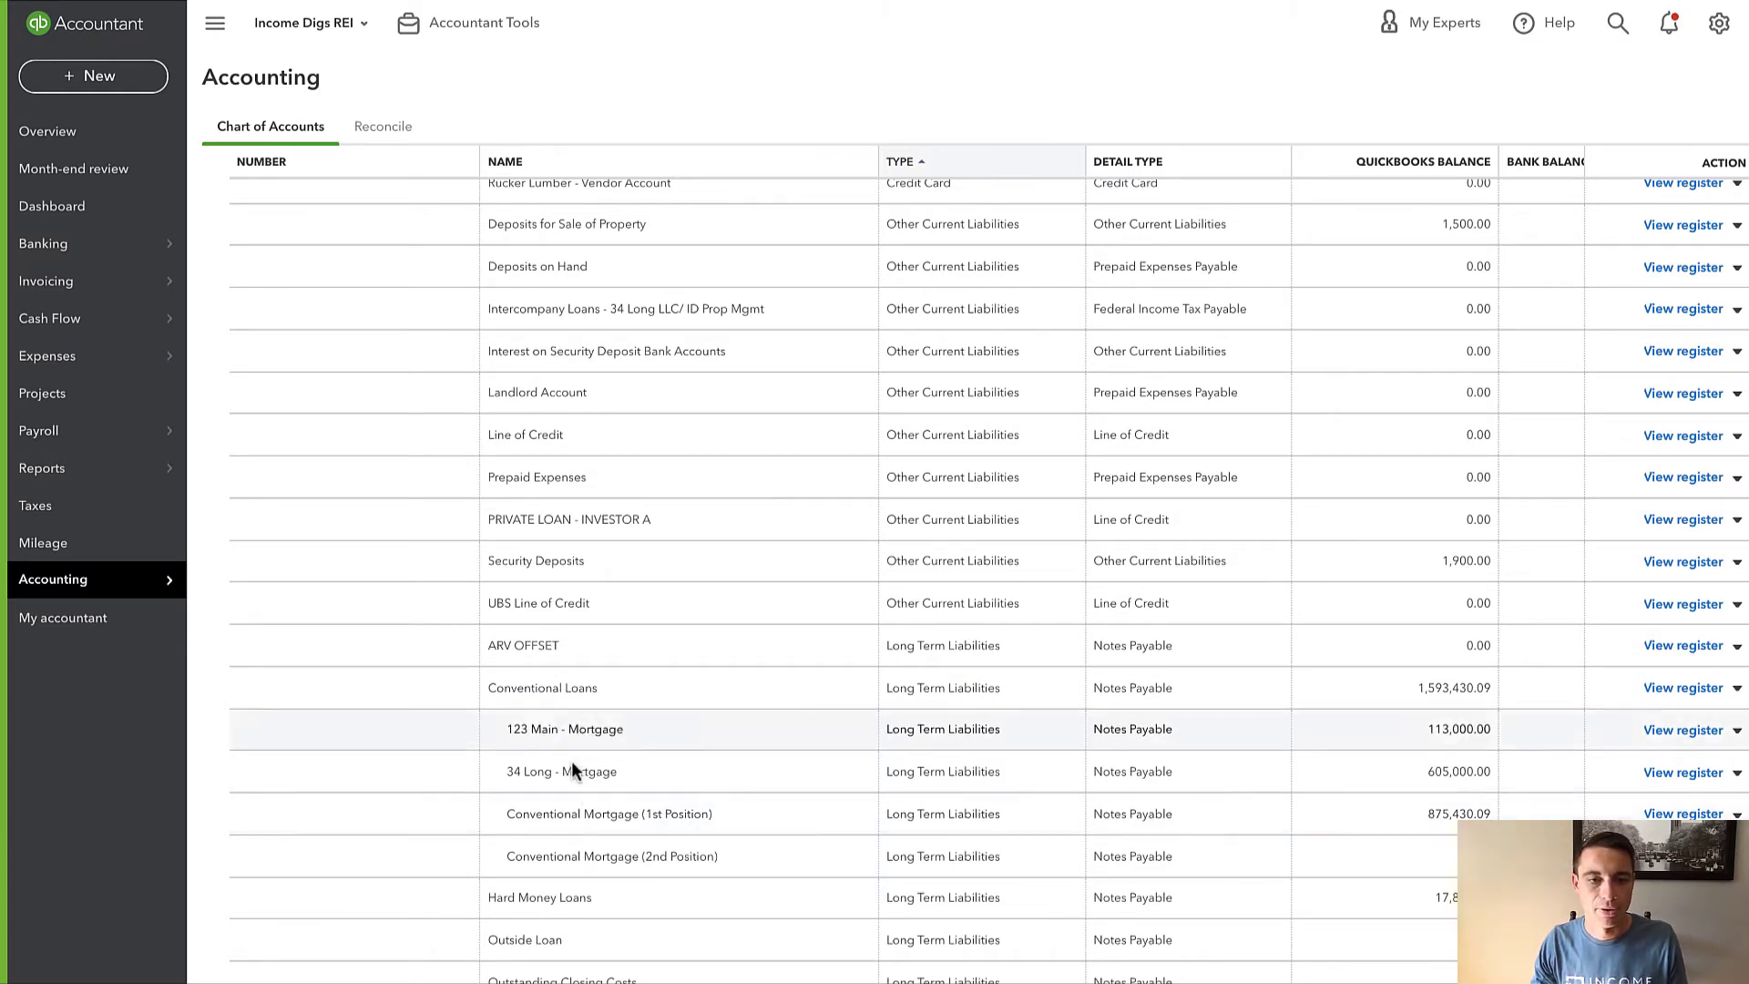
mouse_move(9, 474)
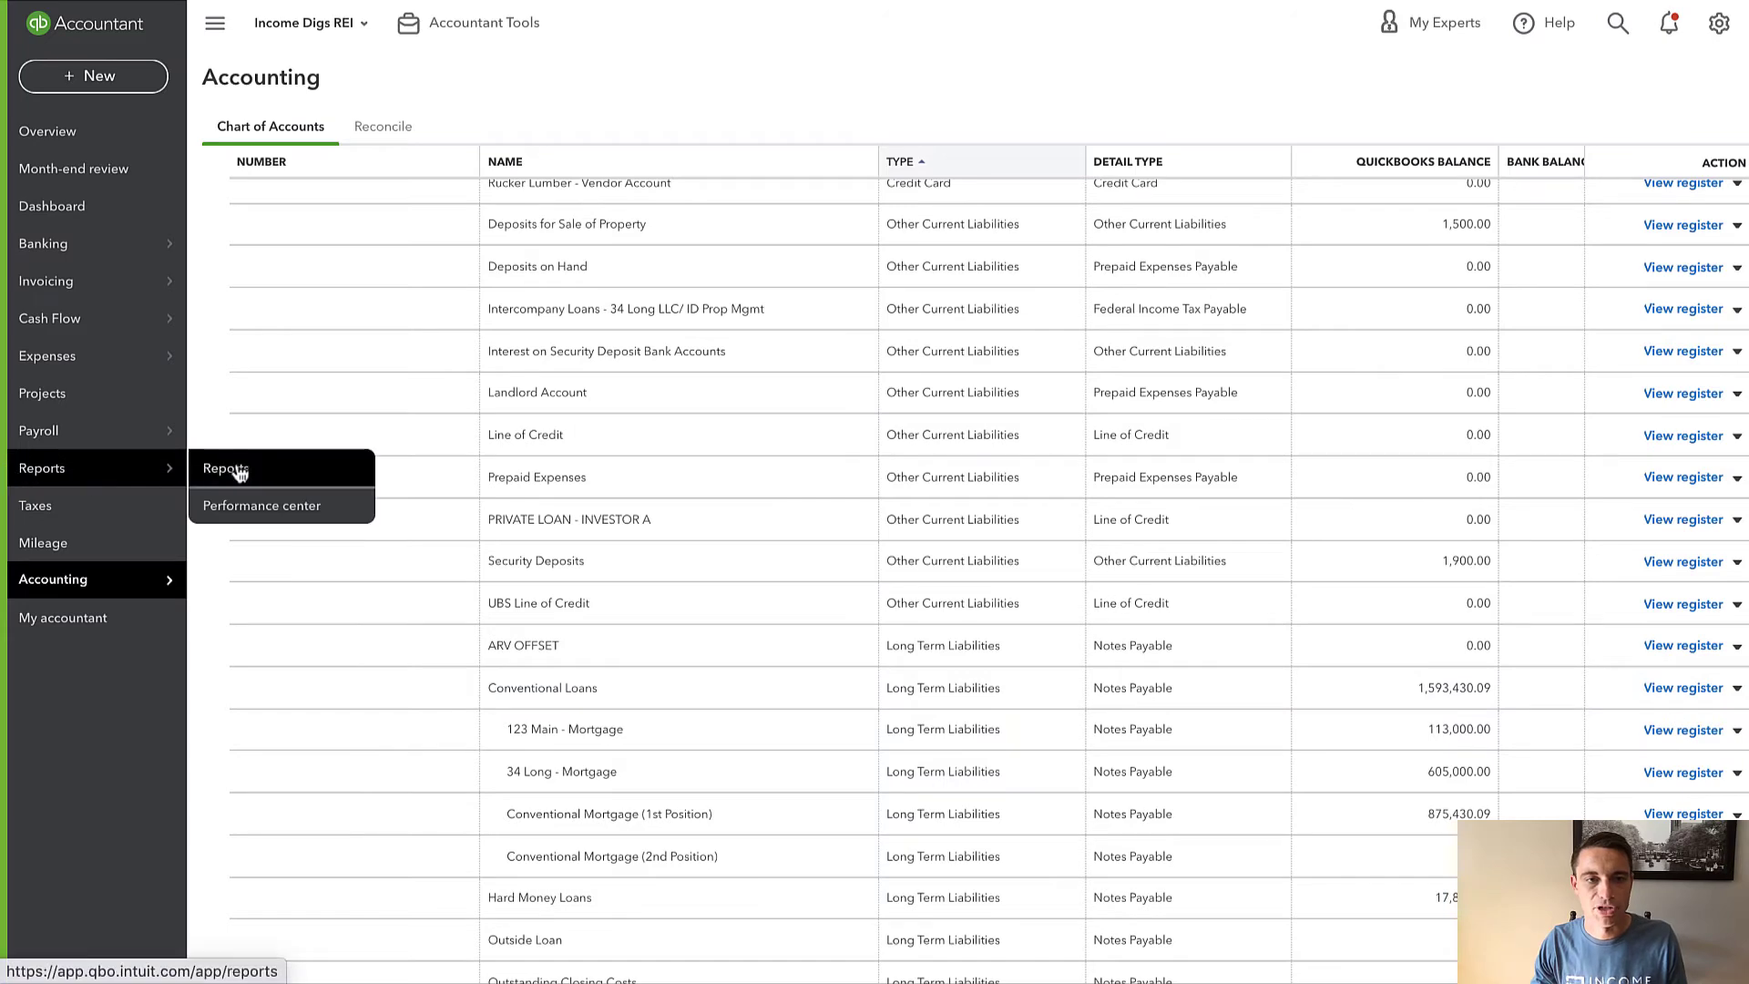
From Balance Sheet - 2016, drill into the 75,000.00 building balance to Journal Entry #223.
click(237, 471)
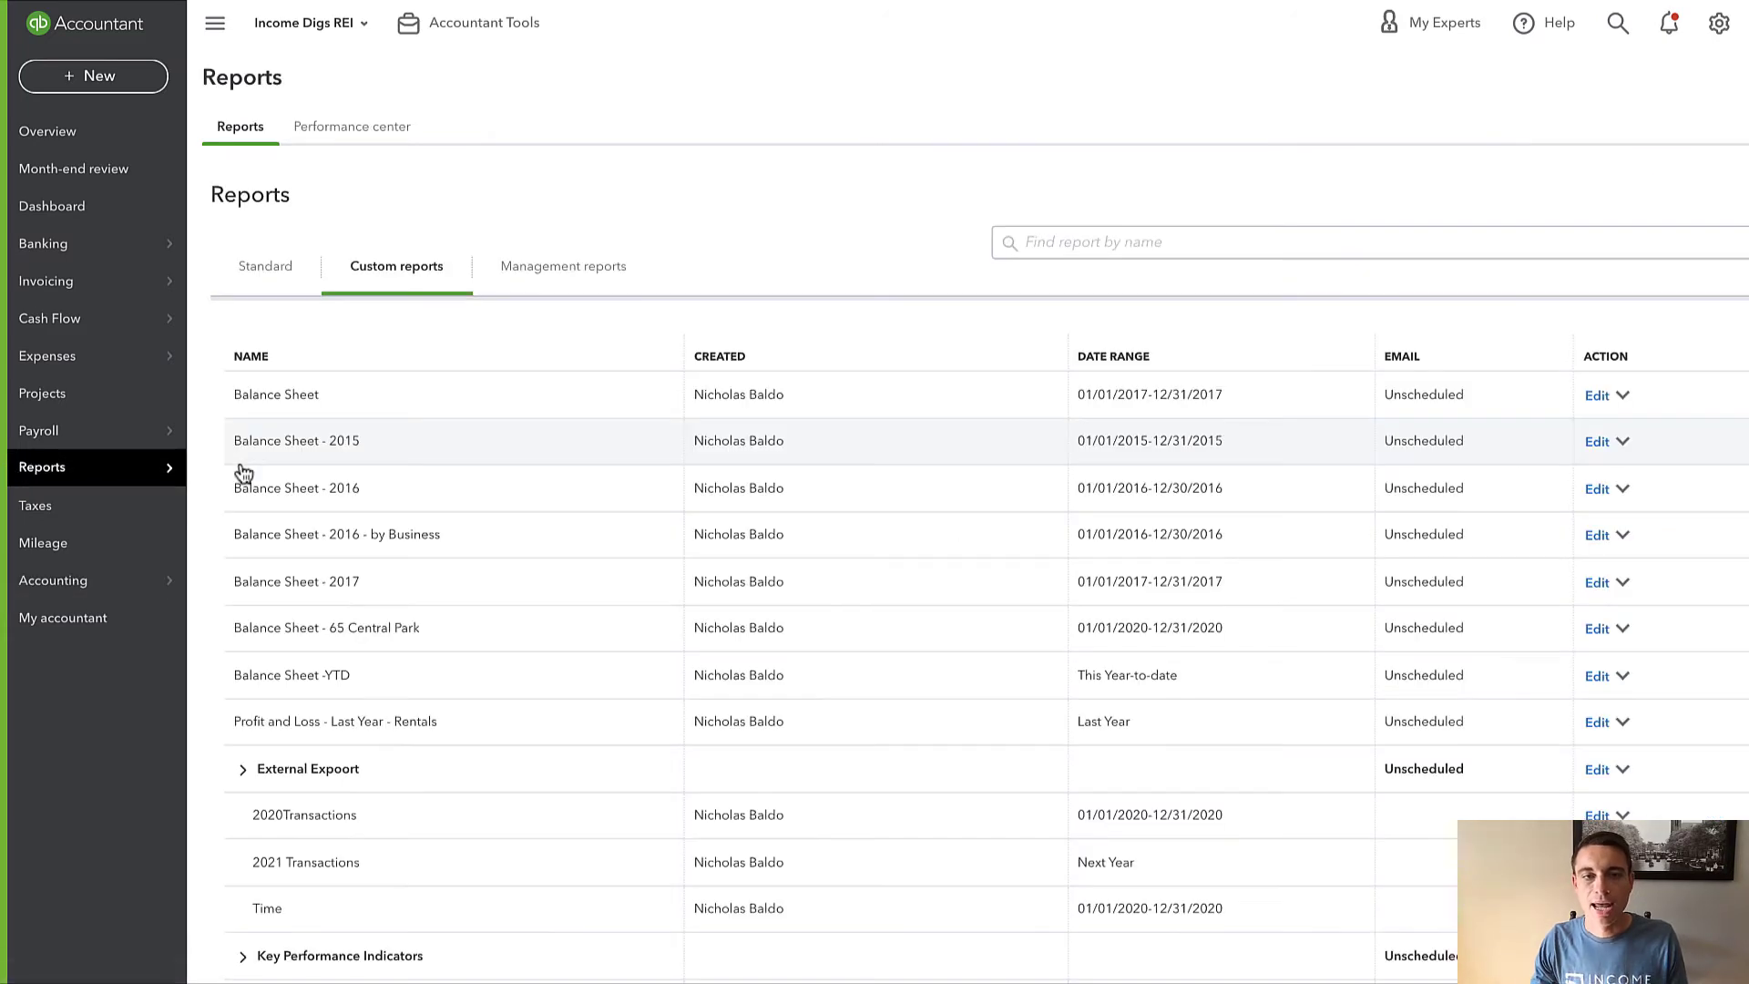
click(330, 492)
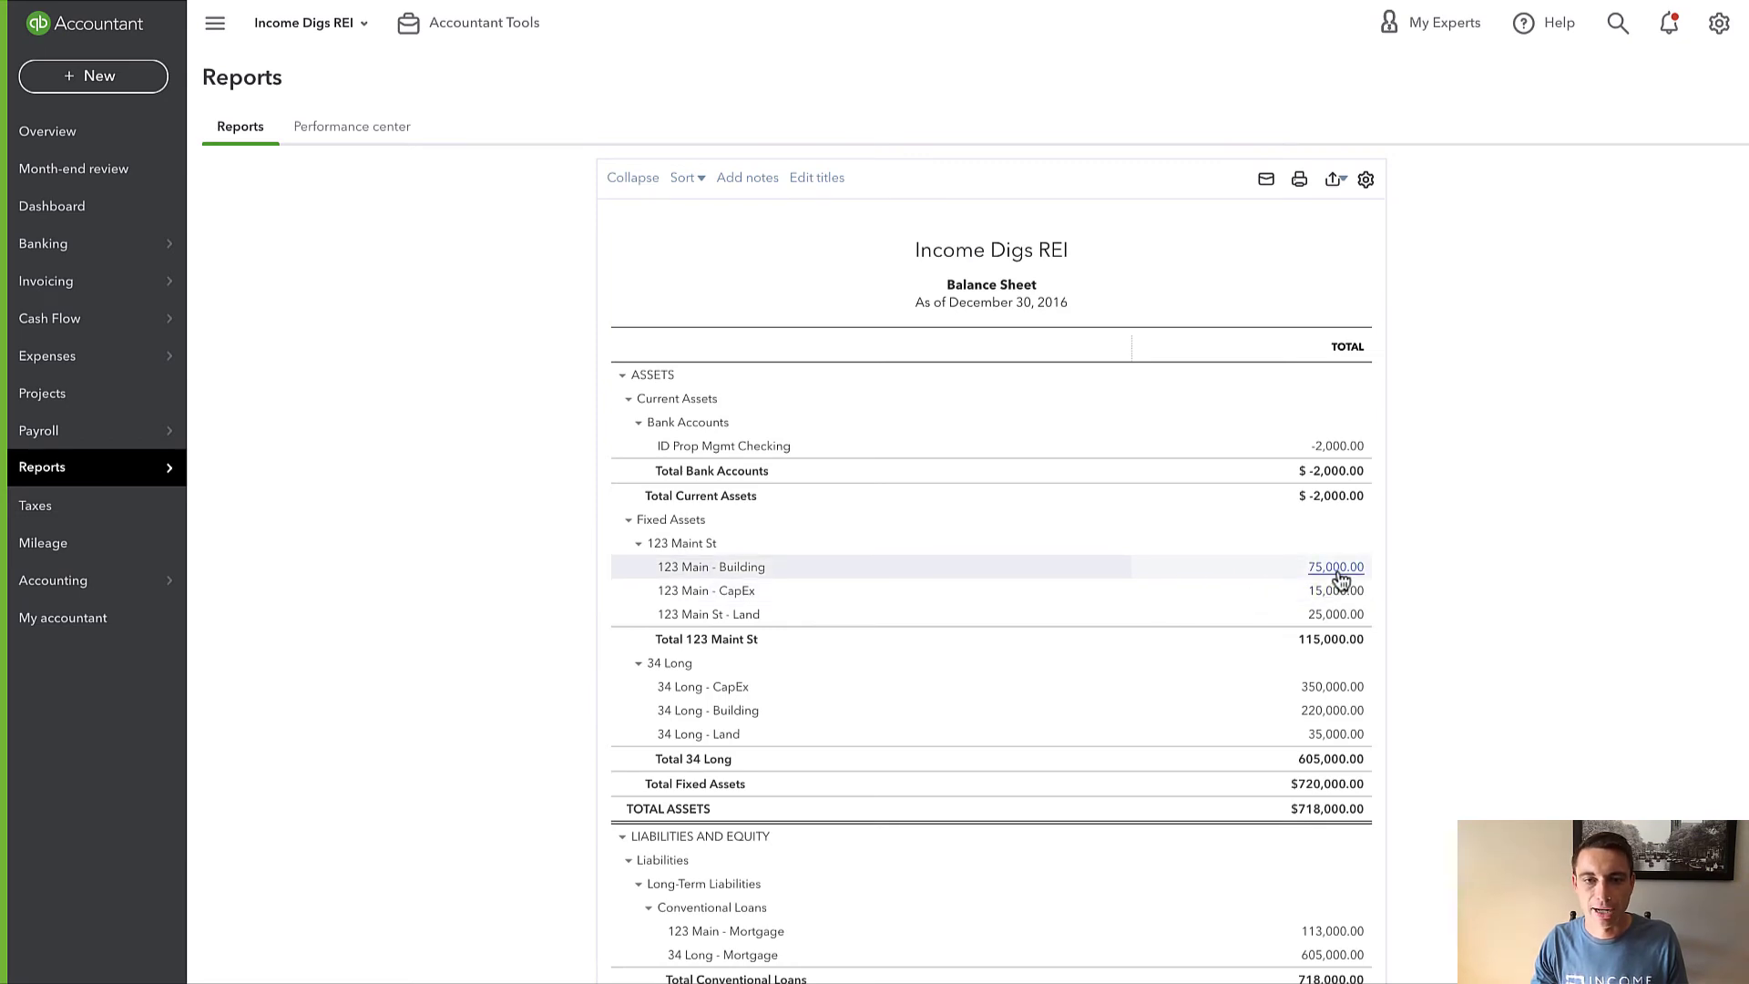
click(1337, 569)
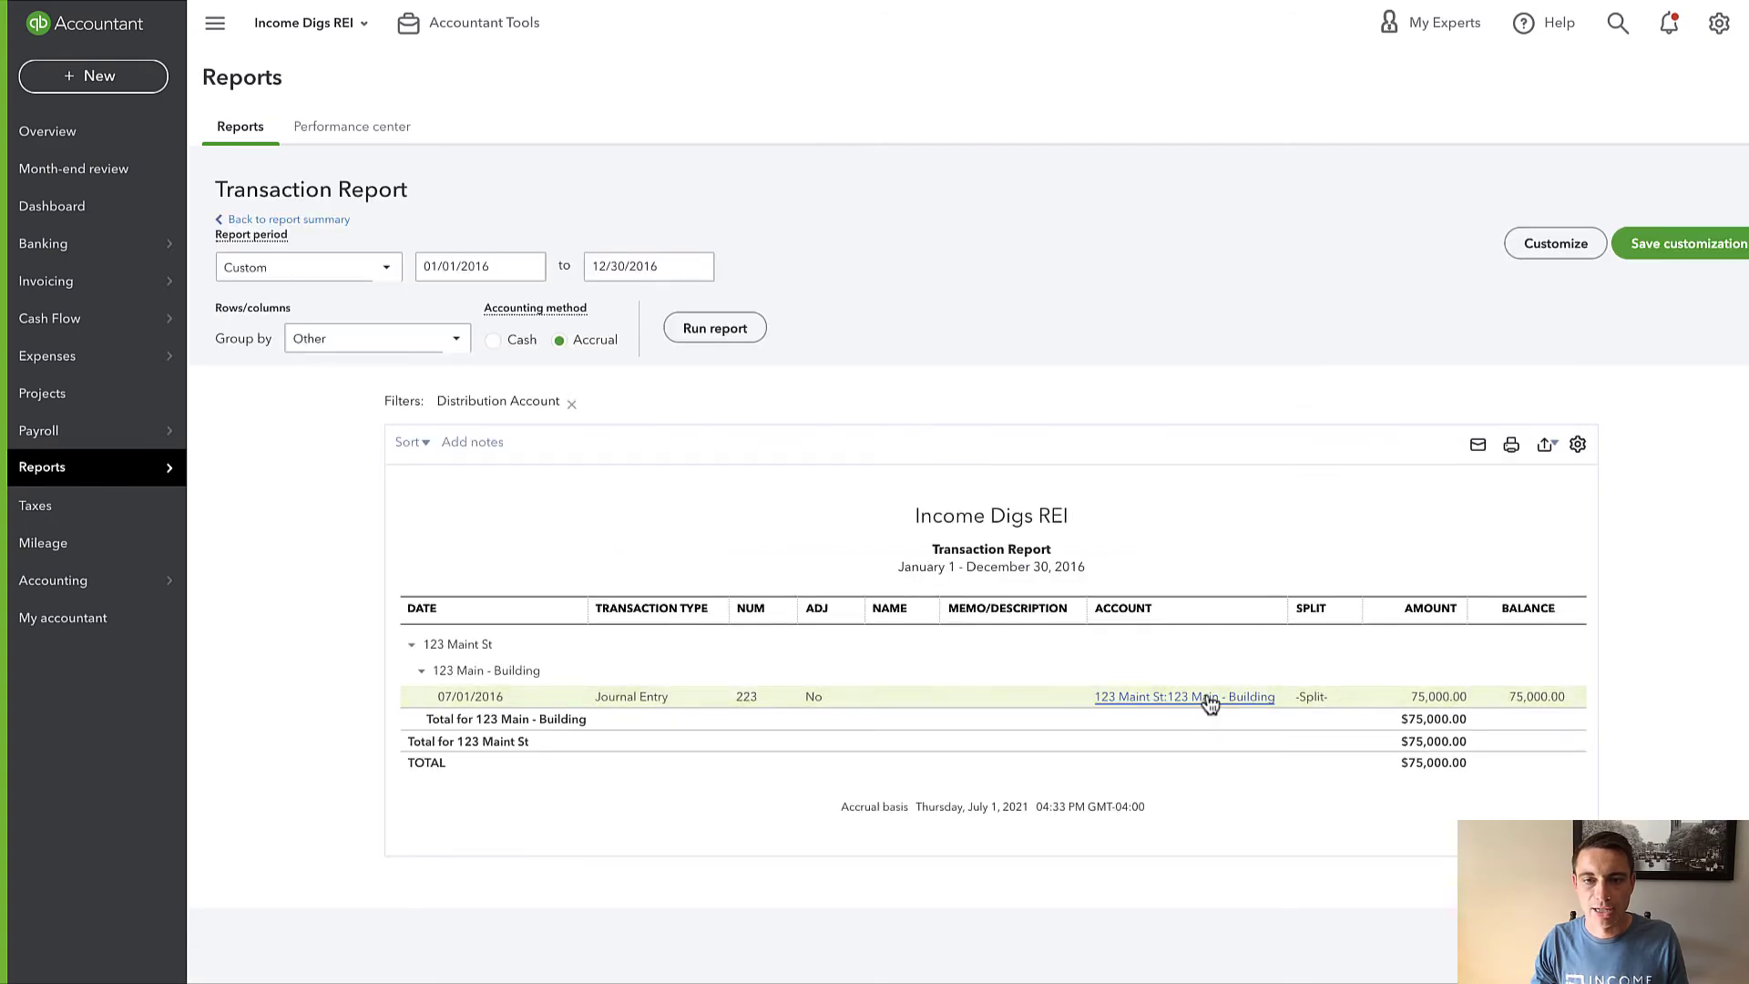
click(1209, 698)
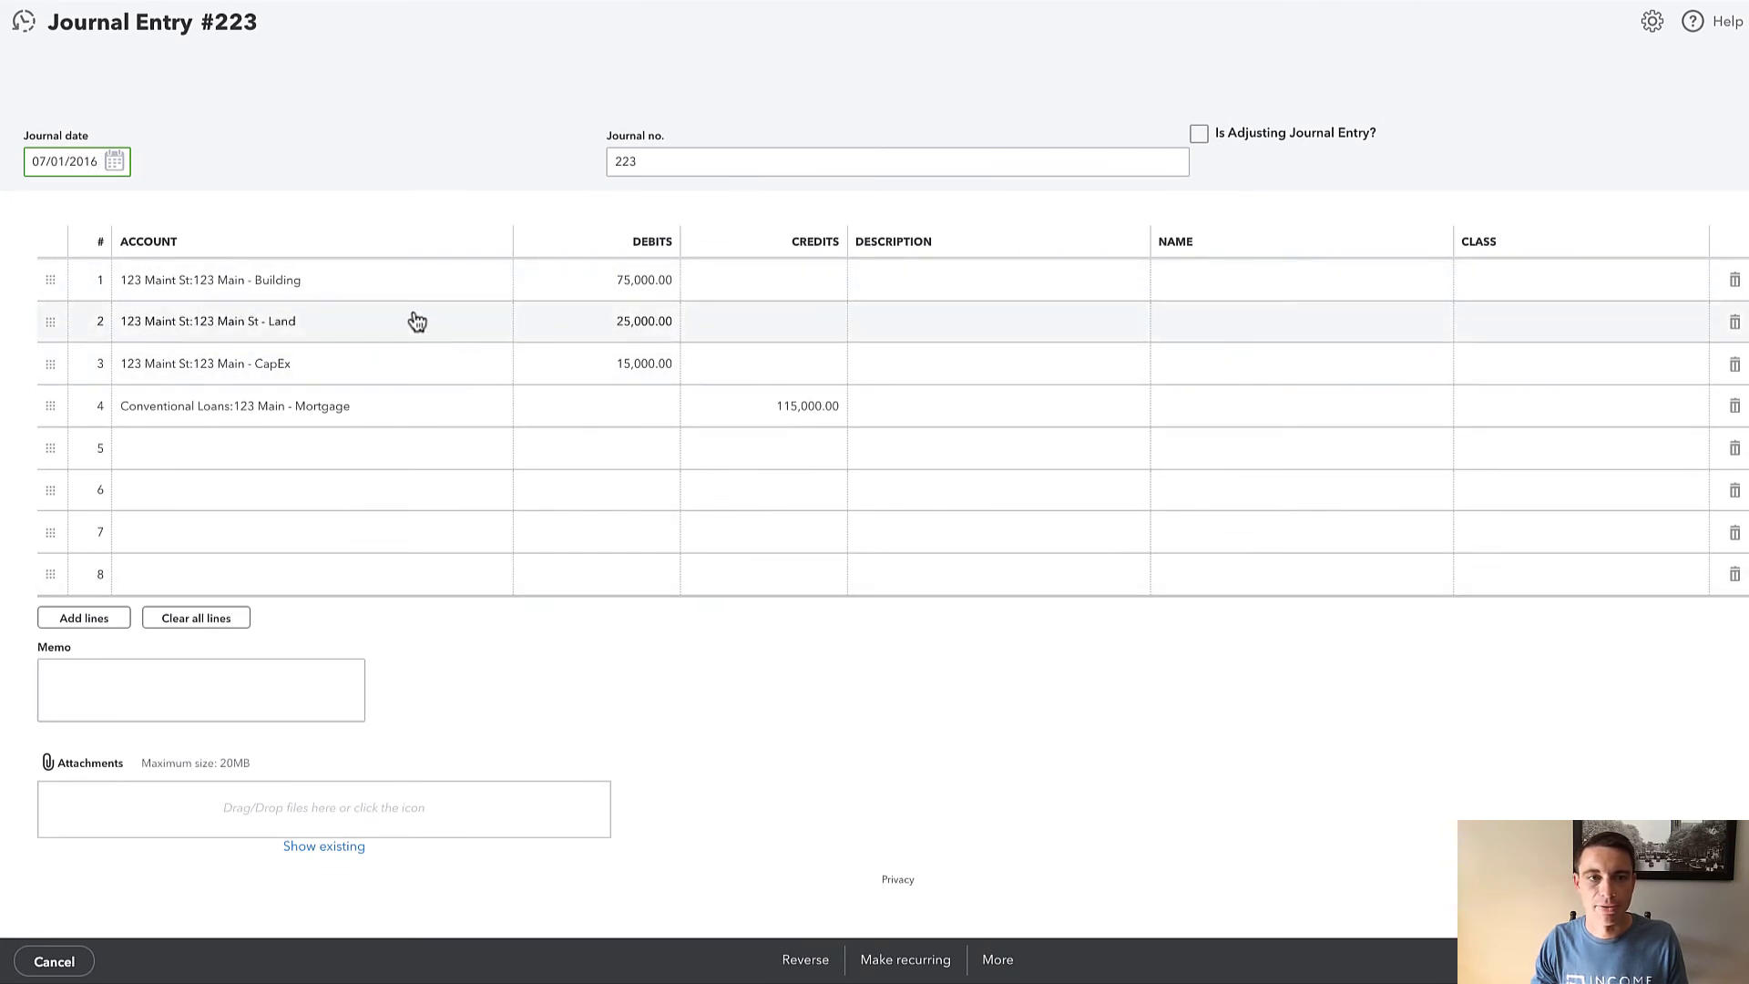
Set the class on all four lines of entry 223 to 123 Main St.
click(1535, 281)
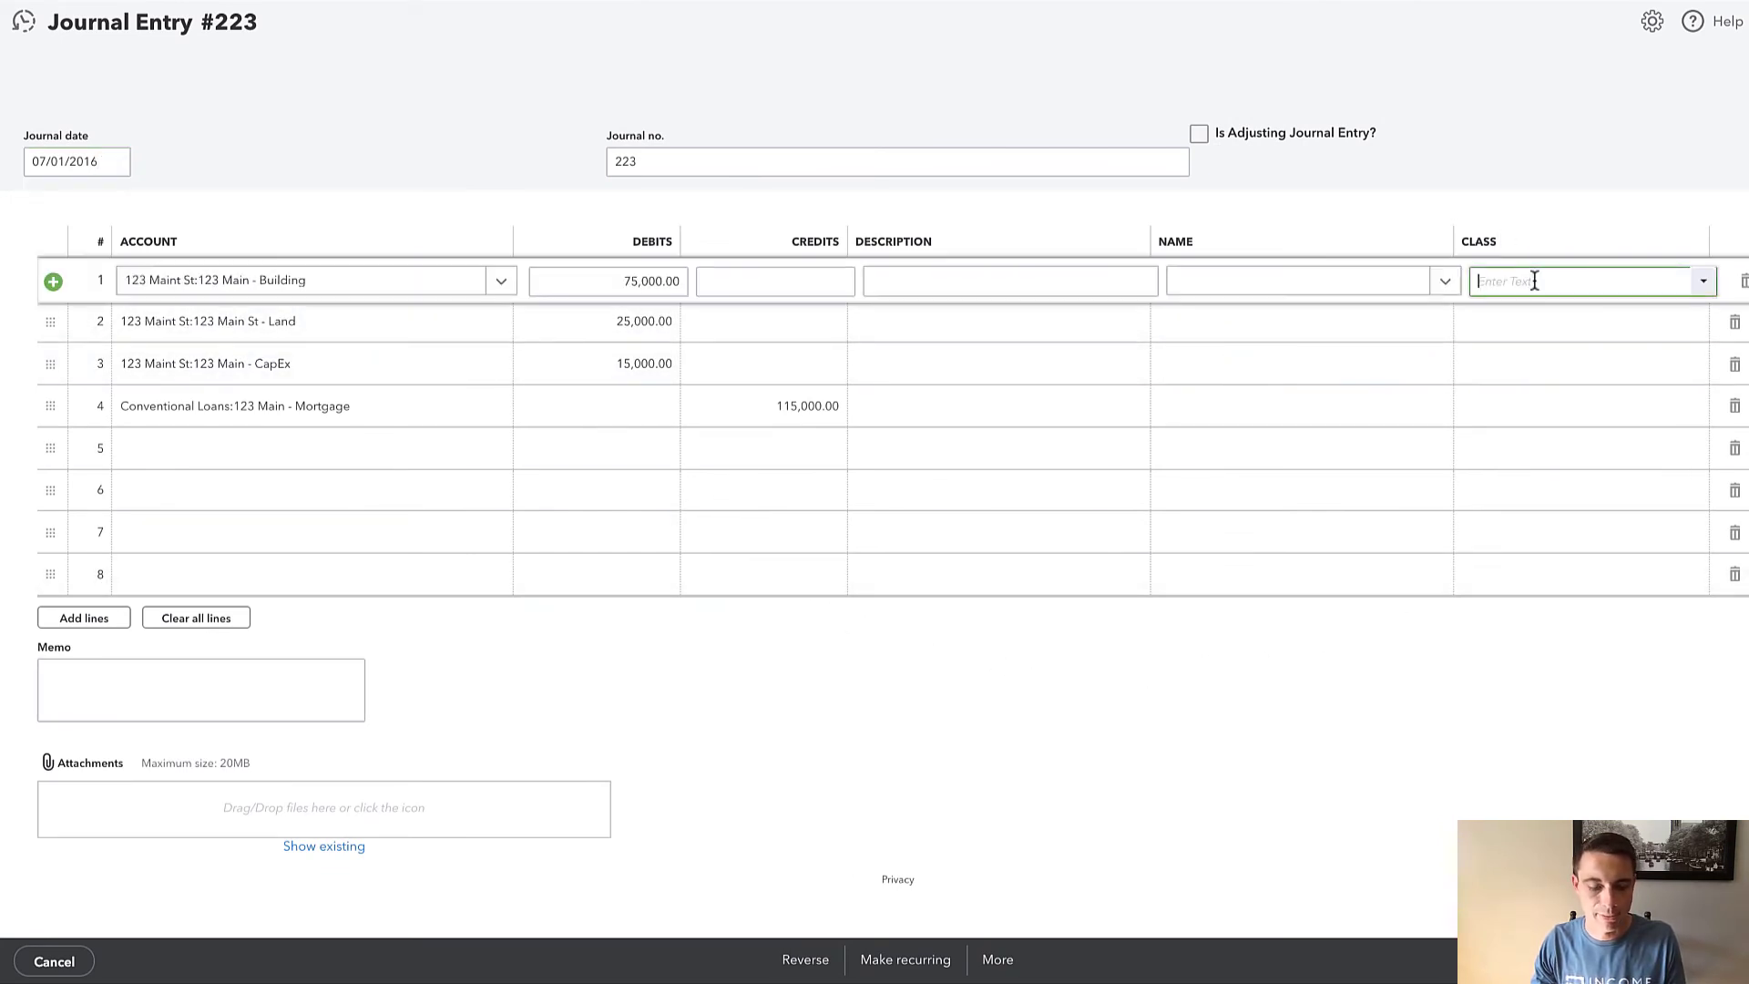
text(123)
click(1505, 343)
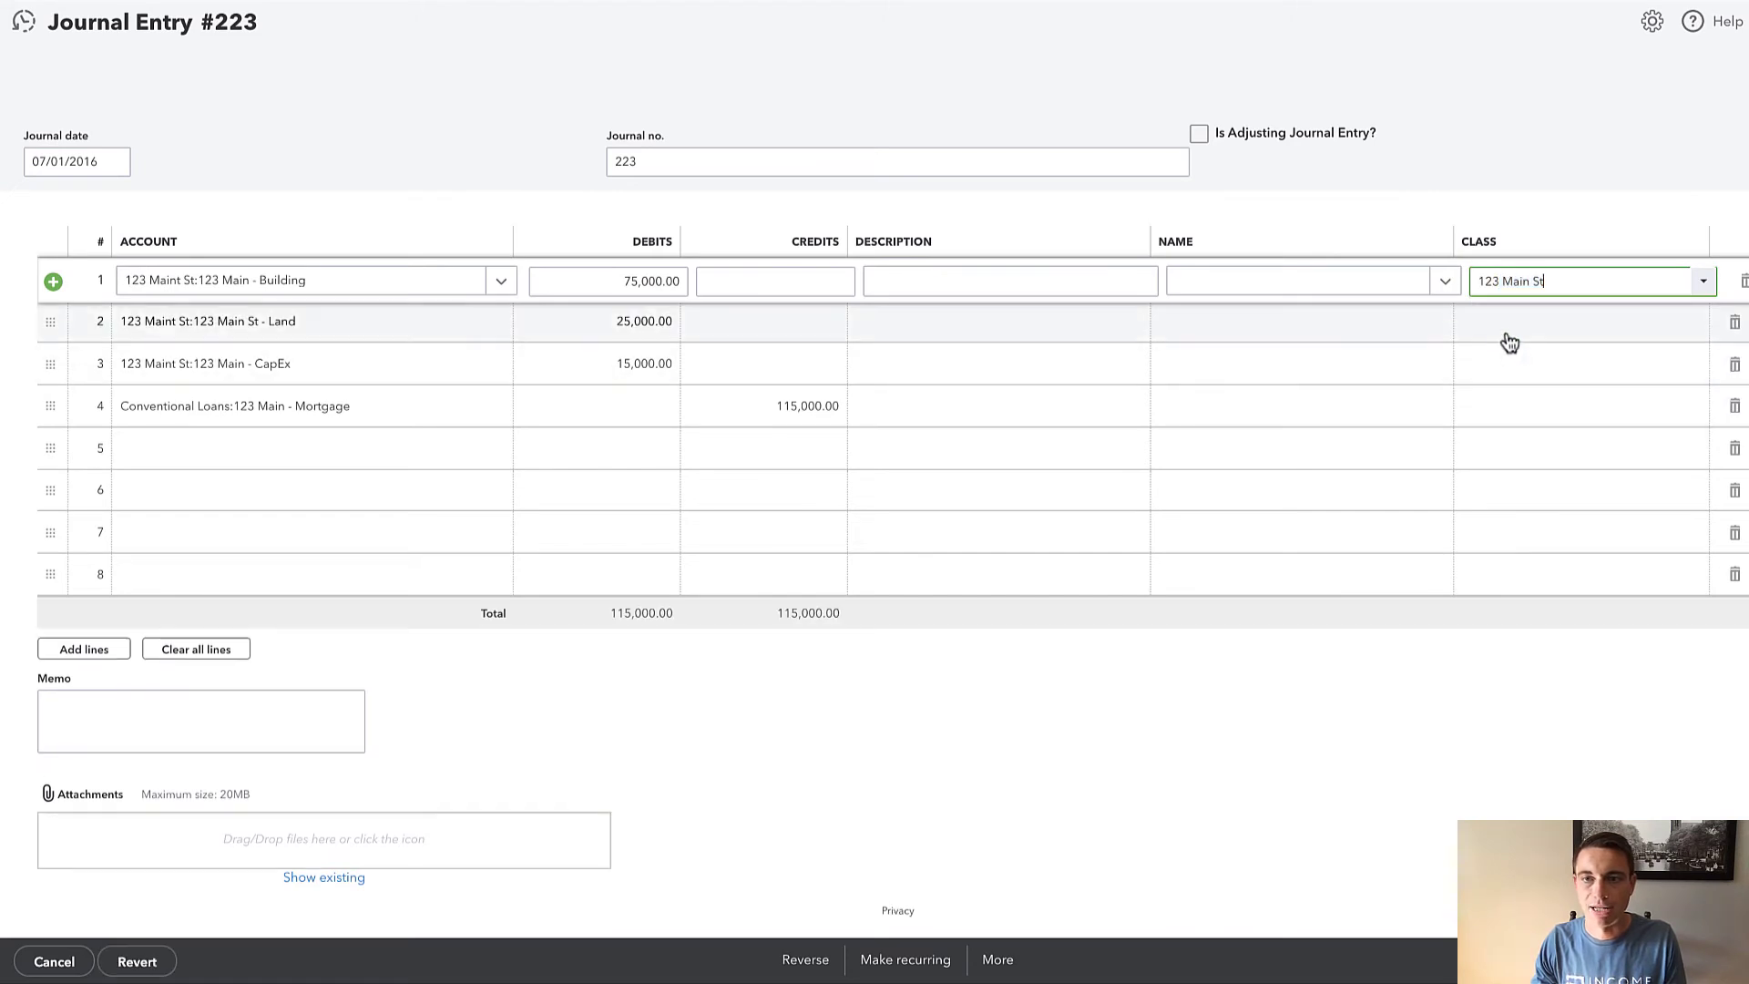
click(1507, 326)
text(123 Main St)
click(1503, 390)
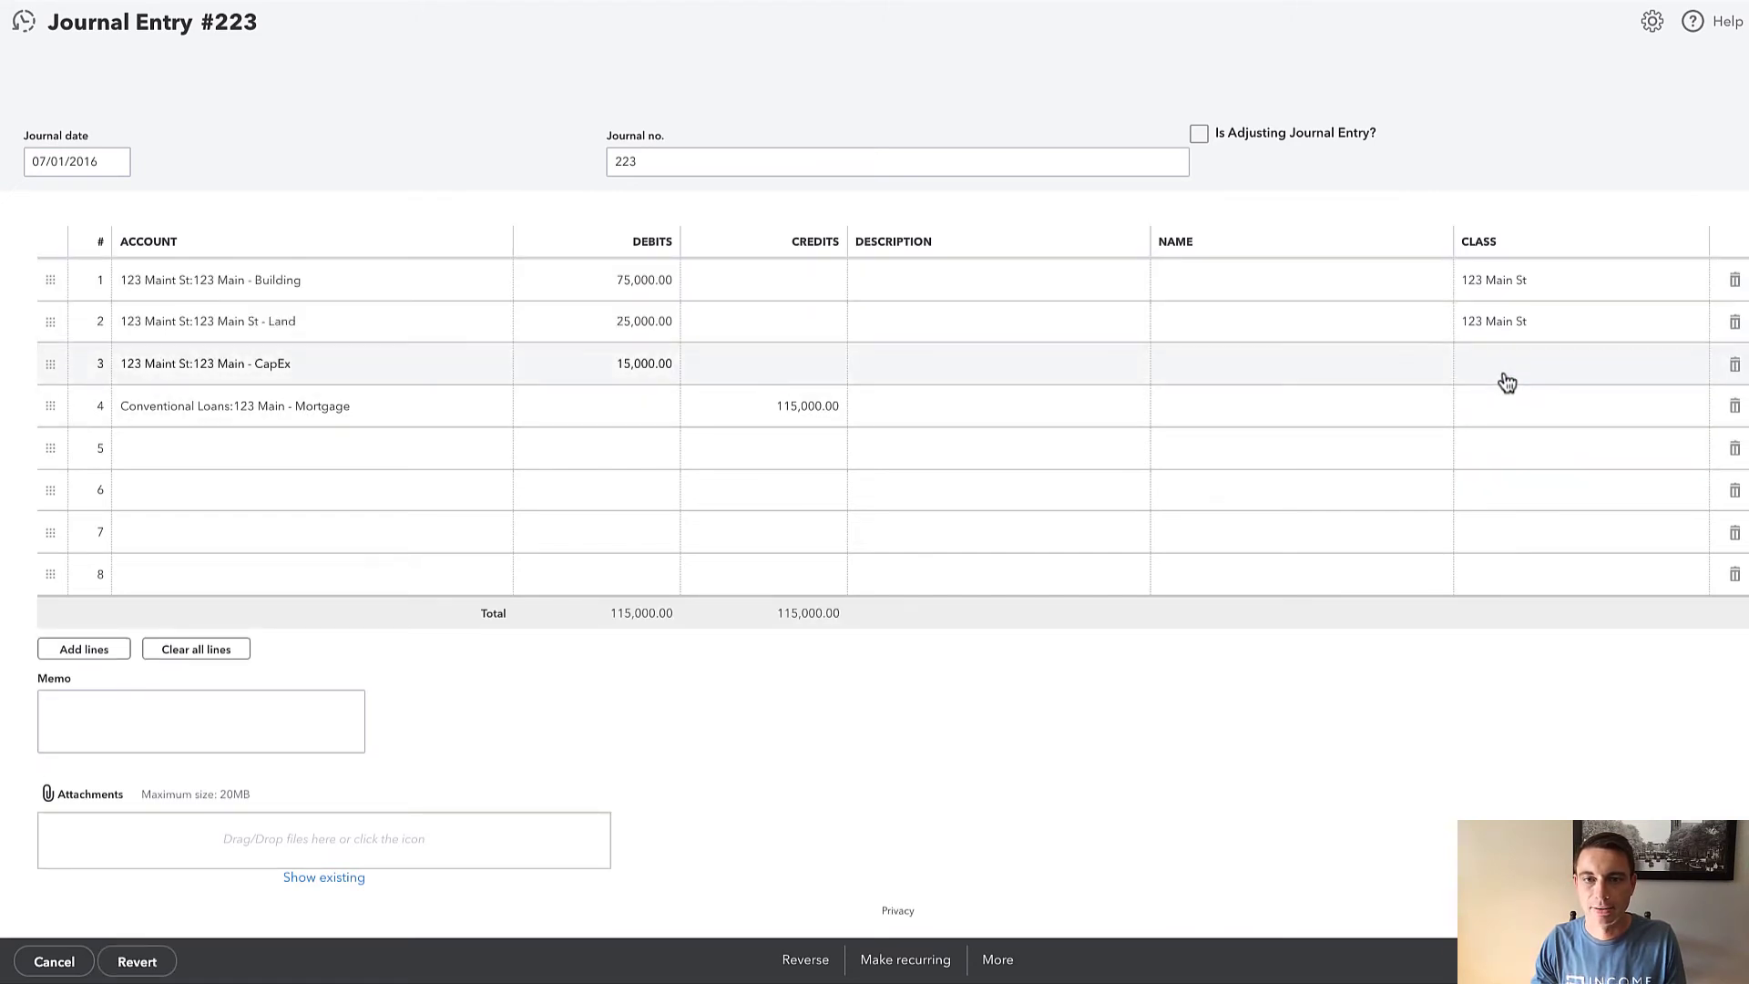
click(1503, 377)
text(123 Main St)
click(1490, 437)
click(1494, 408)
text(123)
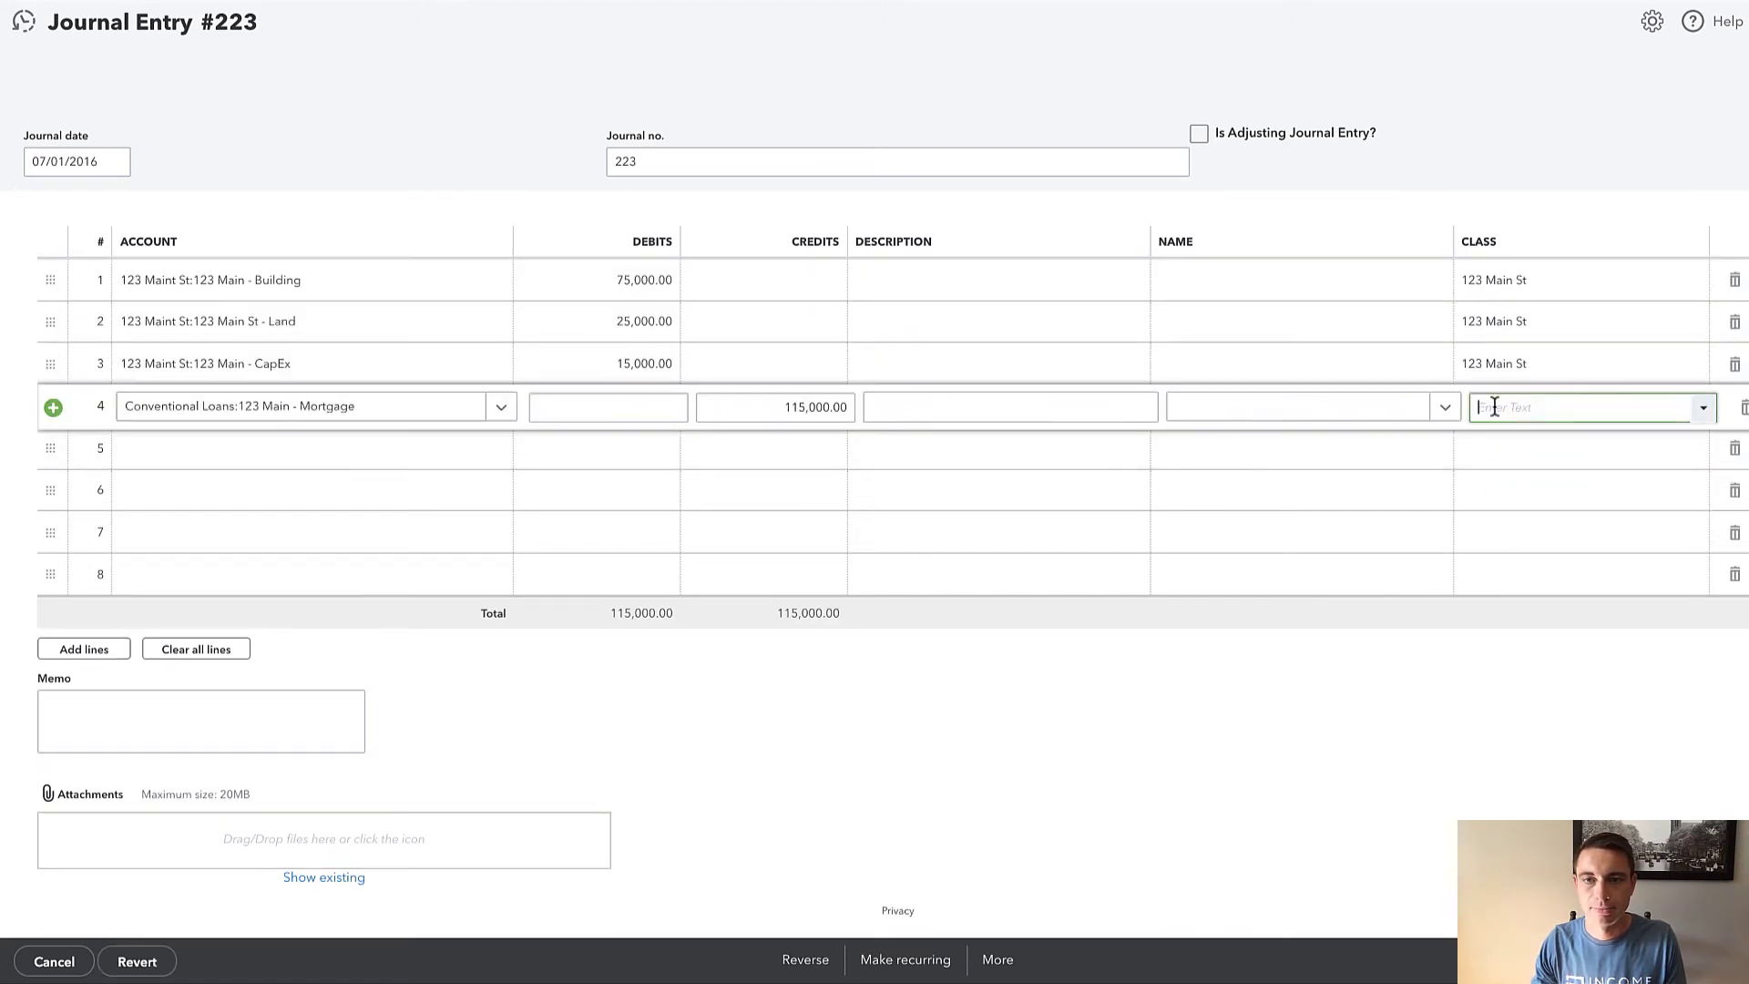
click(1495, 472)
click(1172, 695)
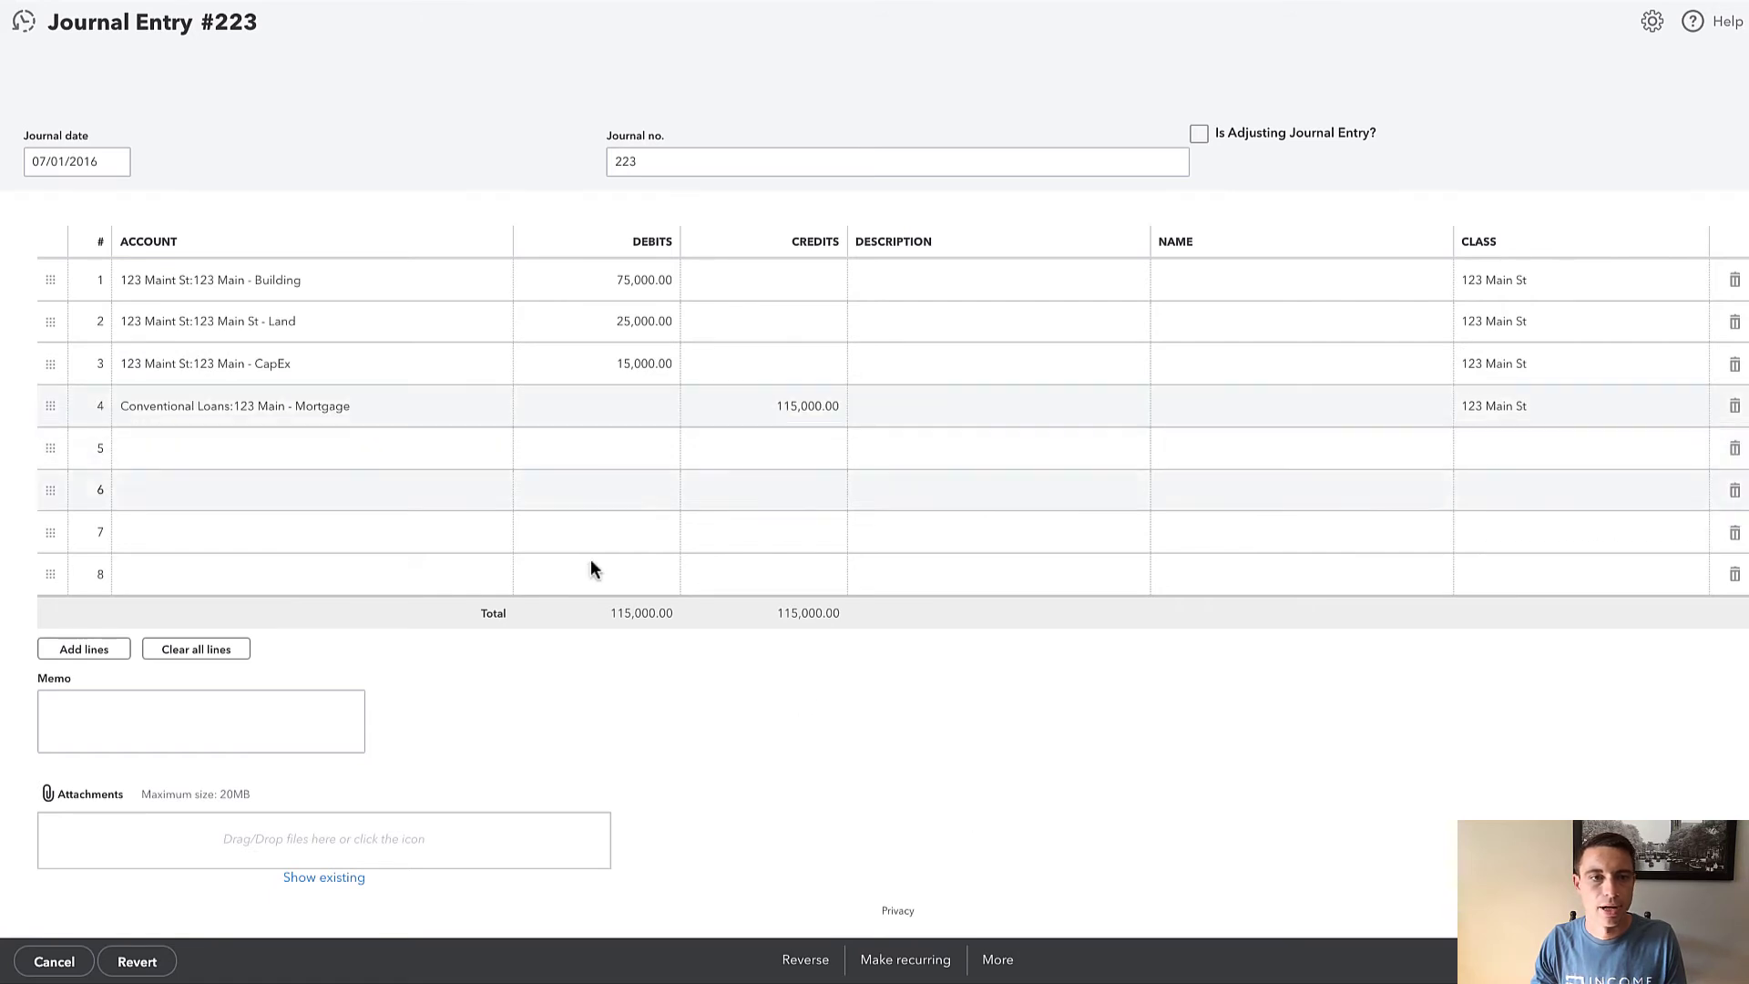
Recode the building, land and CapEx lines to Buildings - Original cost, 1 Land and CapEx - Original Cost.
click(337, 297)
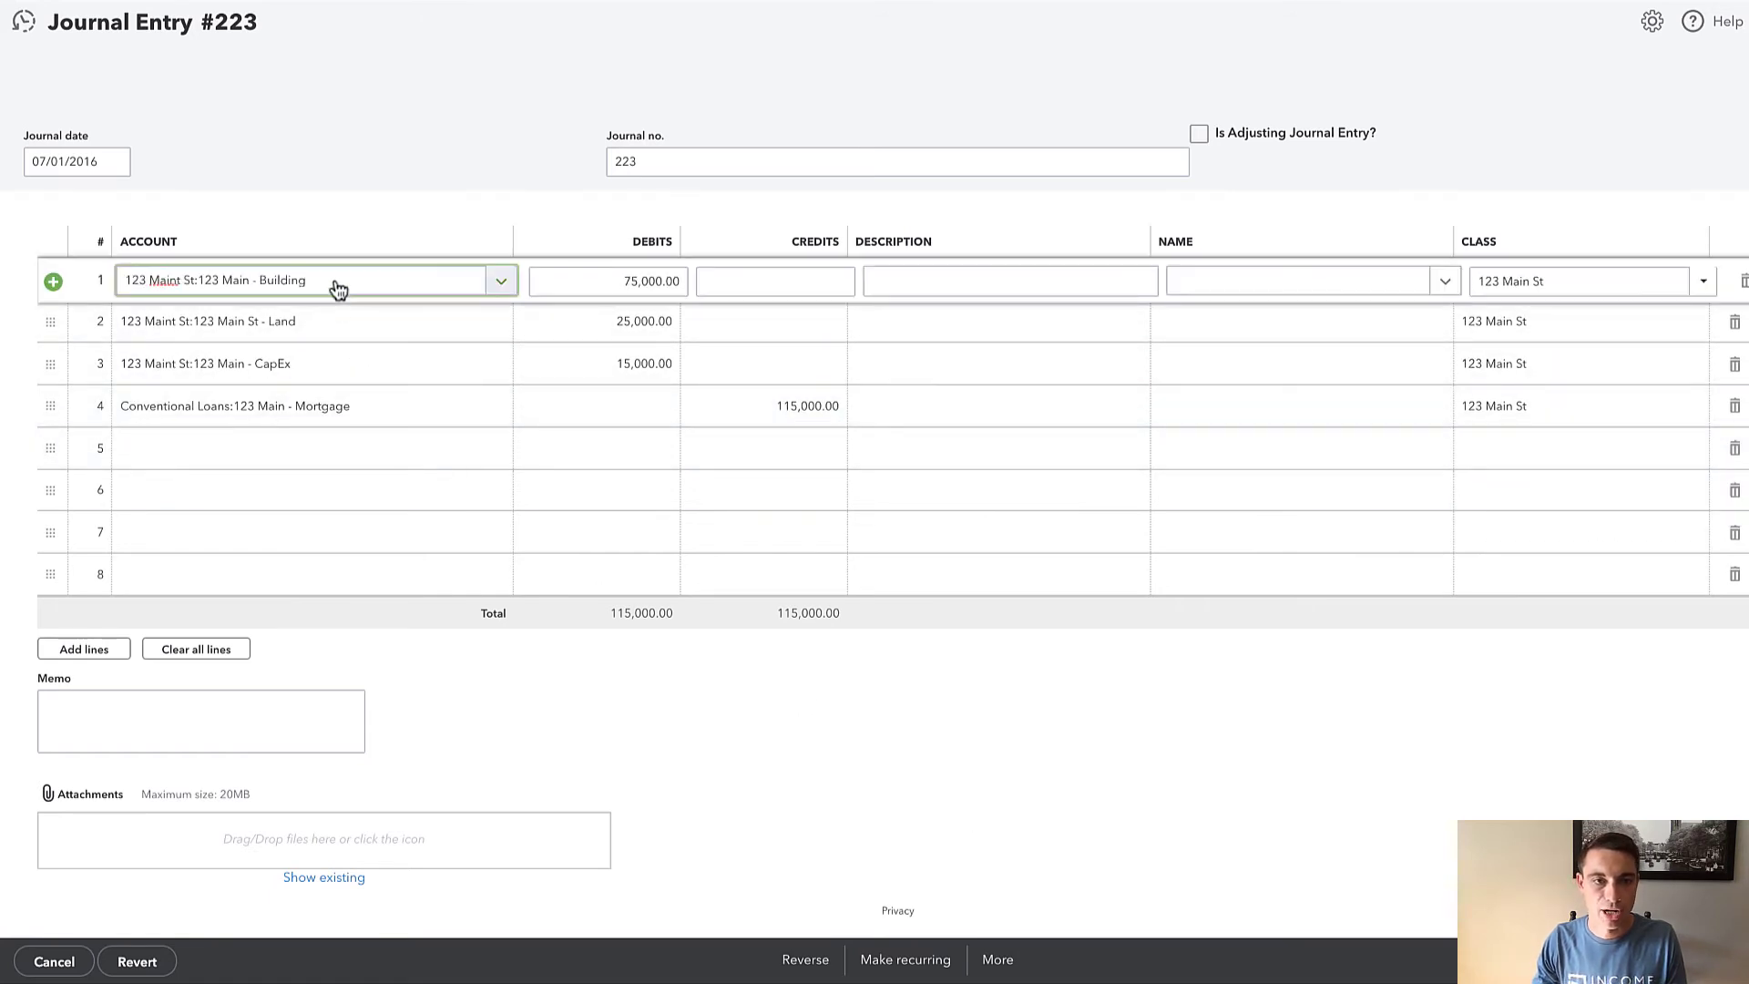
click(308, 289)
text(build)
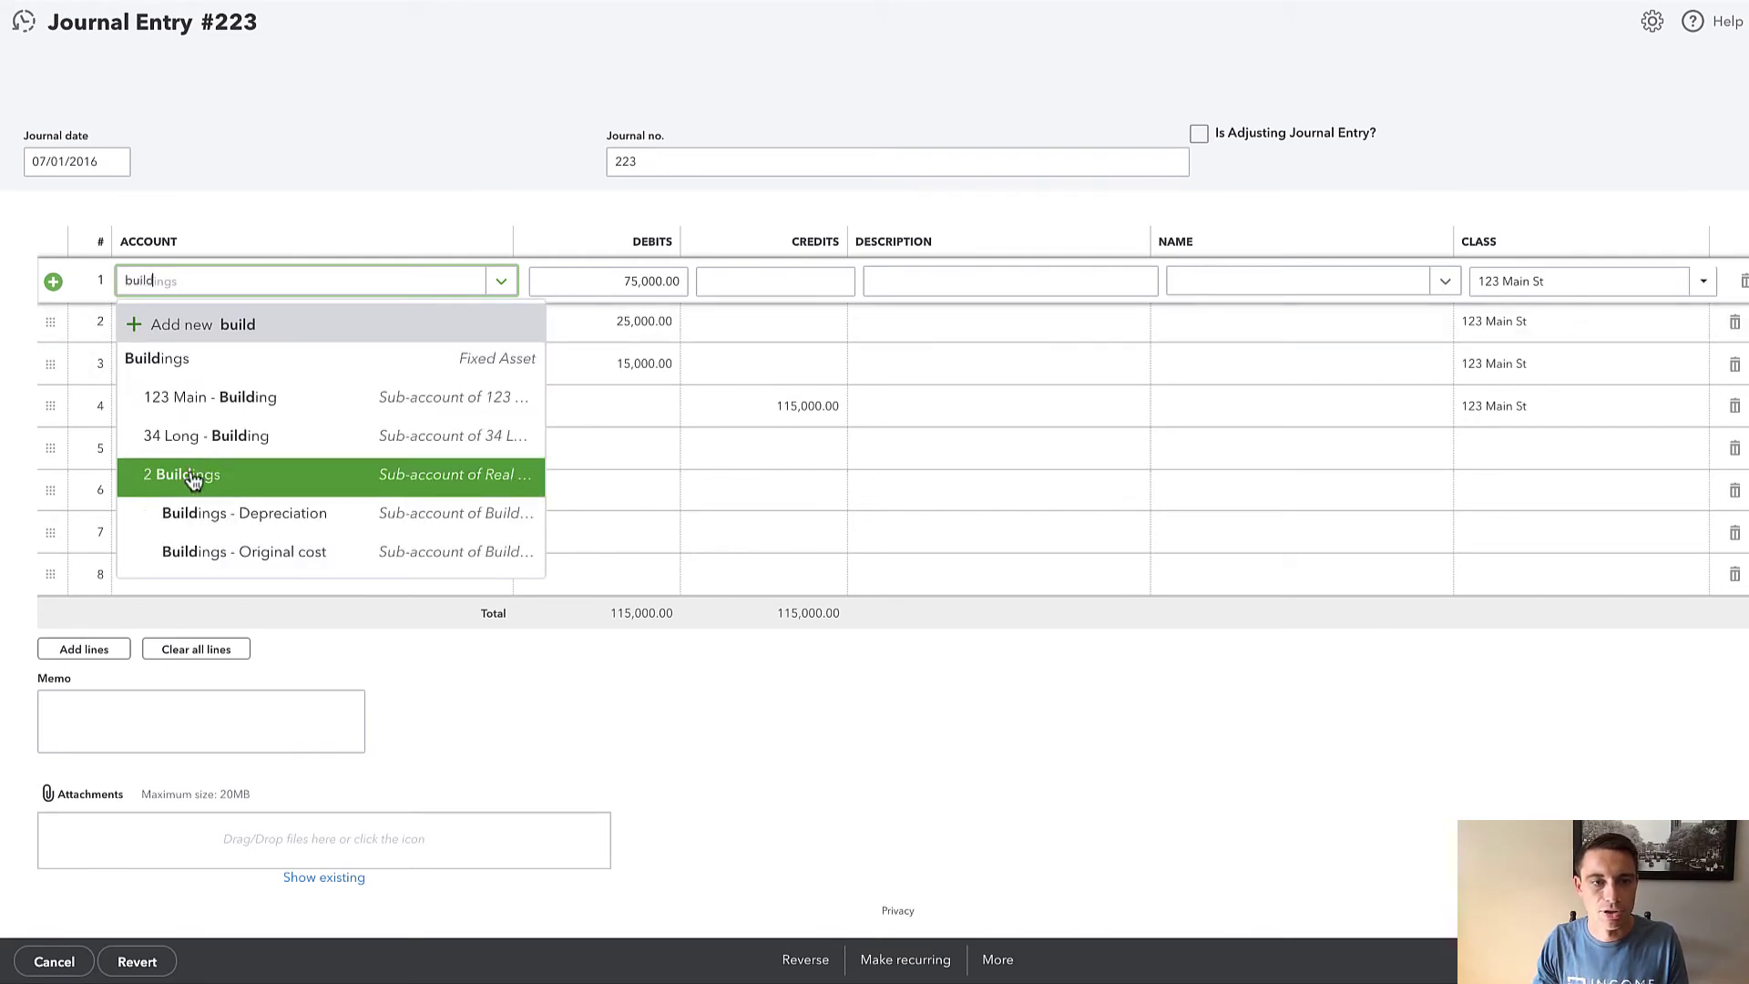
click(250, 564)
click(309, 340)
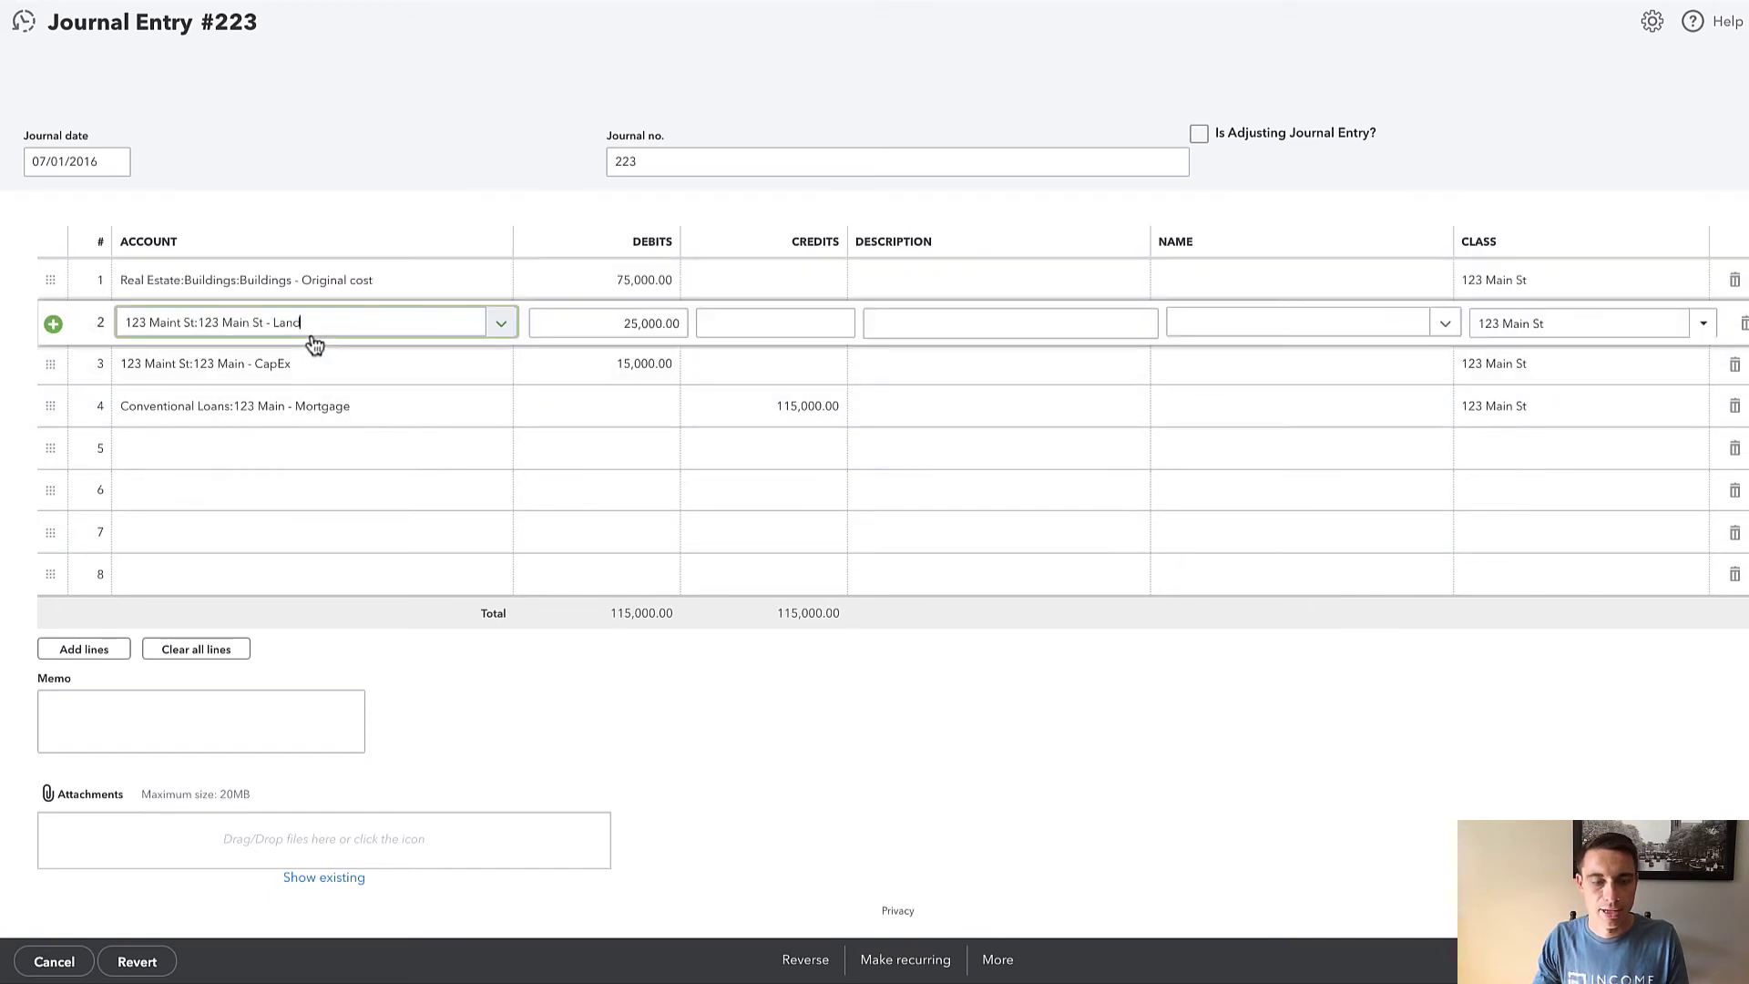
text(land)
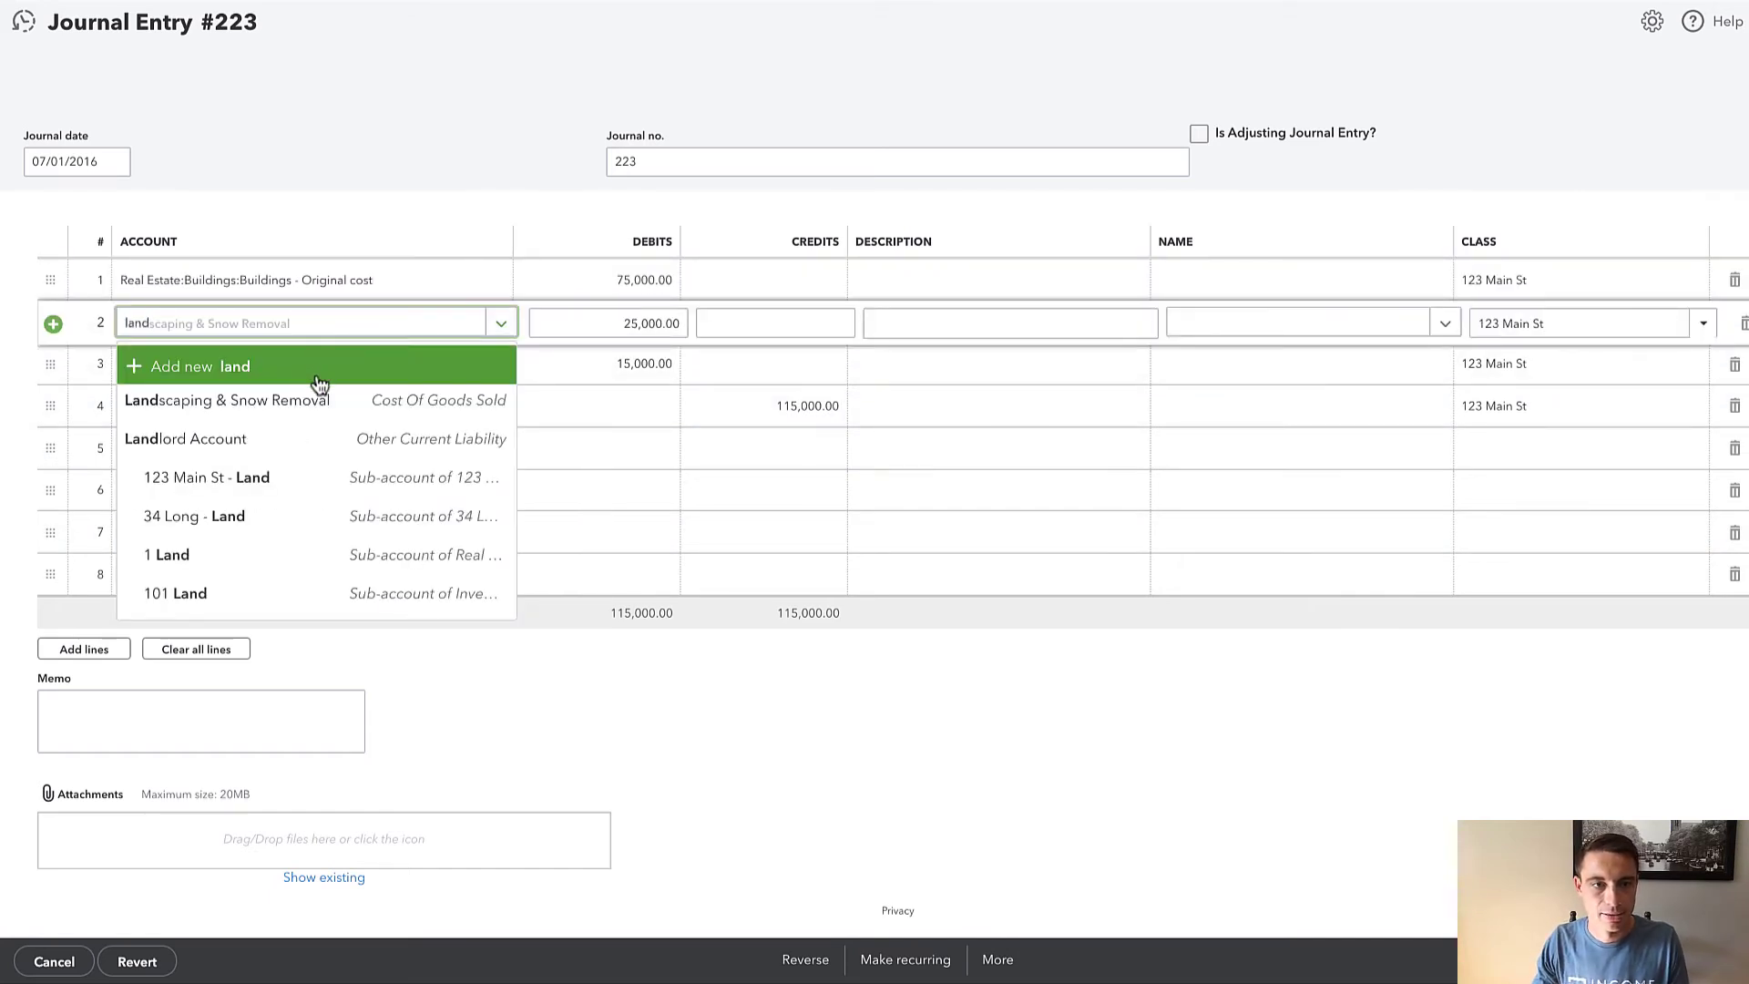
click(236, 566)
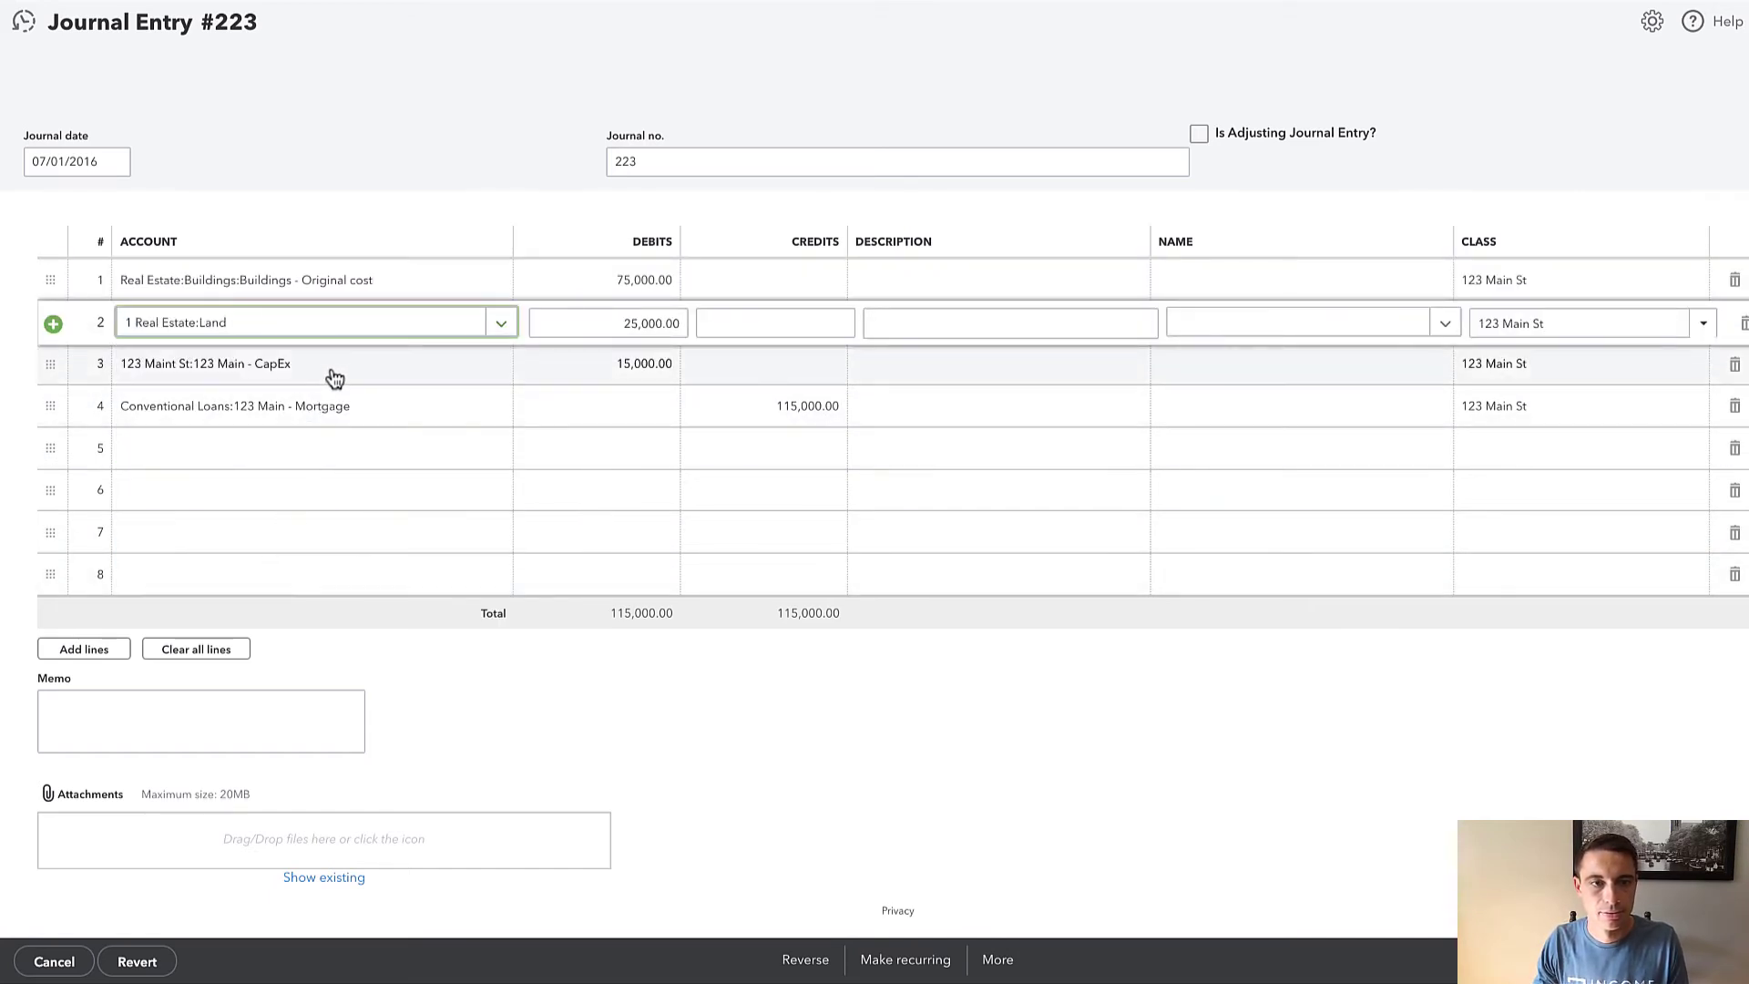
click(345, 369)
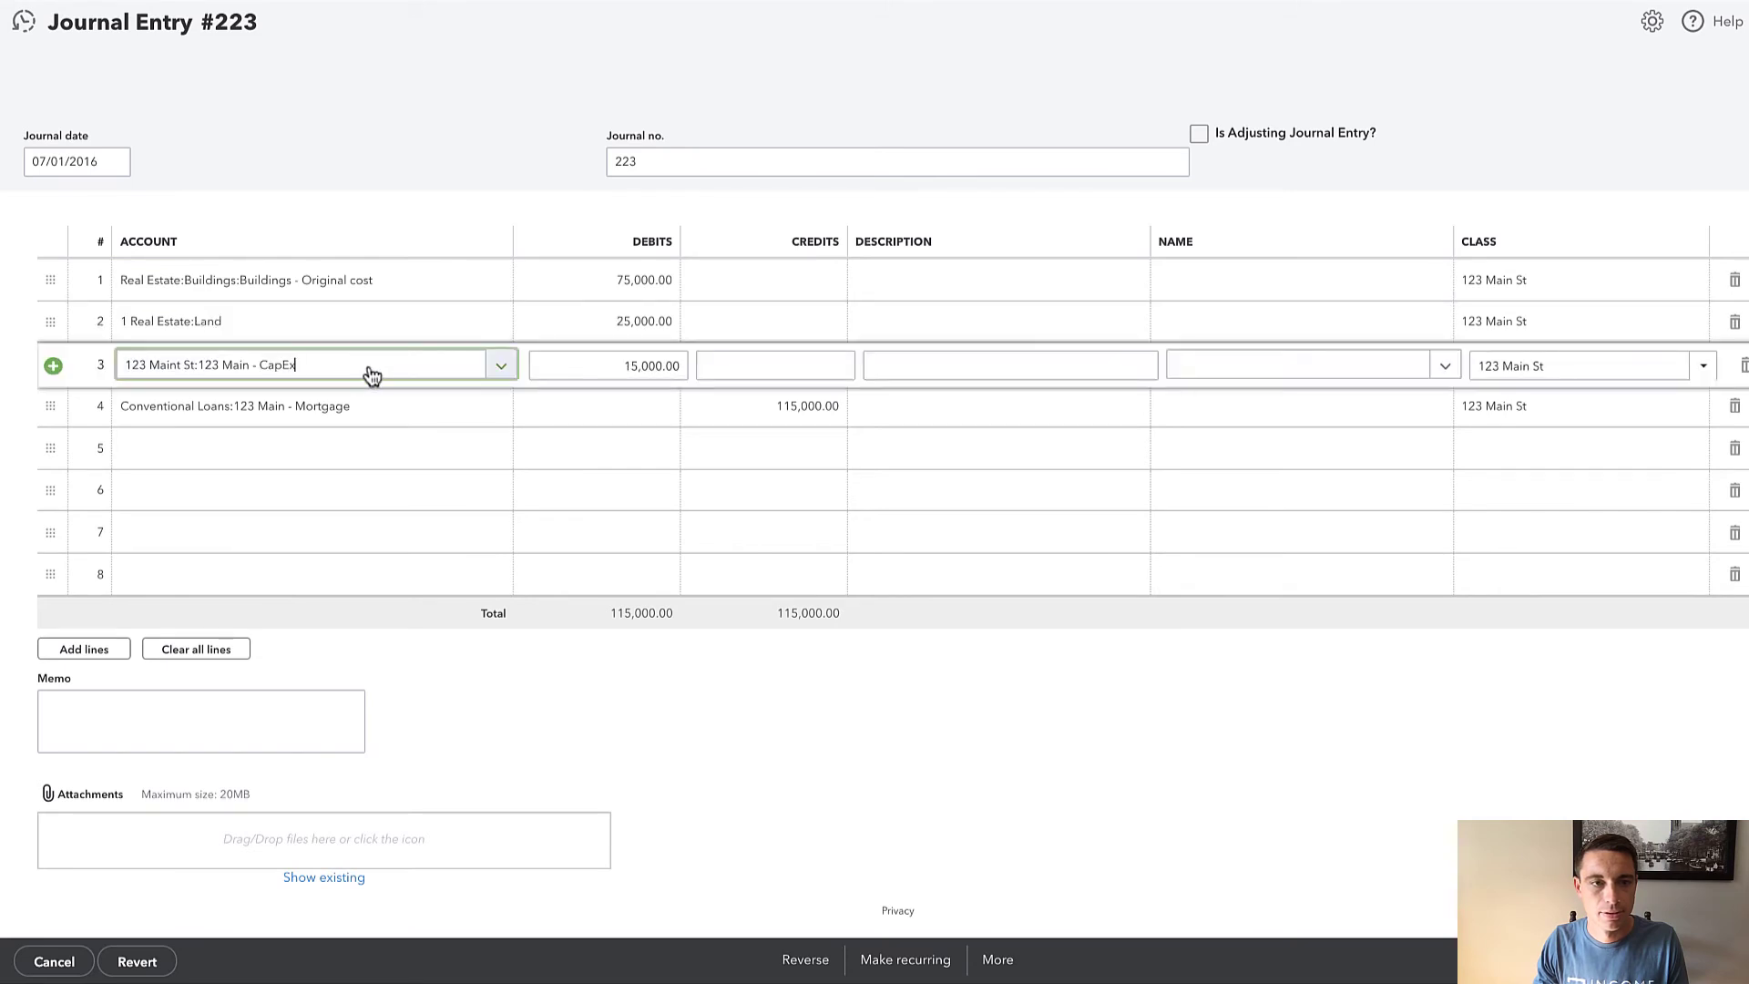
drag(371, 375, 146, 371)
text(cape)
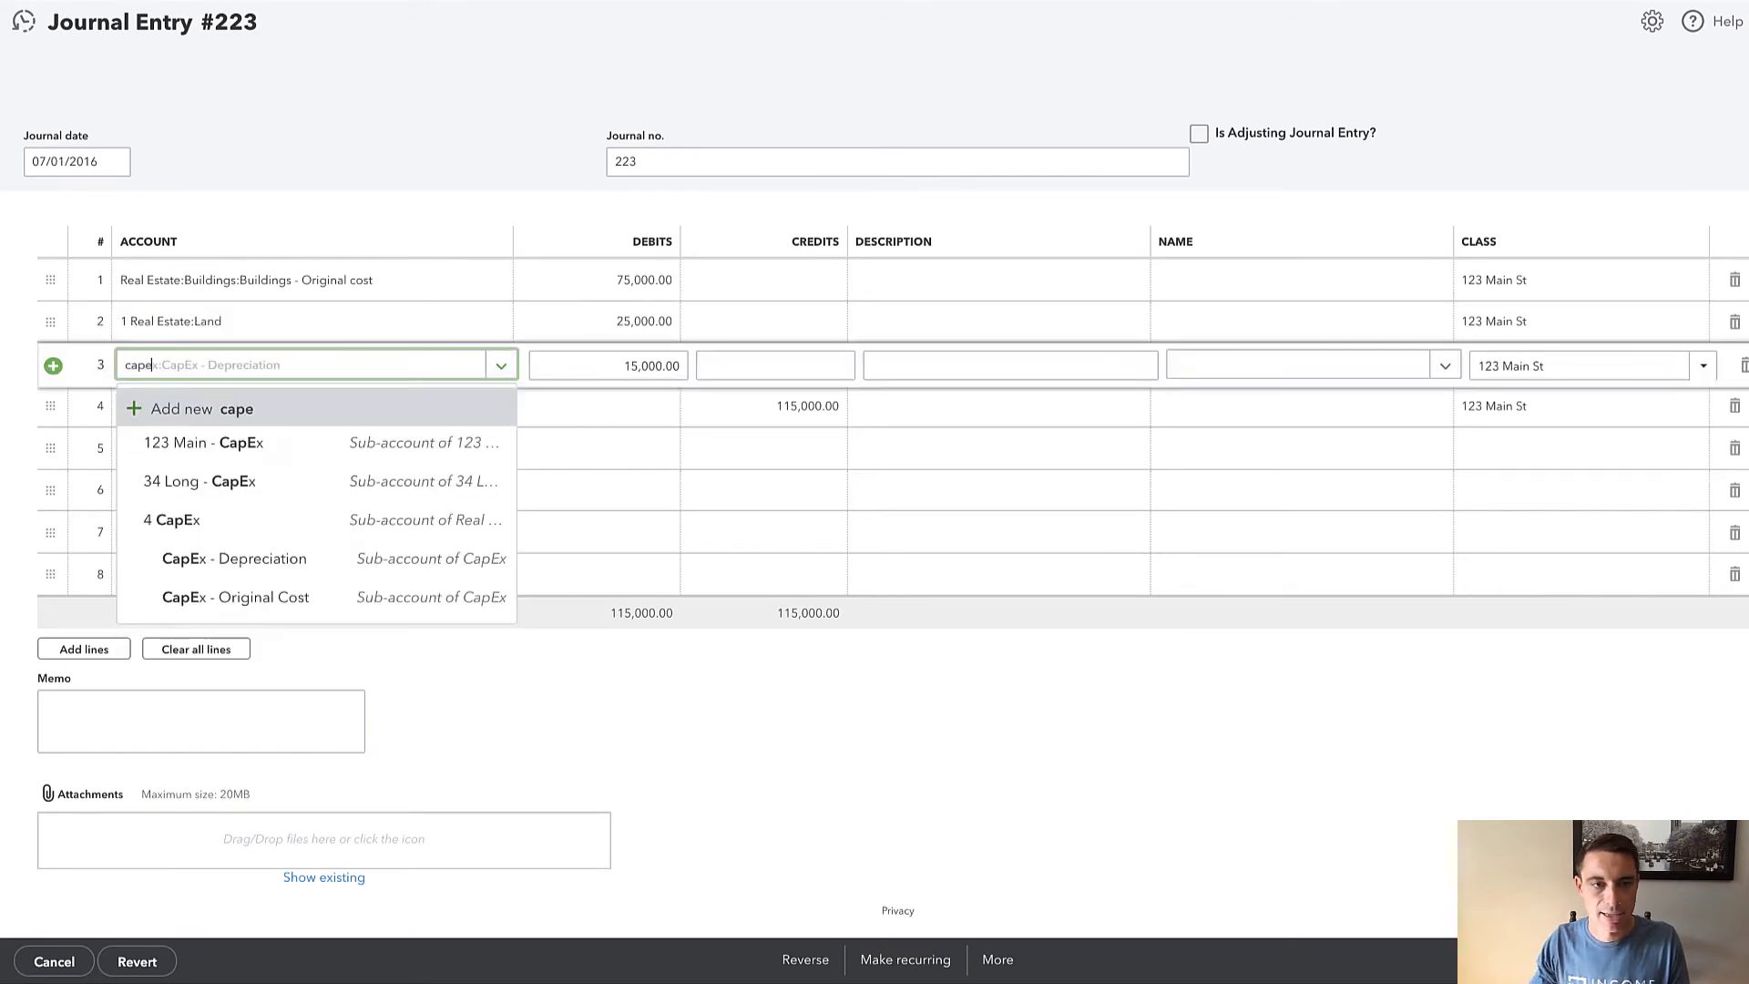
click(273, 601)
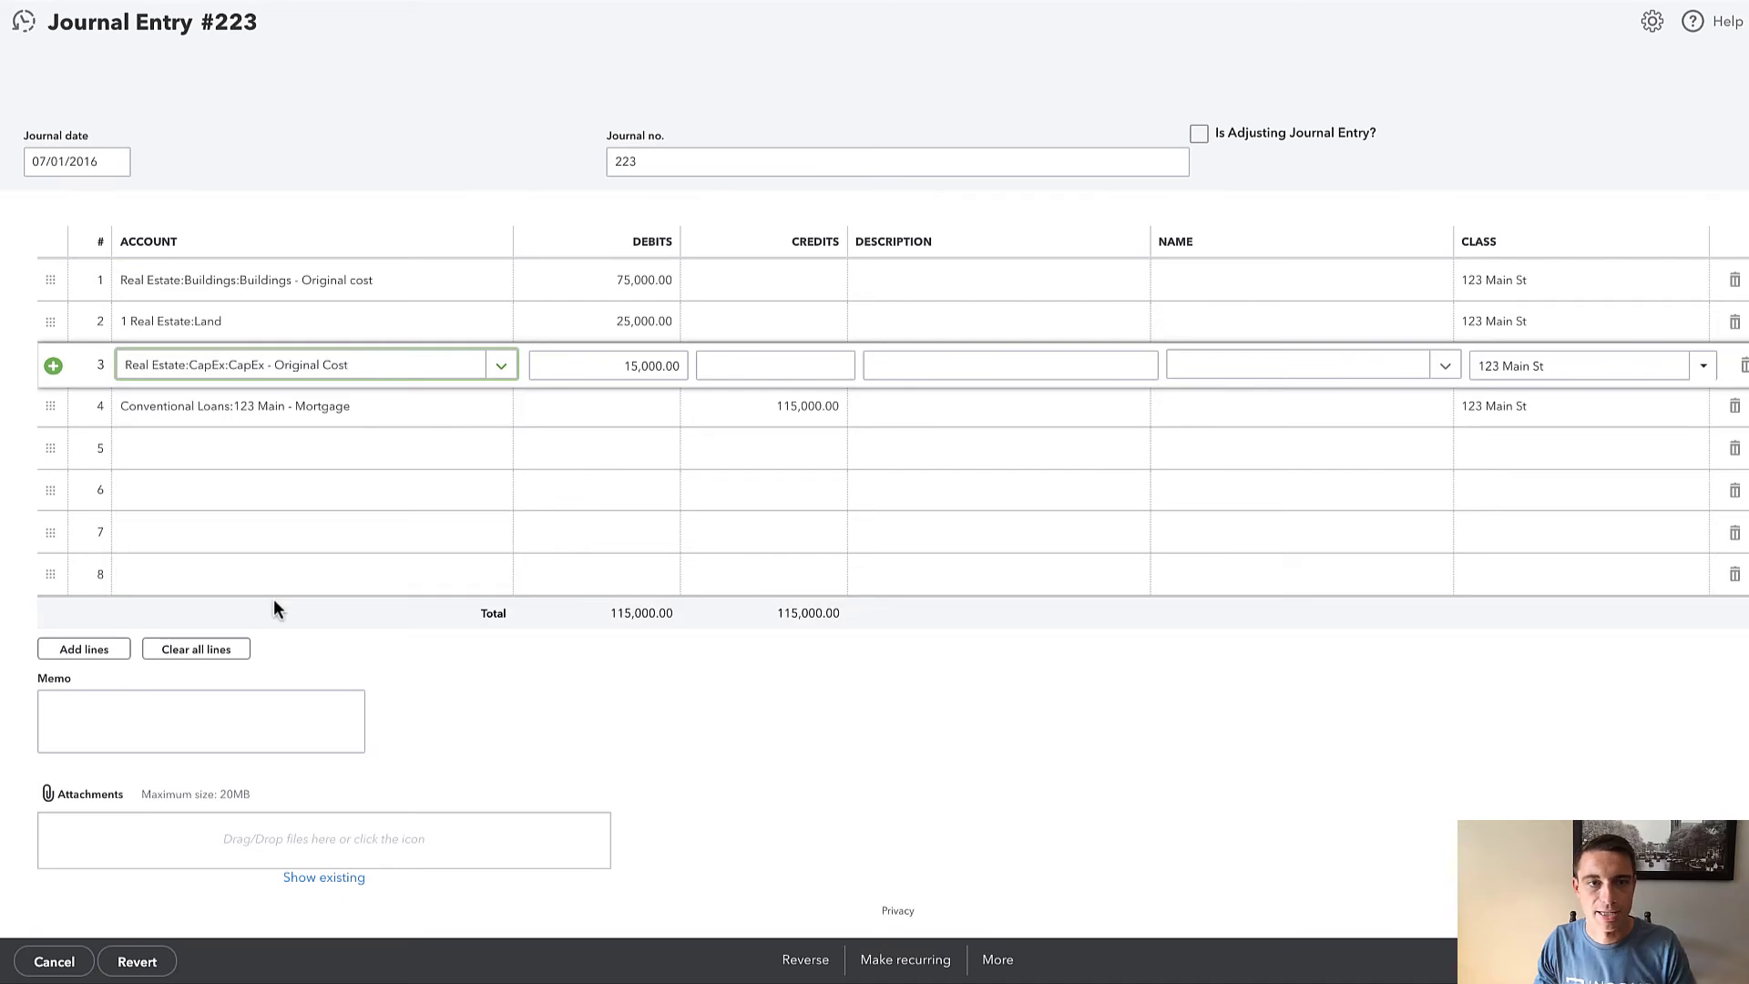
Change the mortgage line to Conventional Mortgage (1st Position) and save the entry.
click(331, 418)
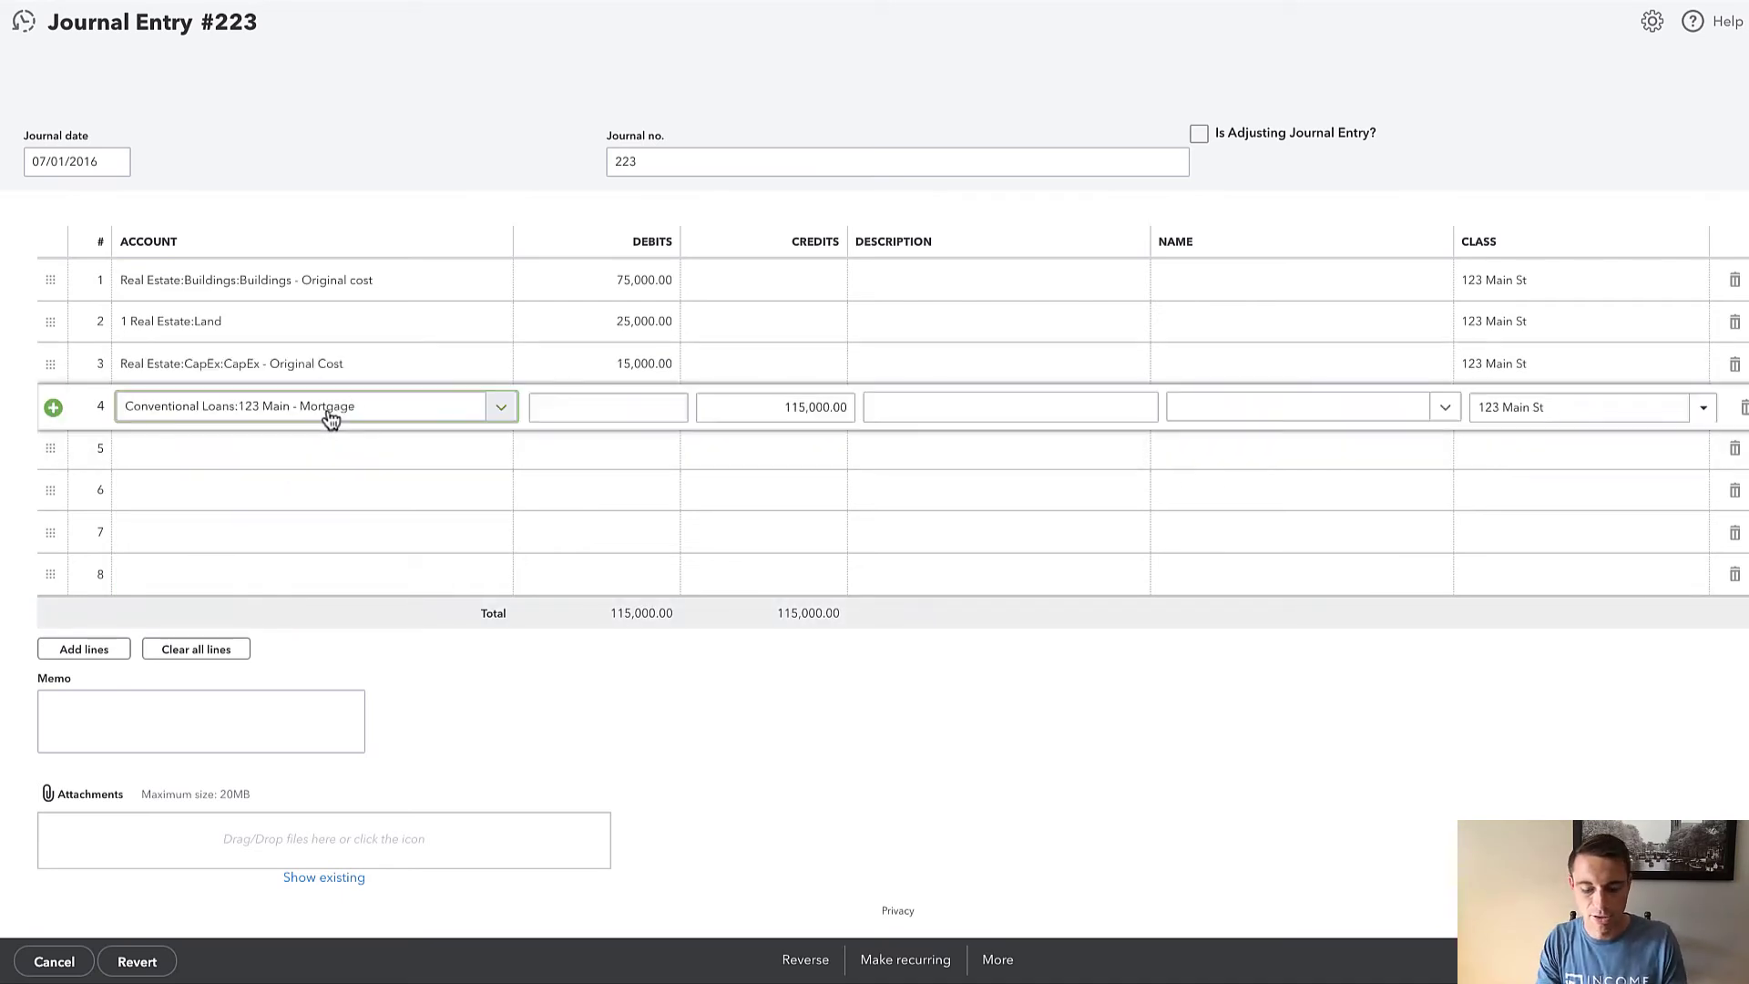
key(ctrl+a)
text(1)
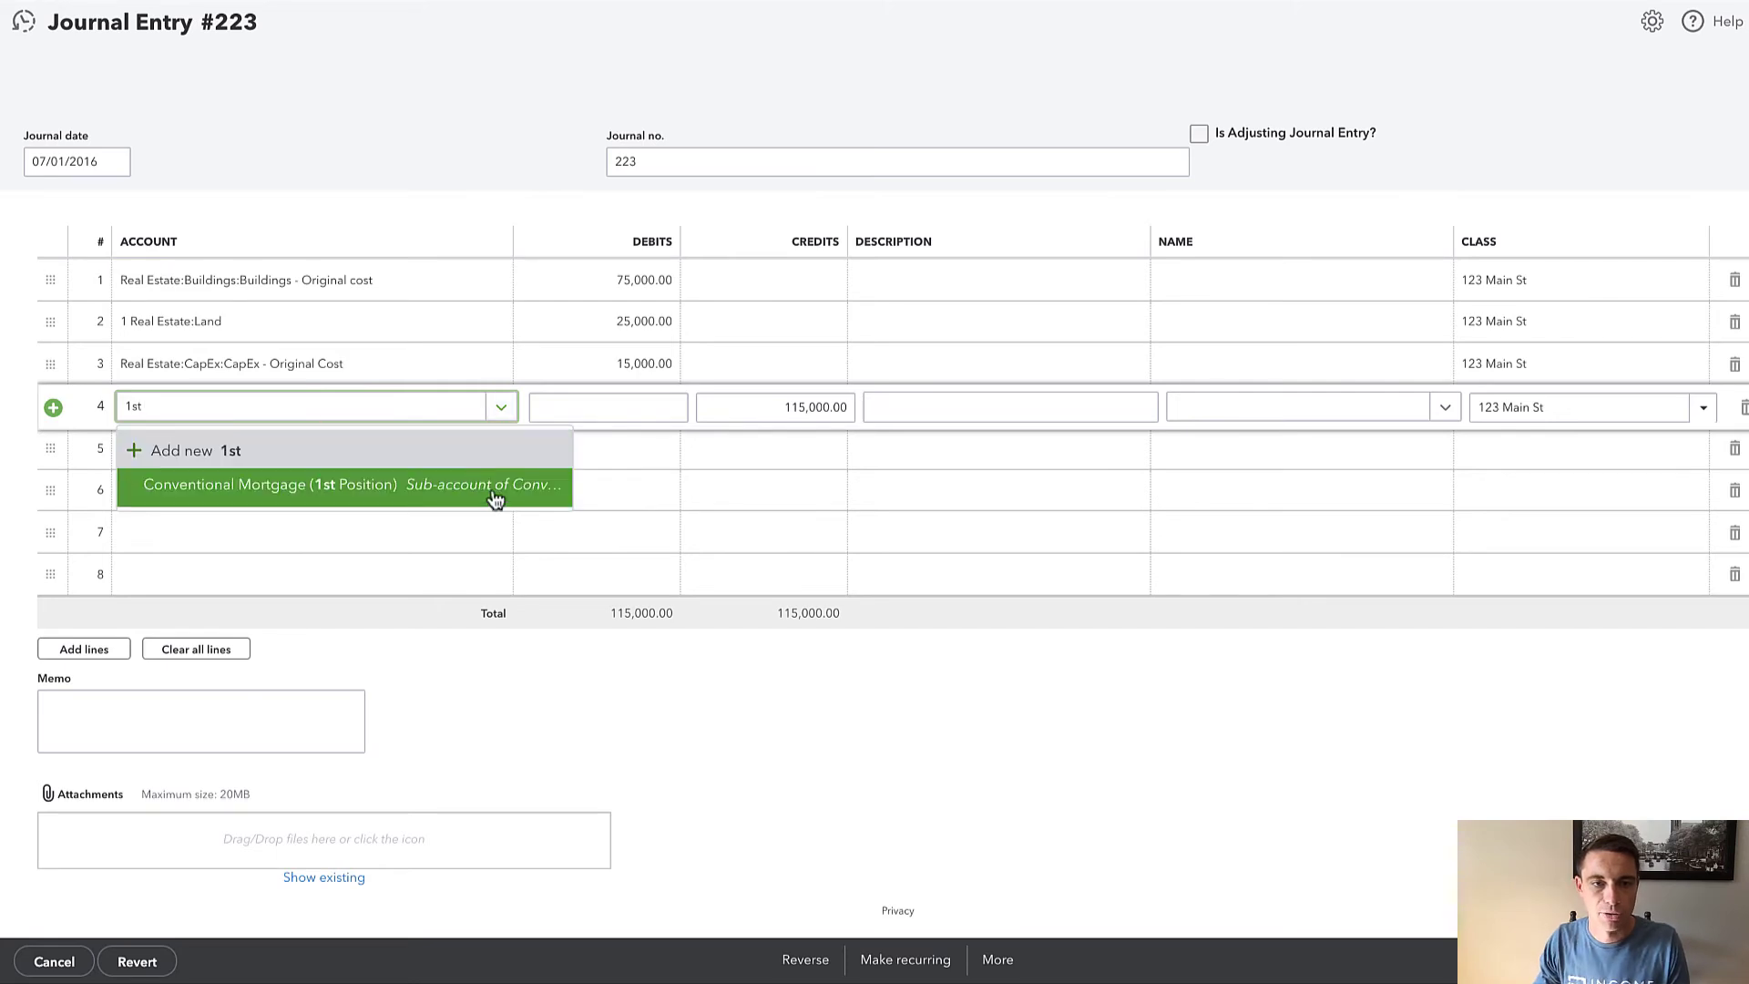
click(461, 478)
click(1261, 790)
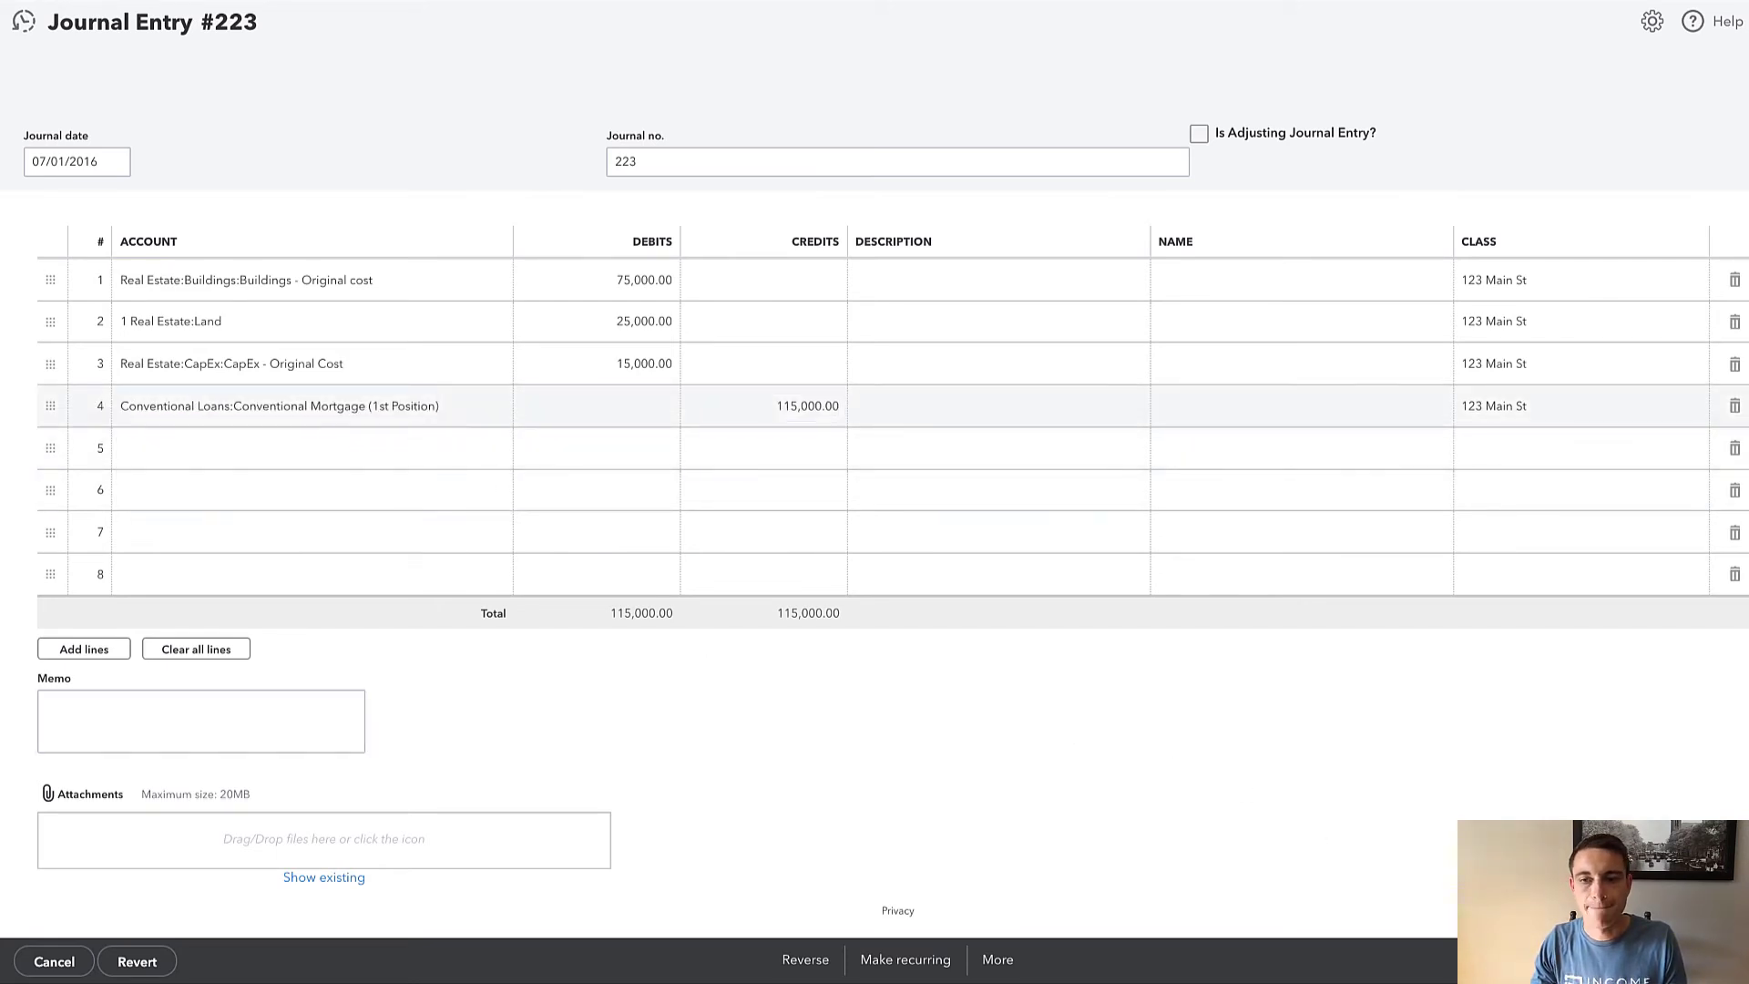
key(ctrl+alt+d)
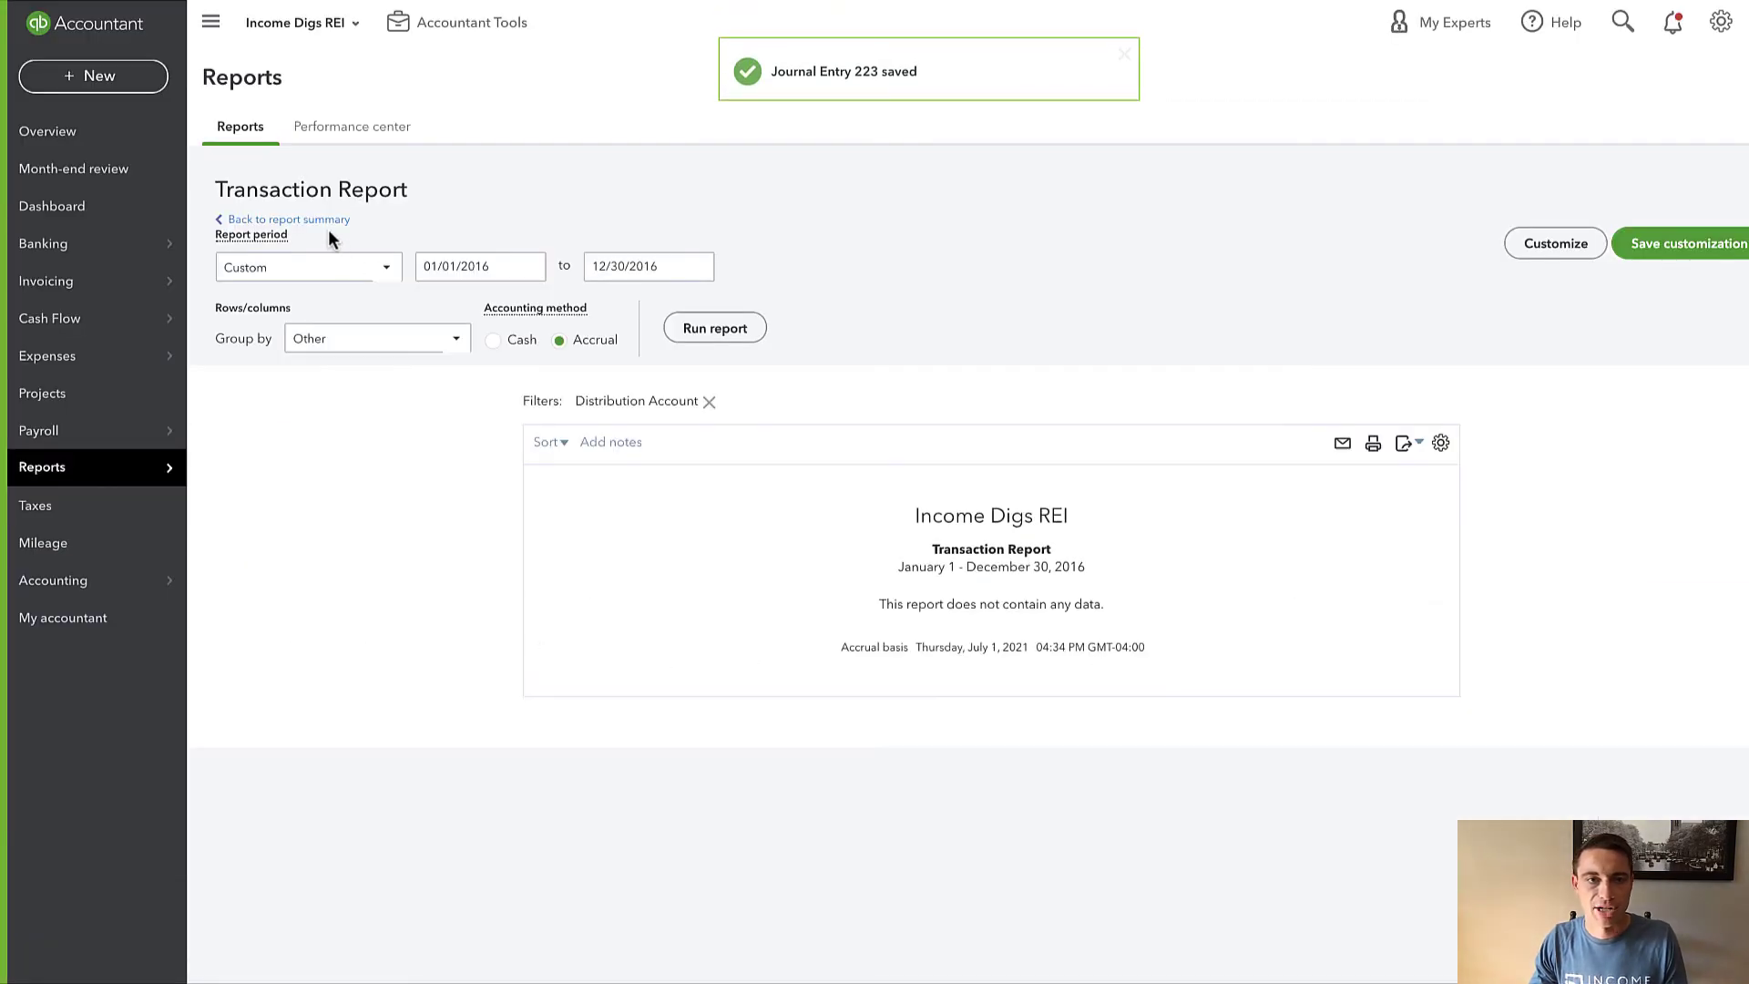
Drill into the 350,000.00 34 Long - CapEx balance to show Journal Entry 224.
click(326, 222)
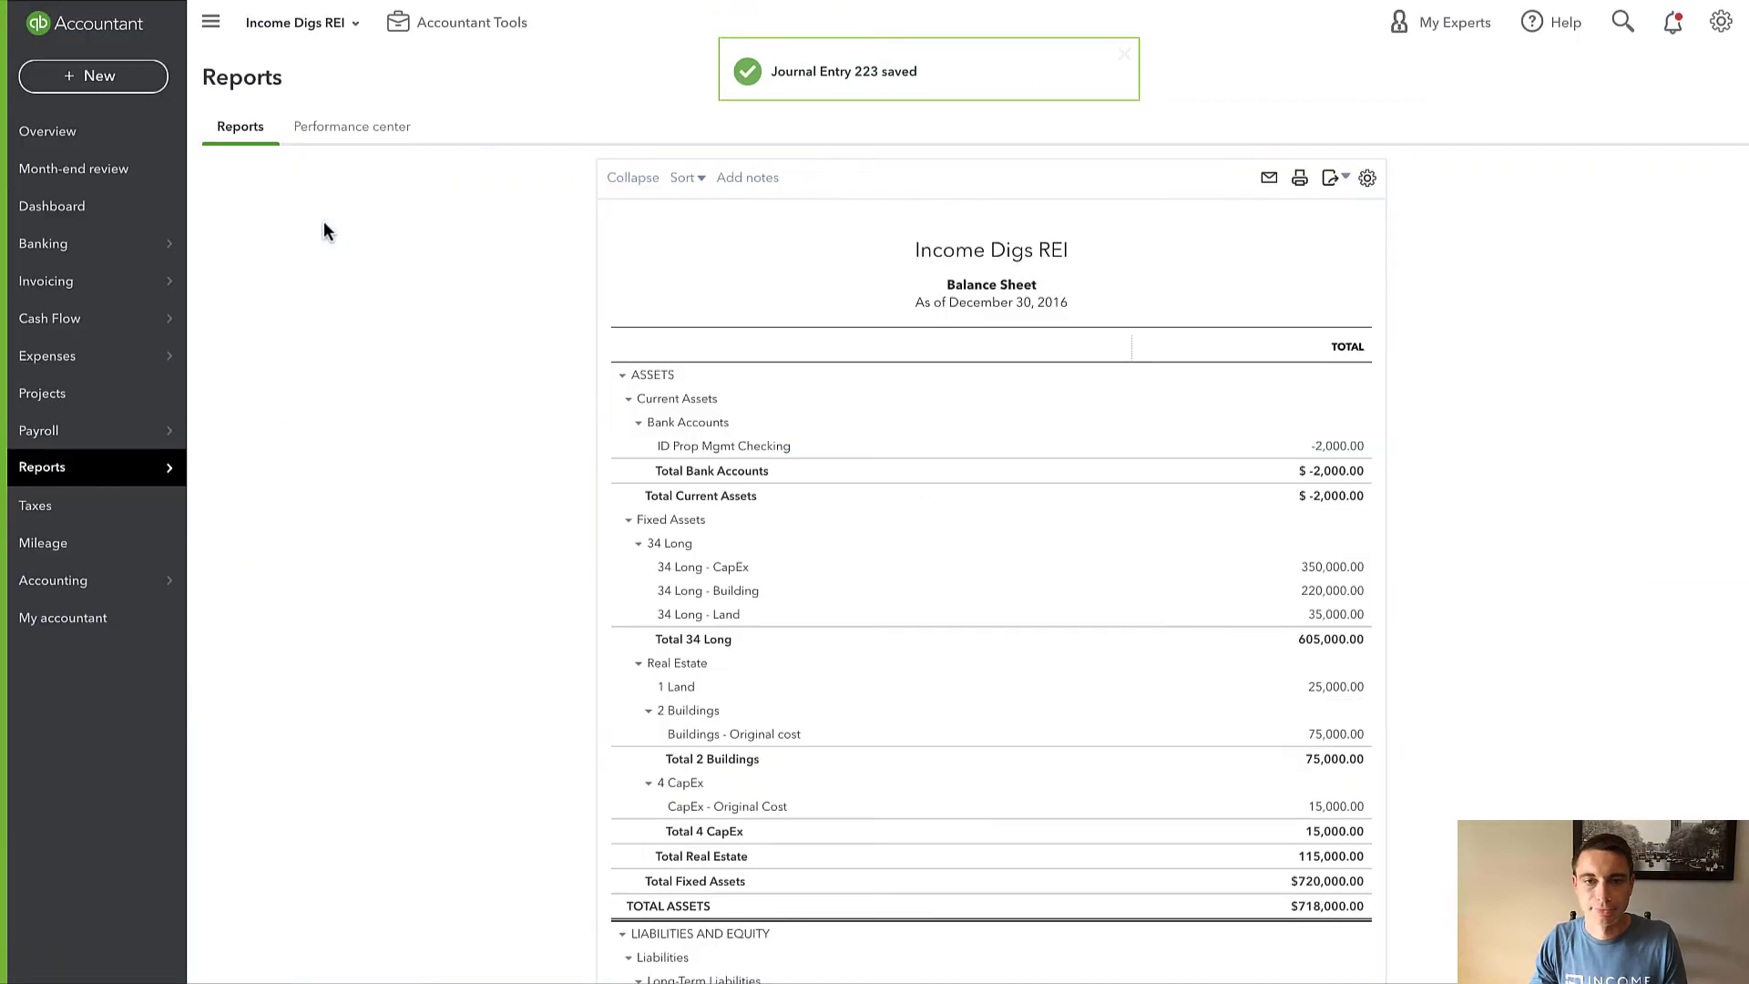
scroll(947, 697, down, 1)
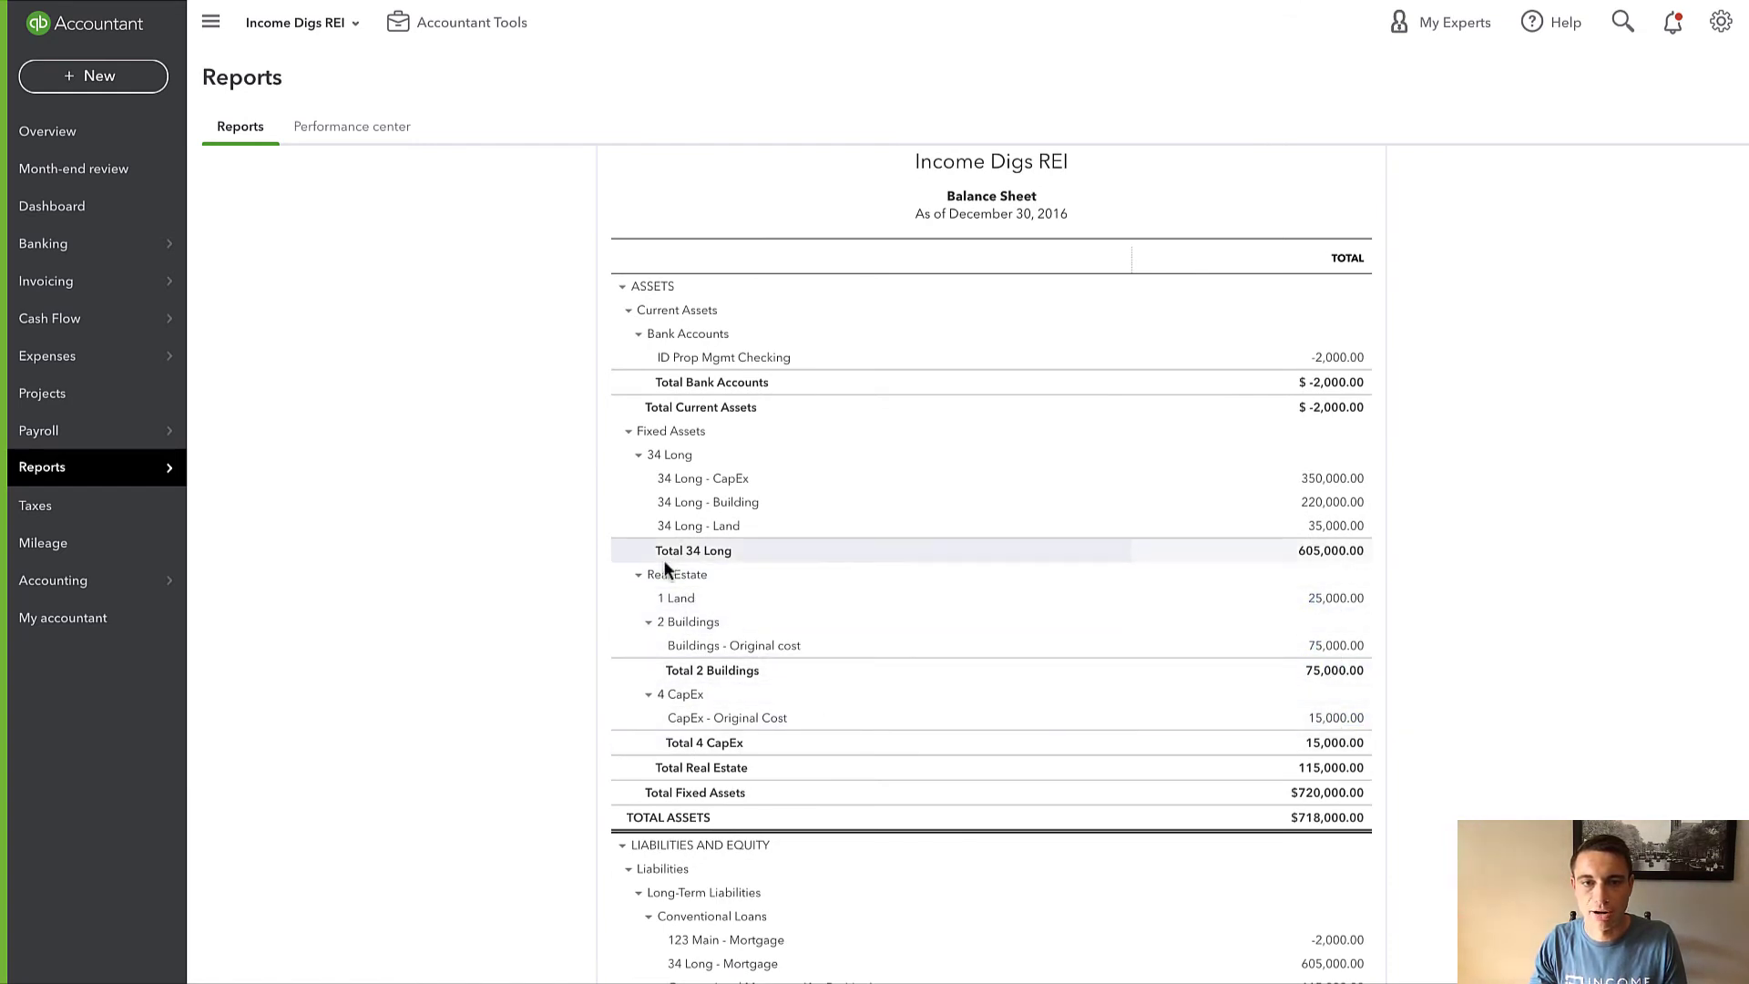
click(1332, 492)
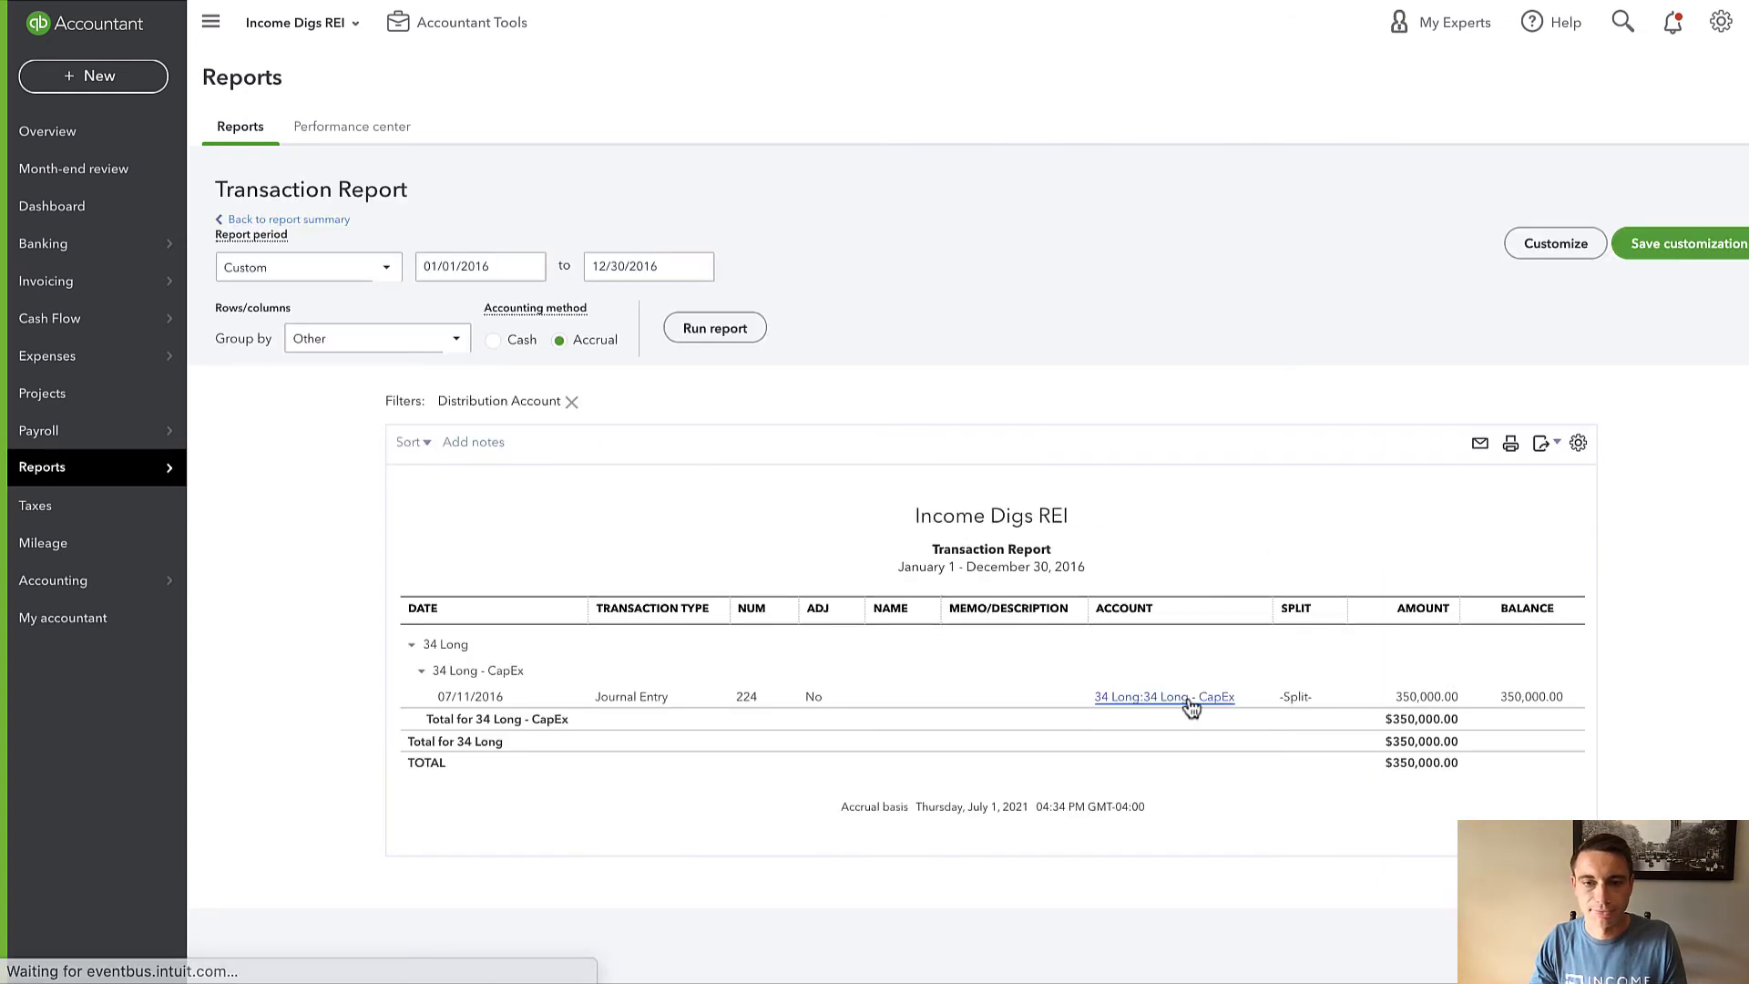
click(1189, 699)
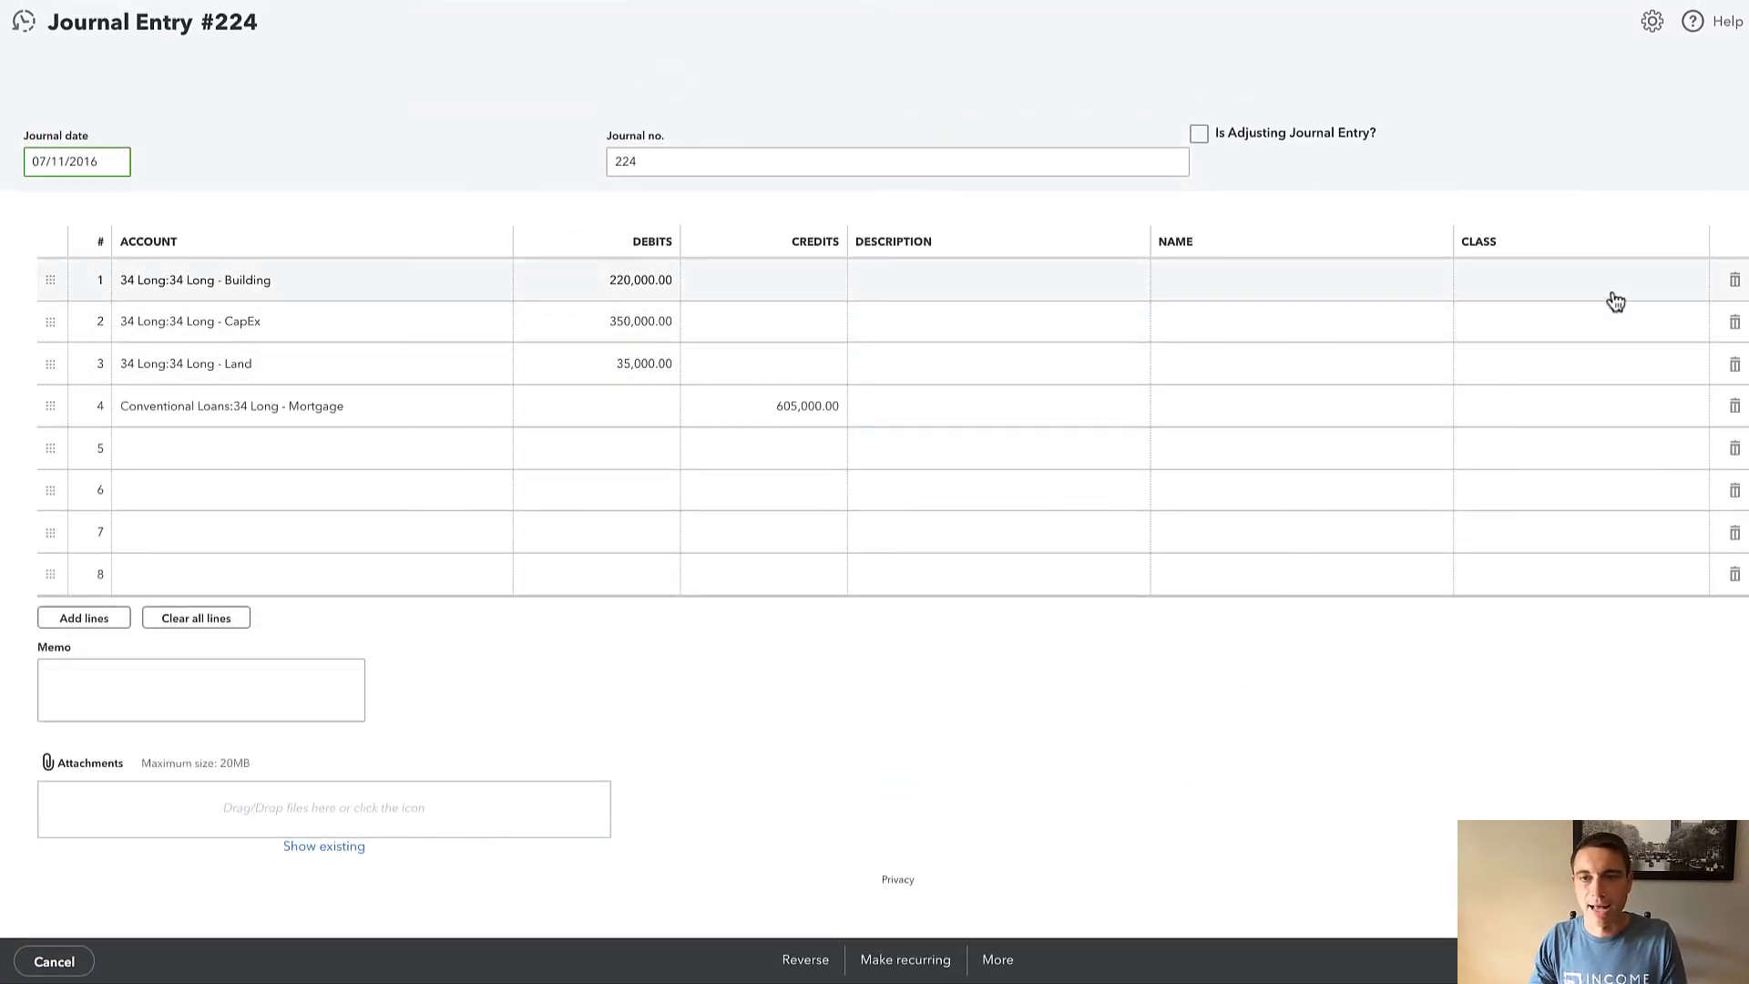
Set class 34 Long on all four lines of journal entry 224.
click(1610, 292)
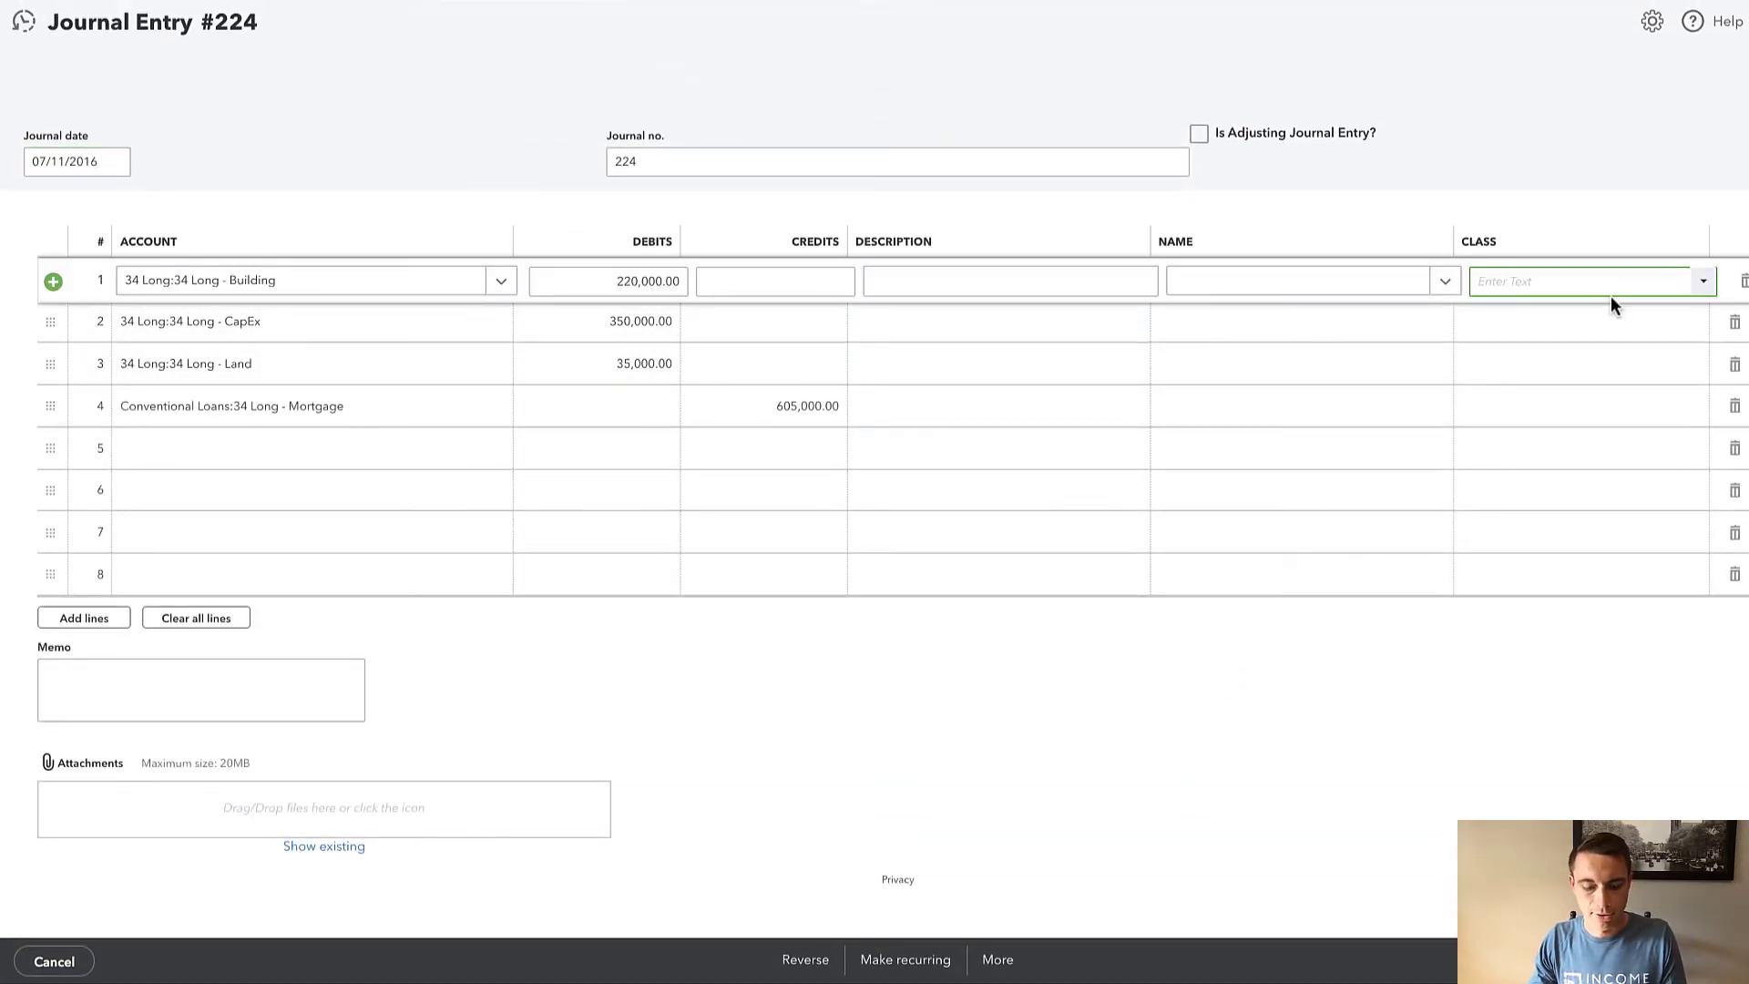
text(34 Long)
click(1550, 347)
click(1522, 323)
text(34)
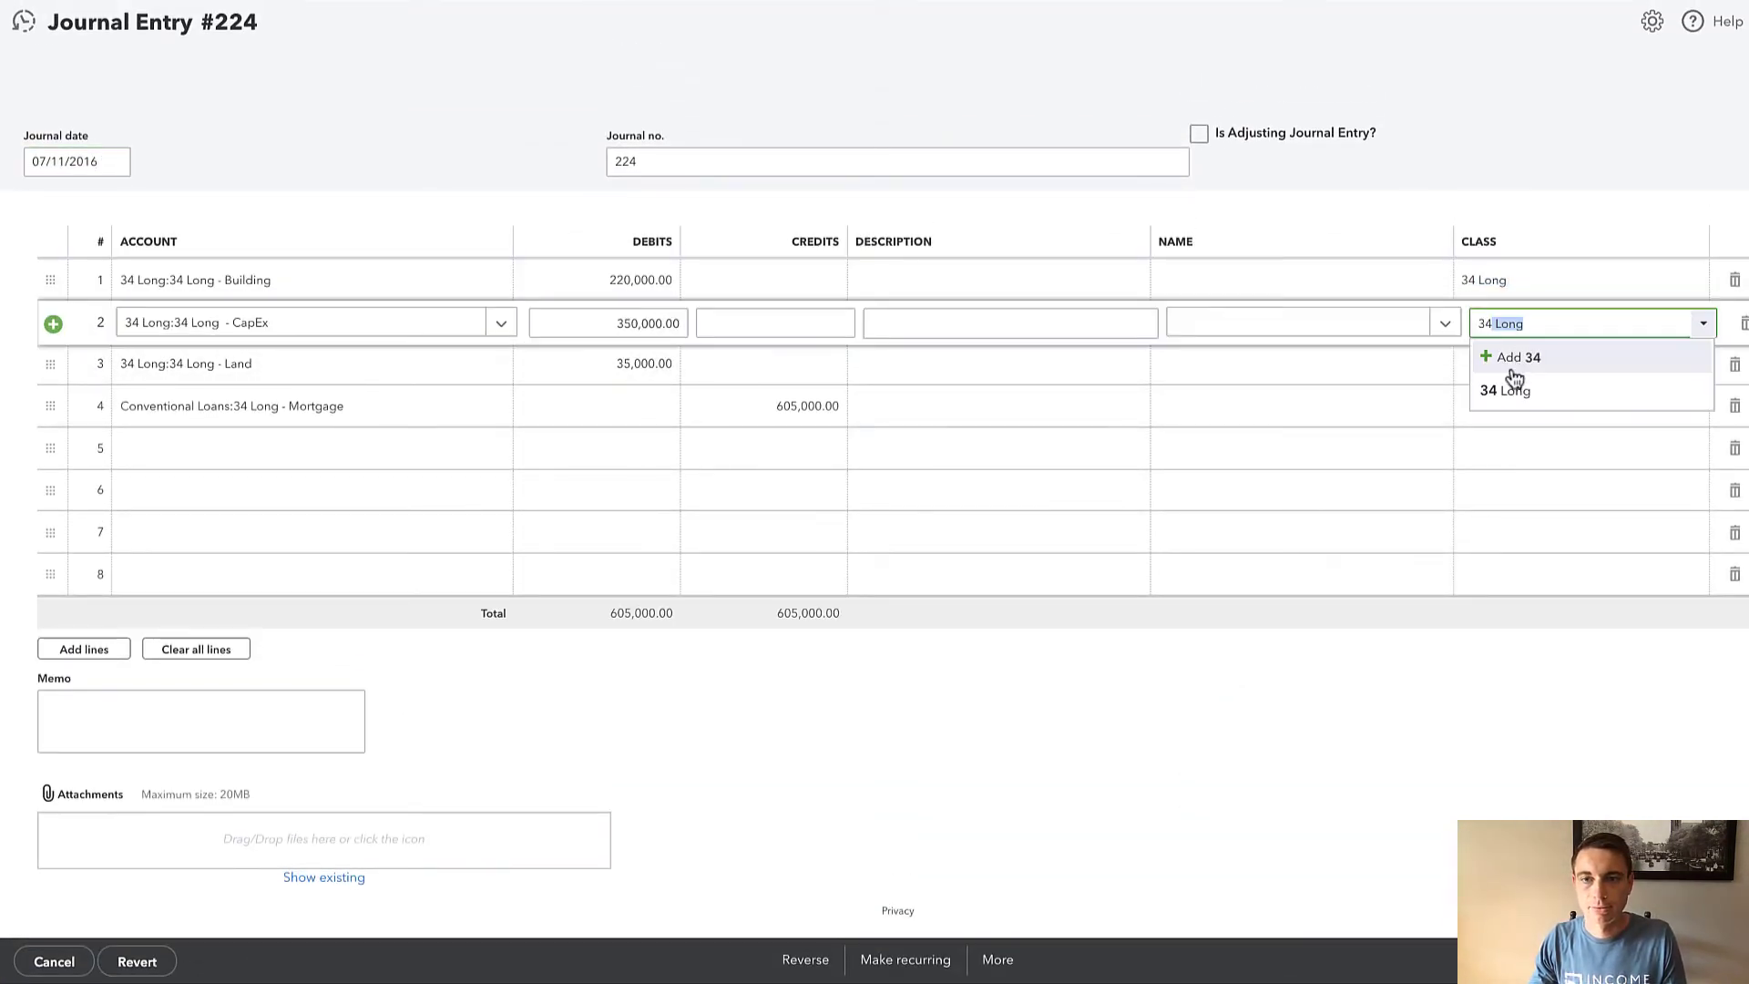
click(1511, 383)
click(1499, 377)
click(1495, 433)
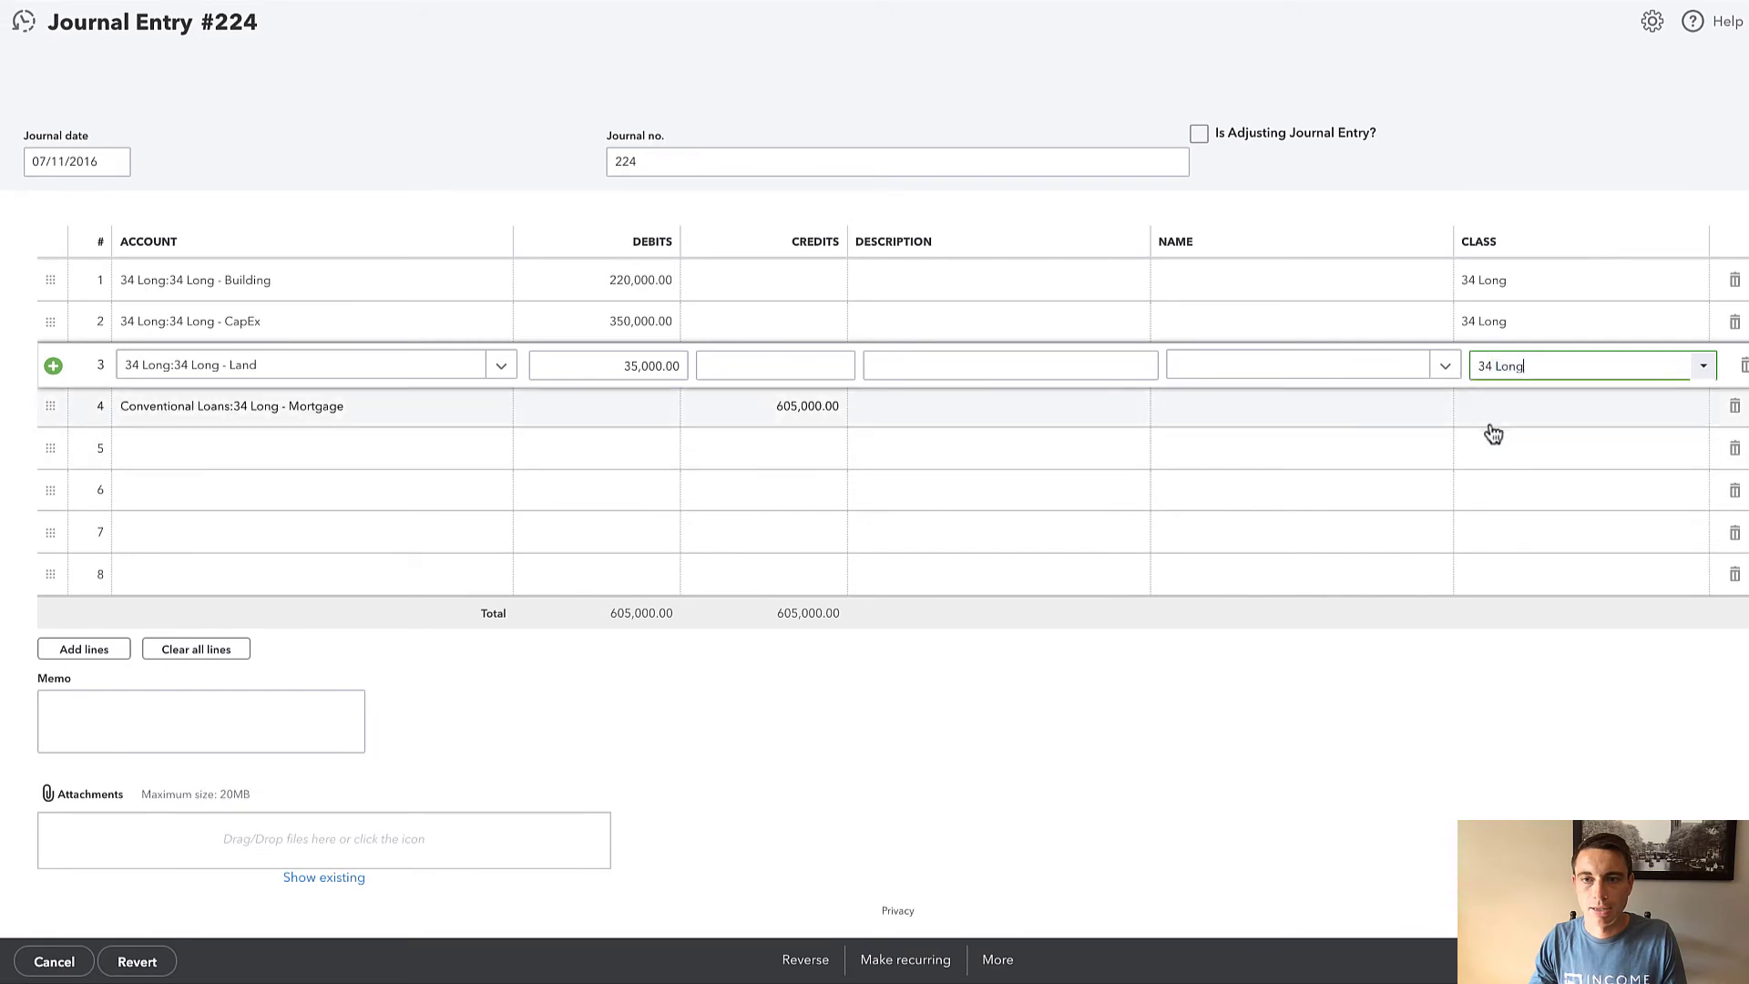
click(1491, 405)
text(34 Long)
click(1499, 483)
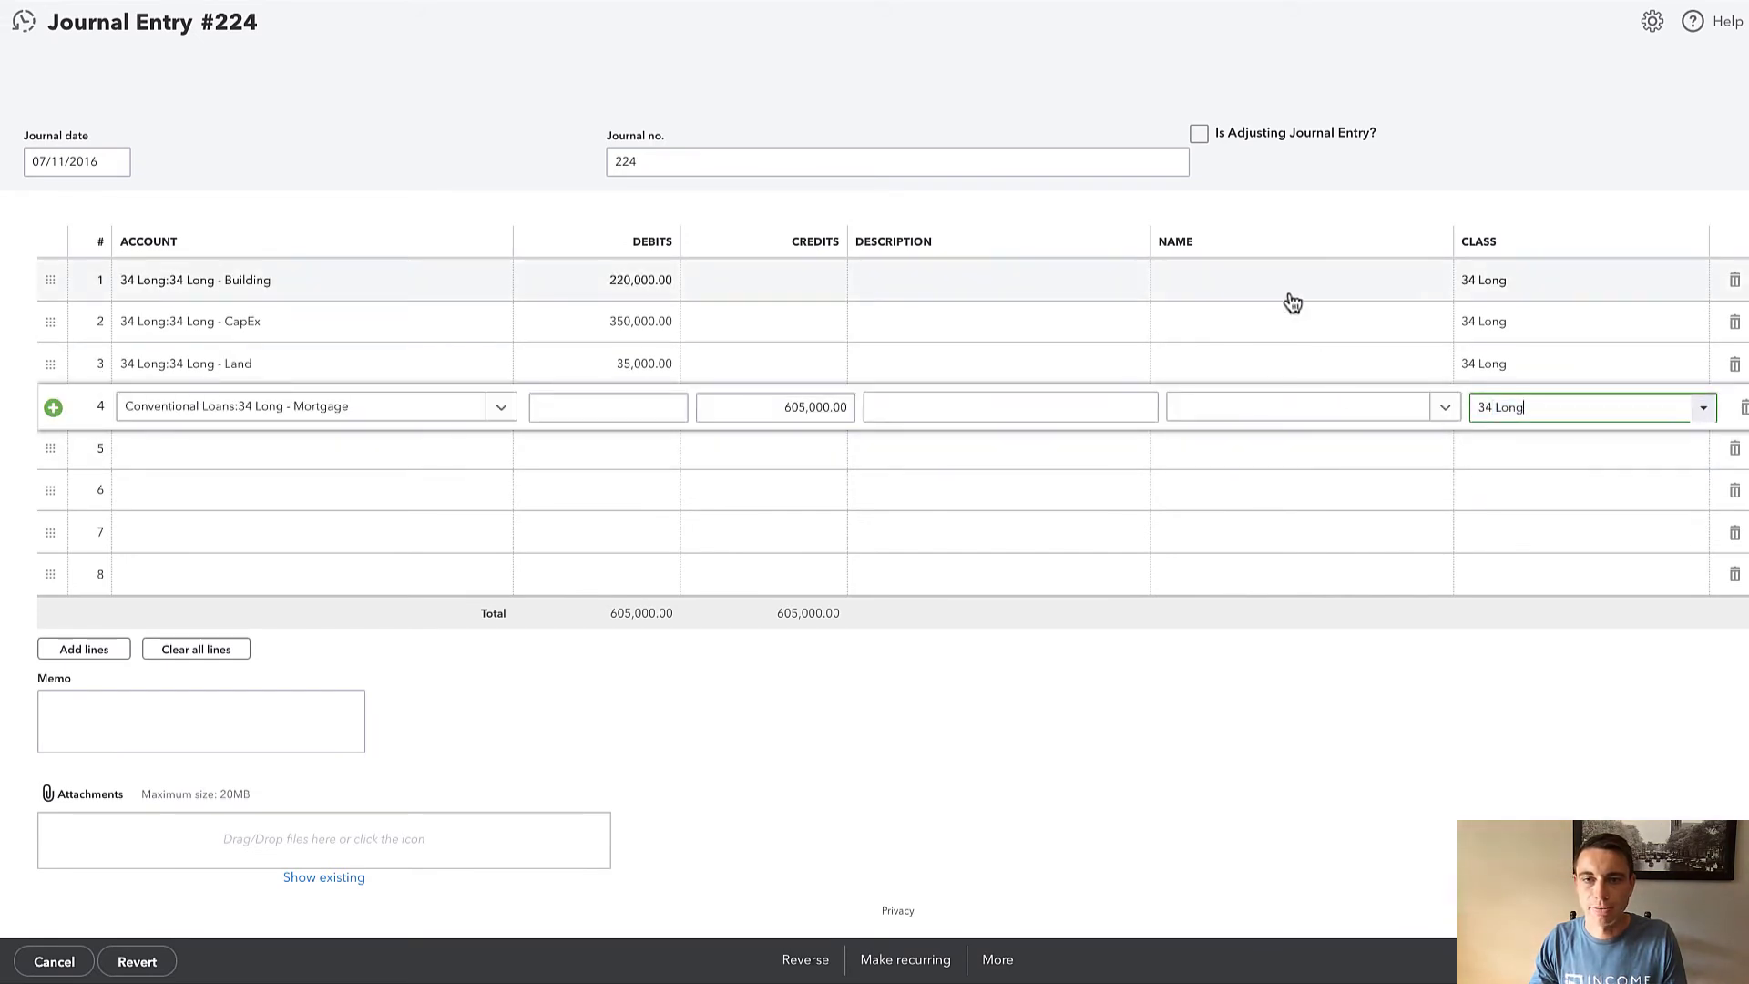
Try 34 Long as line 1's name, then clear it so line 1 has no name.
click(1286, 293)
text(34)
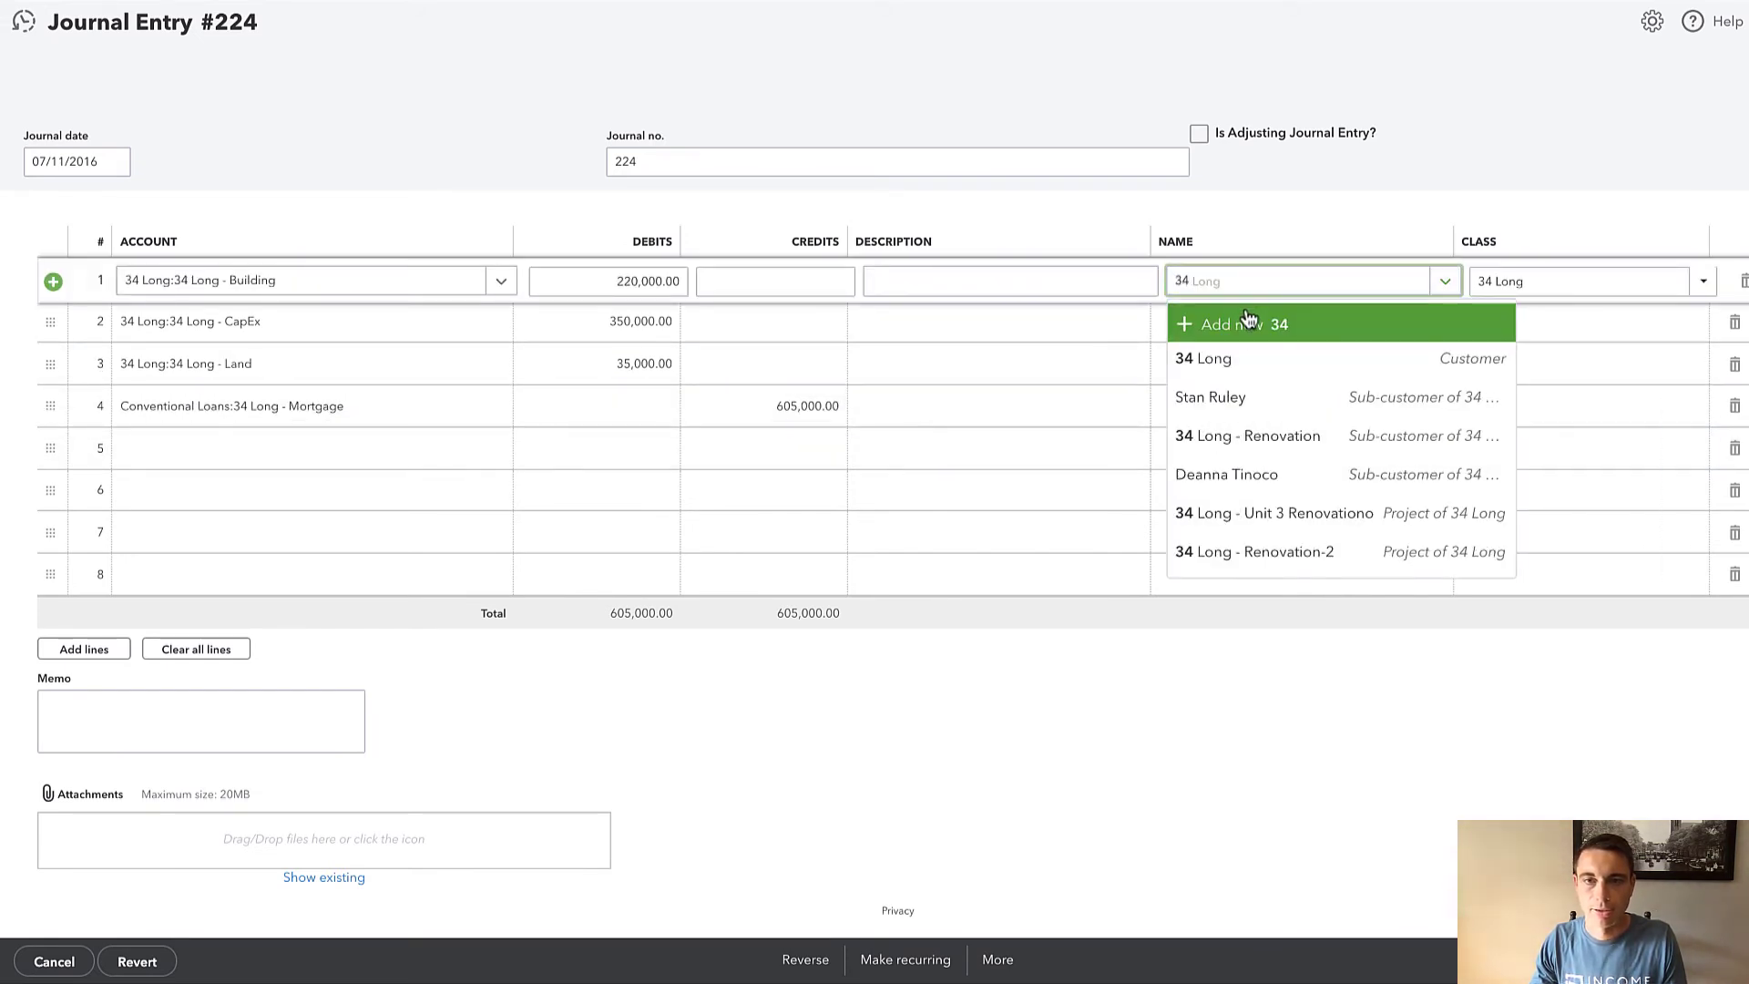
click(1230, 359)
drag(1254, 291, 1153, 266)
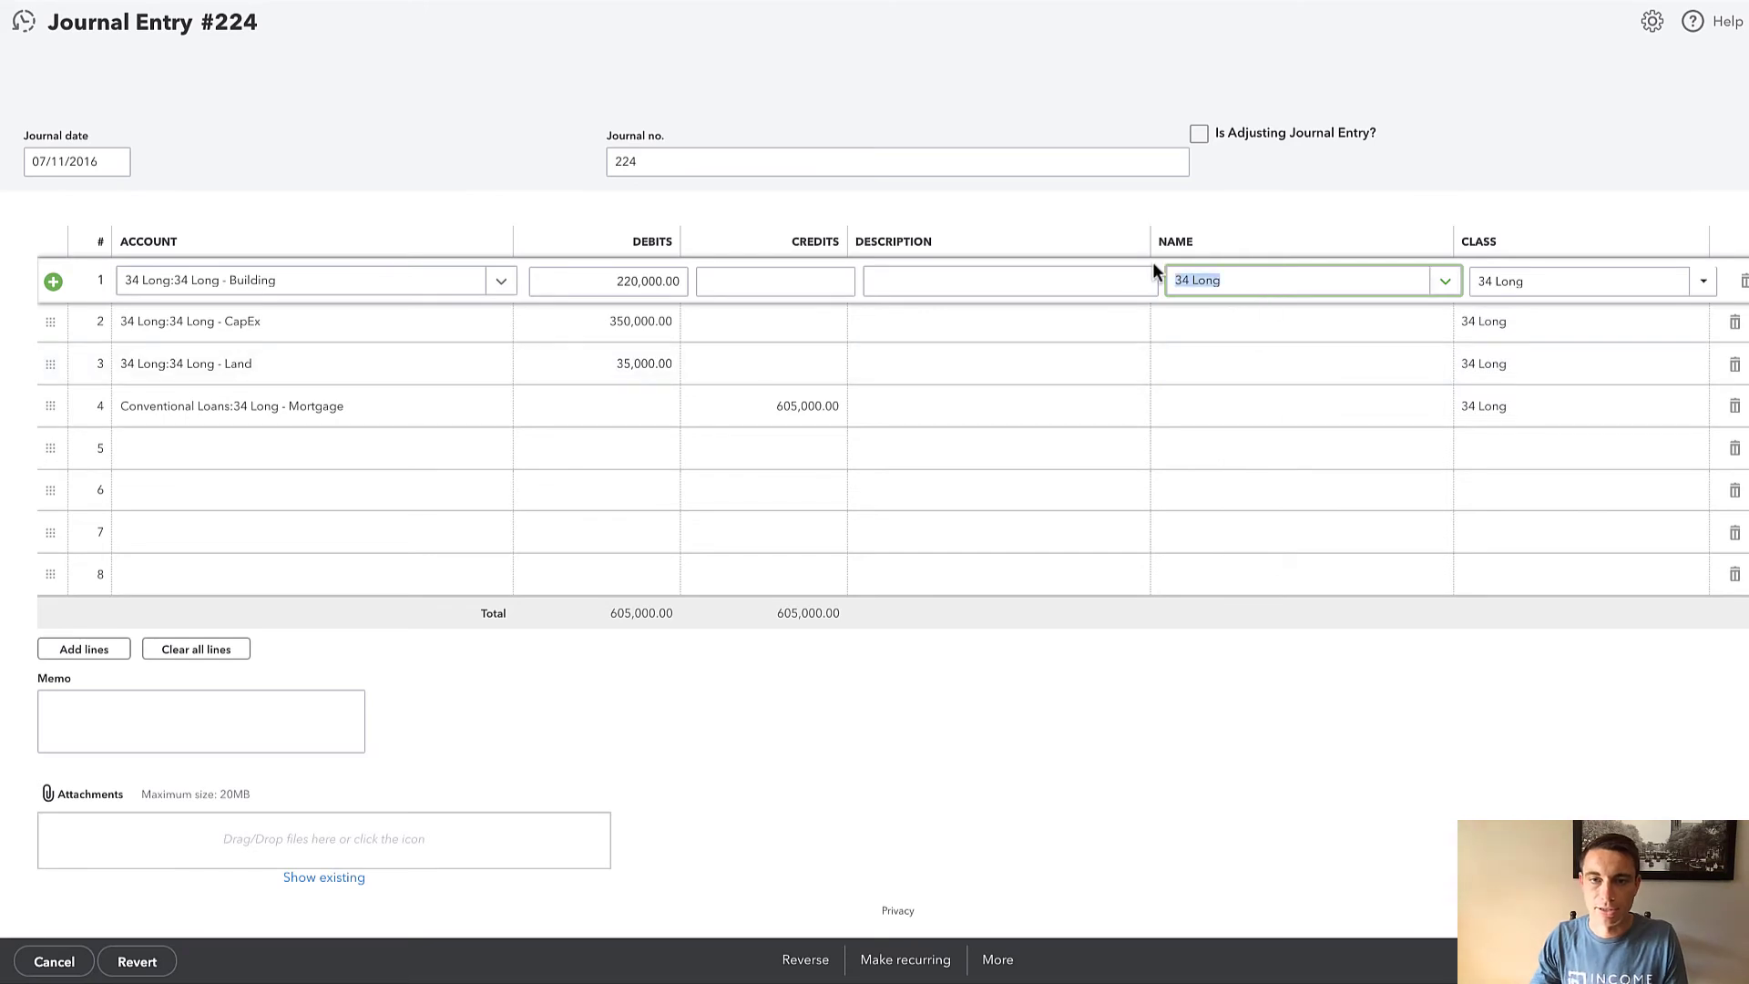
key(BackSpace)
click(1194, 762)
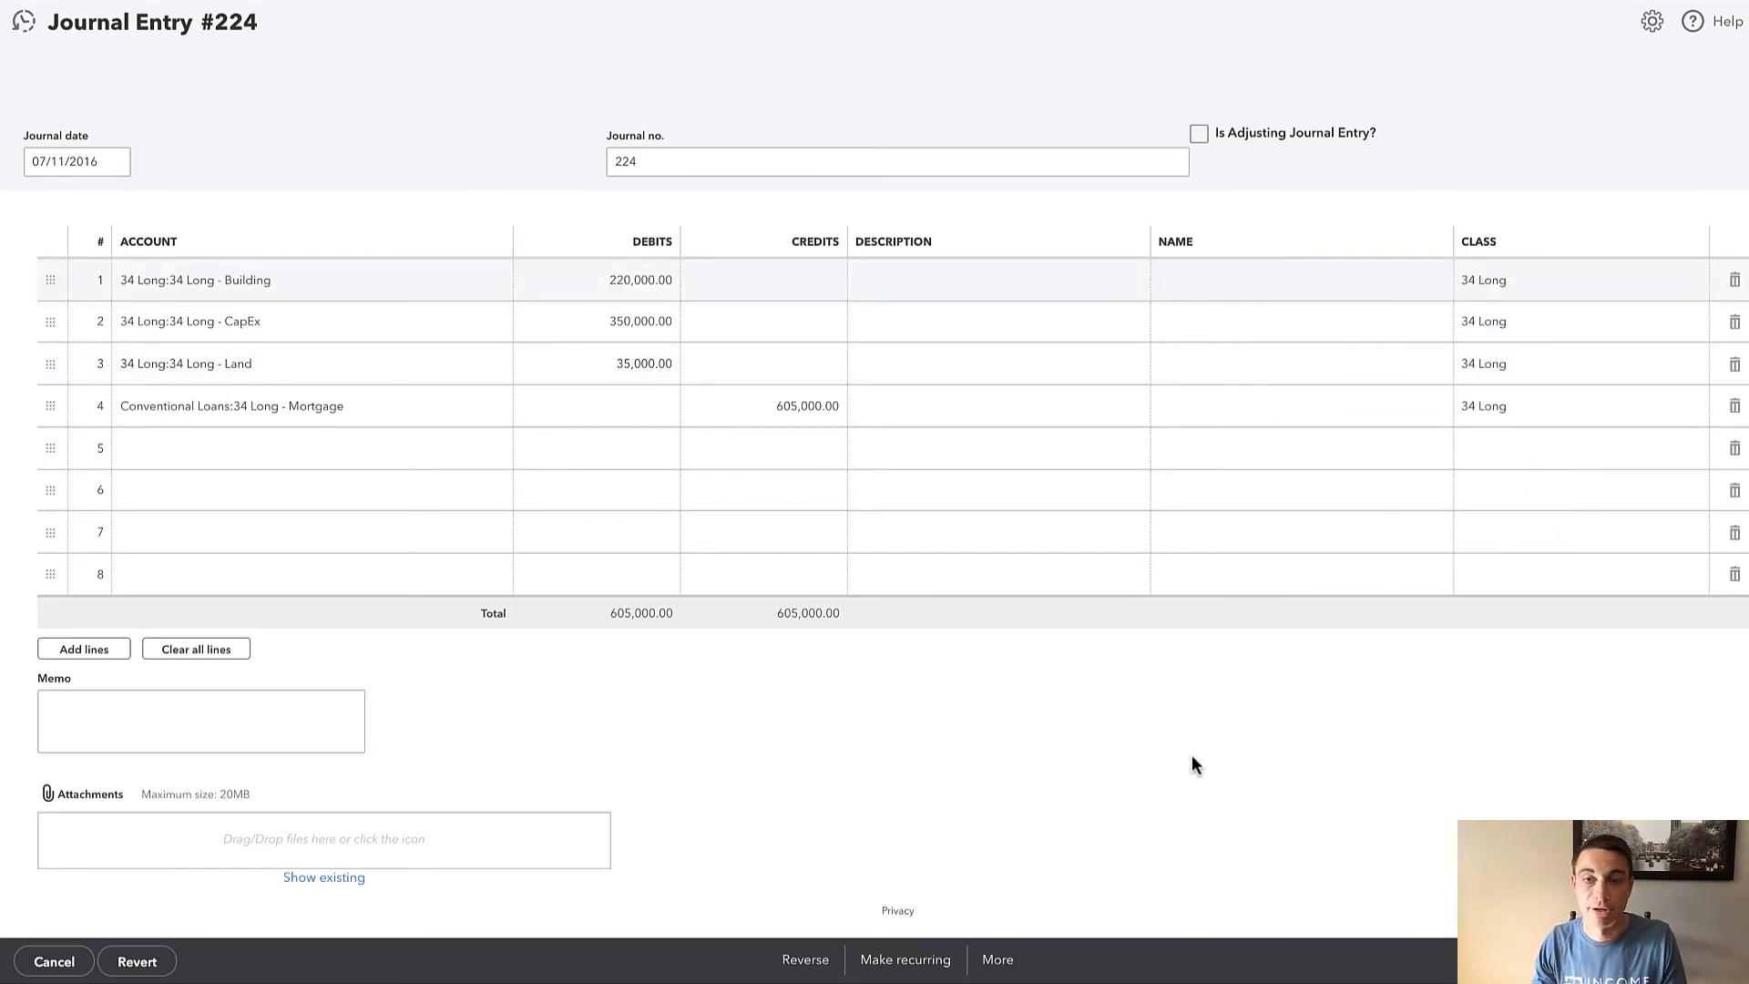
Recode lines 1-3 to Buildings - Original cost, CapEx - Original Cost and 1 Land.
click(343, 287)
click(343, 287)
text(buld)
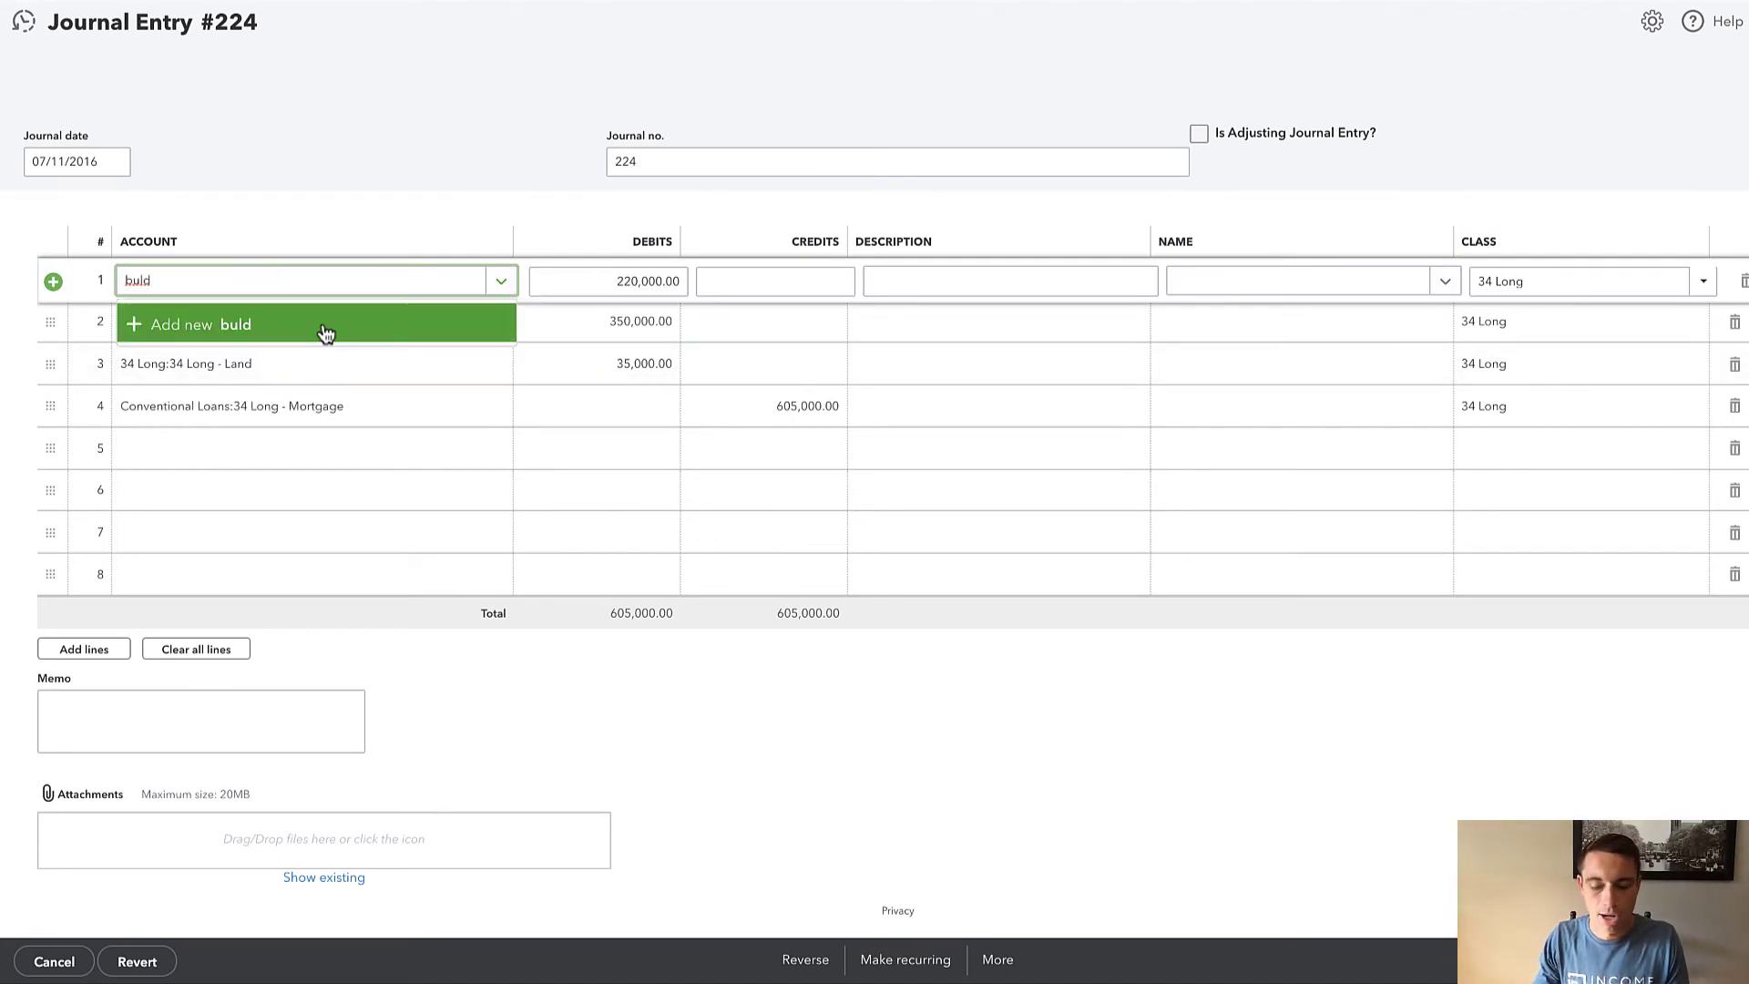
key(BackSpace)
key(BackSpace)
text(ild)
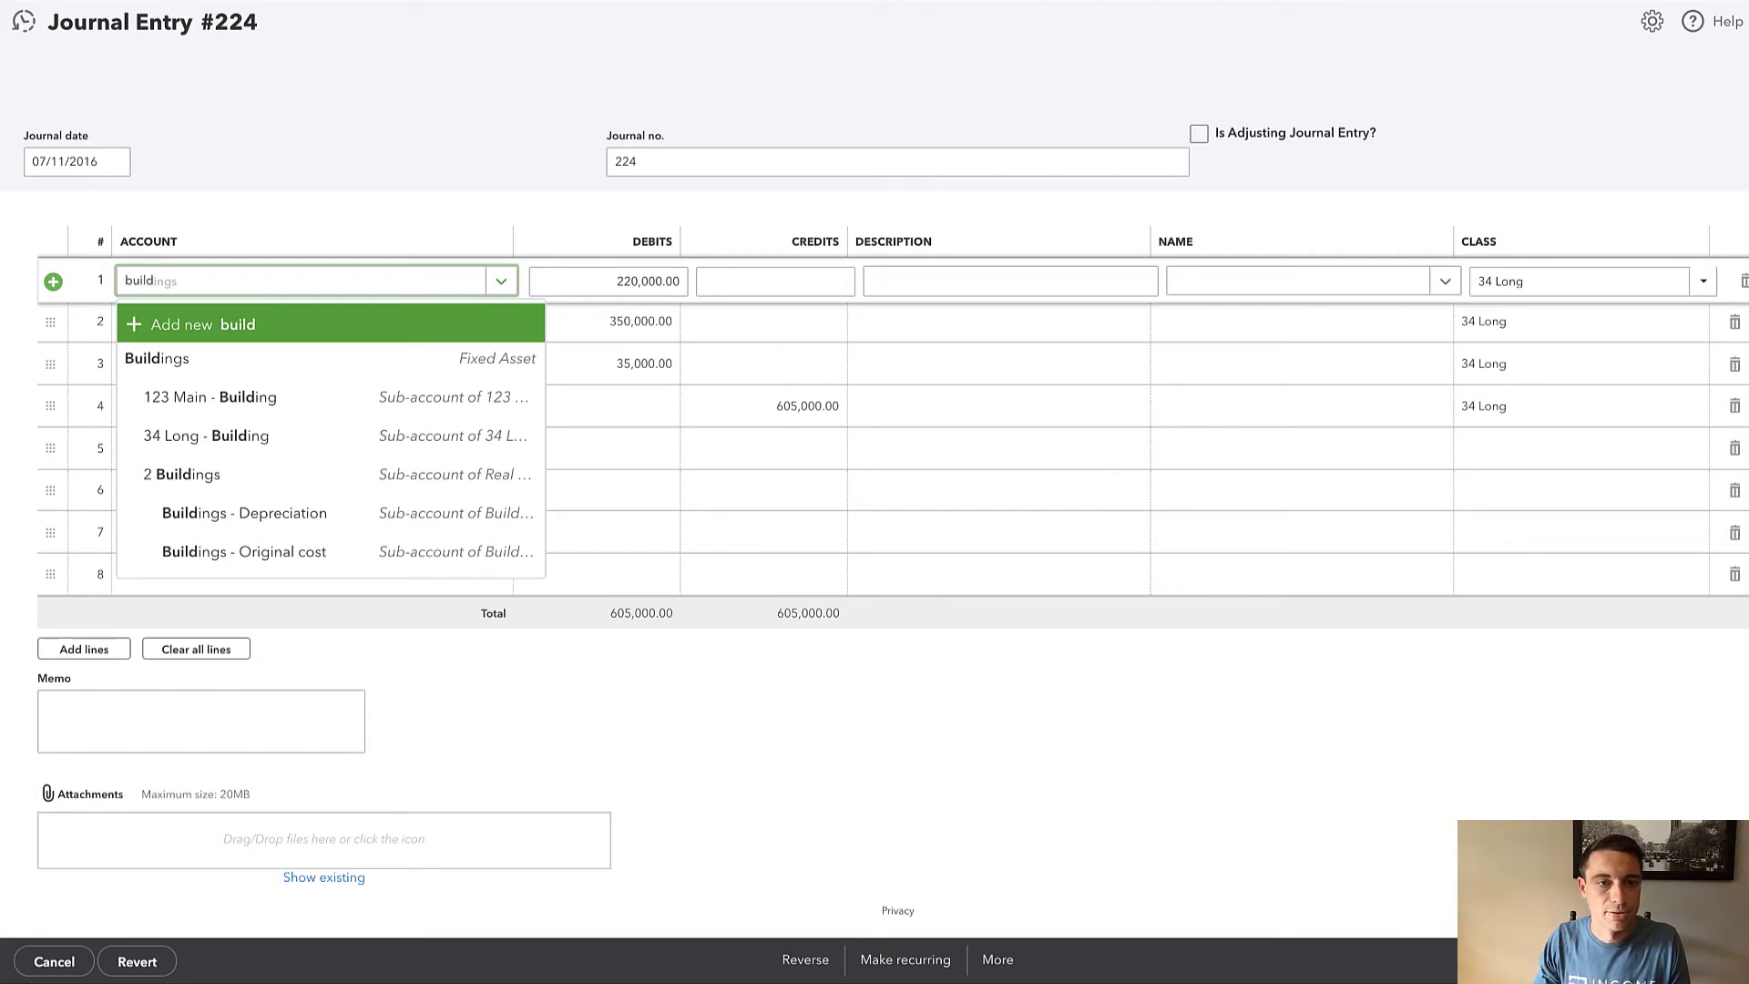
click(285, 551)
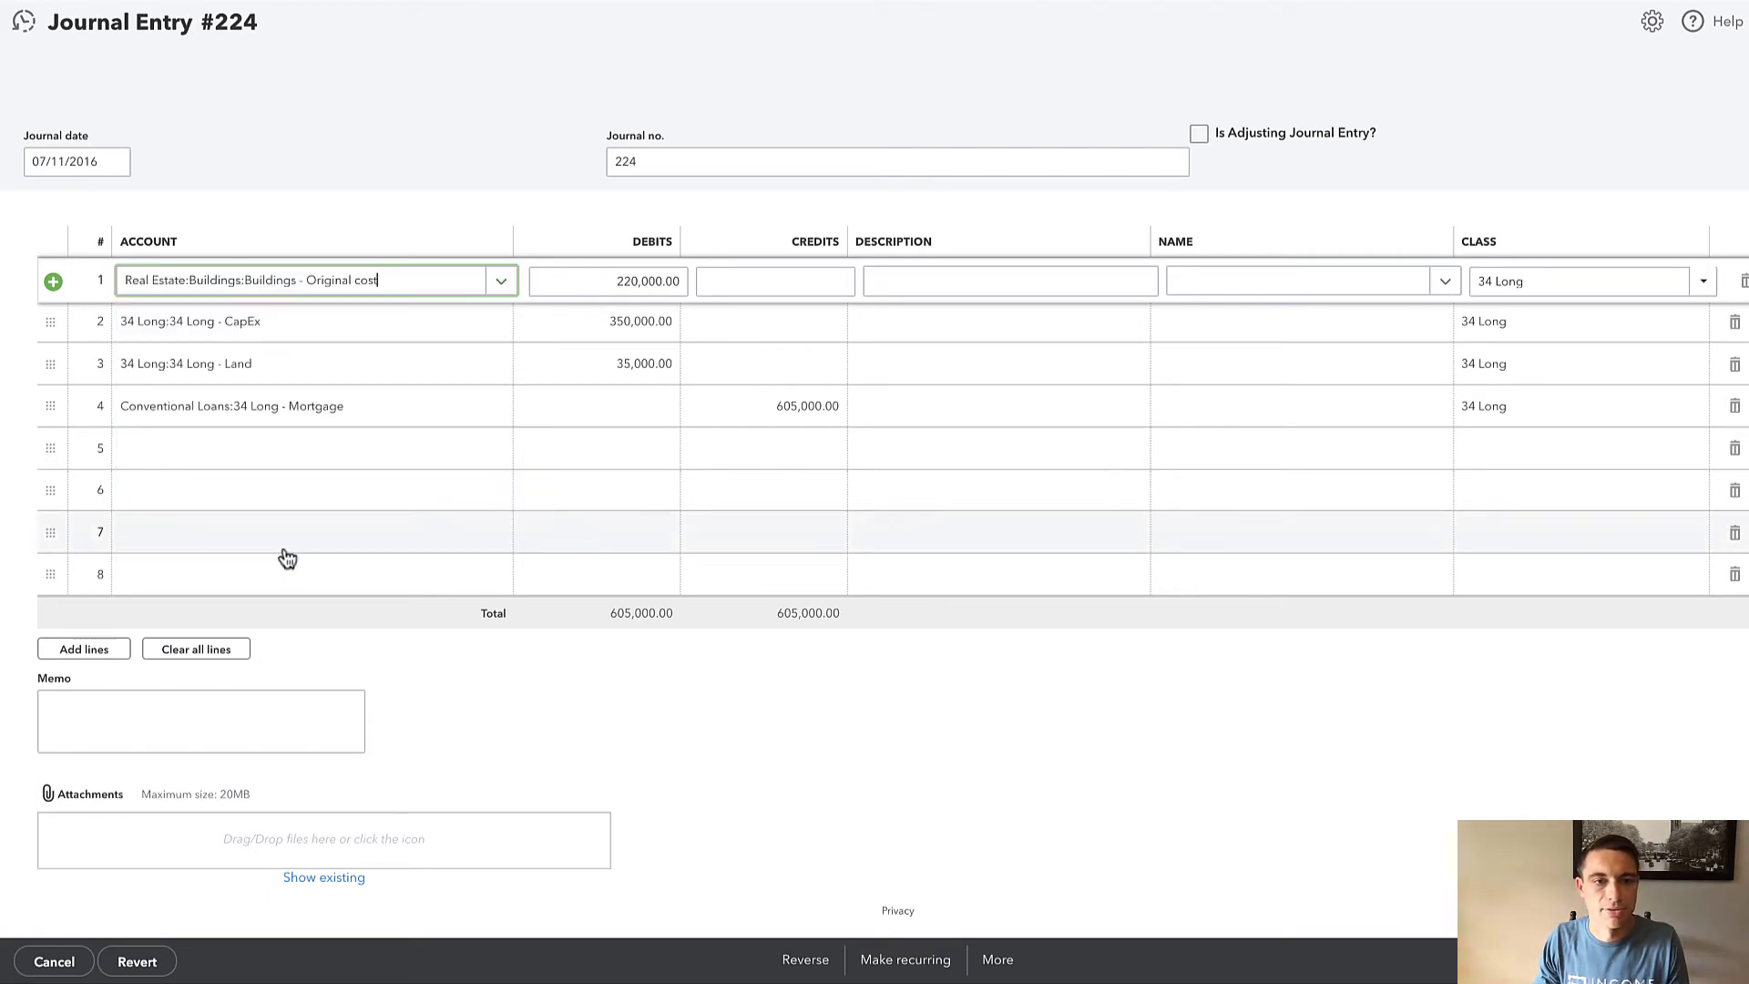
click(273, 331)
click(274, 332)
text(capex)
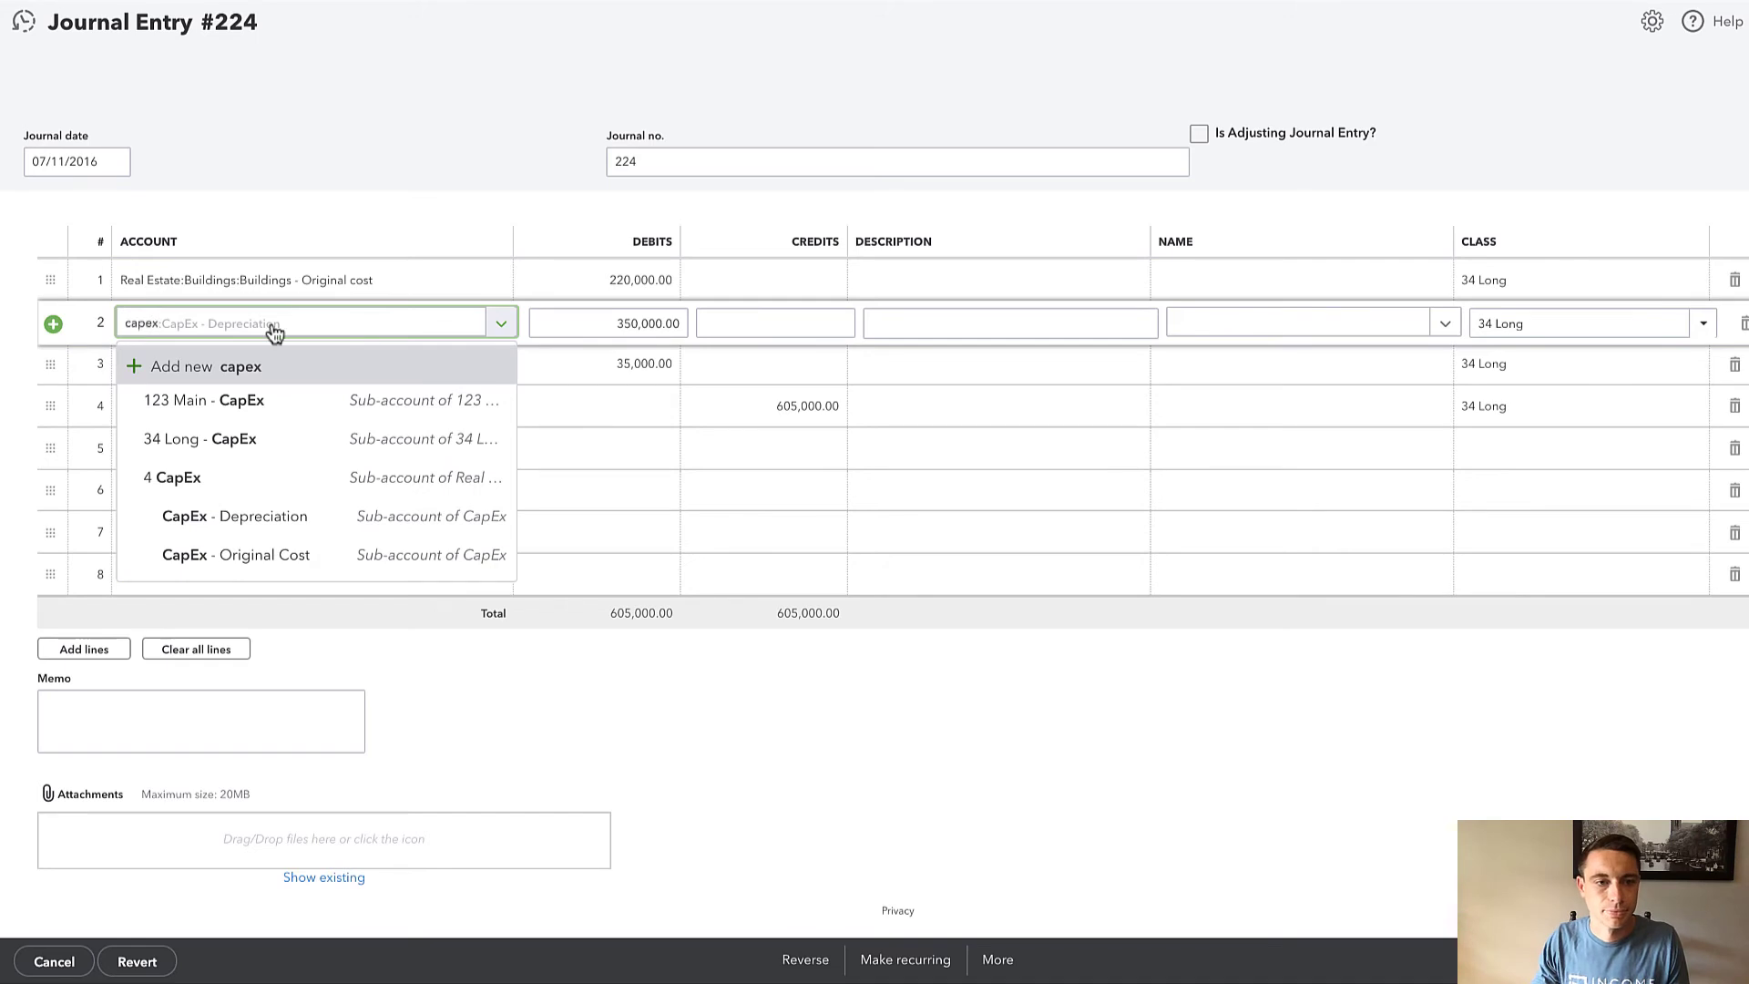
click(292, 555)
click(257, 389)
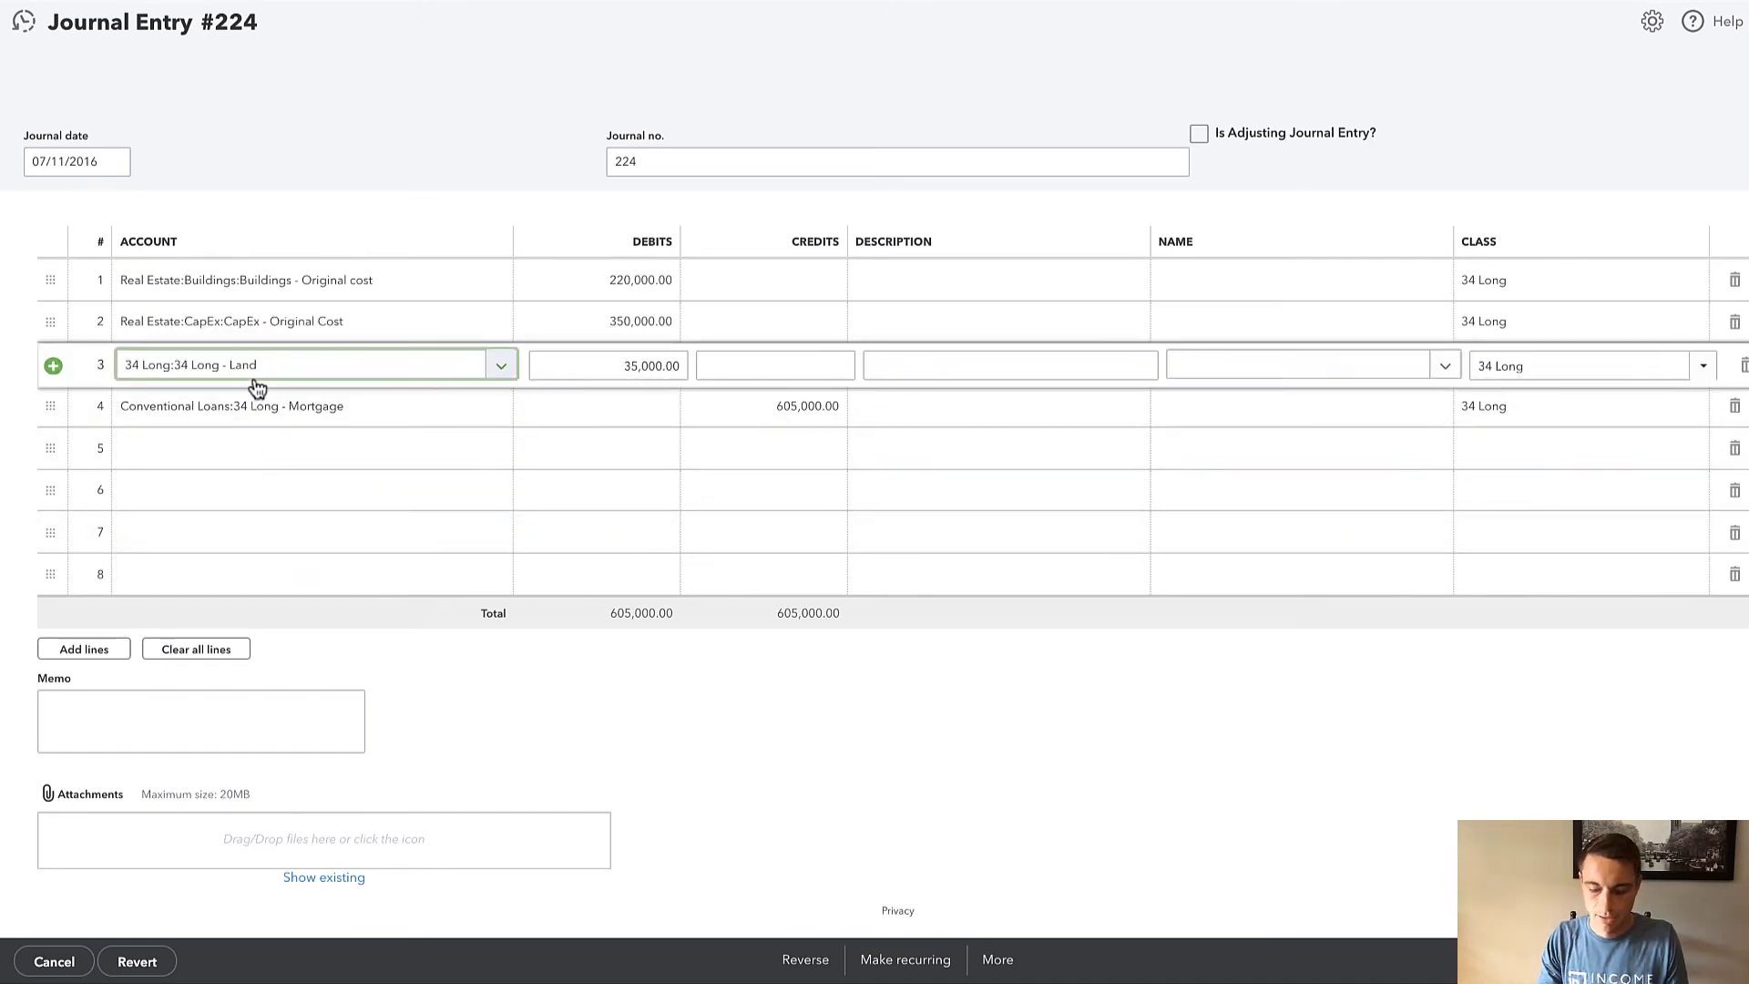
text(land)
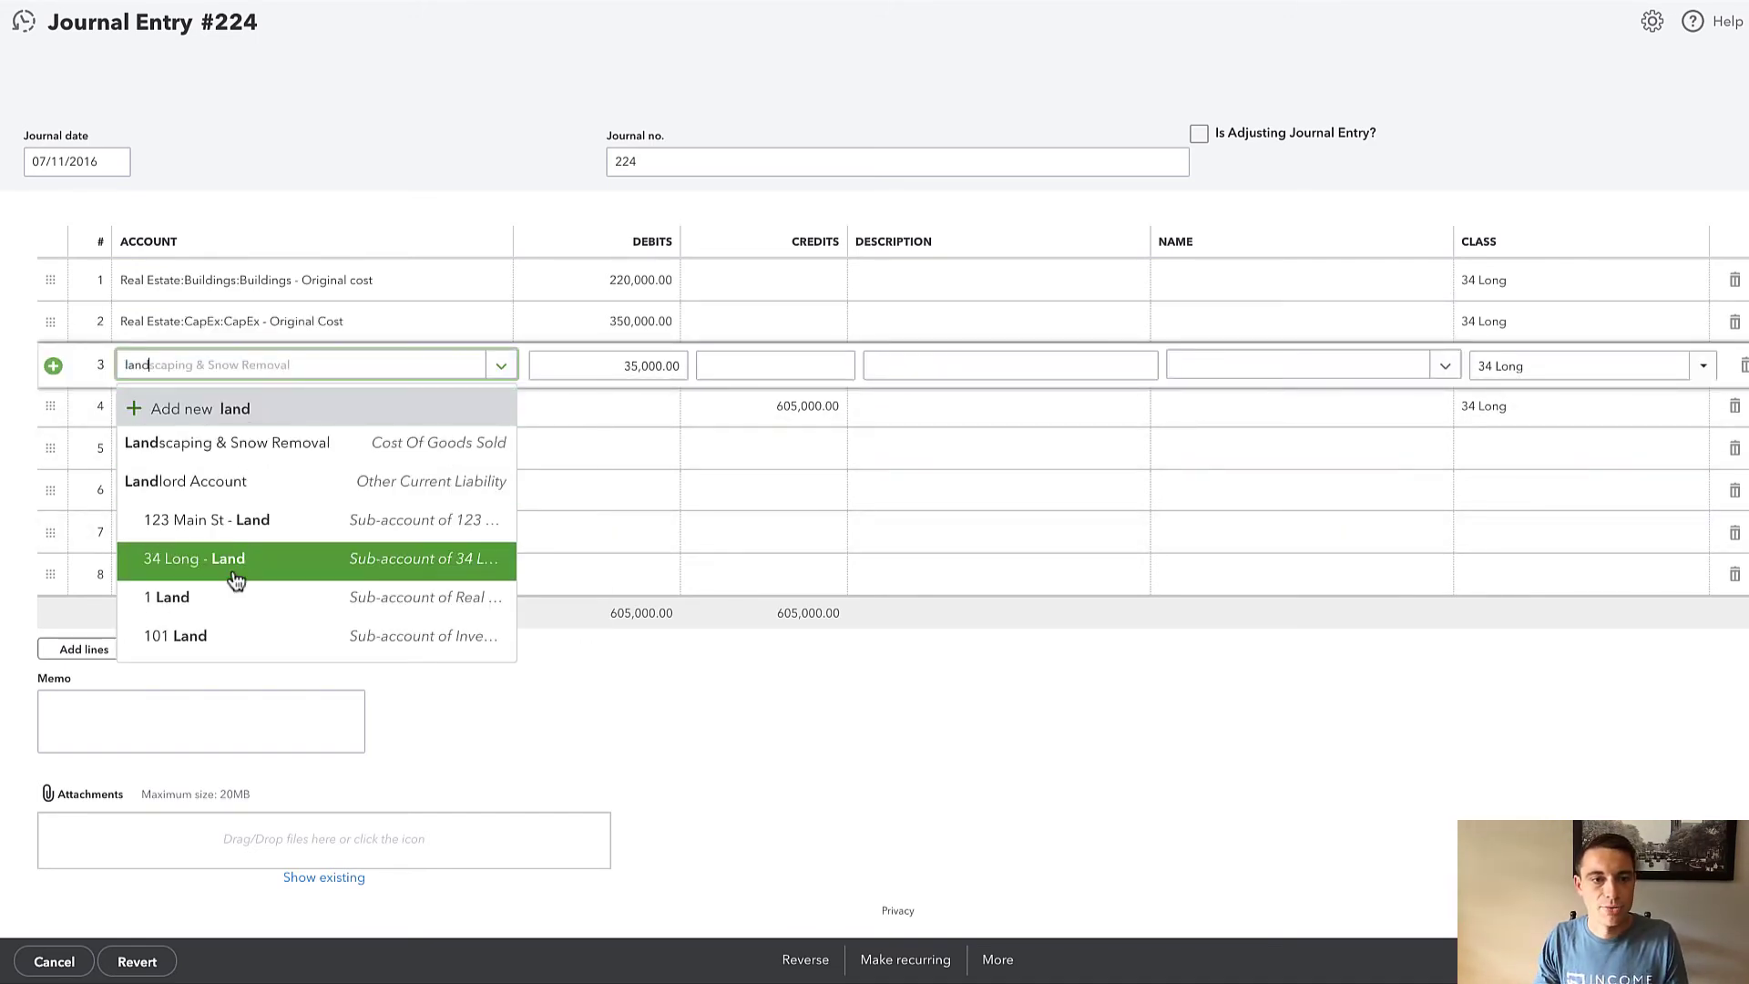
click(221, 604)
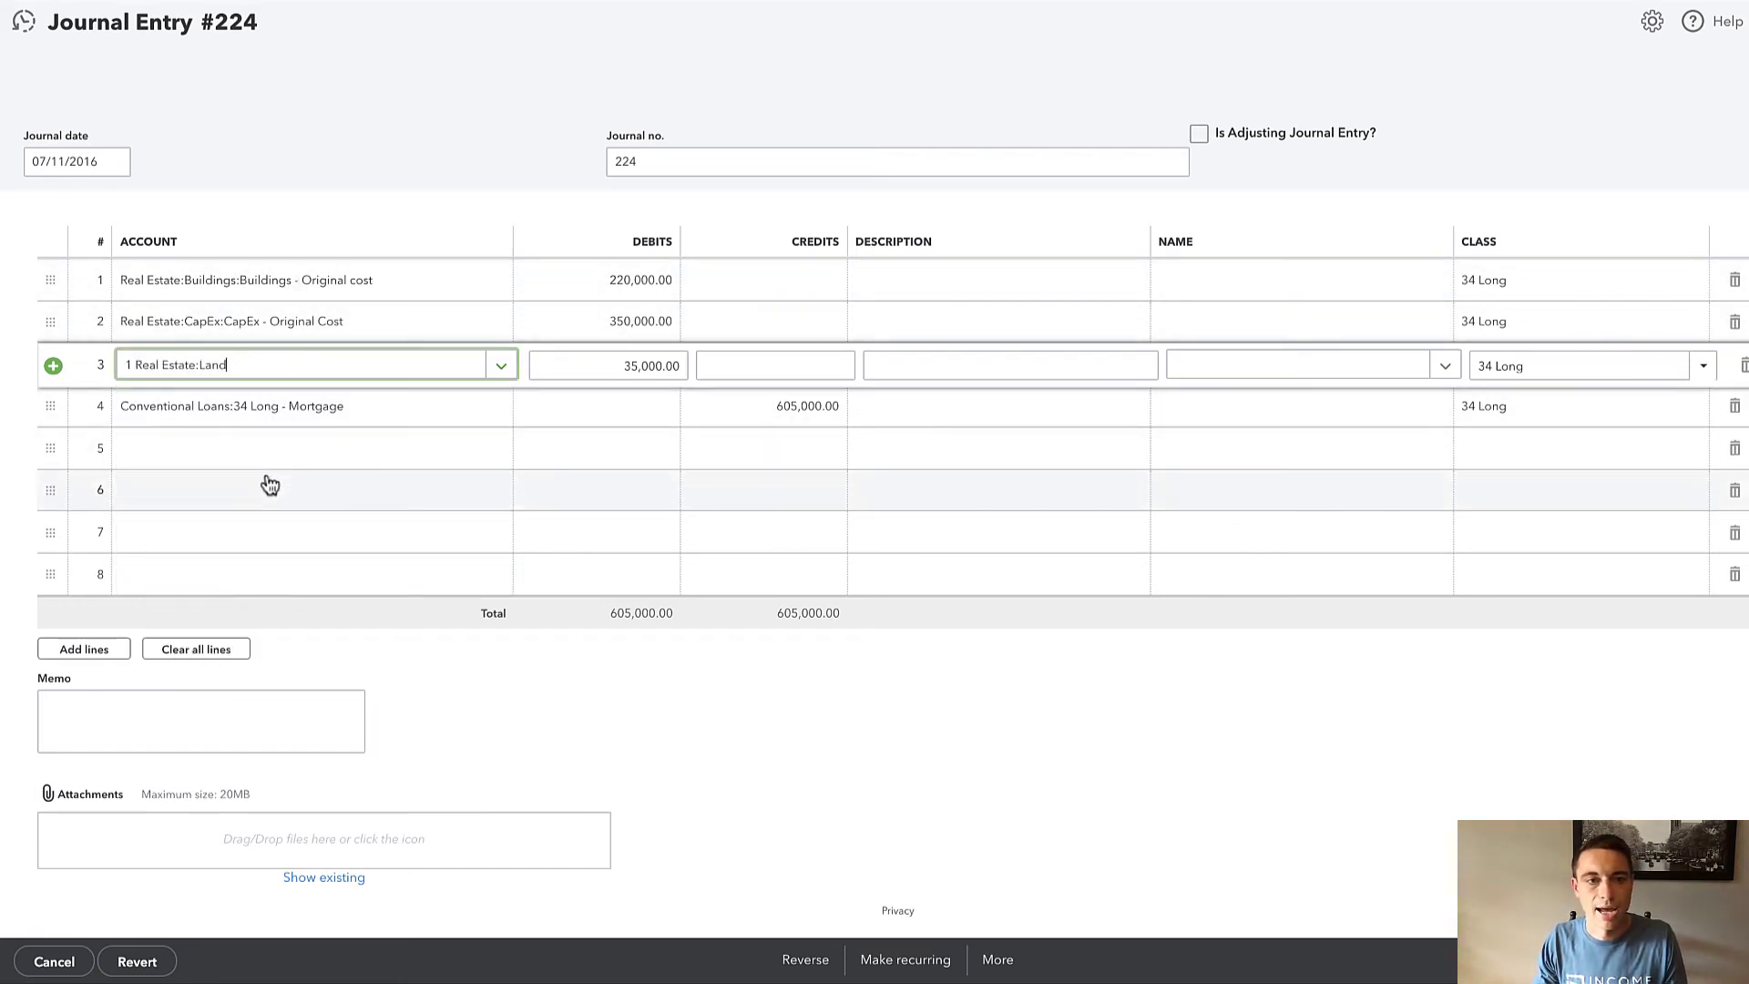
click(274, 729)
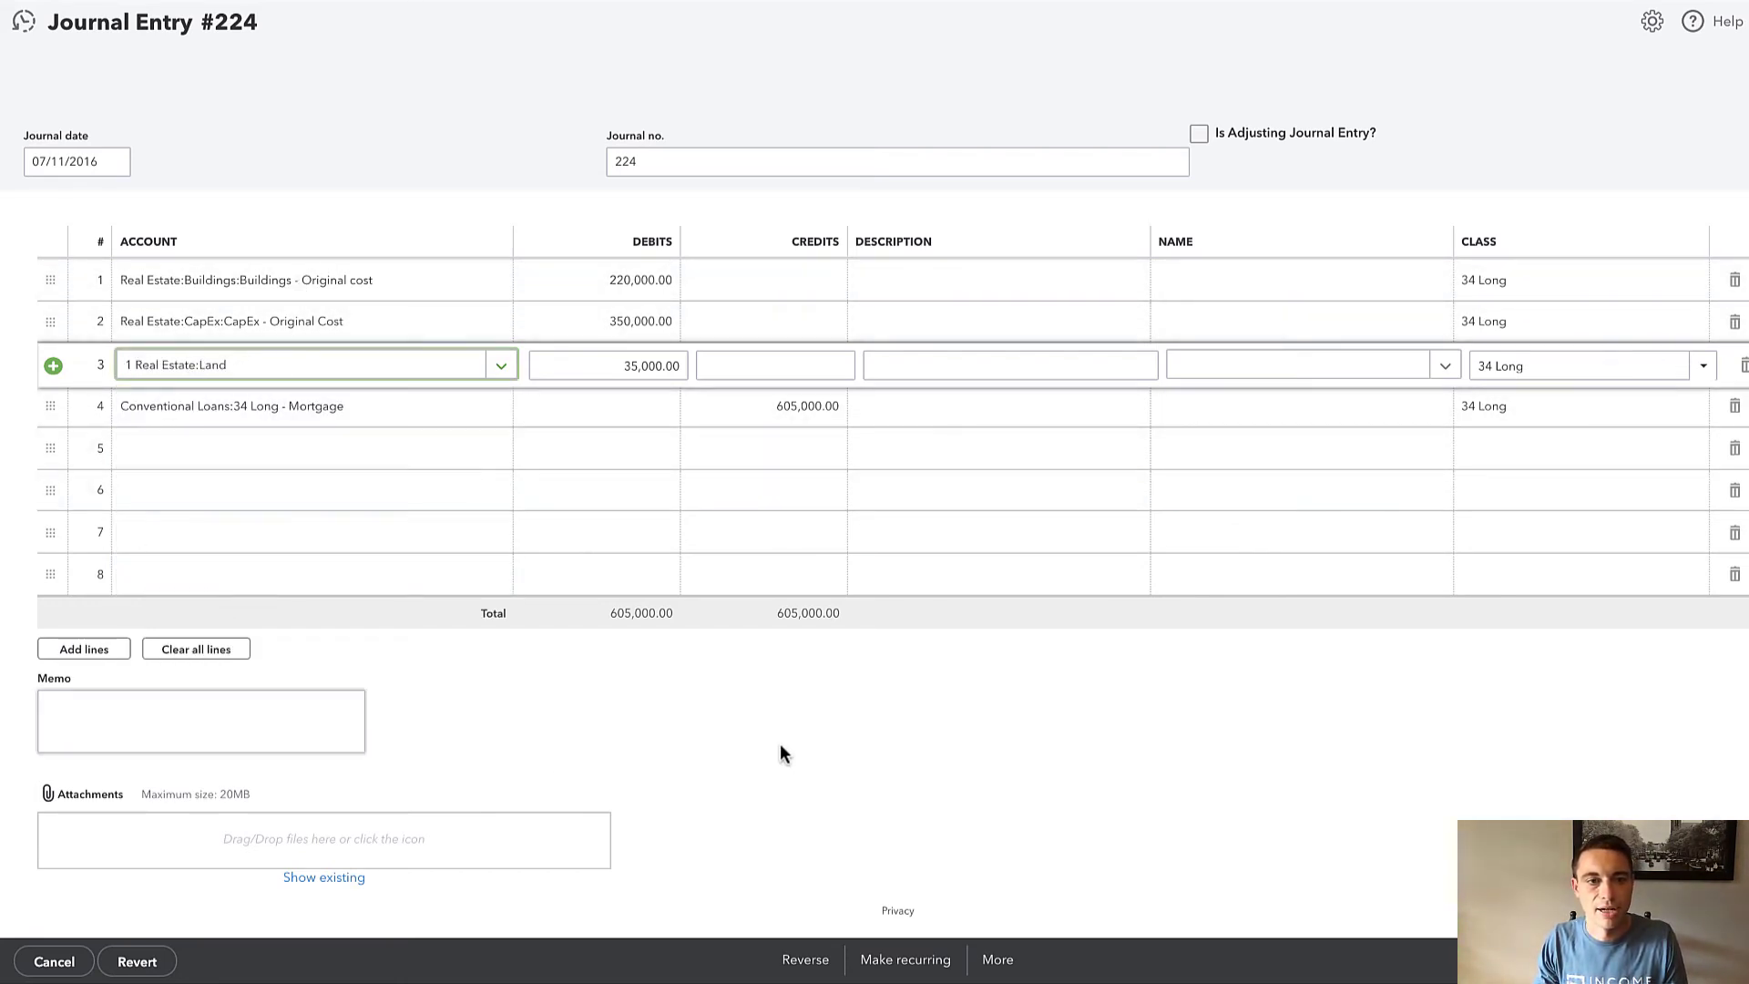
Recode line 4 to Conventional Mortgage (1st Position) and save journal entry 224.
click(222, 415)
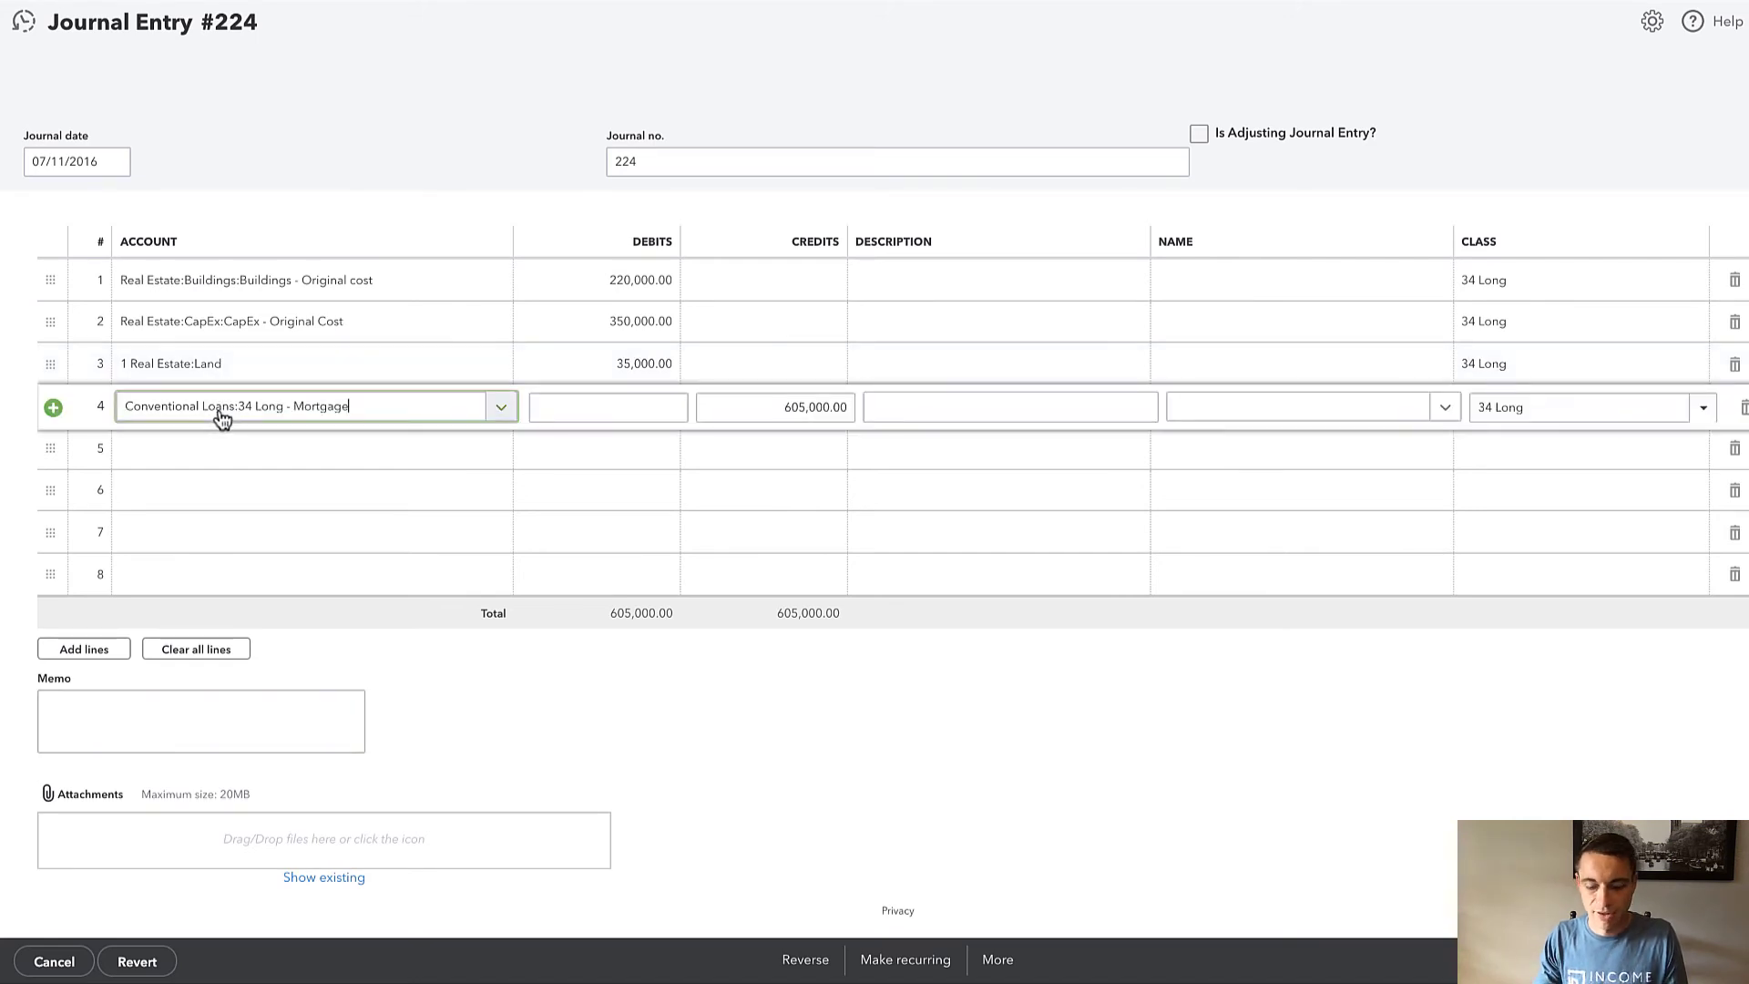
triple_click(222, 416)
key(BackSpace)
text(1st)
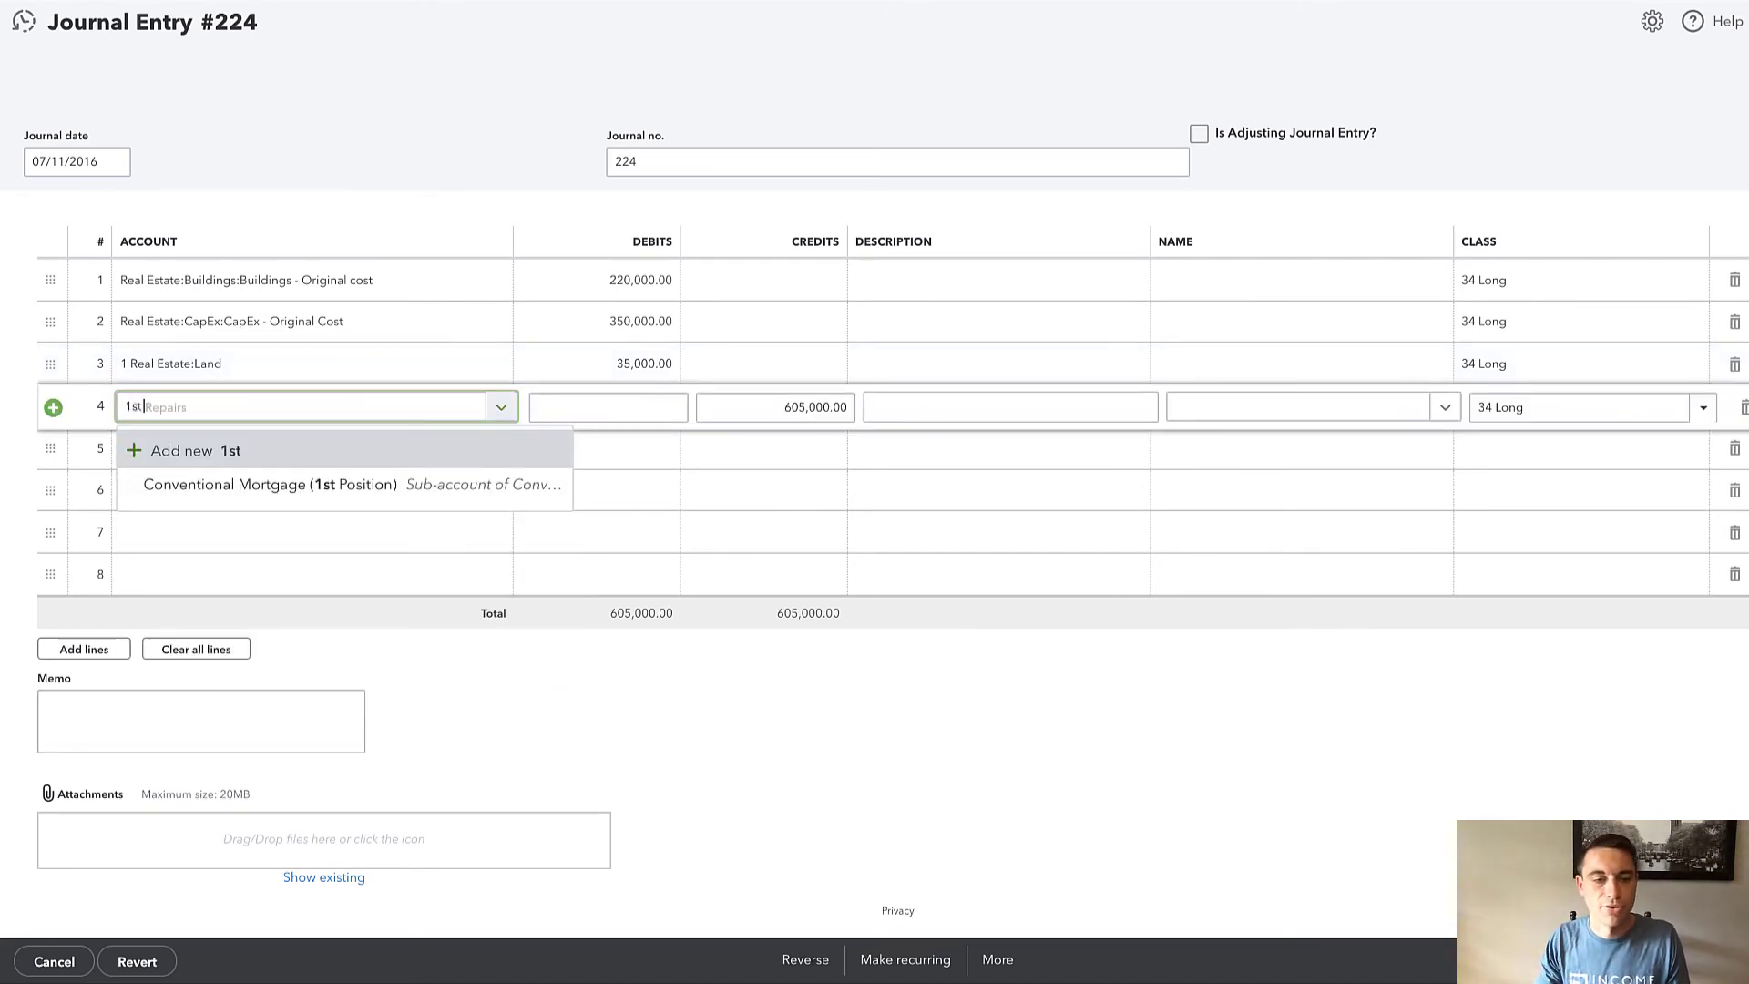
click(421, 492)
click(1097, 765)
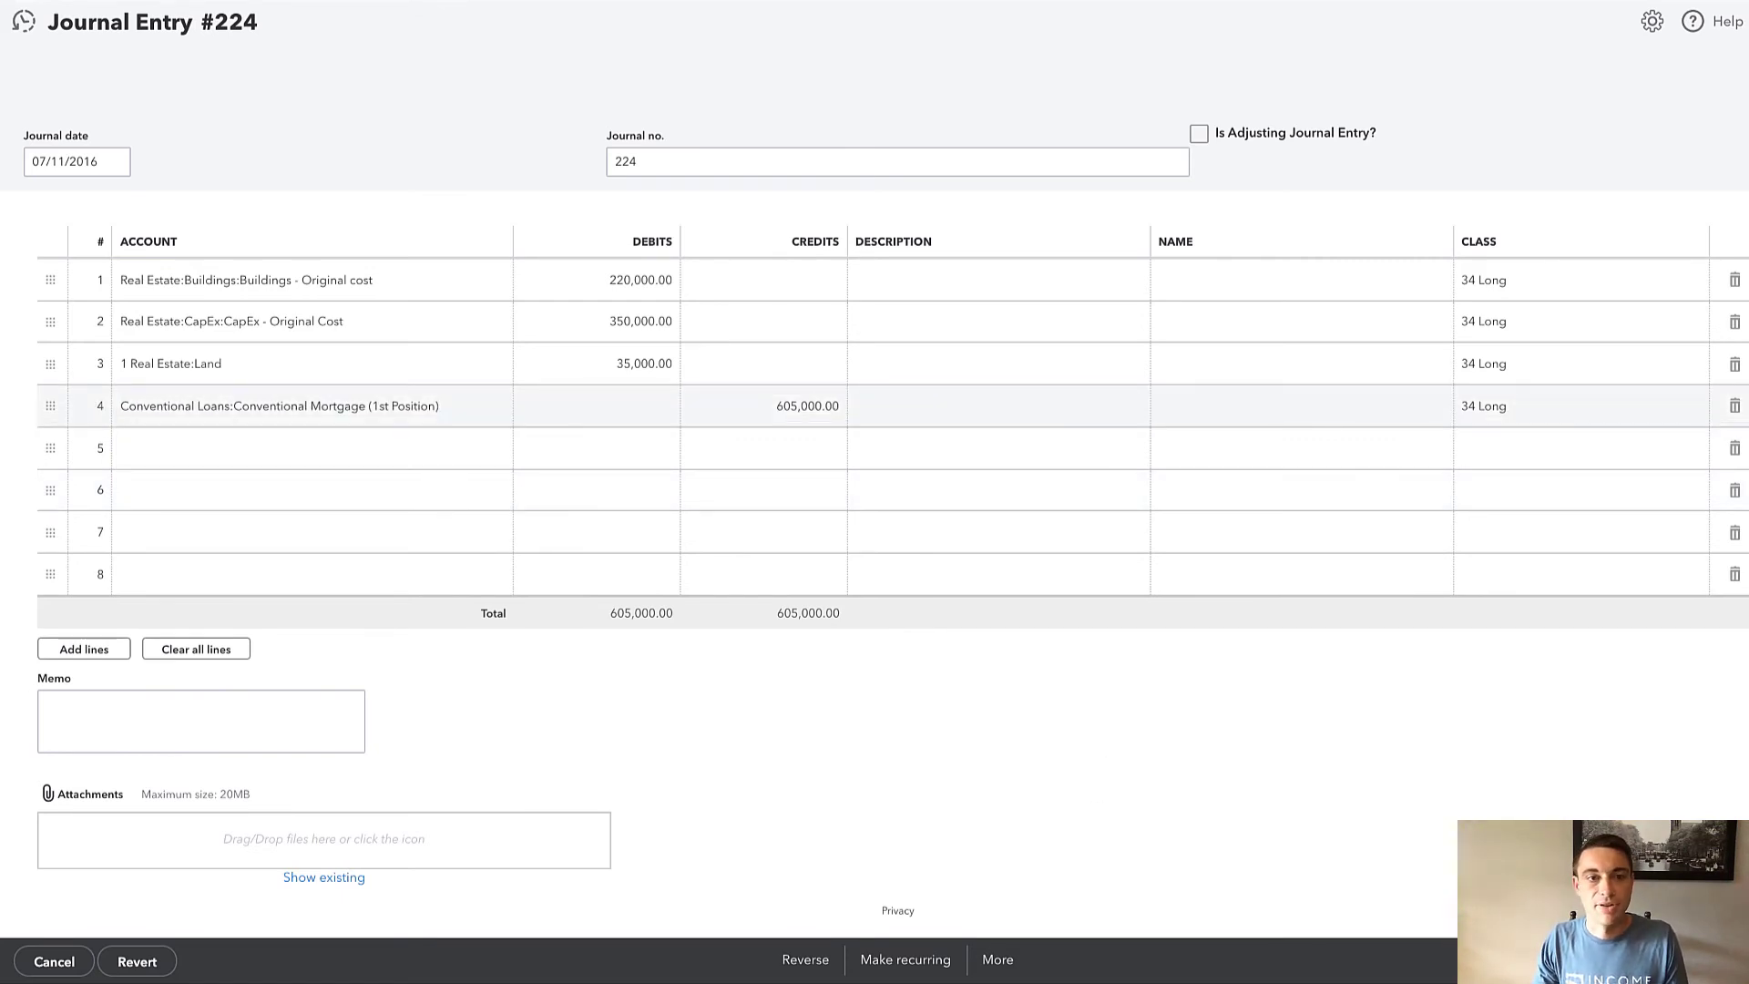
click(1685, 961)
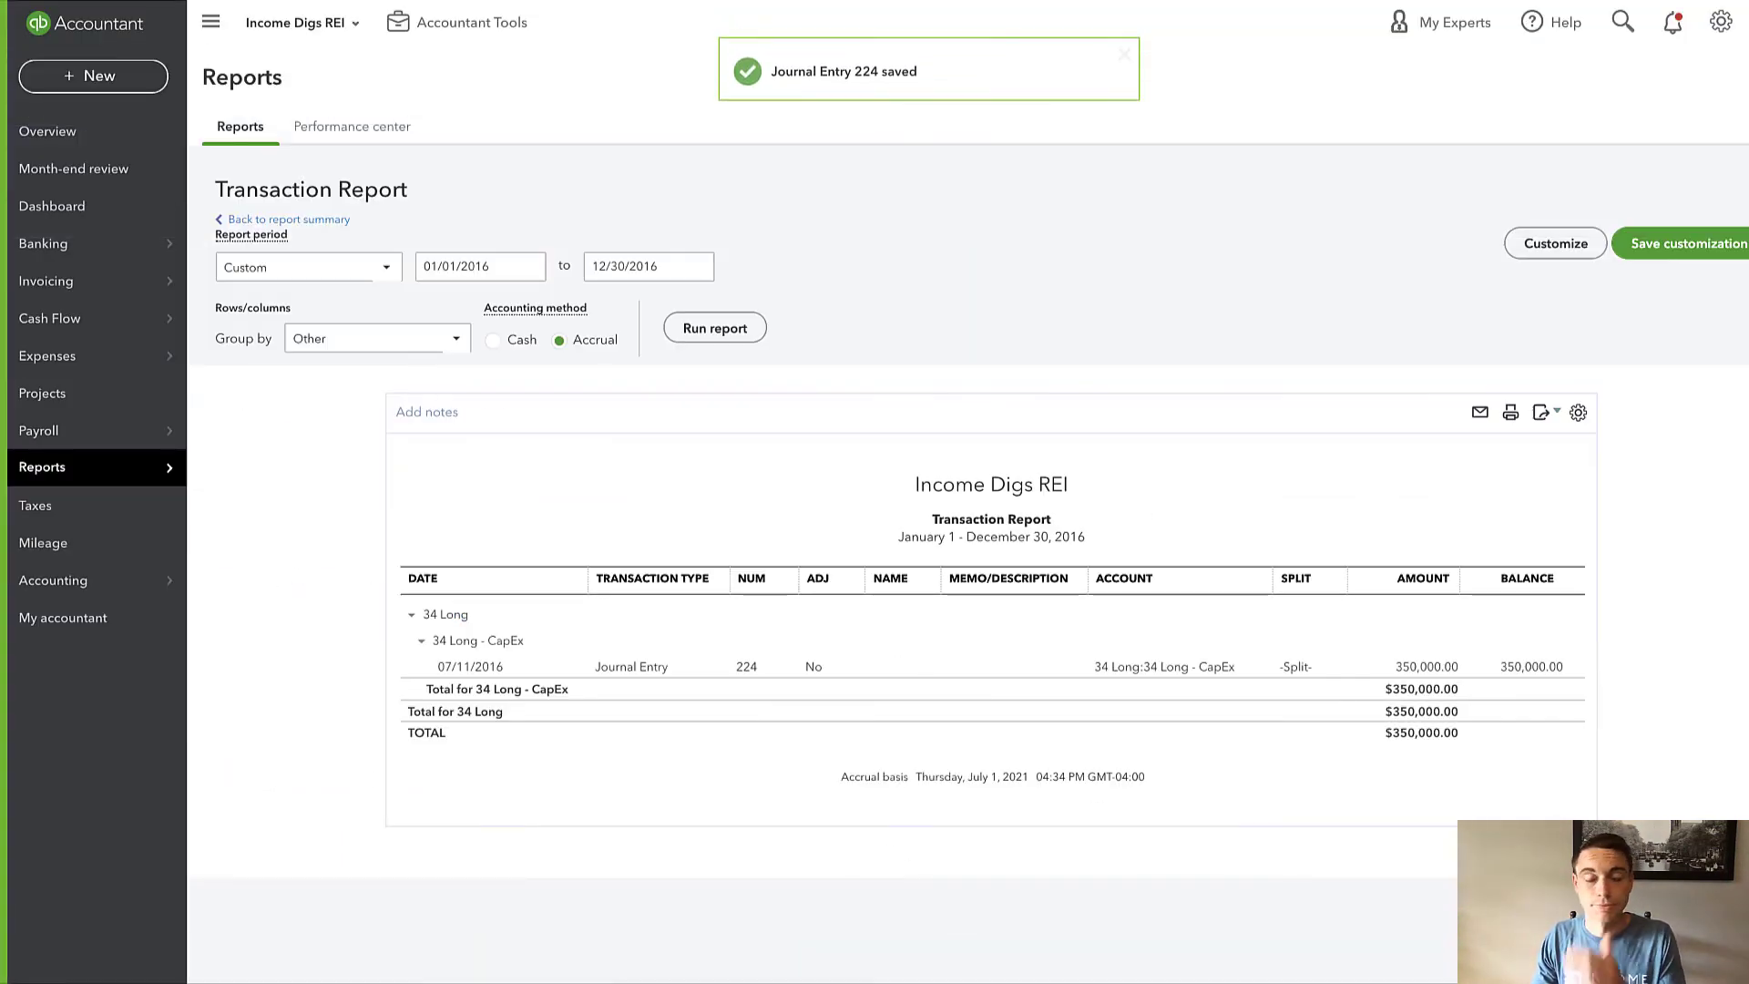
Return to the Balance Sheet and drill into the -2,000.00 checking balance.
click(307, 221)
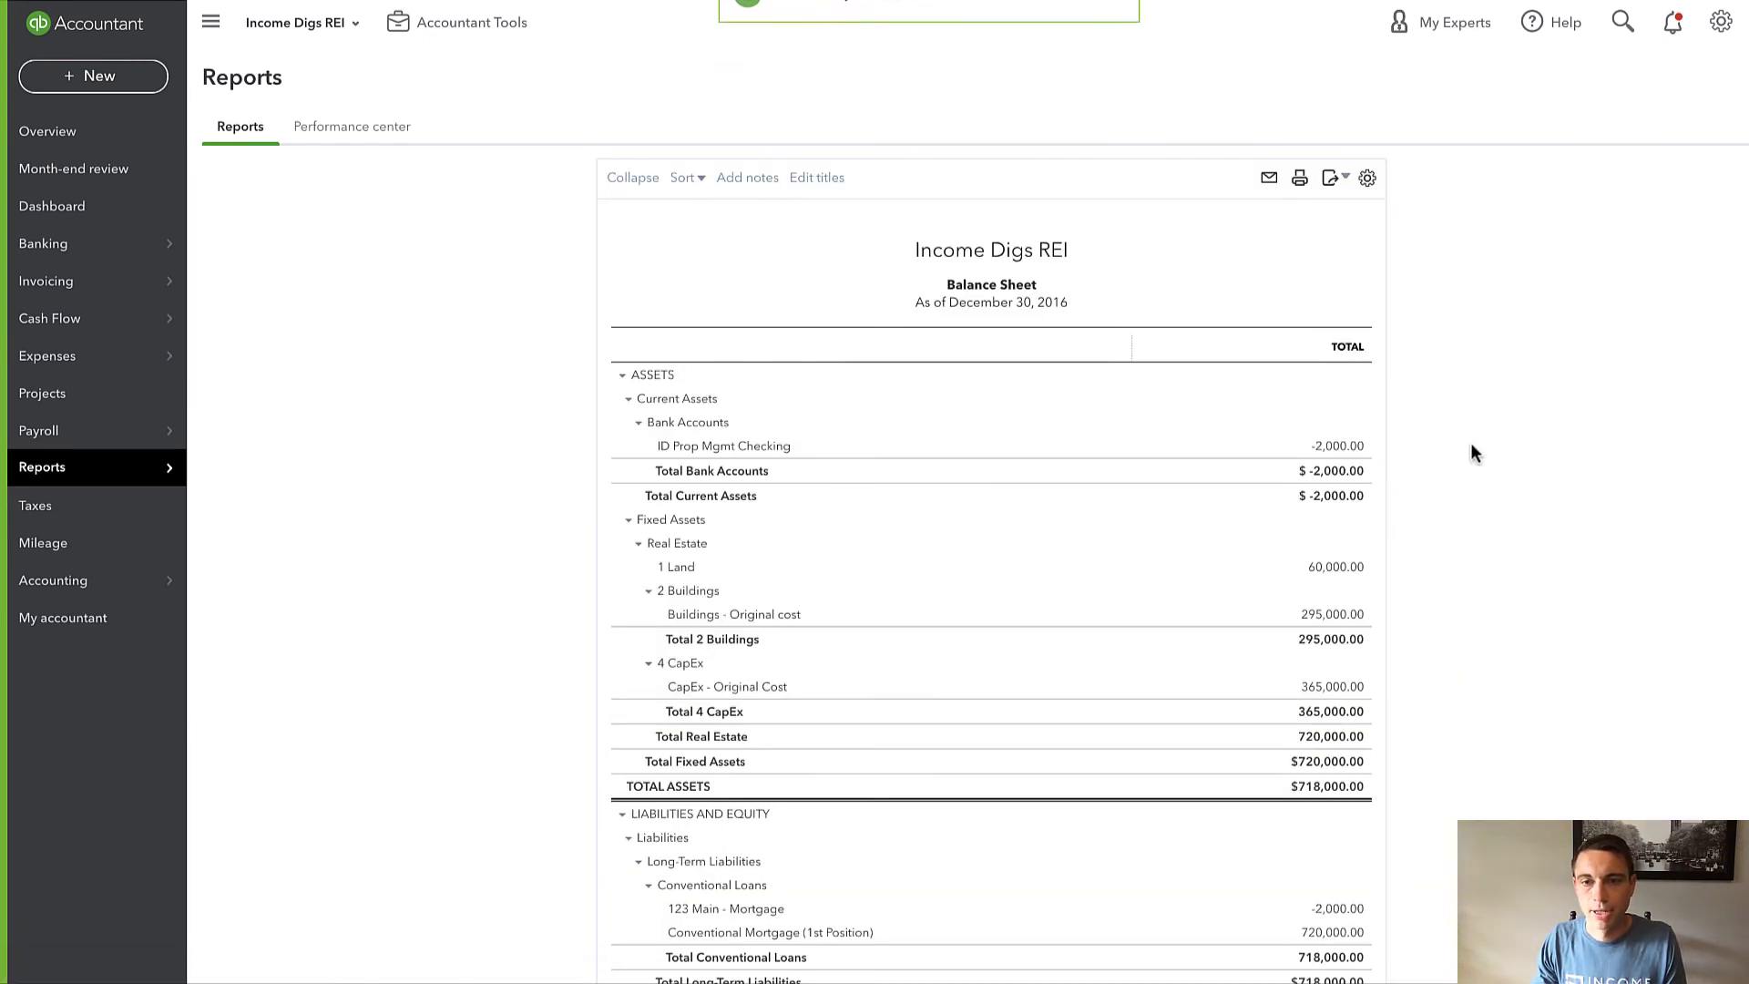
scroll(1452, 494, down, 1)
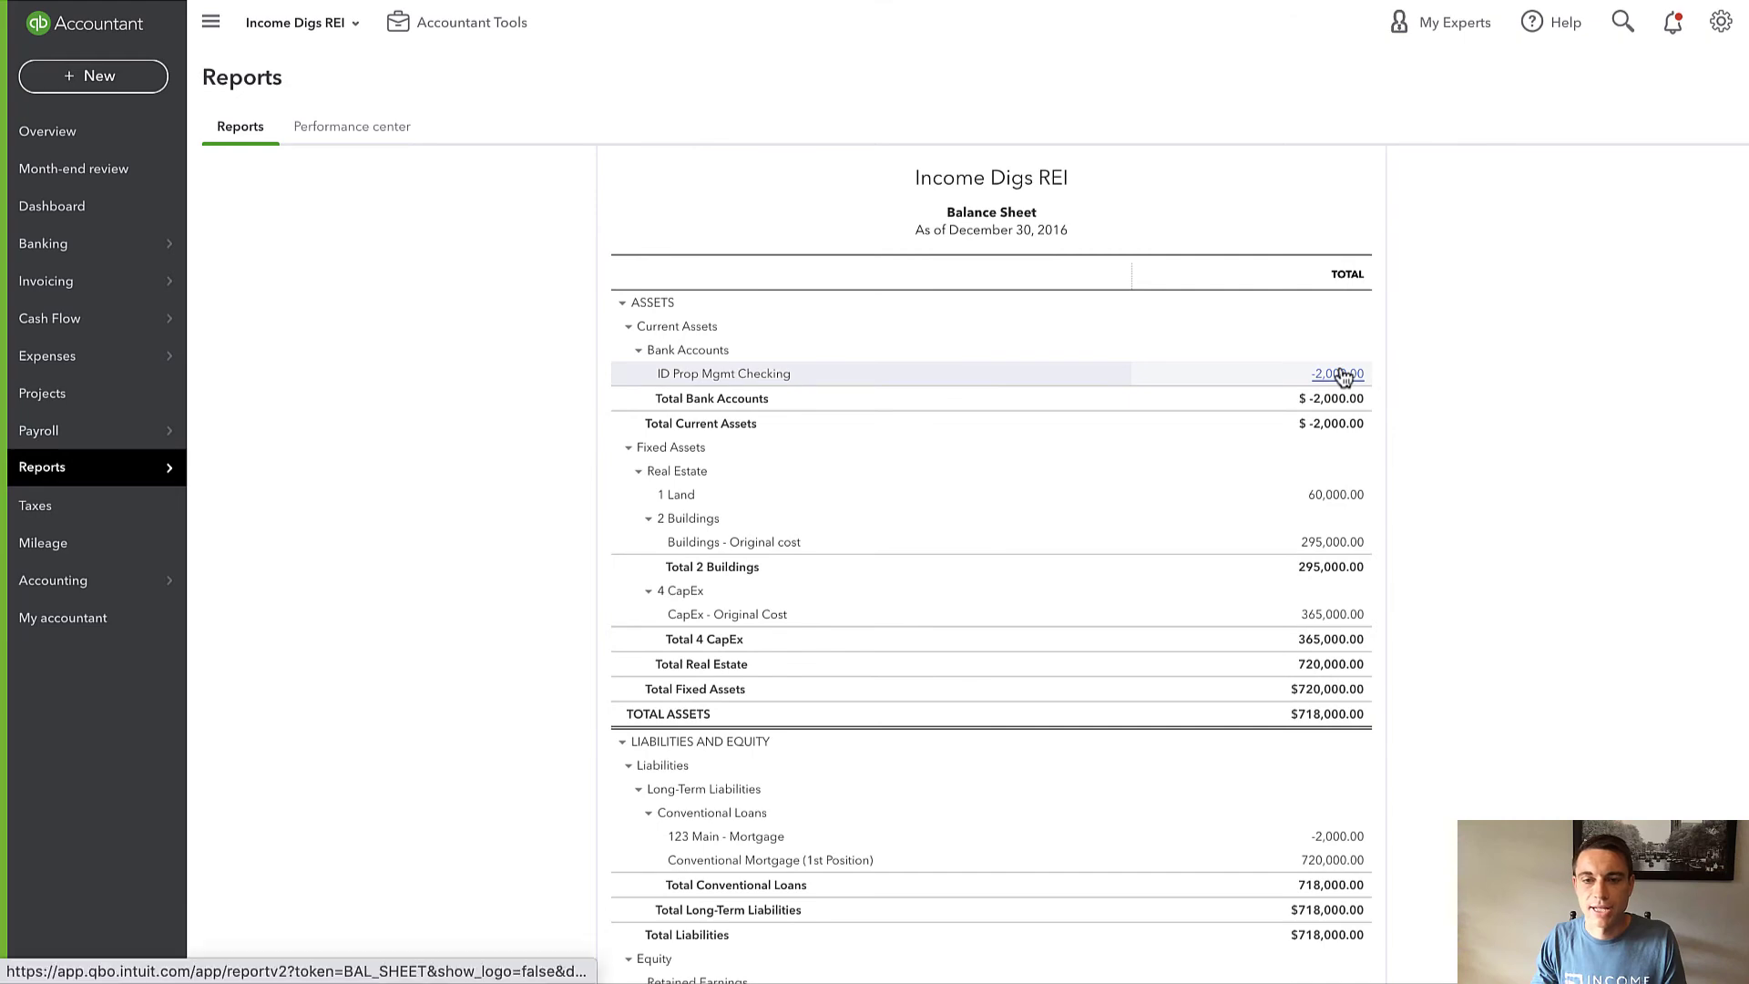
click(1340, 375)
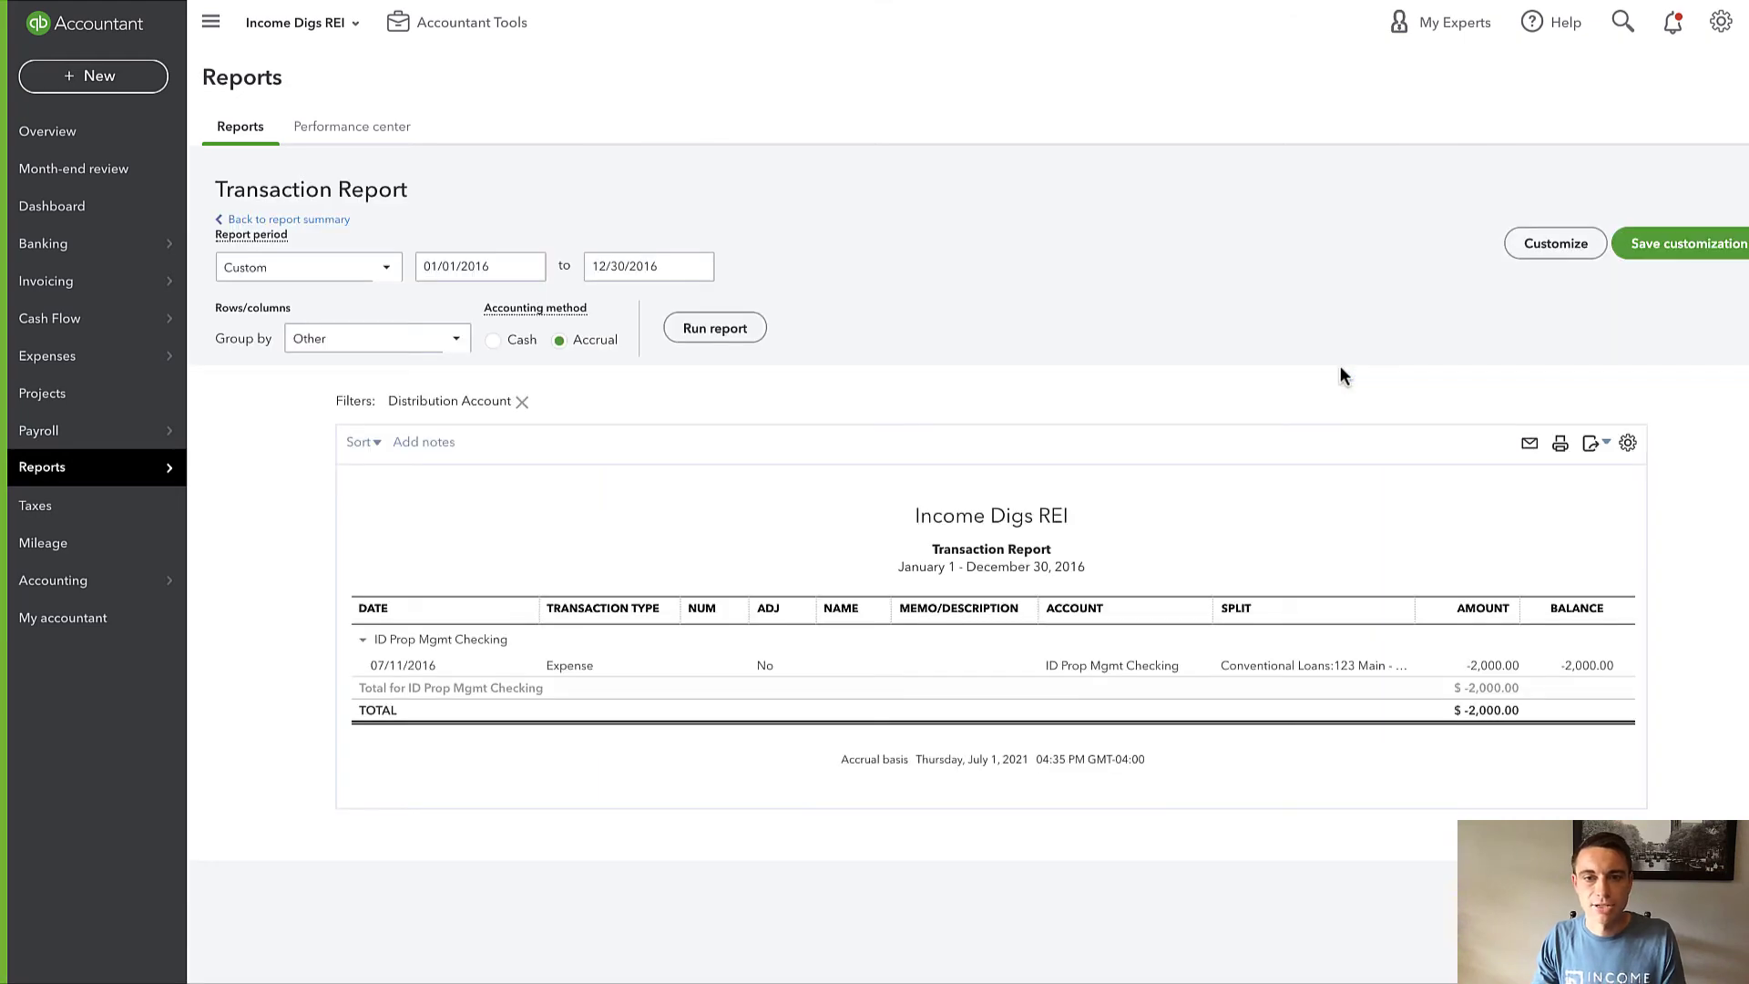
Recategorize the $2,000.00 checking expense to Conventional Mortgage (1st Position), class 123 Main St, and save.
click(1254, 672)
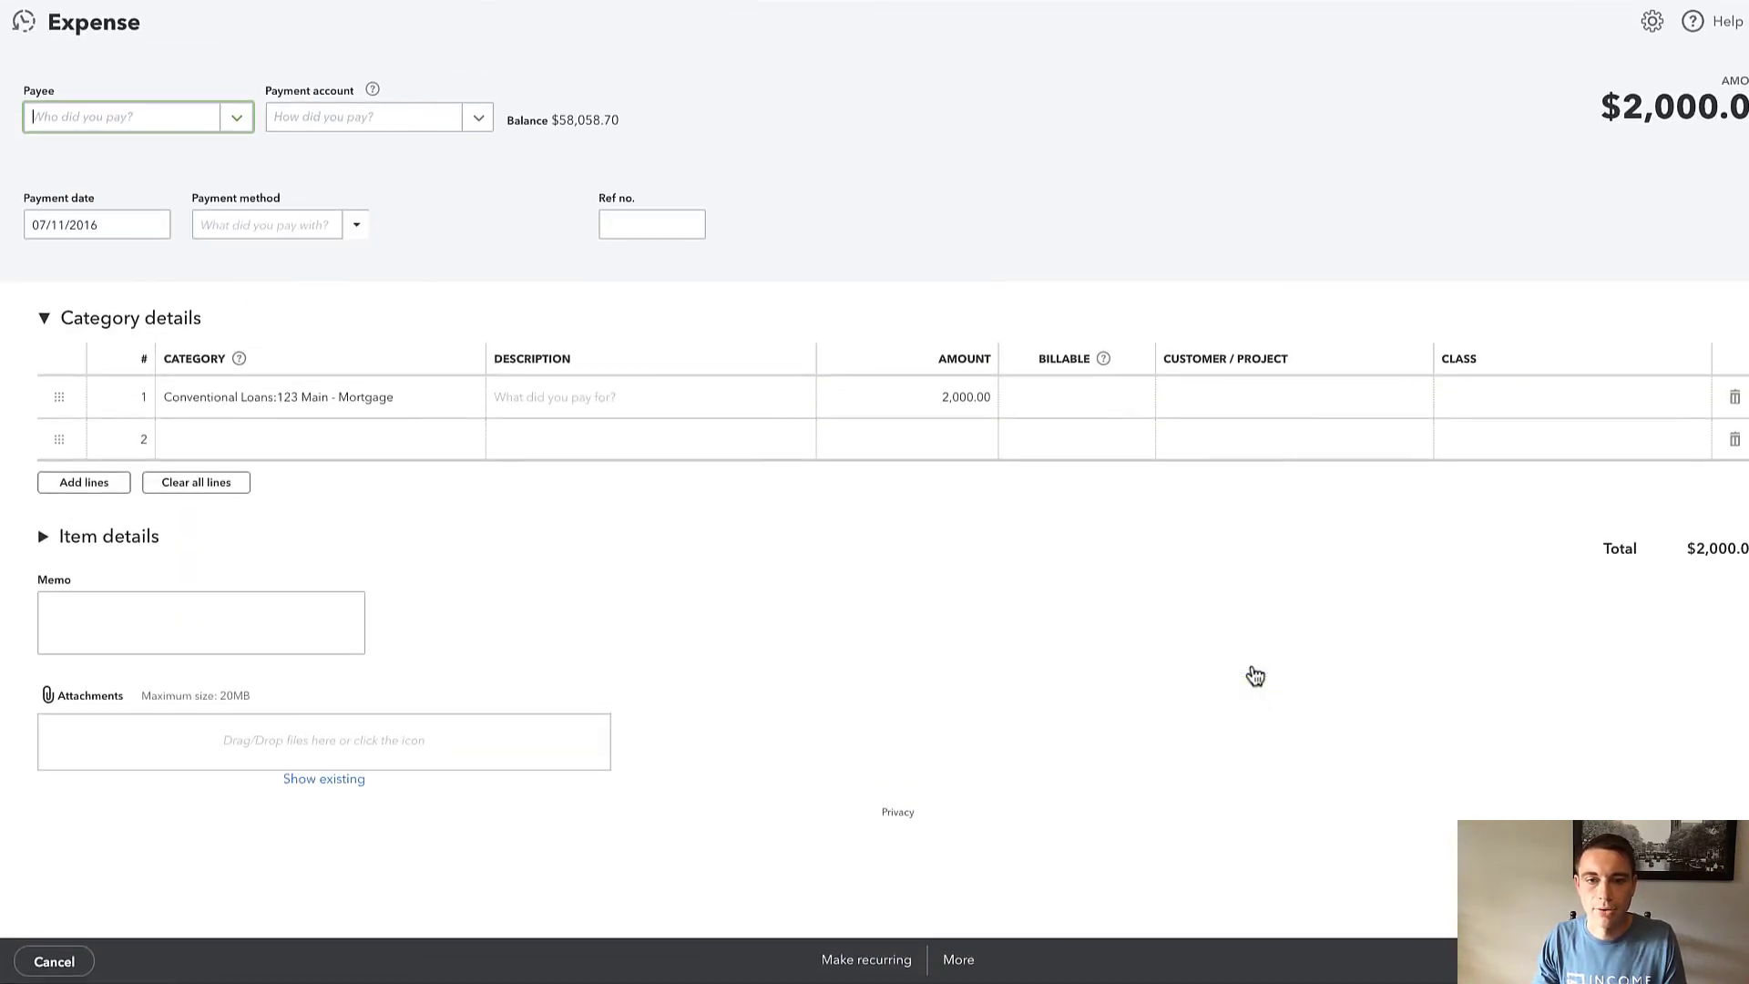
click(328, 408)
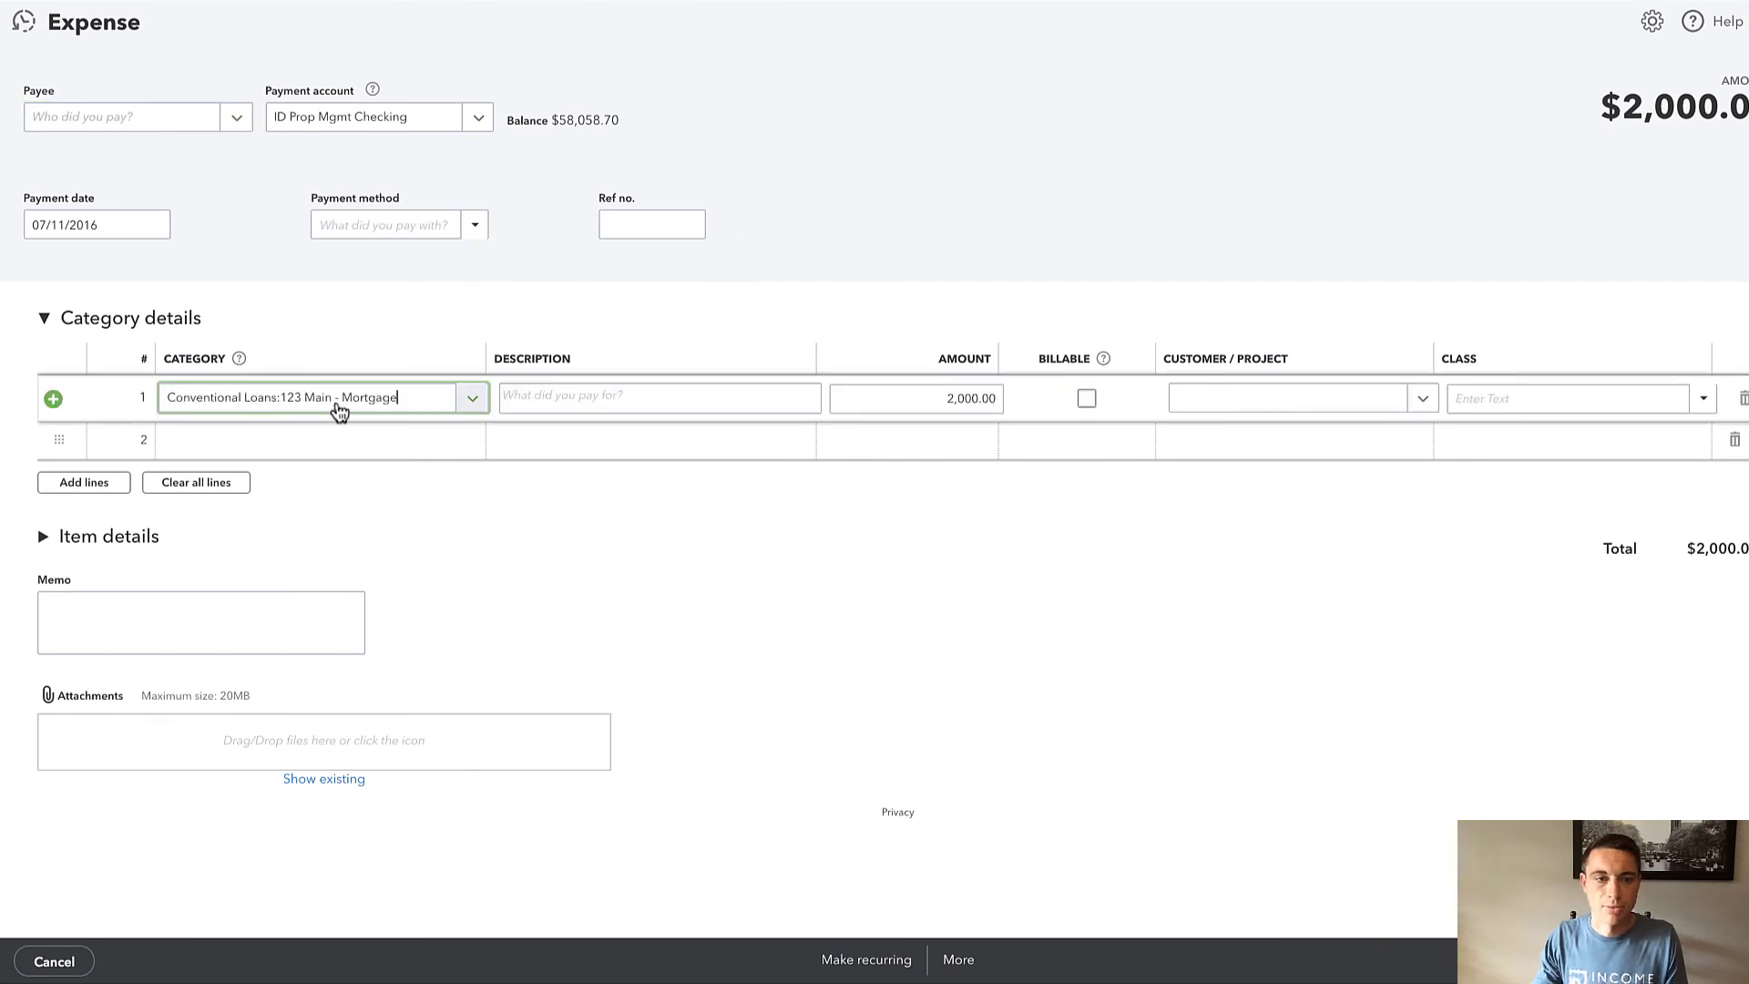
text(123)
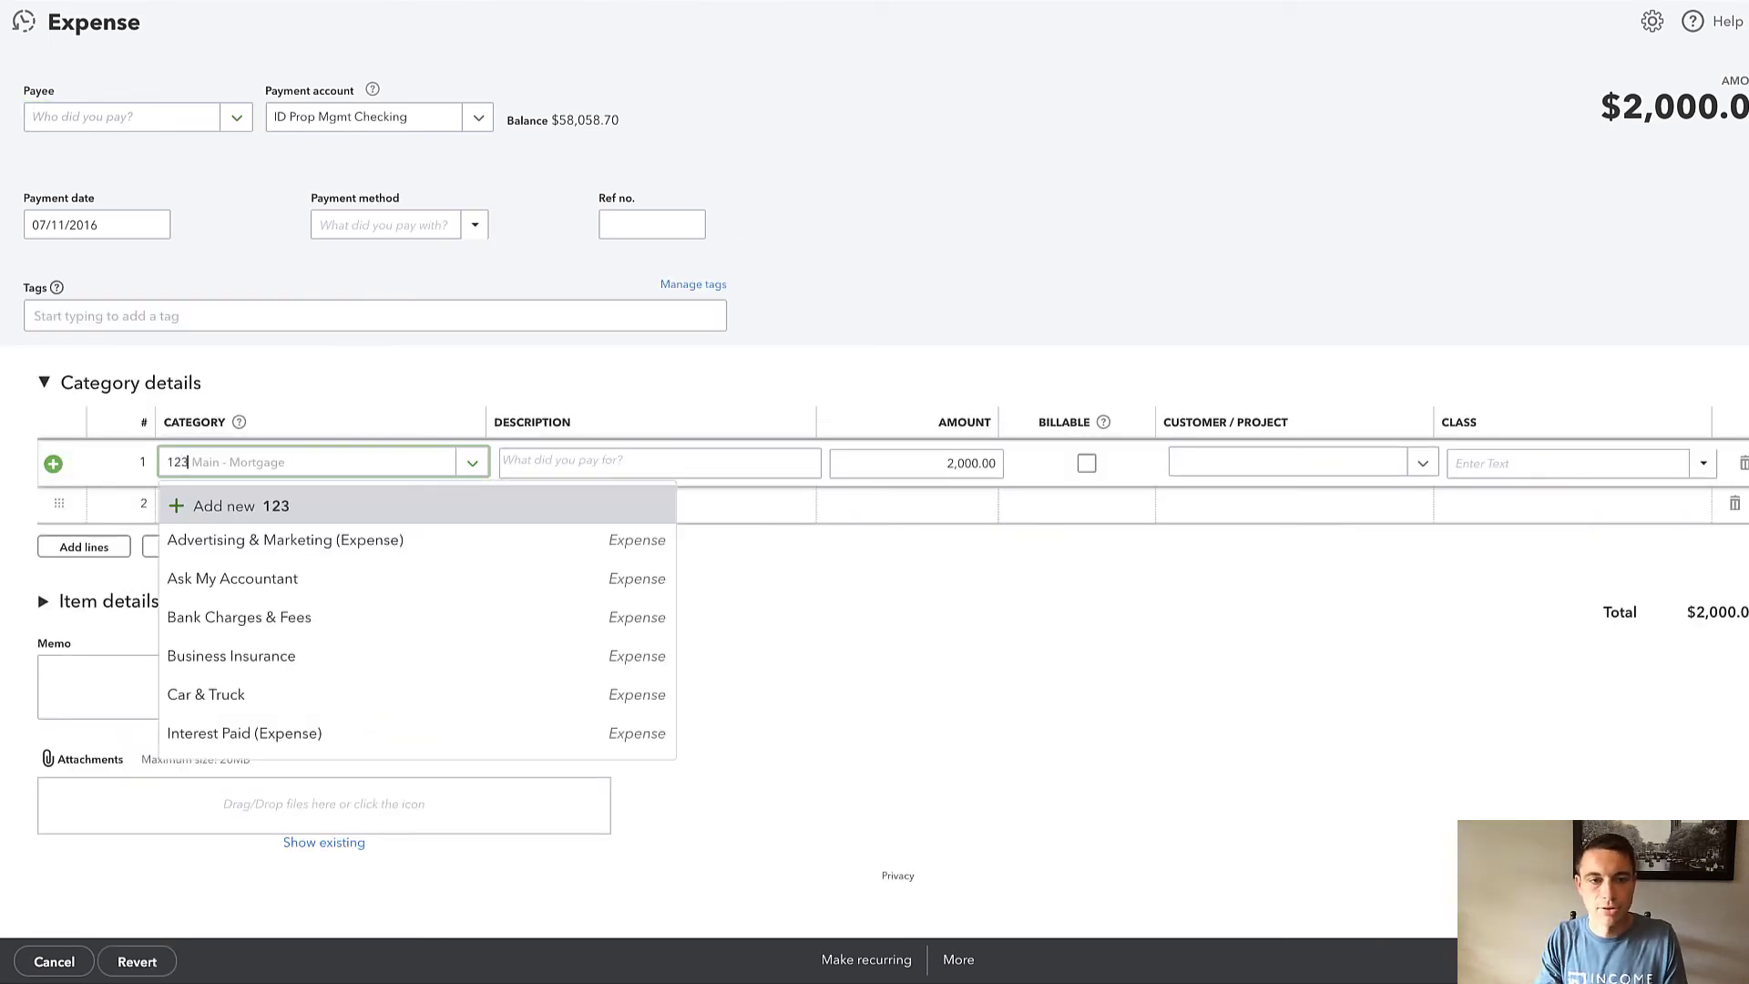
text(1st)
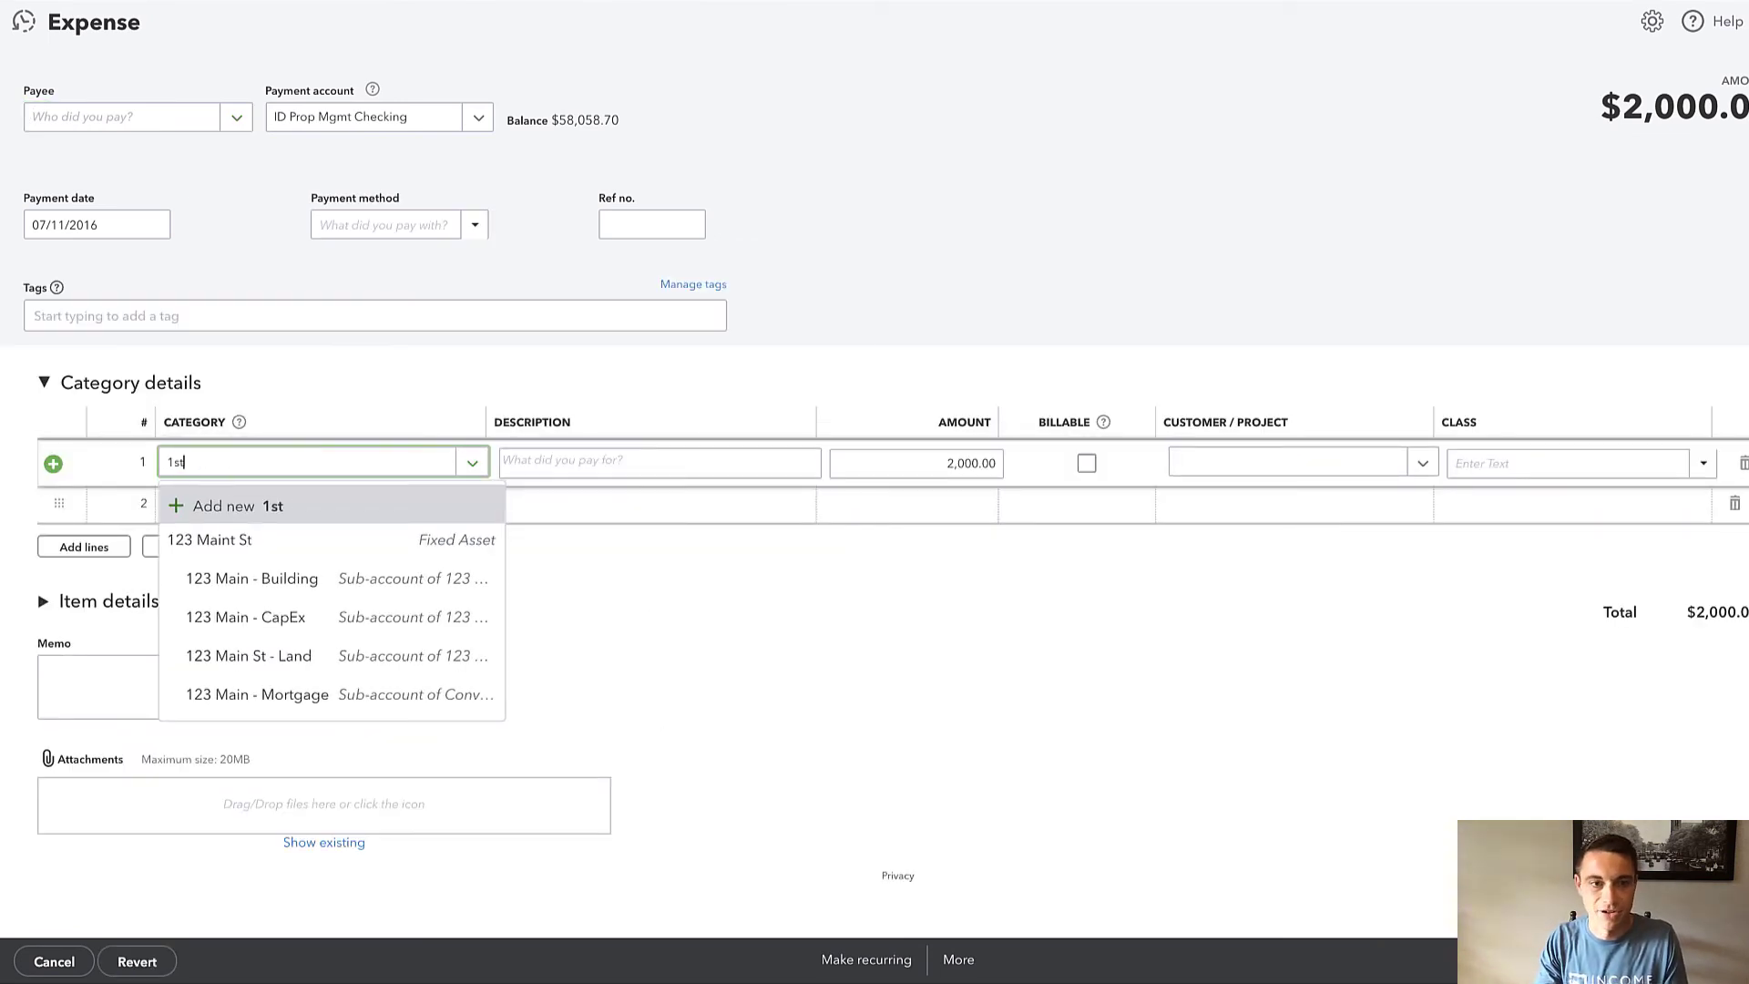
click(351, 535)
click(1491, 463)
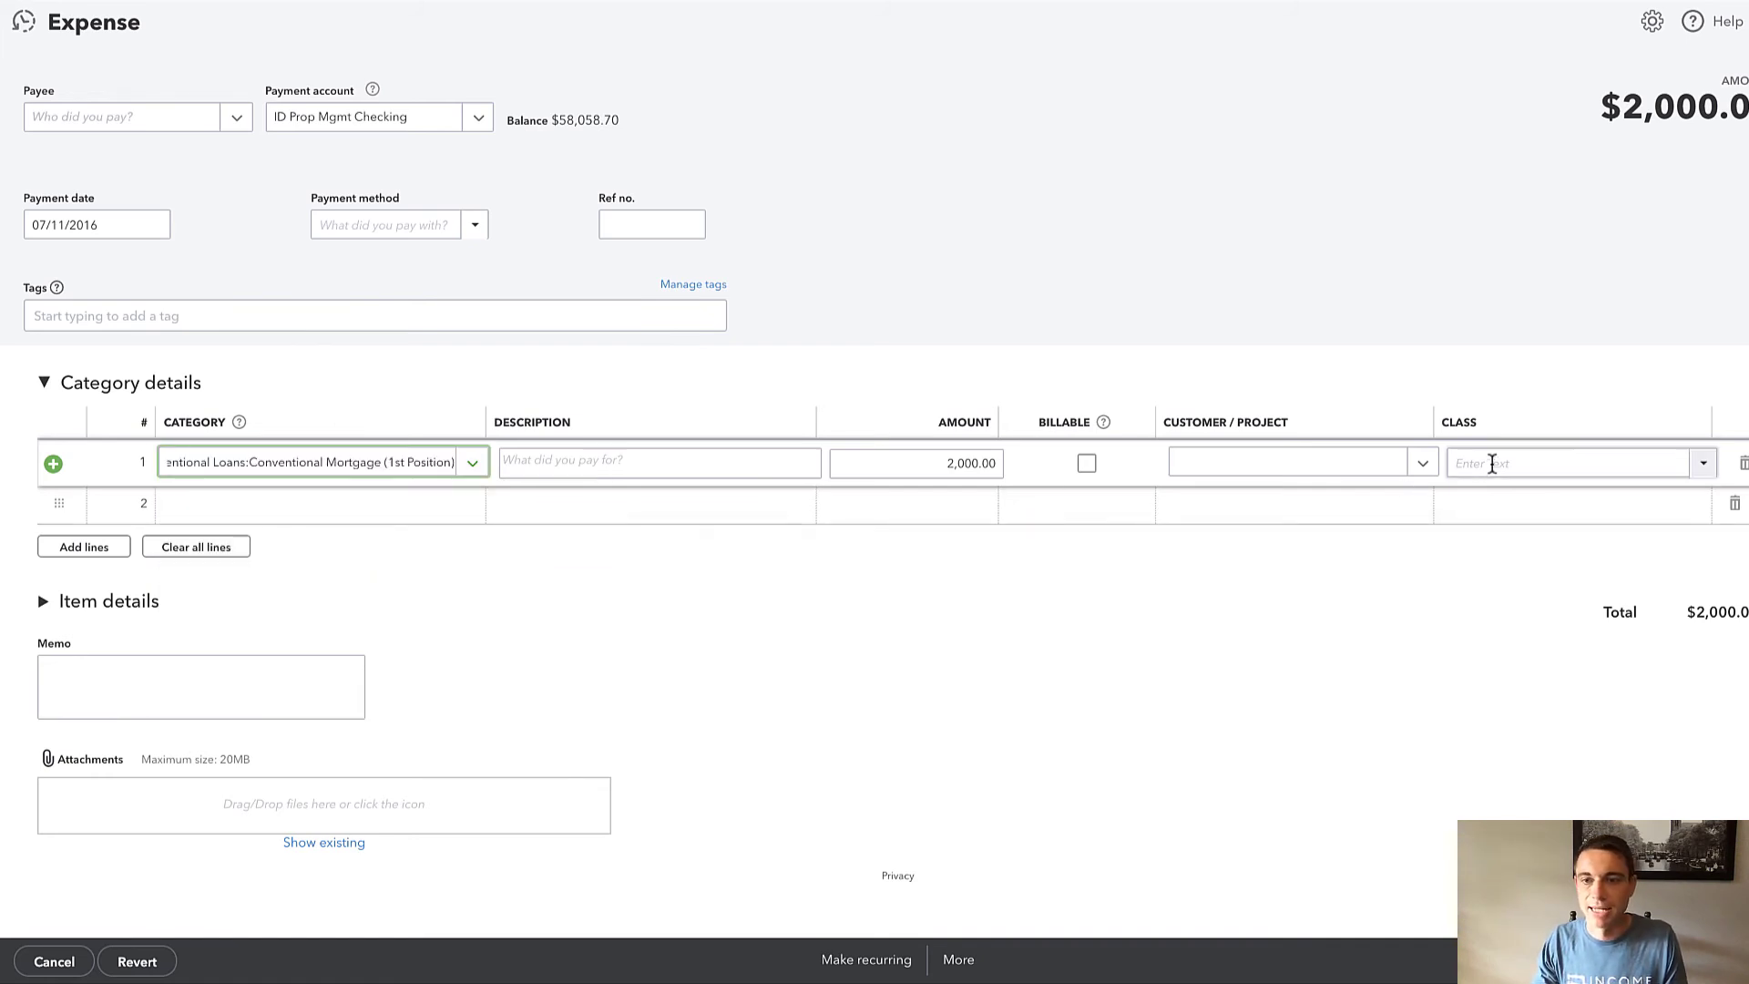
text(123)
click(1507, 532)
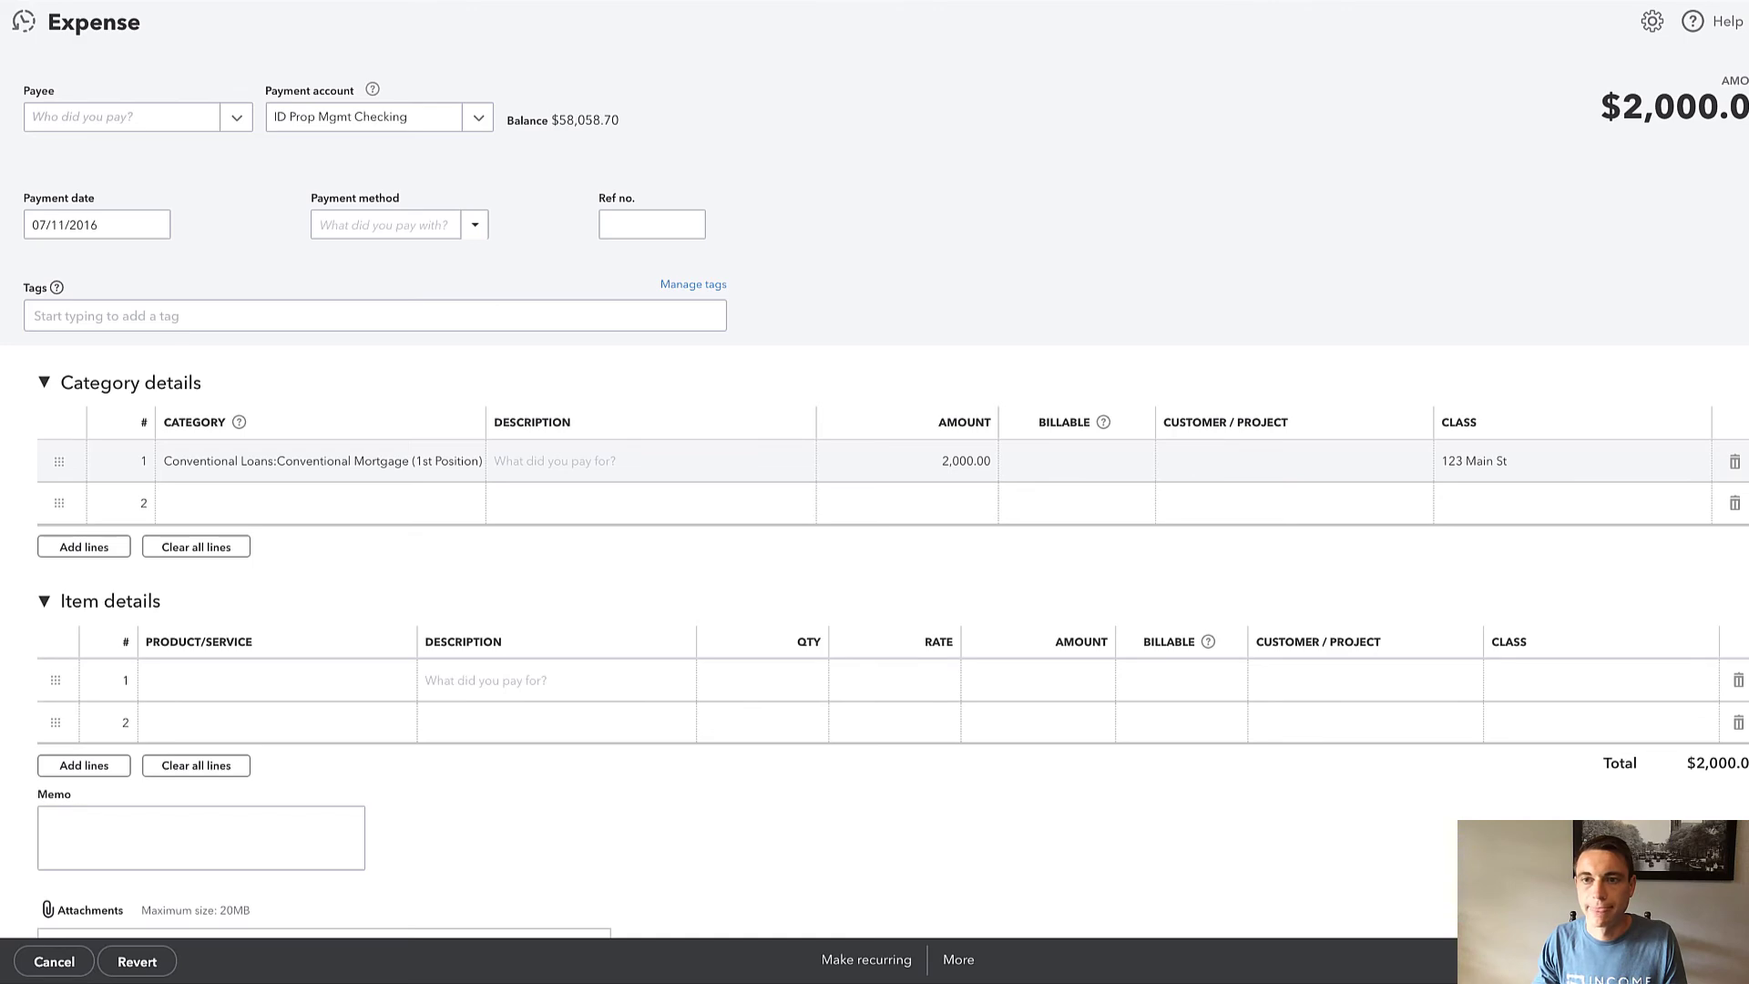
click(1676, 961)
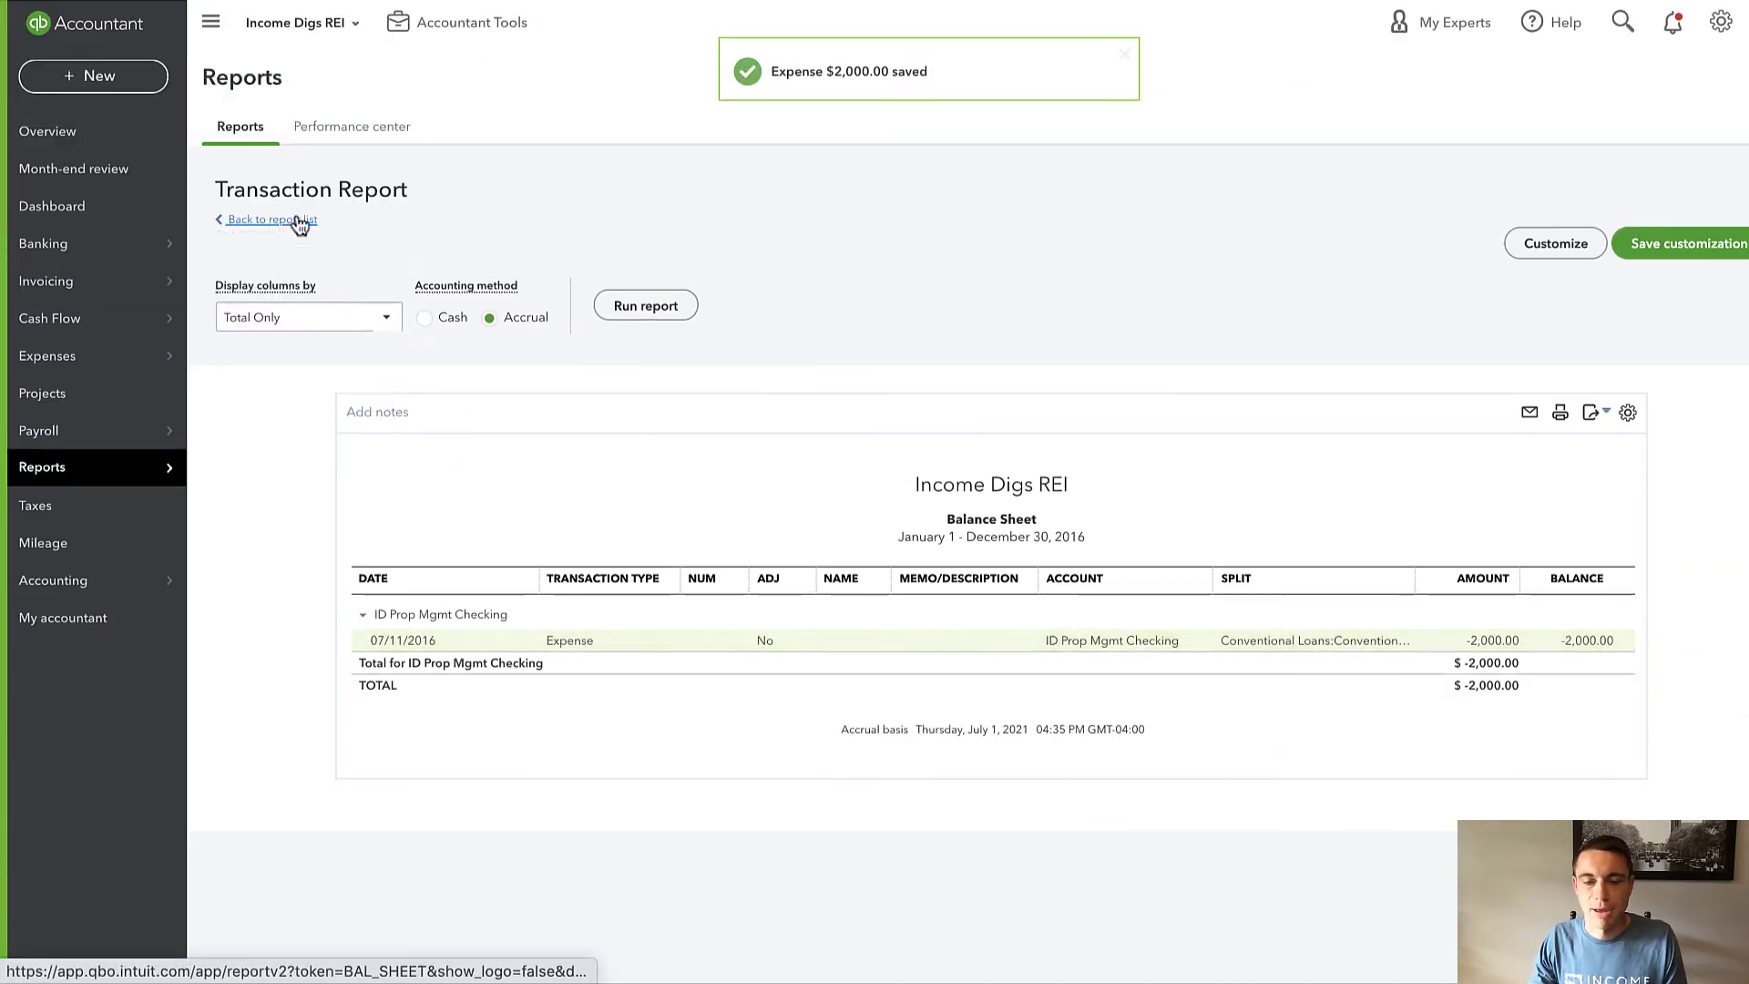
Go back to the Balance Sheet and review Land, Buildings and CapEx under Real Estate against the mortgage.
click(307, 225)
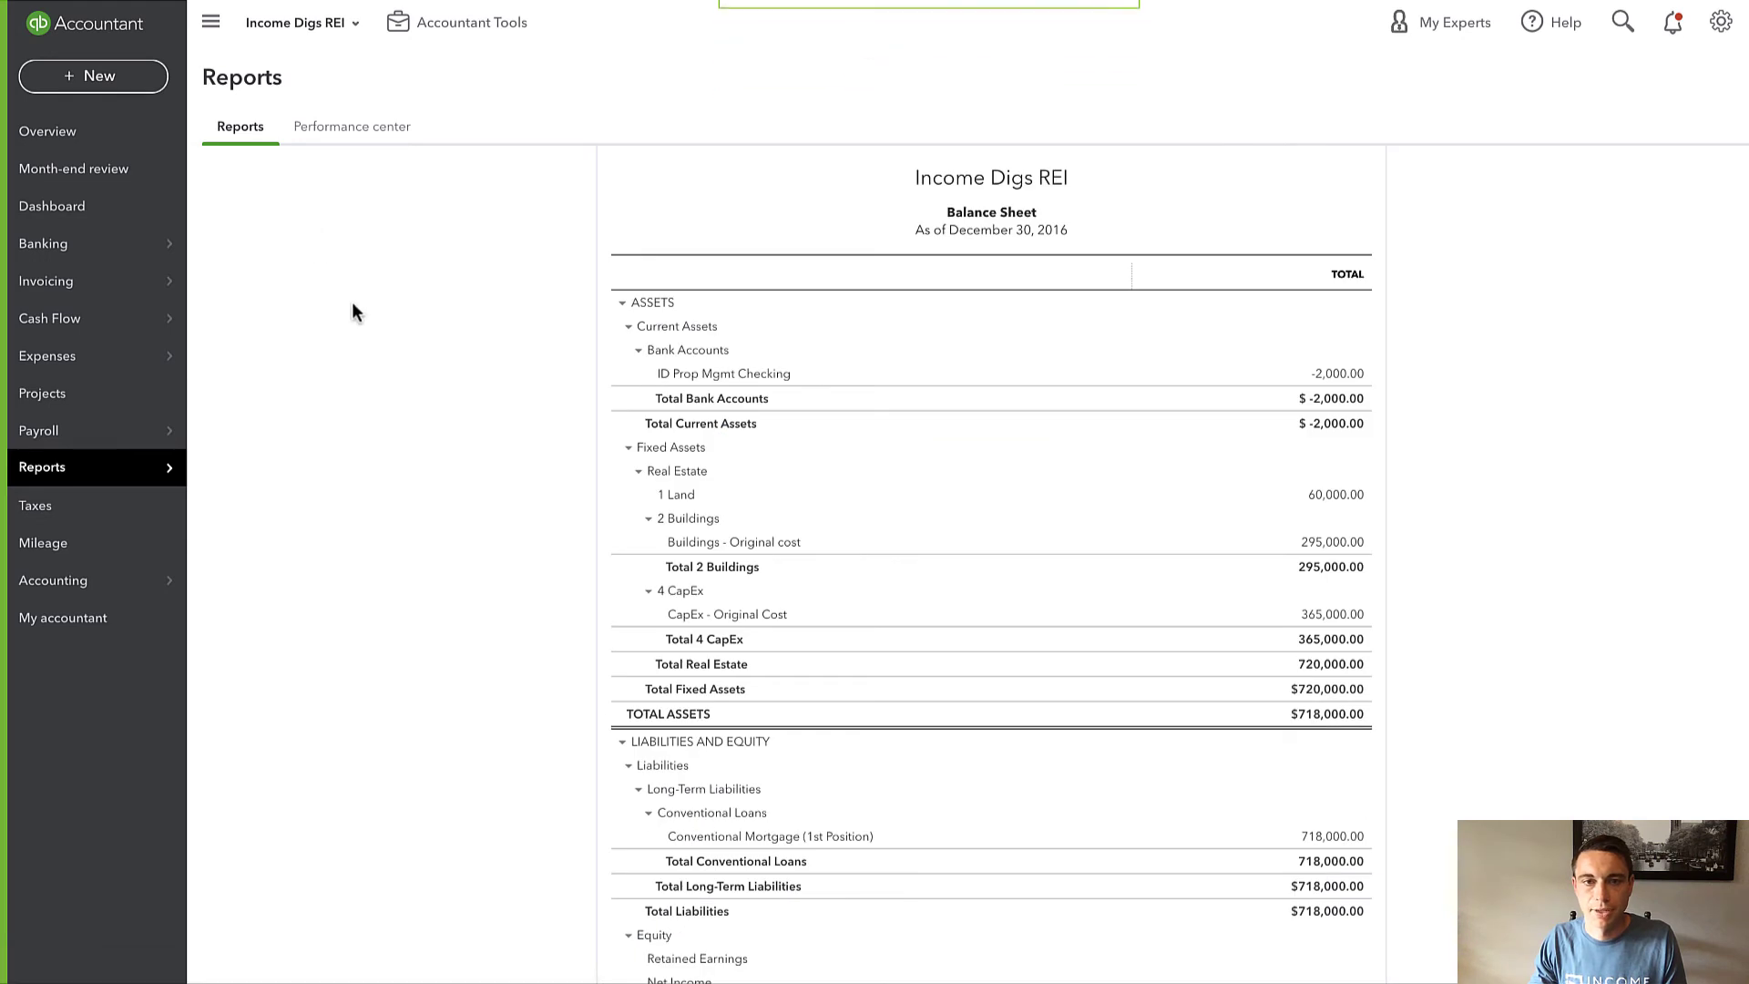
scroll(1283, 716, down, 2)
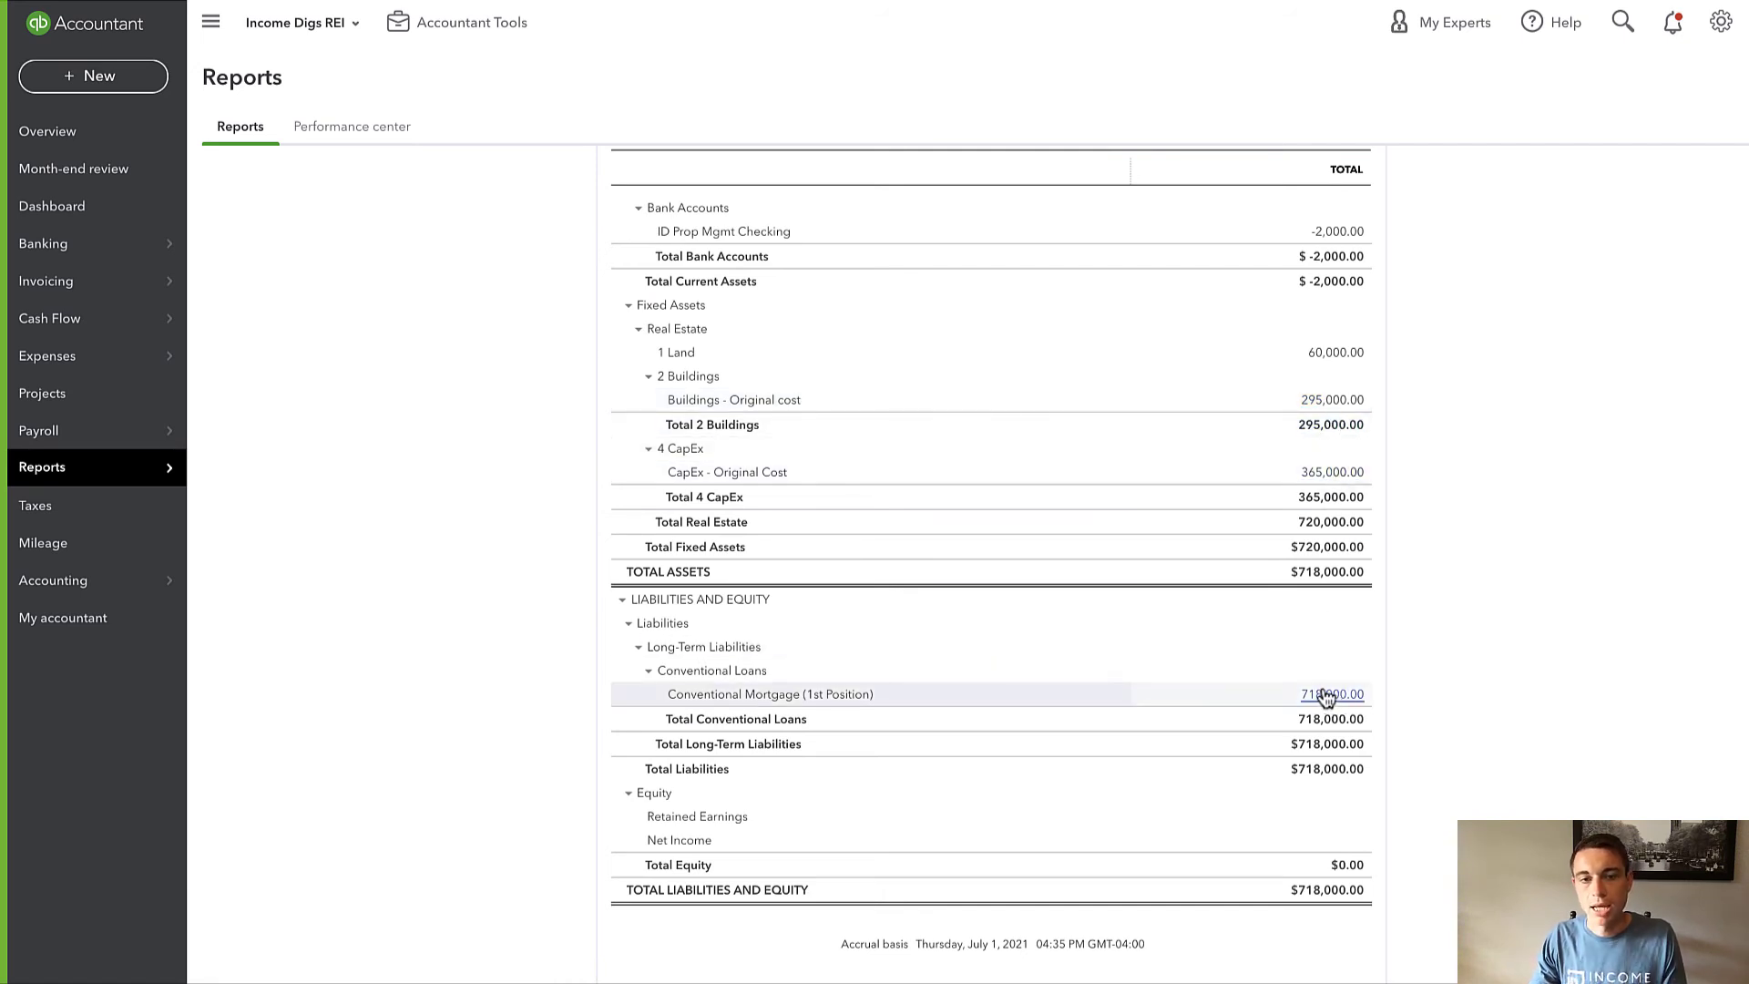
scroll(1155, 617, up, 2)
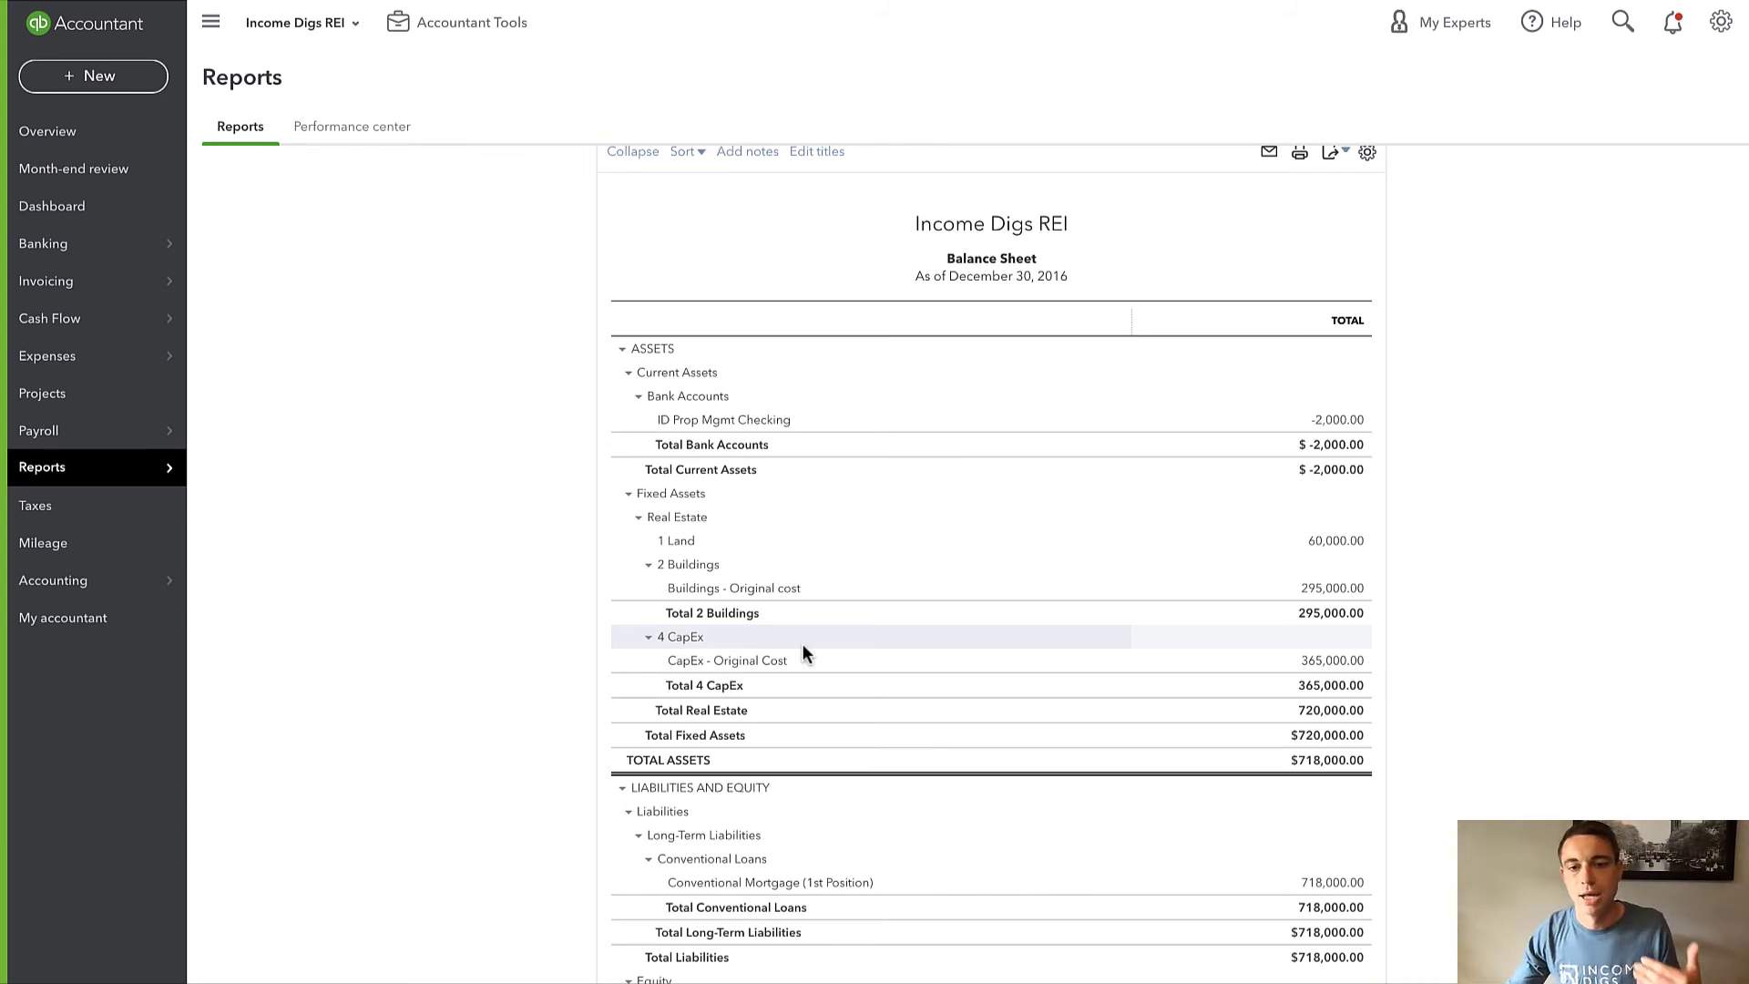
scroll(877, 651, down, 3)
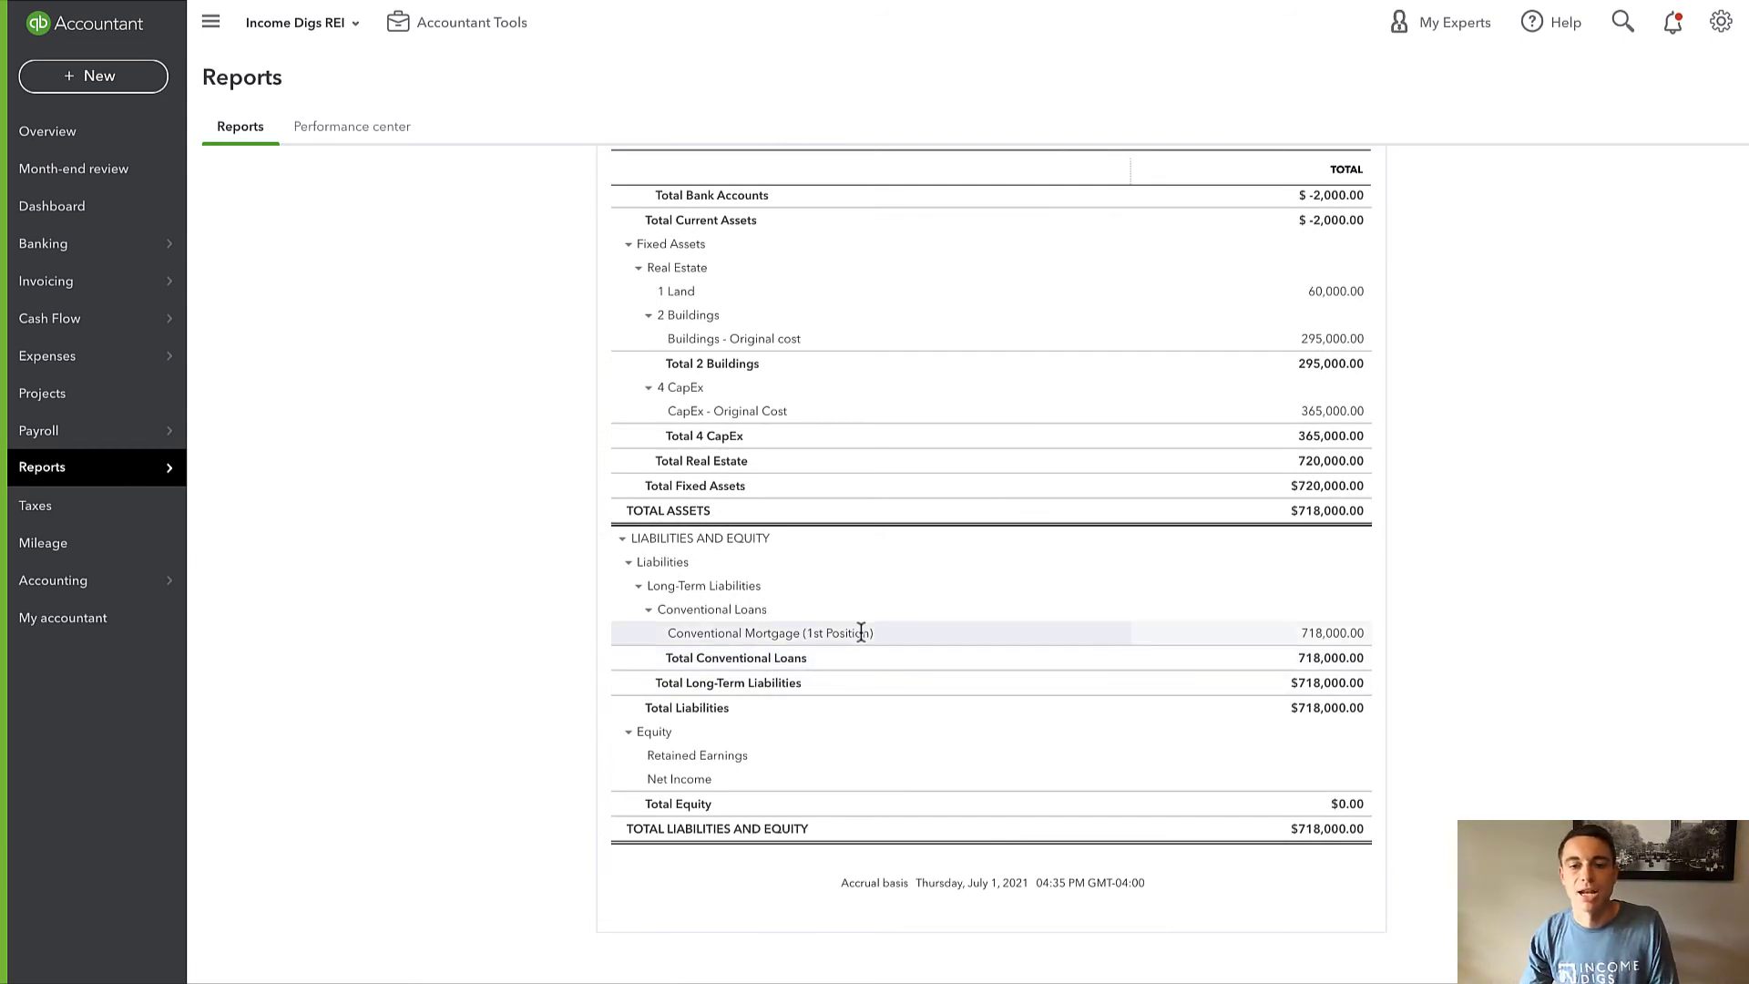
scroll(859, 638, up, 4)
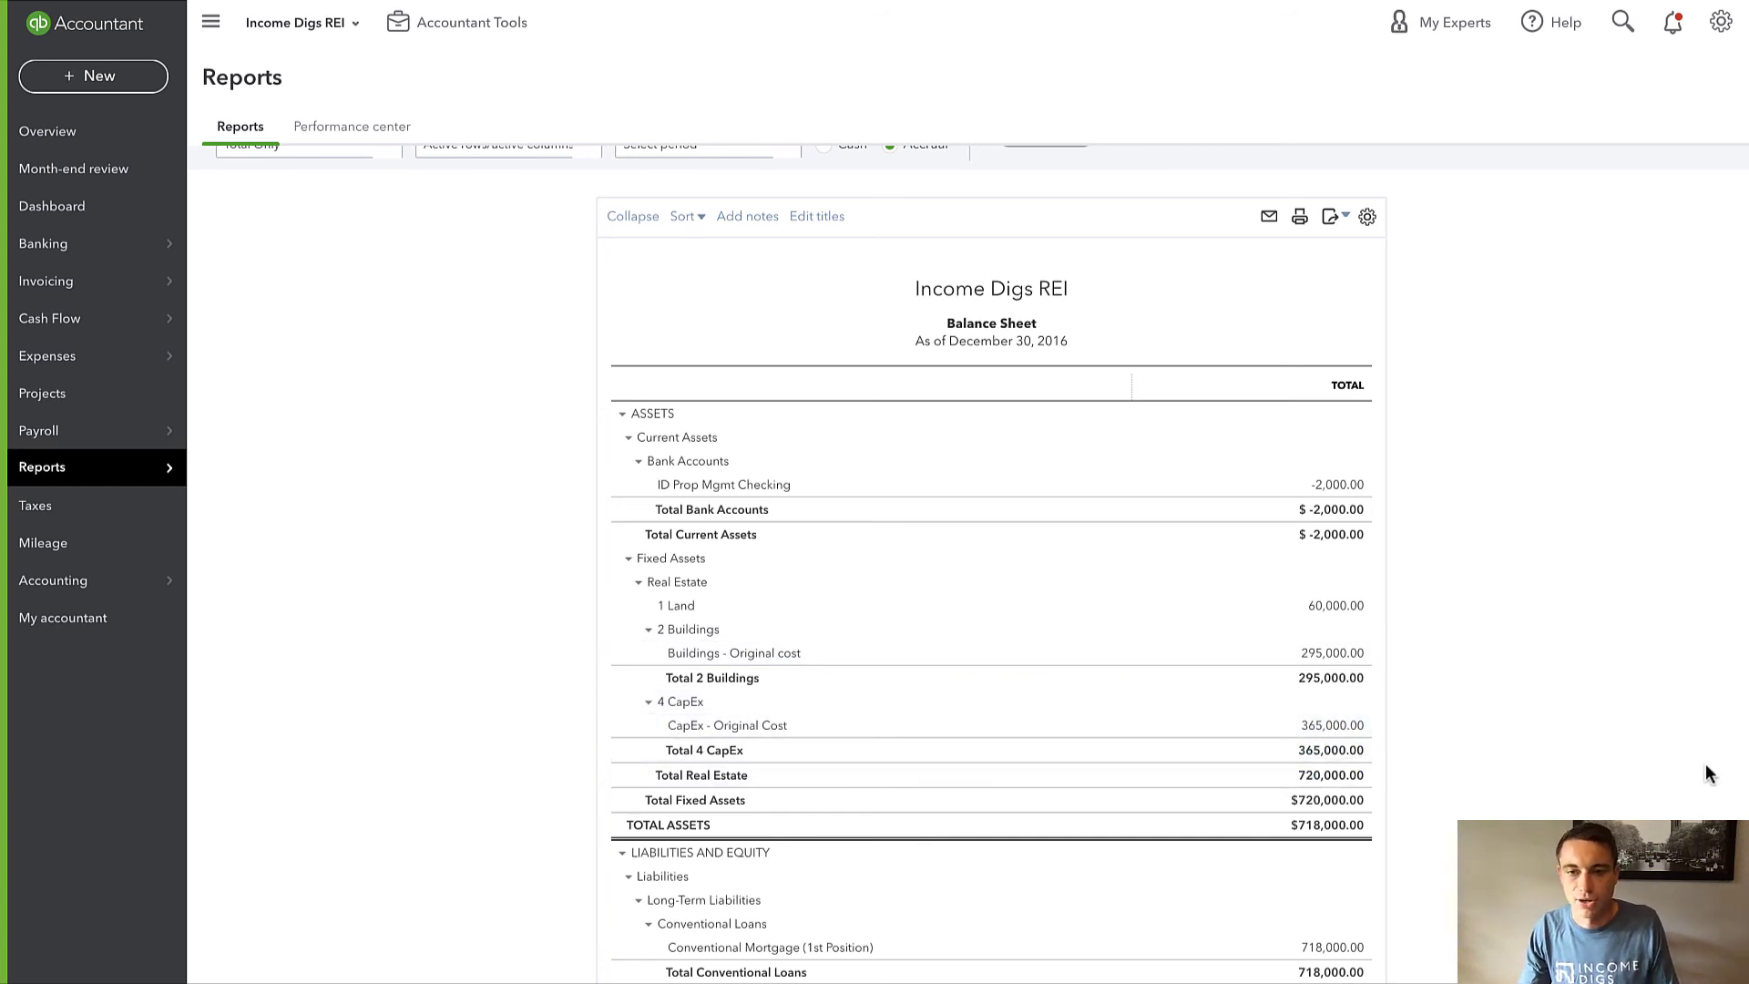
scroll(1642, 716, up, 2)
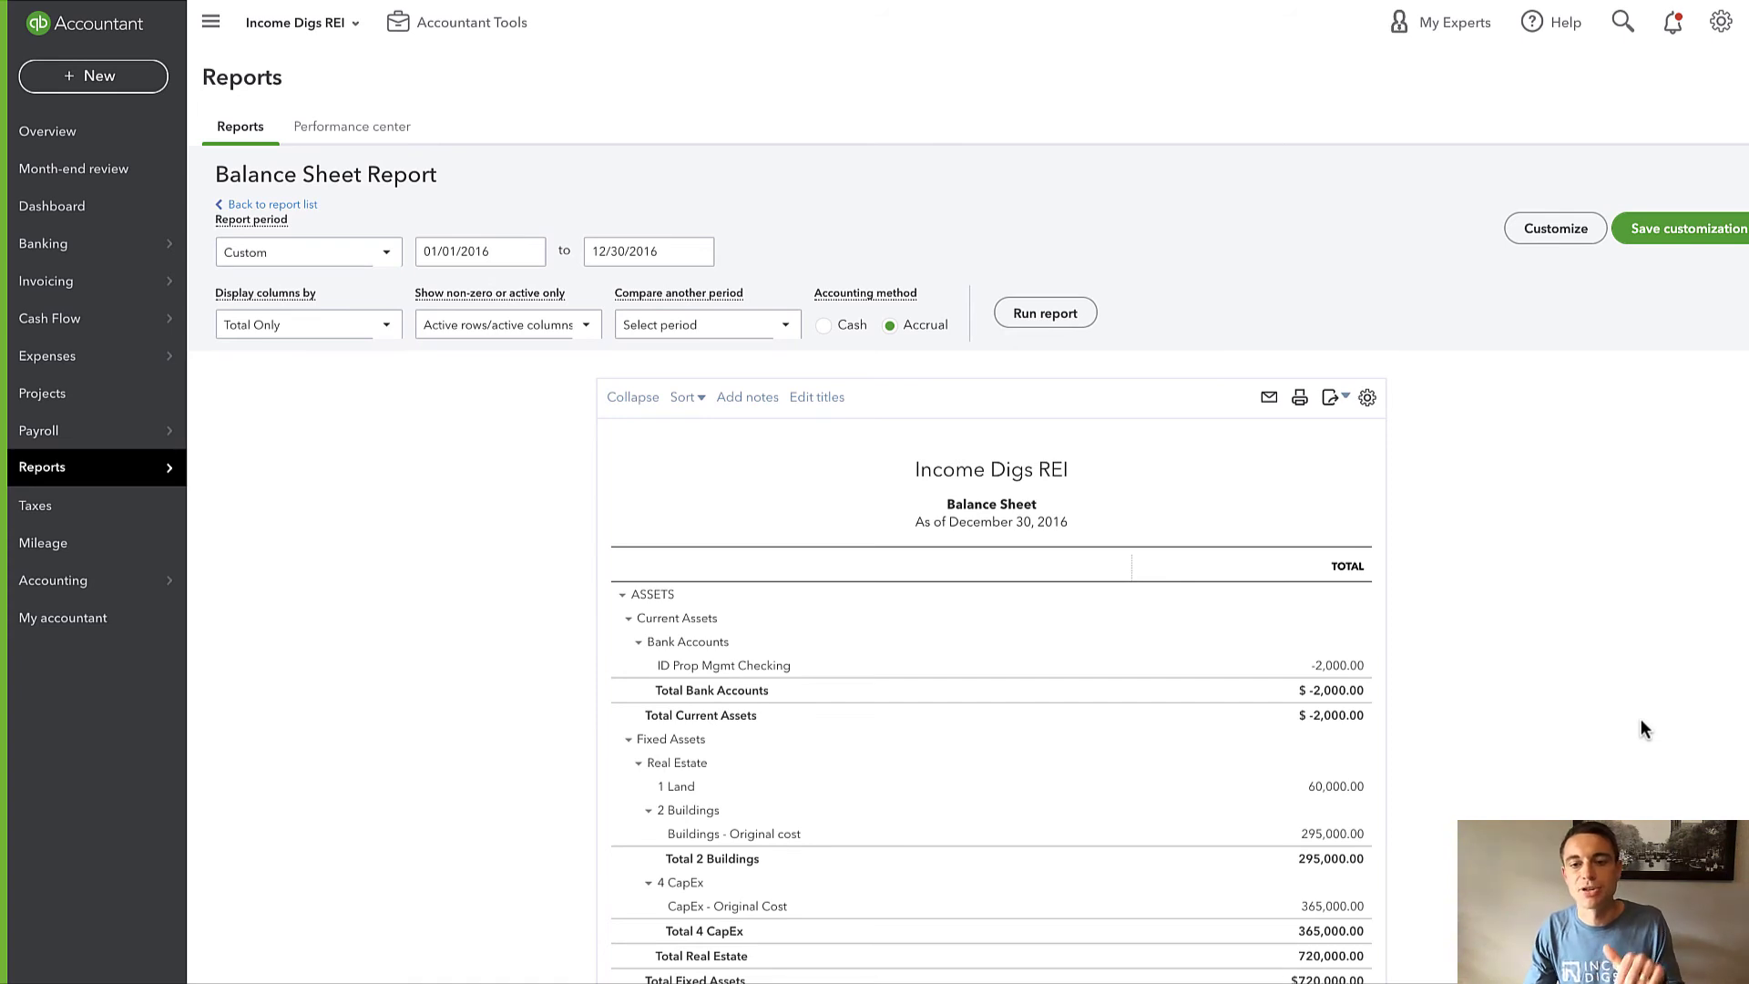
Rerun the Balance Sheet with columns displayed by Classes and scroll through the class columns.
click(344, 335)
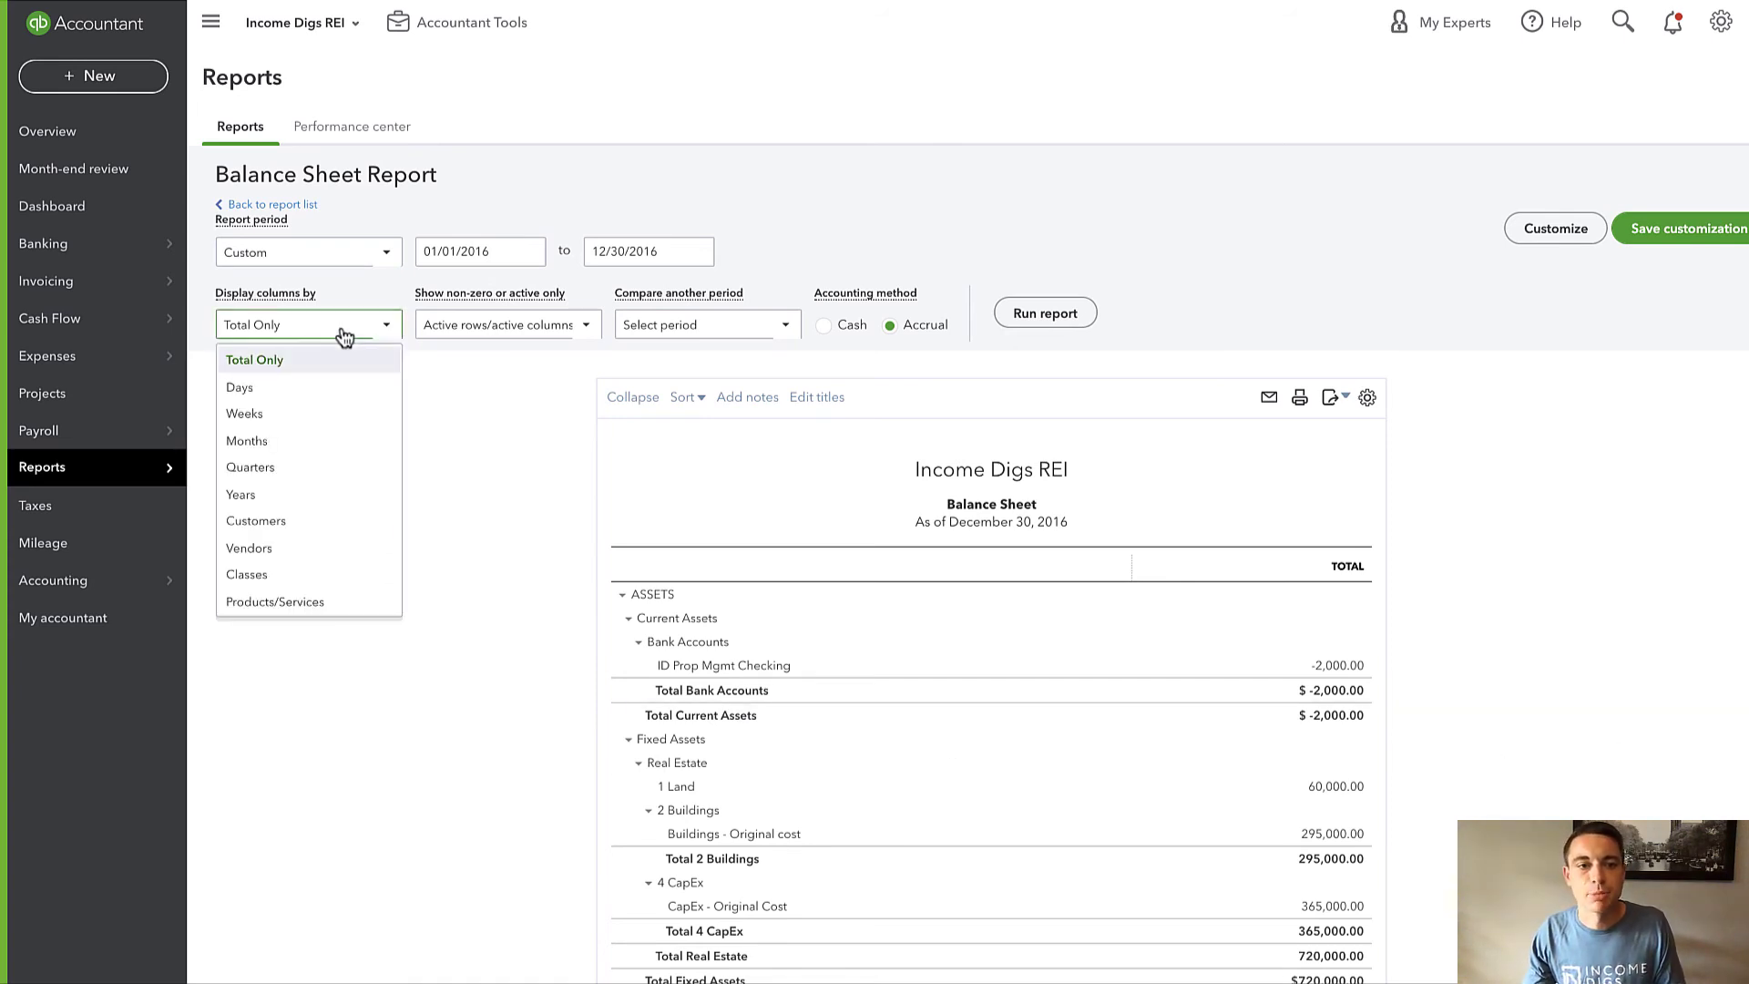
click(267, 579)
click(1025, 313)
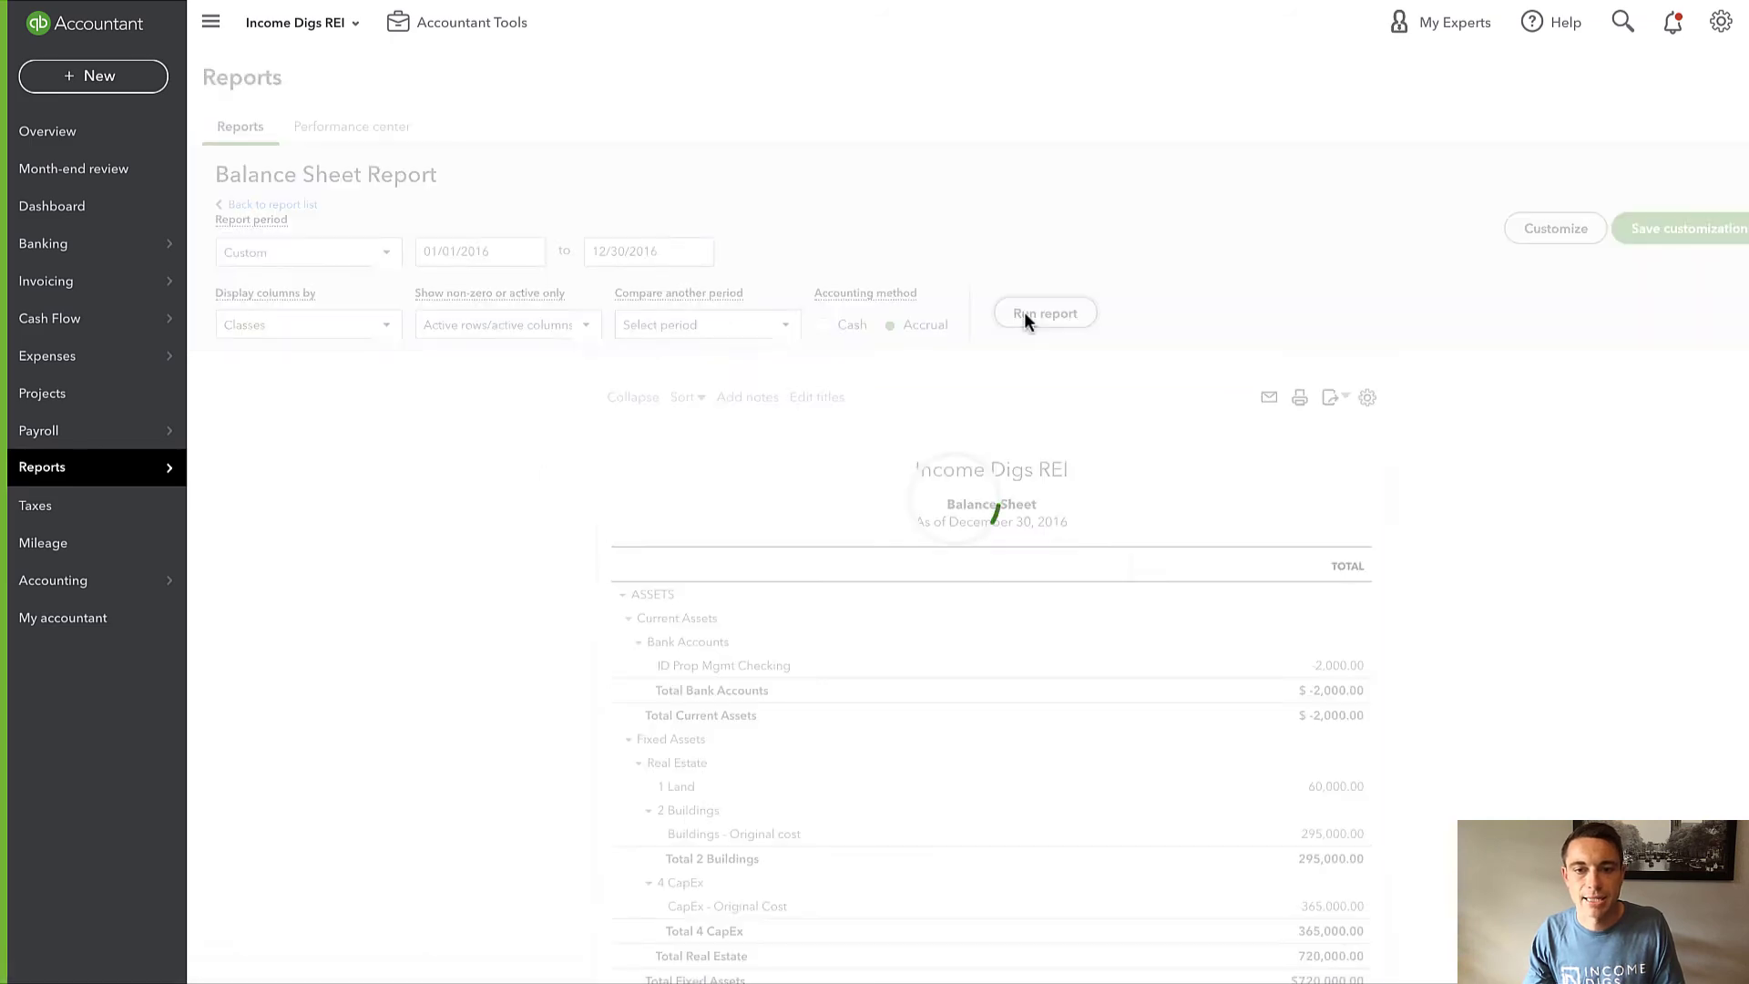
scroll(1024, 312, down, 3)
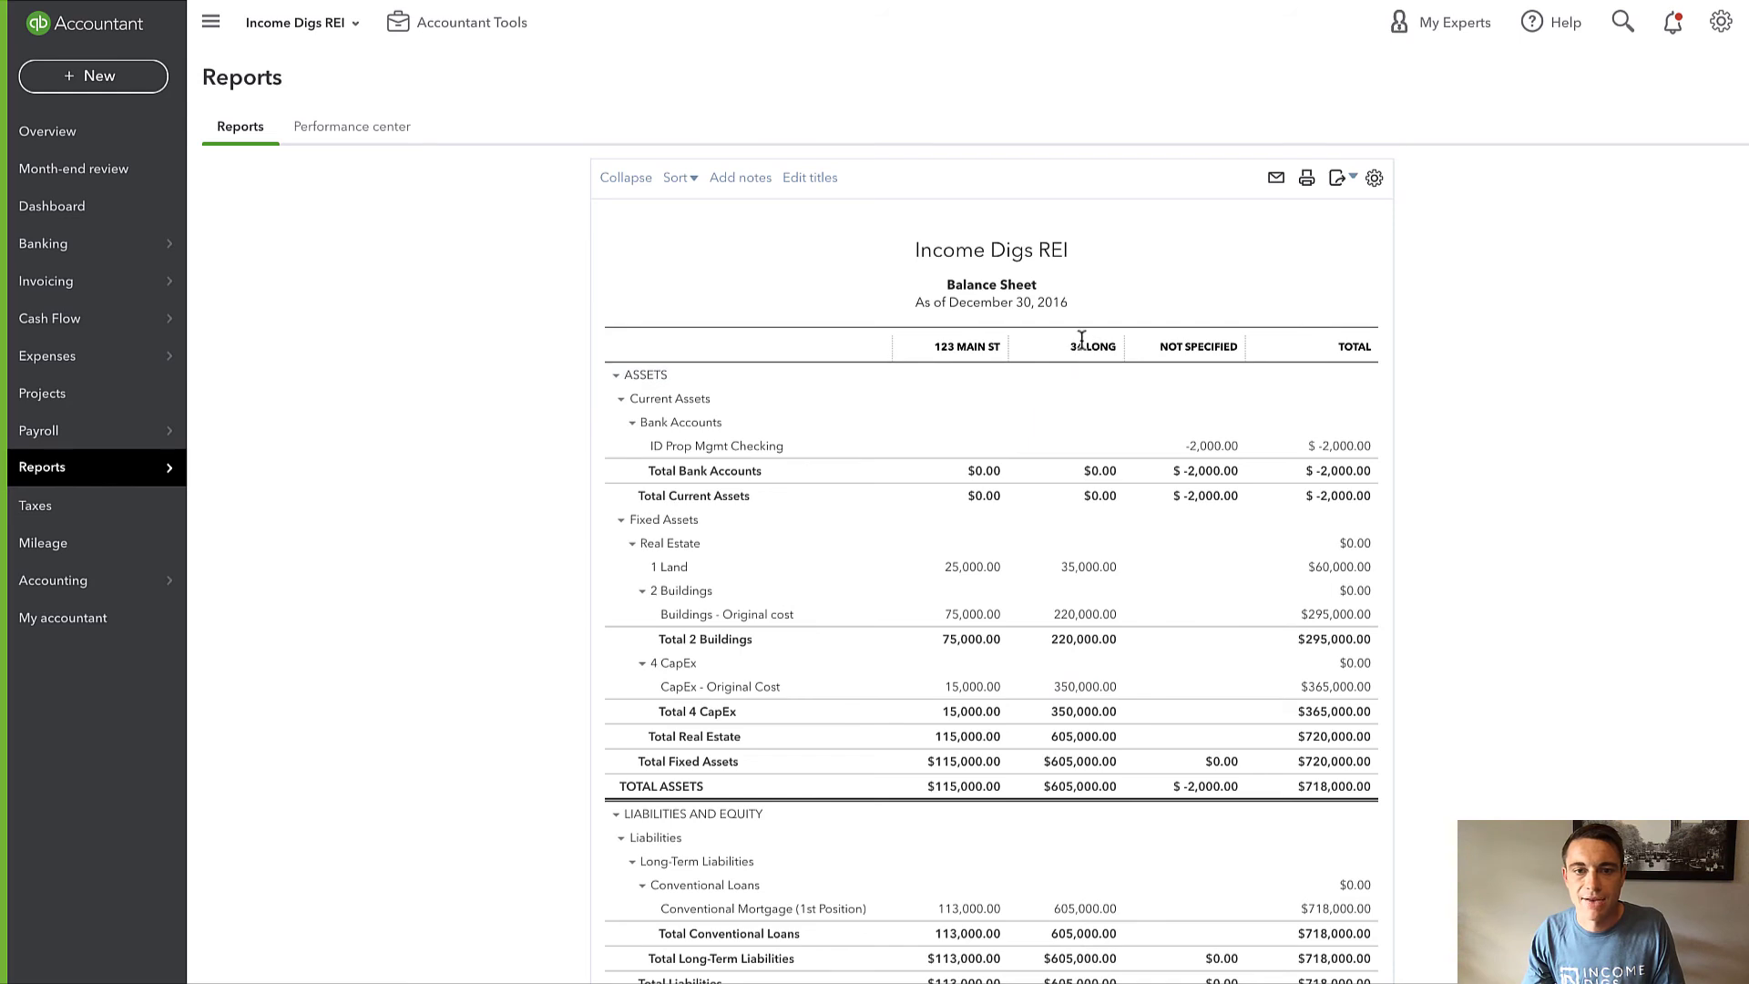
scroll(1014, 529, down, 2)
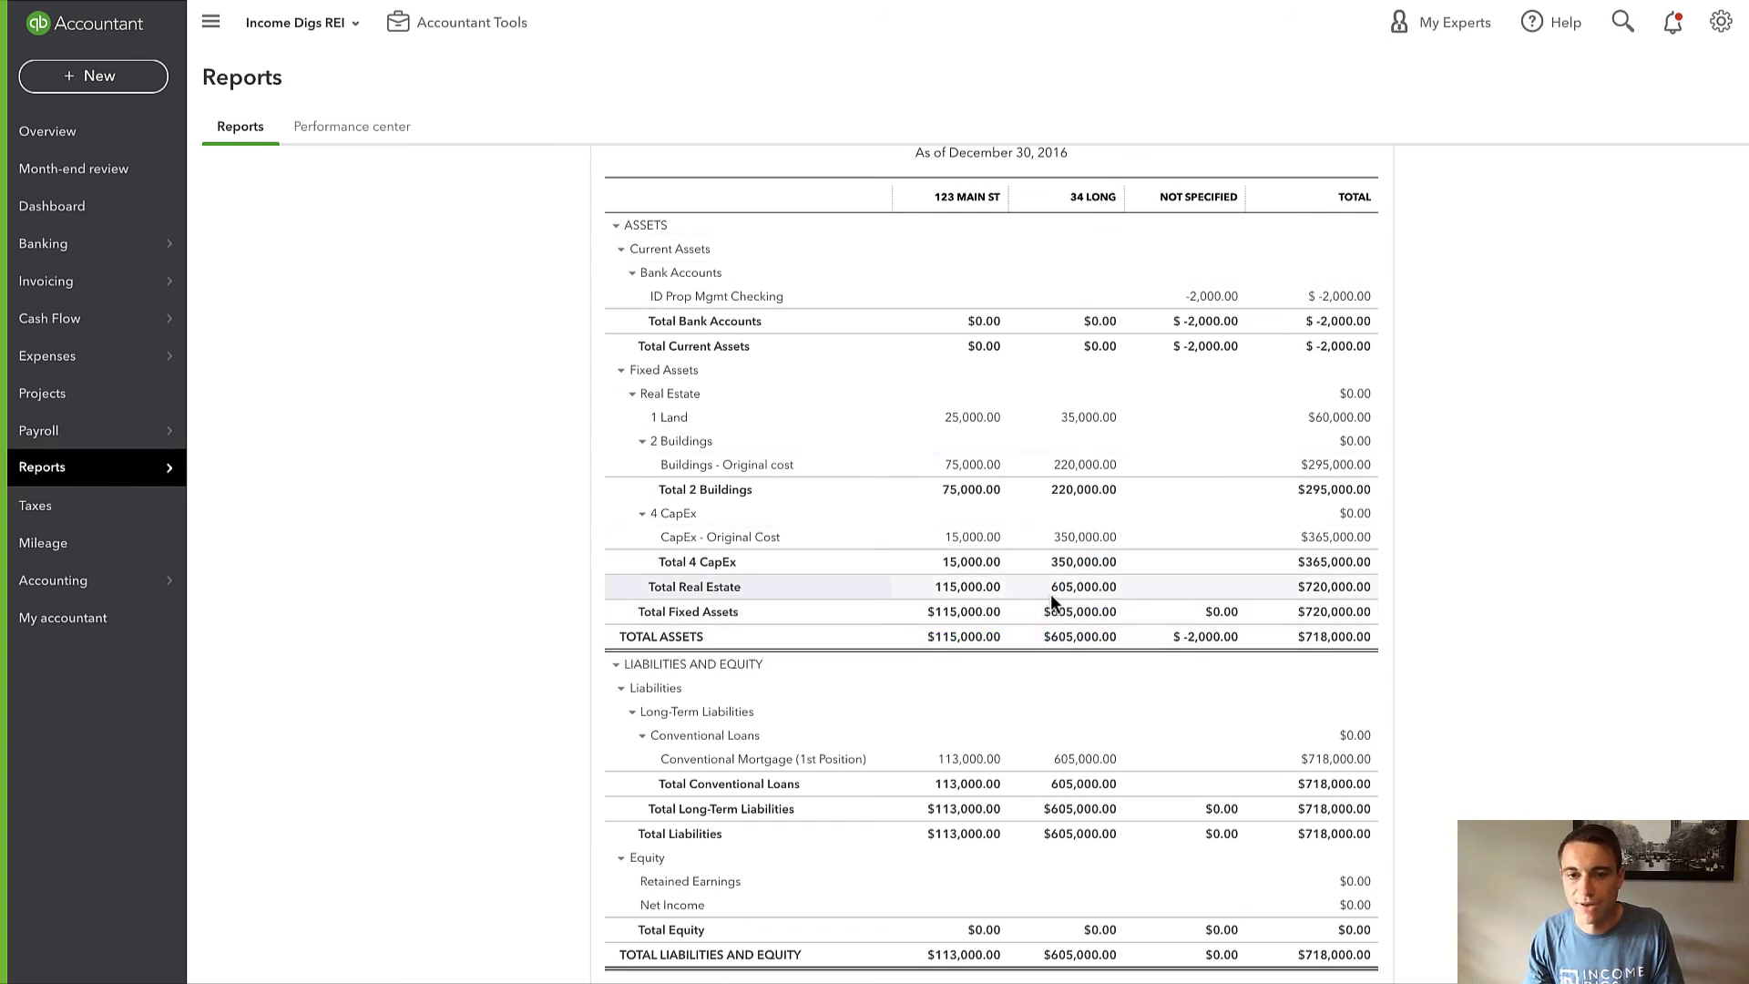
scroll(1055, 593, down, 1)
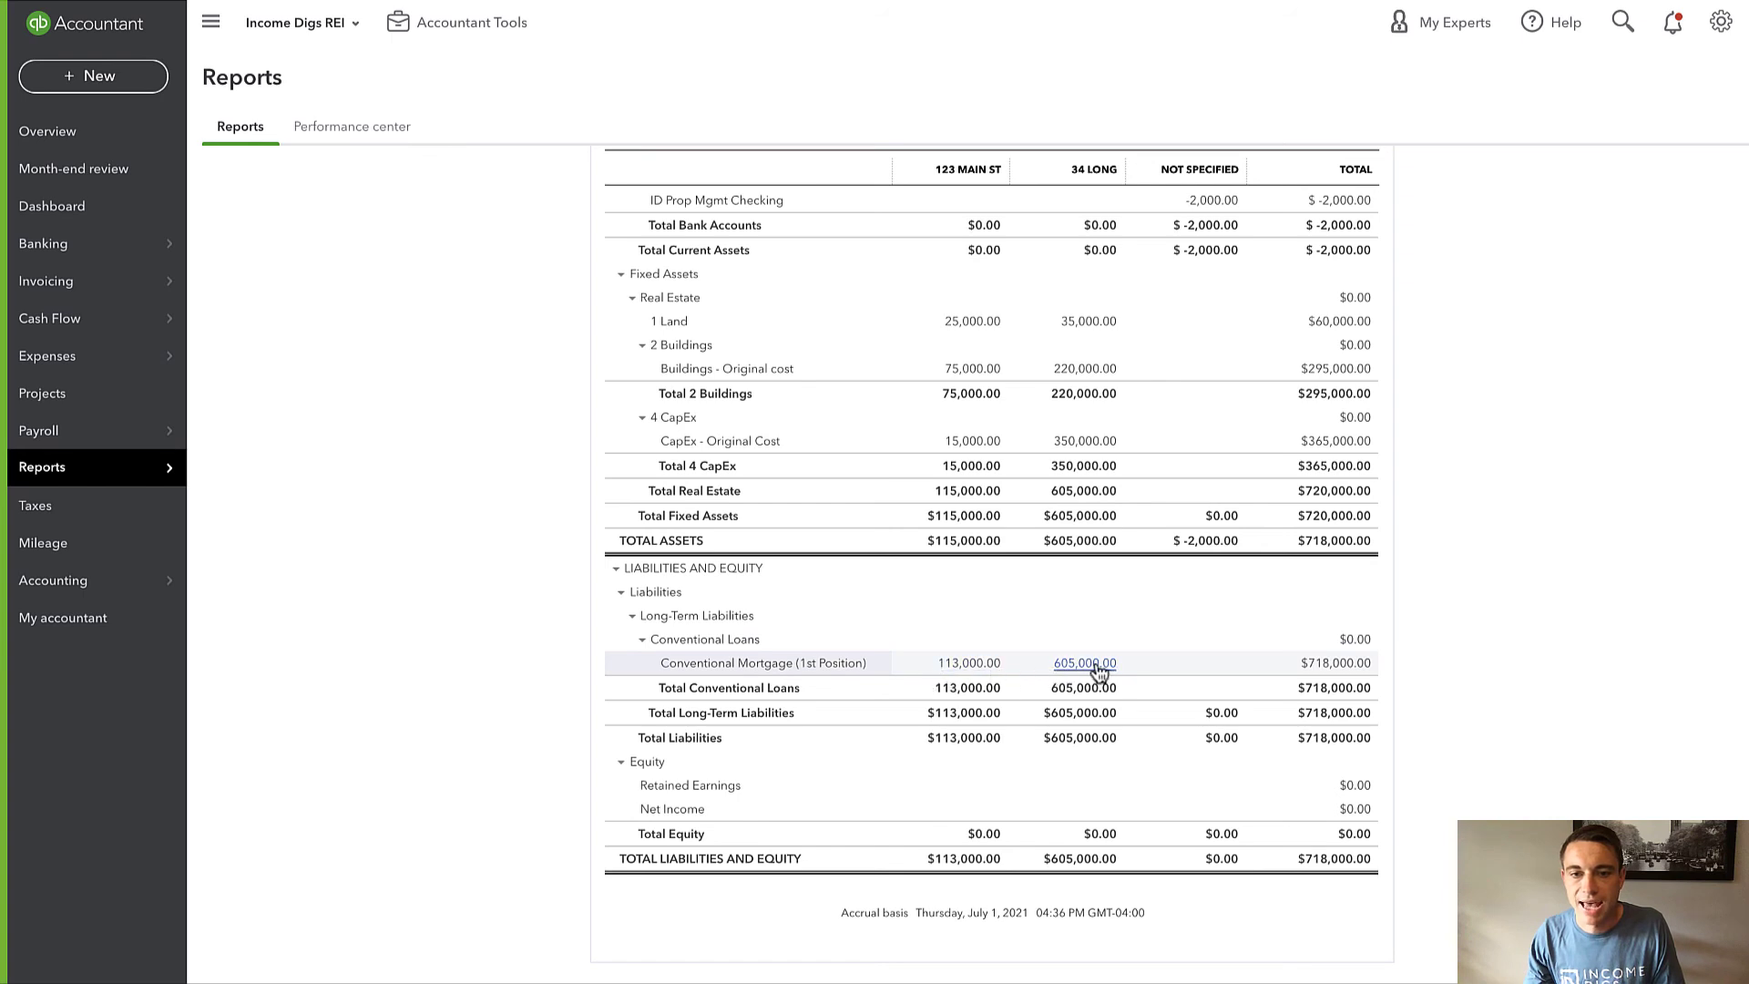
scroll(972, 663, up, 3)
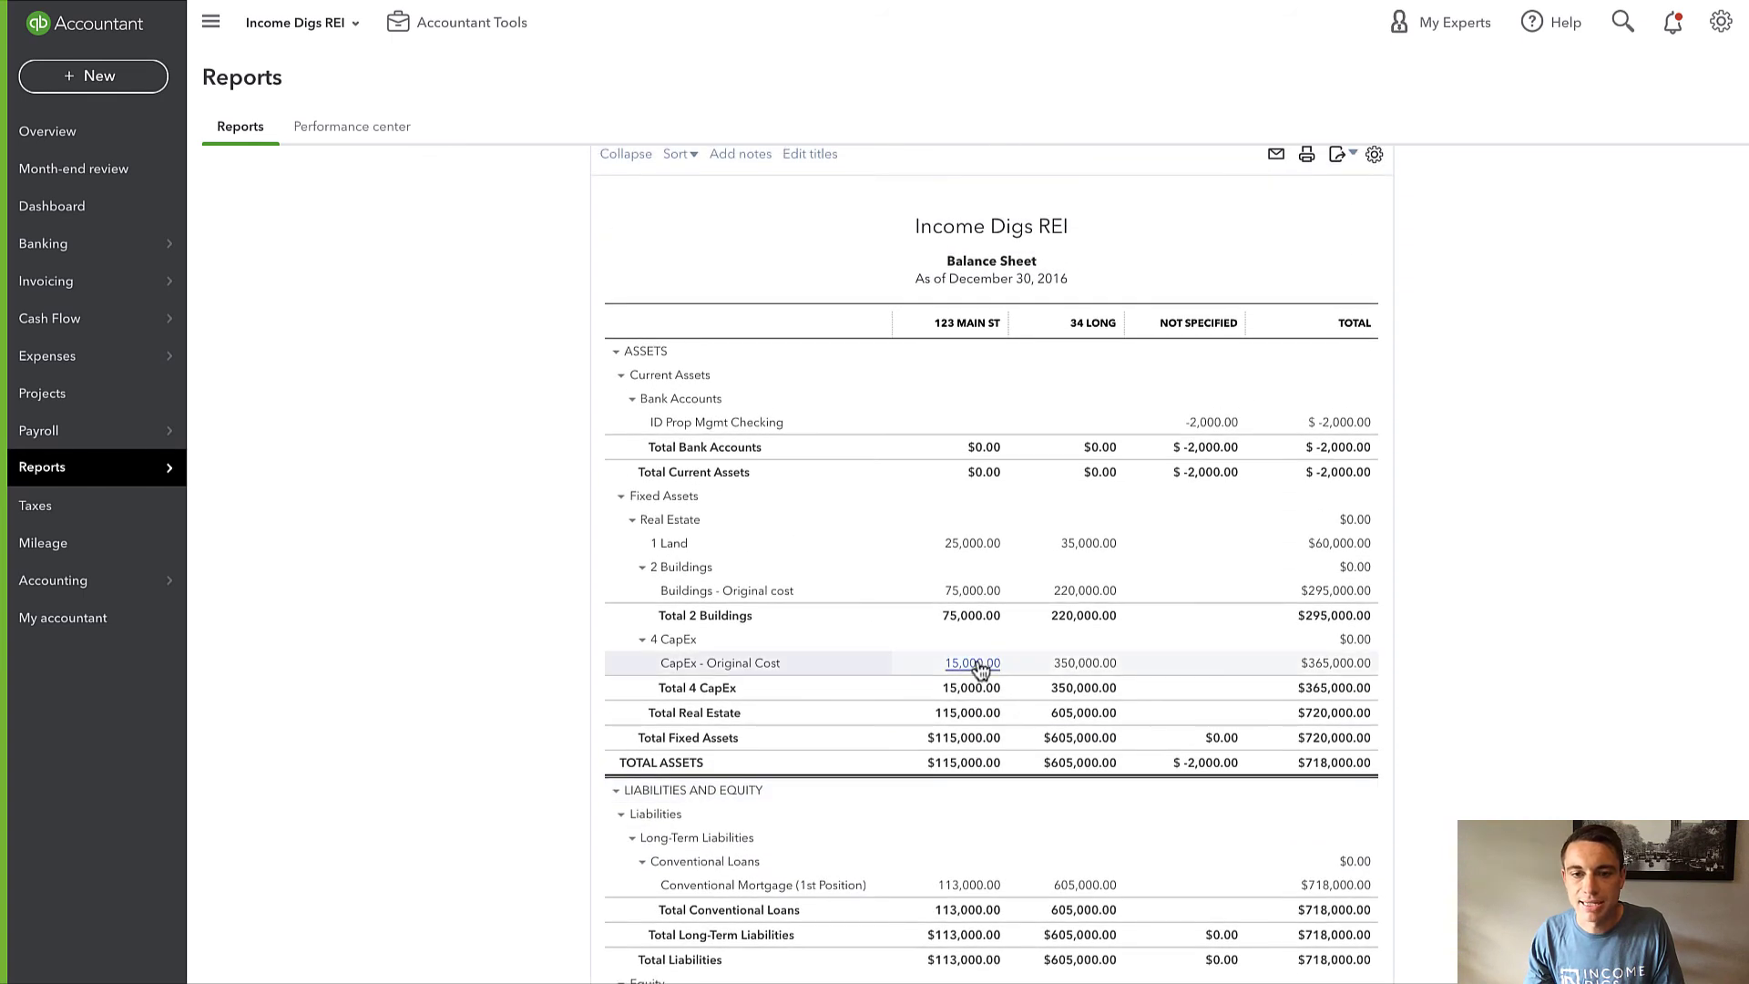
scroll(984, 672, down, 3)
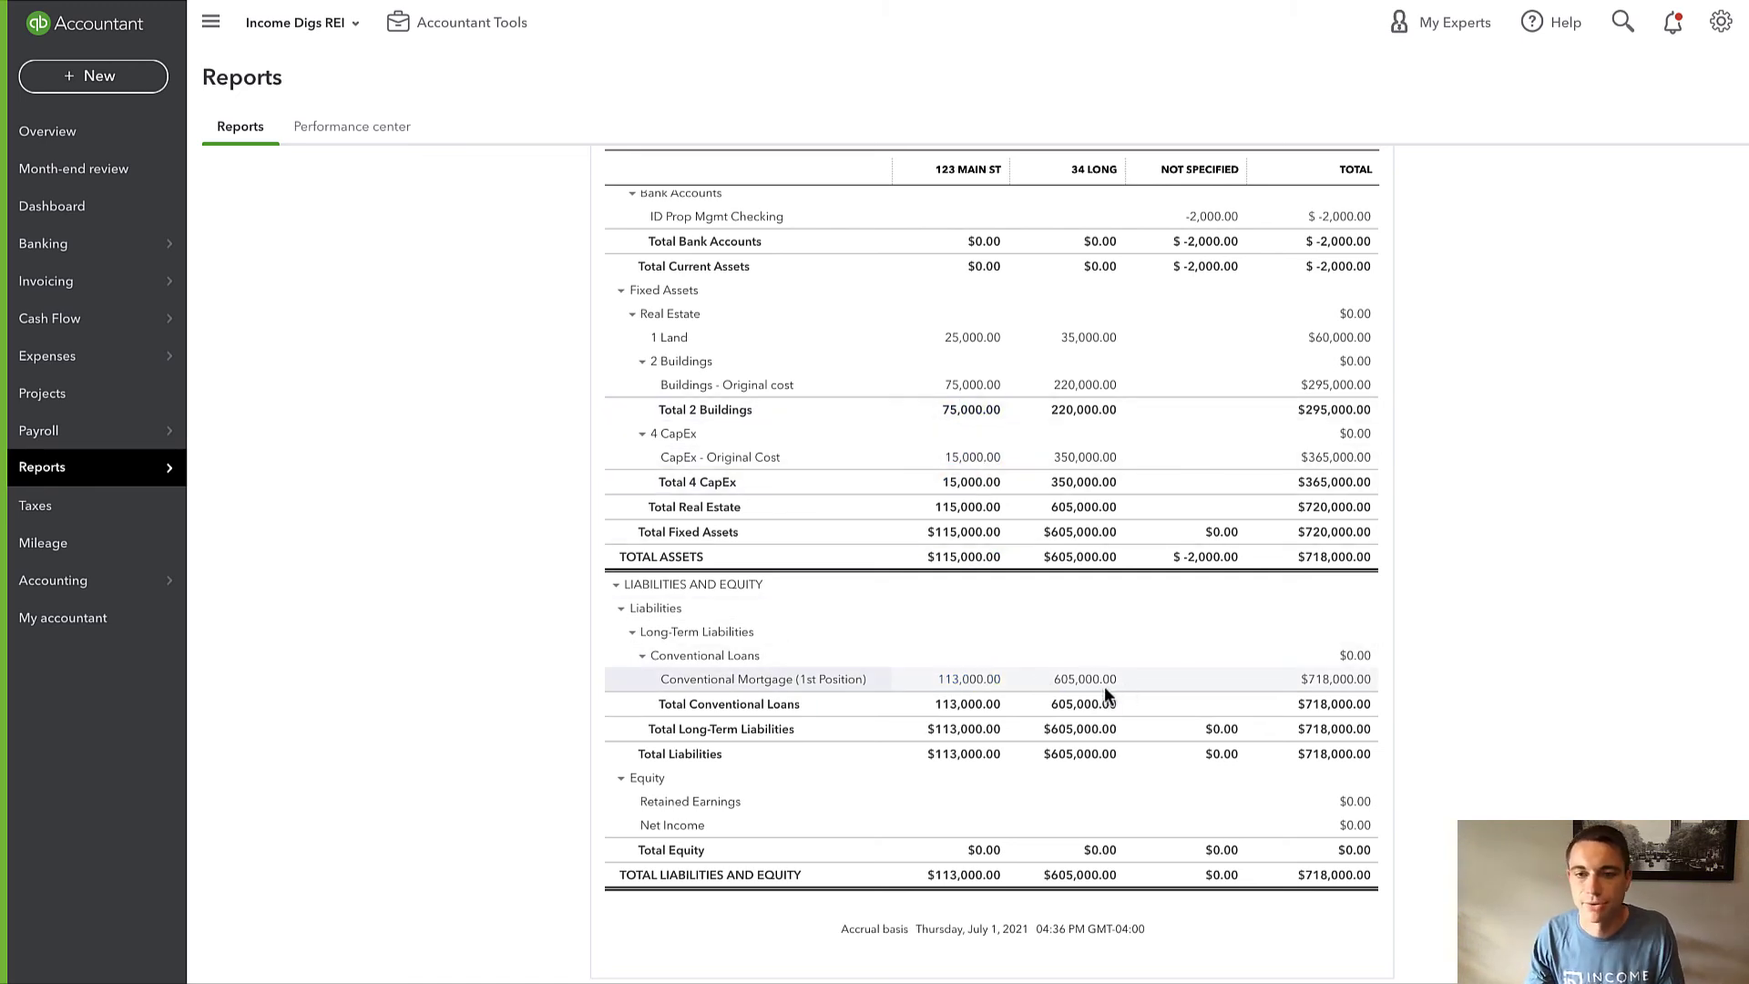
scroll(1121, 674, up, 2)
scroll(1122, 673, down, 3)
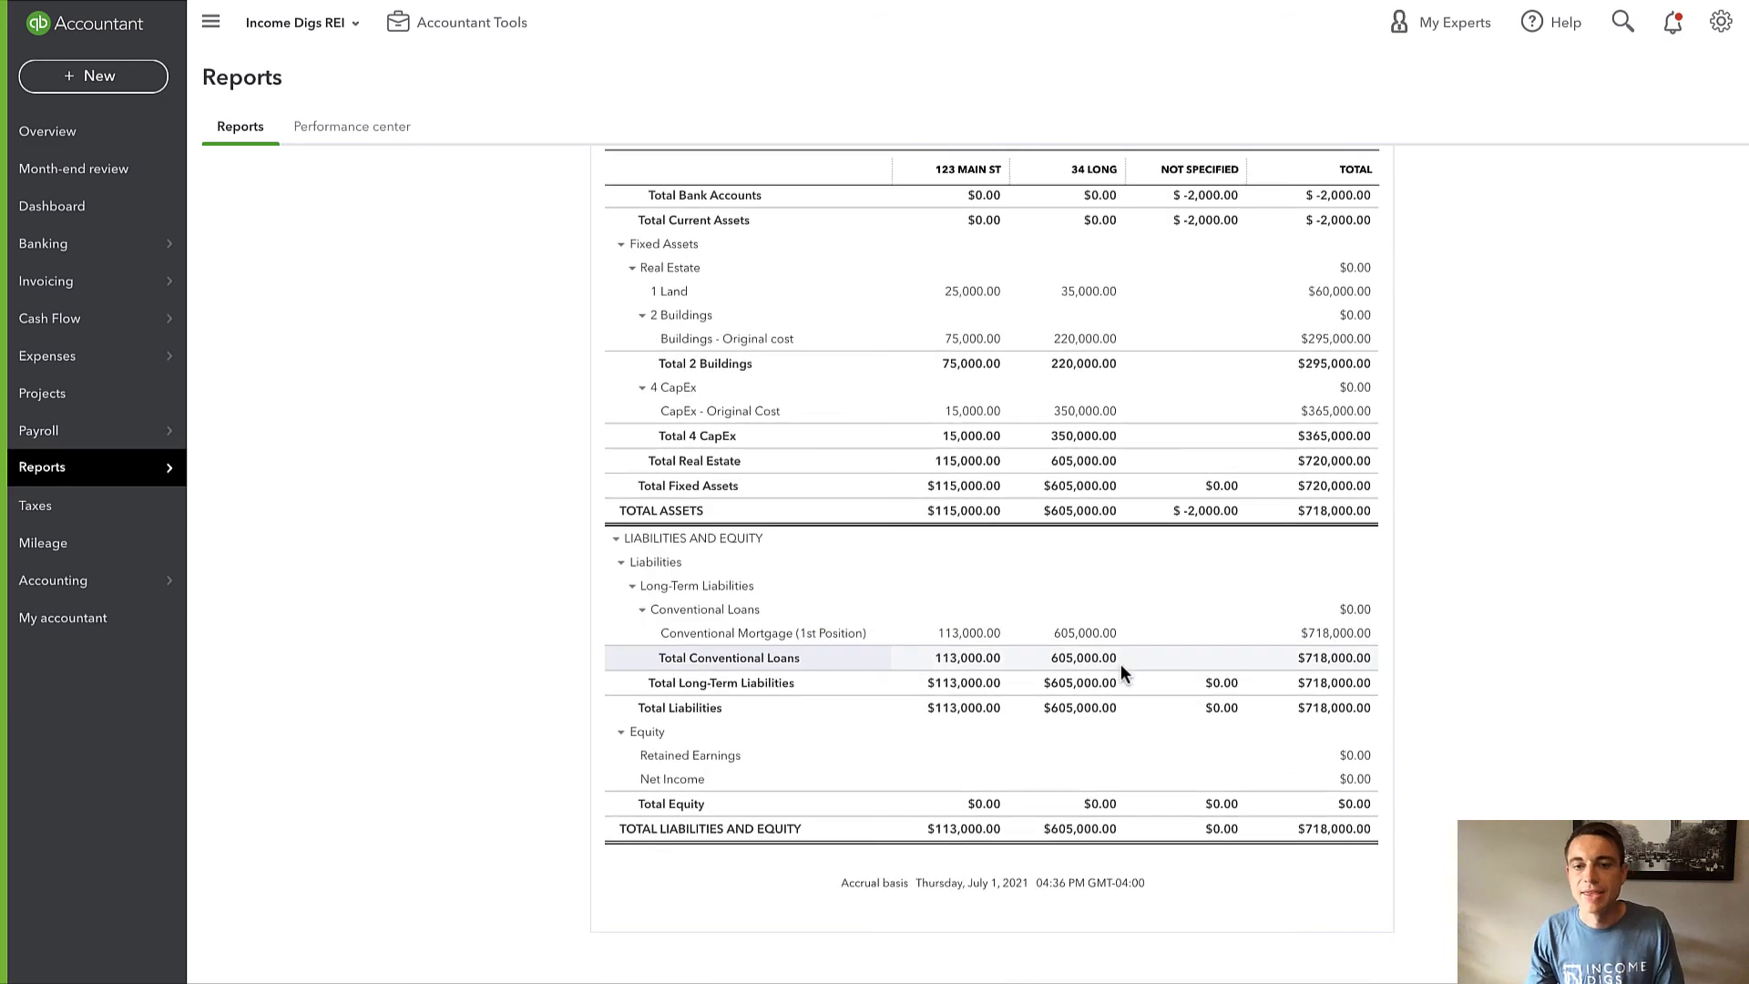
scroll(1122, 672, up, 3)
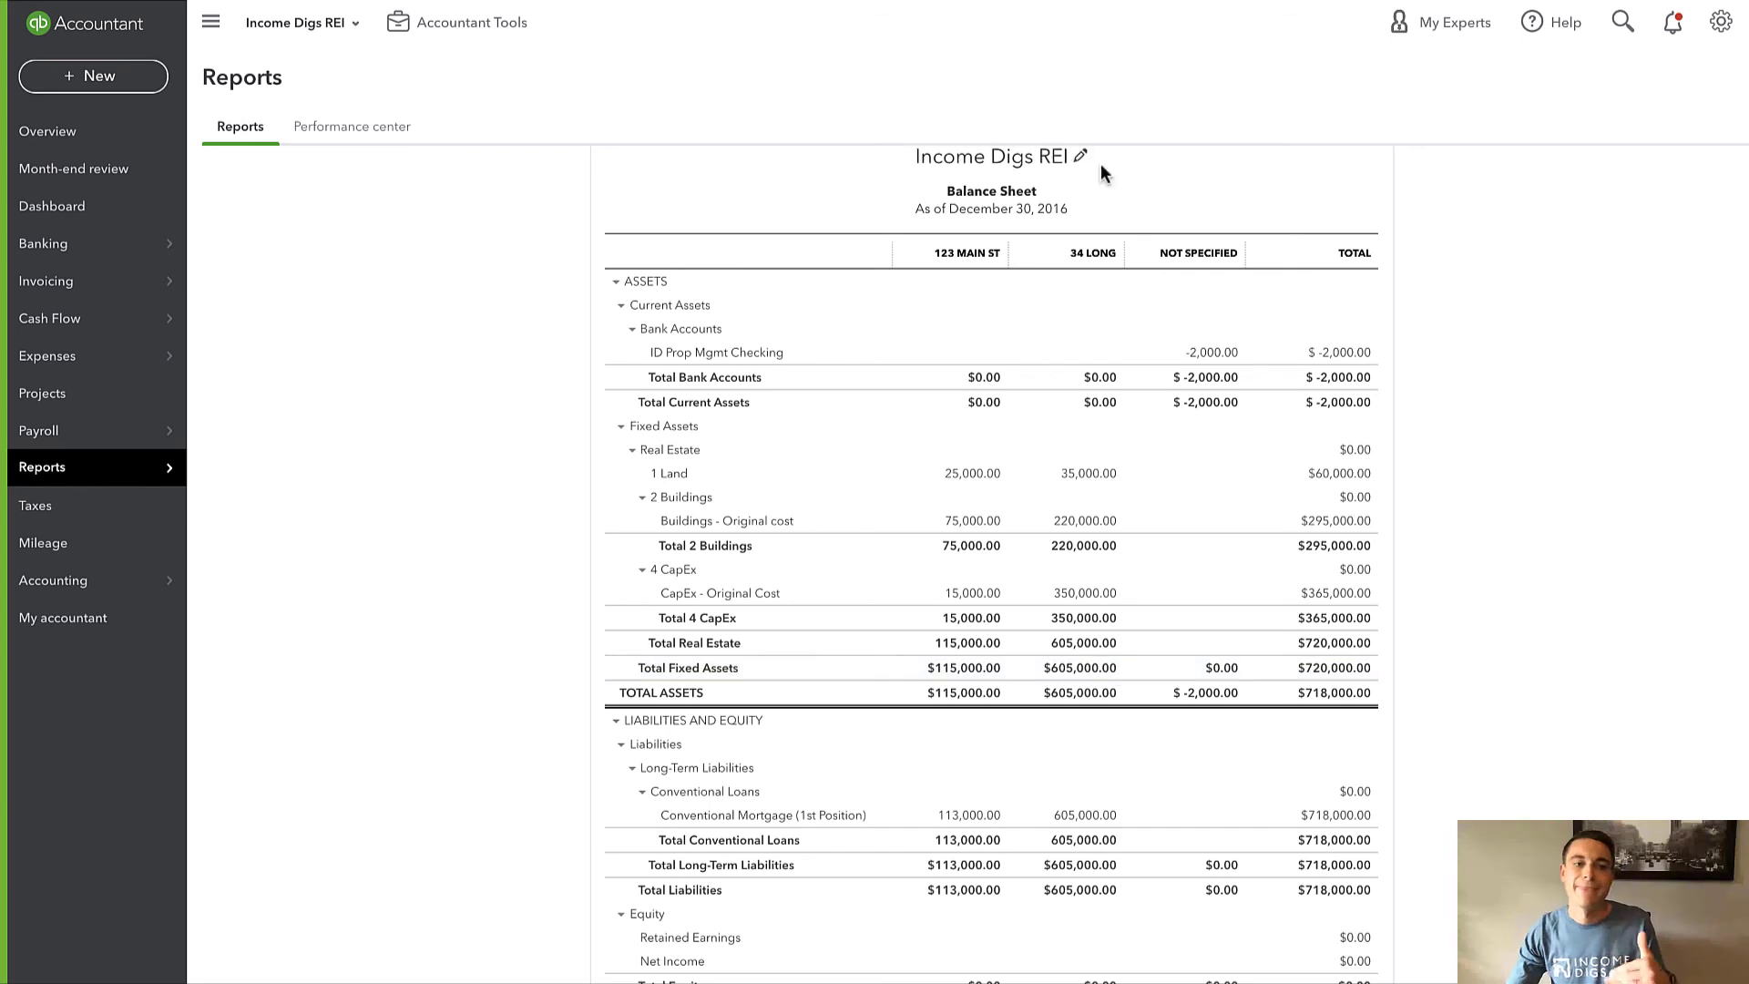
Open Chart of Accounts from Accounting, scroll to the Fixed Assets rows, and reload the list.
mouse_move(127, 583)
click(301, 592)
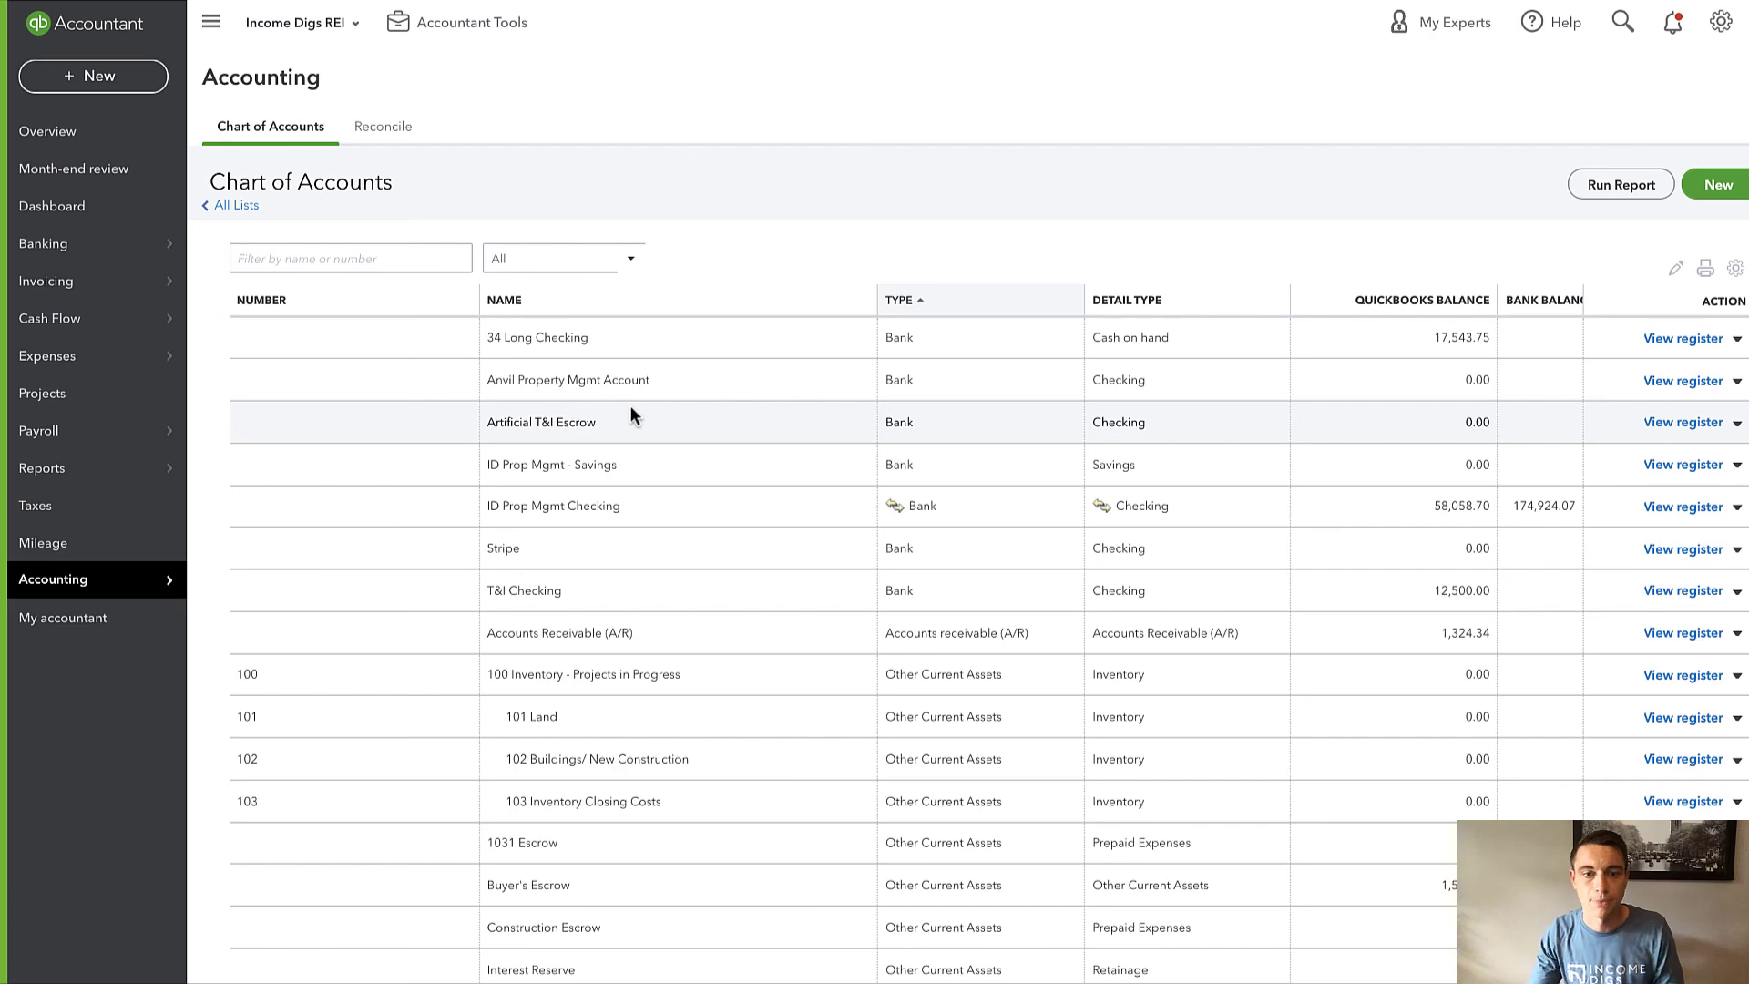
scroll(631, 406, down, 10)
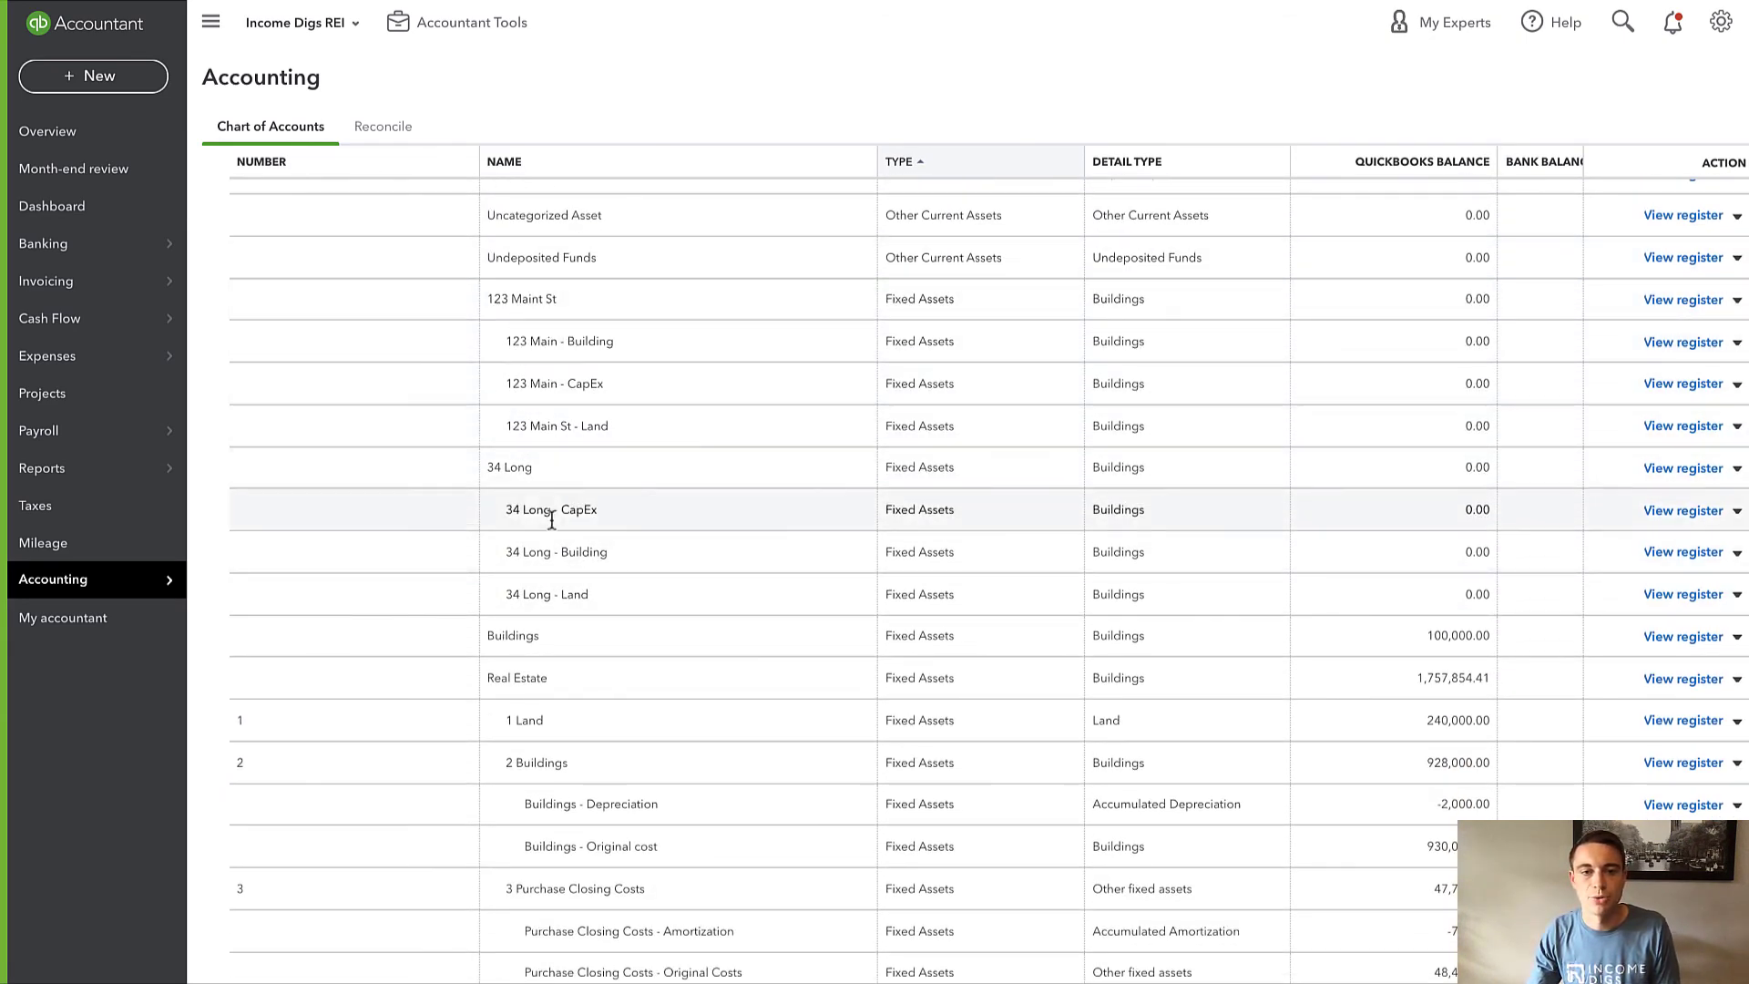
scroll(565, 512, down, 1)
scroll(565, 512, up, 1)
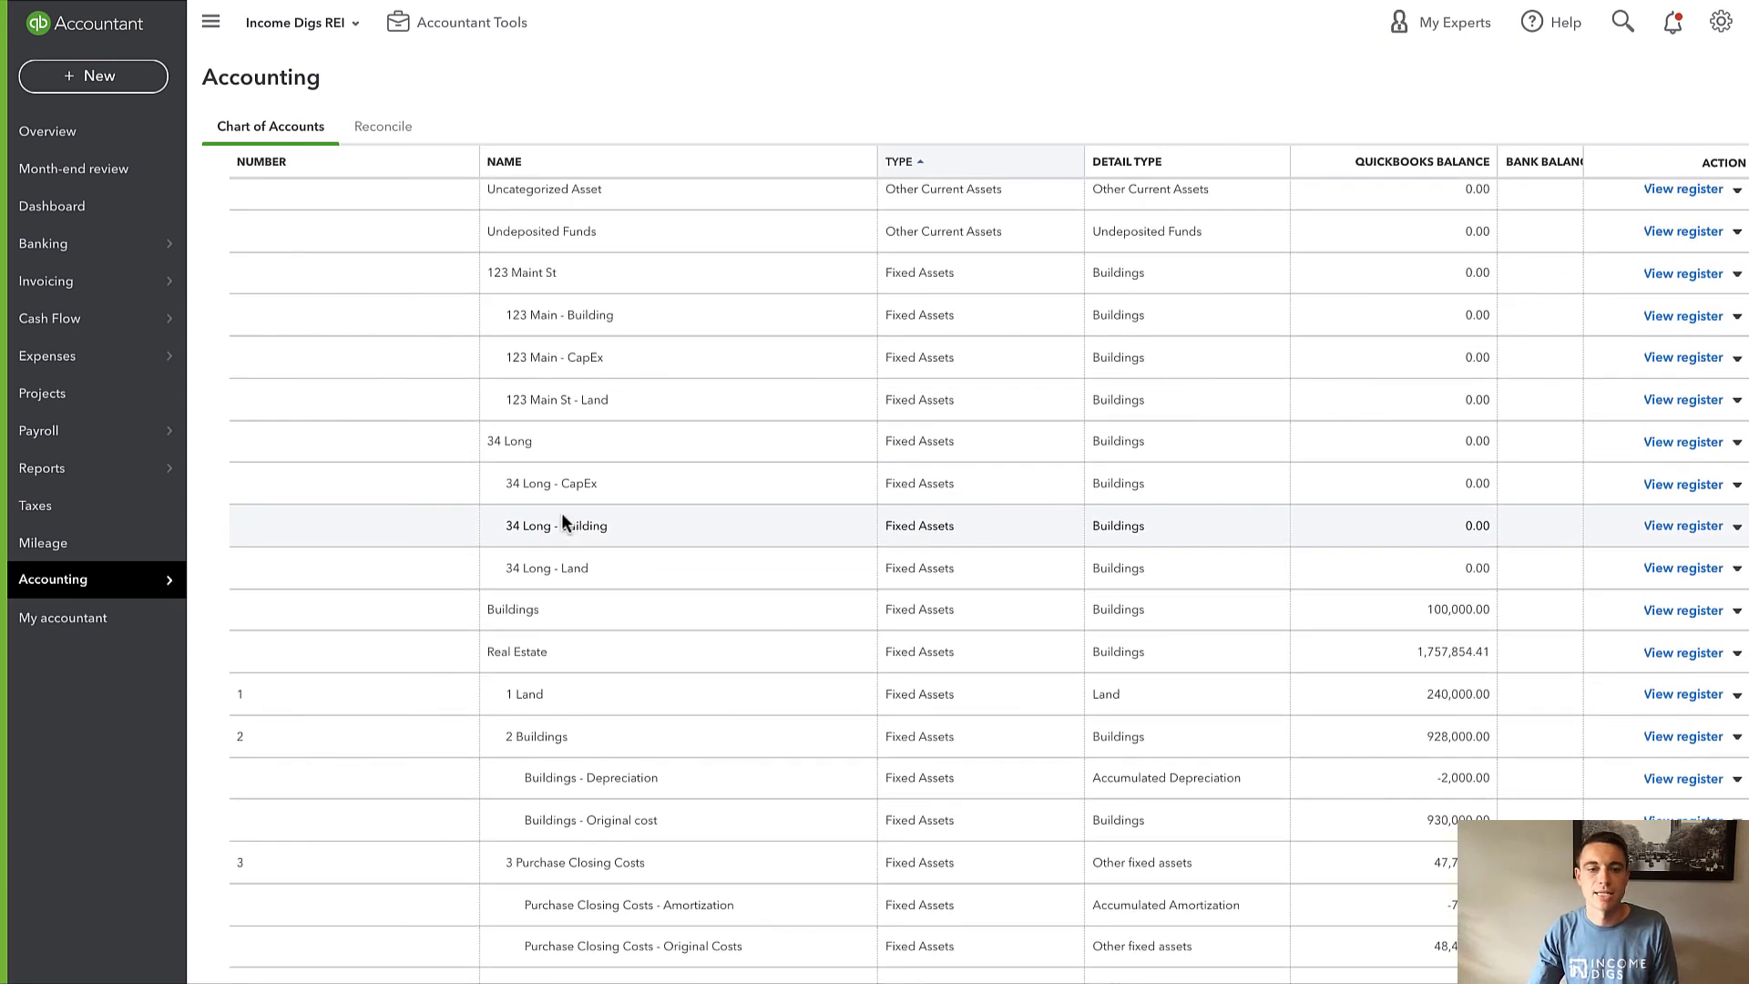
mouse_move(149, 586)
click(271, 588)
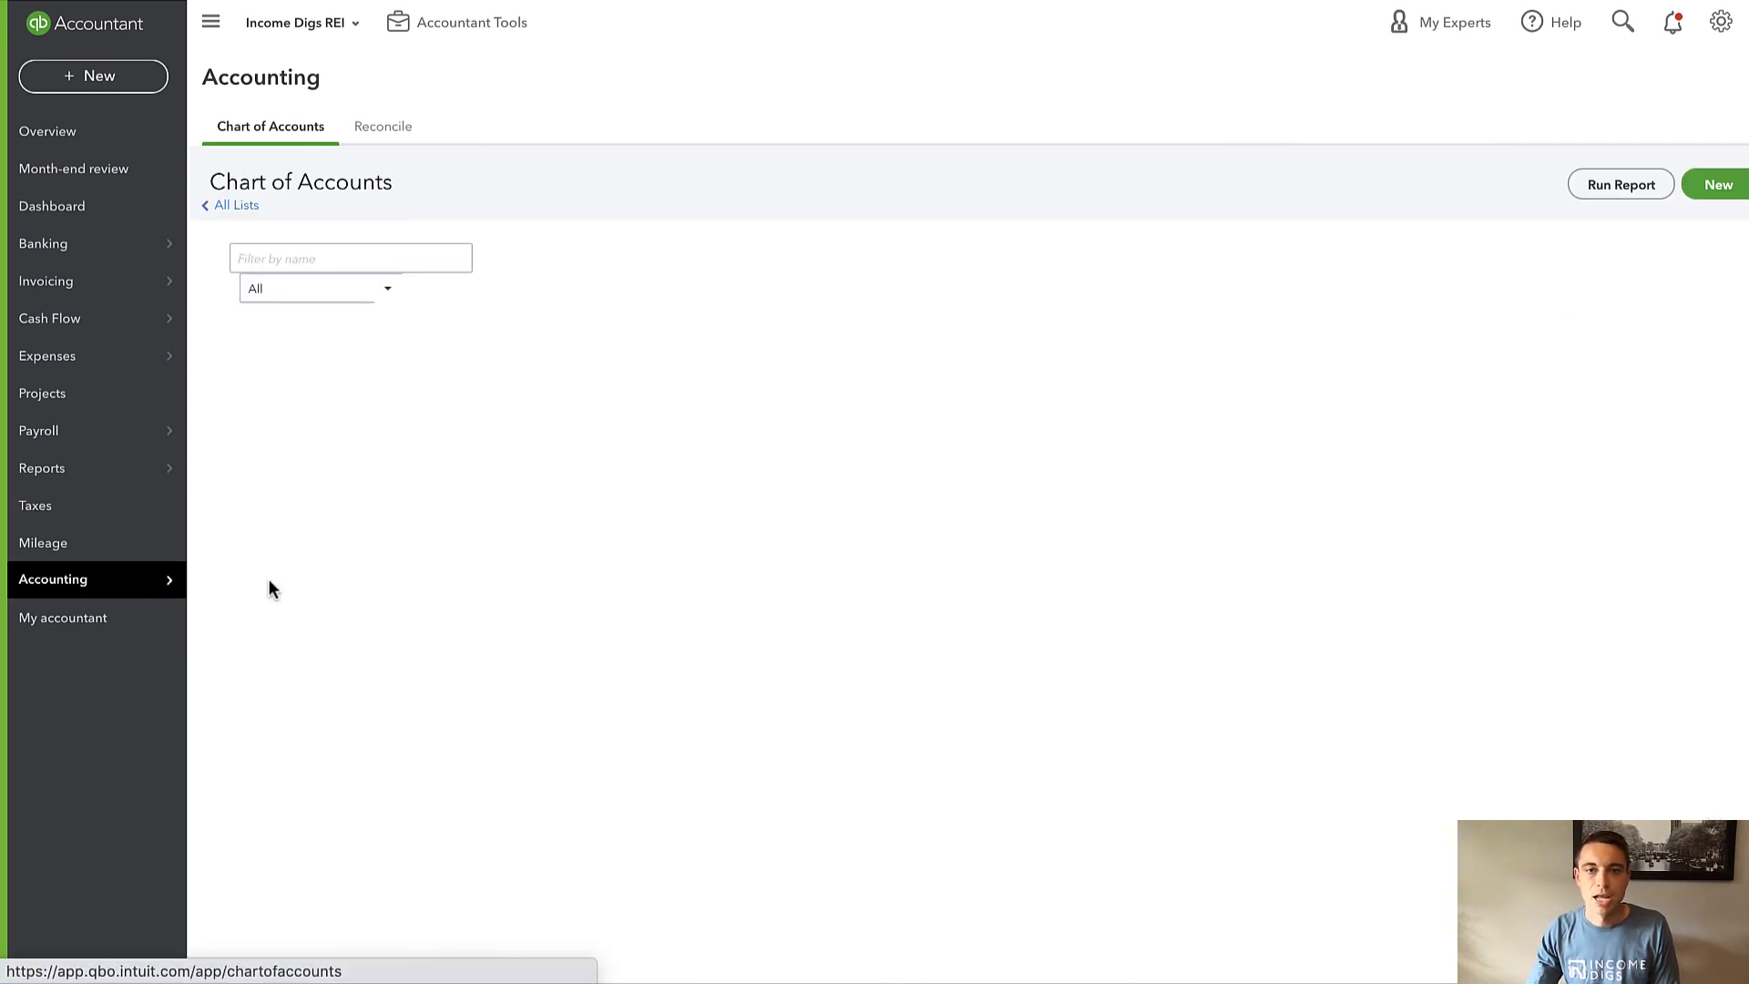